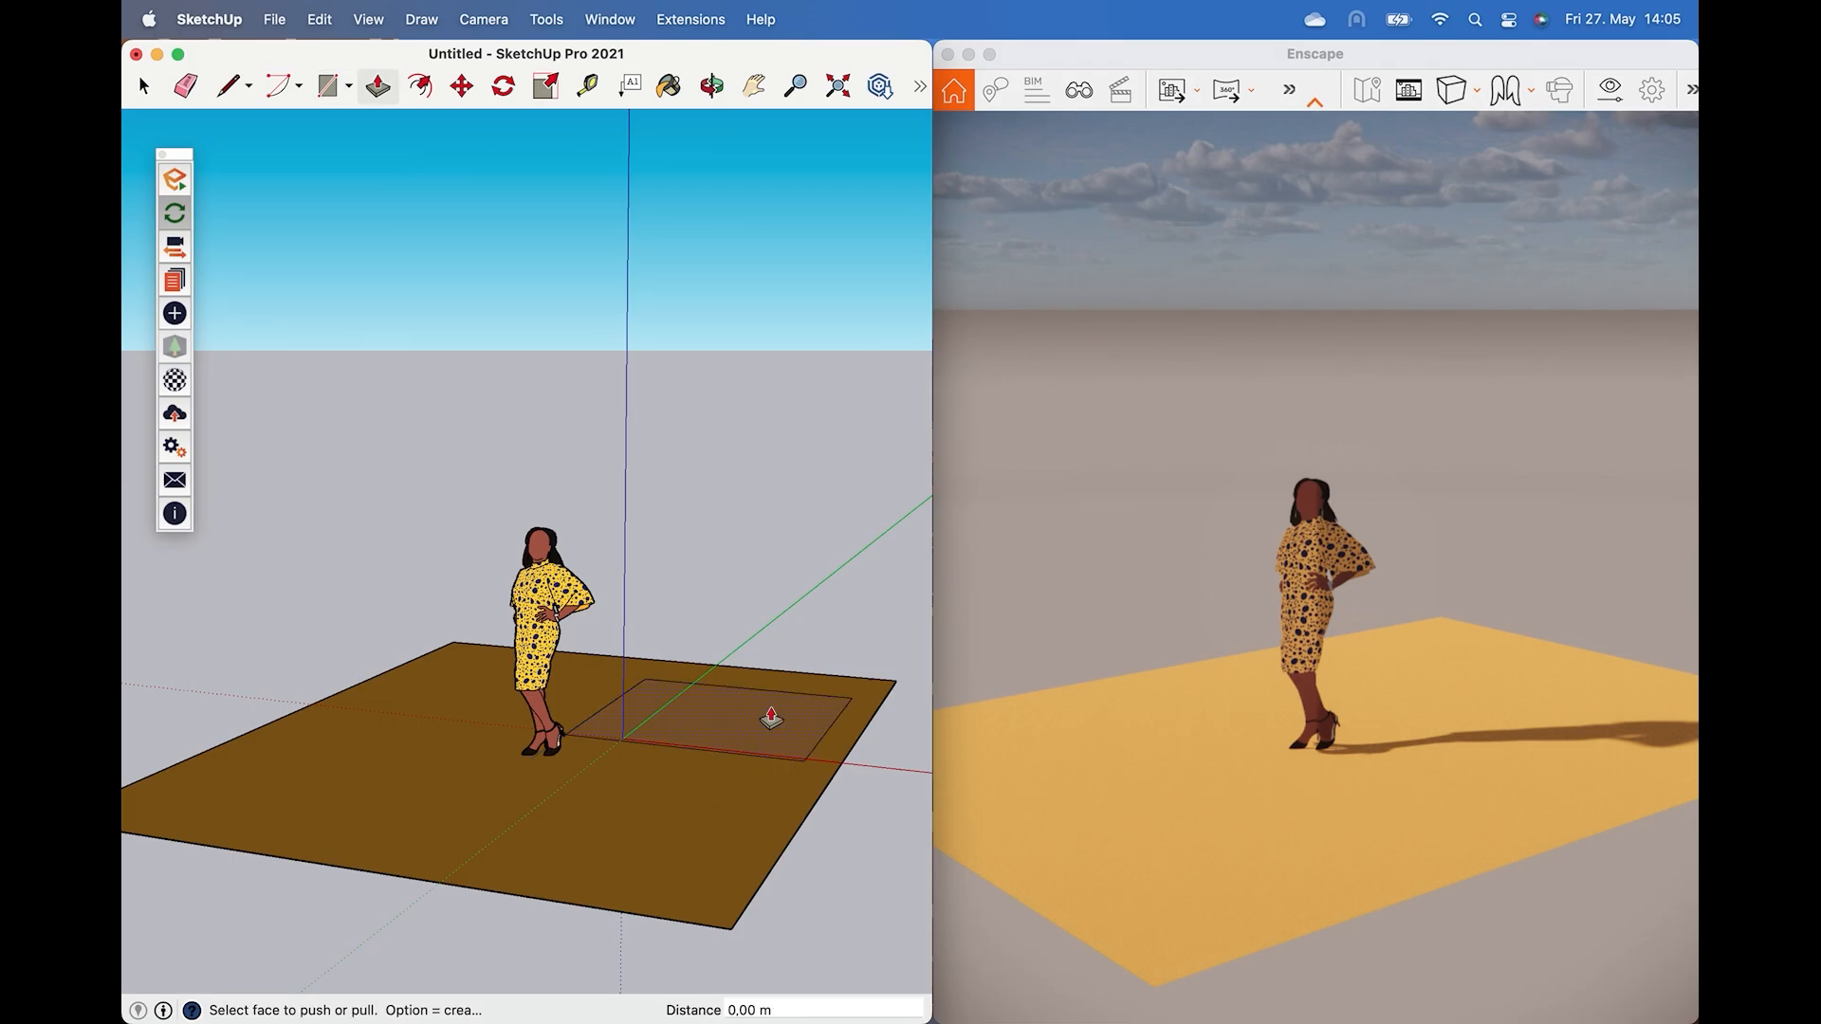
Pull the small rectangle up into a box and open Shadow Settings to adjust the time of day.
drag(749, 735, 812, 553)
click(610, 19)
click(656, 536)
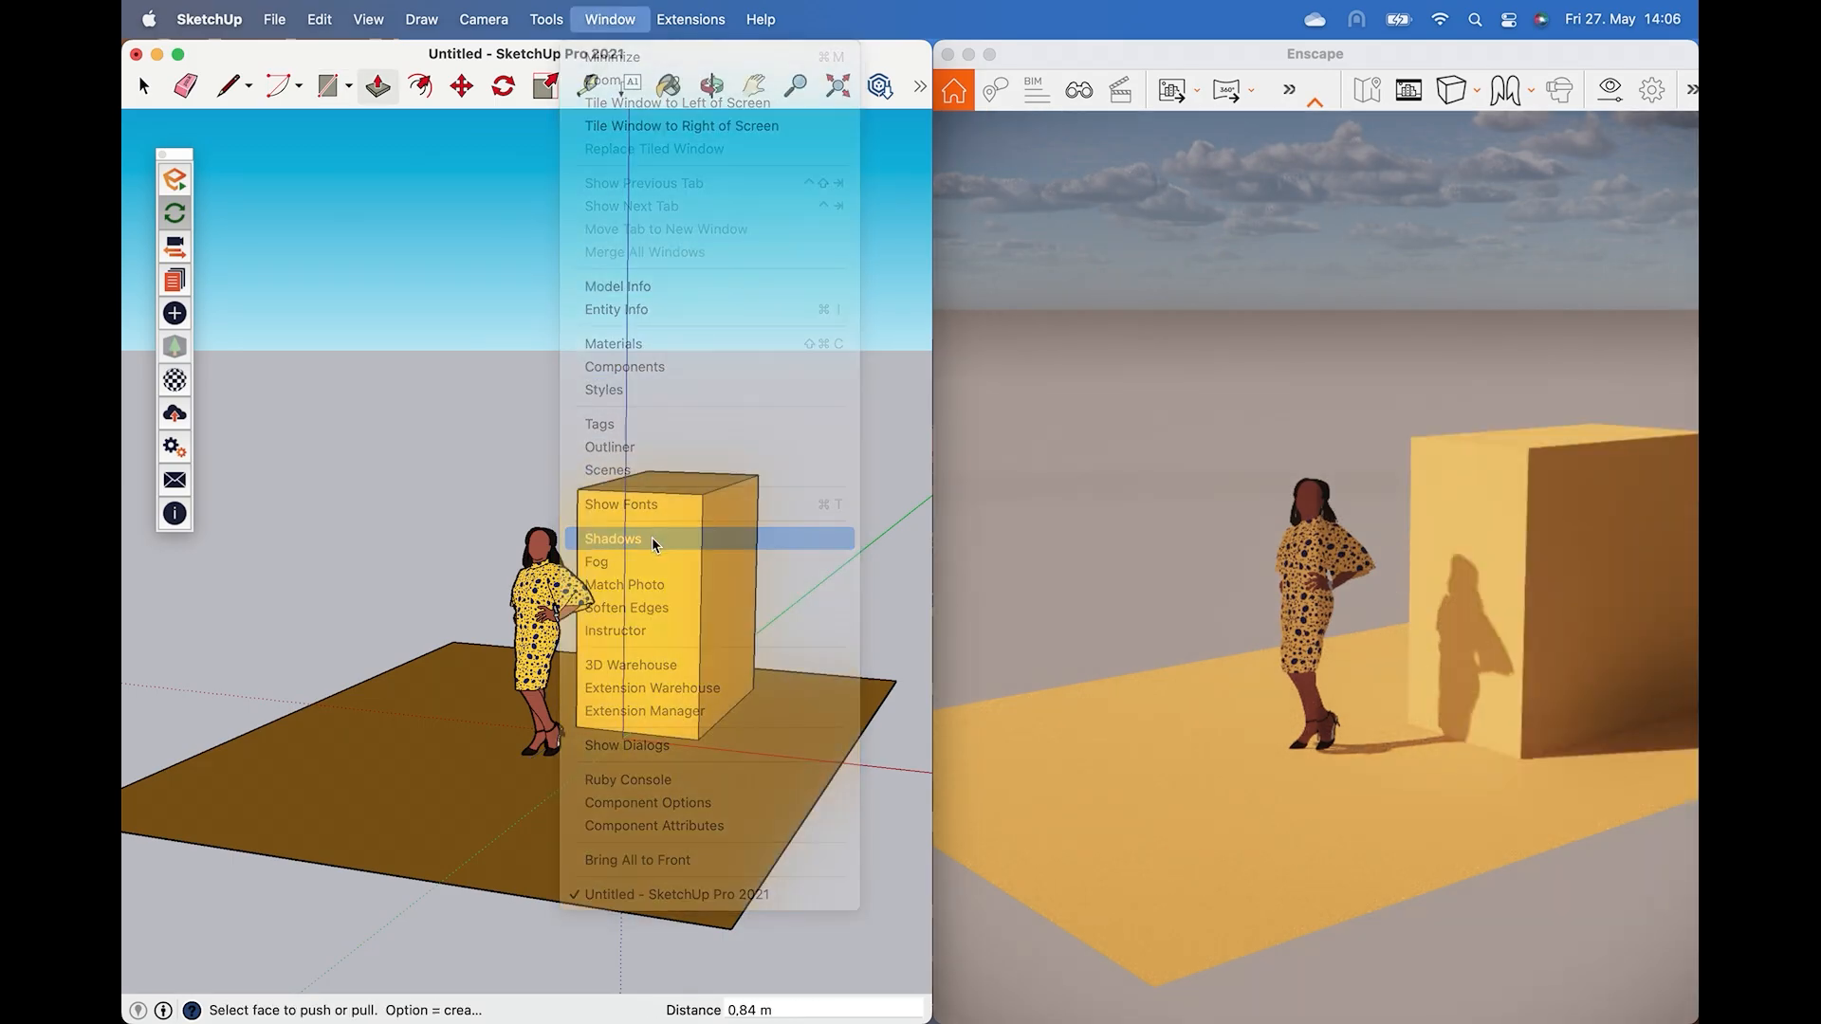
key(space)
mouse_move(675, 203)
mouse_down()
mouse_move(650, 204)
mouse_move(695, 205)
mouse_move(697, 224)
mouse_move(663, 228)
mouse_up()
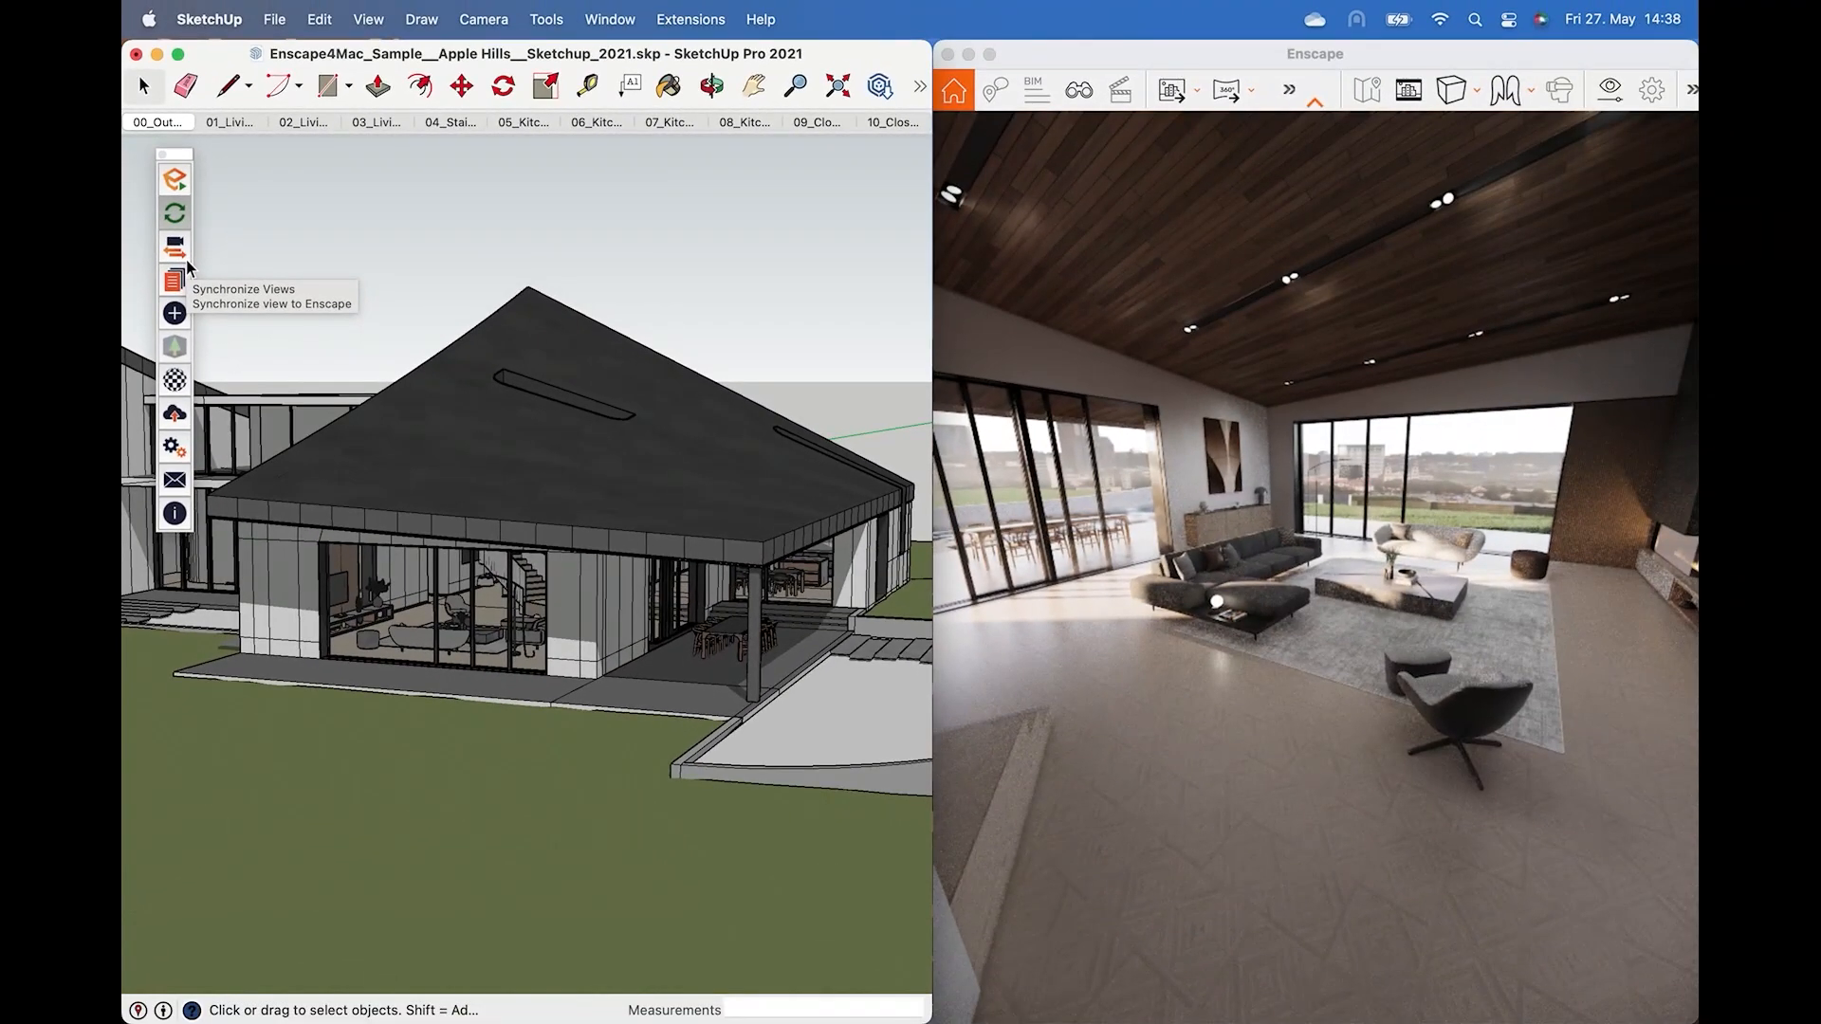
Synchronize the Enscape view with the SketchUp camera and orbit and zoom around the house.
click(331, 305)
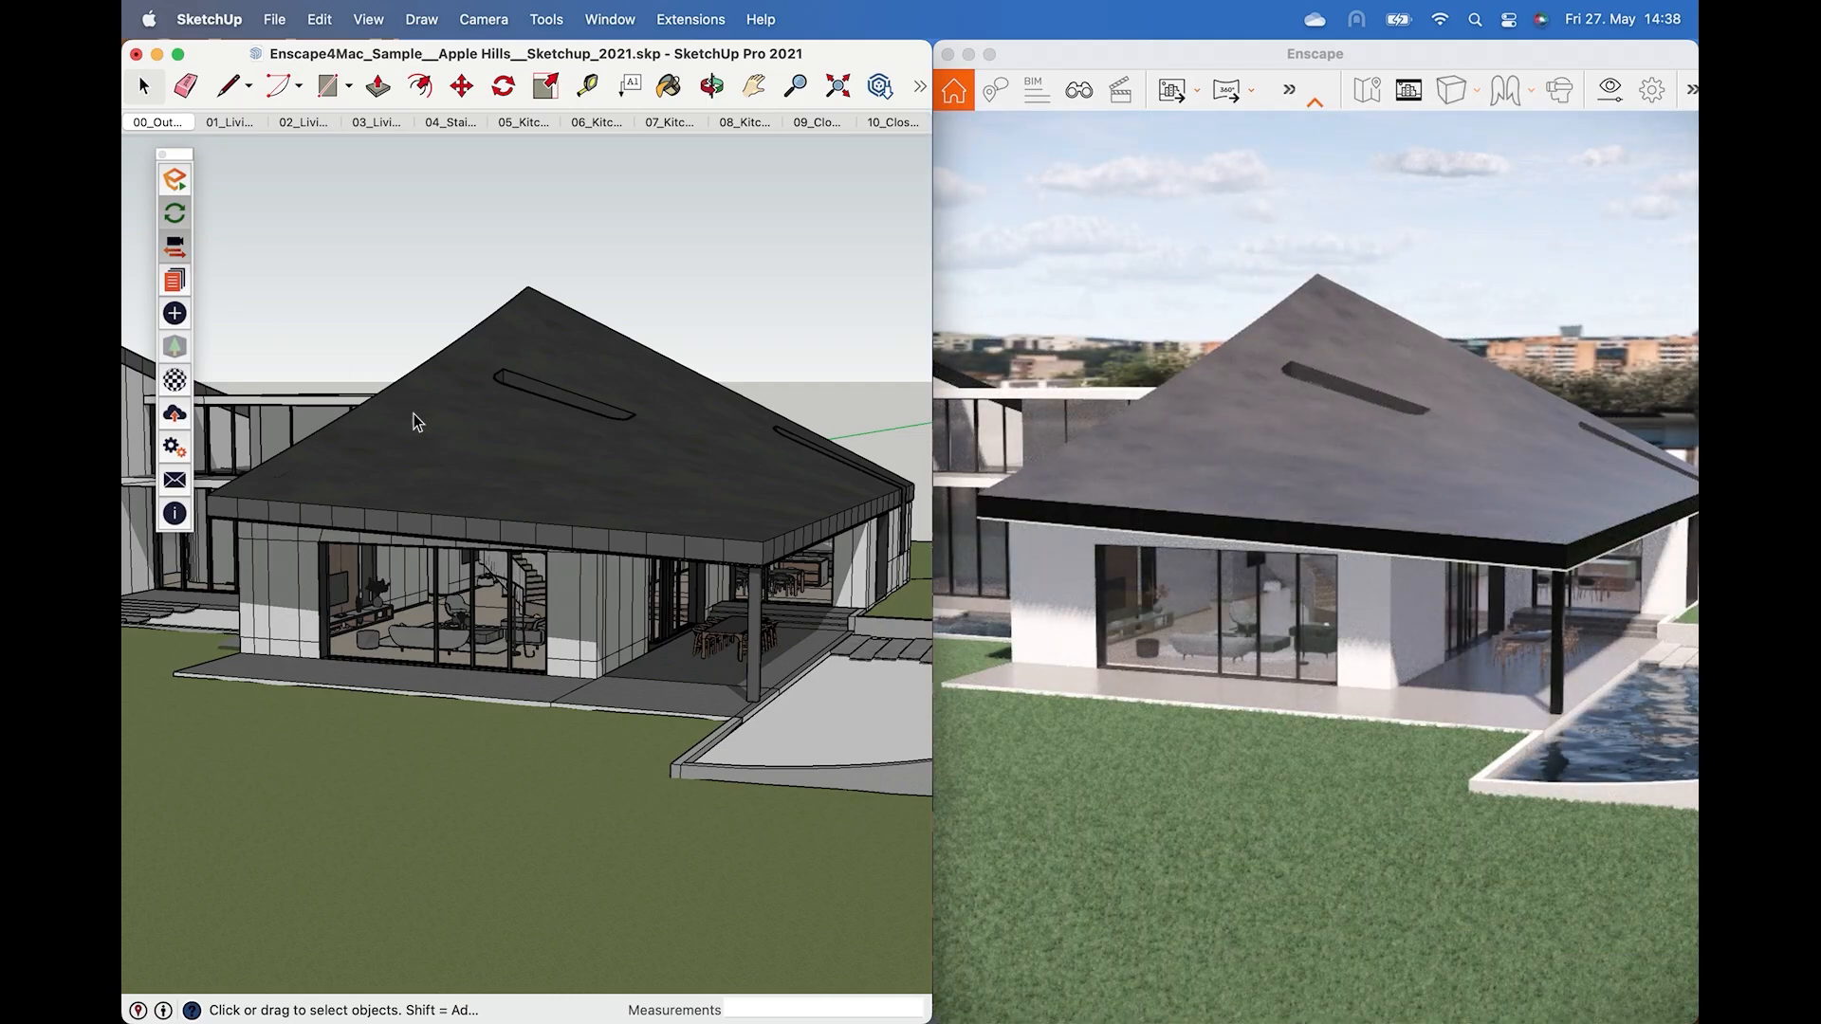
key(o)
mouse_move(417, 489)
mouse_down()
mouse_move(467, 492)
mouse_move(401, 441)
mouse_up()
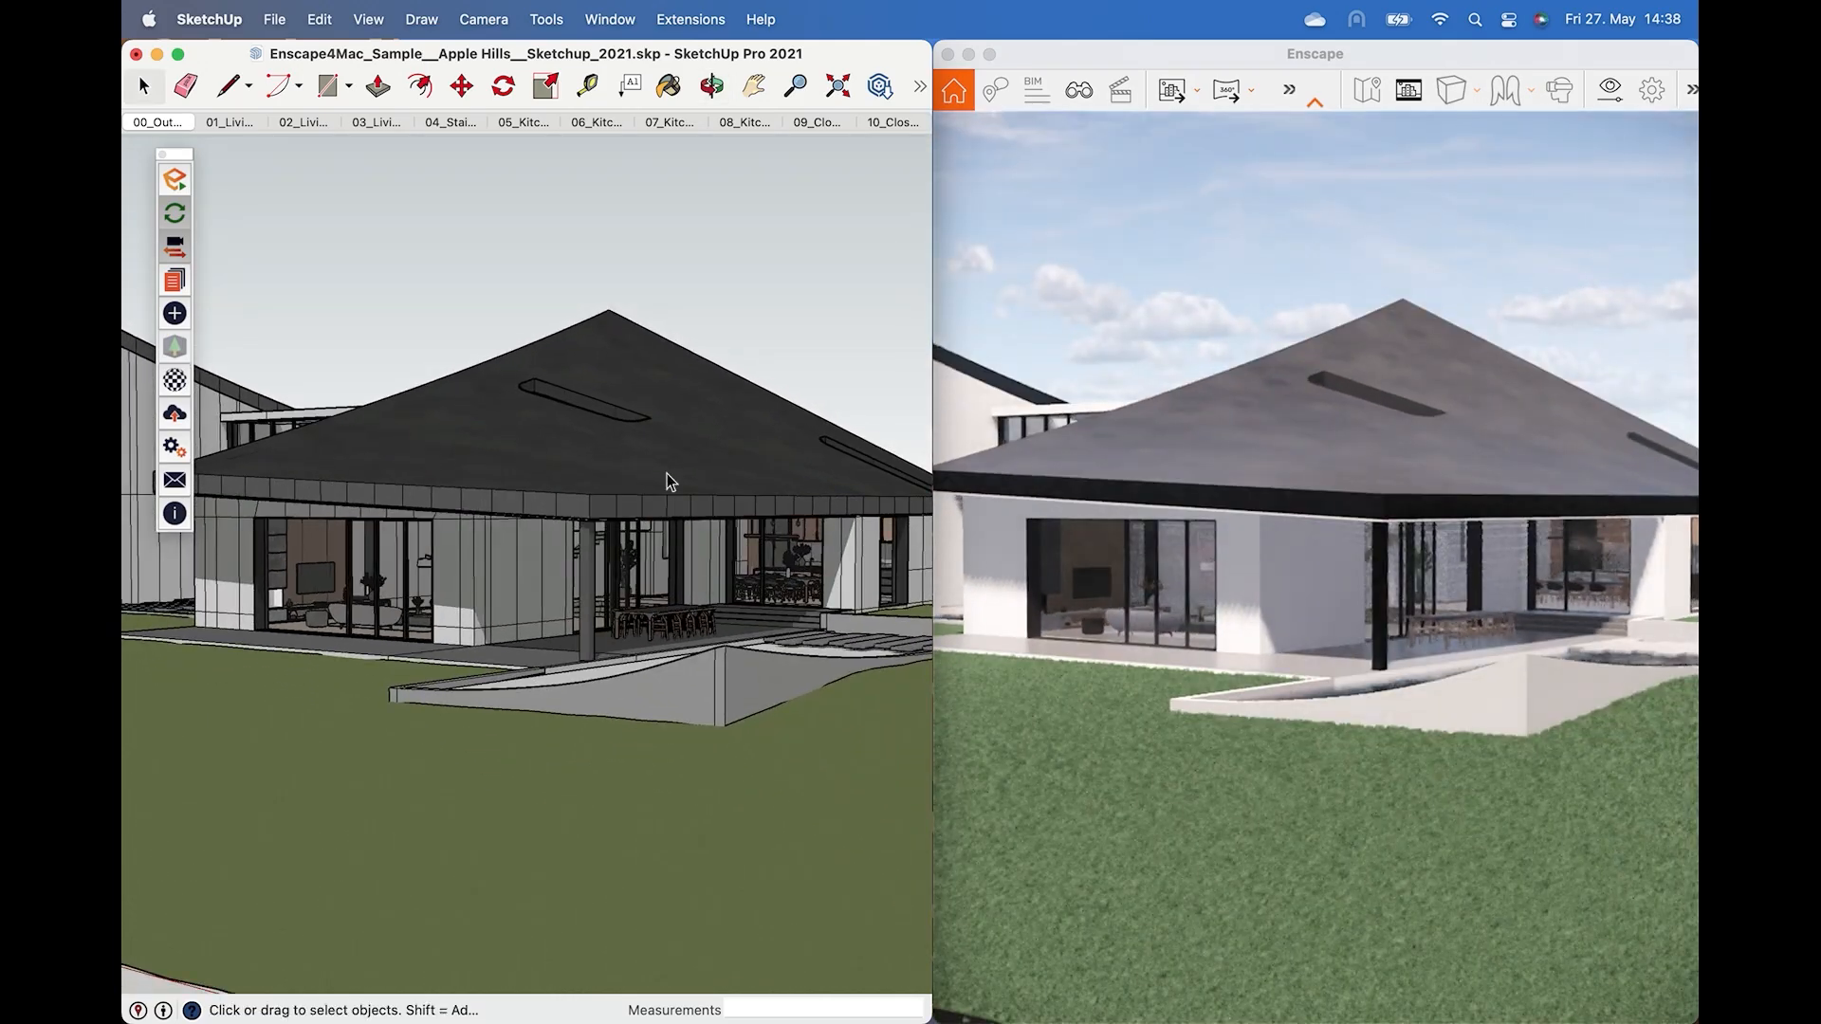
middle_drag(668, 474, 351, 507)
scroll(577, 591, up, 3)
scroll(577, 592, up, 5)
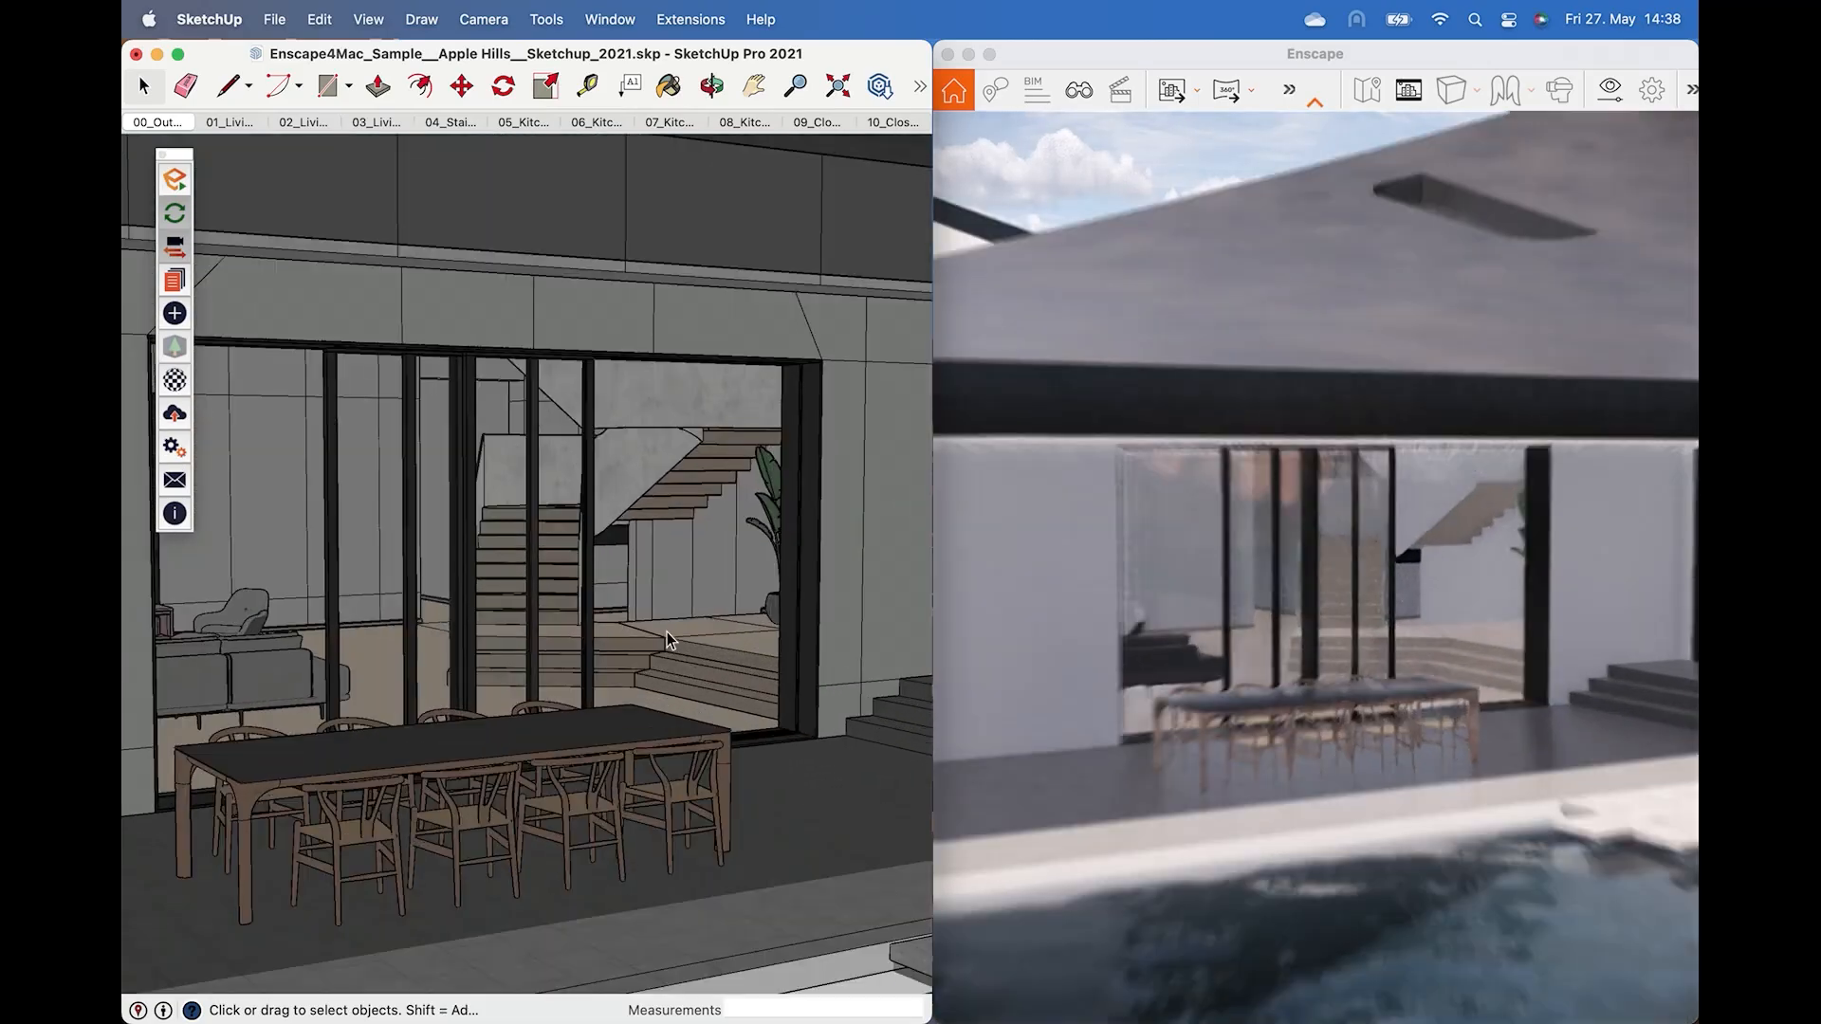
middle_drag(667, 632, 549, 629)
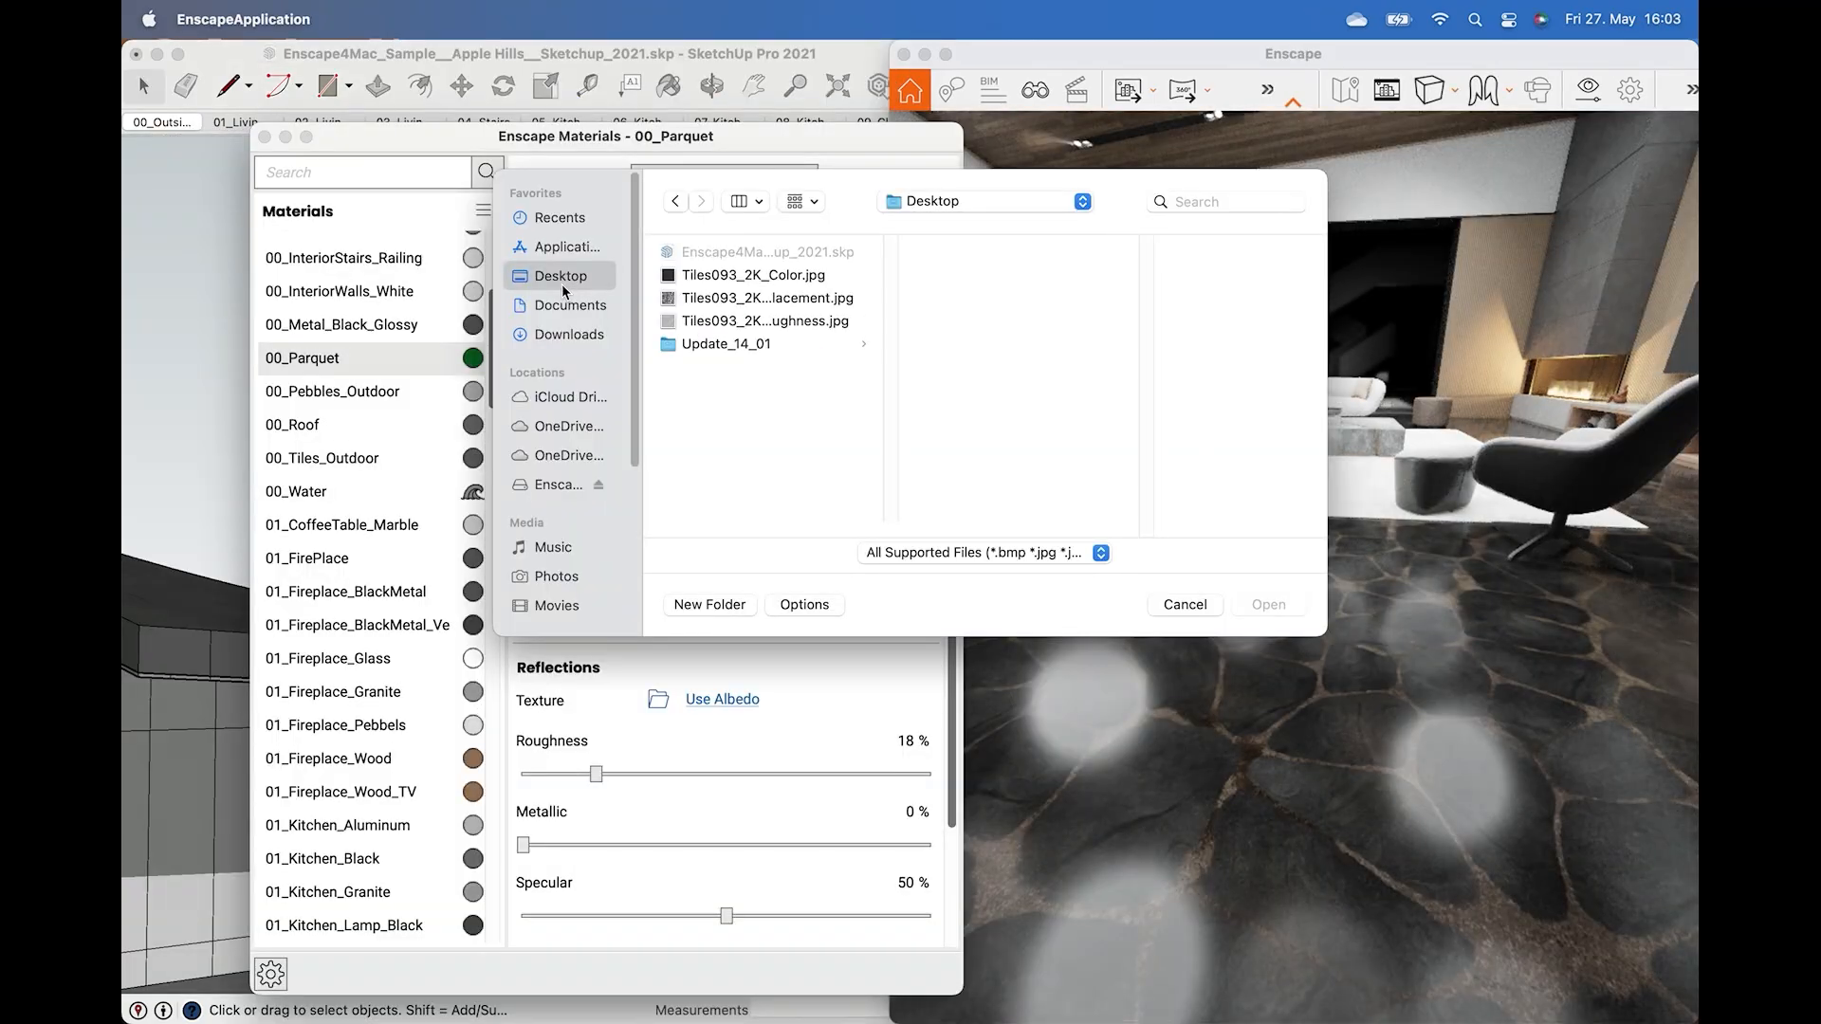
Load the Tiles093 displacement image as the height map texture of the 00_Parquet material.
click(707, 299)
double_click(707, 300)
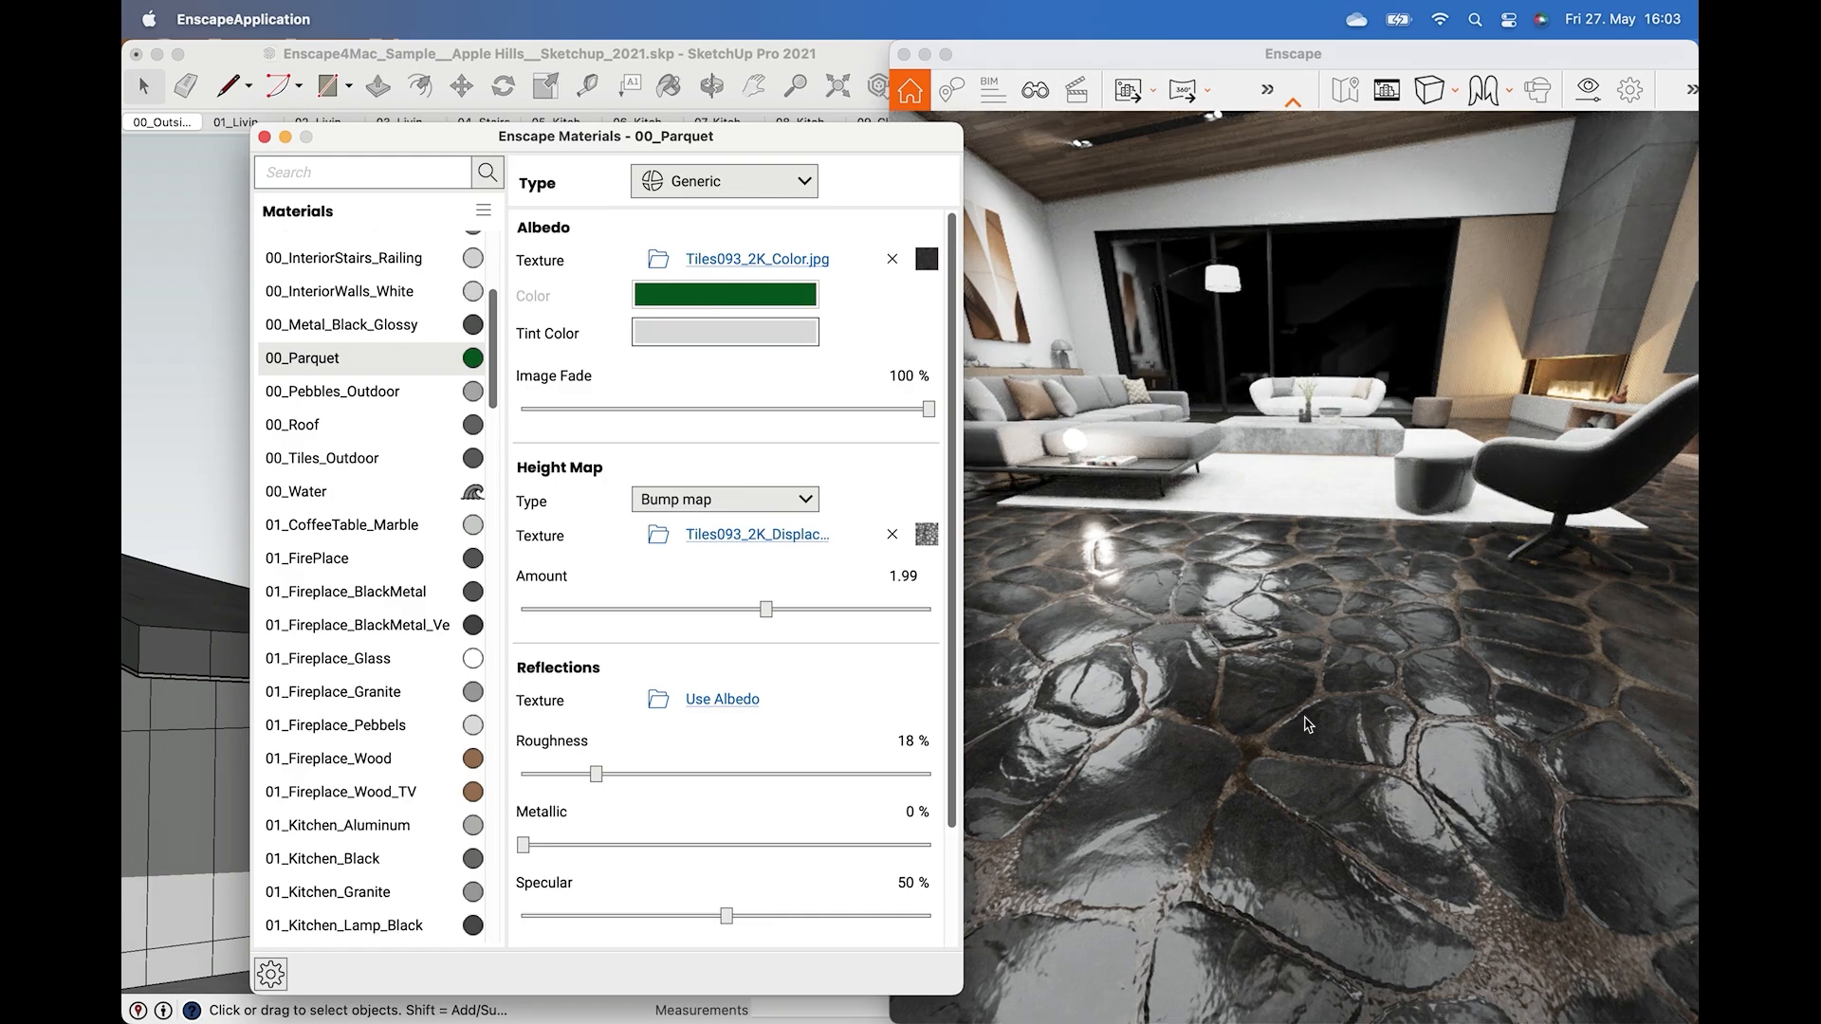
right_drag(1299, 746, 1354, 723)
click(1354, 722)
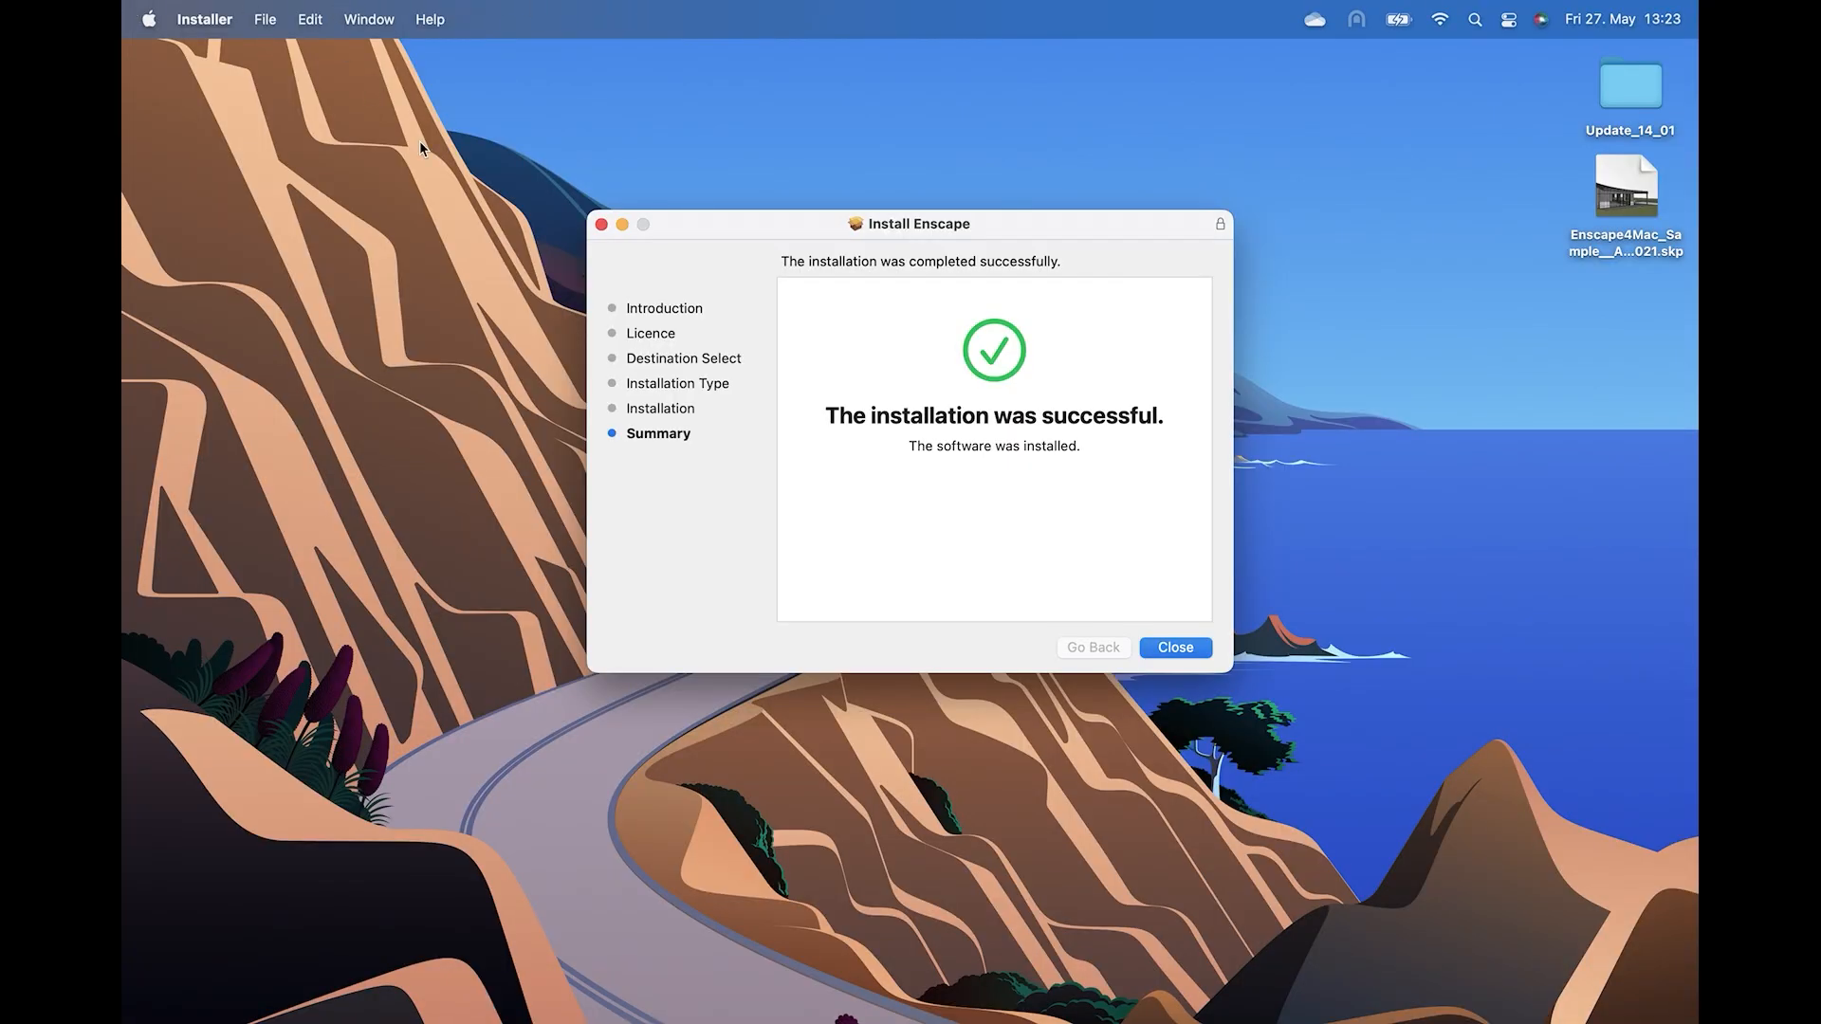
Close the finished Enscape installer and answer the prompt about the installer package.
click(1171, 648)
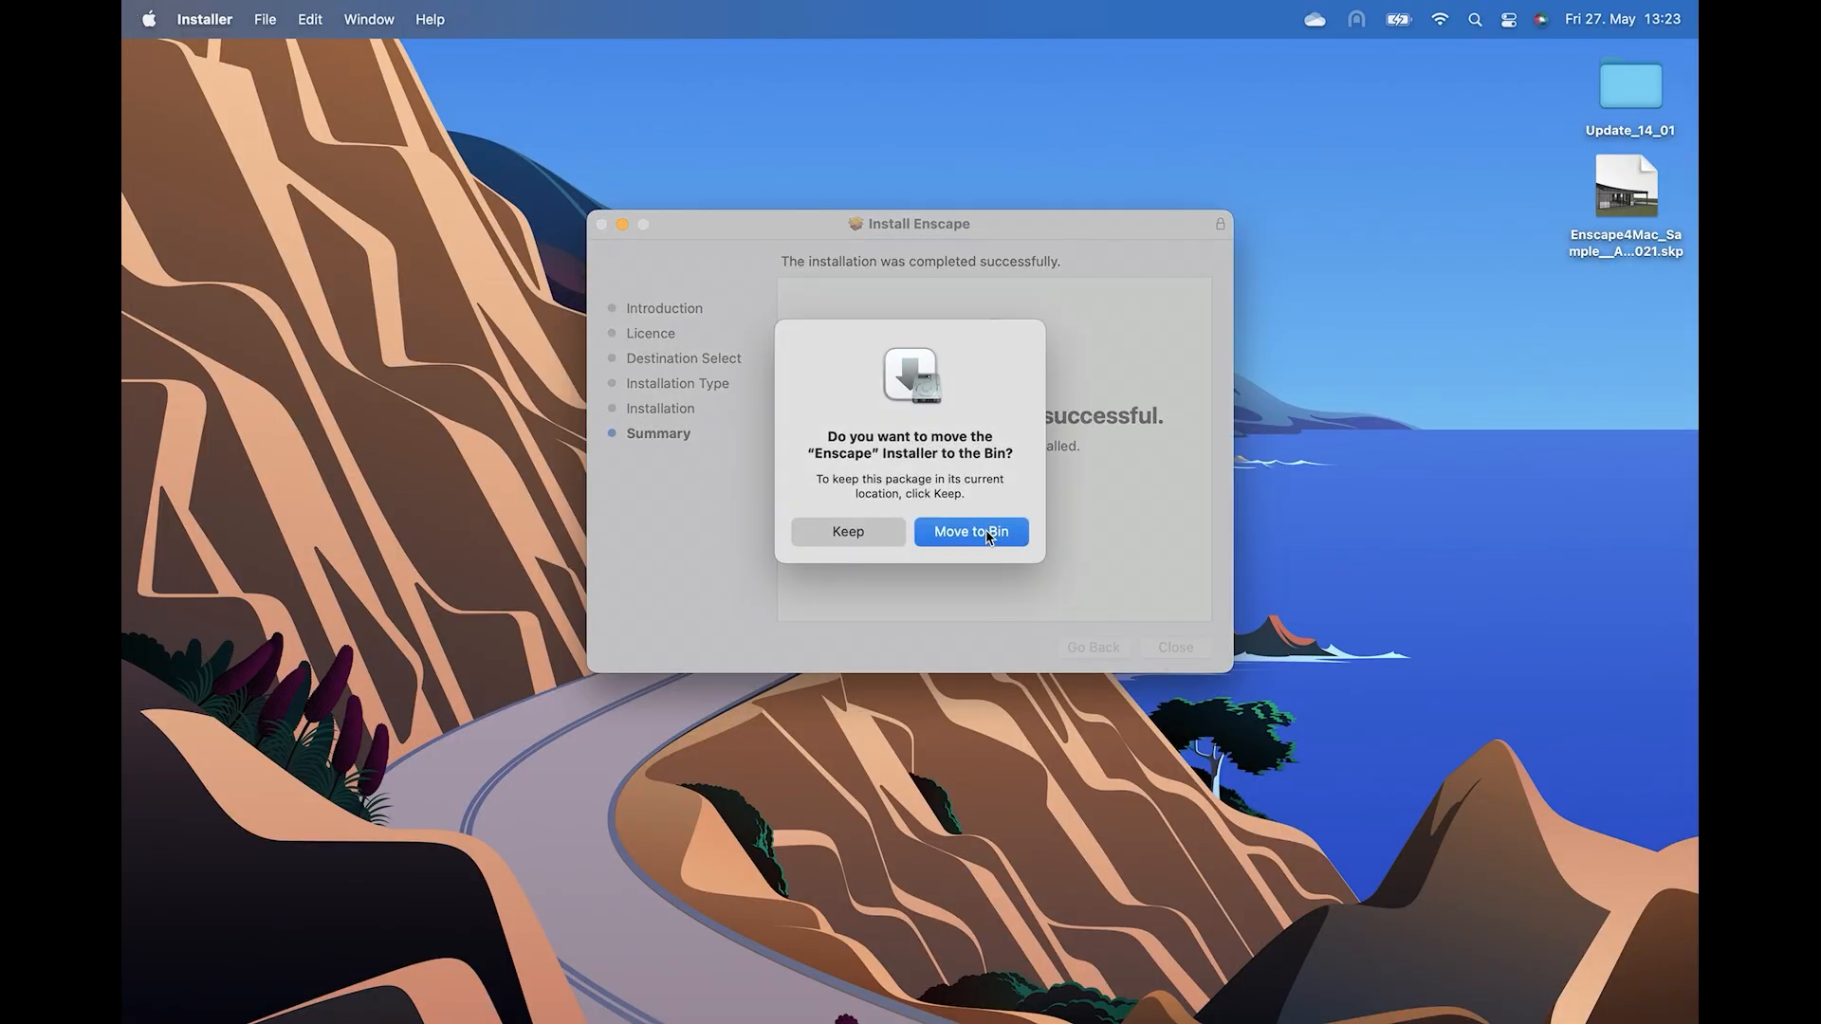
click(881, 536)
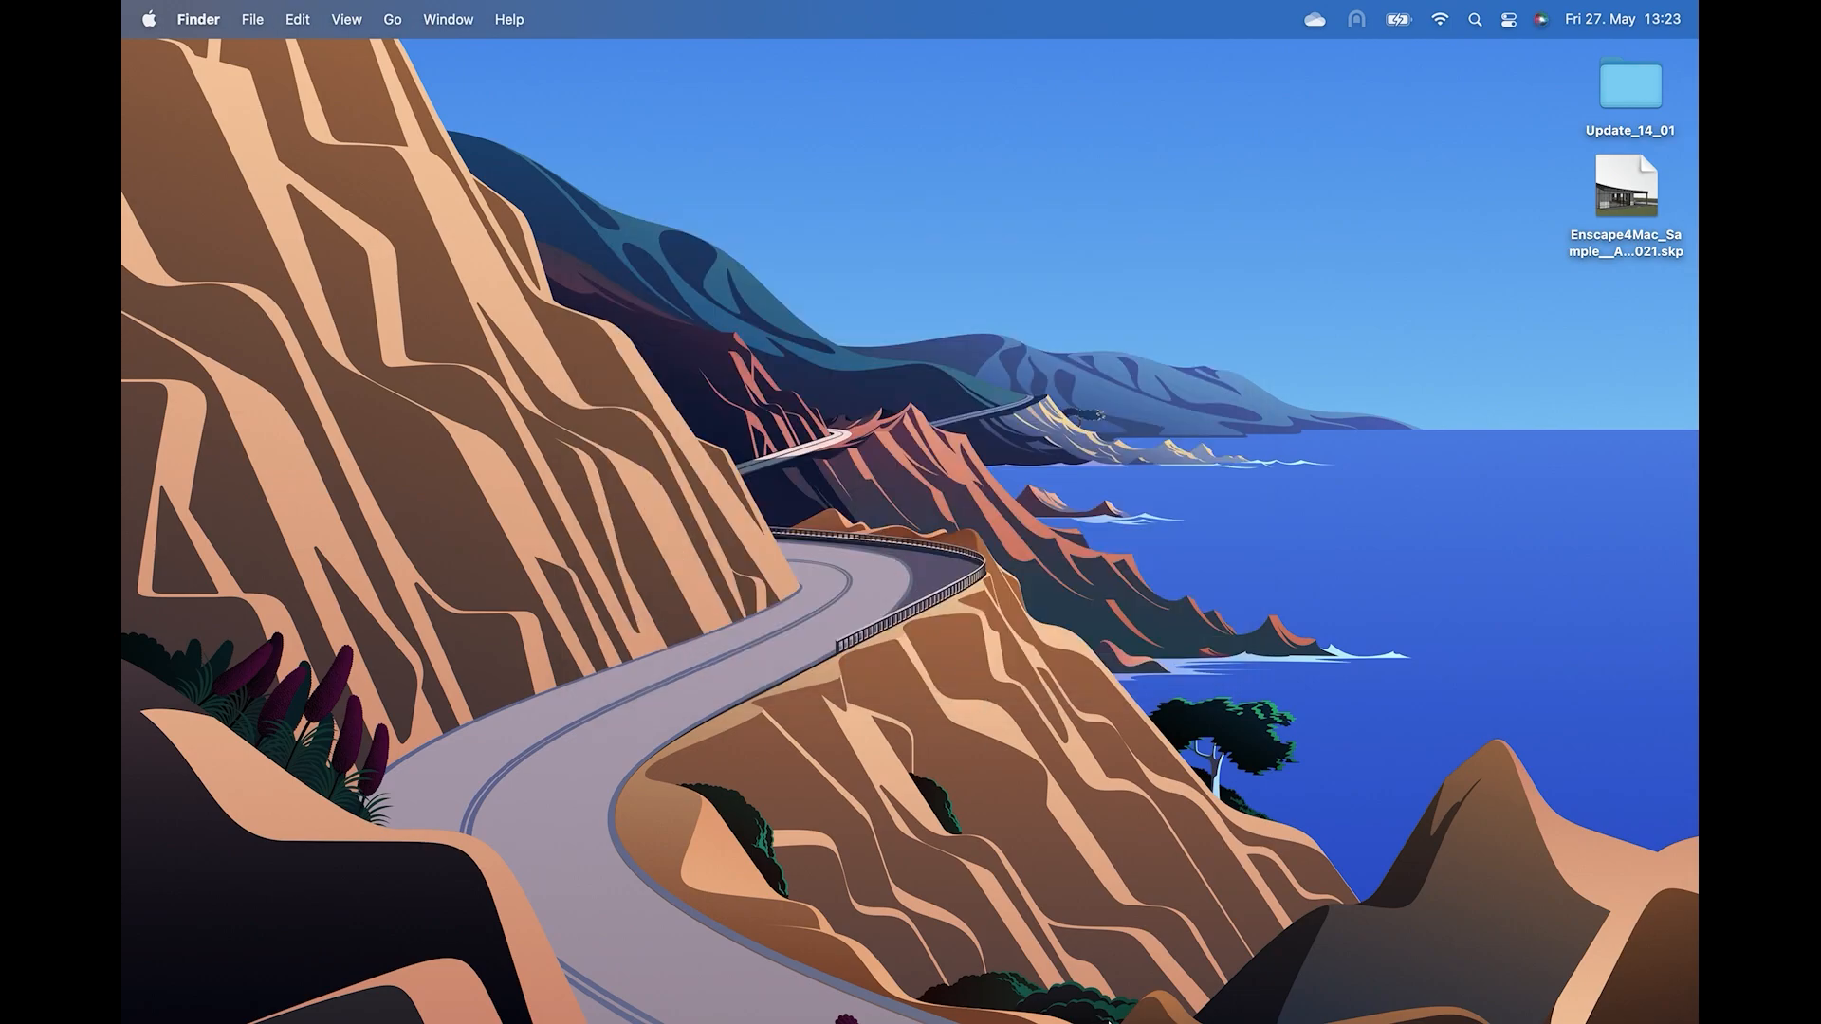
Launch SketchUp with a new model from the Simple Meters template and close the getting-started dialog.
mouse_move(1109, 1019)
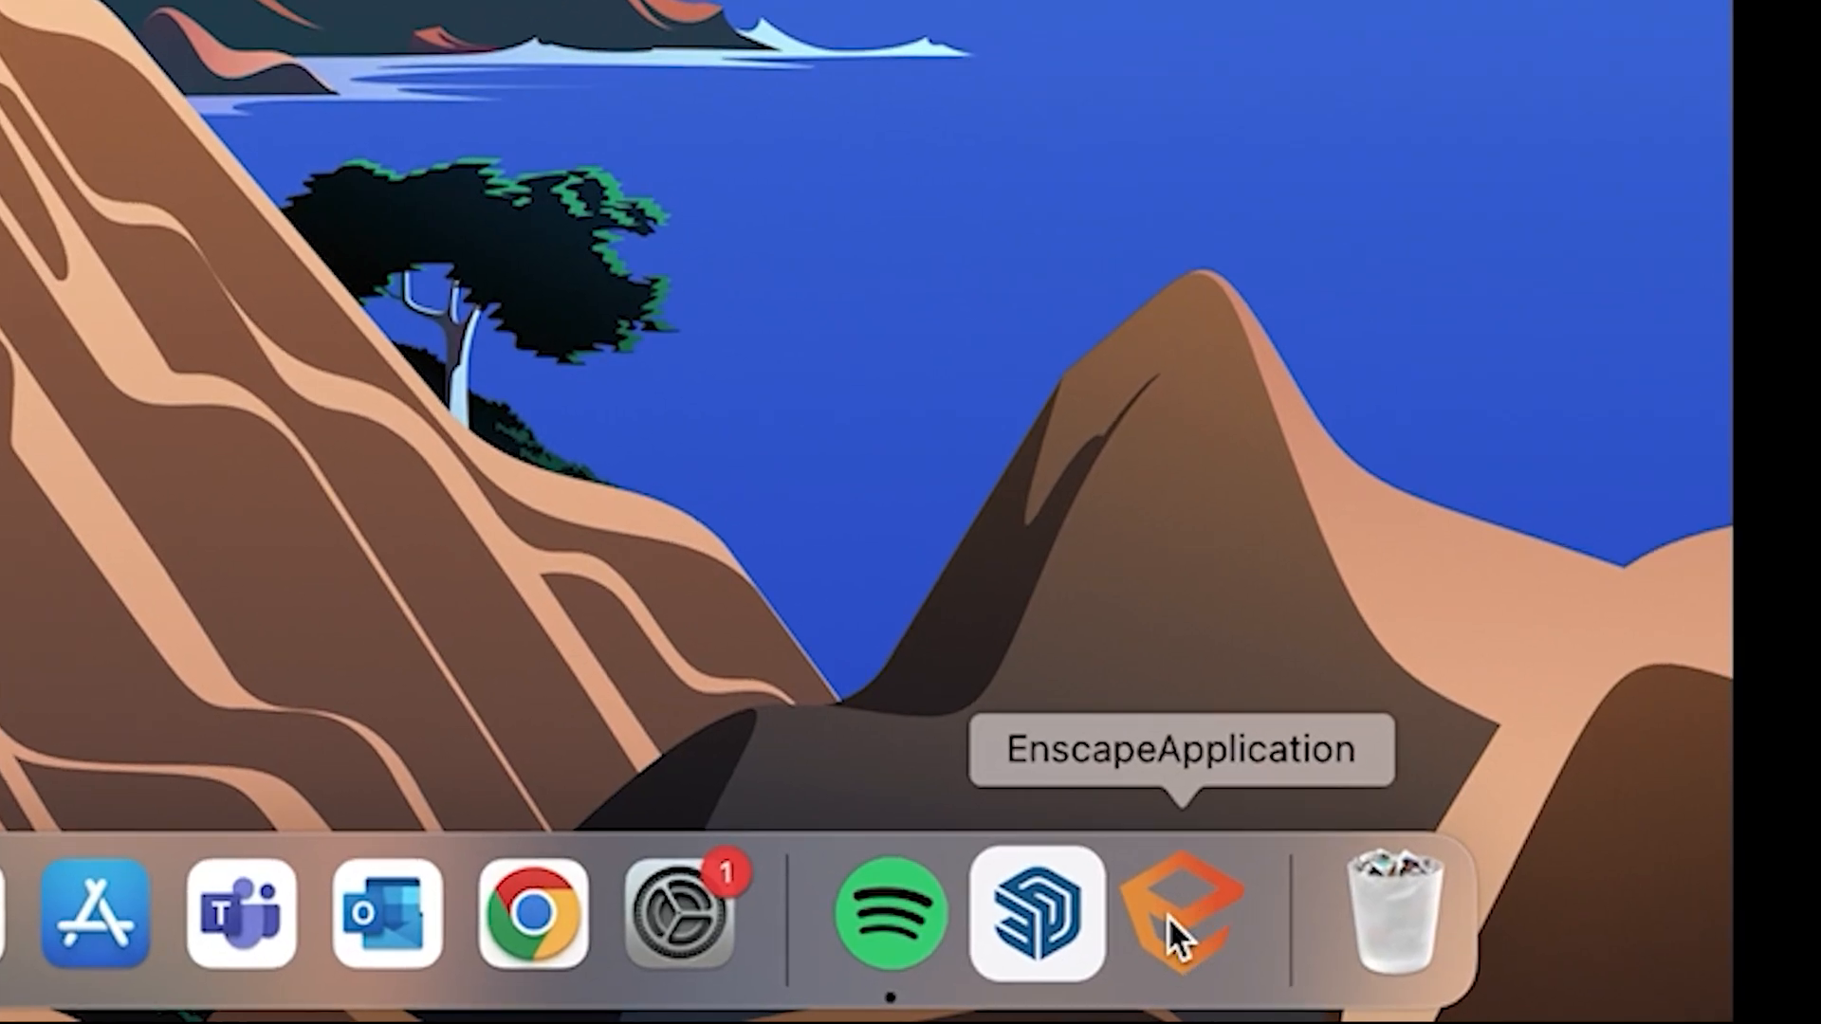
click(1033, 925)
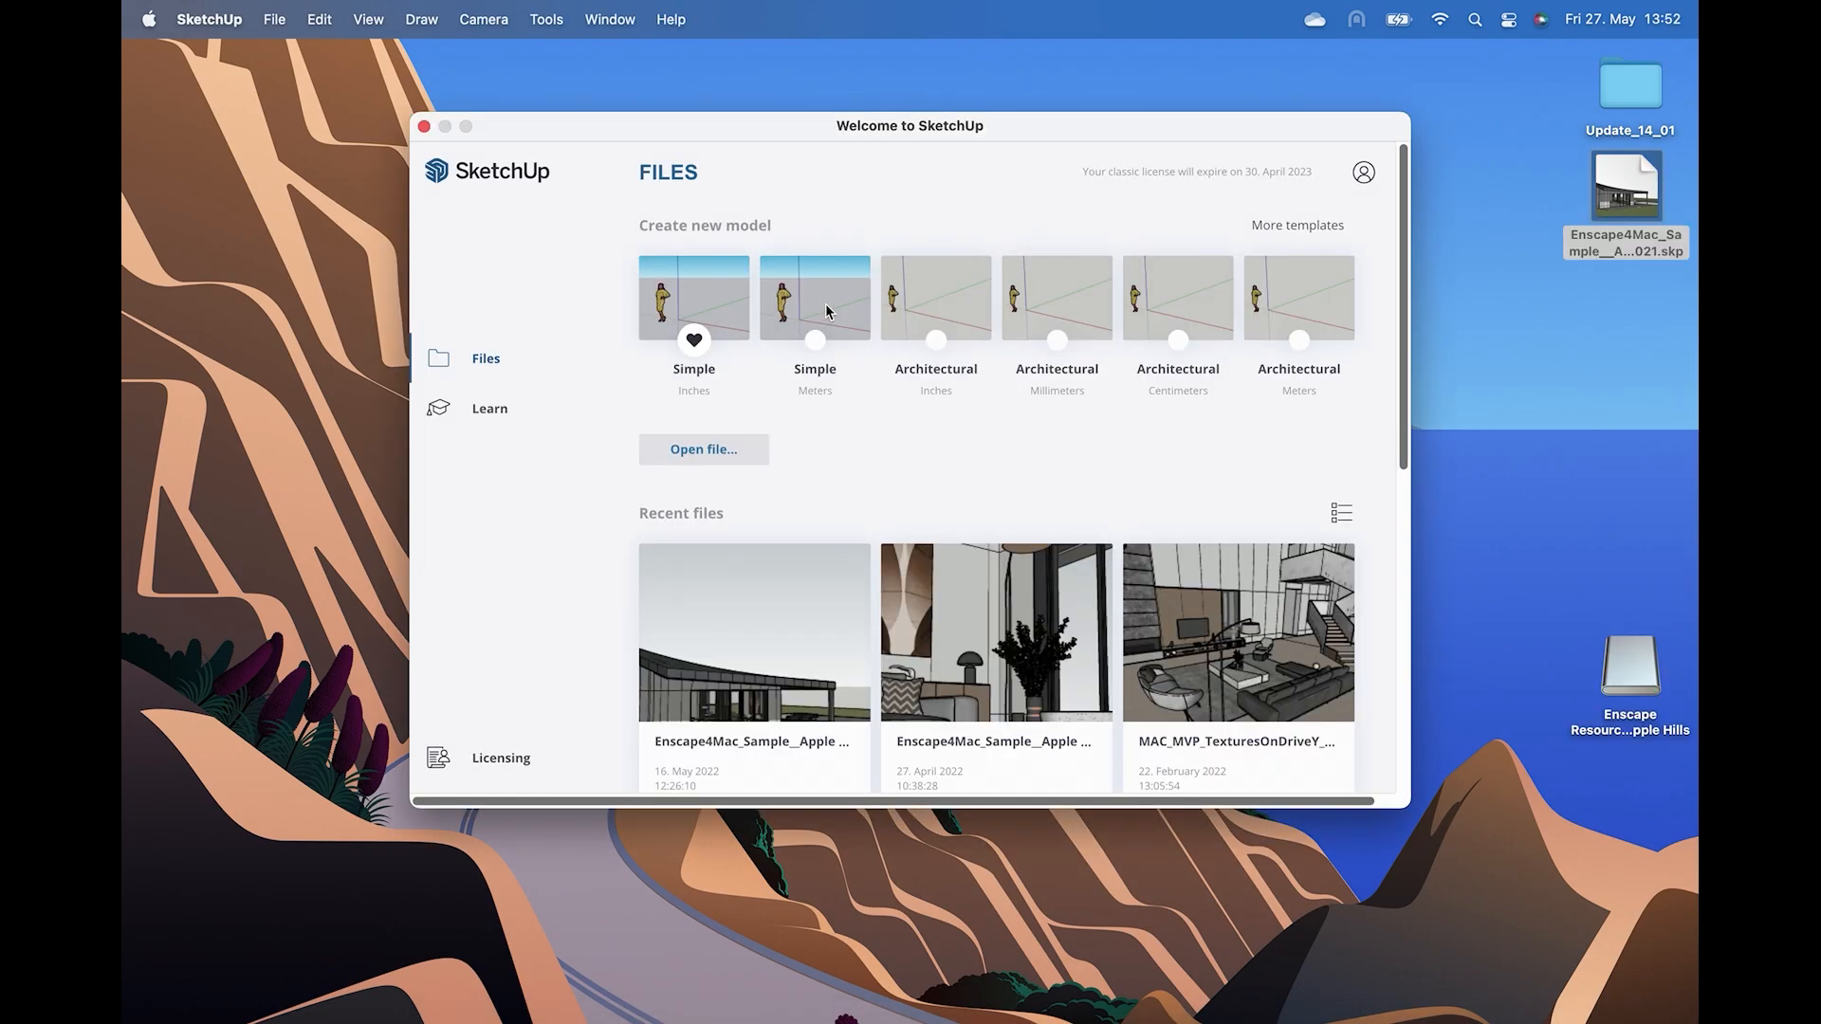
click(826, 307)
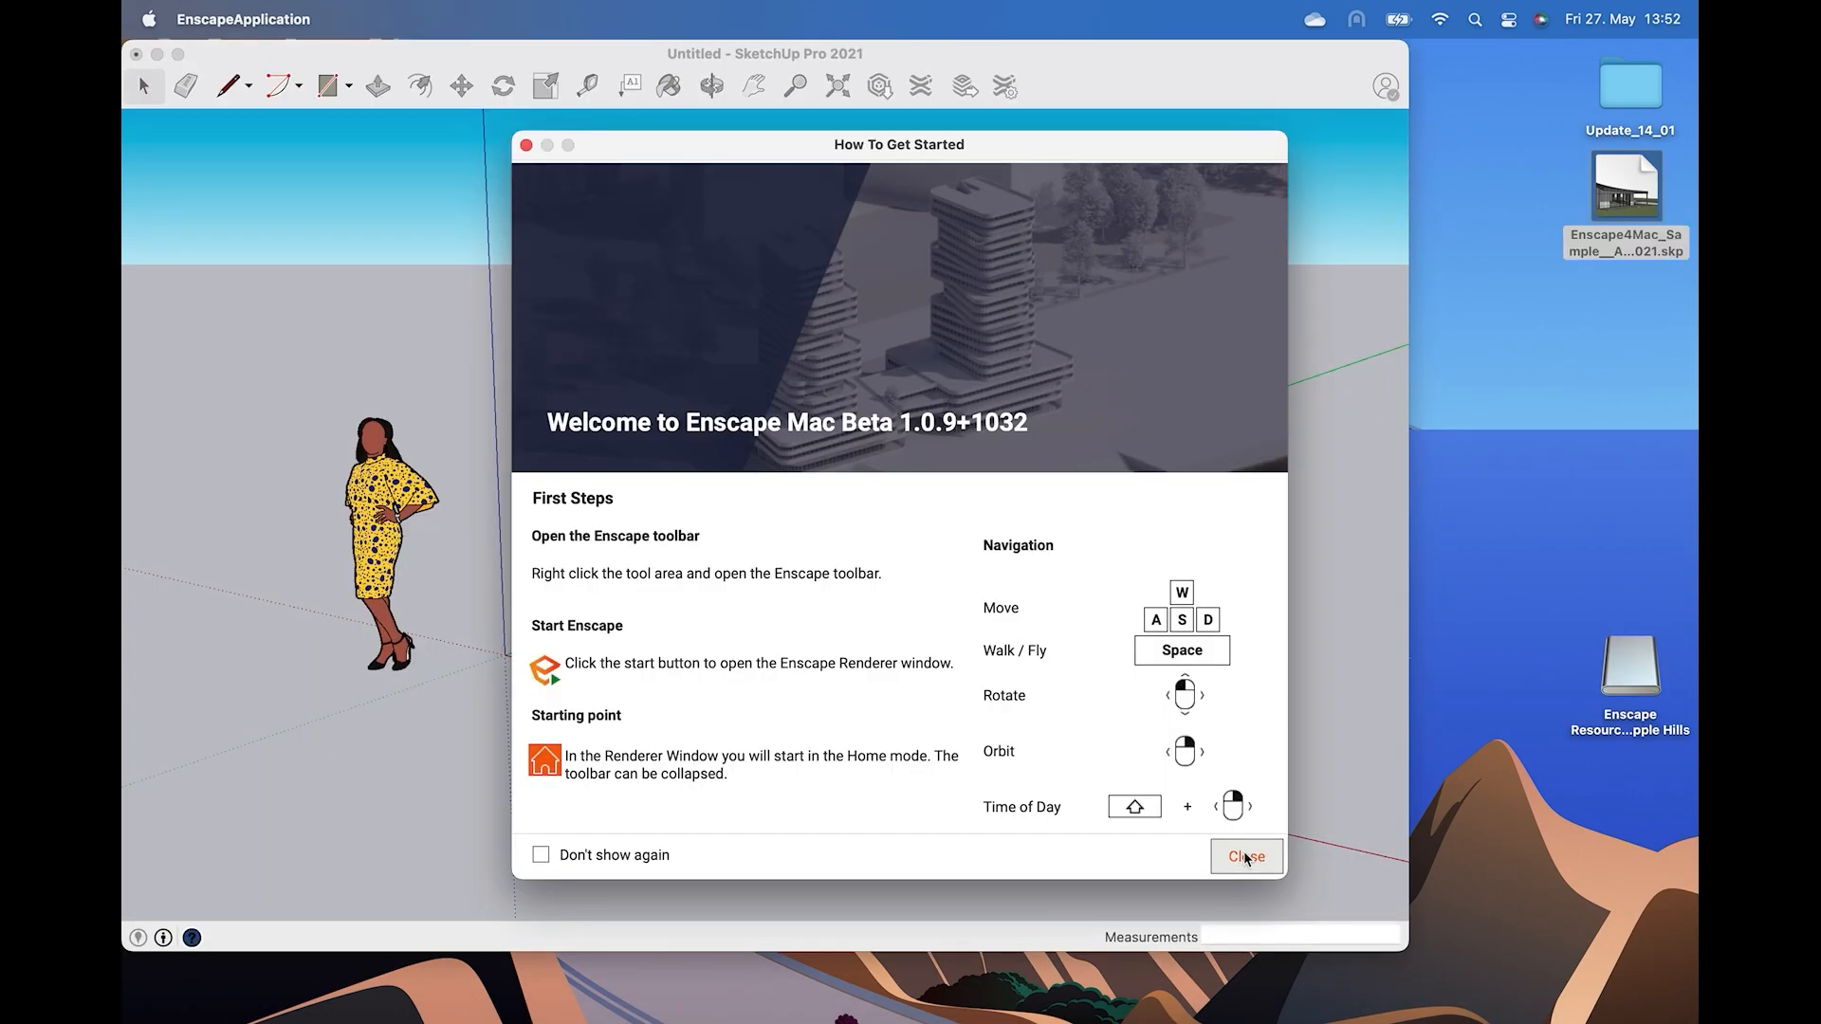
click(1246, 857)
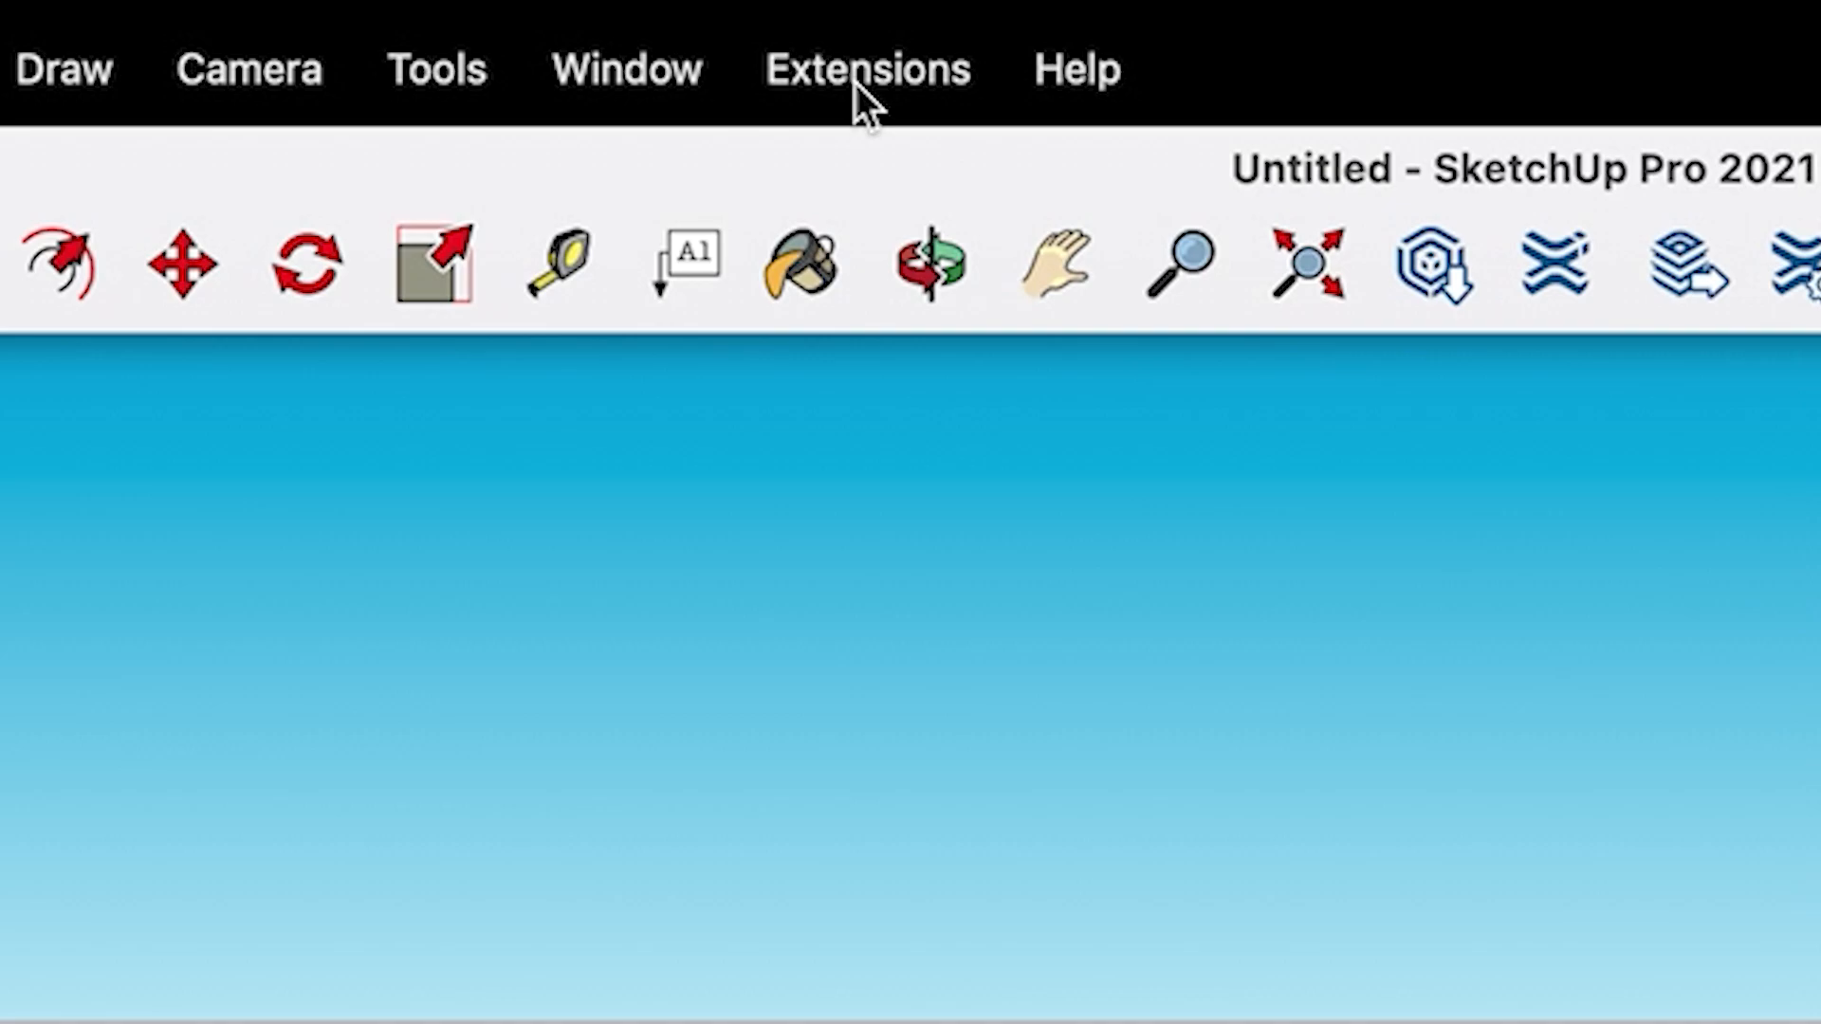
Start the Enscape renderer from its toolbar and continue the evaluation.
click(691, 19)
mouse_move(996, 190)
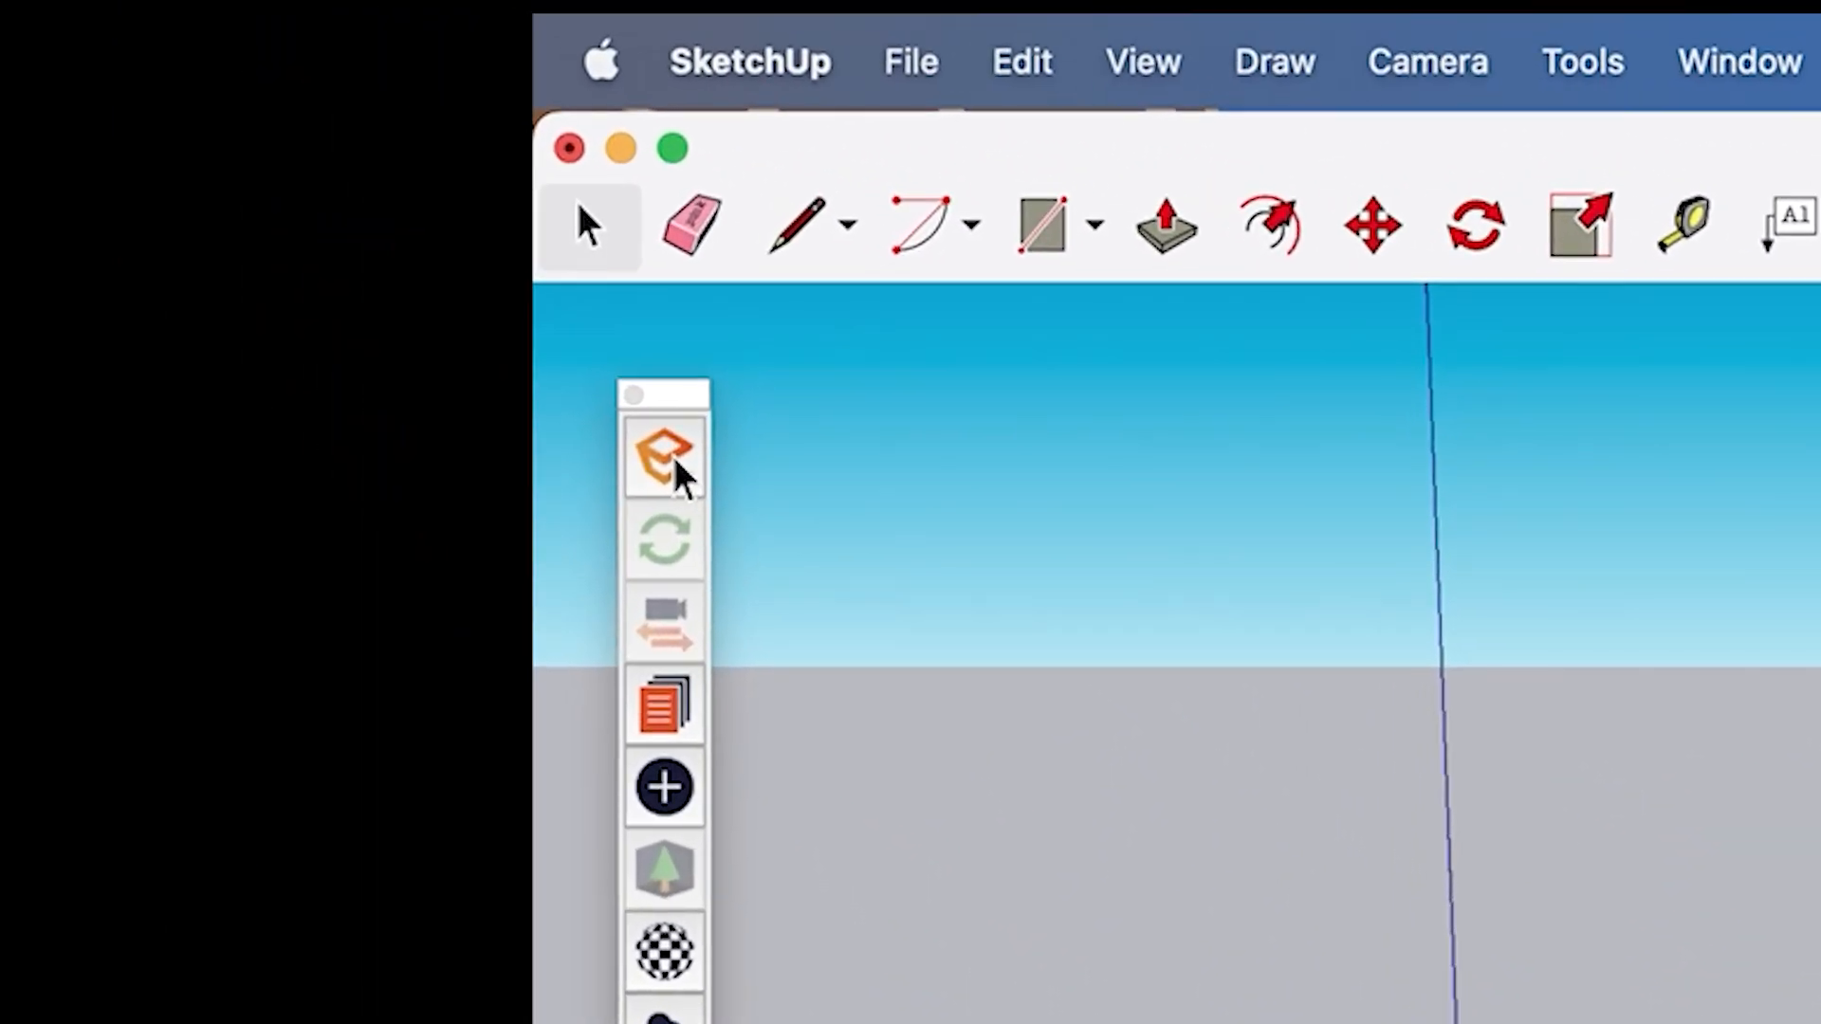
click(677, 466)
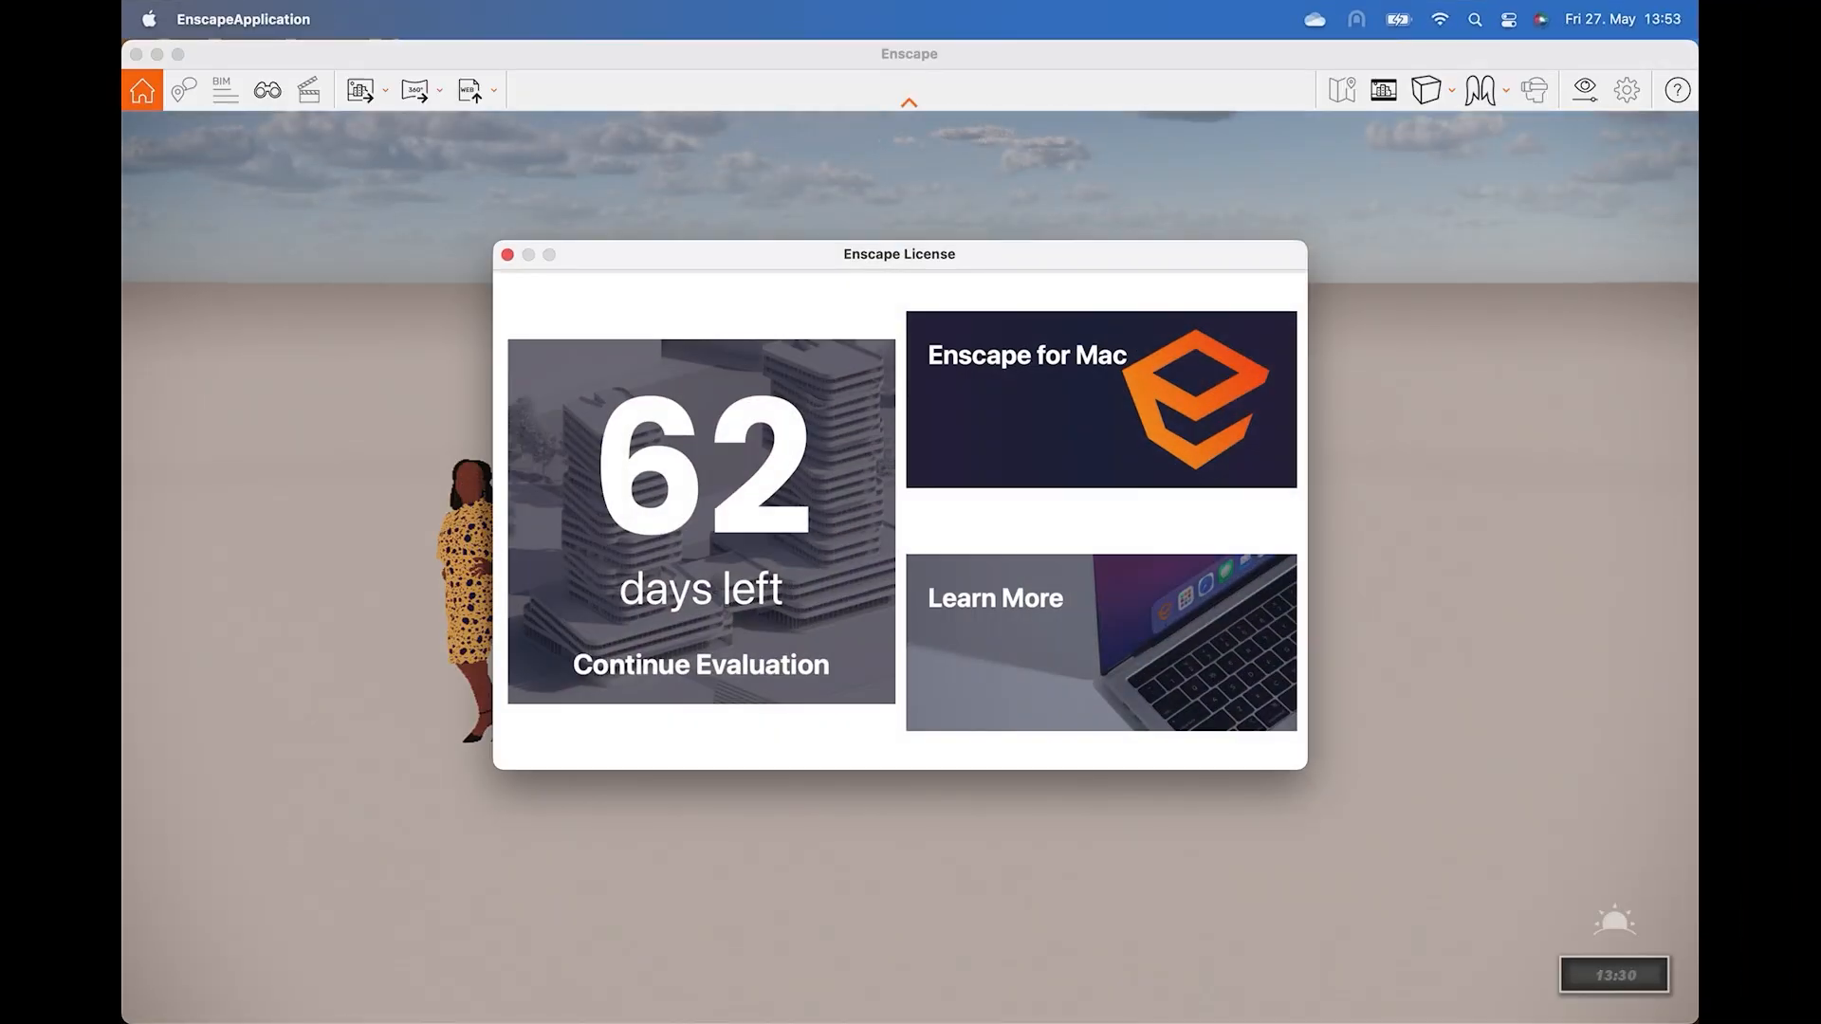
click(832, 455)
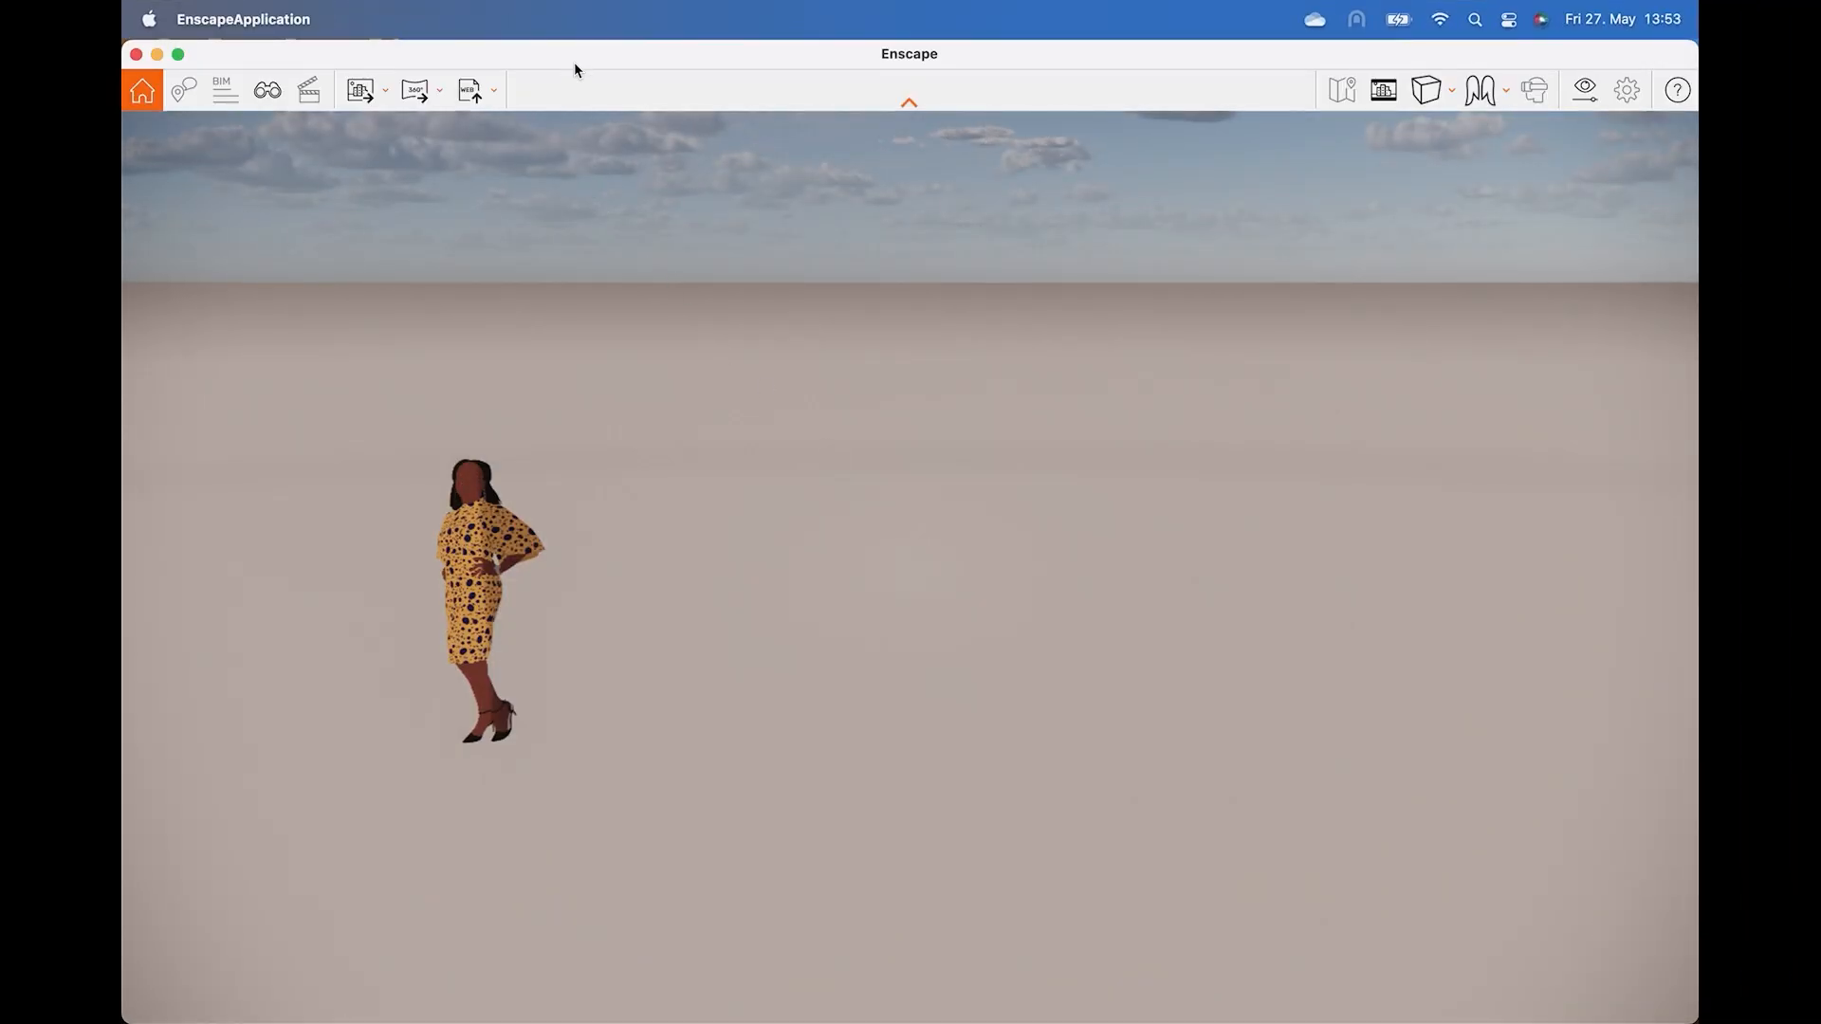
Tile the Enscape window beside the SketchUp window so both views share the screen.
mouse_move(577, 54)
mouse_down()
mouse_move(600, 88)
mouse_move(890, 210)
mouse_up()
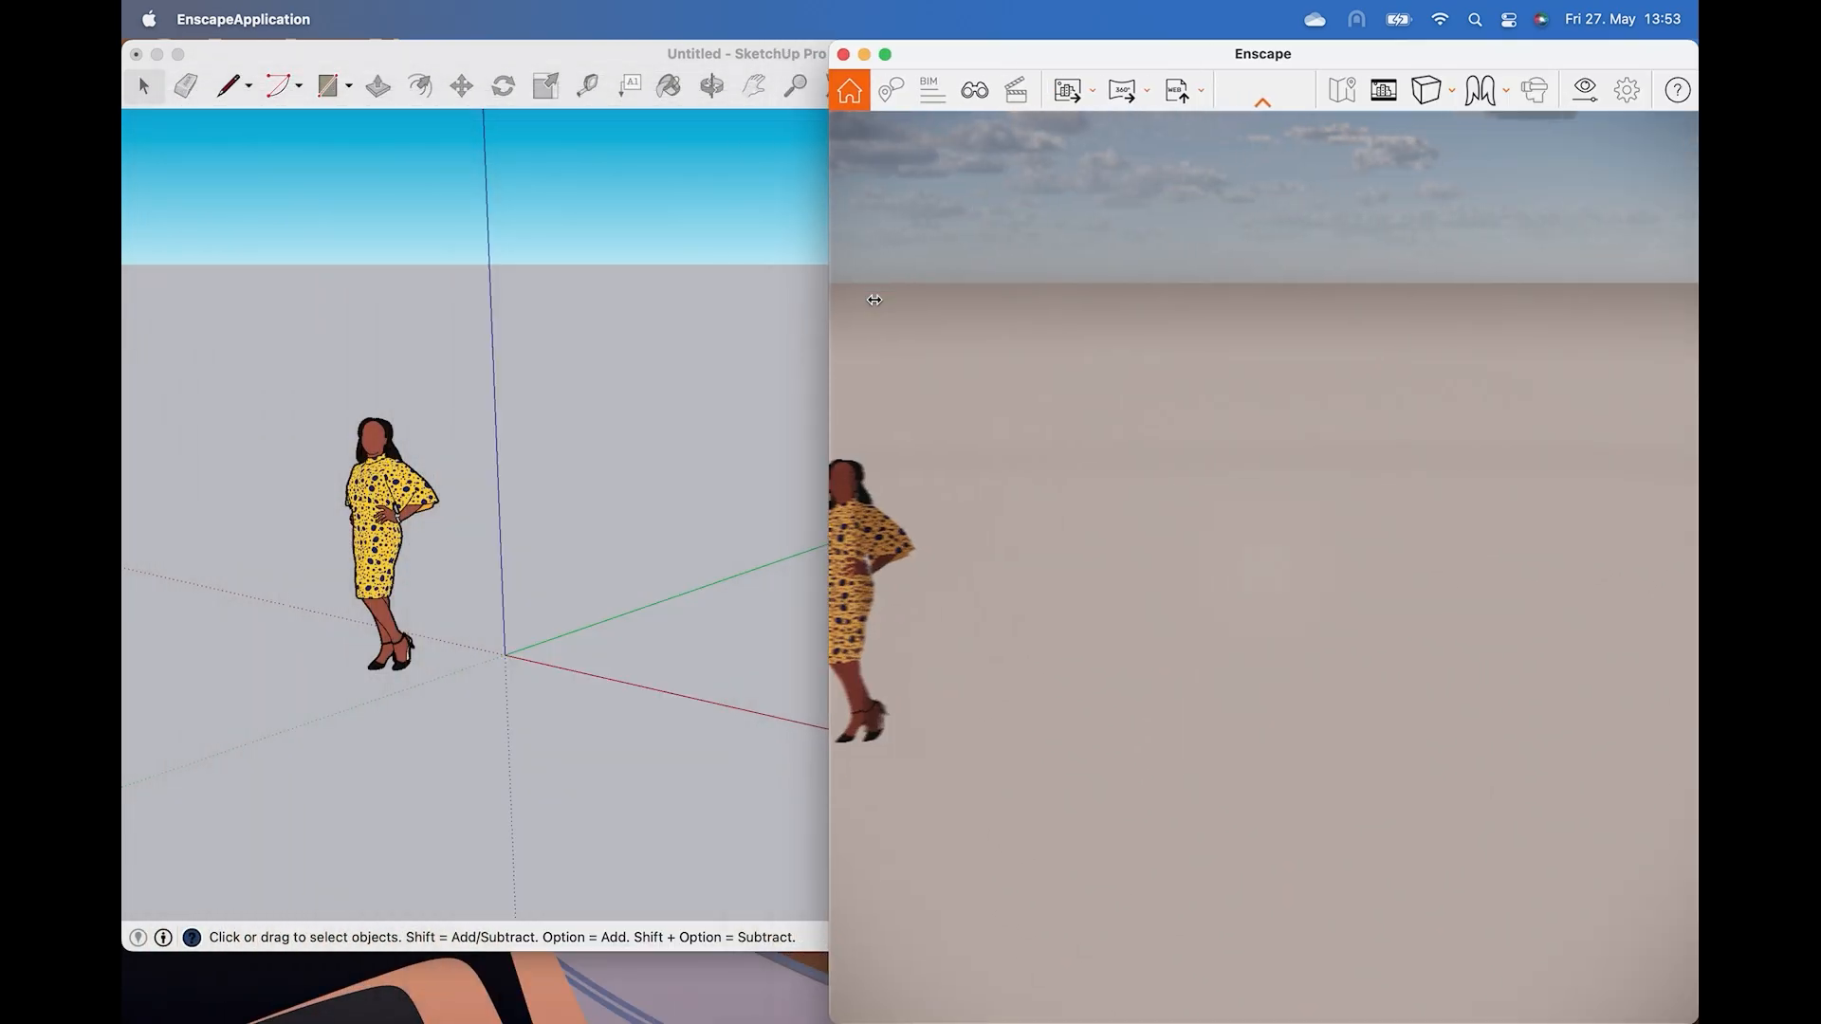
drag(874, 299, 936, 306)
click(768, 54)
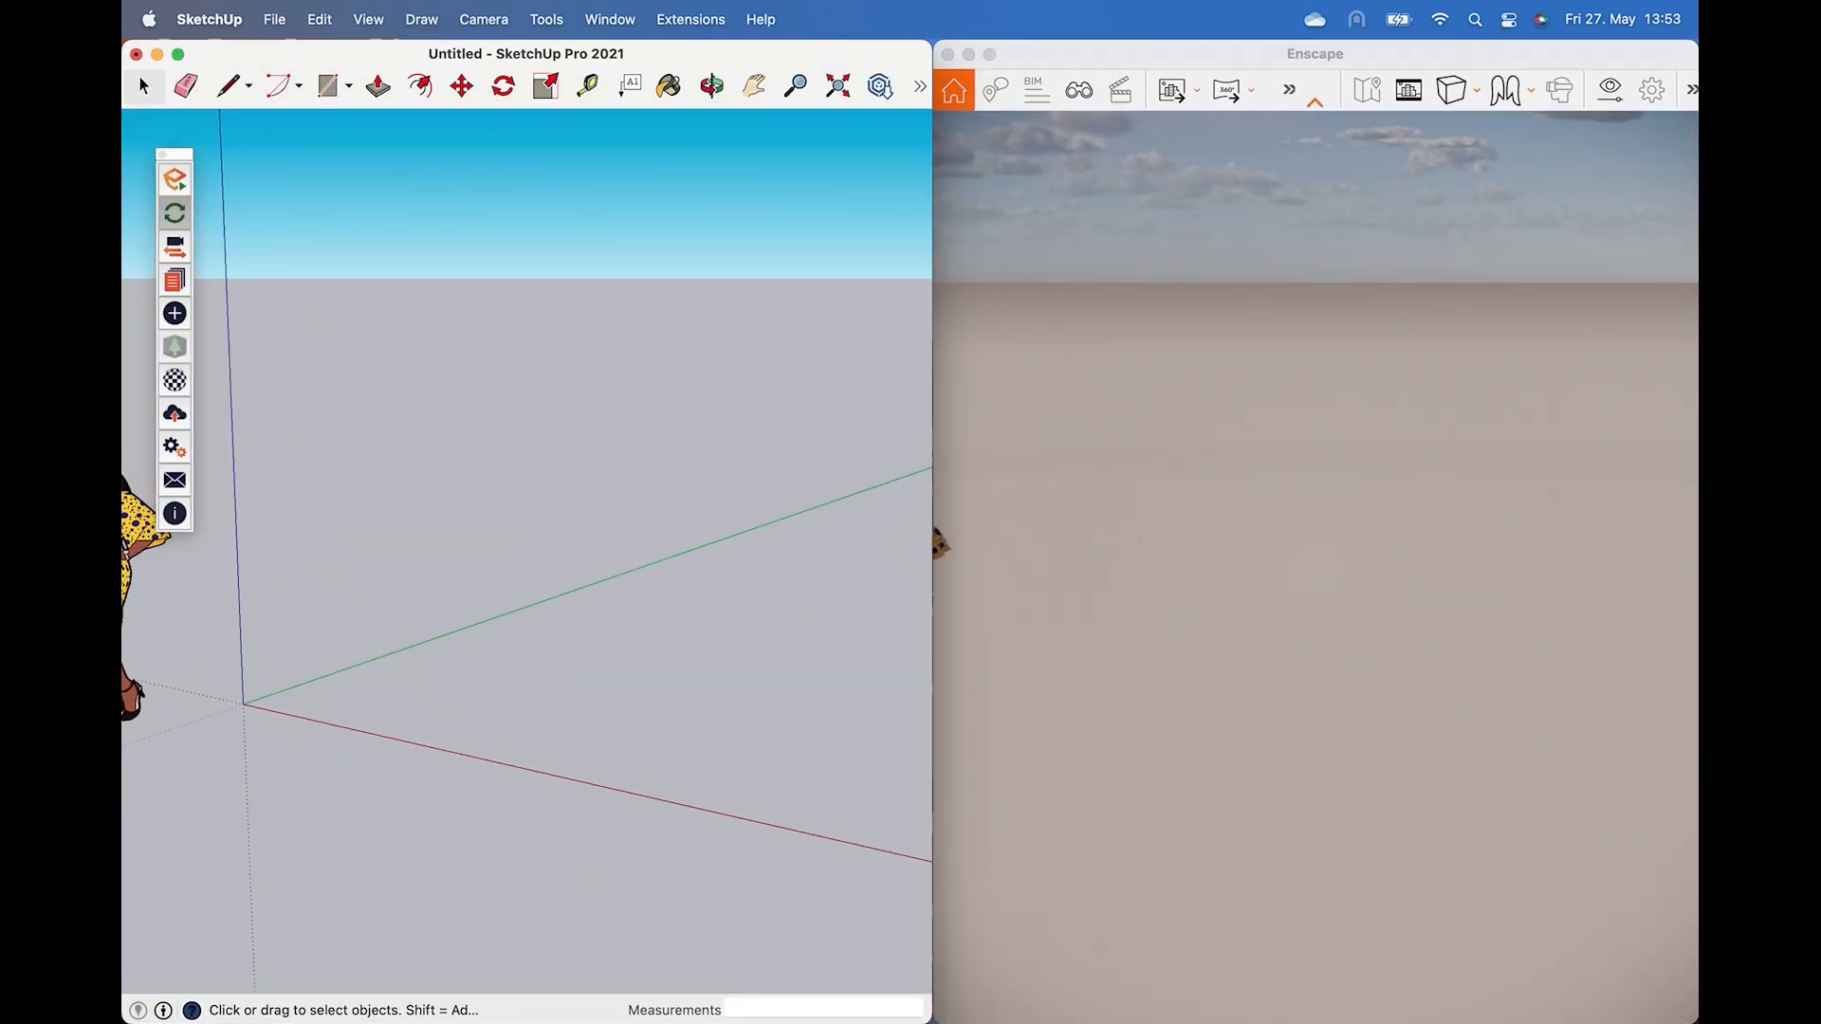
Adjust the SketchUp and Enscape views so the figure is centred in both.
mouse_move(707, 772)
middle_down()
mouse_move(482, 662)
mouse_move(591, 636)
middle_up()
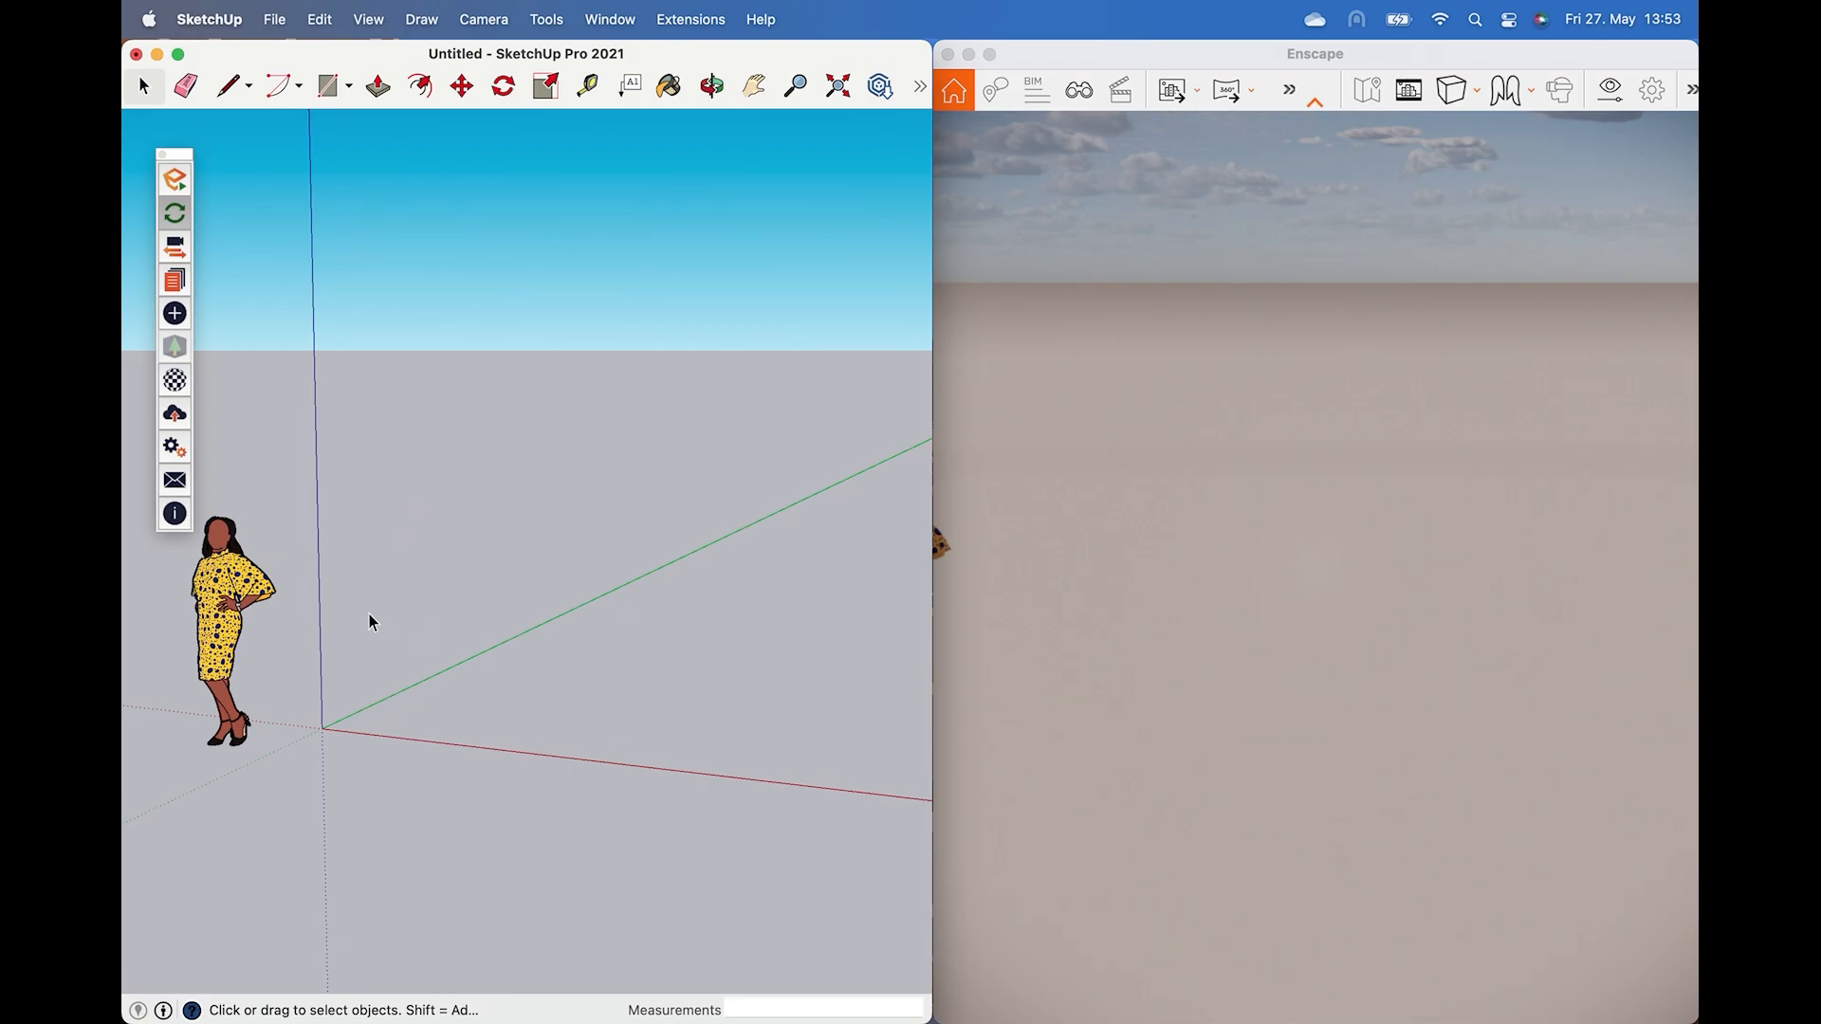
shift+middle_drag(348, 622, 702, 624)
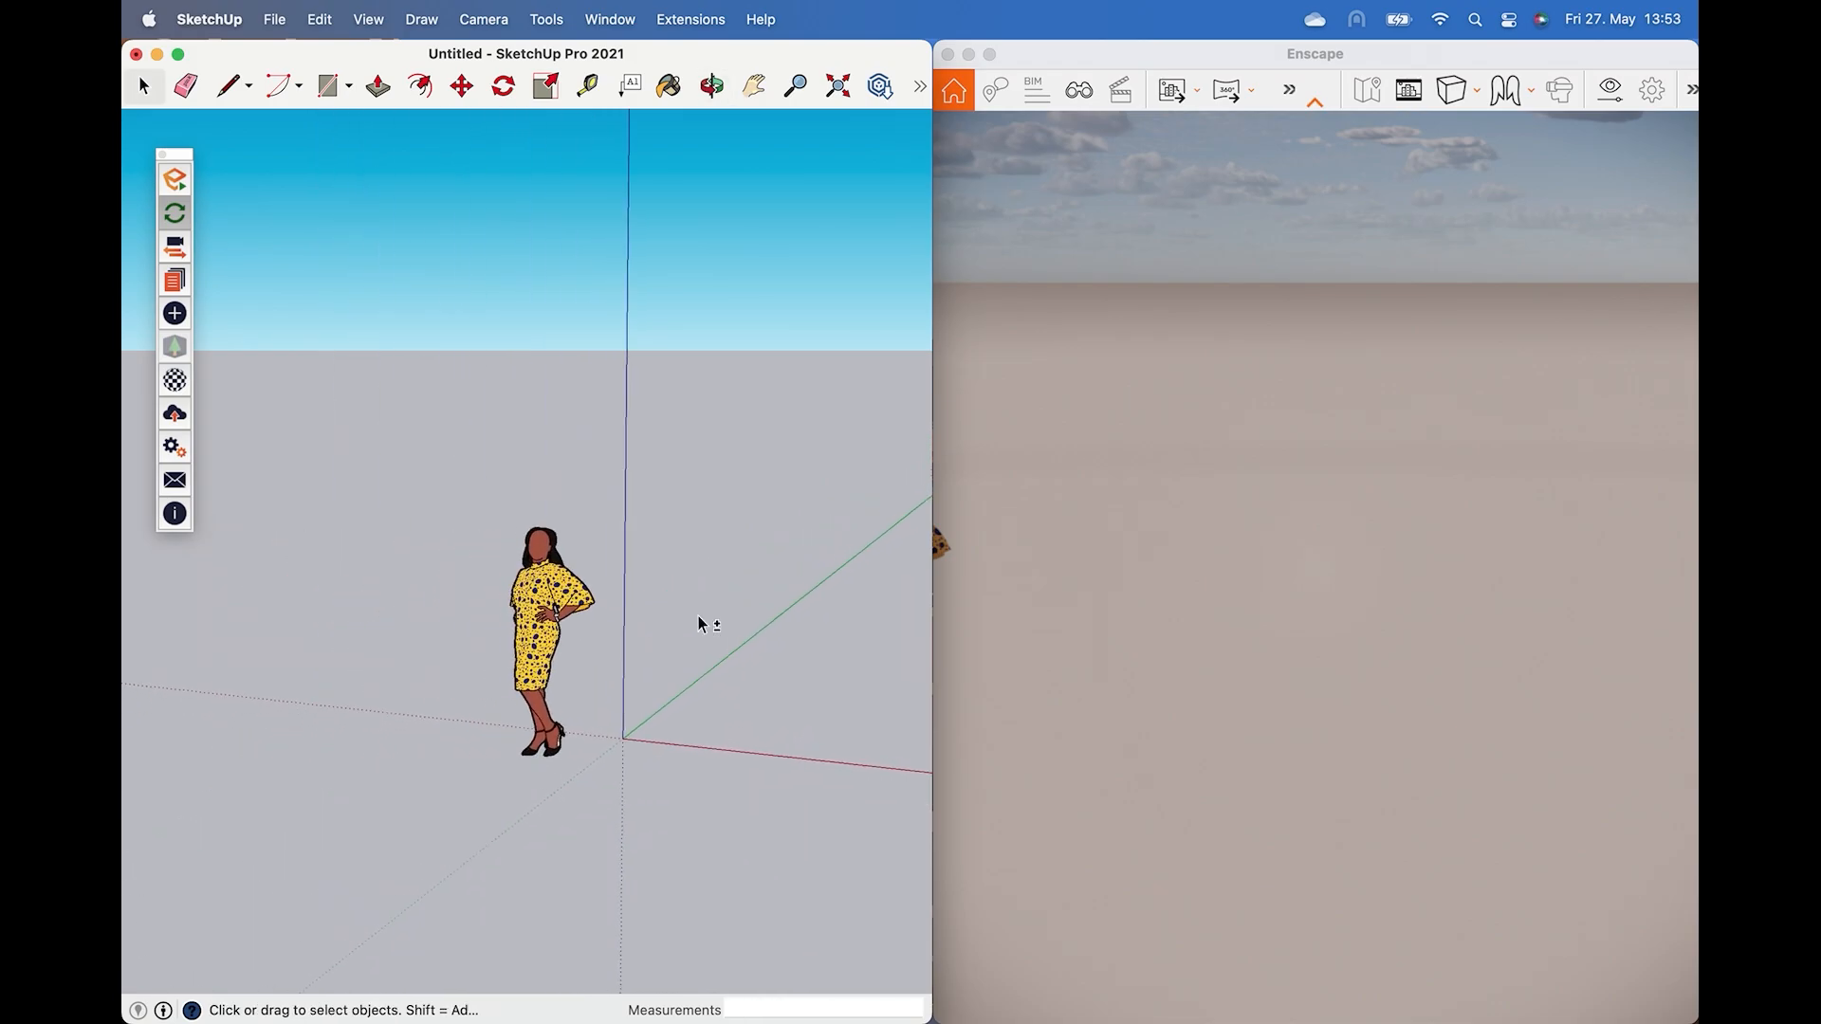
click(1154, 645)
drag(1154, 644, 958, 616)
click(360, 116)
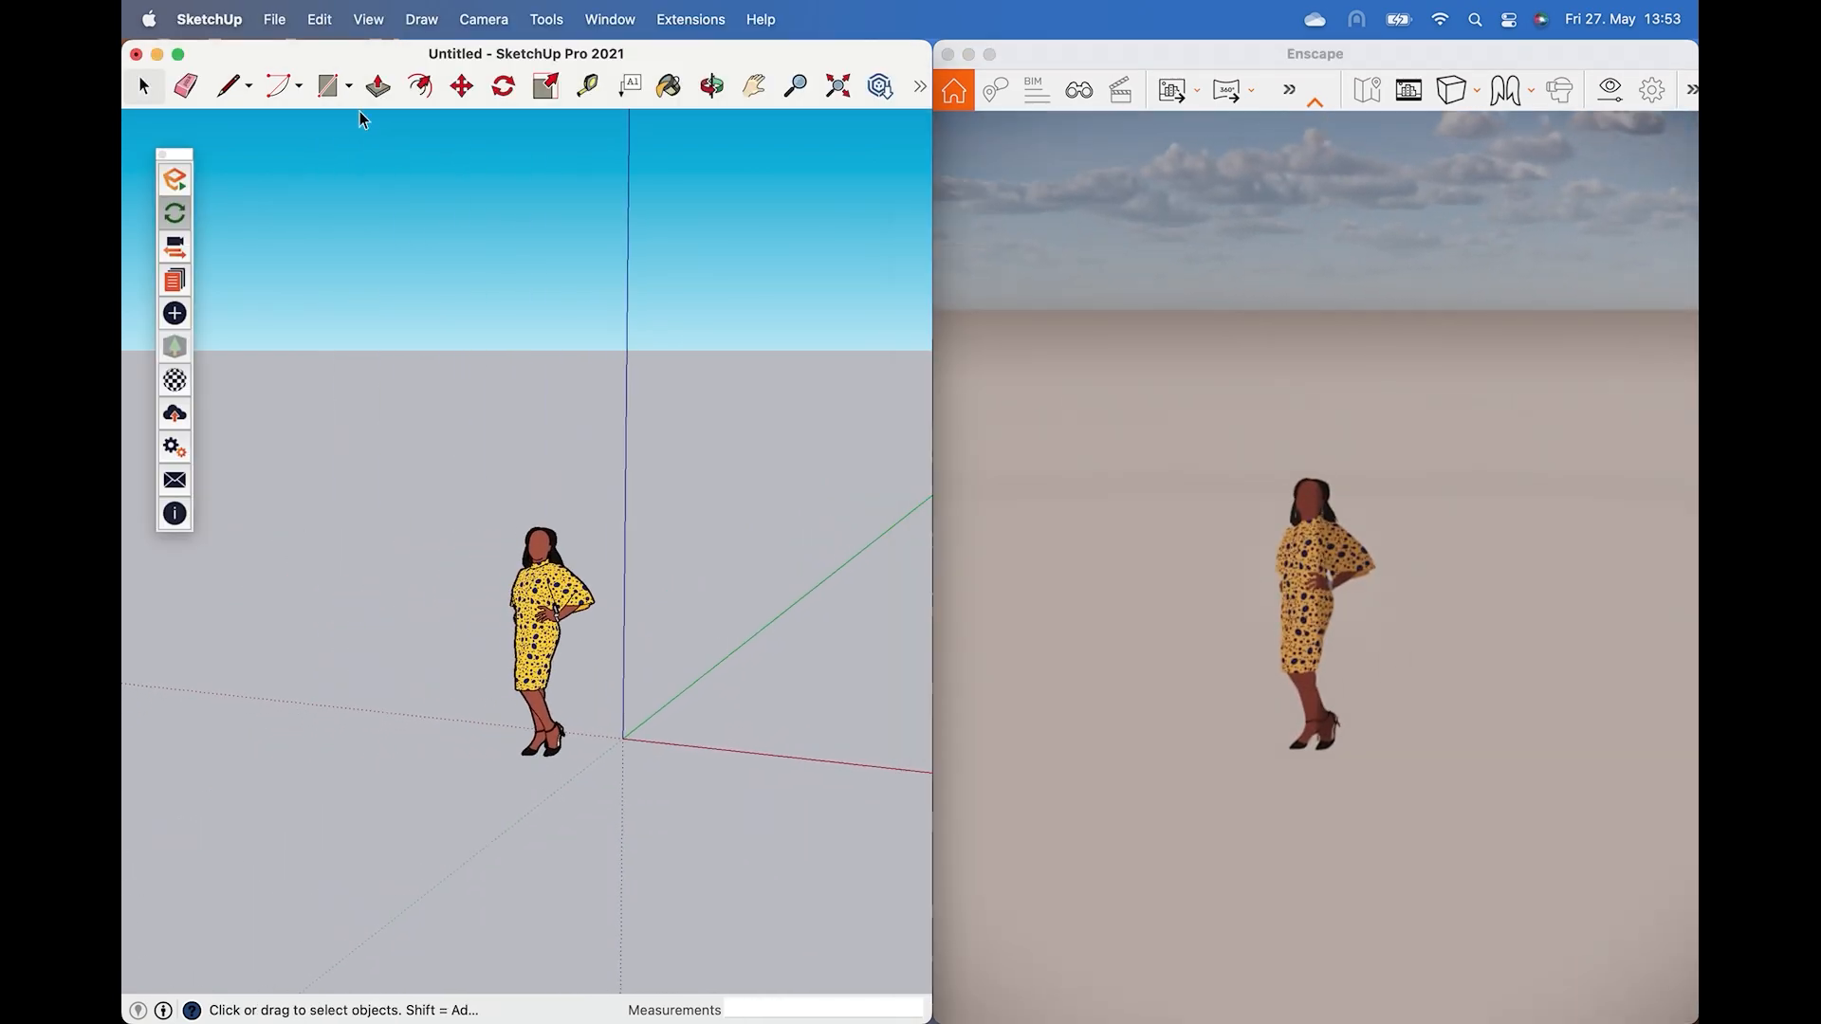
Draw a ground rectangle about 4.3 m by 5.8 m around the figure.
click(327, 87)
click(455, 643)
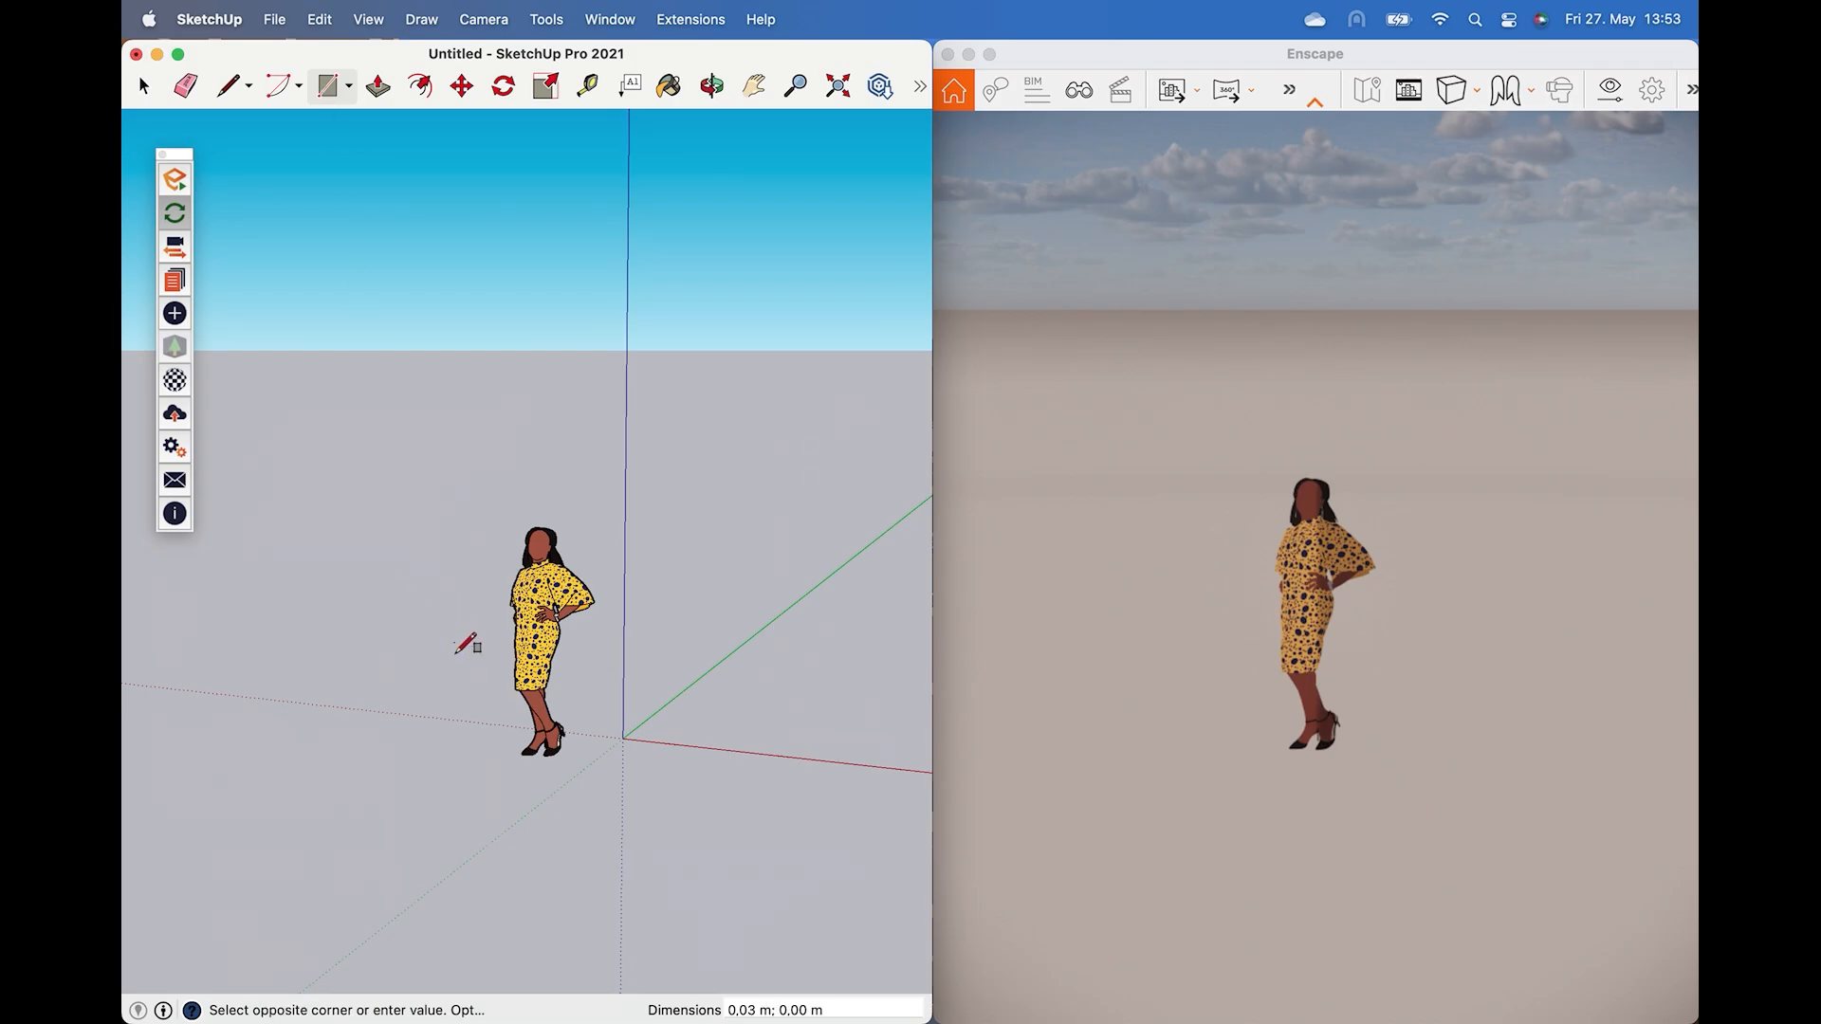
click(731, 928)
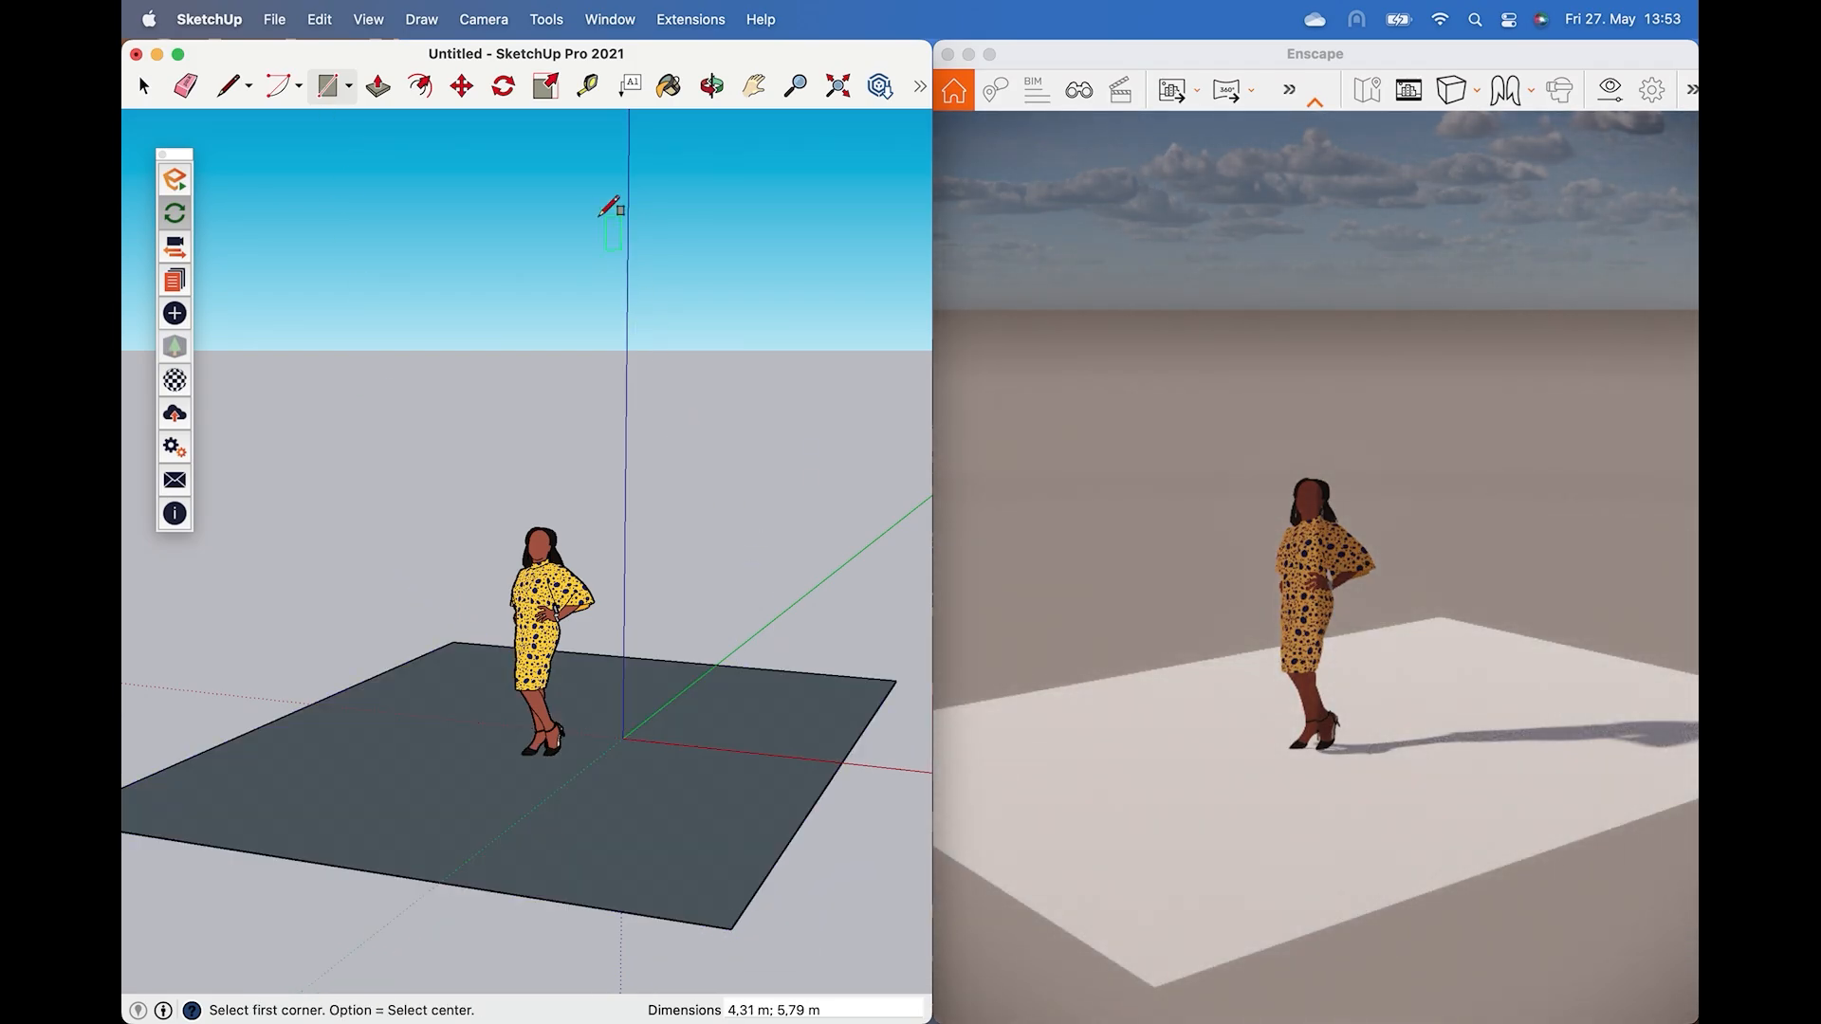
Paint the ground rectangle with the yellow-orange colour from the model colours.
click(668, 88)
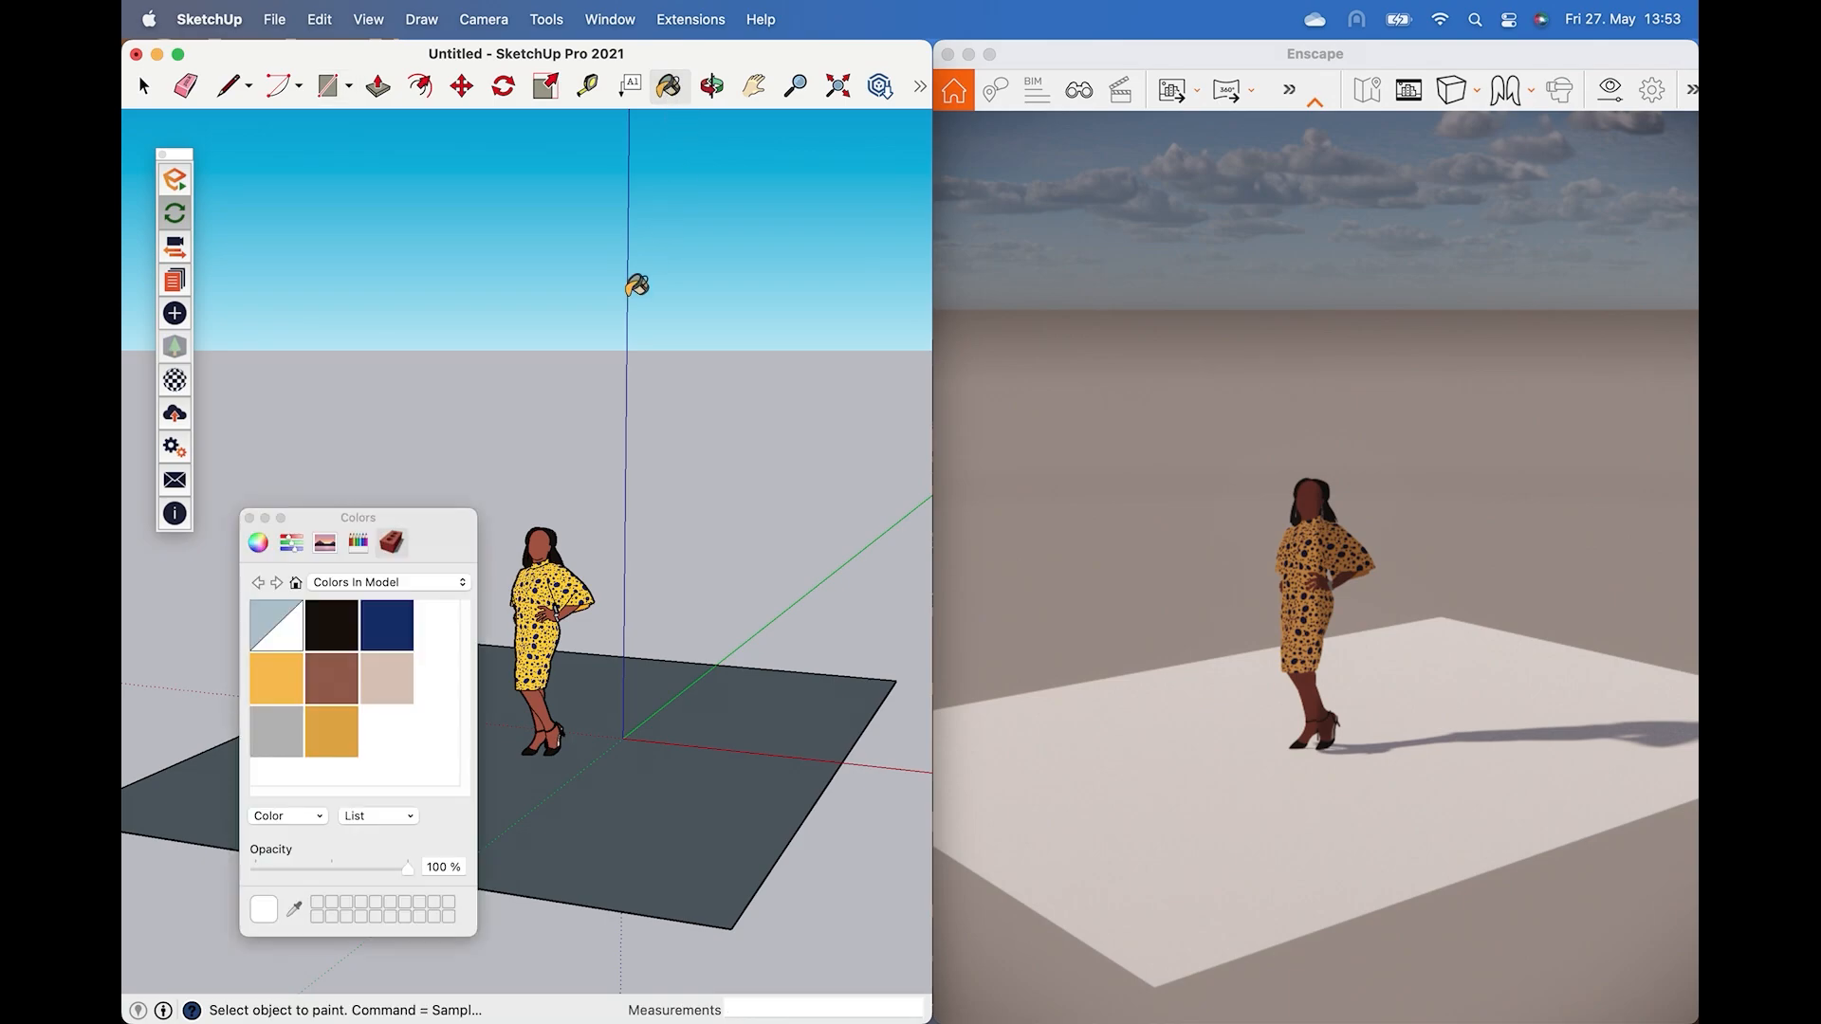
click(302, 697)
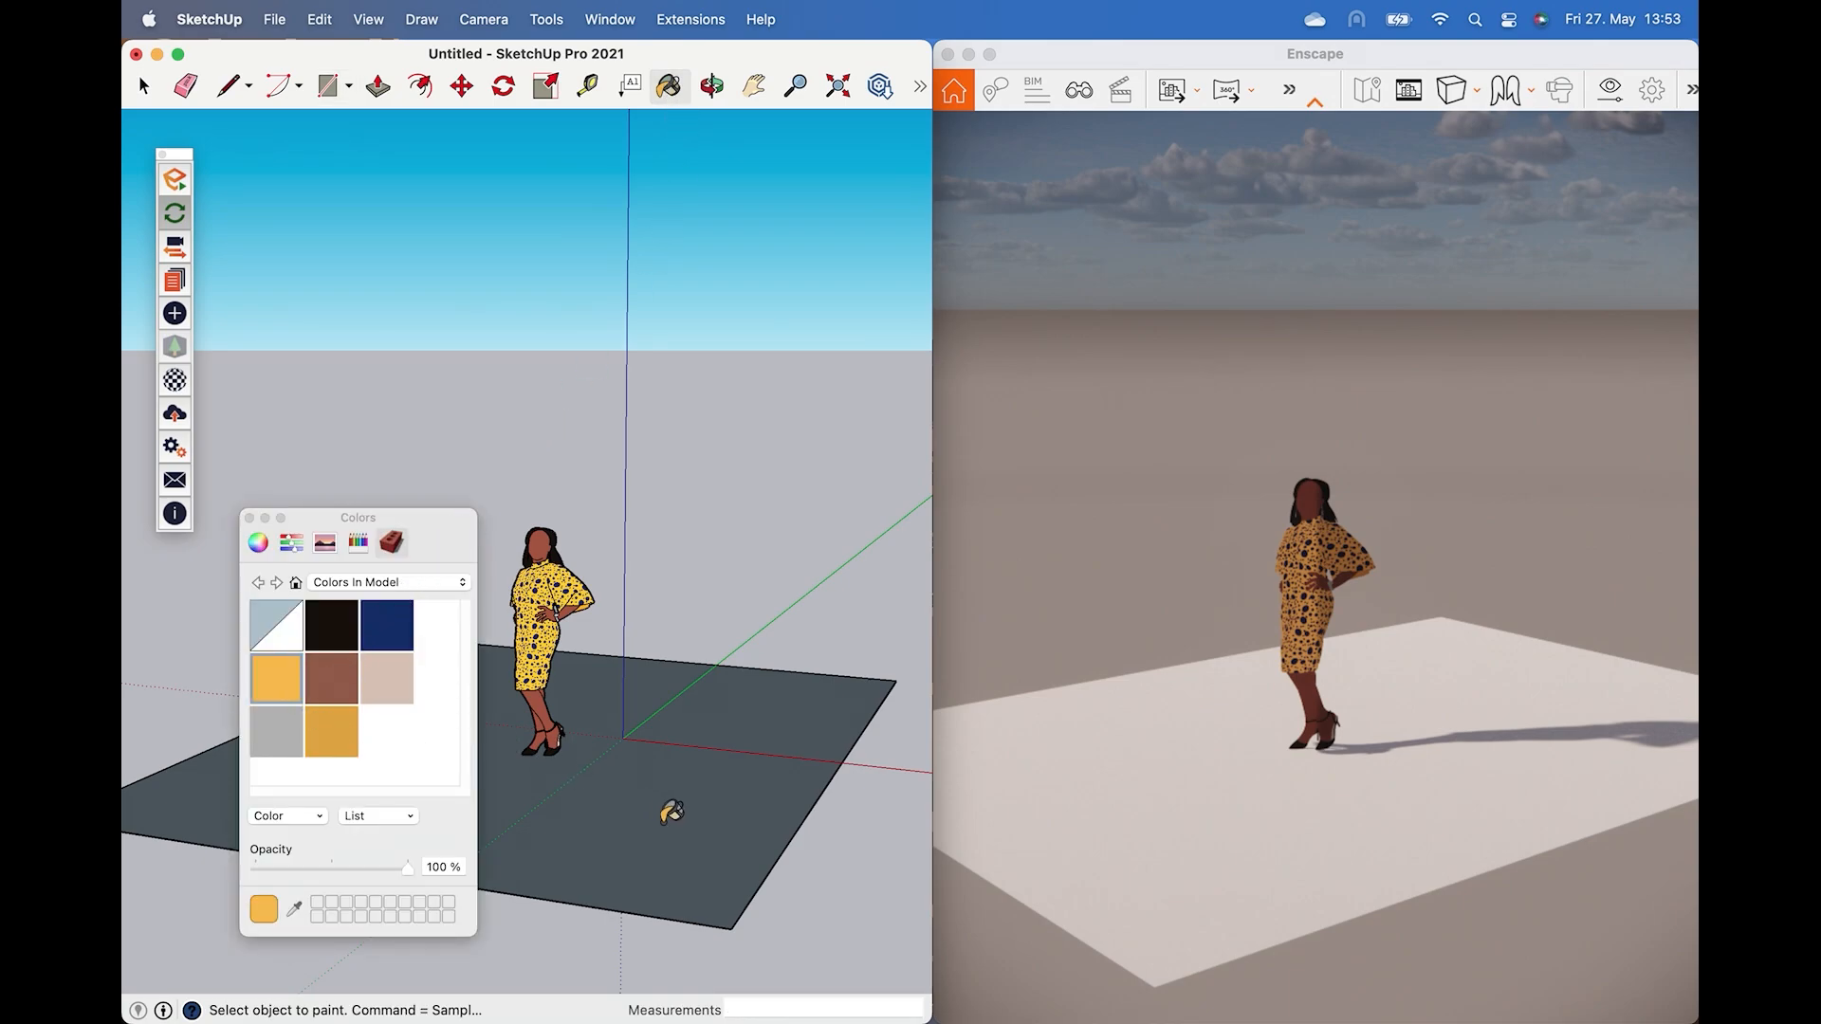
click(671, 813)
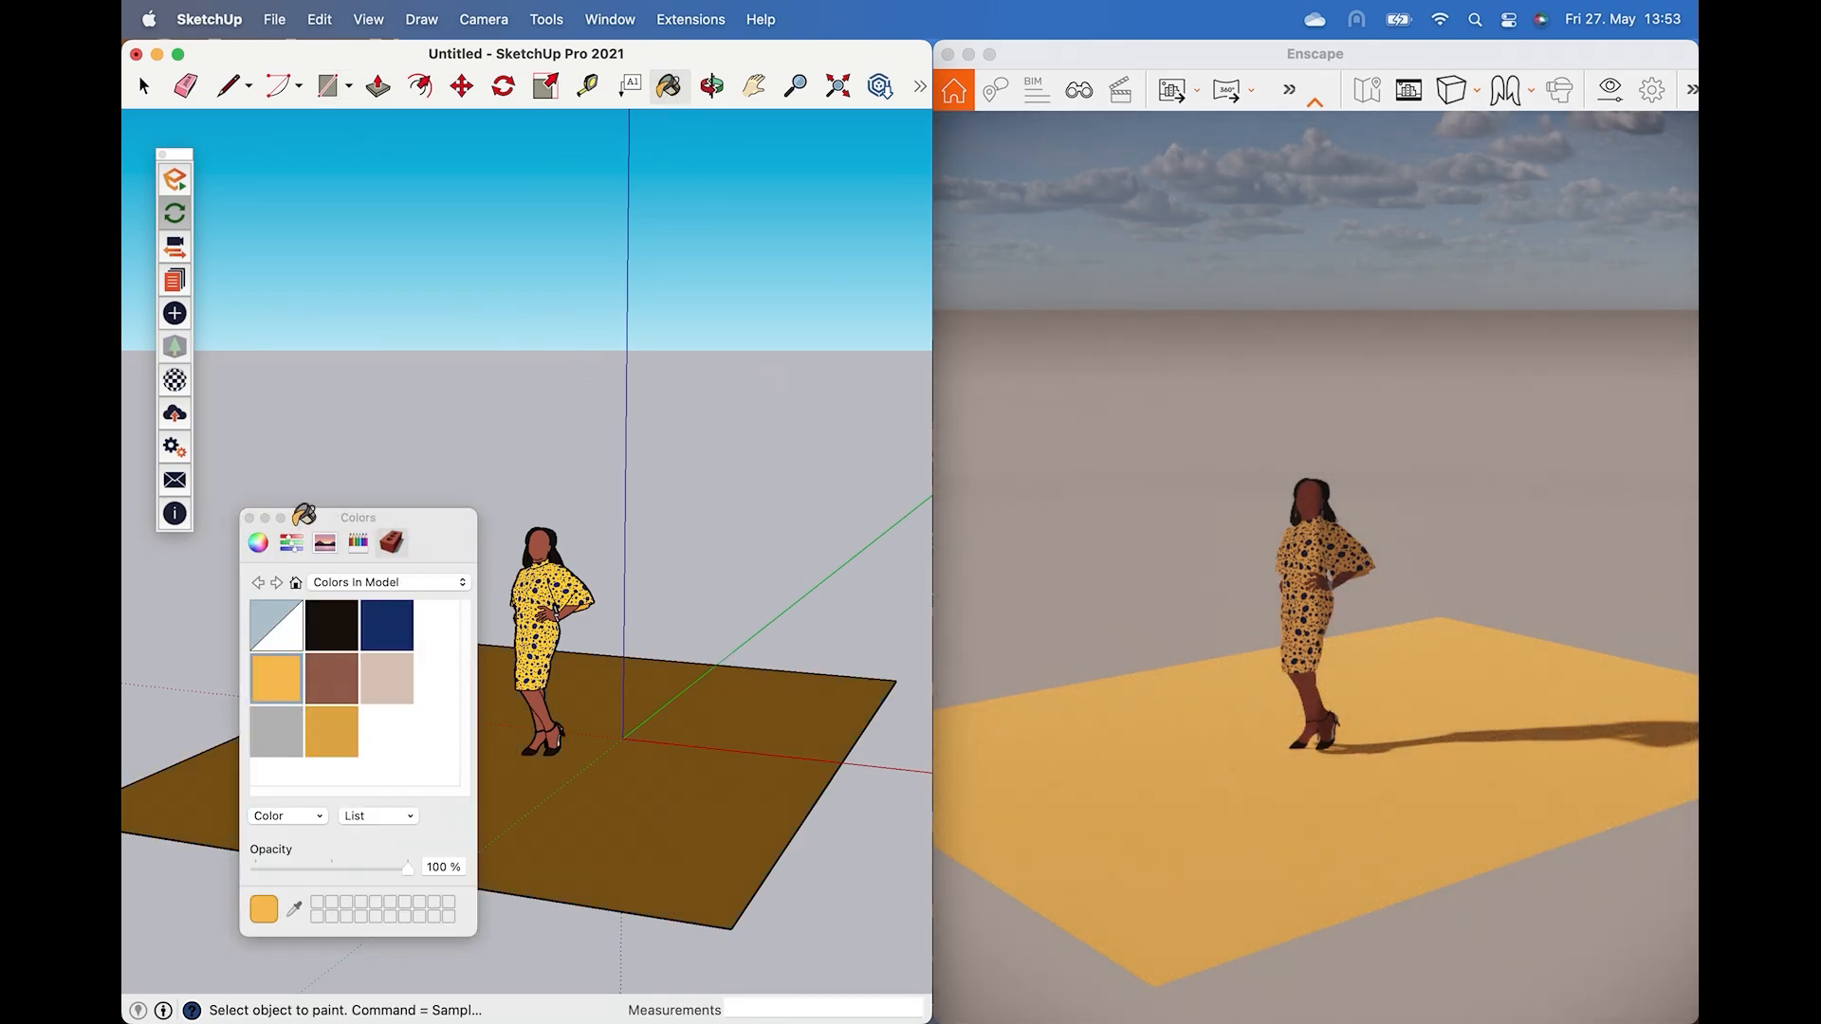
click(250, 517)
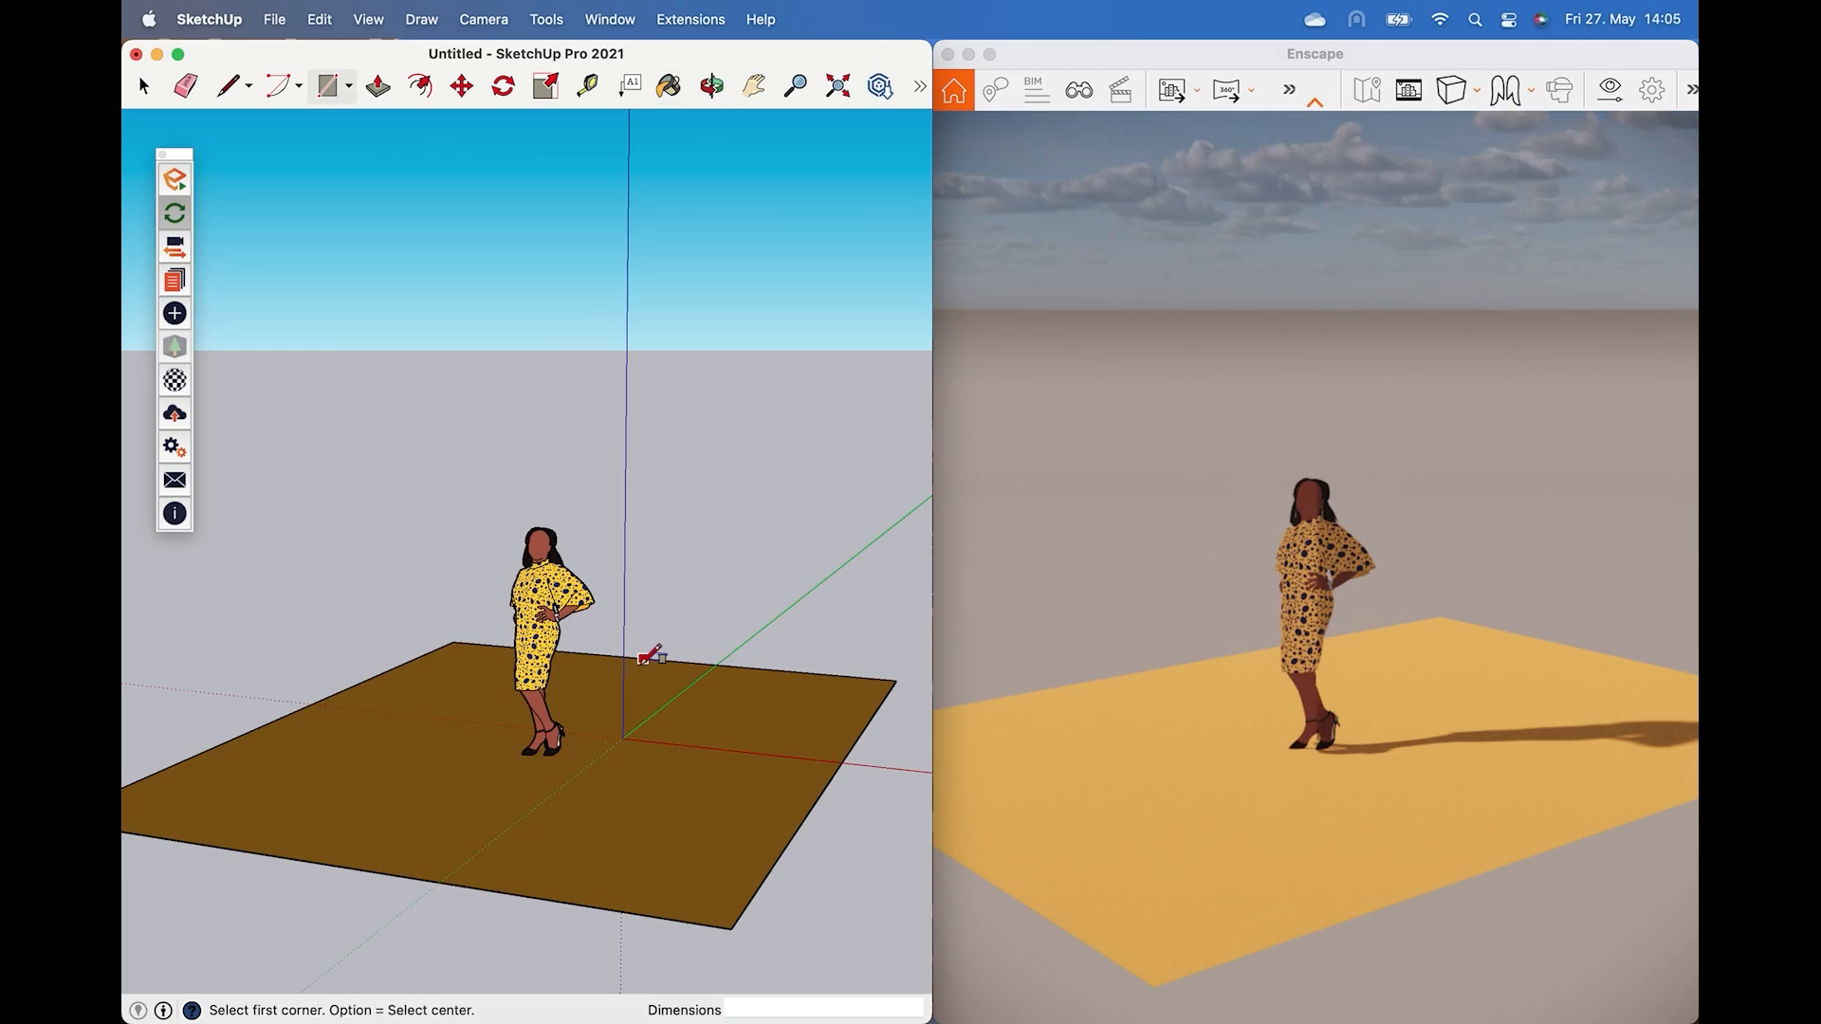
Draw a smaller rectangle on the ground beside the figure and push/pull it up into a box.
click(651, 651)
click(806, 759)
key(p)
mouse_move(721, 730)
mouse_down()
mouse_move(794, 668)
mouse_move(816, 545)
mouse_up()
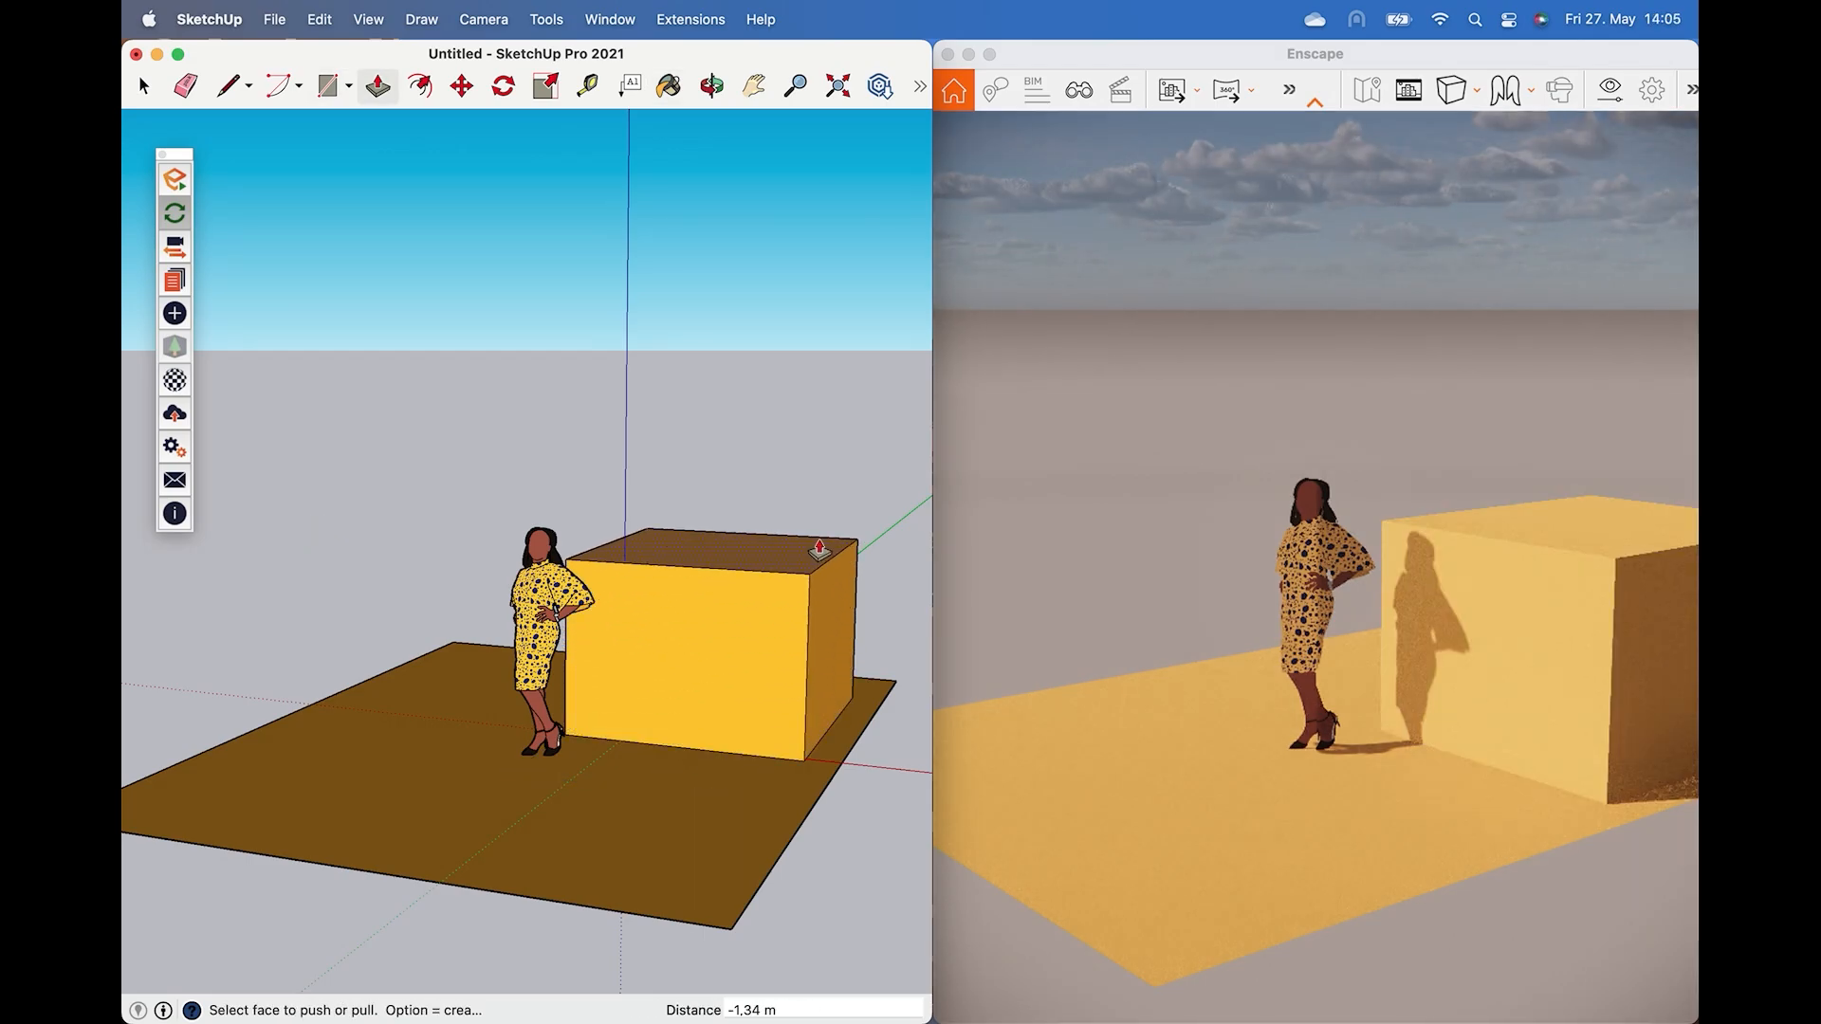
Open Shadow Settings and change the time and date to shift the sun and shadows.
click(610, 19)
click(656, 531)
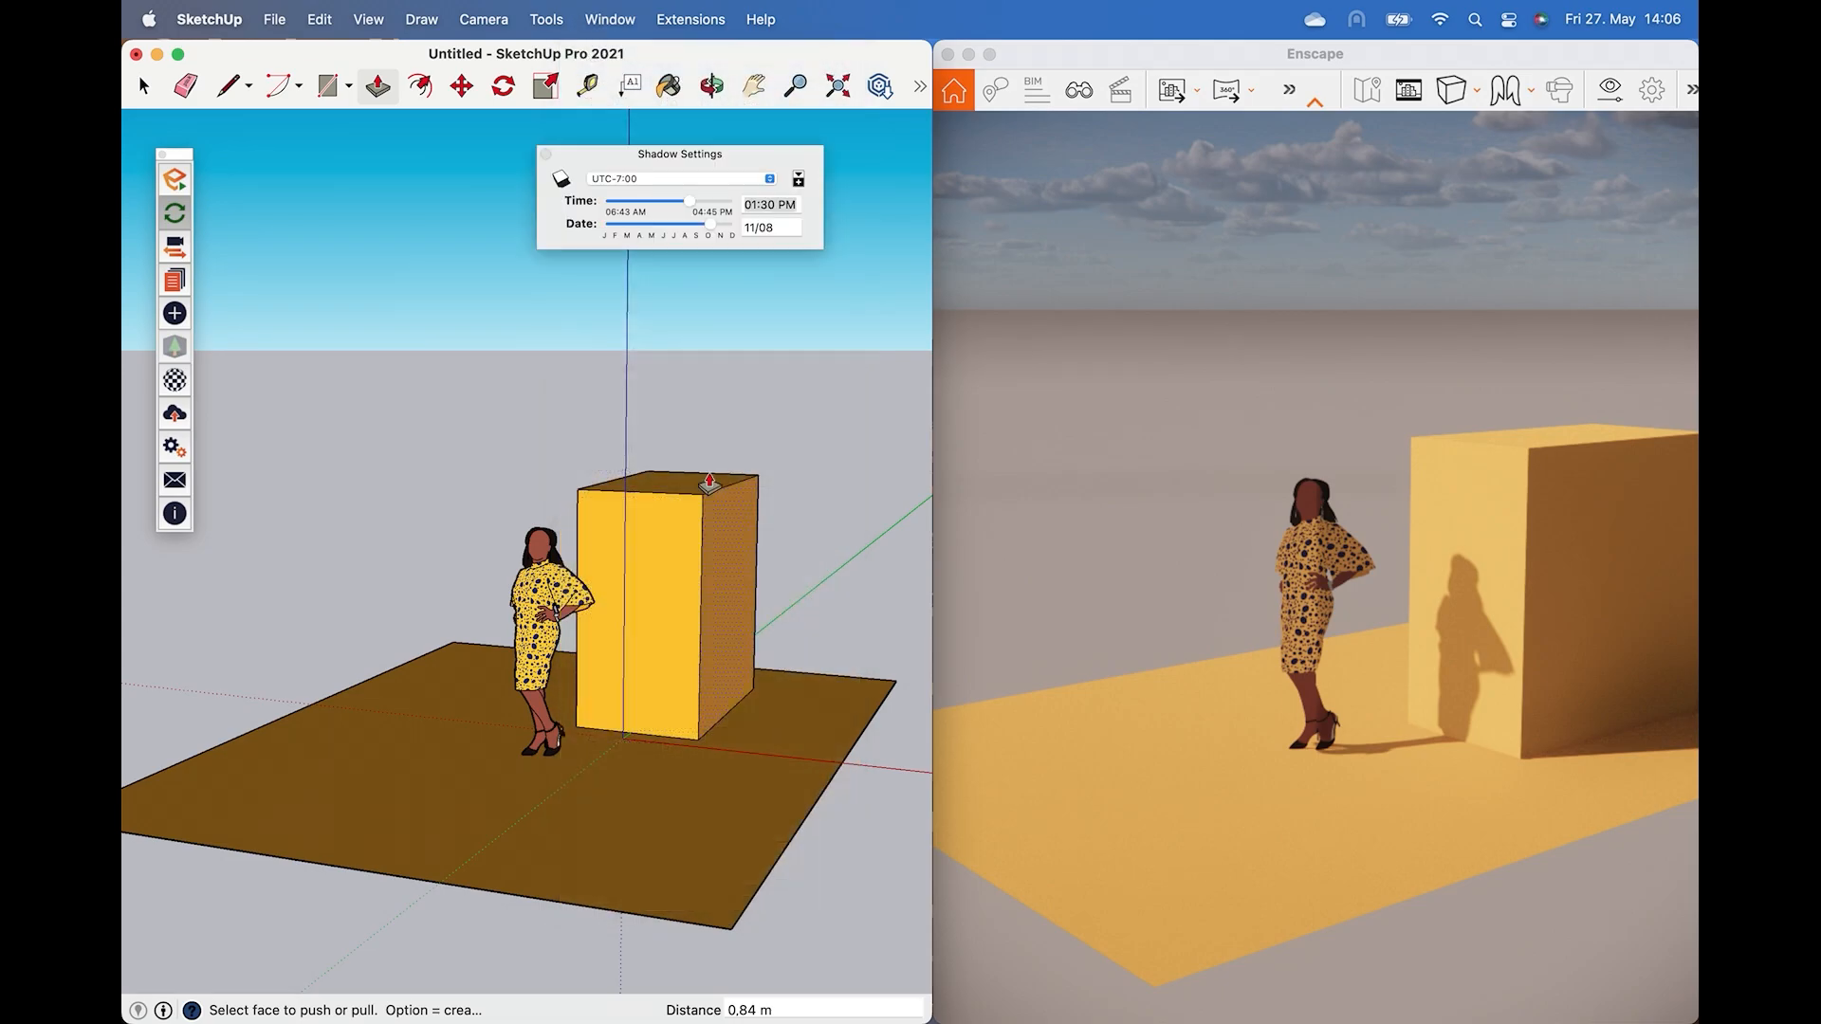
key(space)
drag(688, 201, 603, 224)
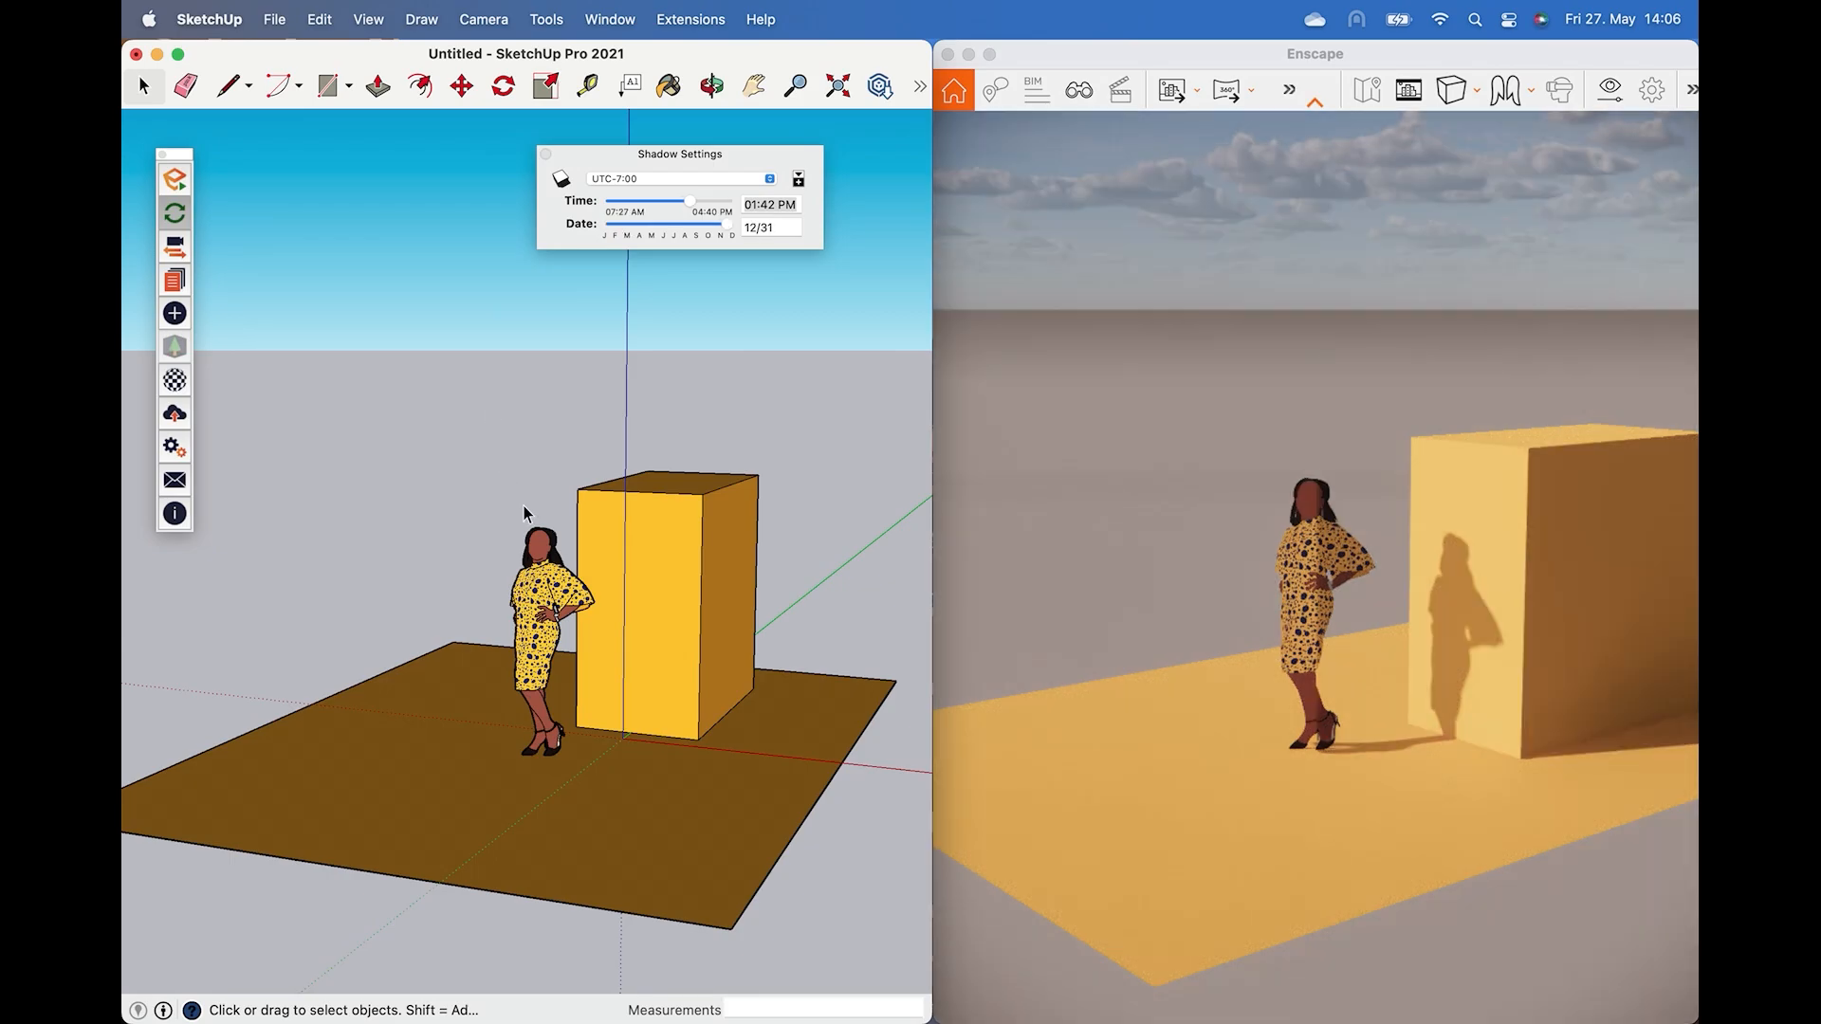
right_click(545, 558)
click(575, 508)
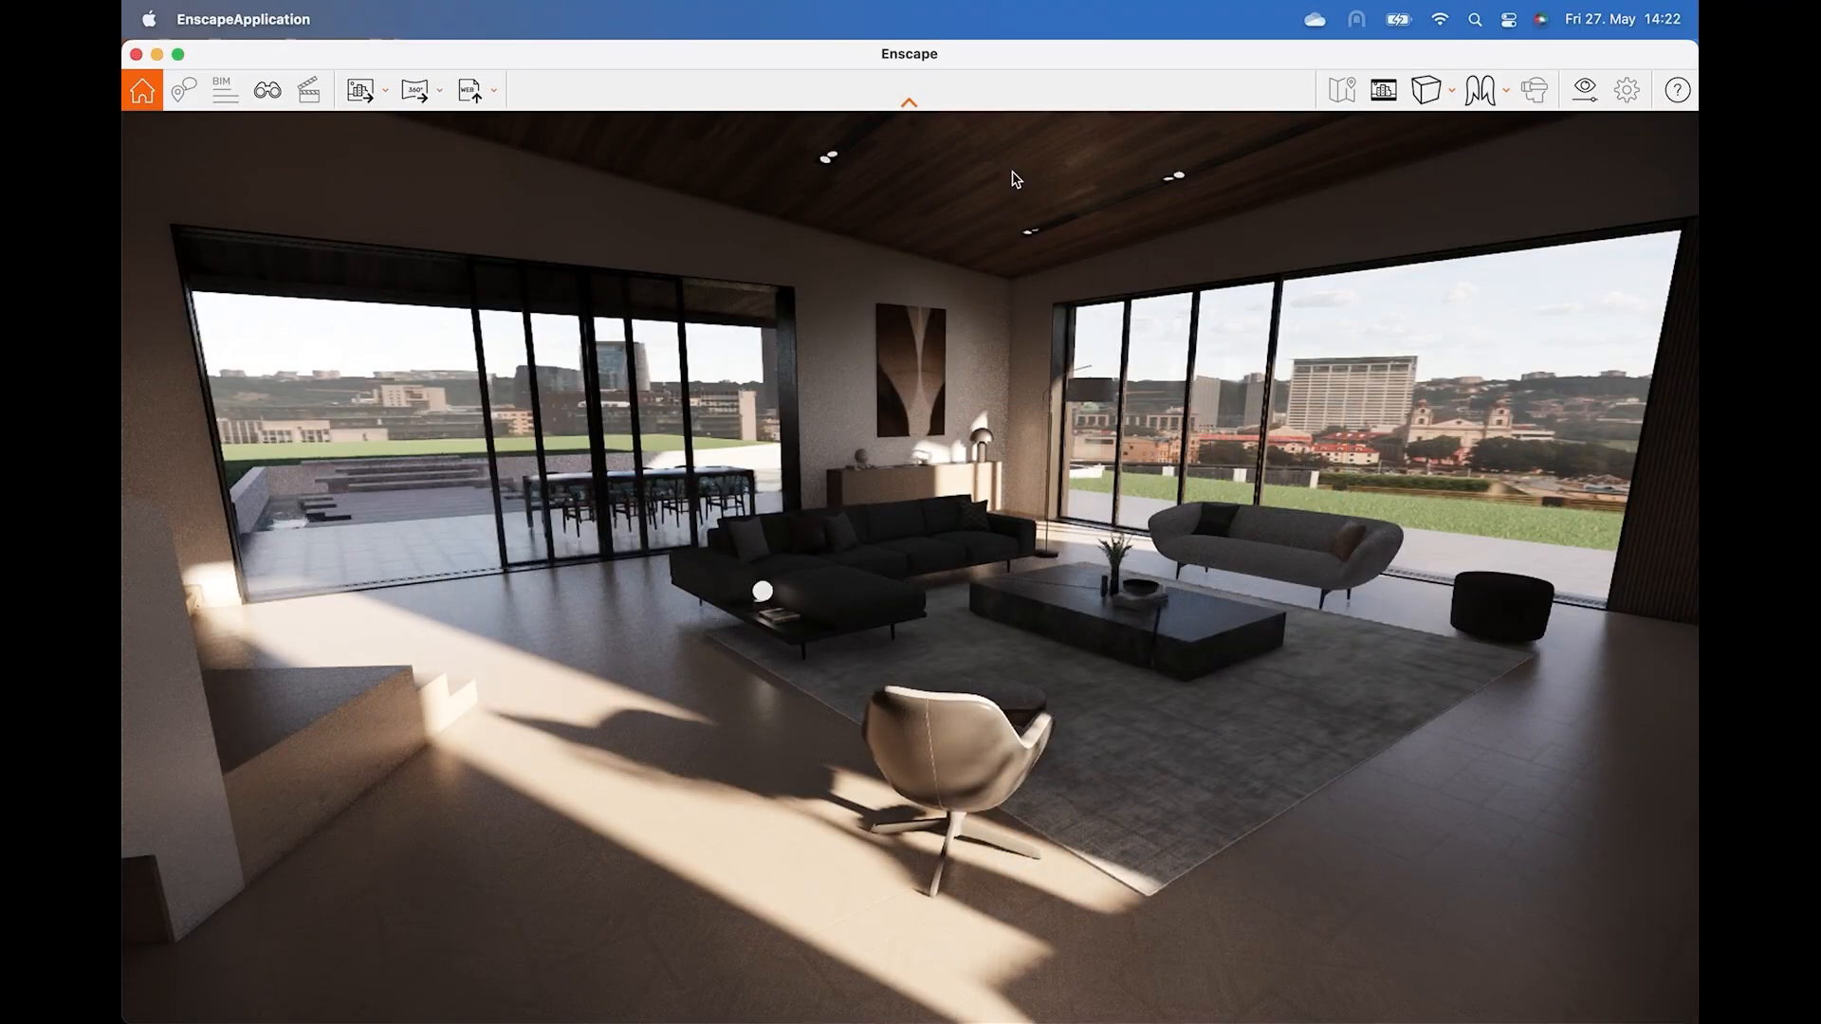
Walk forward, back and sideways through the living room in the Enscape view.
key(w)
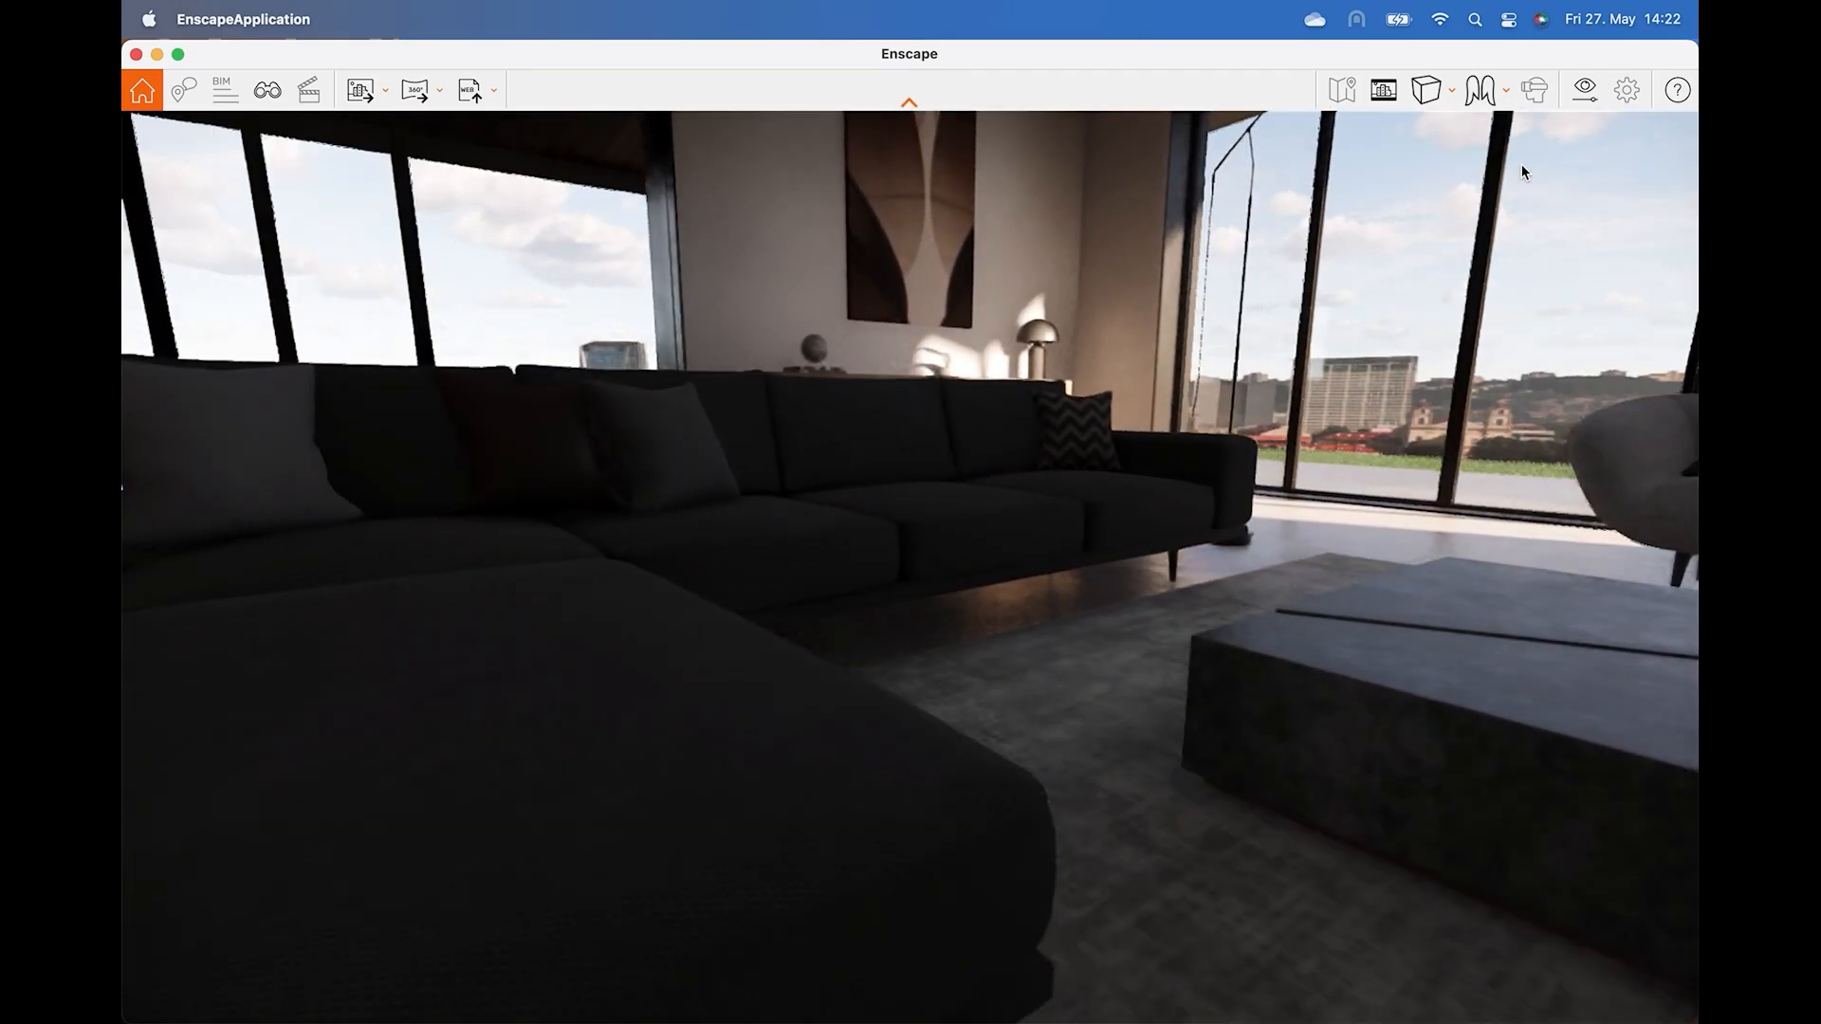
key(s)
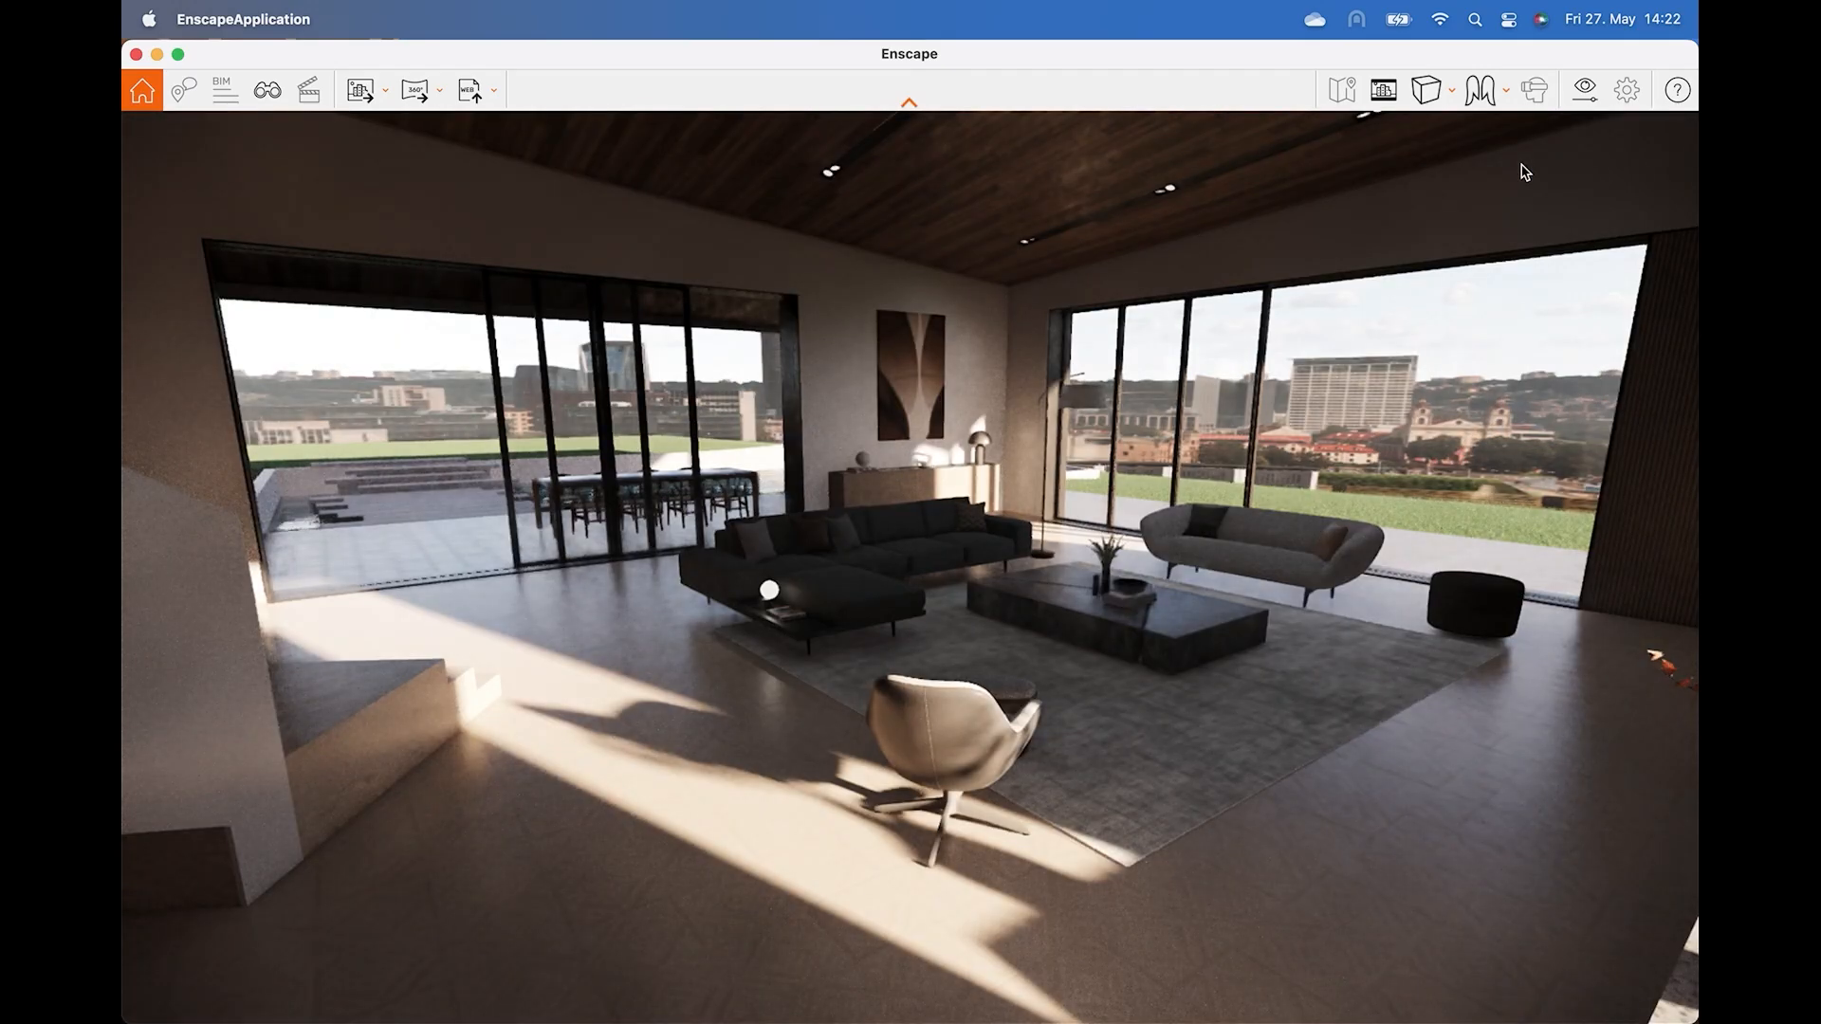
key(a)
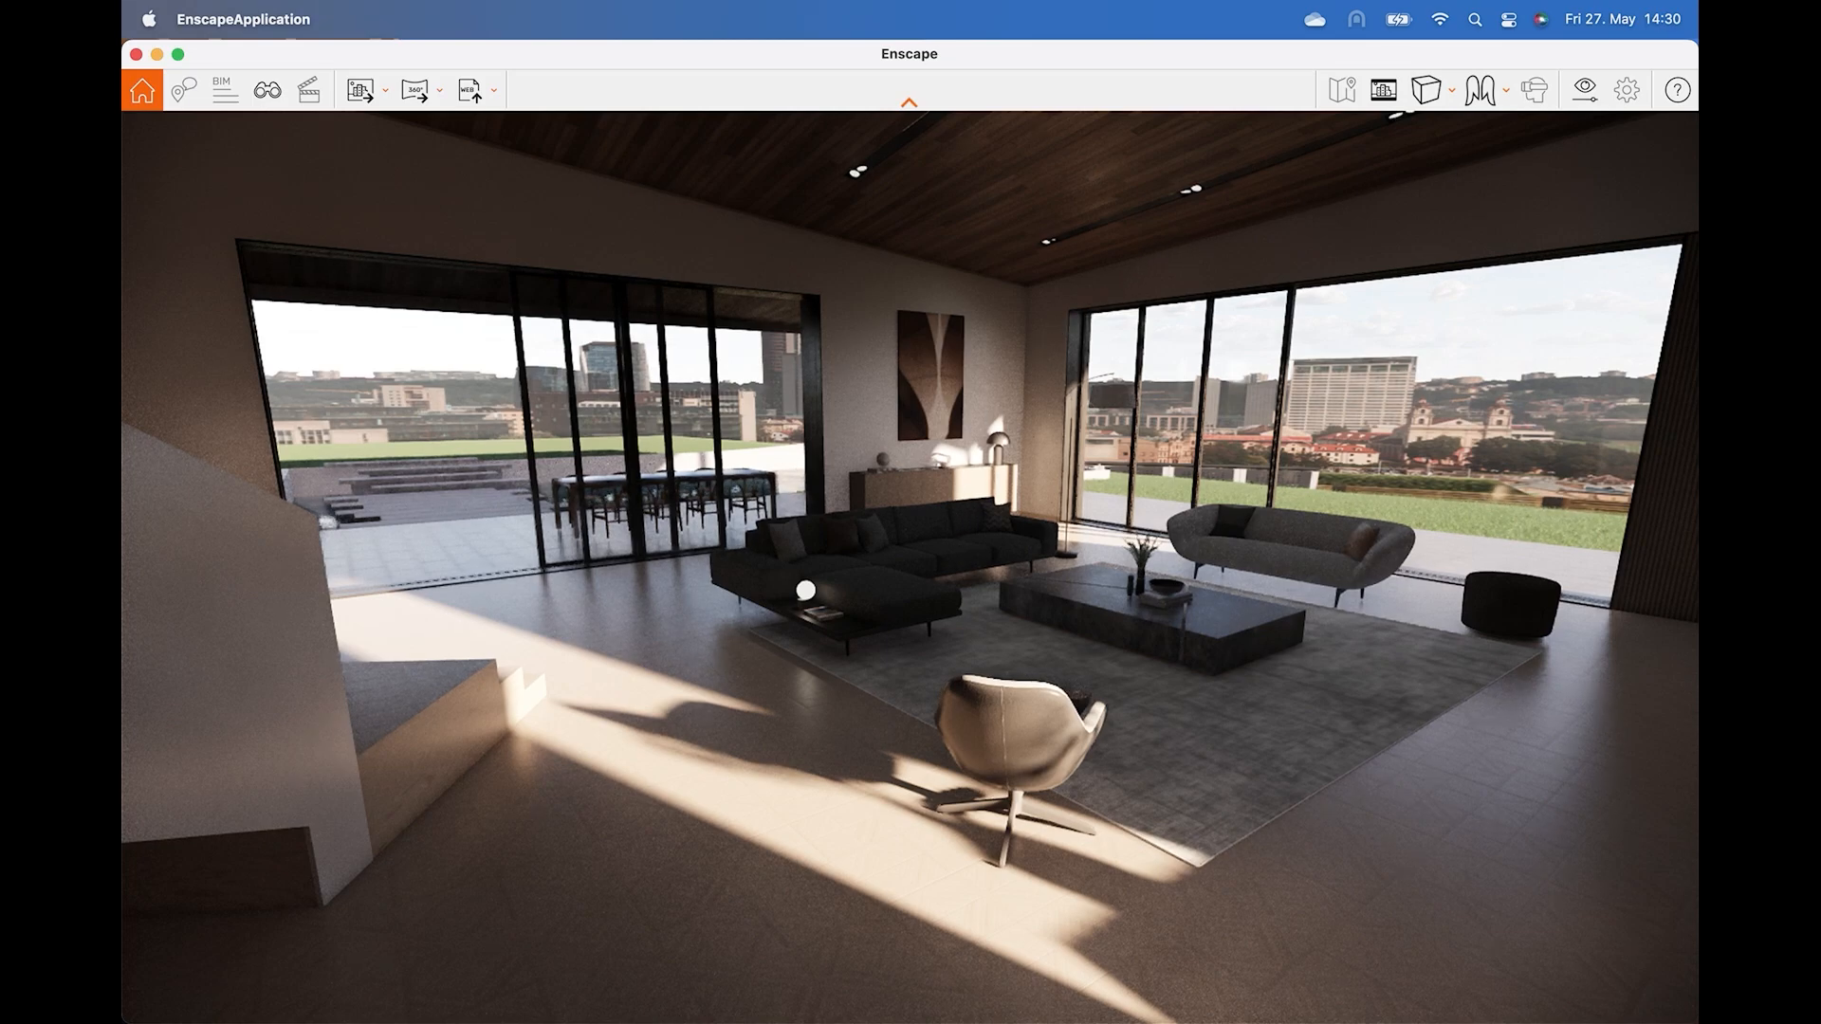
key(Left)
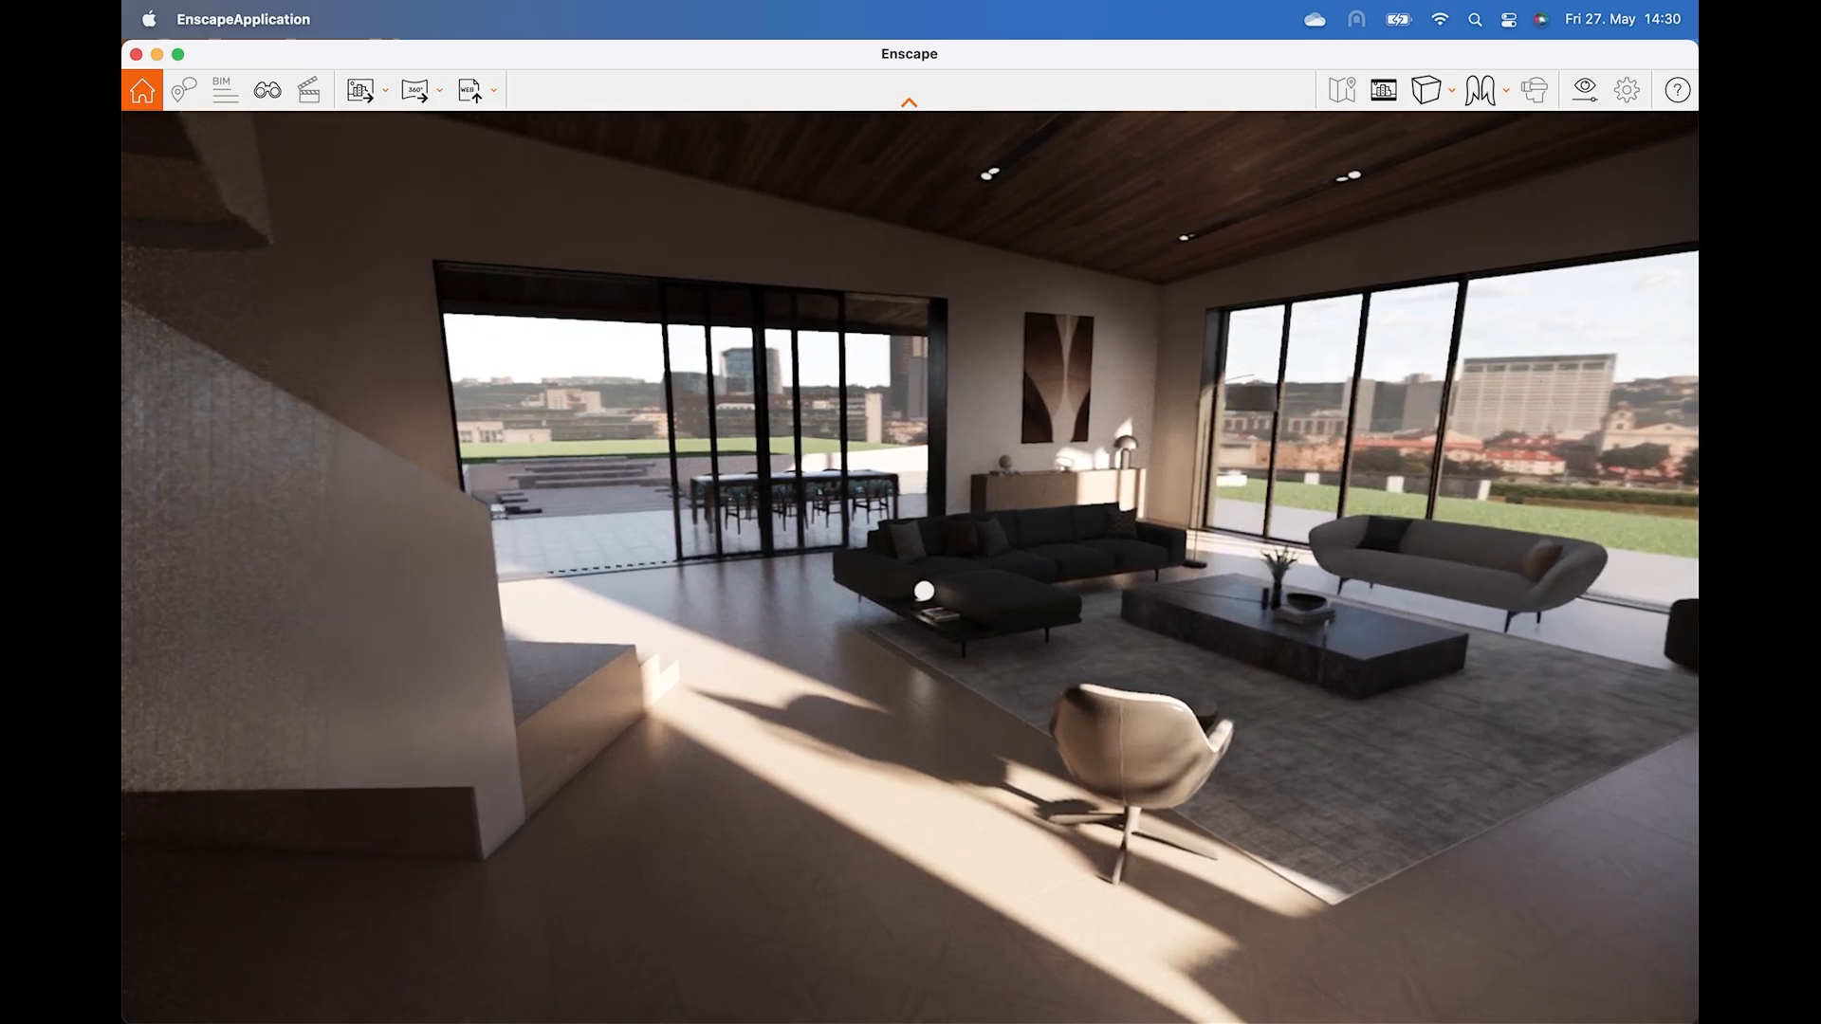
Turn and walk forward through the living room toward the sofa and coffee table in the rendered view.
key(Right)
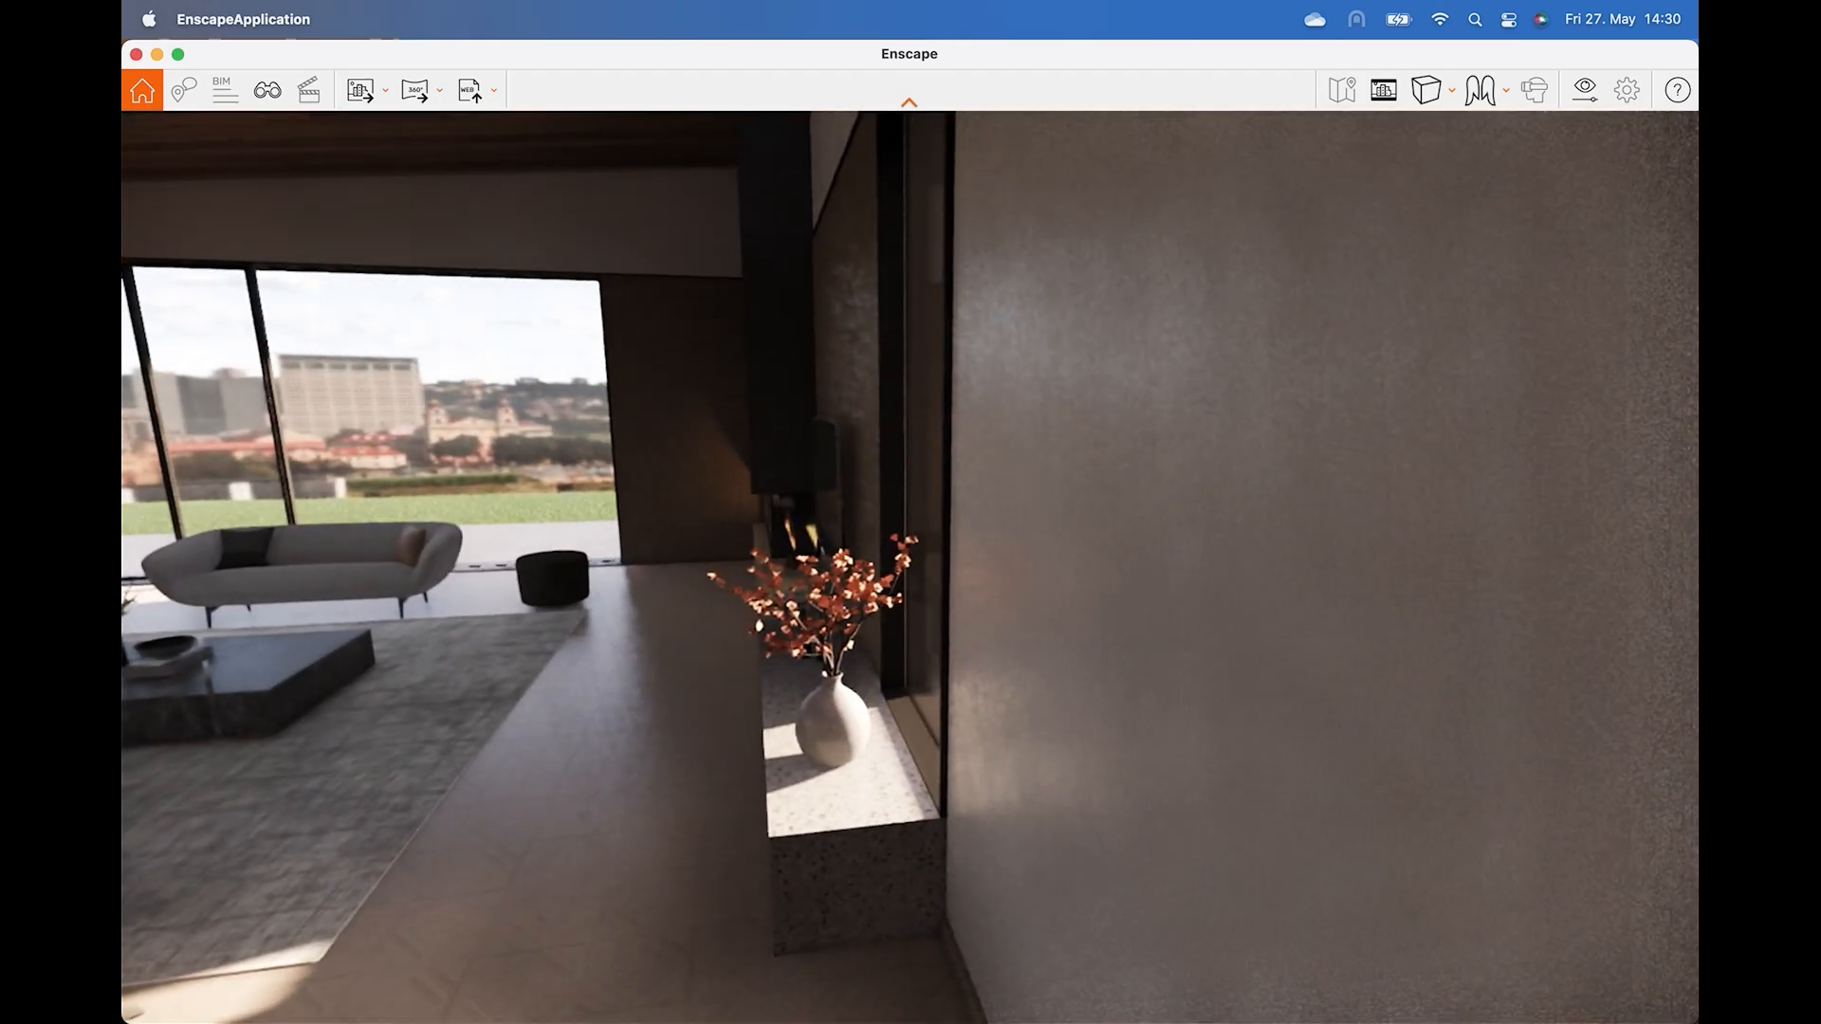
drag(910, 567, 612, 507)
key(w)
key(w)
key(w)
key(w)
key(w)
key(w)
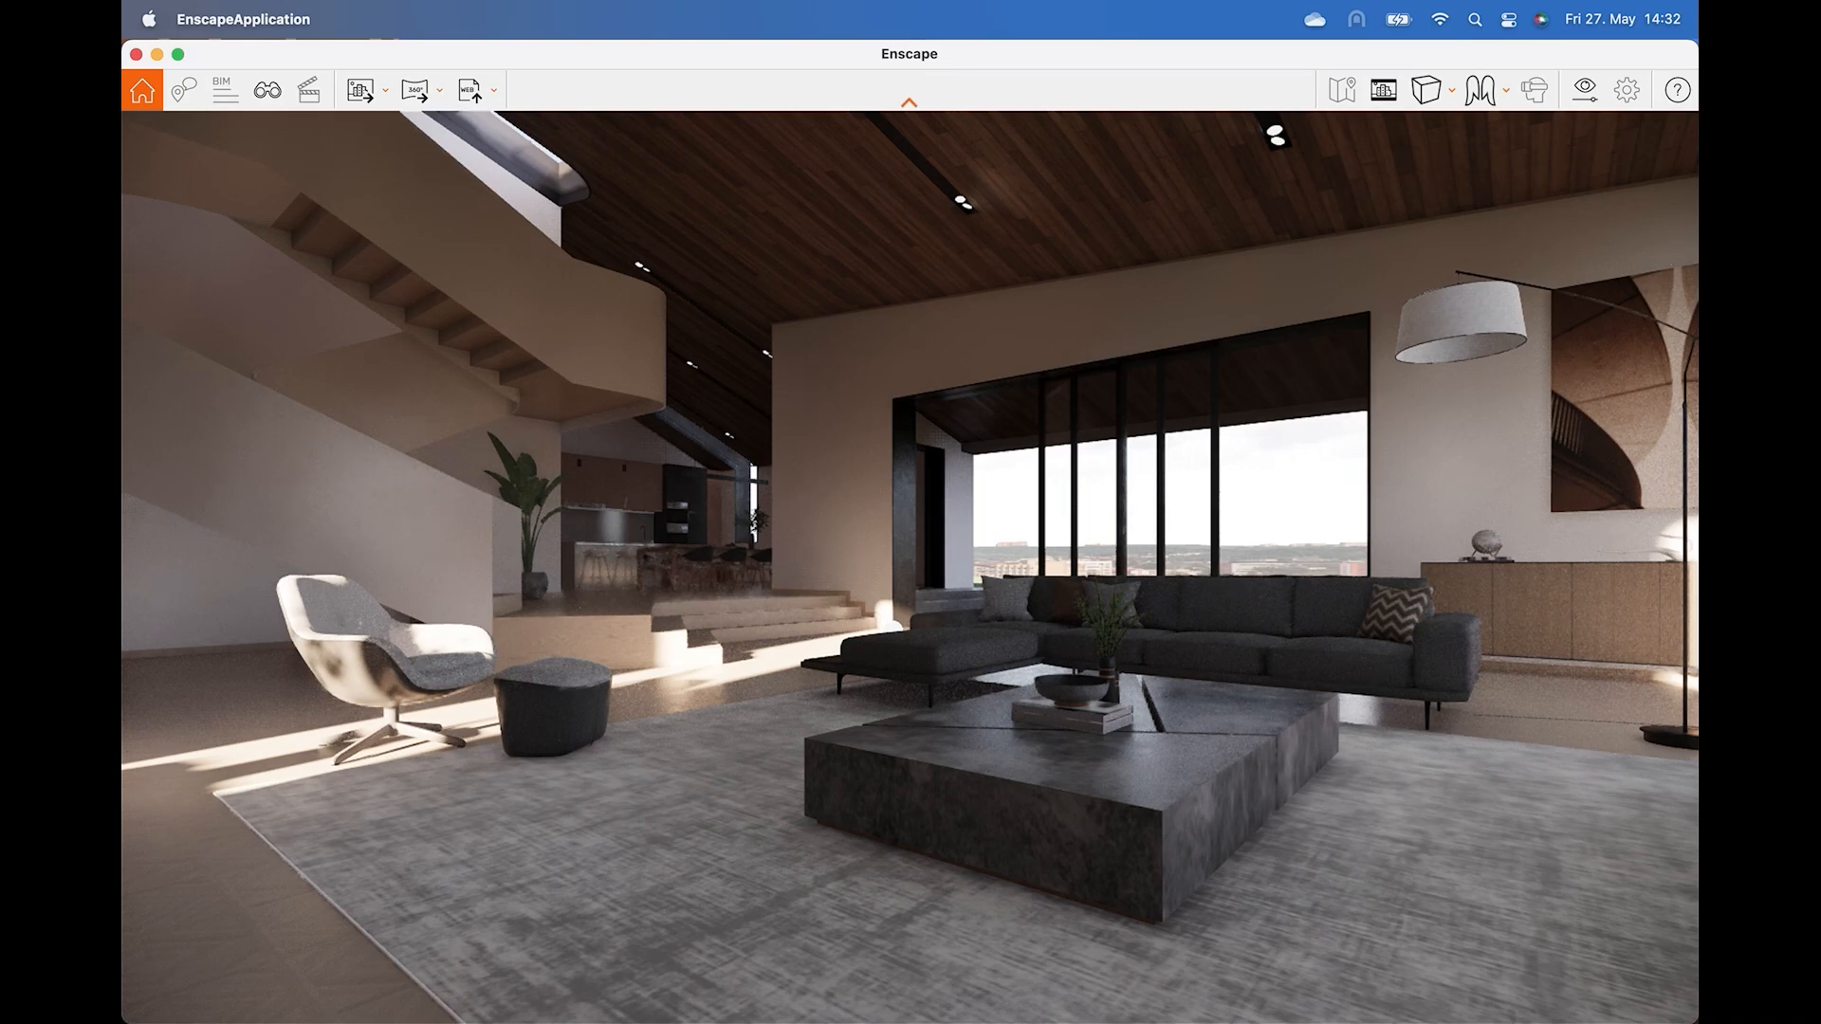
shift+right_drag(1278, 440, 1443, 440)
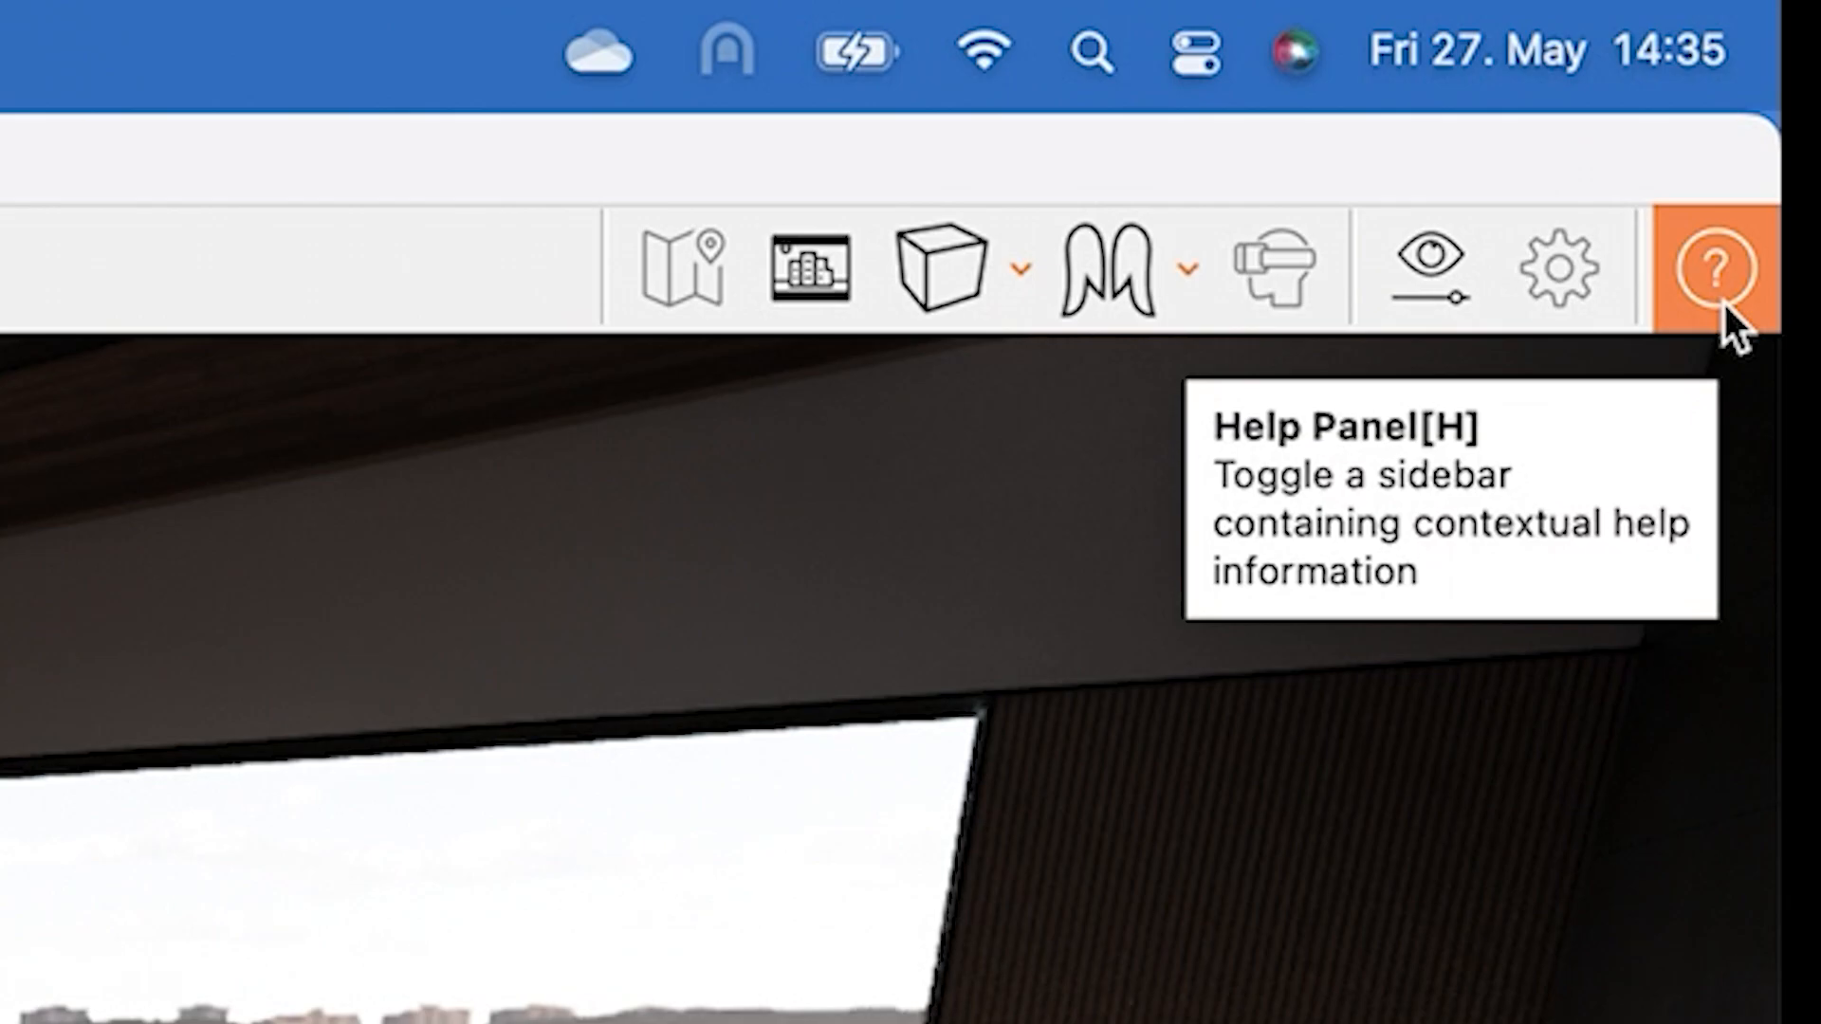
Toggle the contextual help sidebar.
click(1722, 302)
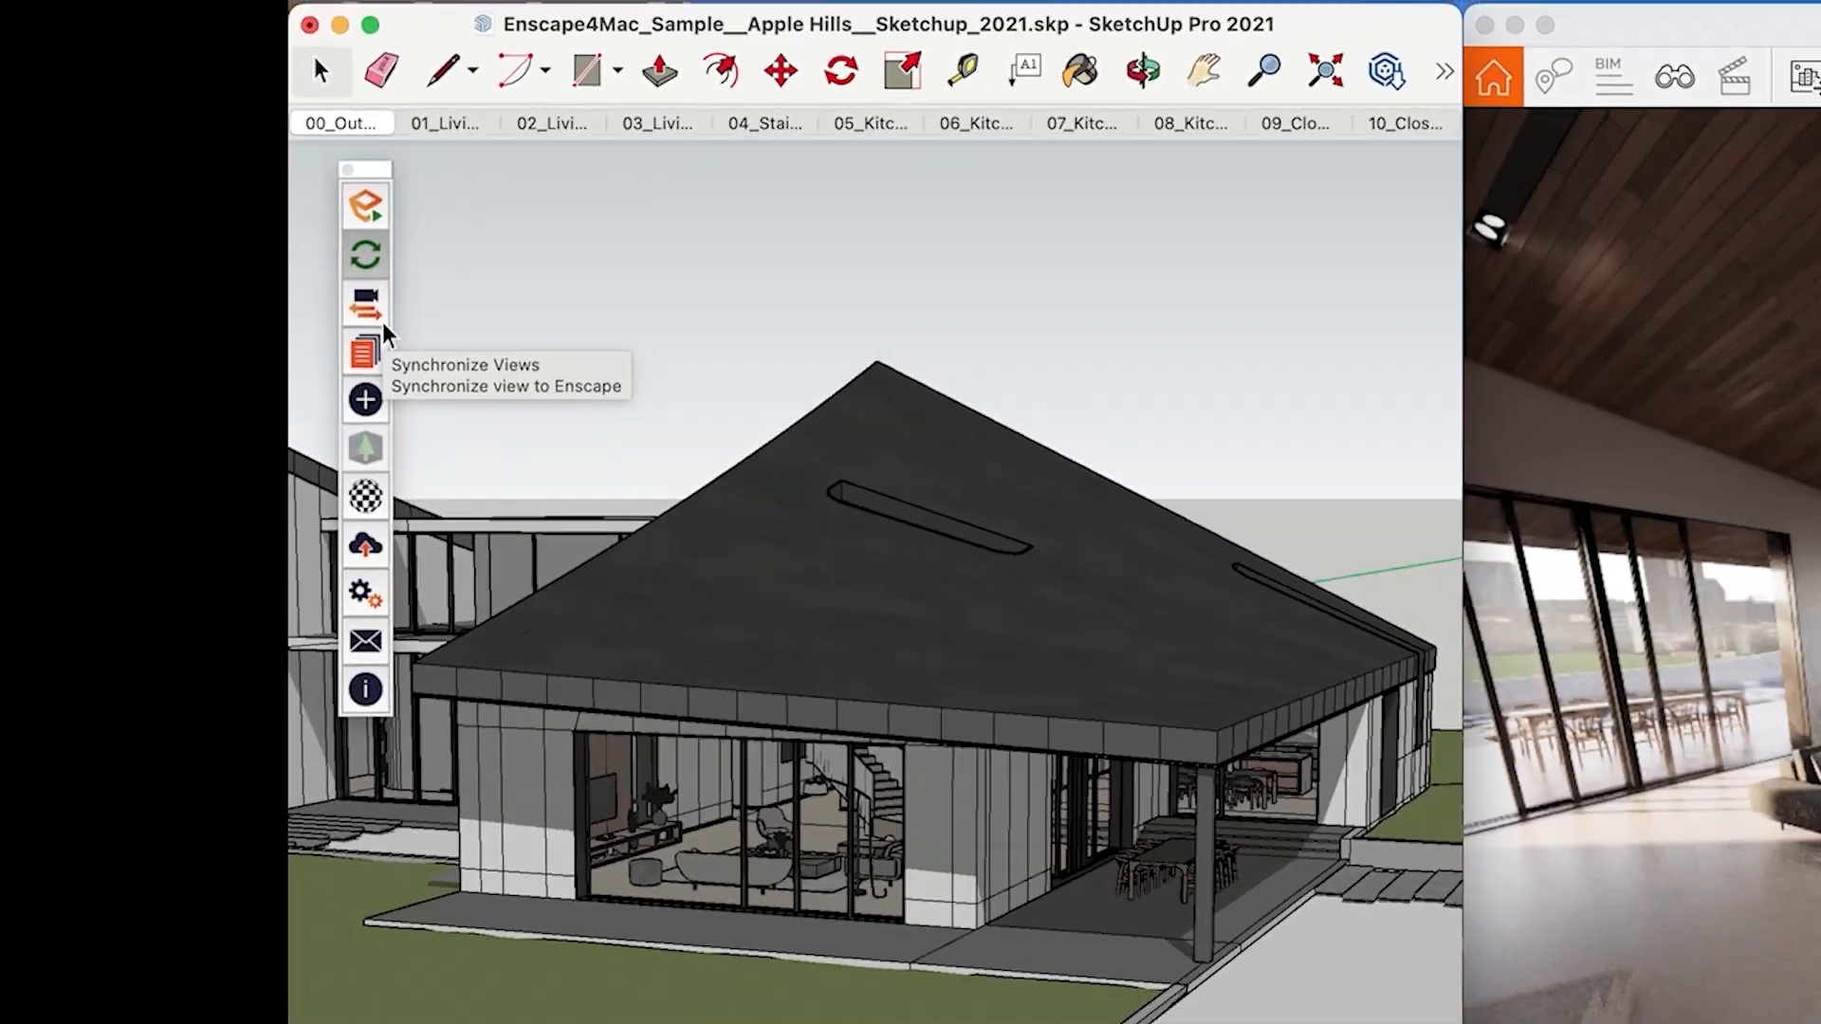
Turn on view synchronization, then orbit and zoom the SketchUp model into the living room so the render follows.
click(382, 321)
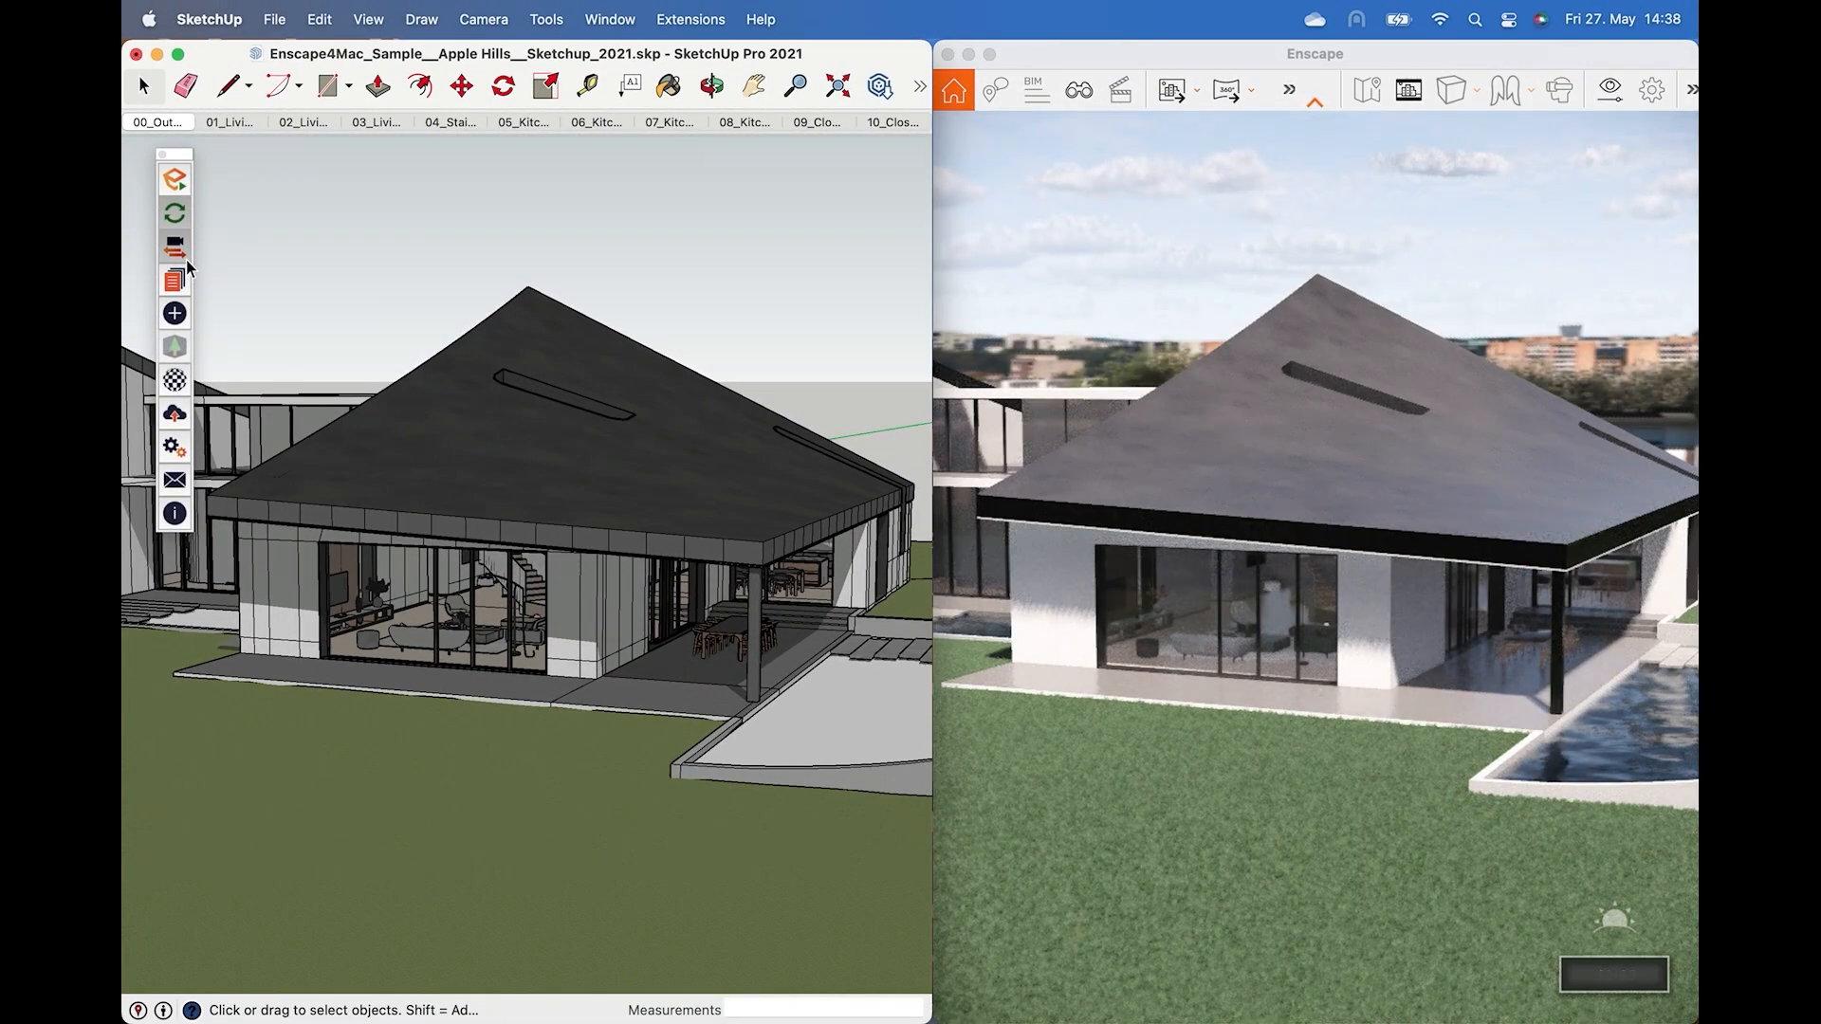
mouse_move(546, 486)
middle_down()
mouse_move(480, 500)
mouse_move(406, 431)
mouse_move(594, 463)
mouse_move(546, 498)
mouse_move(465, 516)
middle_up()
scroll(548, 586, up, 10)
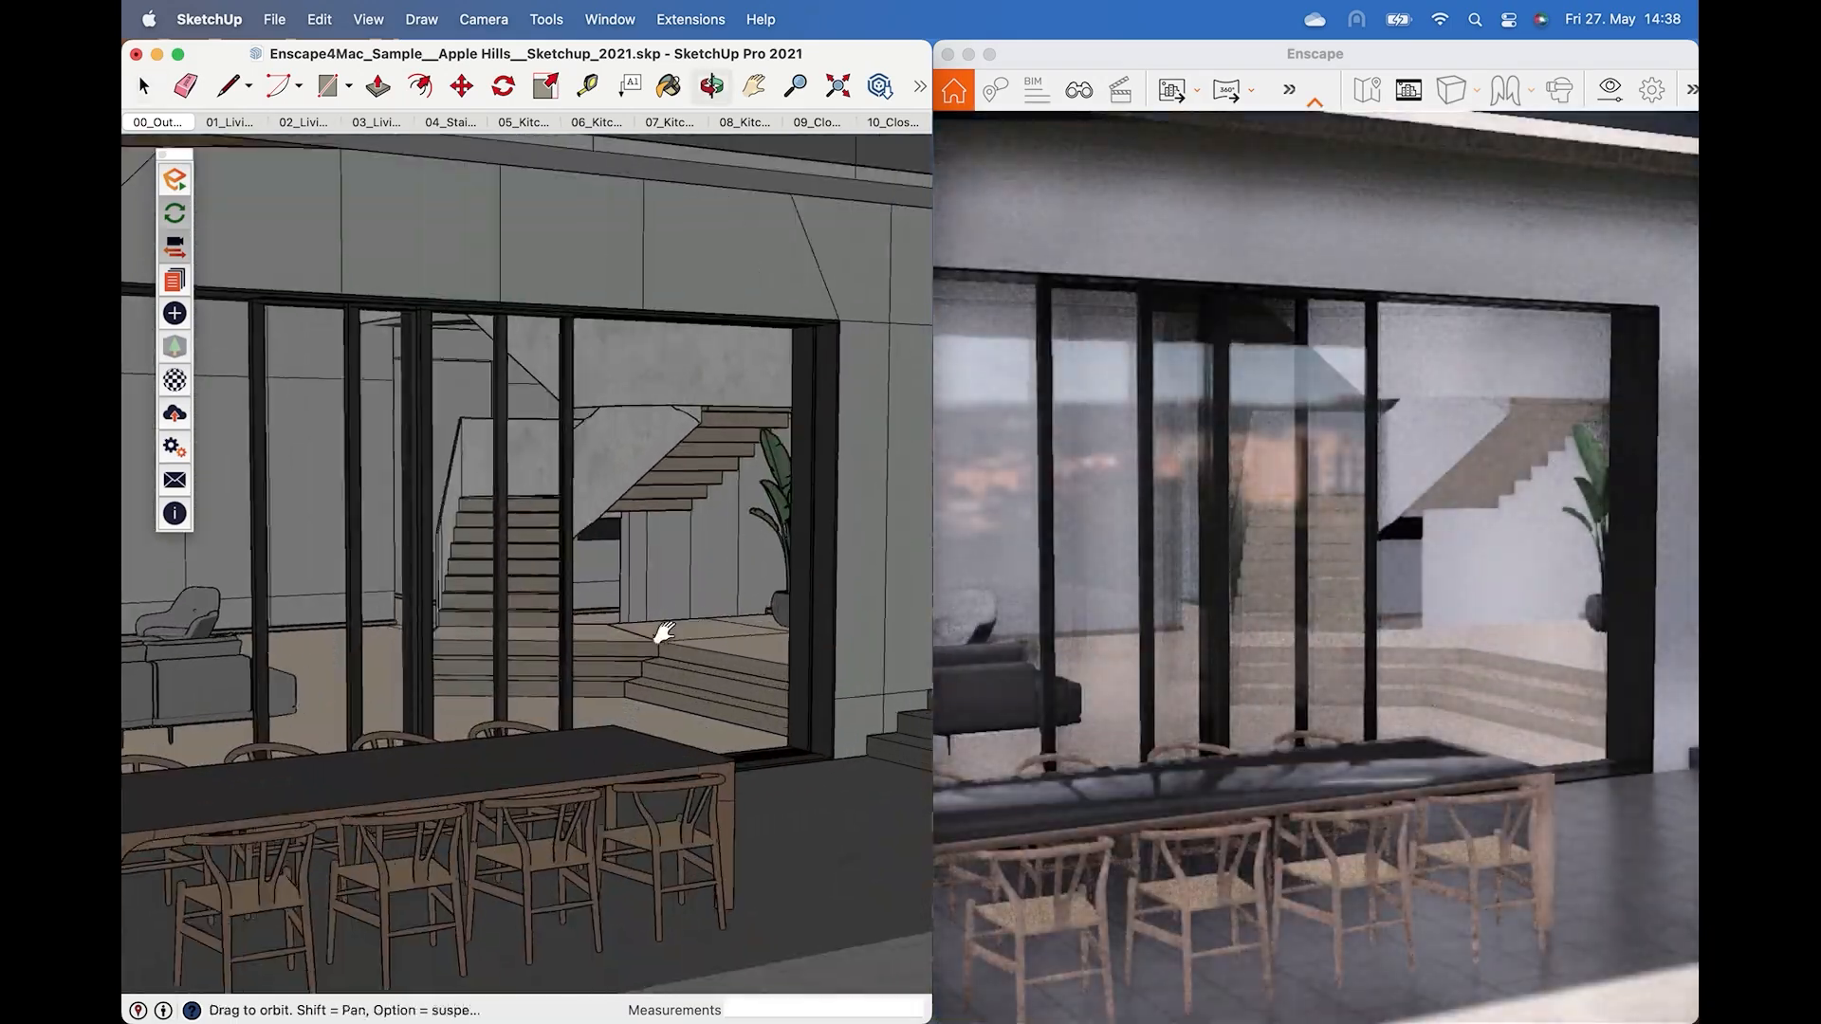
mouse_move(664, 632)
shift+middle_down()
mouse_move(572, 634)
mouse_move(669, 594)
mouse_move(528, 593)
mouse_move(311, 536)
shift+middle_up()
scroll(657, 595, up, 4)
scroll(649, 586, up, 6)
mouse_move(554, 517)
middle_down()
mouse_move(351, 520)
mouse_move(379, 560)
middle_up()
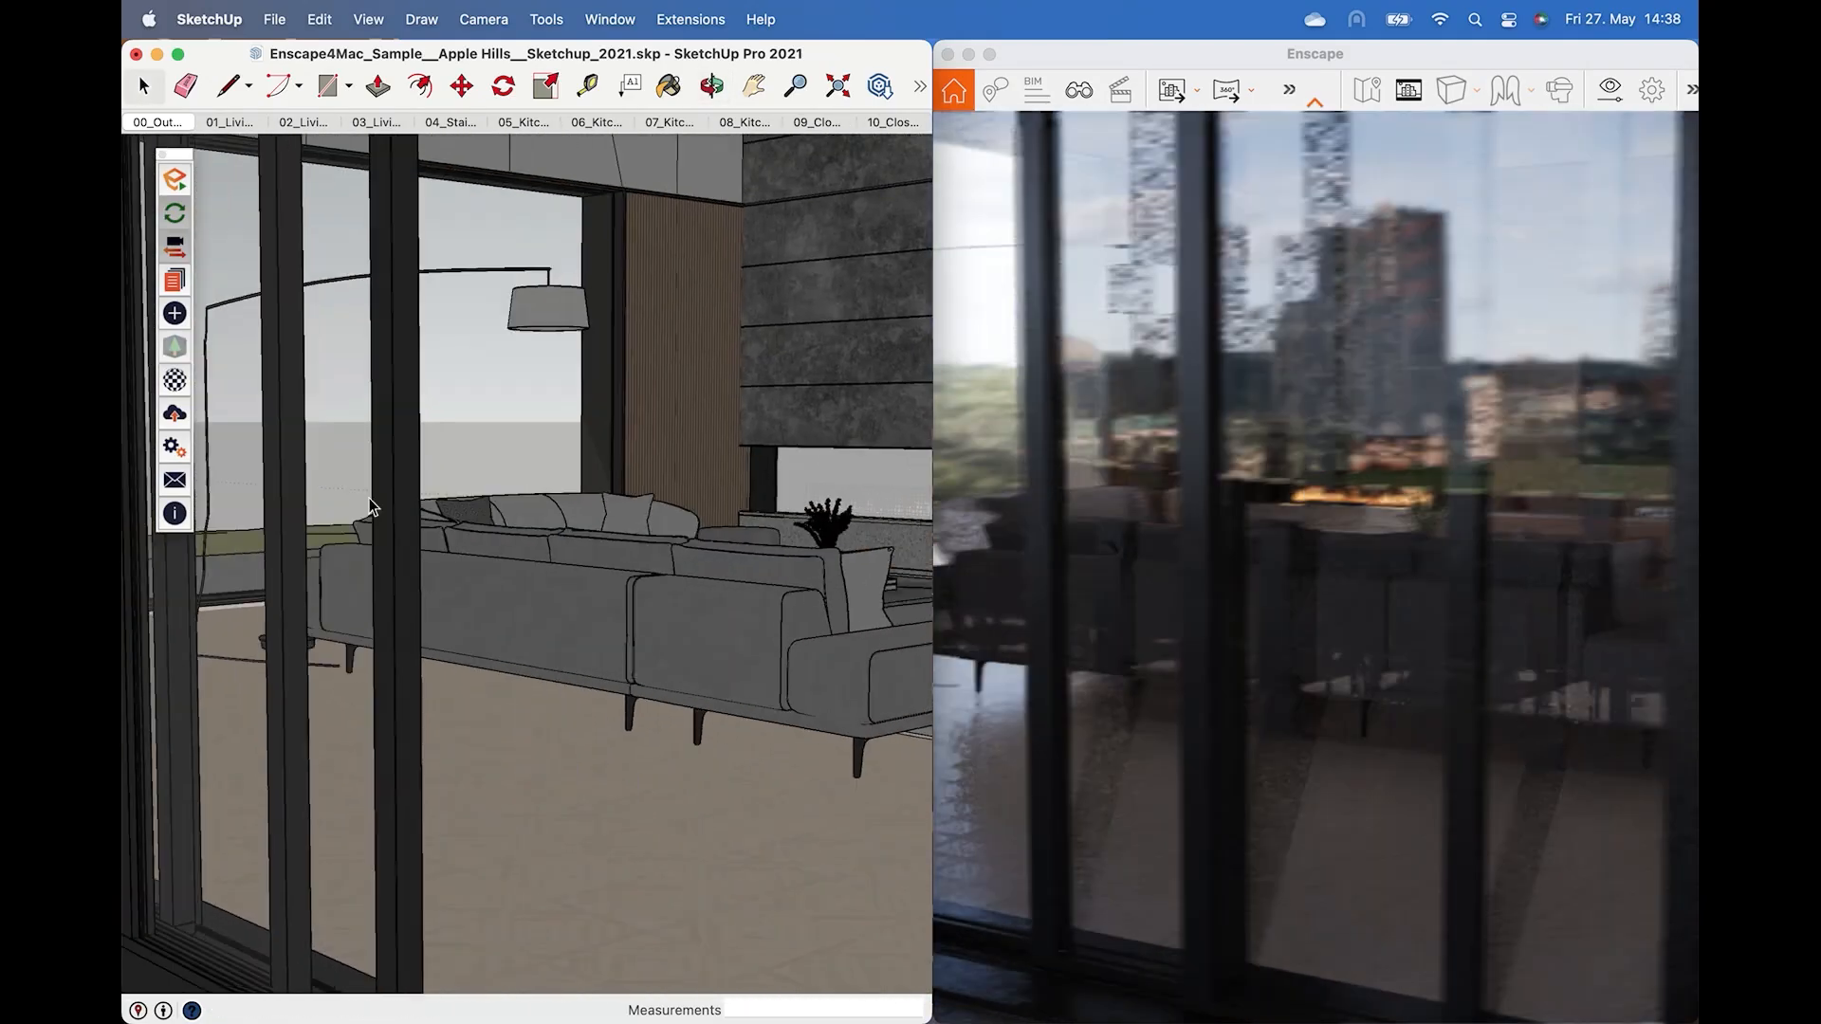
scroll(559, 531, up, 4)
mouse_move(626, 508)
shift+middle_down()
mouse_move(569, 492)
mouse_move(591, 519)
mouse_move(628, 507)
shift+middle_up()
scroll(590, 519, down, 5)
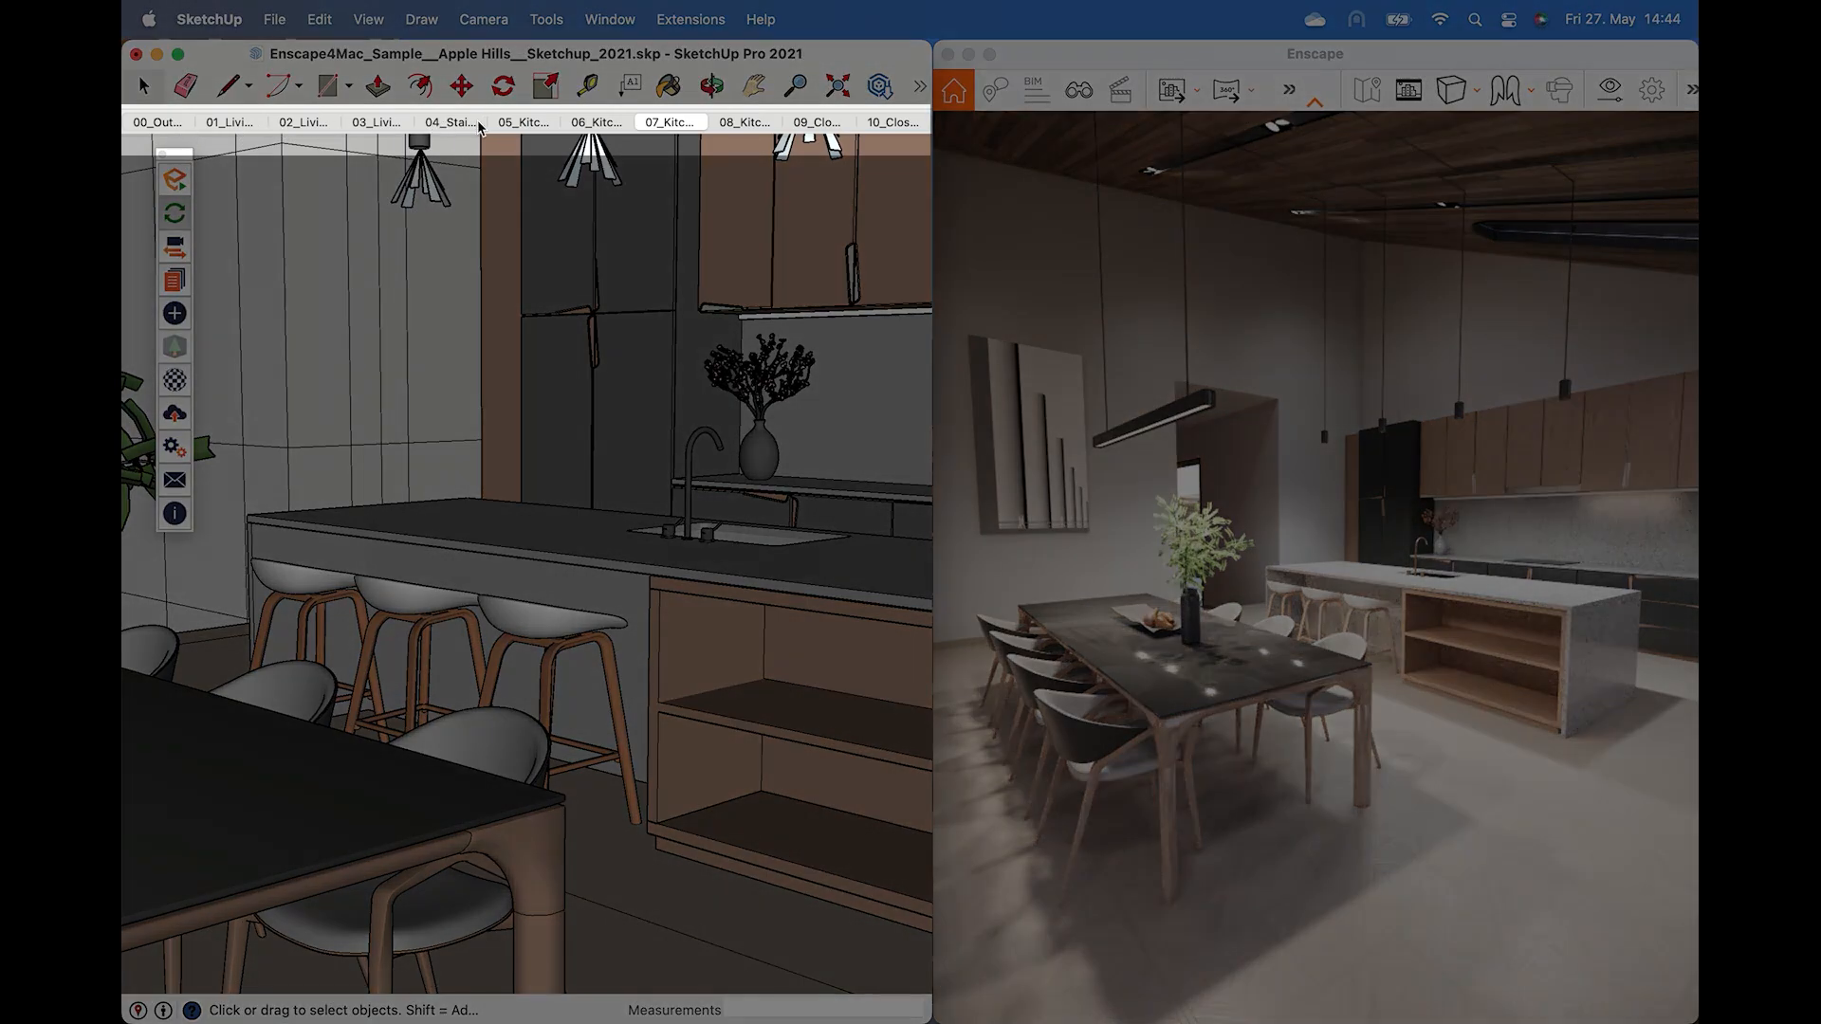
Switch between the 05, 06 and 07 kitchen scenes in SketchUp.
click(514, 123)
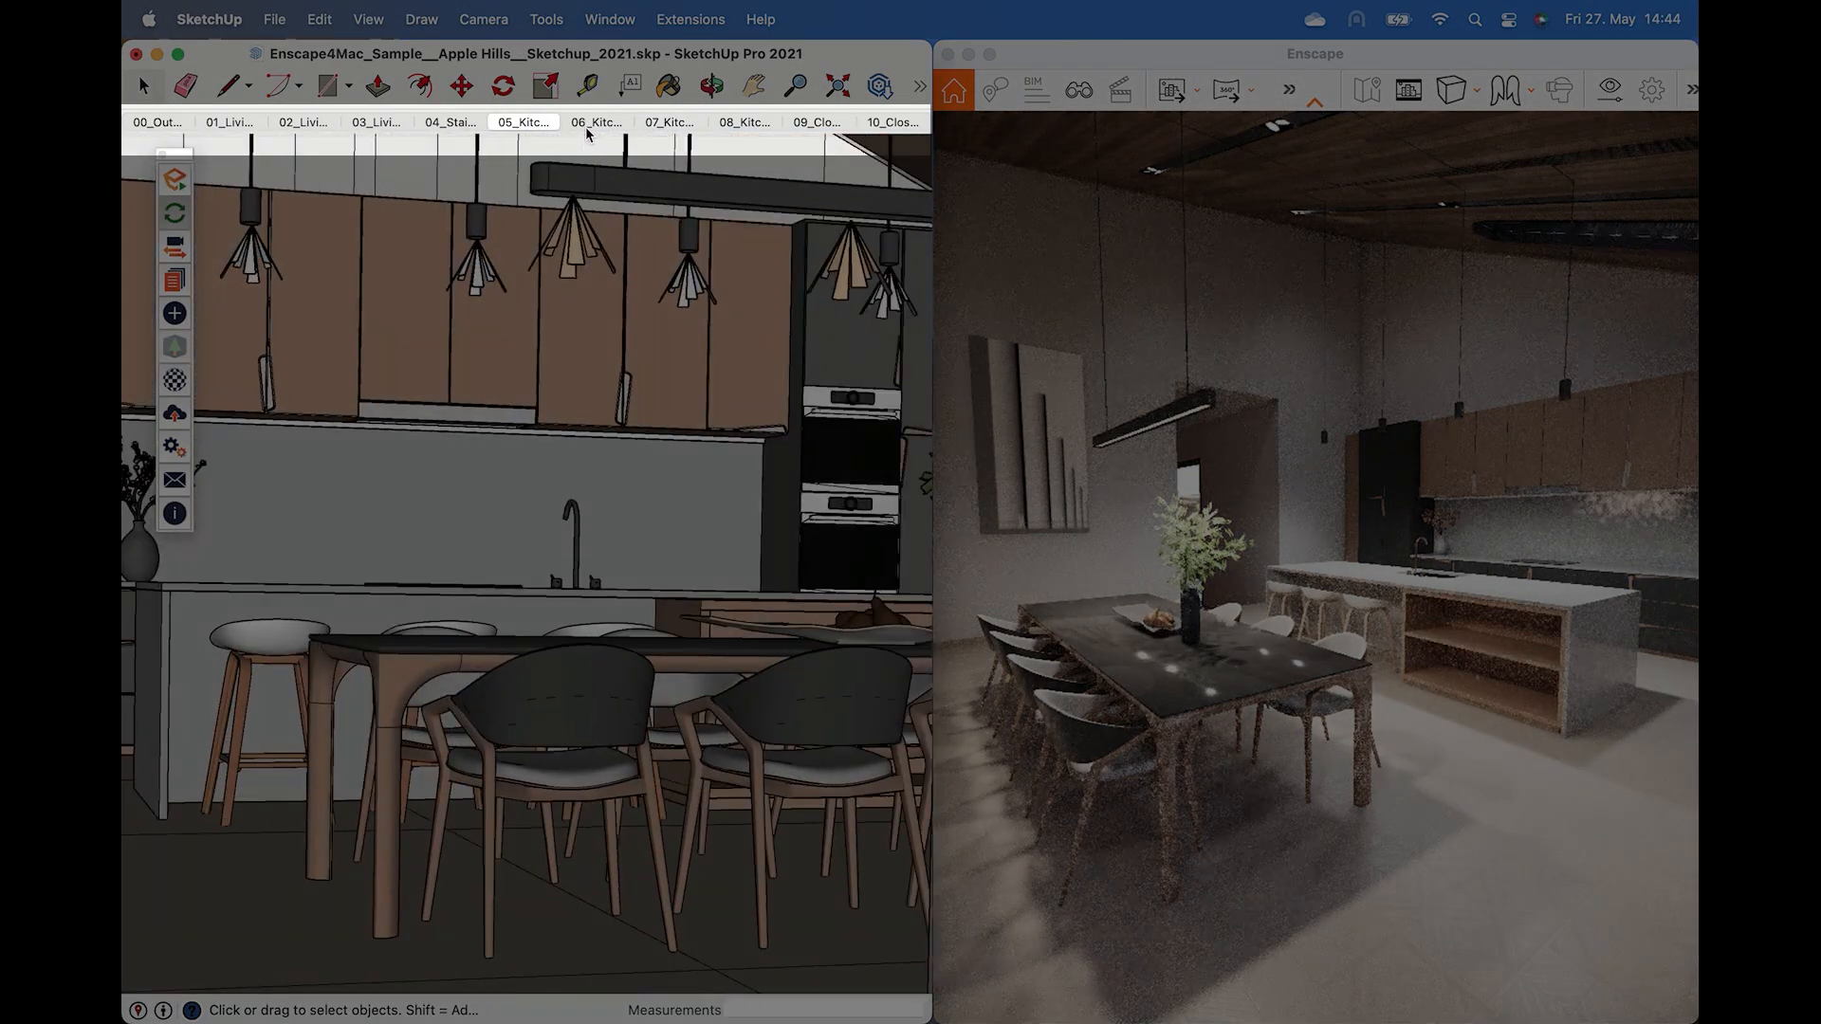
click(589, 126)
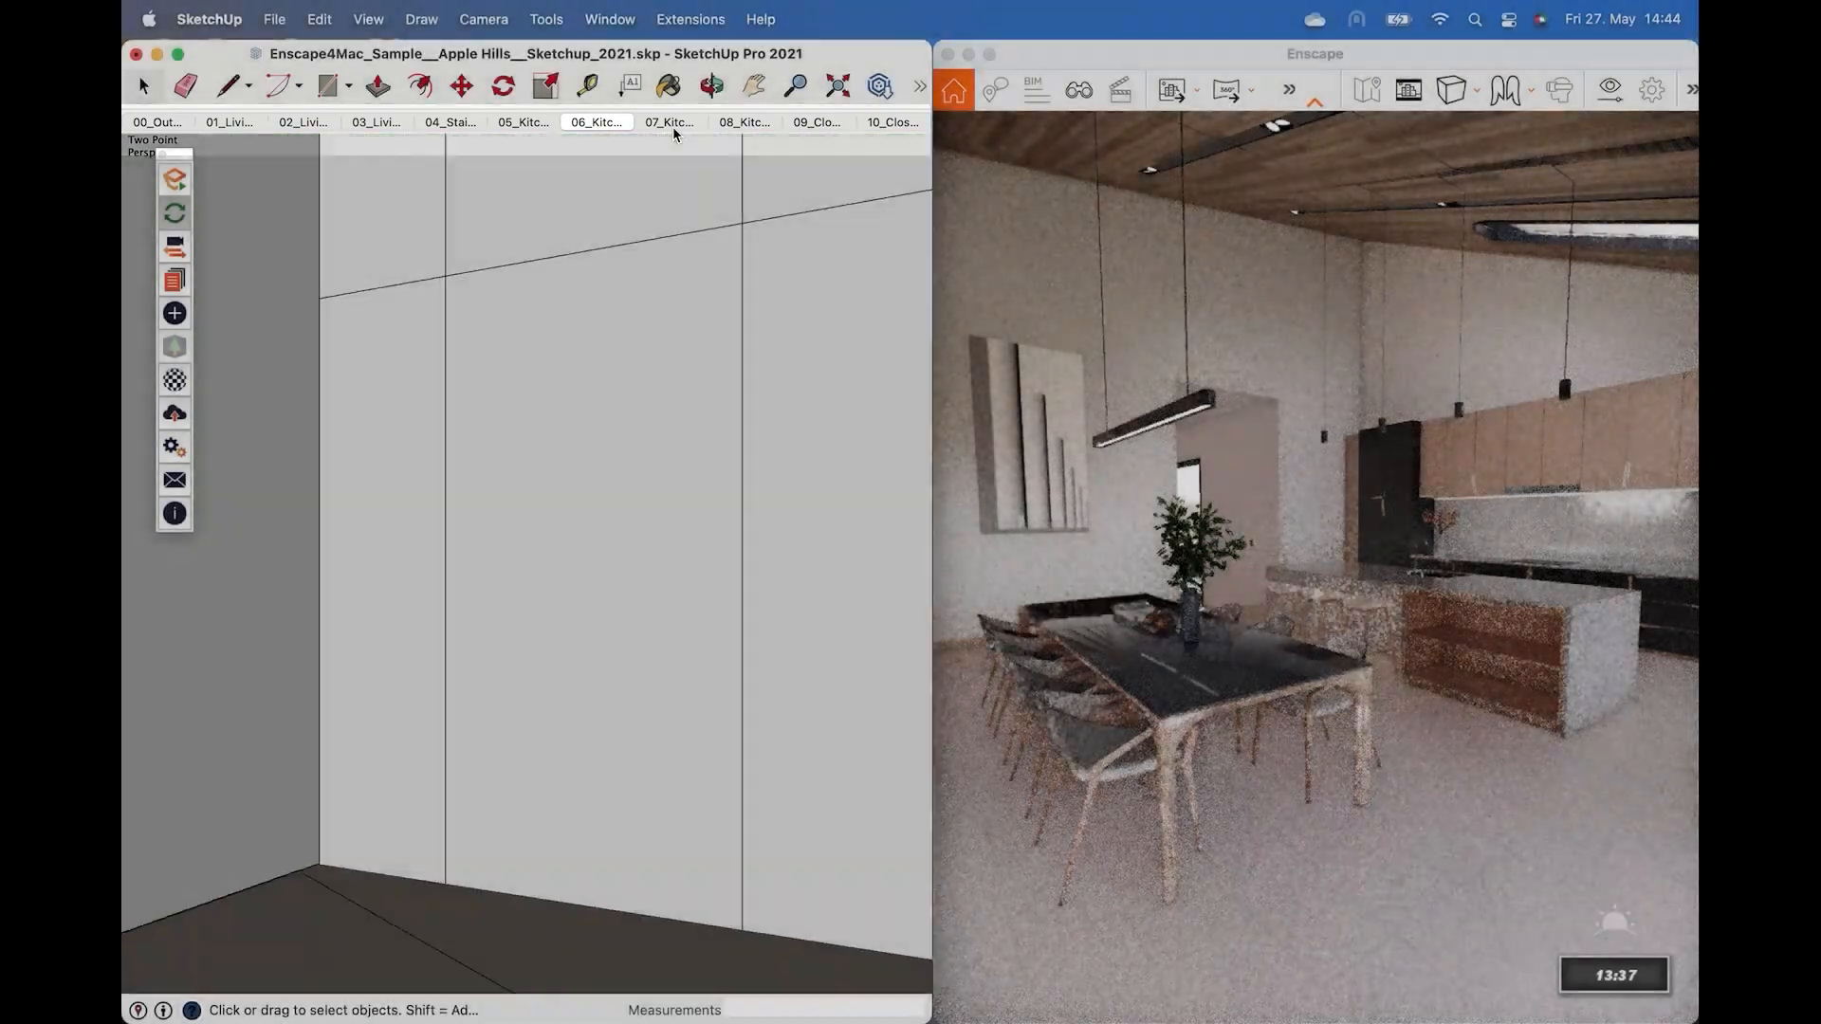
click(671, 125)
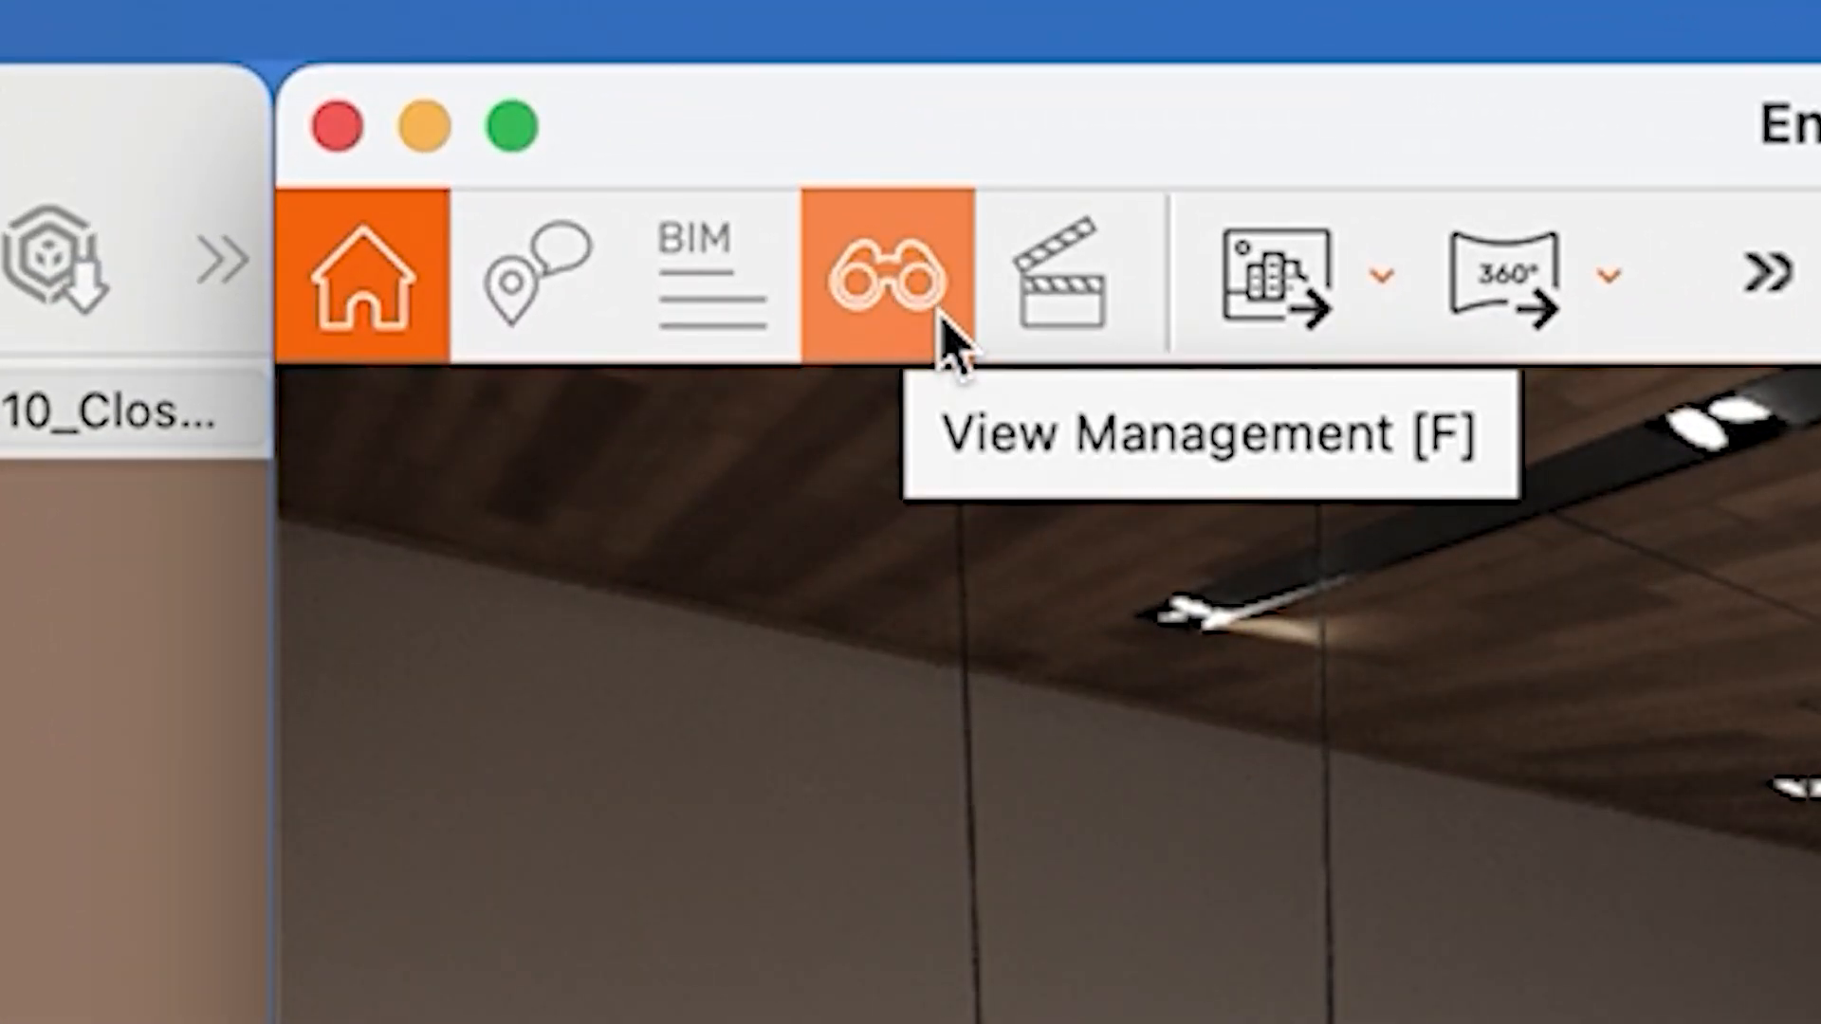
Open View Management and step through the saved views from 05_Kitchen 01 to 09_Close Up 01 - Armchair.
click(943, 318)
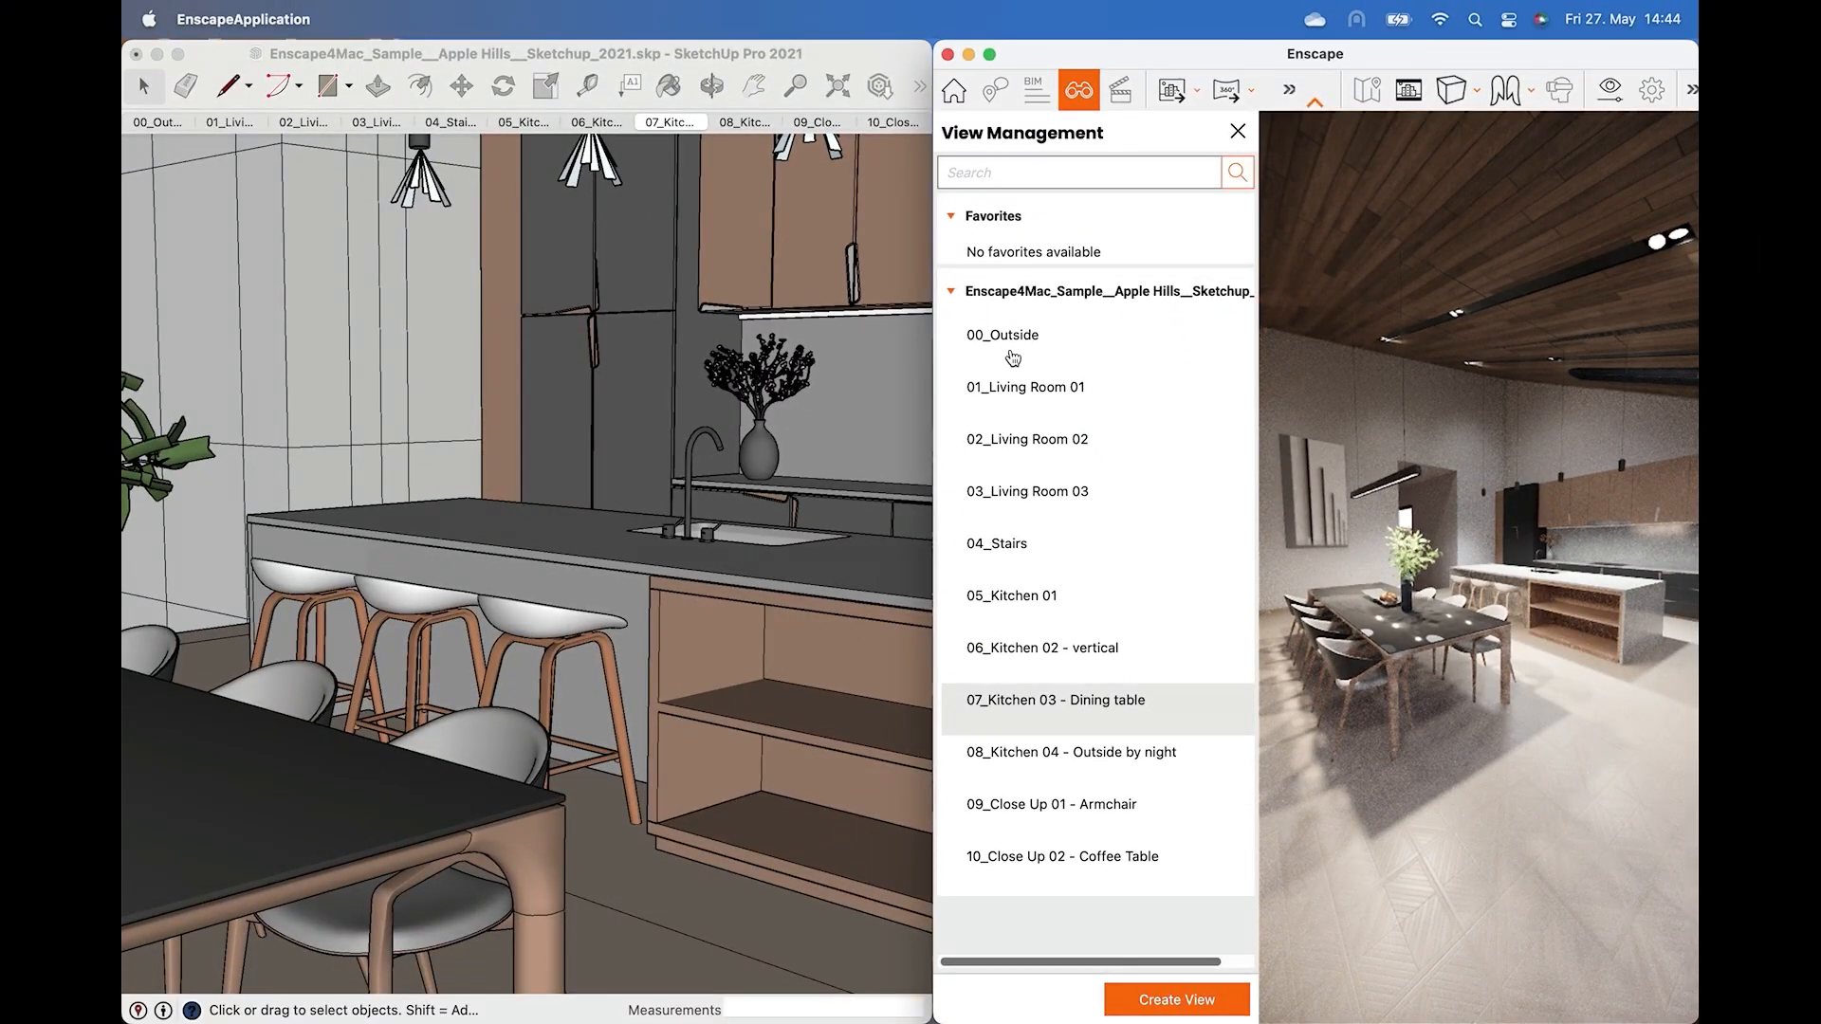
click(1033, 595)
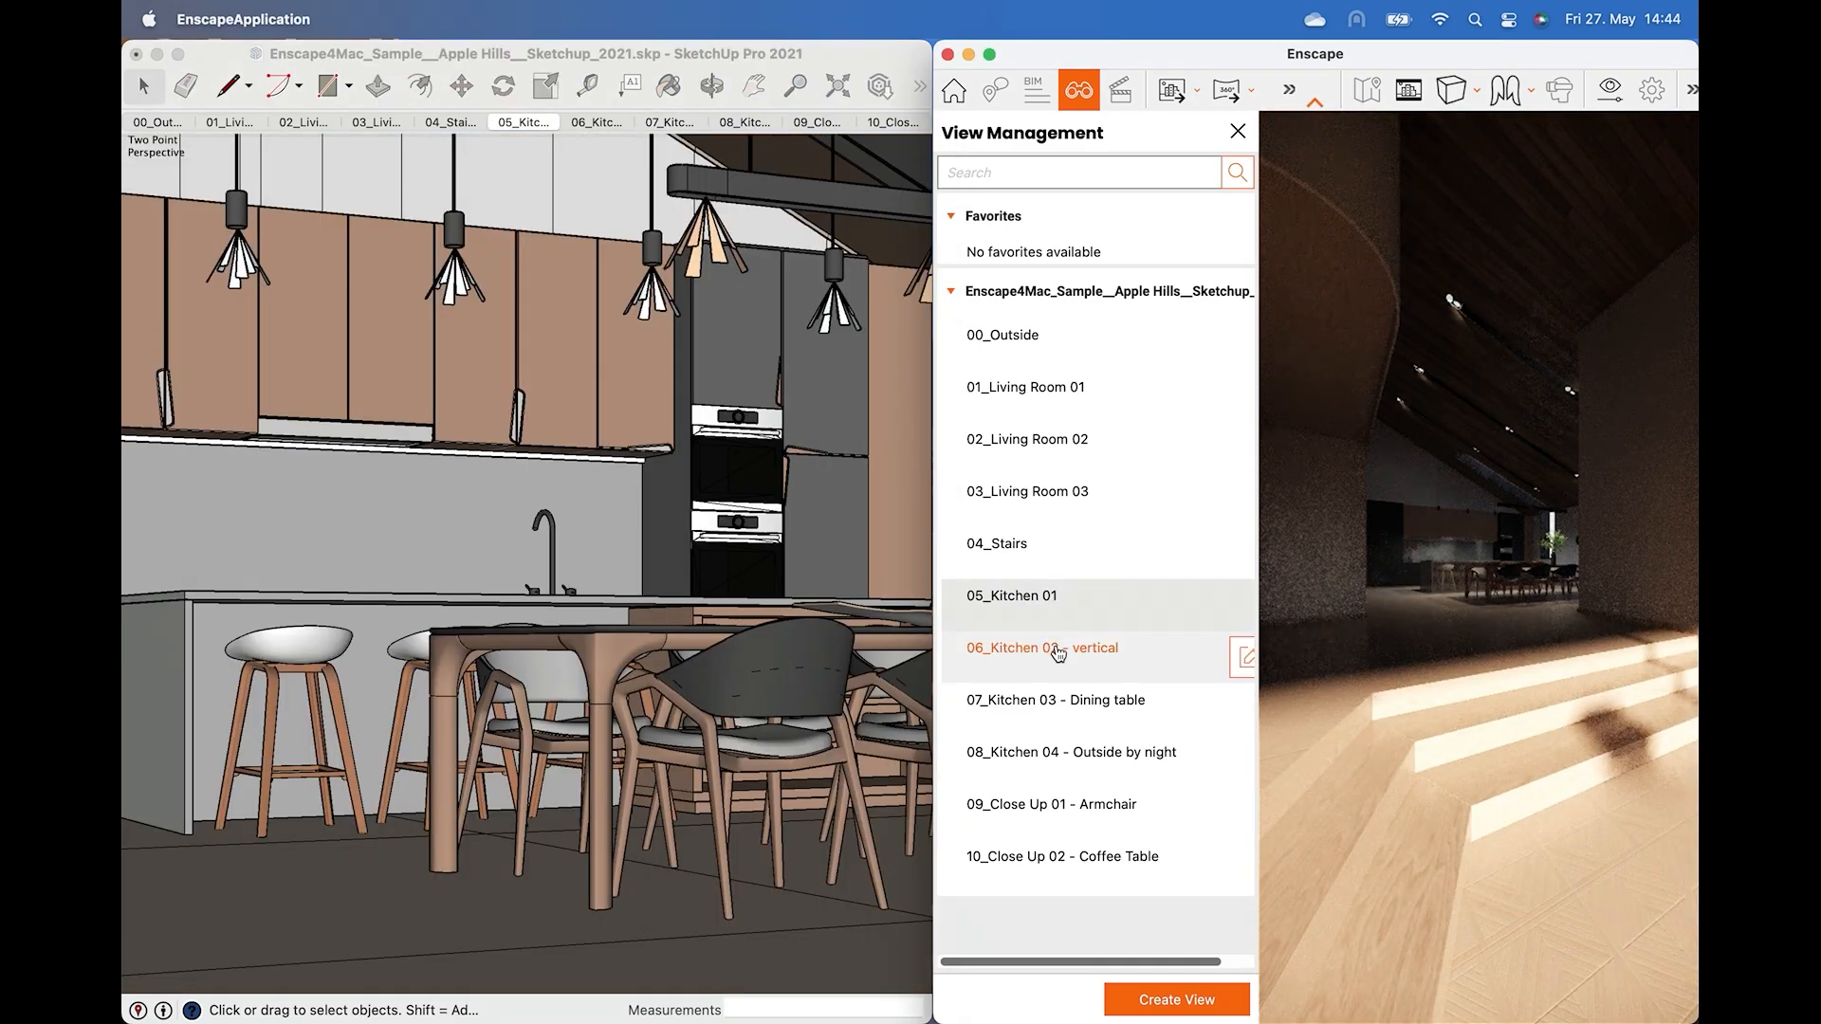
click(1056, 650)
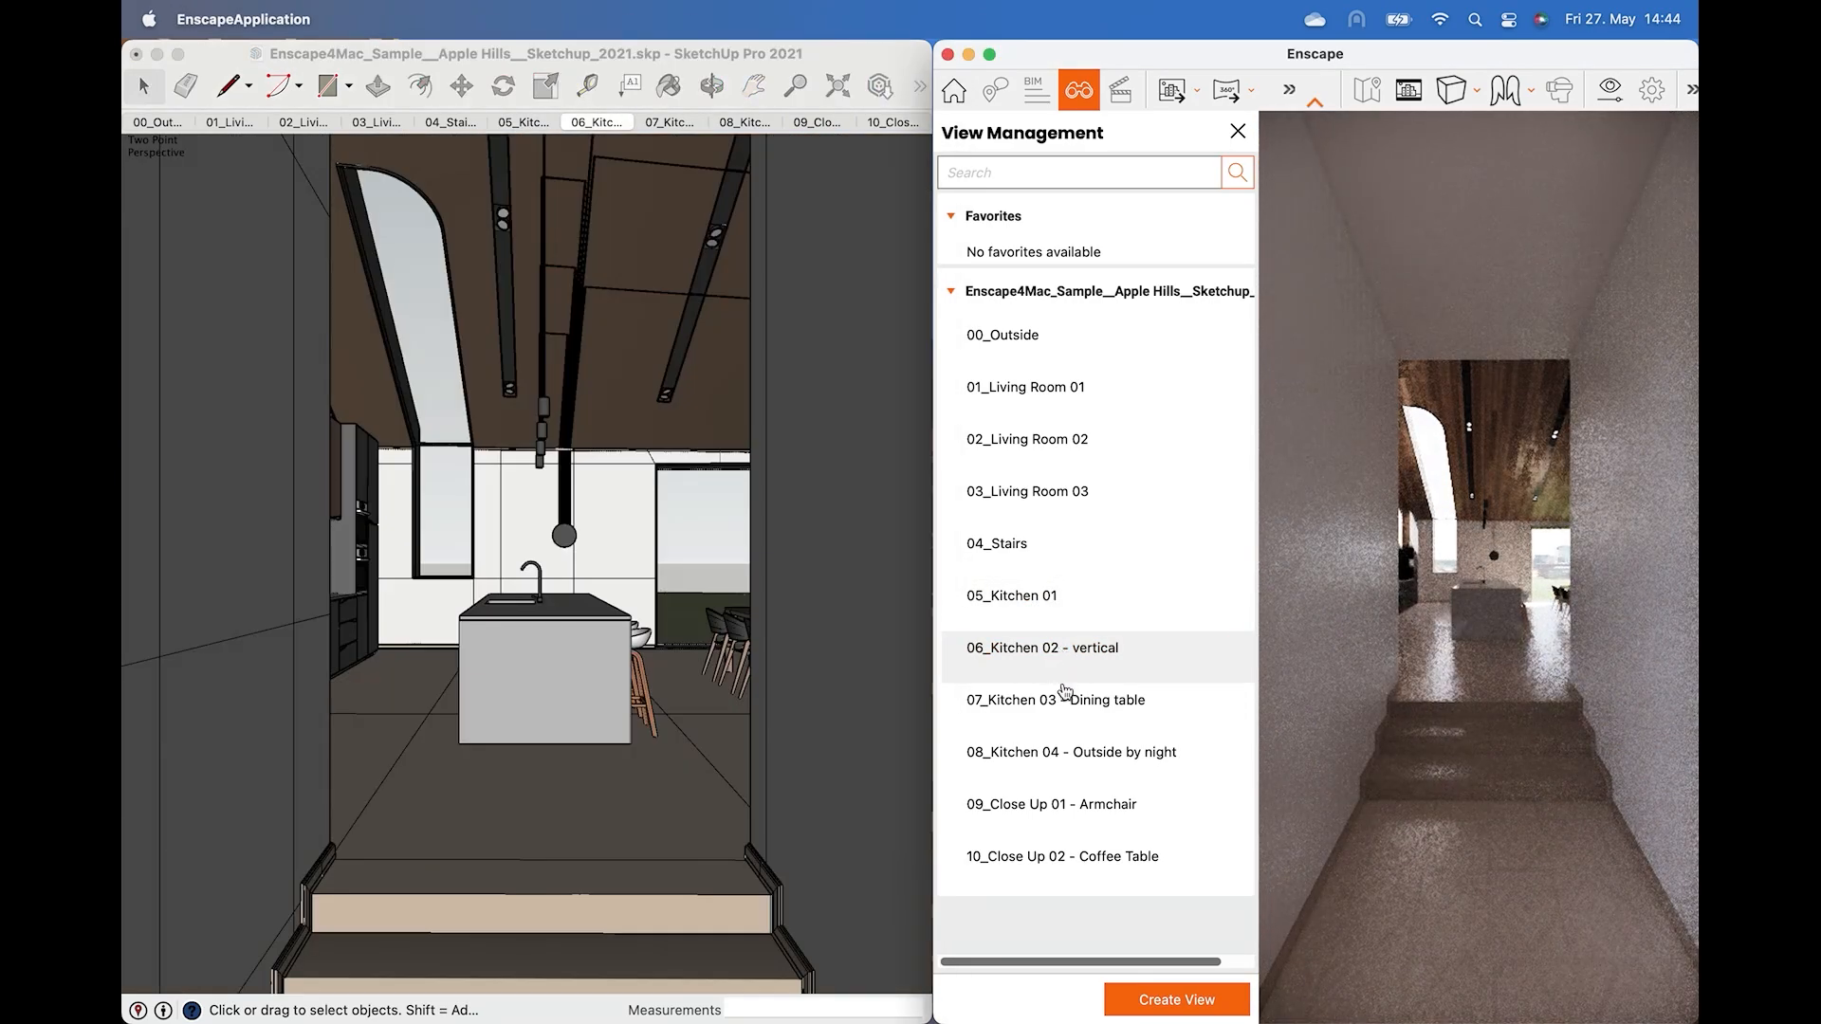
click(1062, 700)
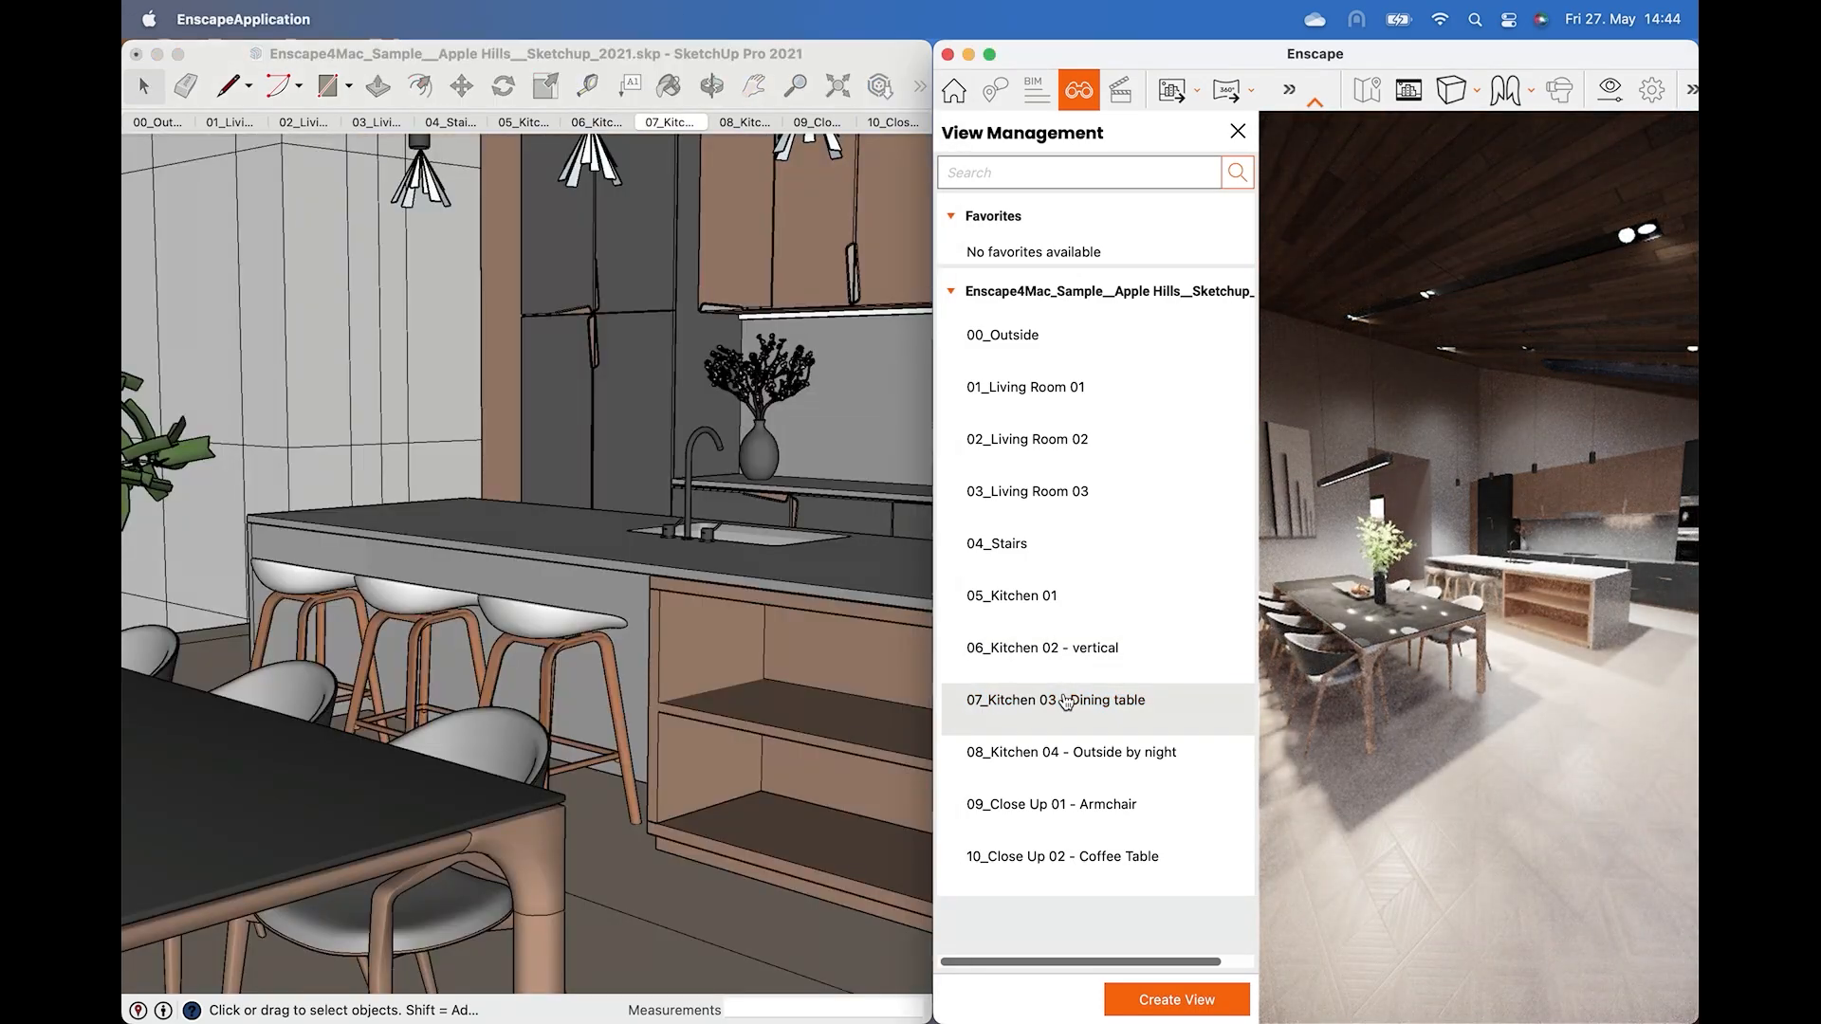
click(1088, 752)
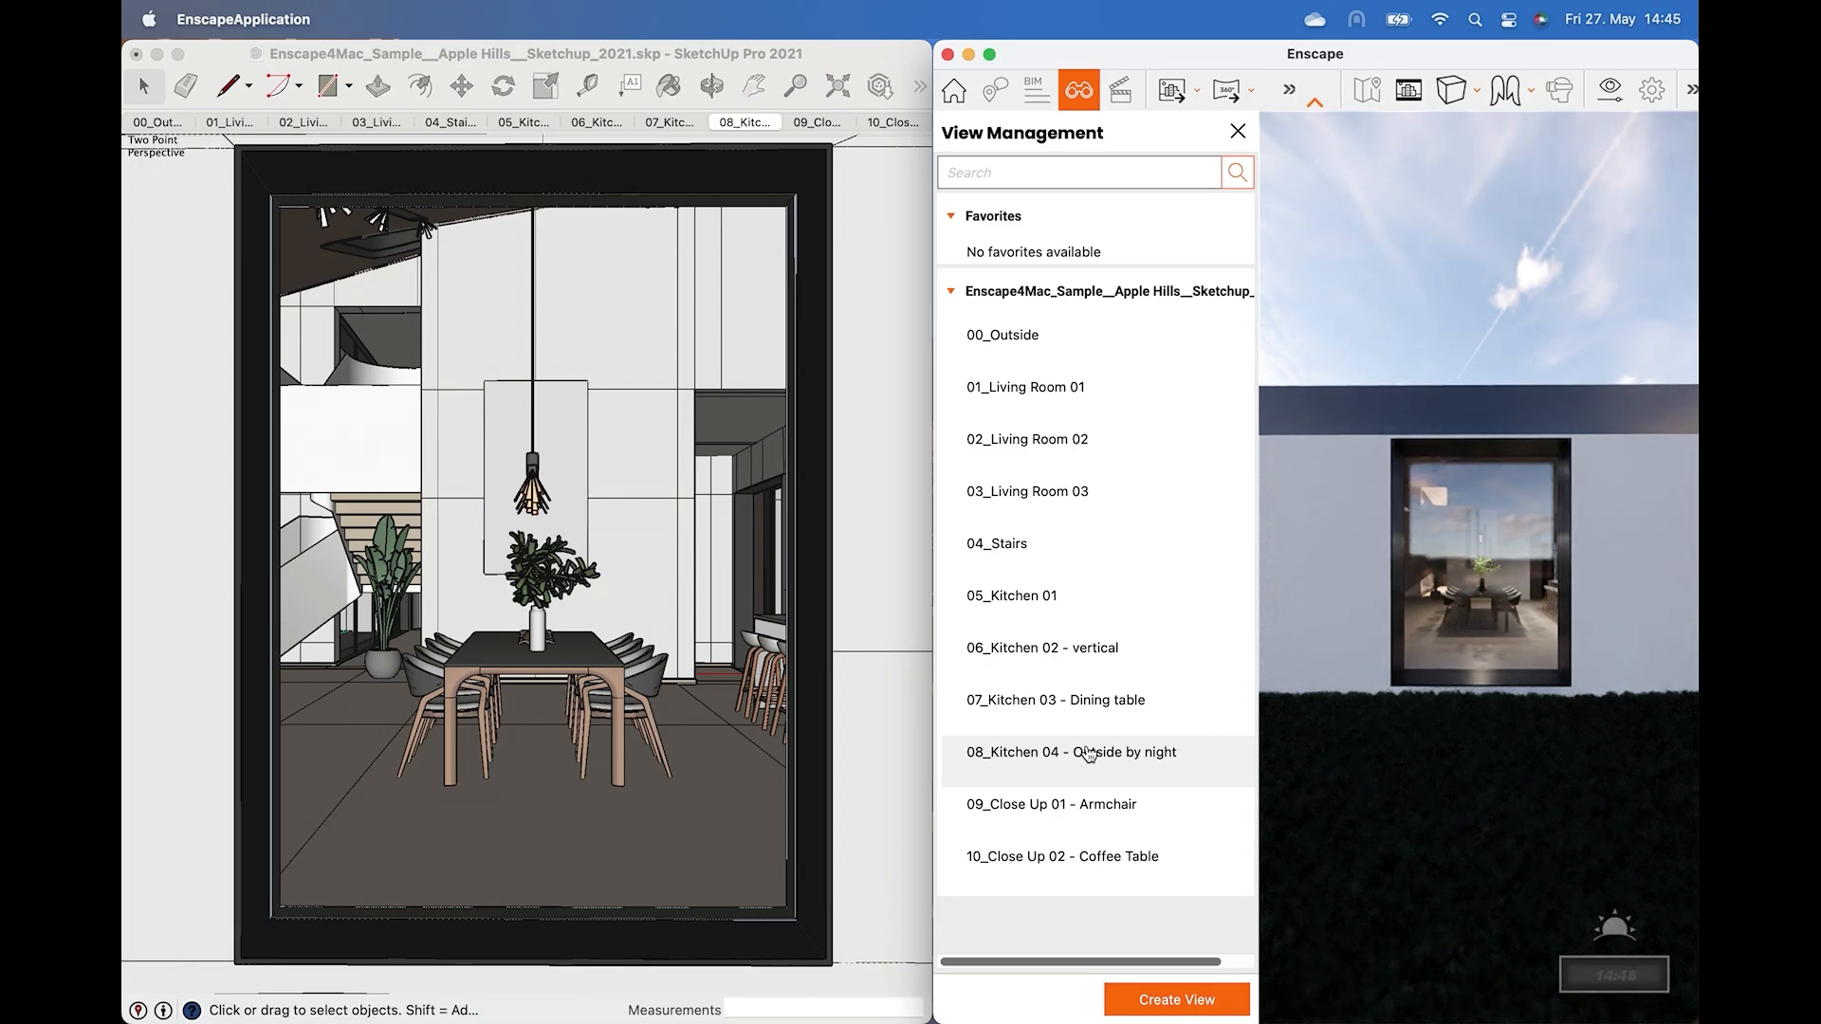
click(1110, 800)
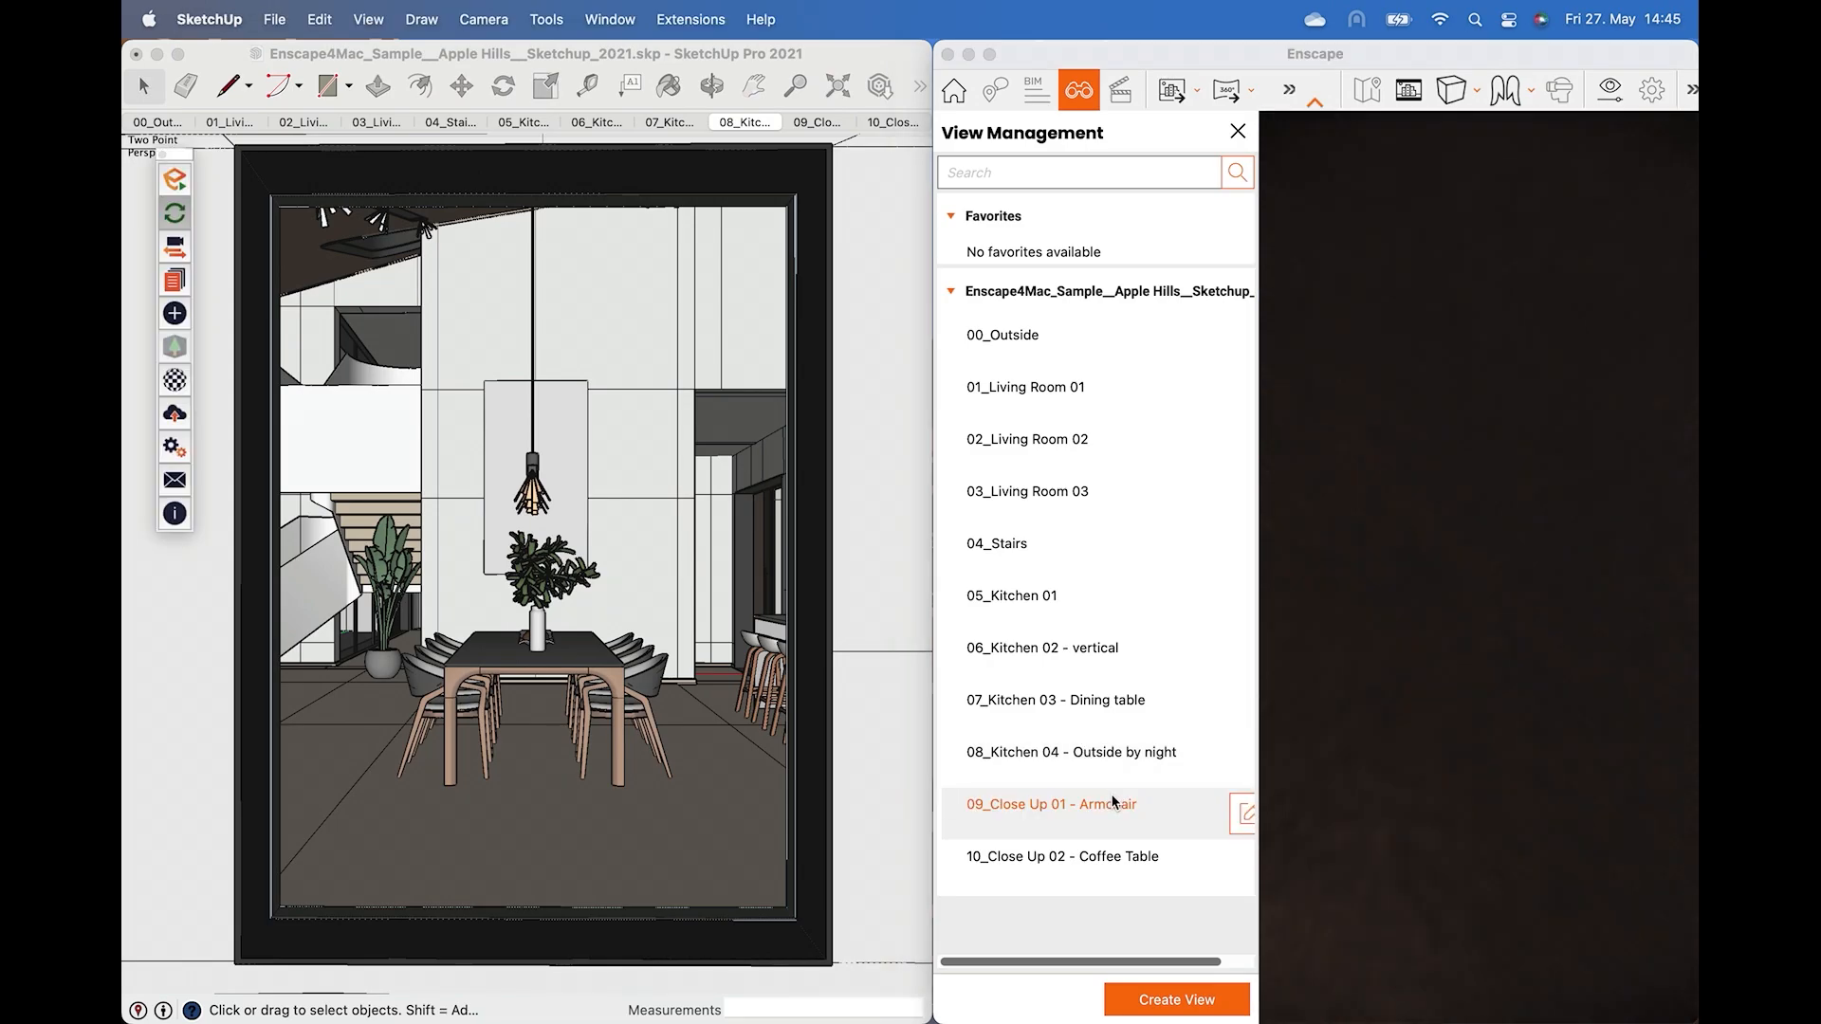
Move the Enscape window over SketchUp and switch to the 06_Kitchen 02 - vertical and 07_Kitchen 03 - Dining table views.
drag(933, 92, 266, 92)
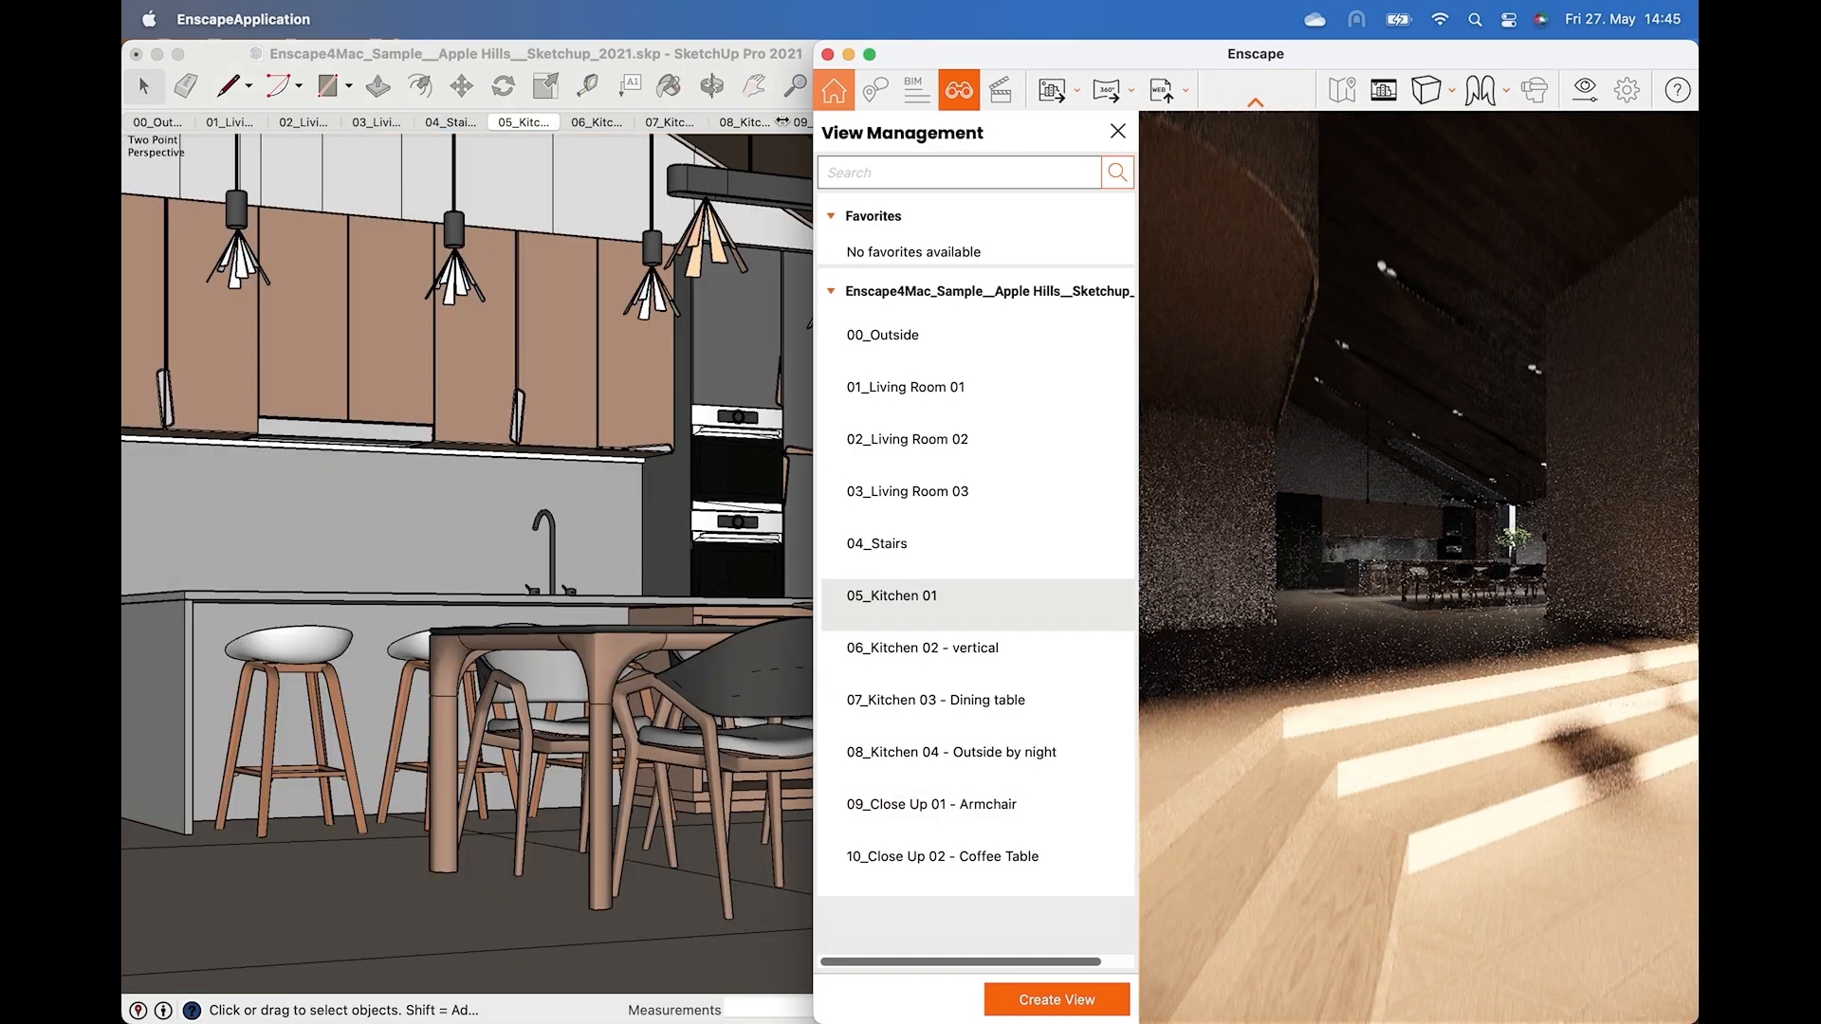
click(374, 645)
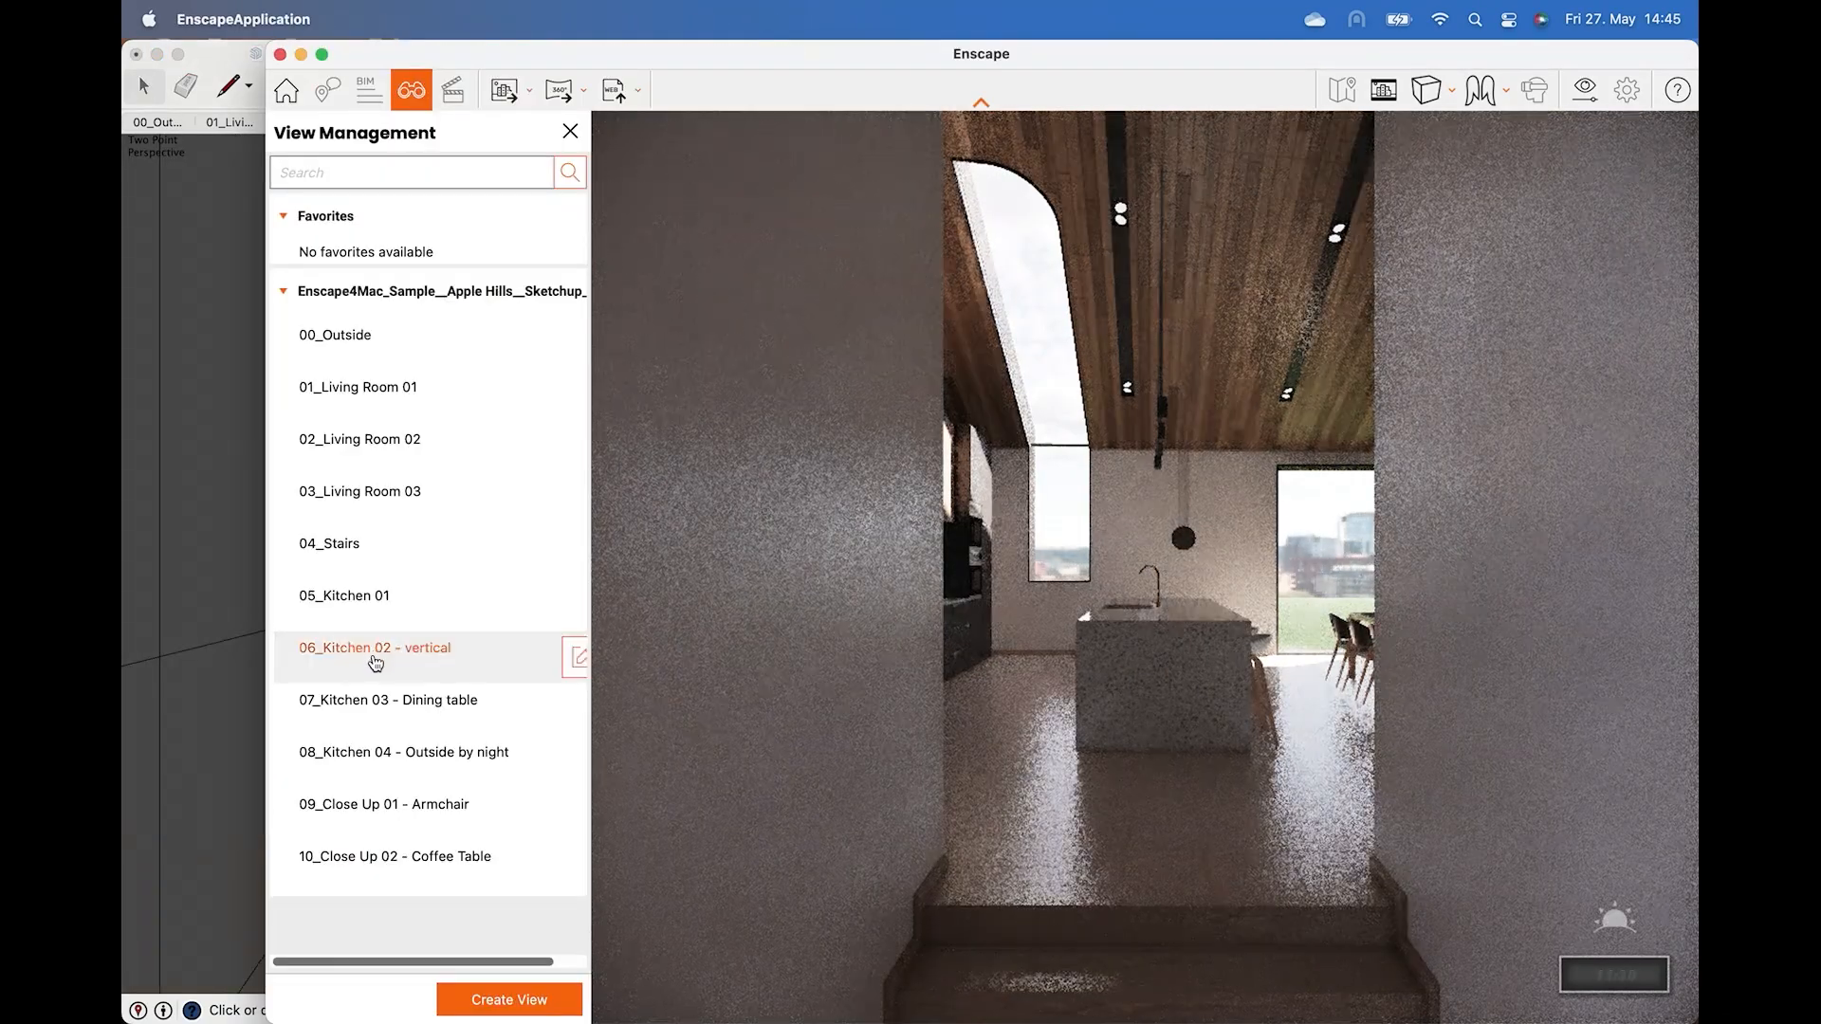
click(378, 698)
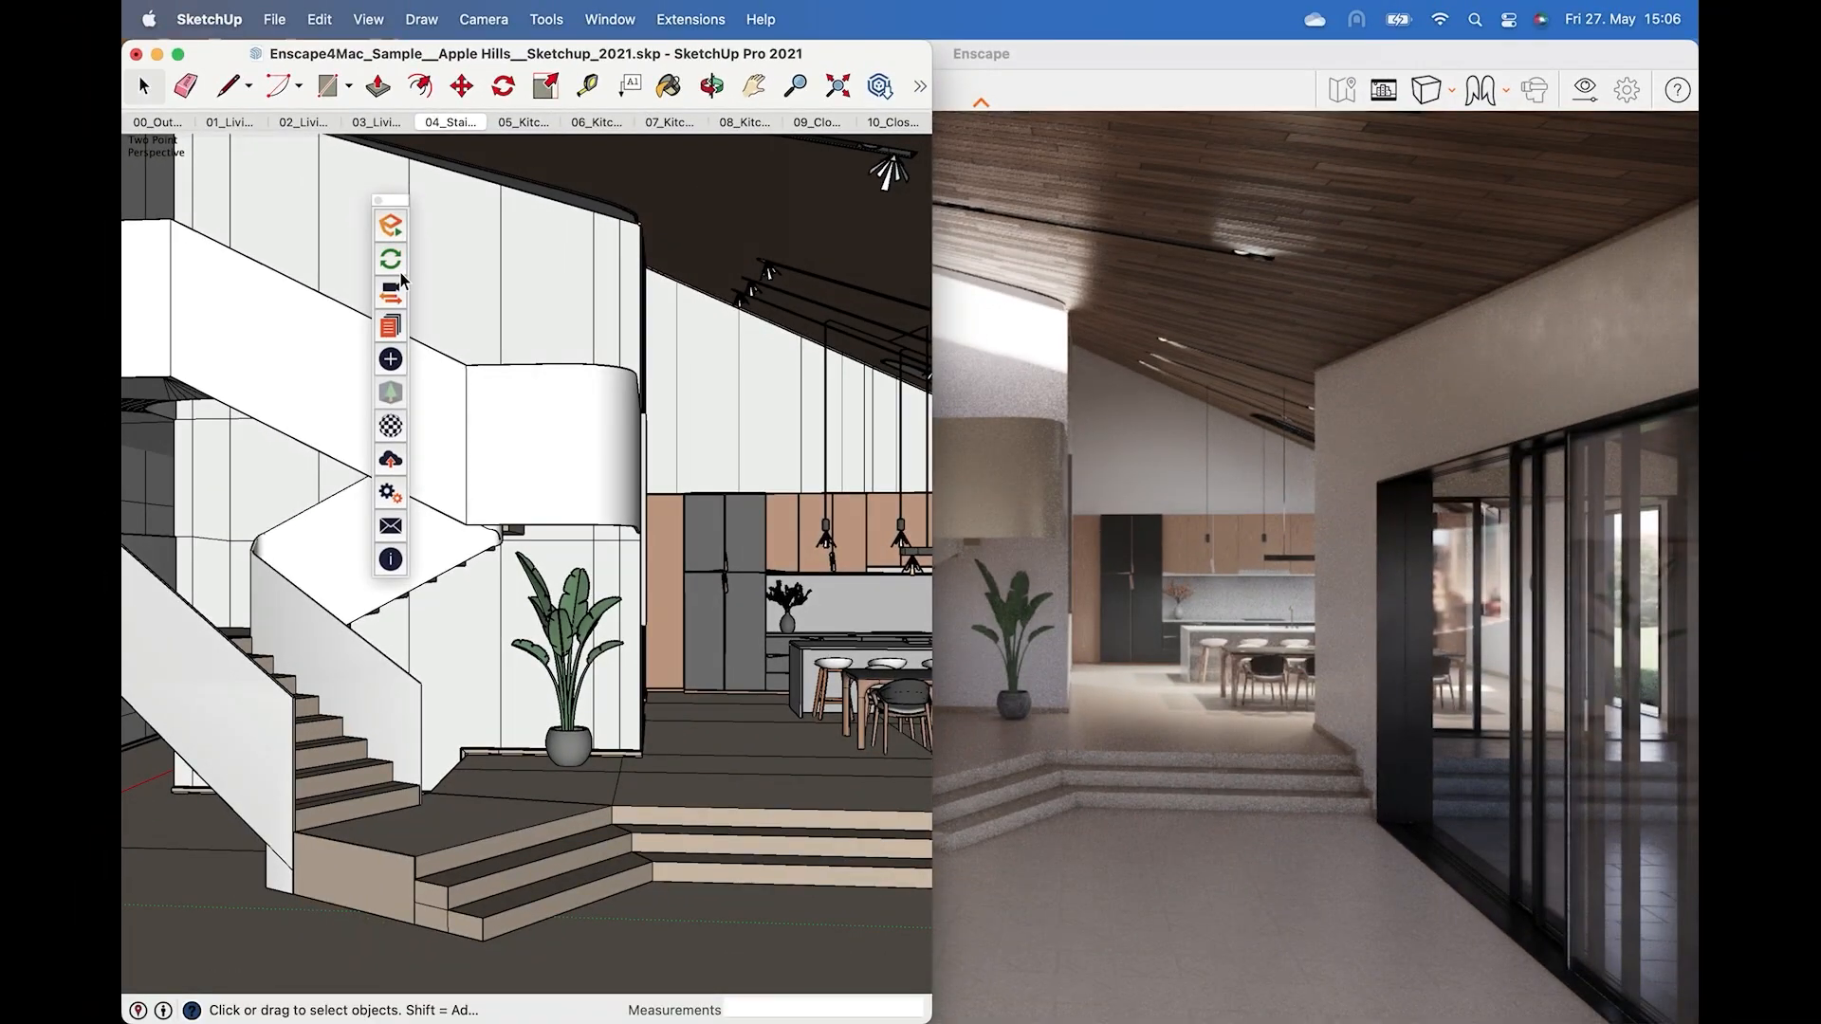
Move the potted plant toward the kitchen and move a chair about 56.6 cm onto the step.
drag(569, 746, 747, 748)
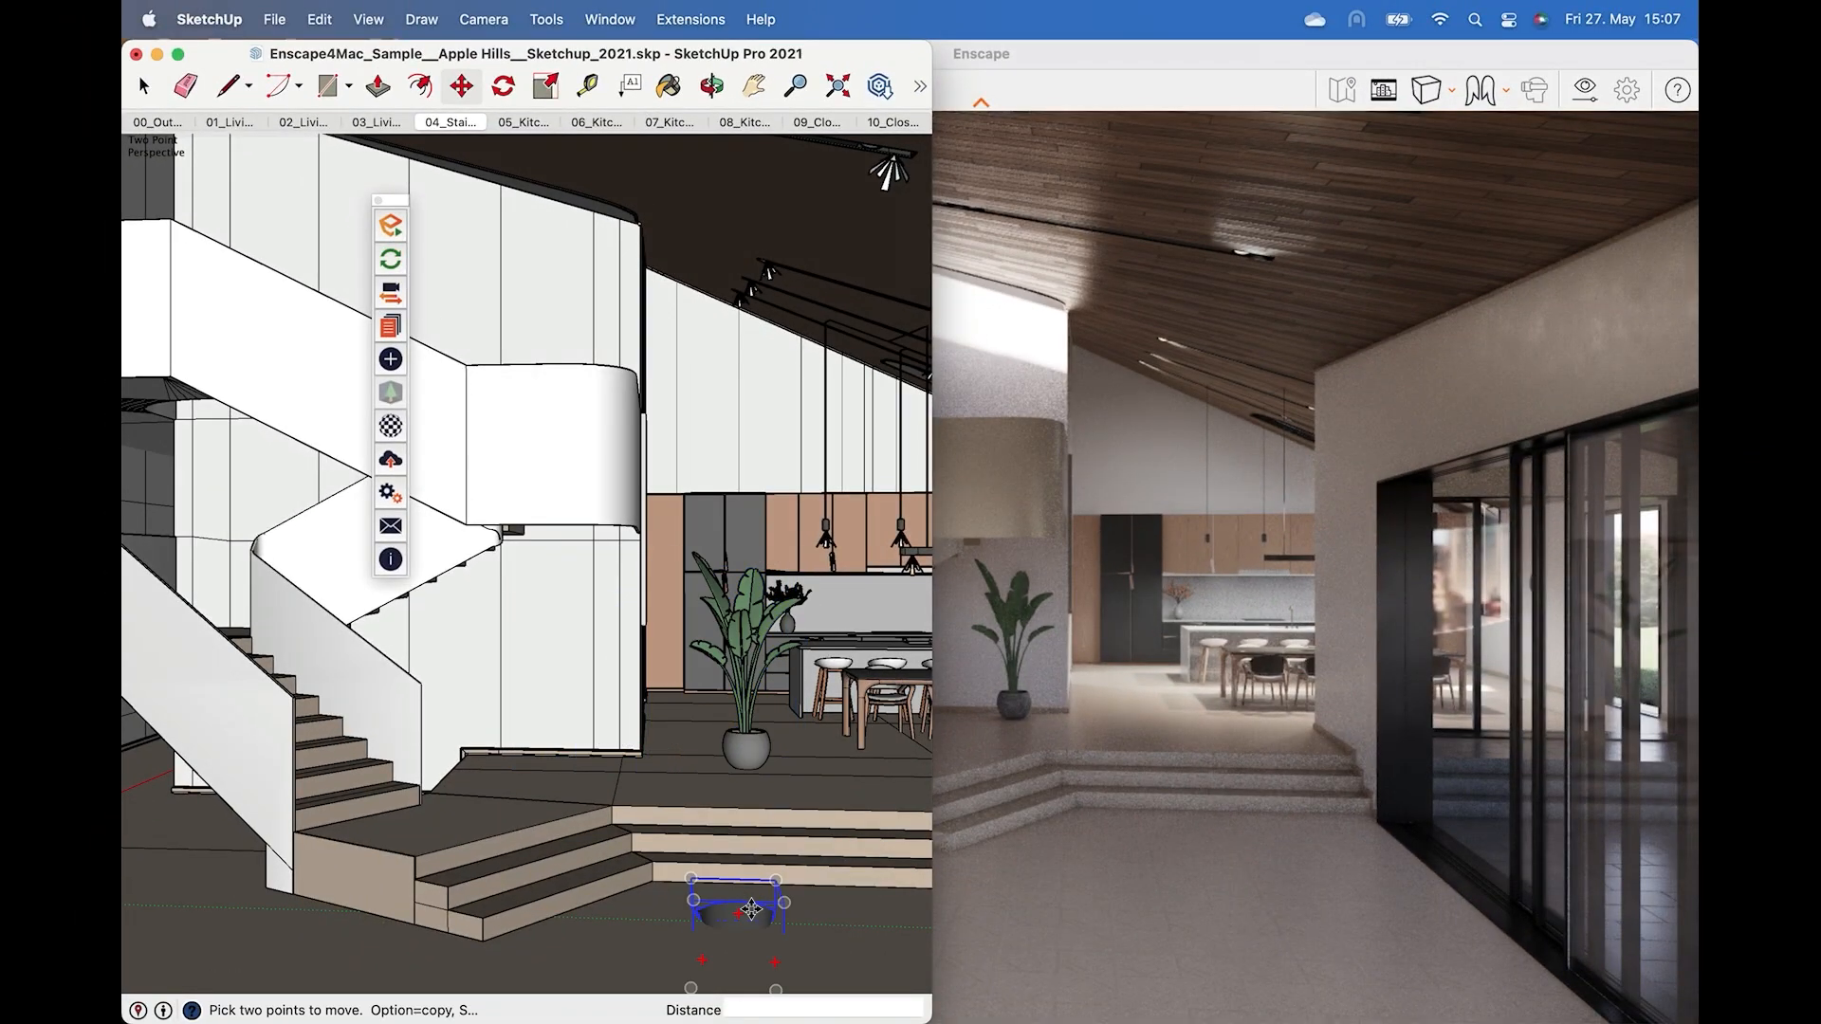
drag(751, 908, 761, 815)
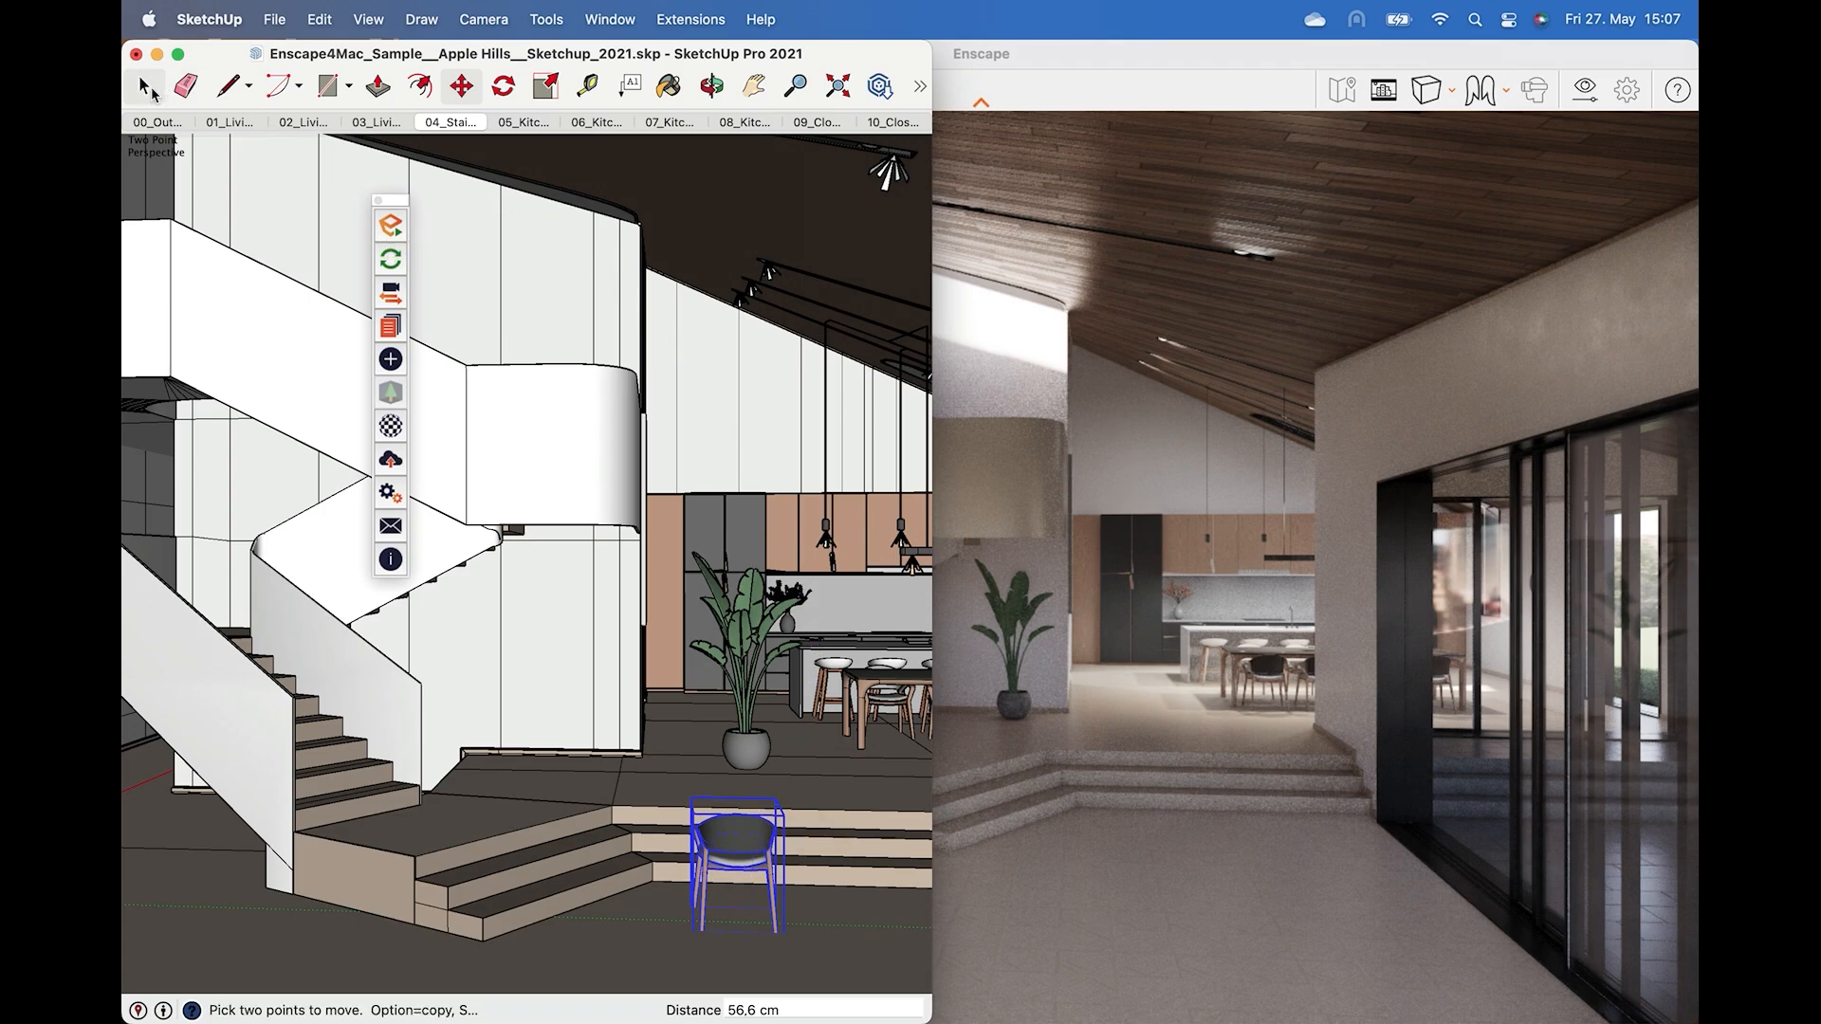
click(145, 87)
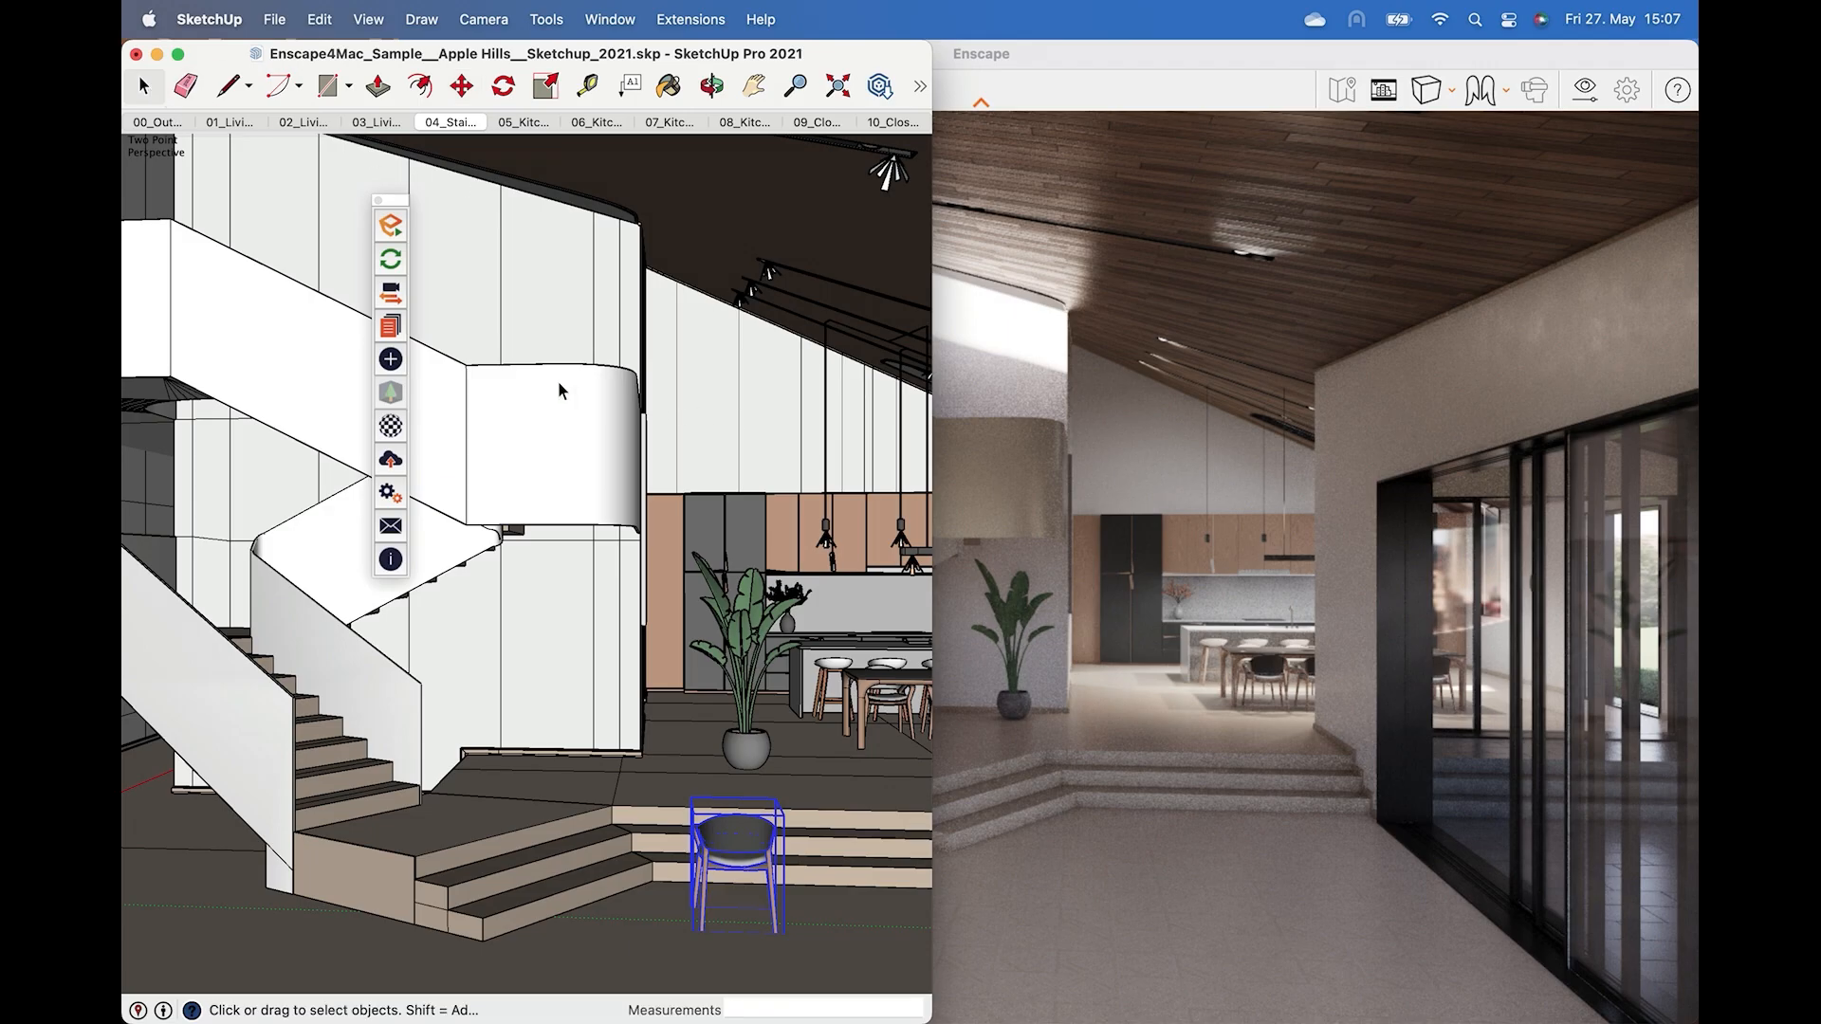
Bring the Sample 2 model window forward and switch the live render to Sample 2.skp from the models list.
click(401, 265)
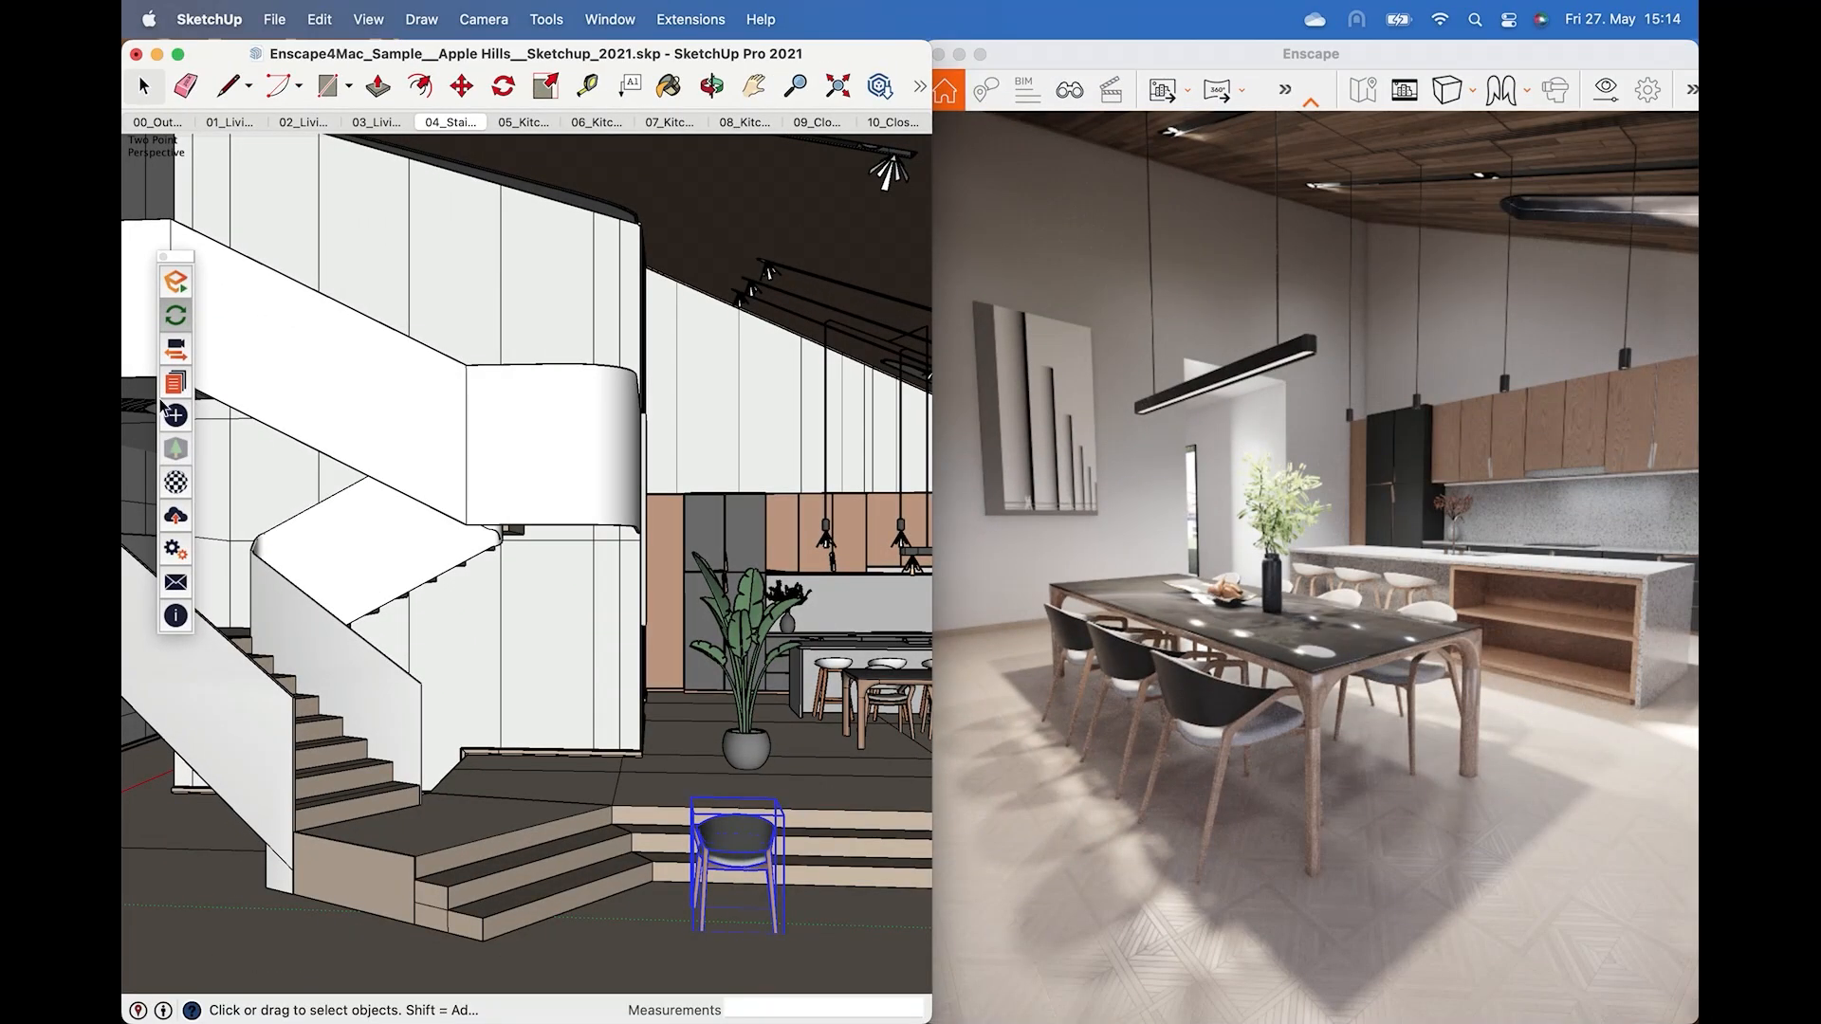
drag(652, 56, 653, 291)
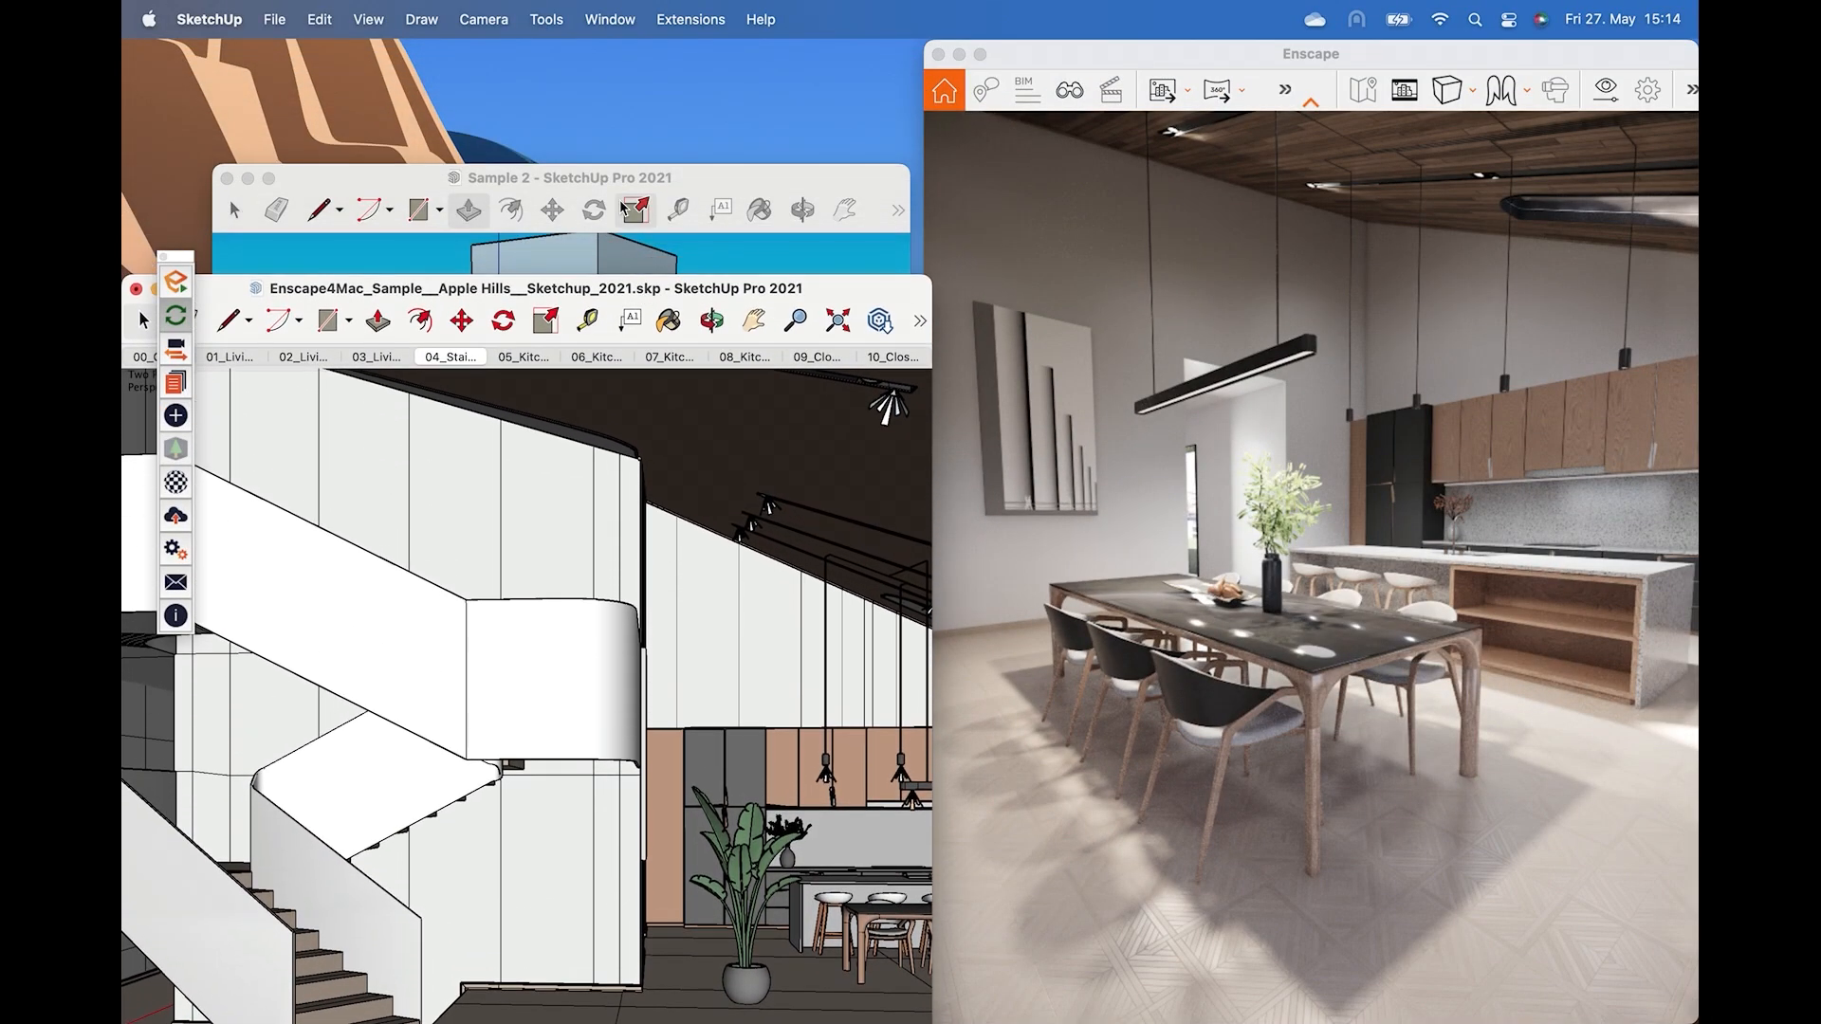
drag(617, 187, 620, 74)
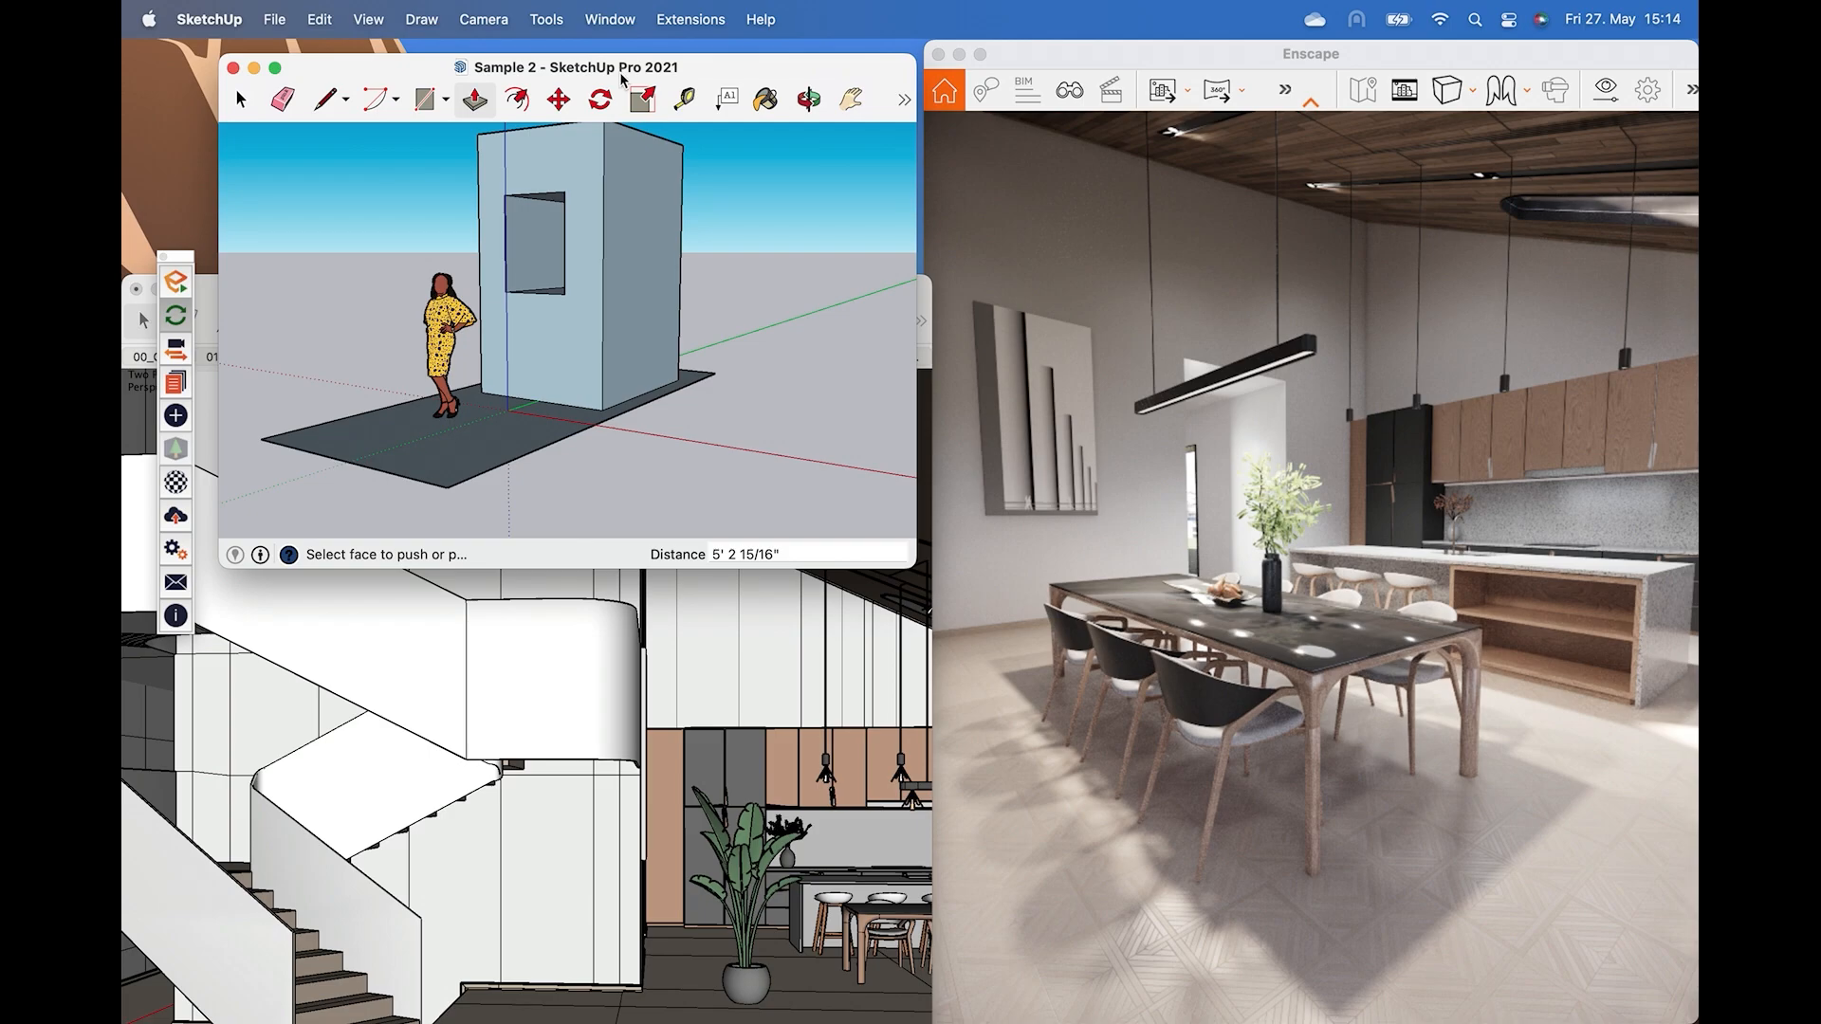
click(177, 383)
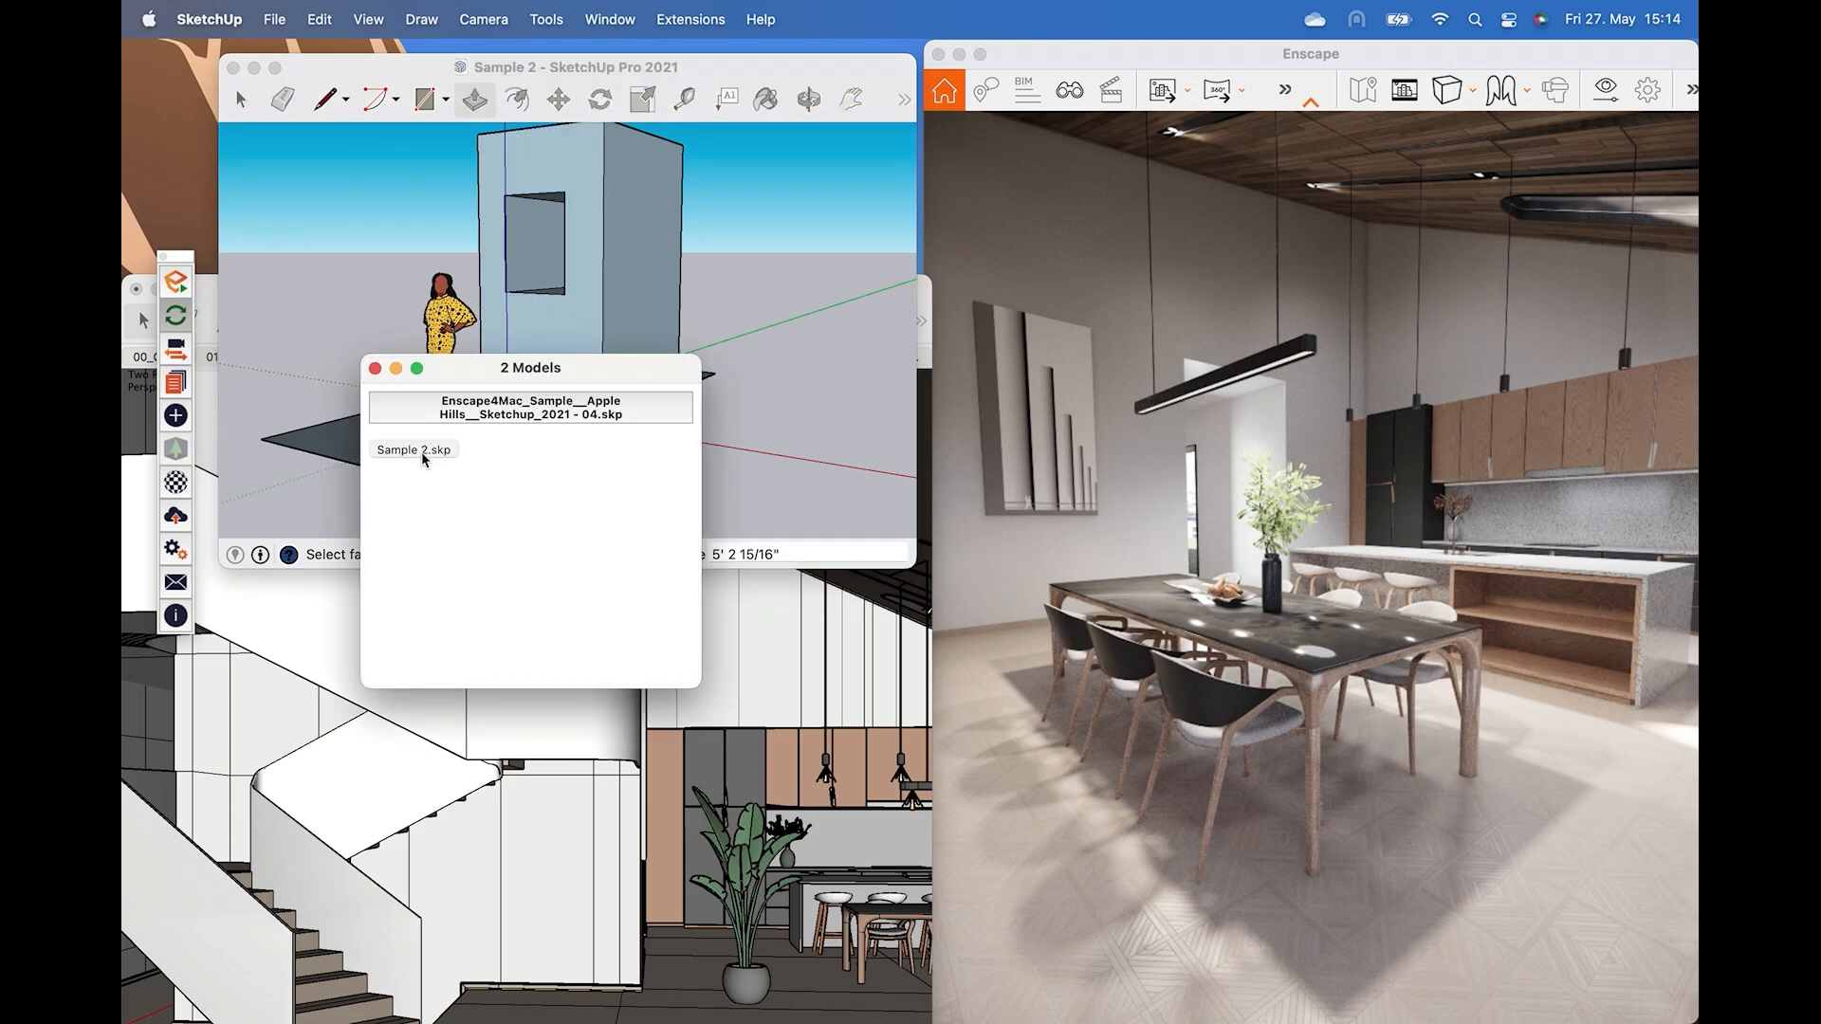
click(421, 451)
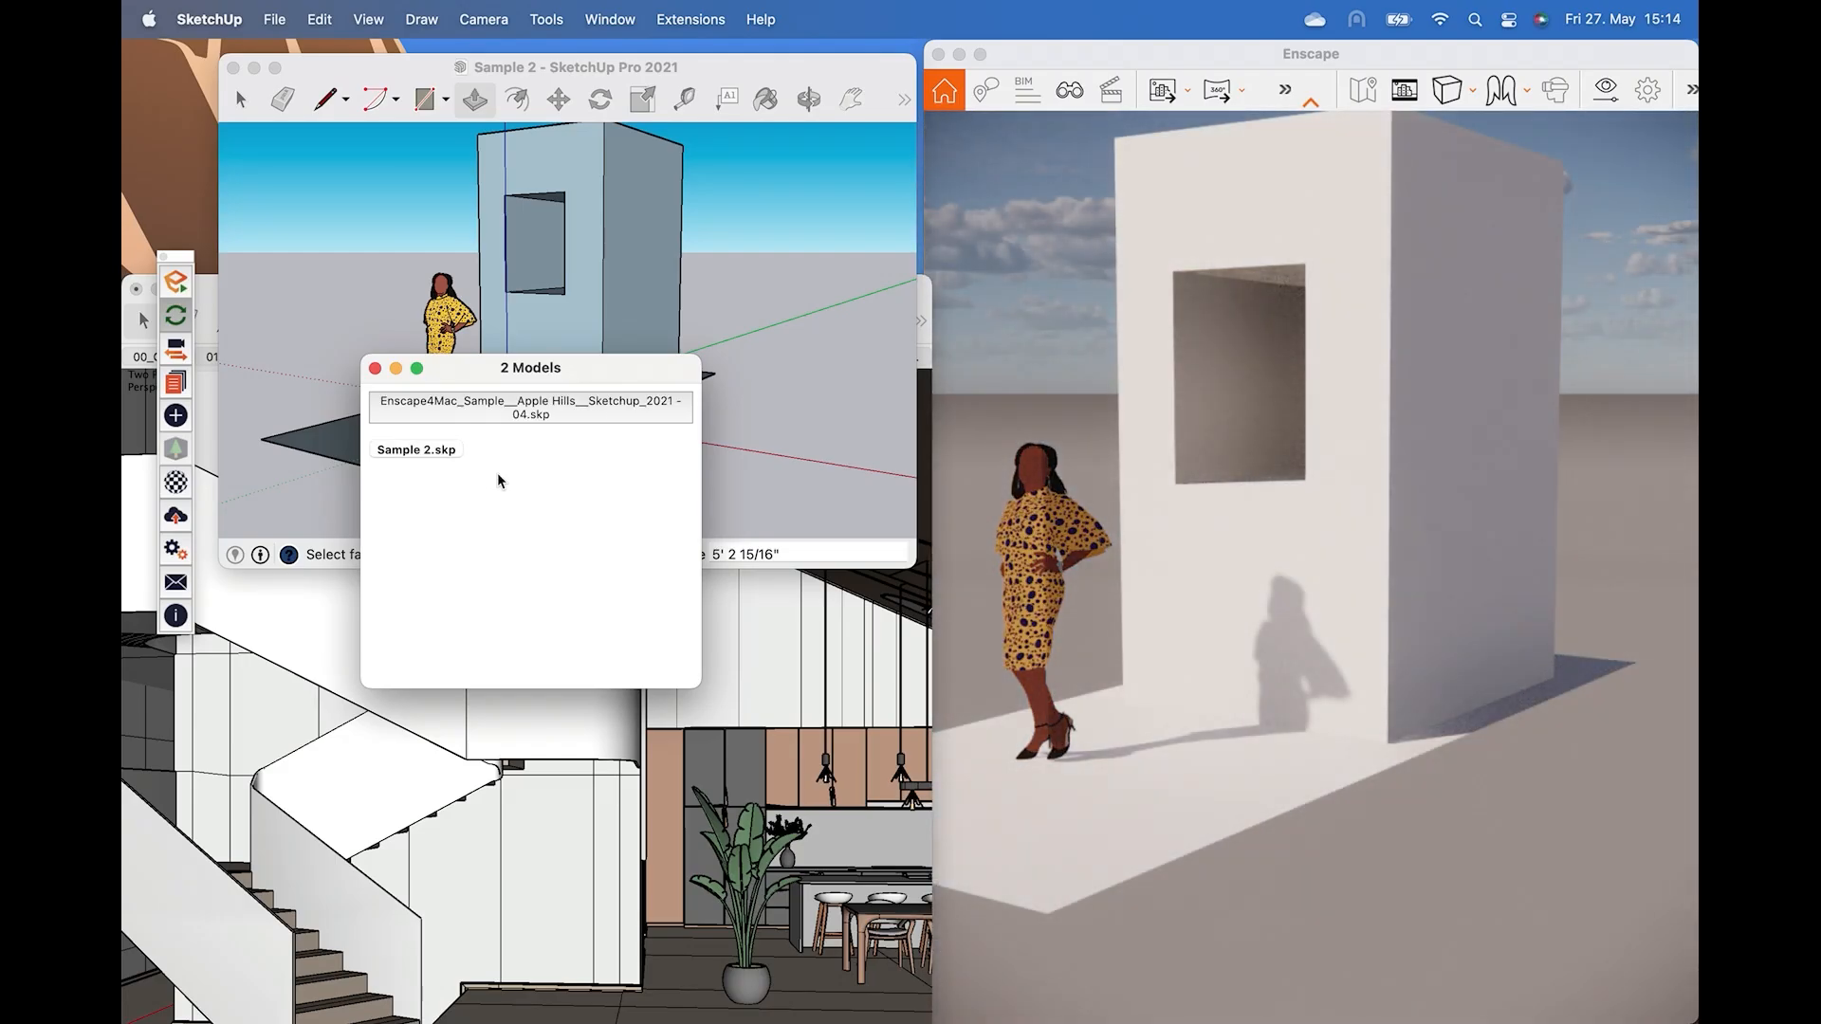
Open Enscape Objects and place a spot light above the figure, aimed at the ground near her feet.
mouse_move(546, 389)
mouse_down()
mouse_move(630, 458)
mouse_move(689, 570)
mouse_up()
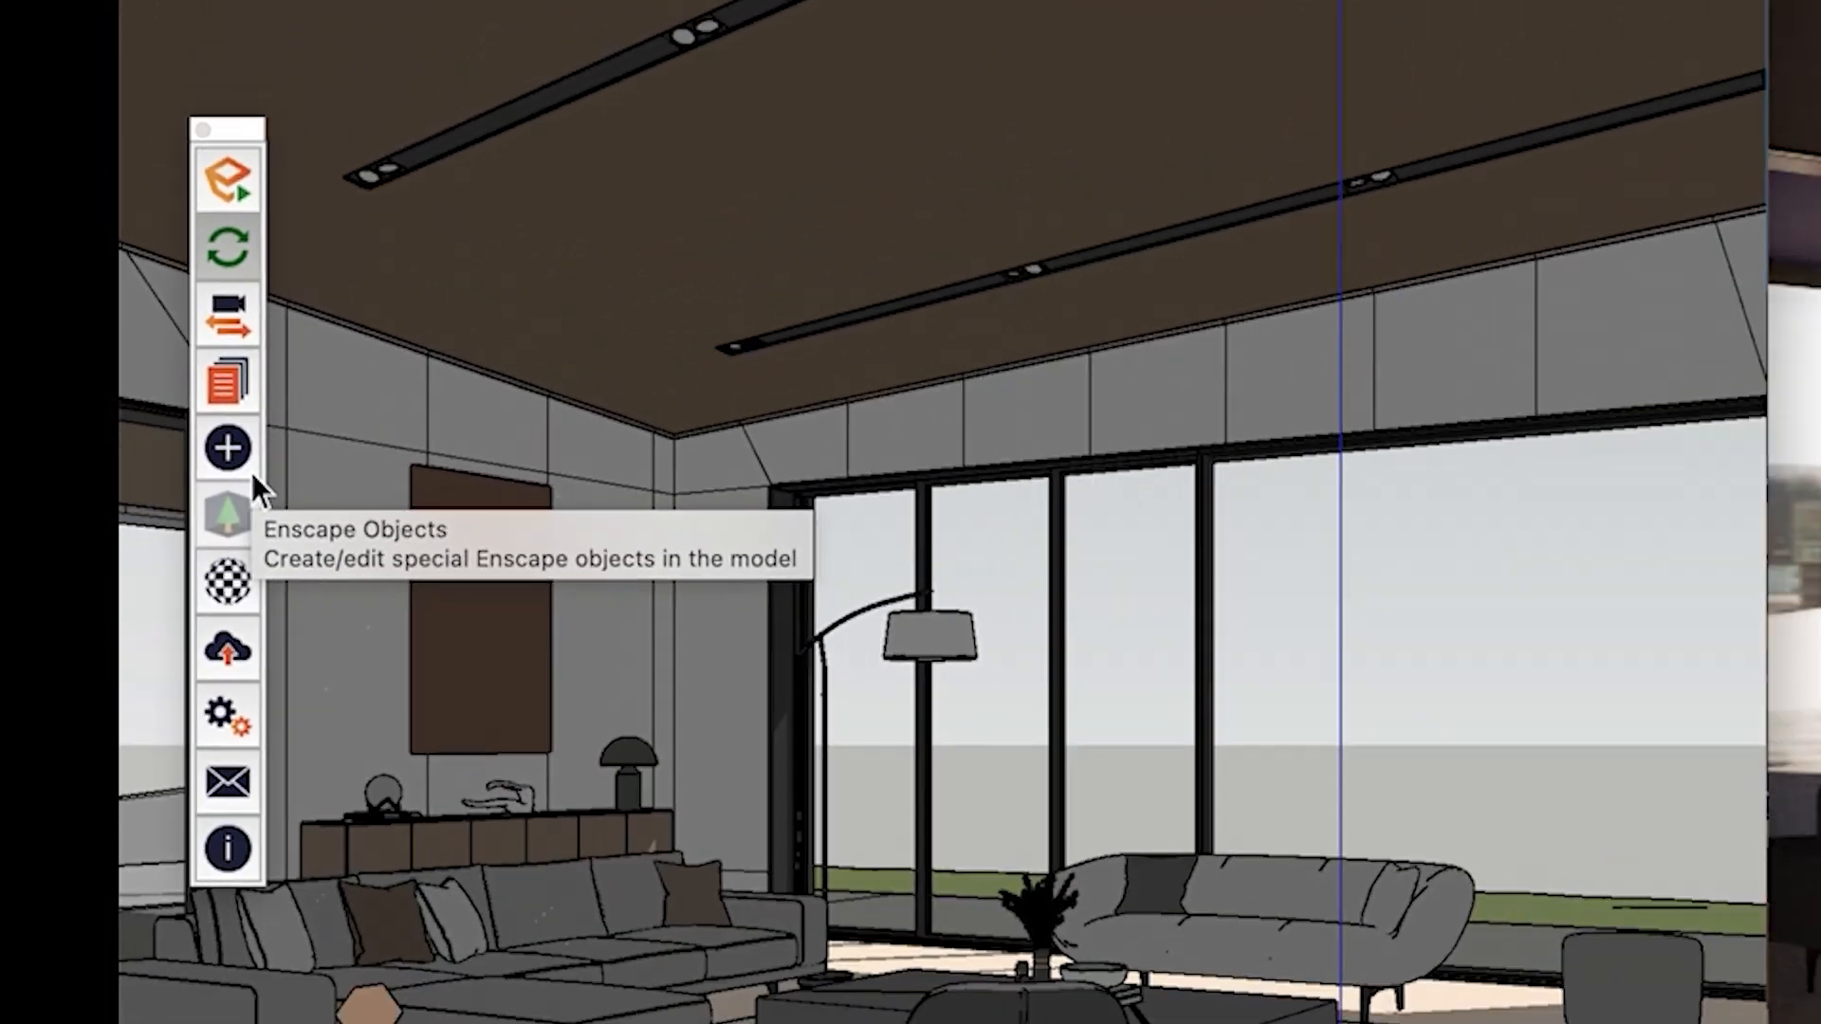
click(396, 580)
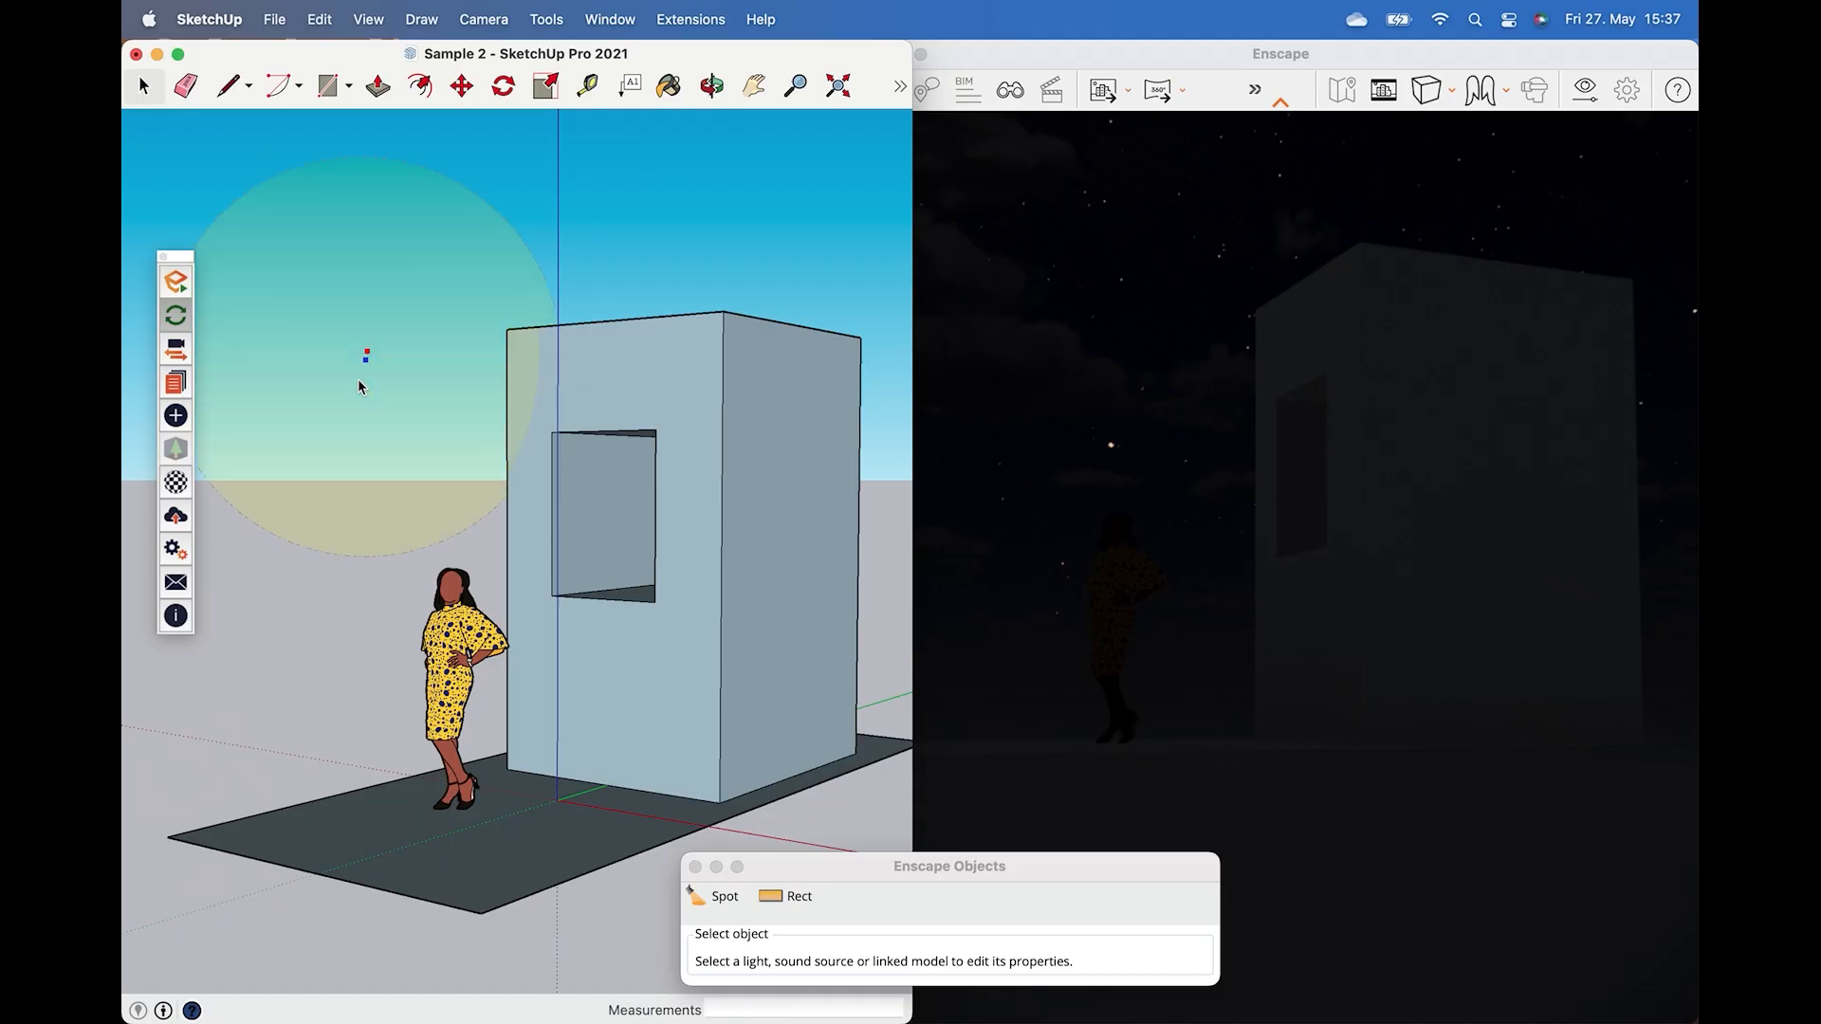
click(367, 352)
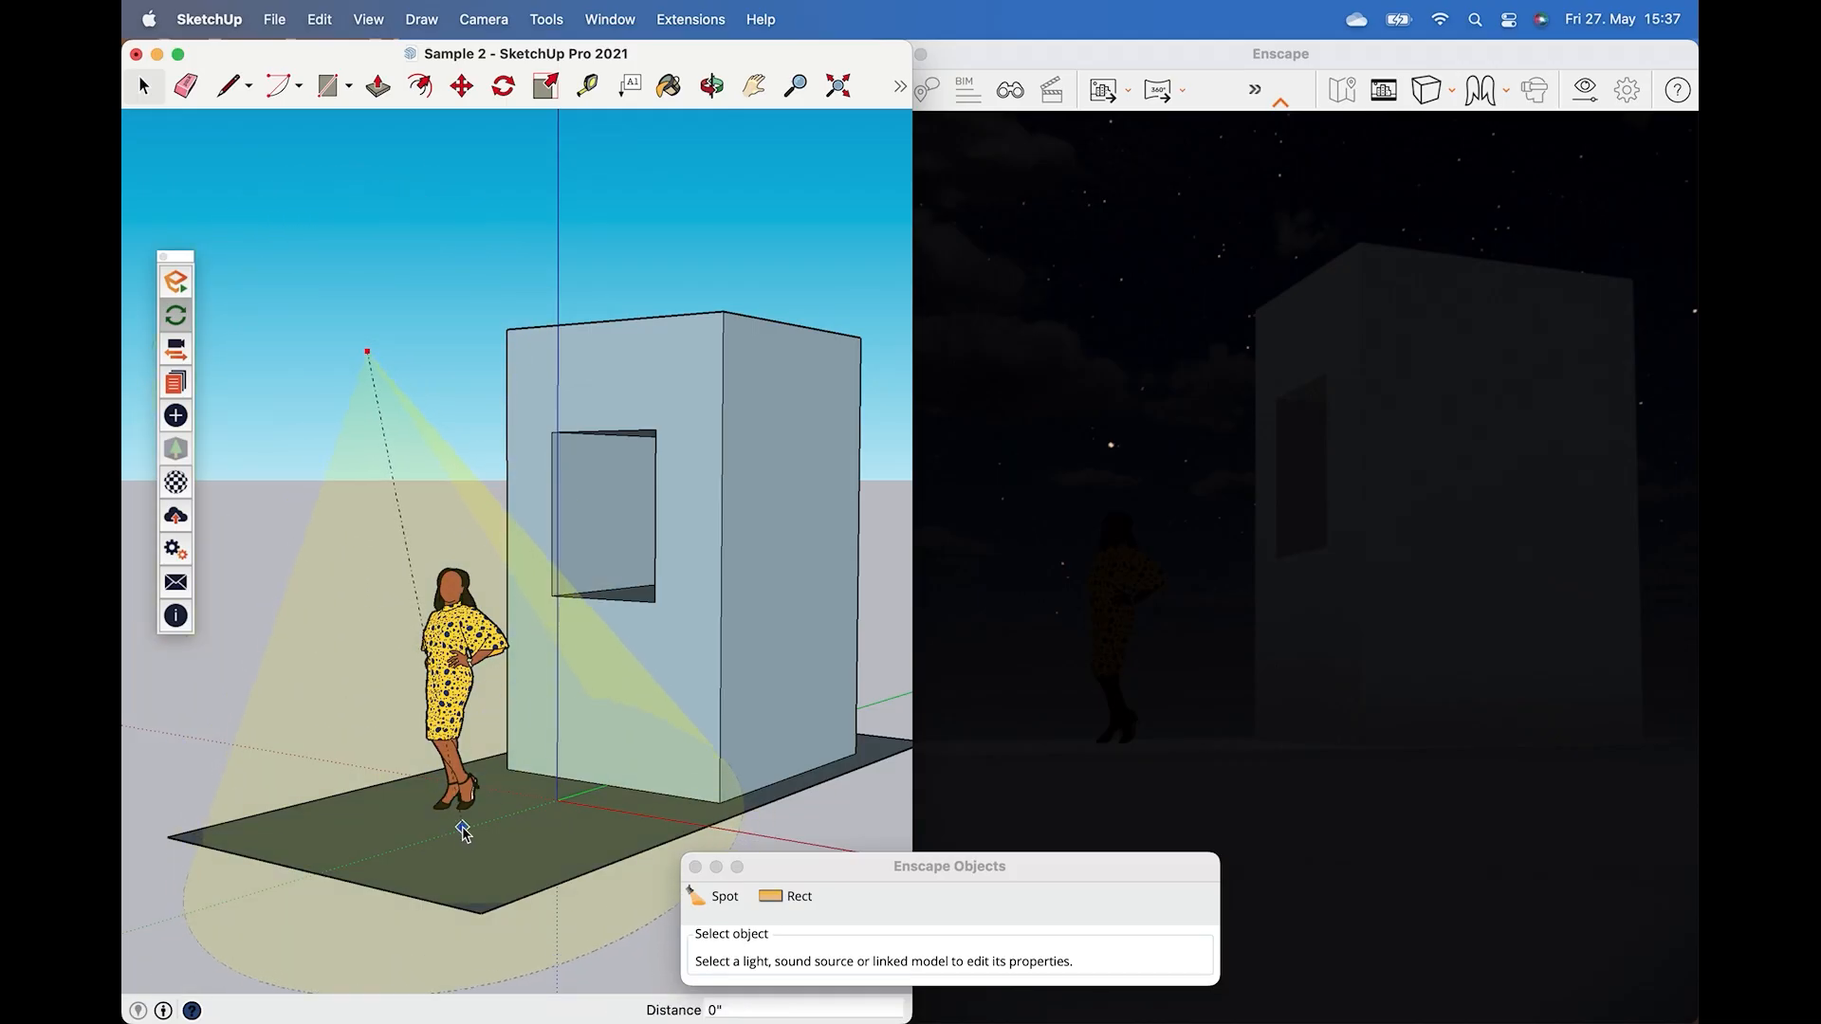
click(463, 827)
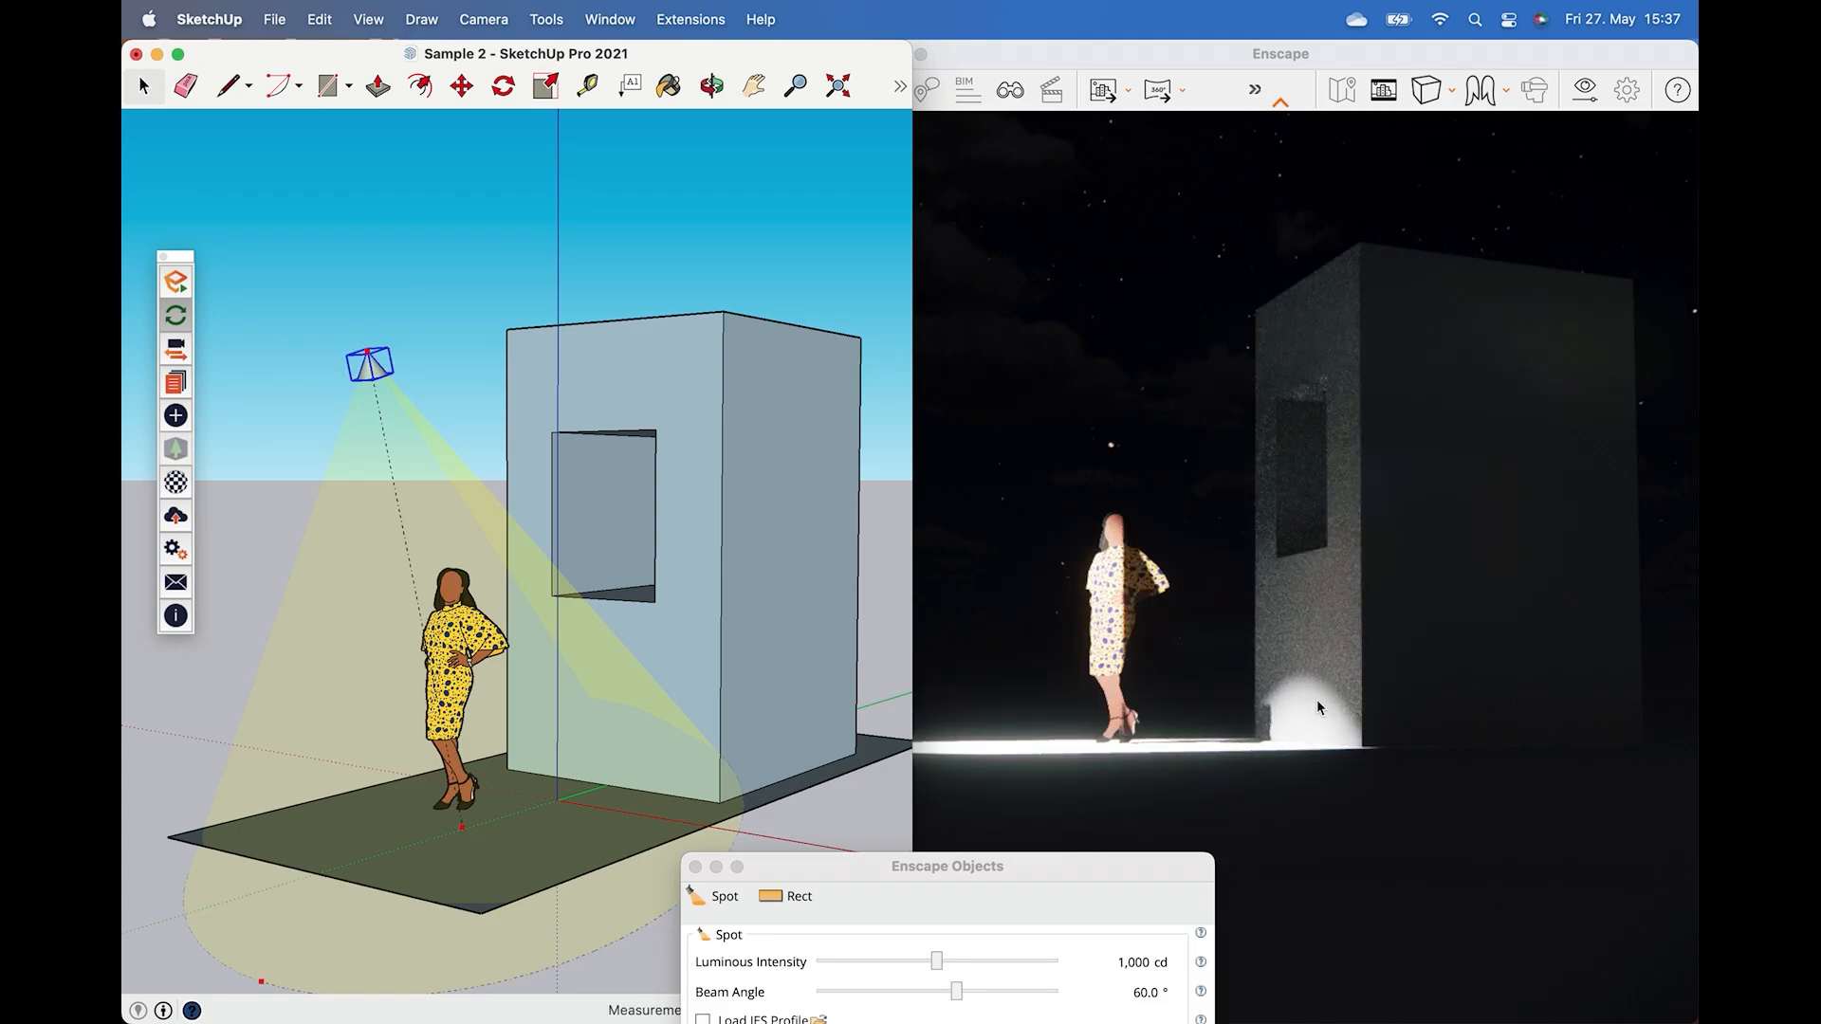
Place a spot light high above the box, aimed down at its base beside the figure.
click(1324, 567)
mouse_move(1324, 567)
right_down()
mouse_move(1422, 693)
mouse_move(1450, 678)
mouse_move(1432, 625)
mouse_move(1271, 578)
mouse_move(1366, 578)
right_up()
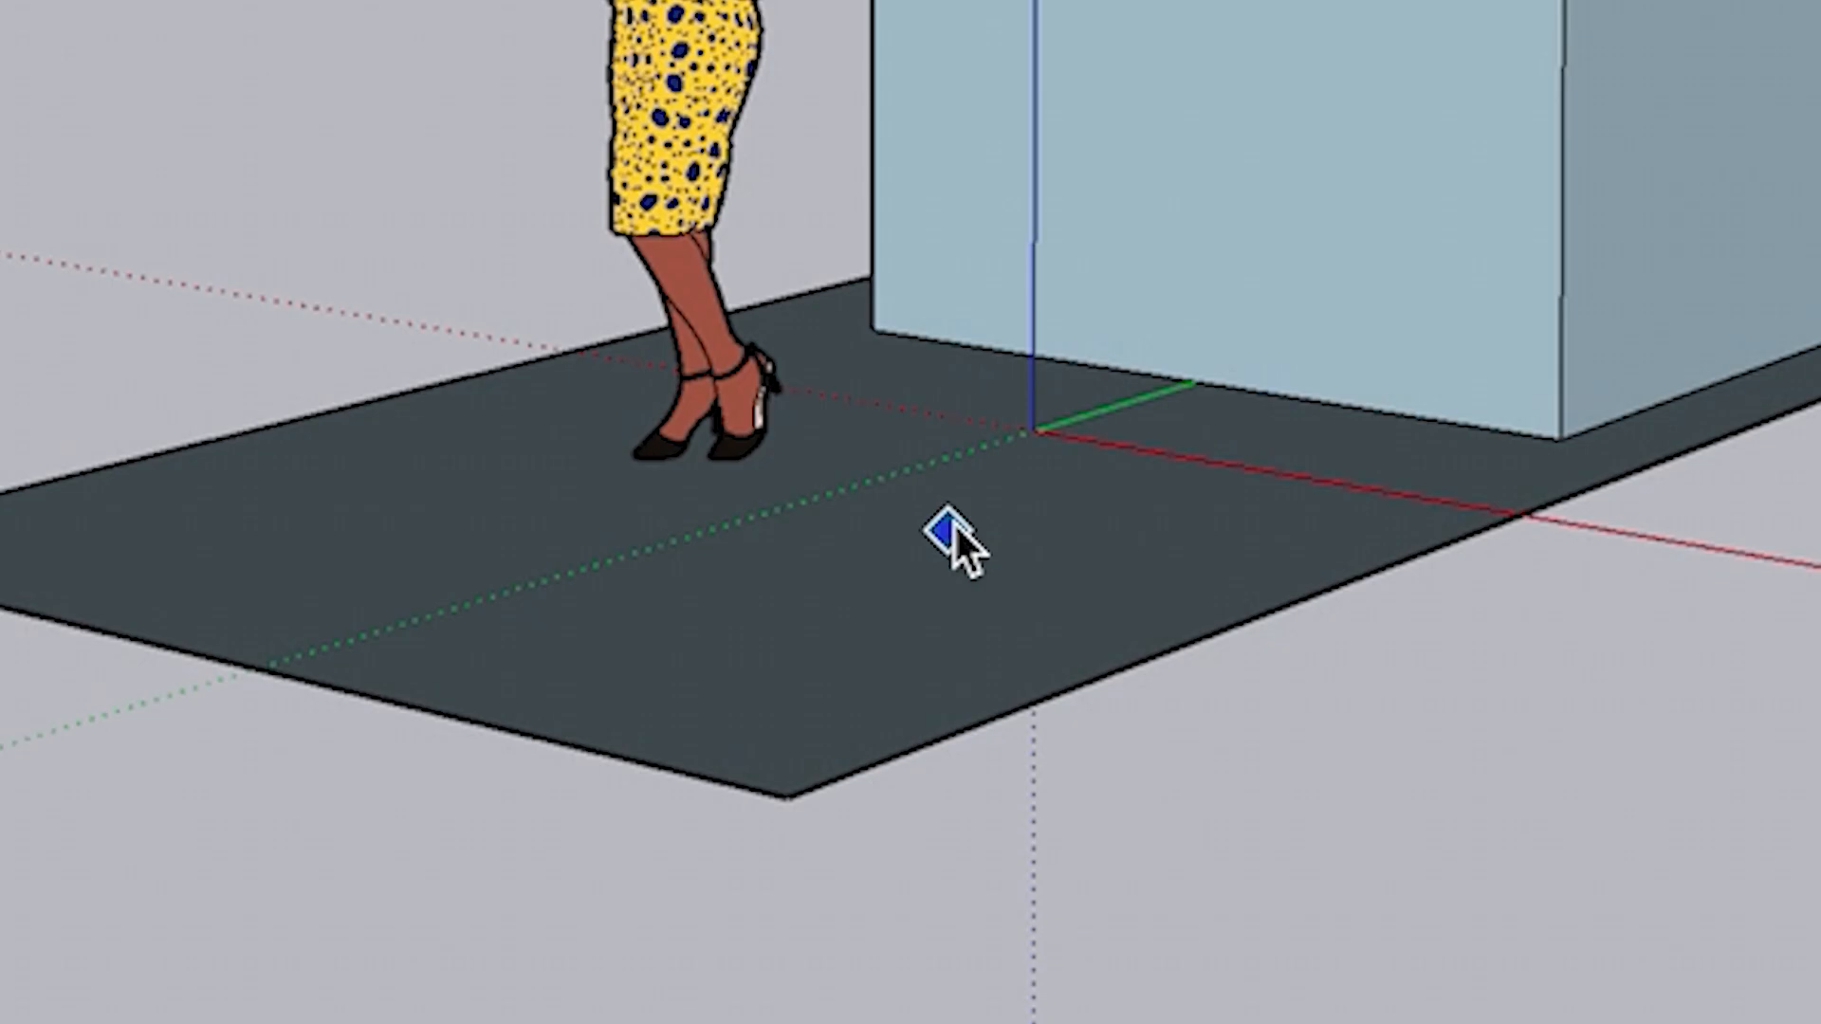
click(951, 524)
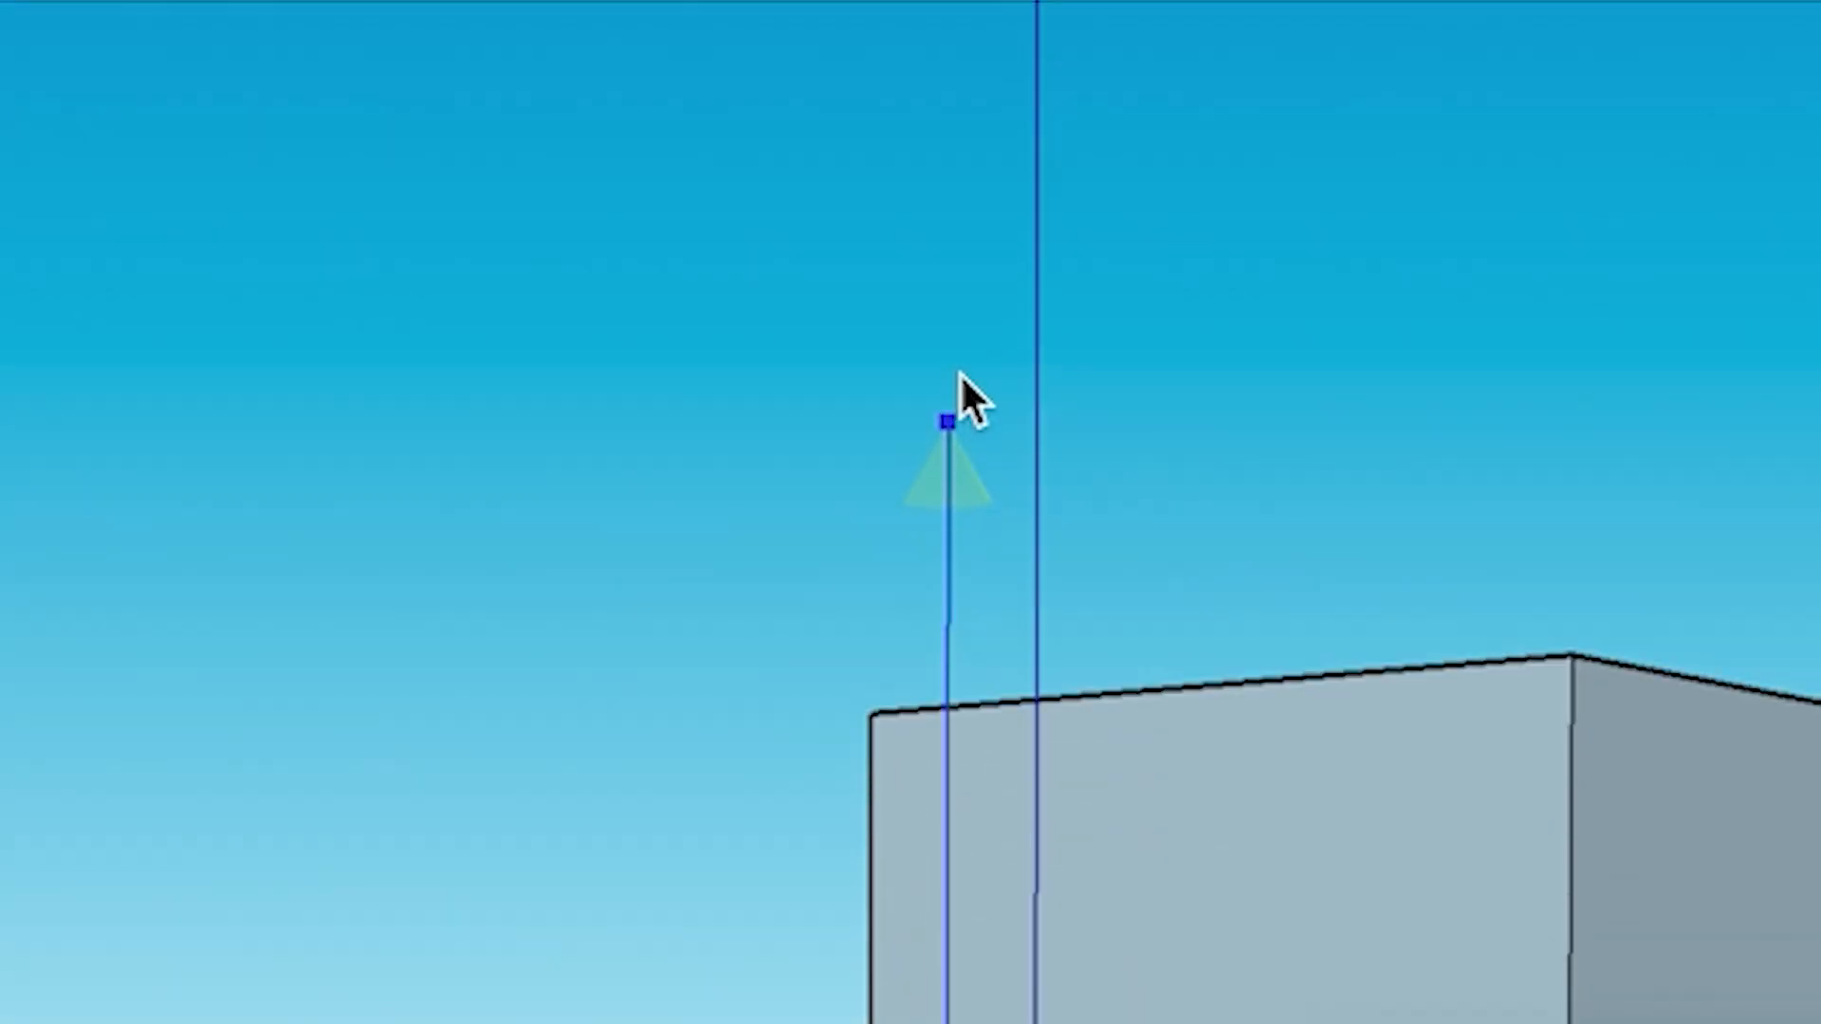
click(945, 313)
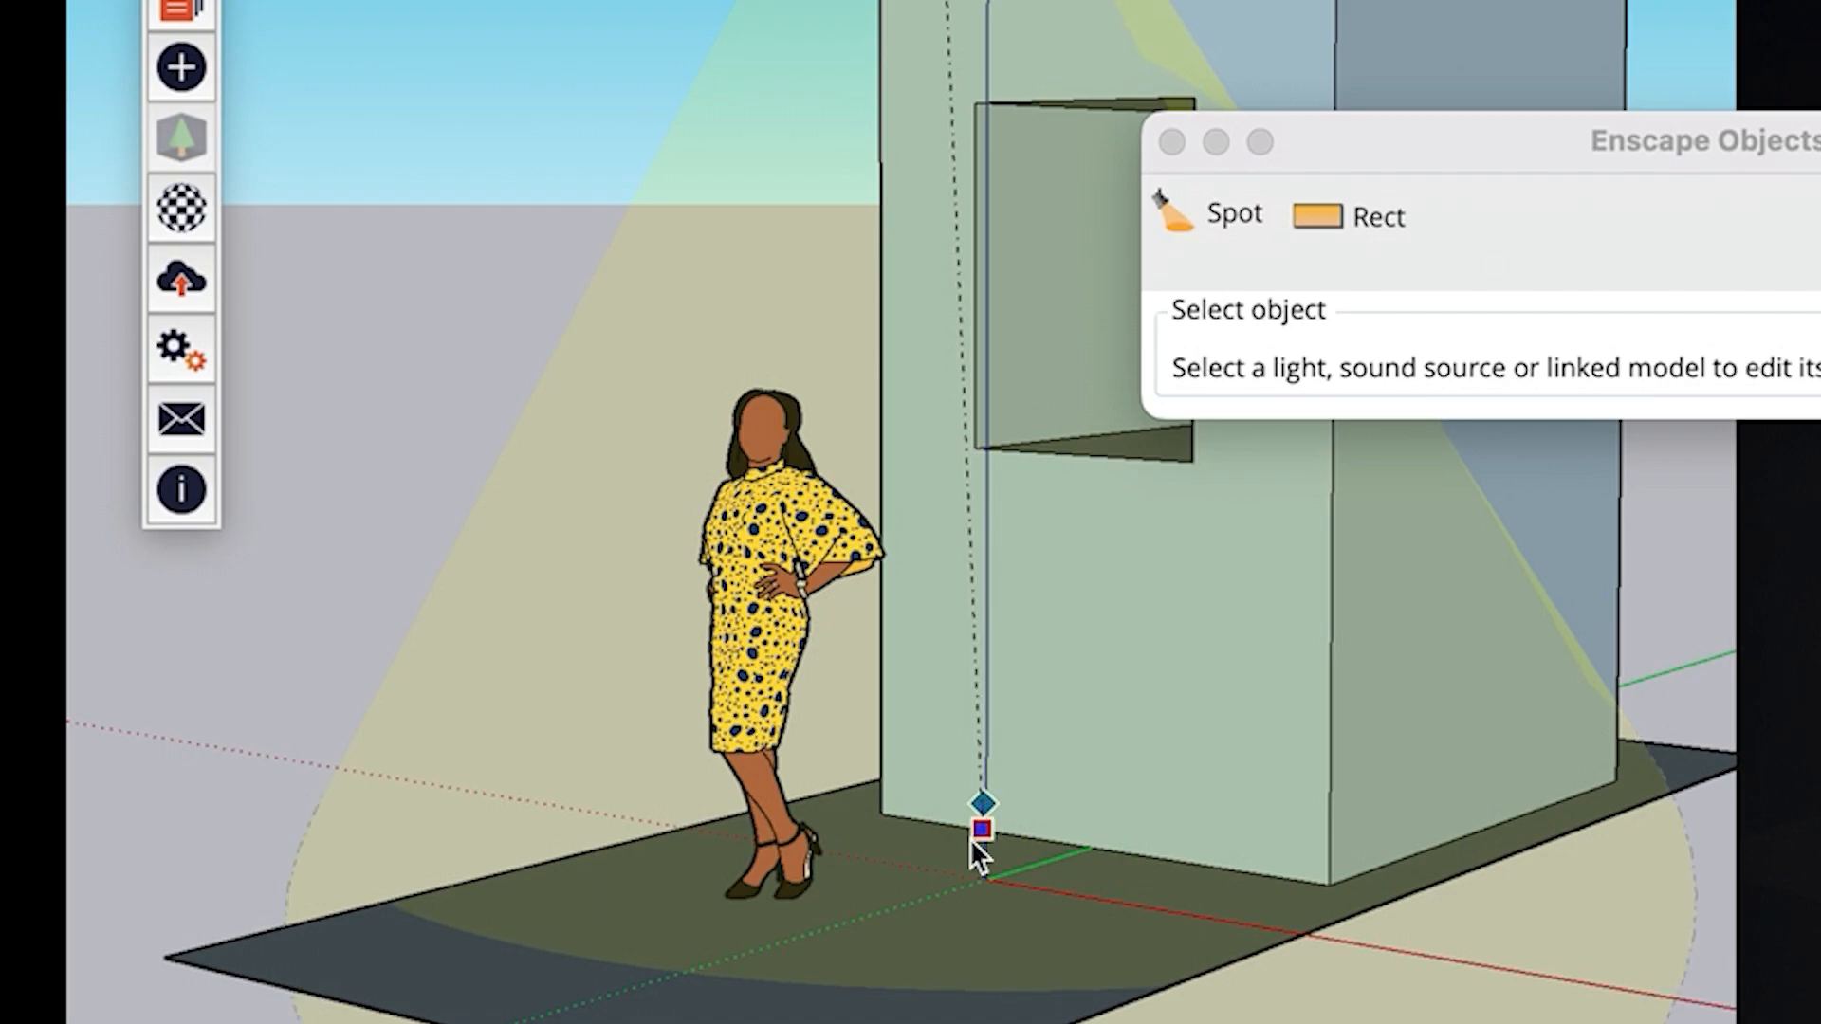
click(980, 831)
drag(1698, 187, 1293, 654)
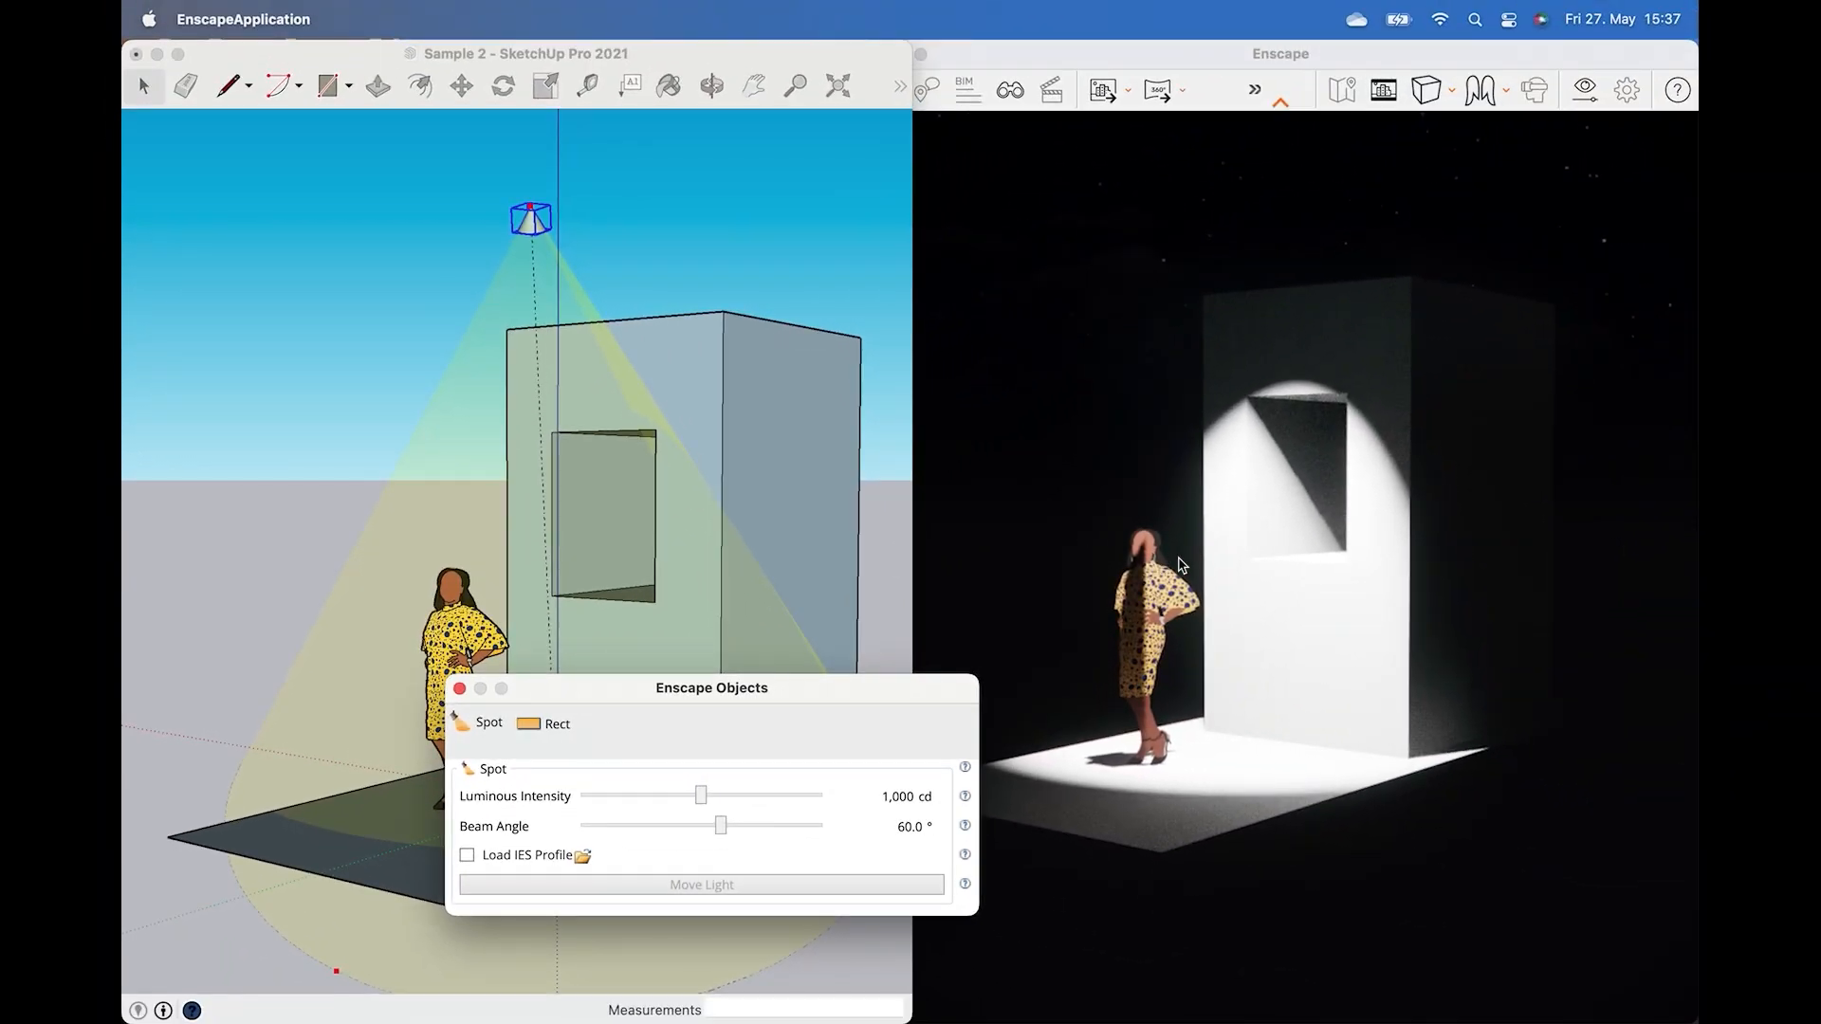
Place a spot light high on the living room wall, aimed down across the painting.
right_drag(1207, 558, 1209, 557)
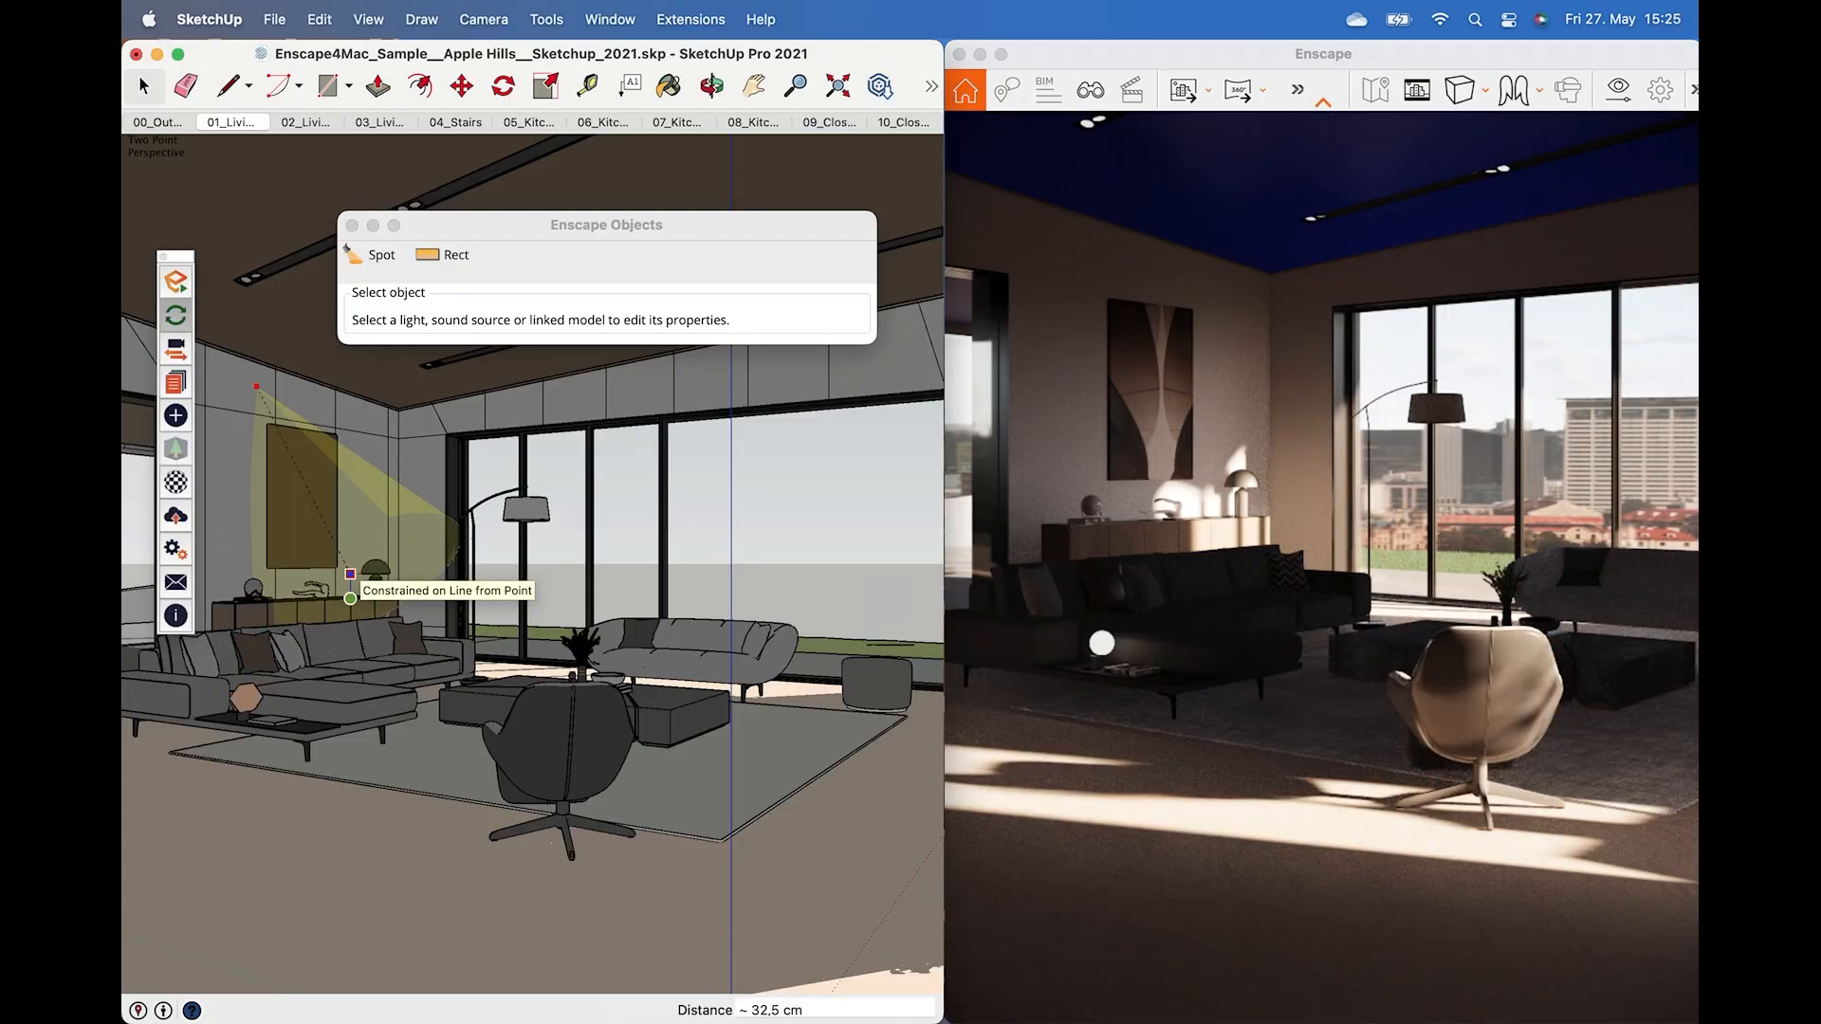
click(357, 588)
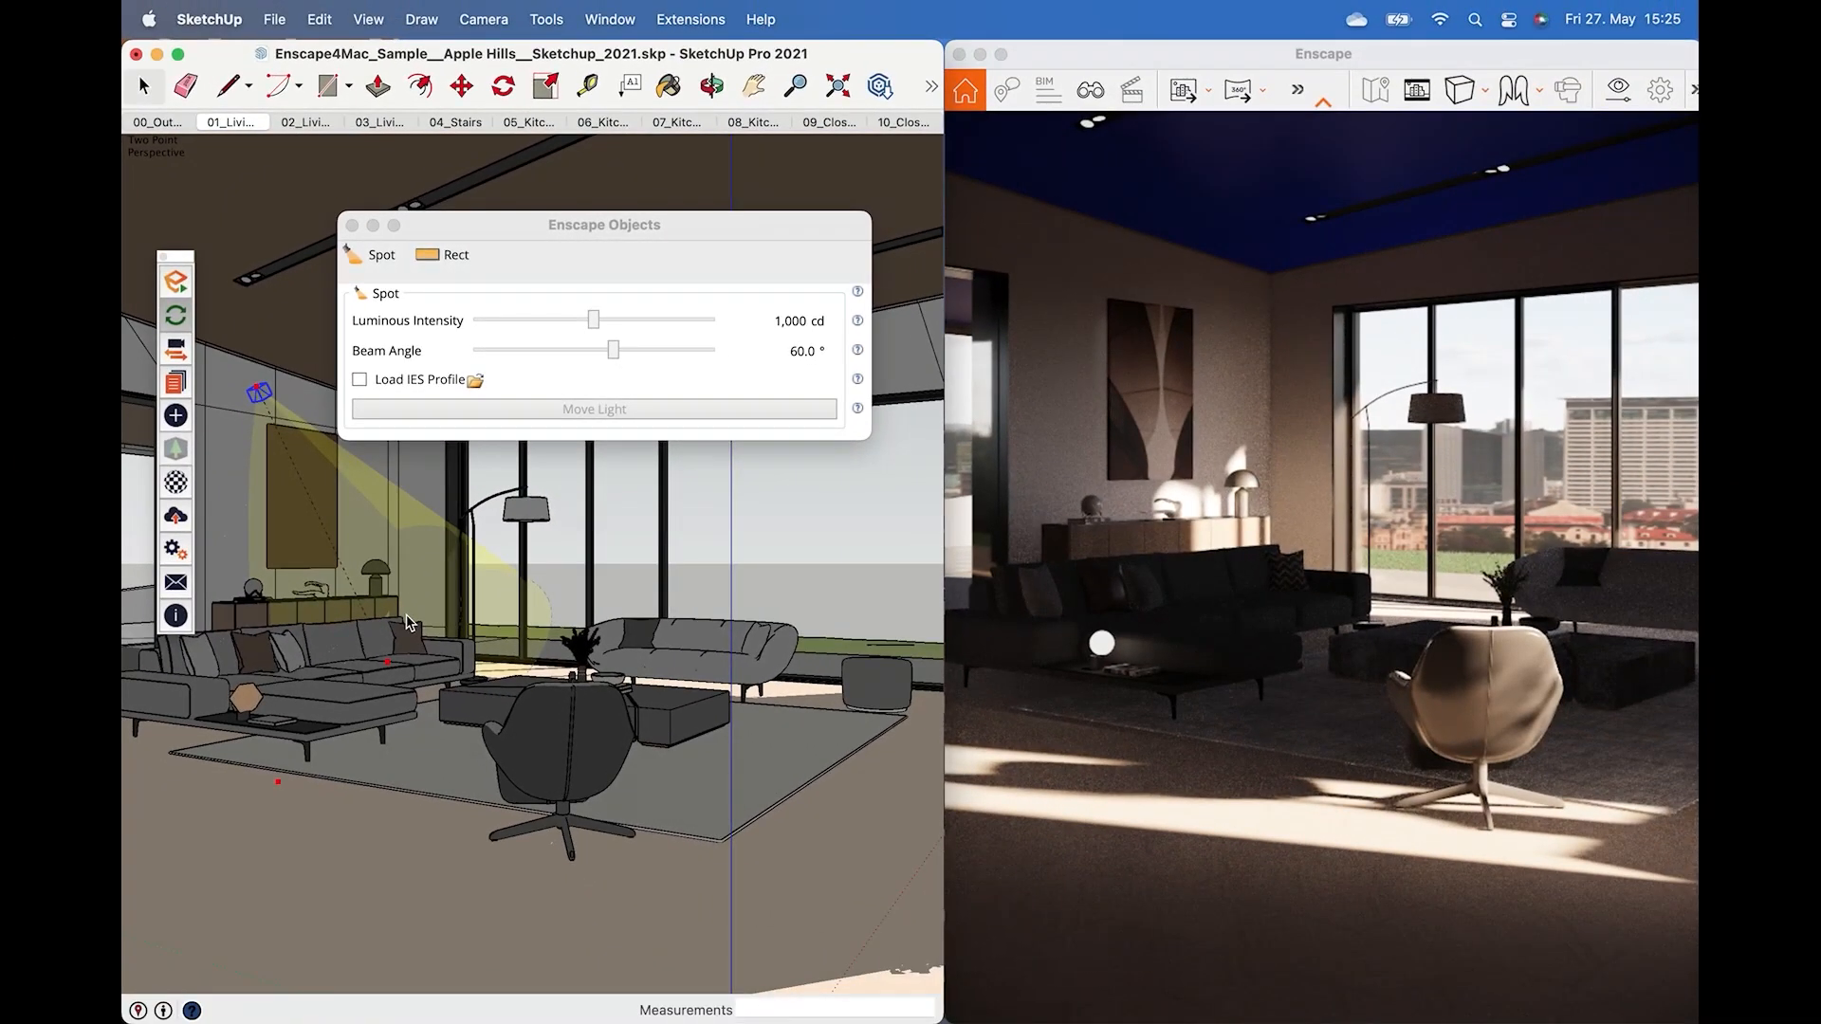
click(588, 250)
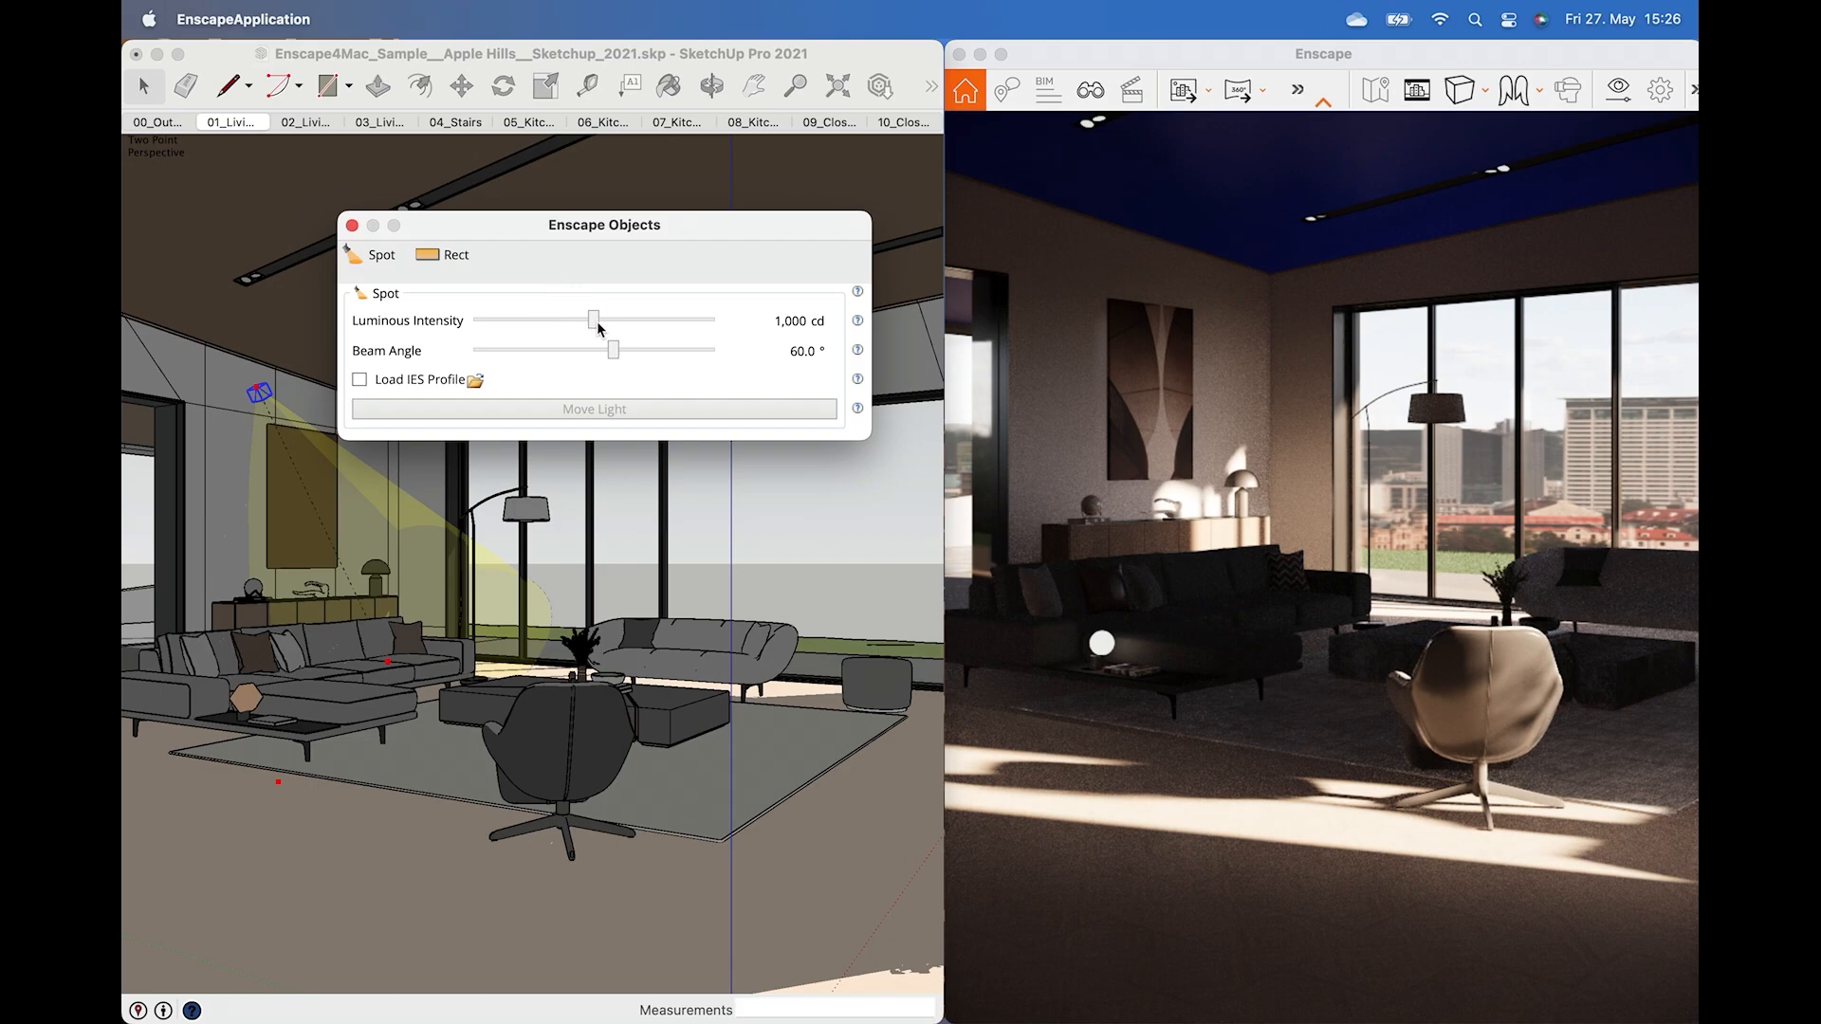
Raise the spot light's luminous intensity to 269,069 cd and adjust its beam angle.
drag(595, 321, 685, 338)
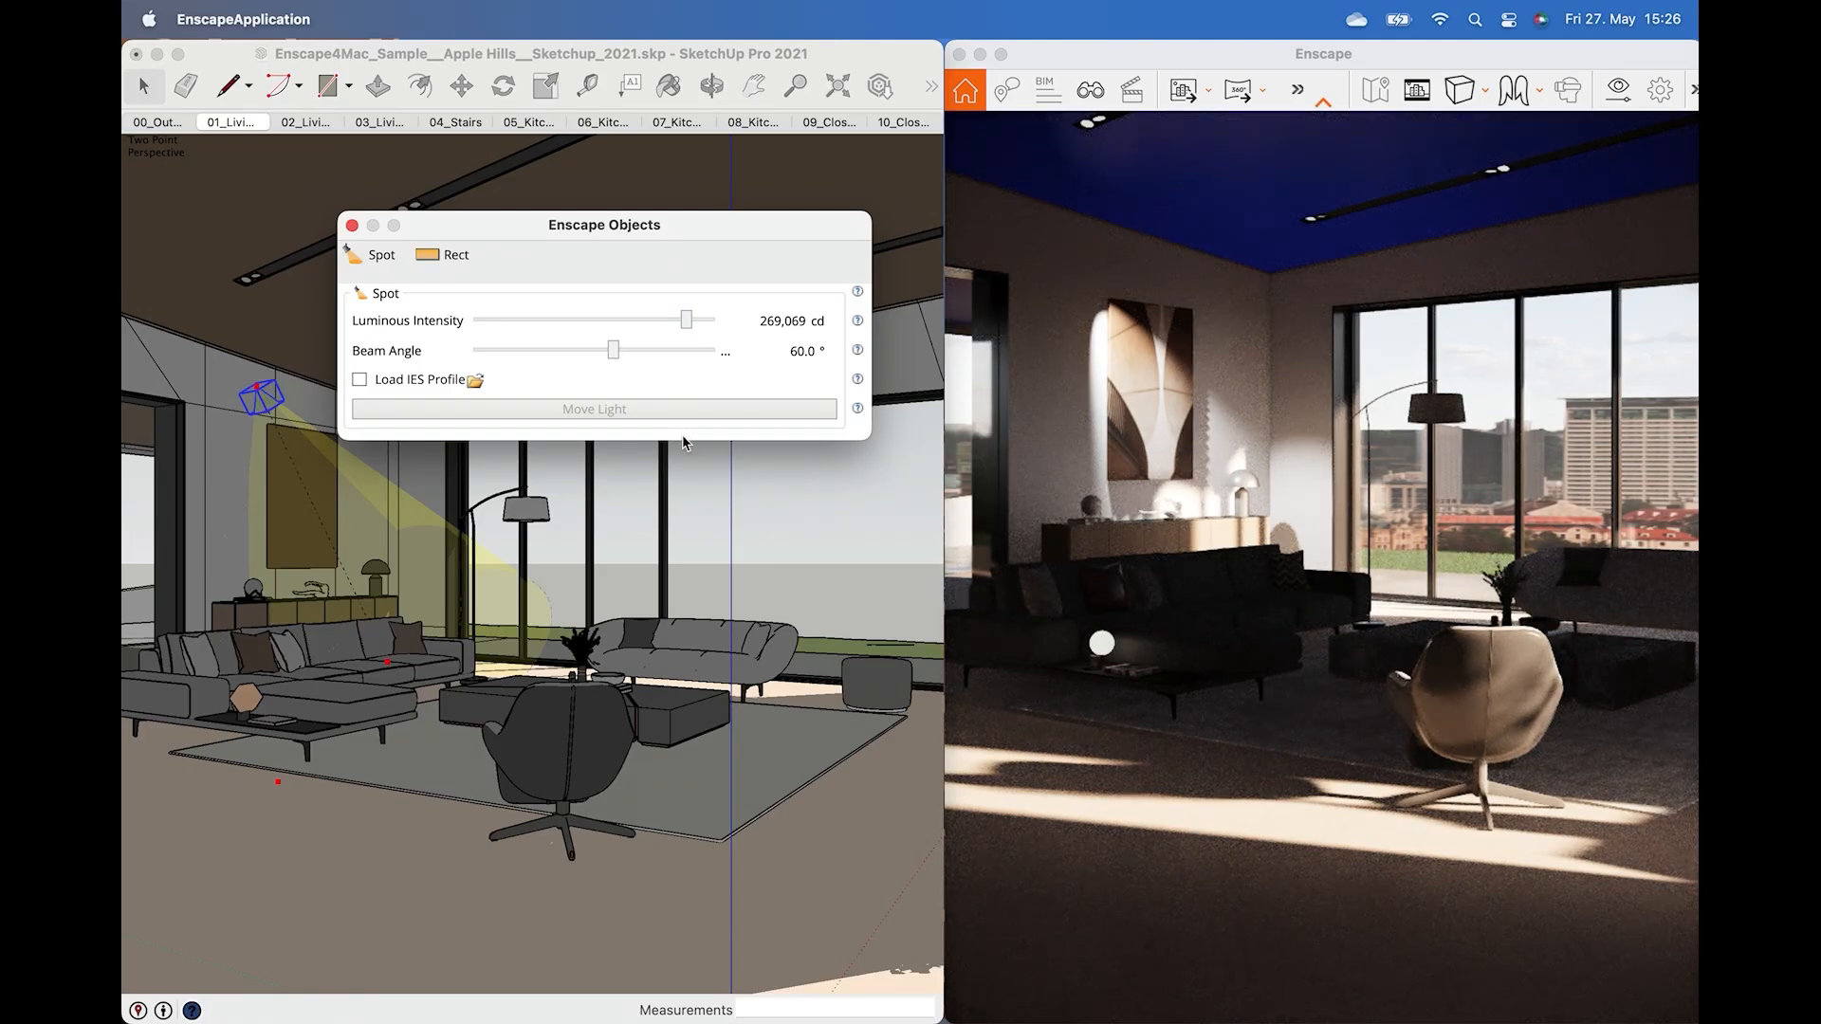
drag(614, 354, 709, 365)
mouse_move(710, 351)
mouse_down()
mouse_move(512, 349)
mouse_move(702, 352)
mouse_up()
Enable Load IES Profile and load the downloaded .ies file from Downloads for the spot light.
click(359, 383)
click(569, 334)
click(754, 252)
double_click(754, 254)
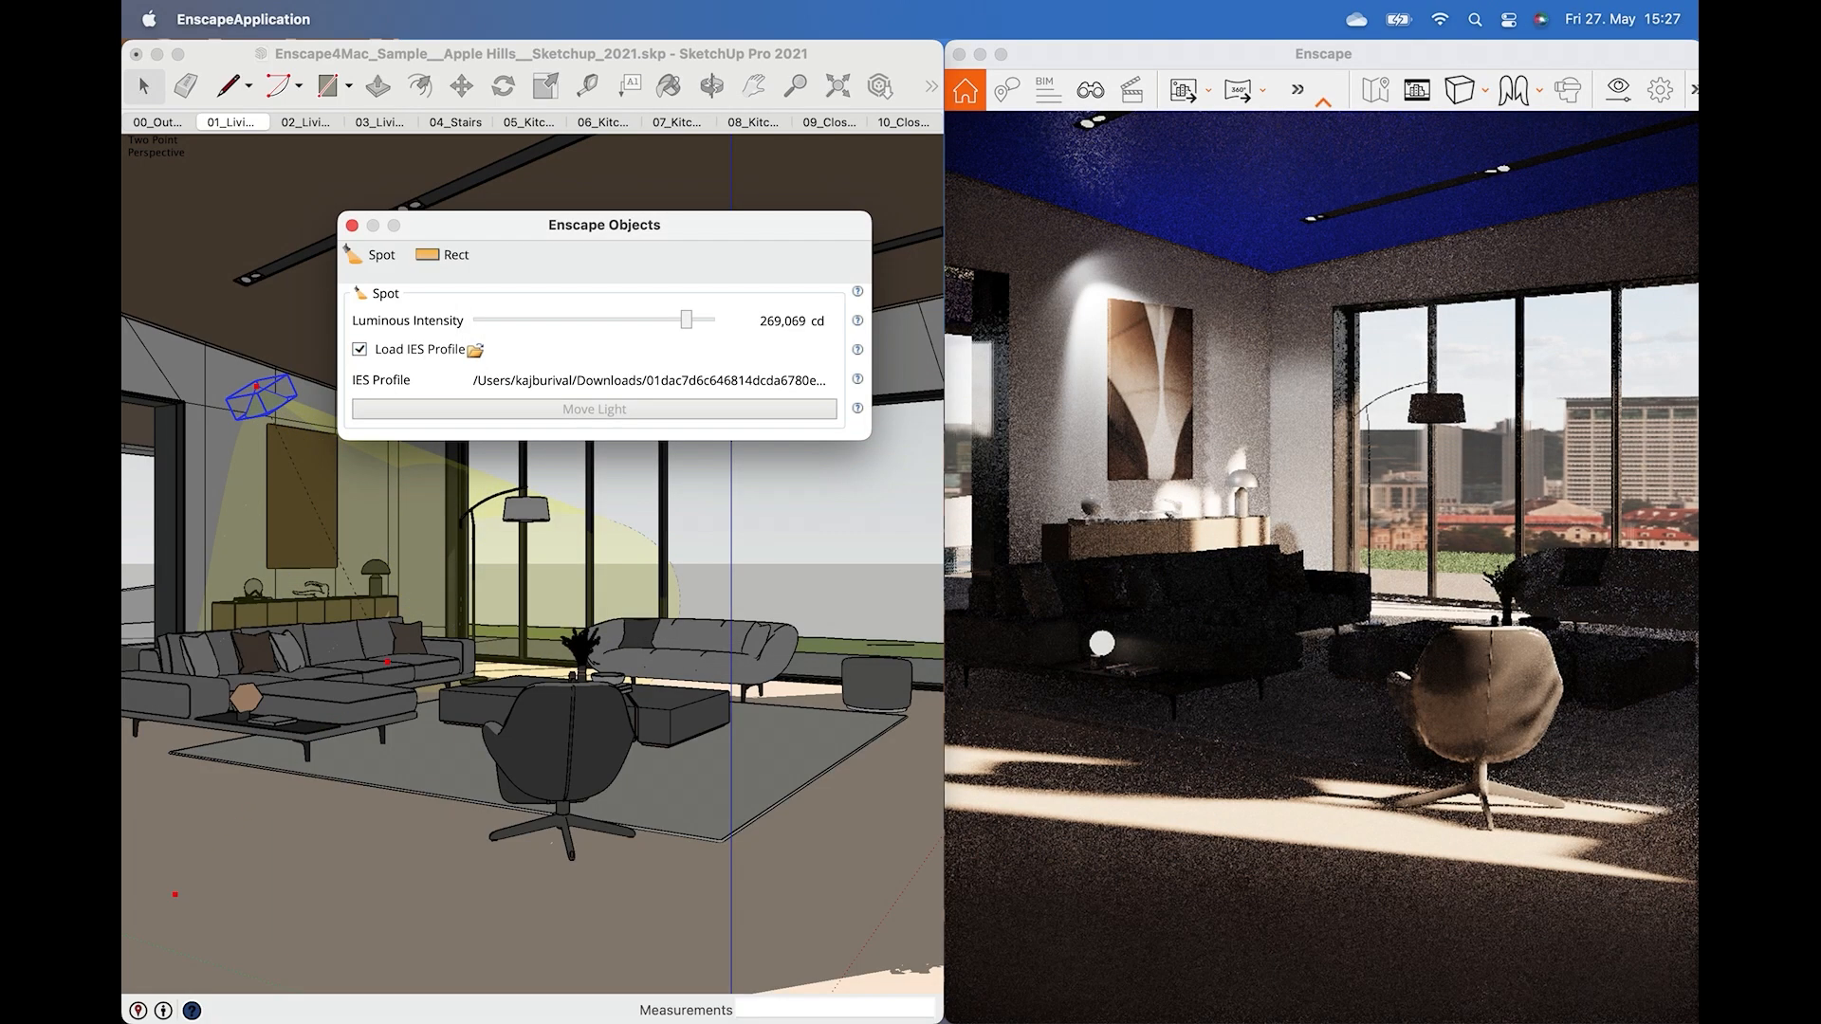
Apply a light green colour from the Colors collection to the spot light.
click(825, 512)
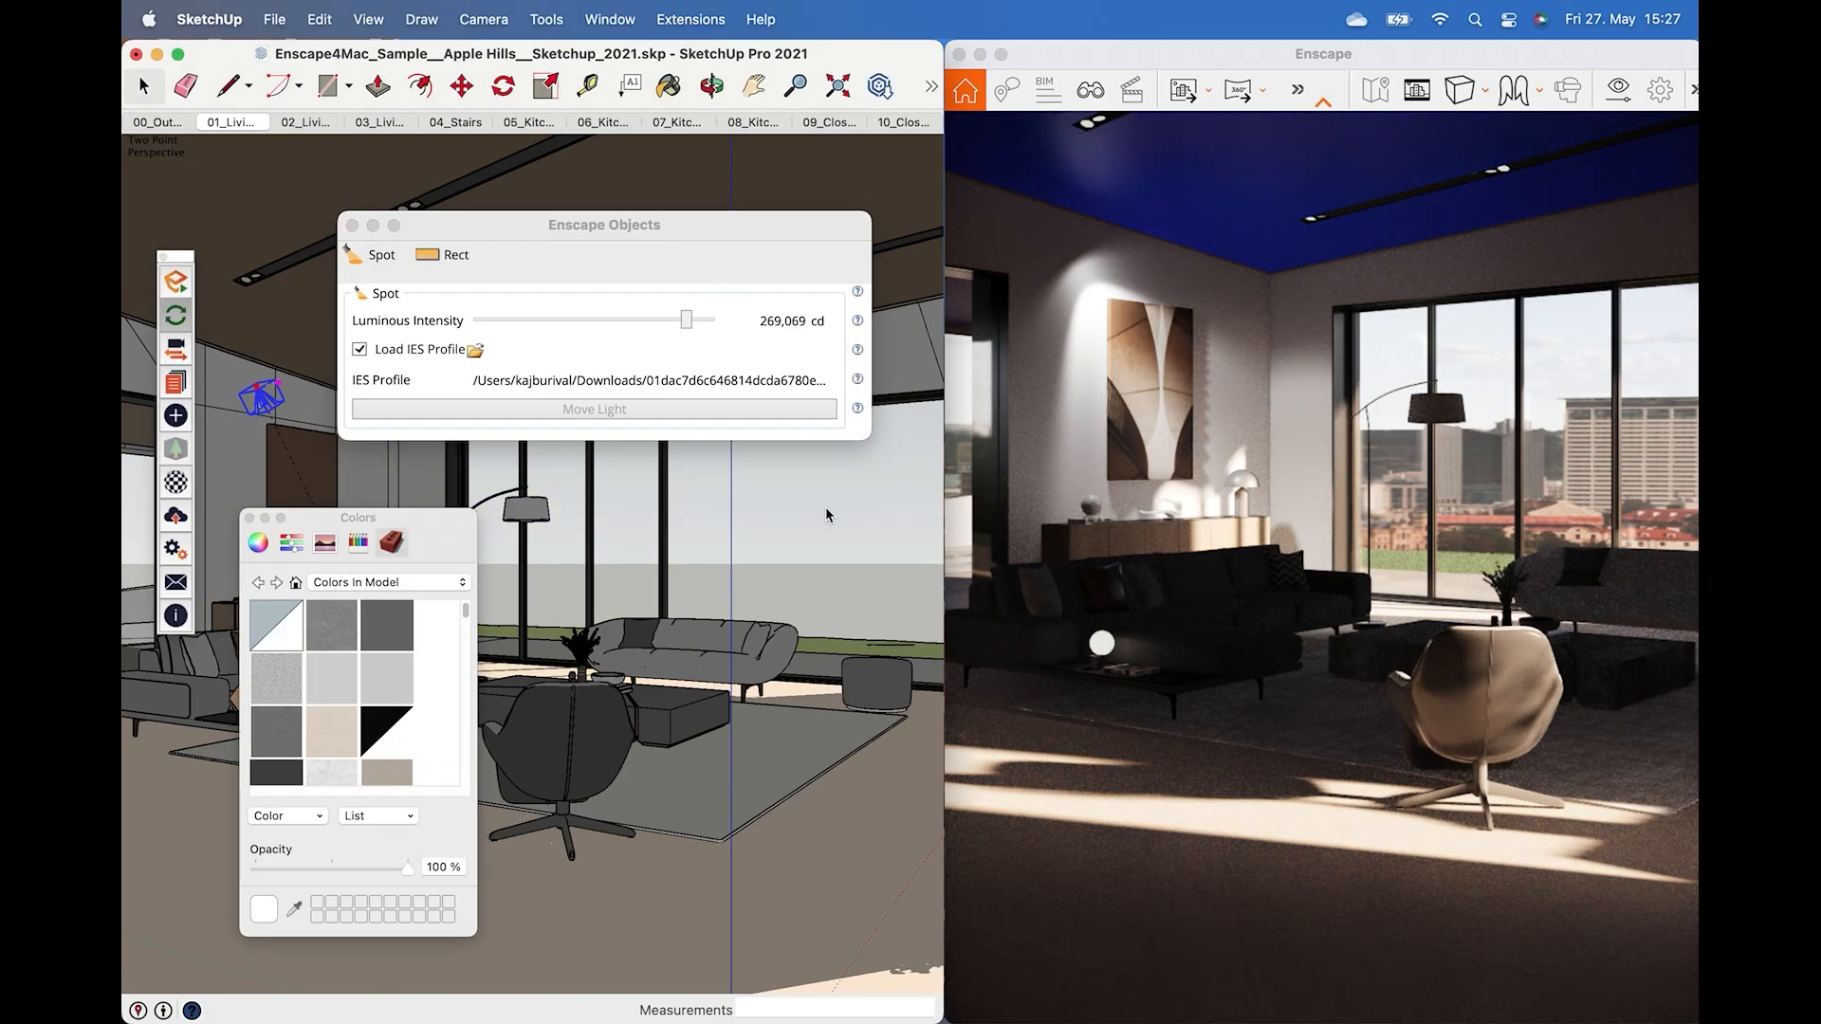
drag(377, 522, 767, 552)
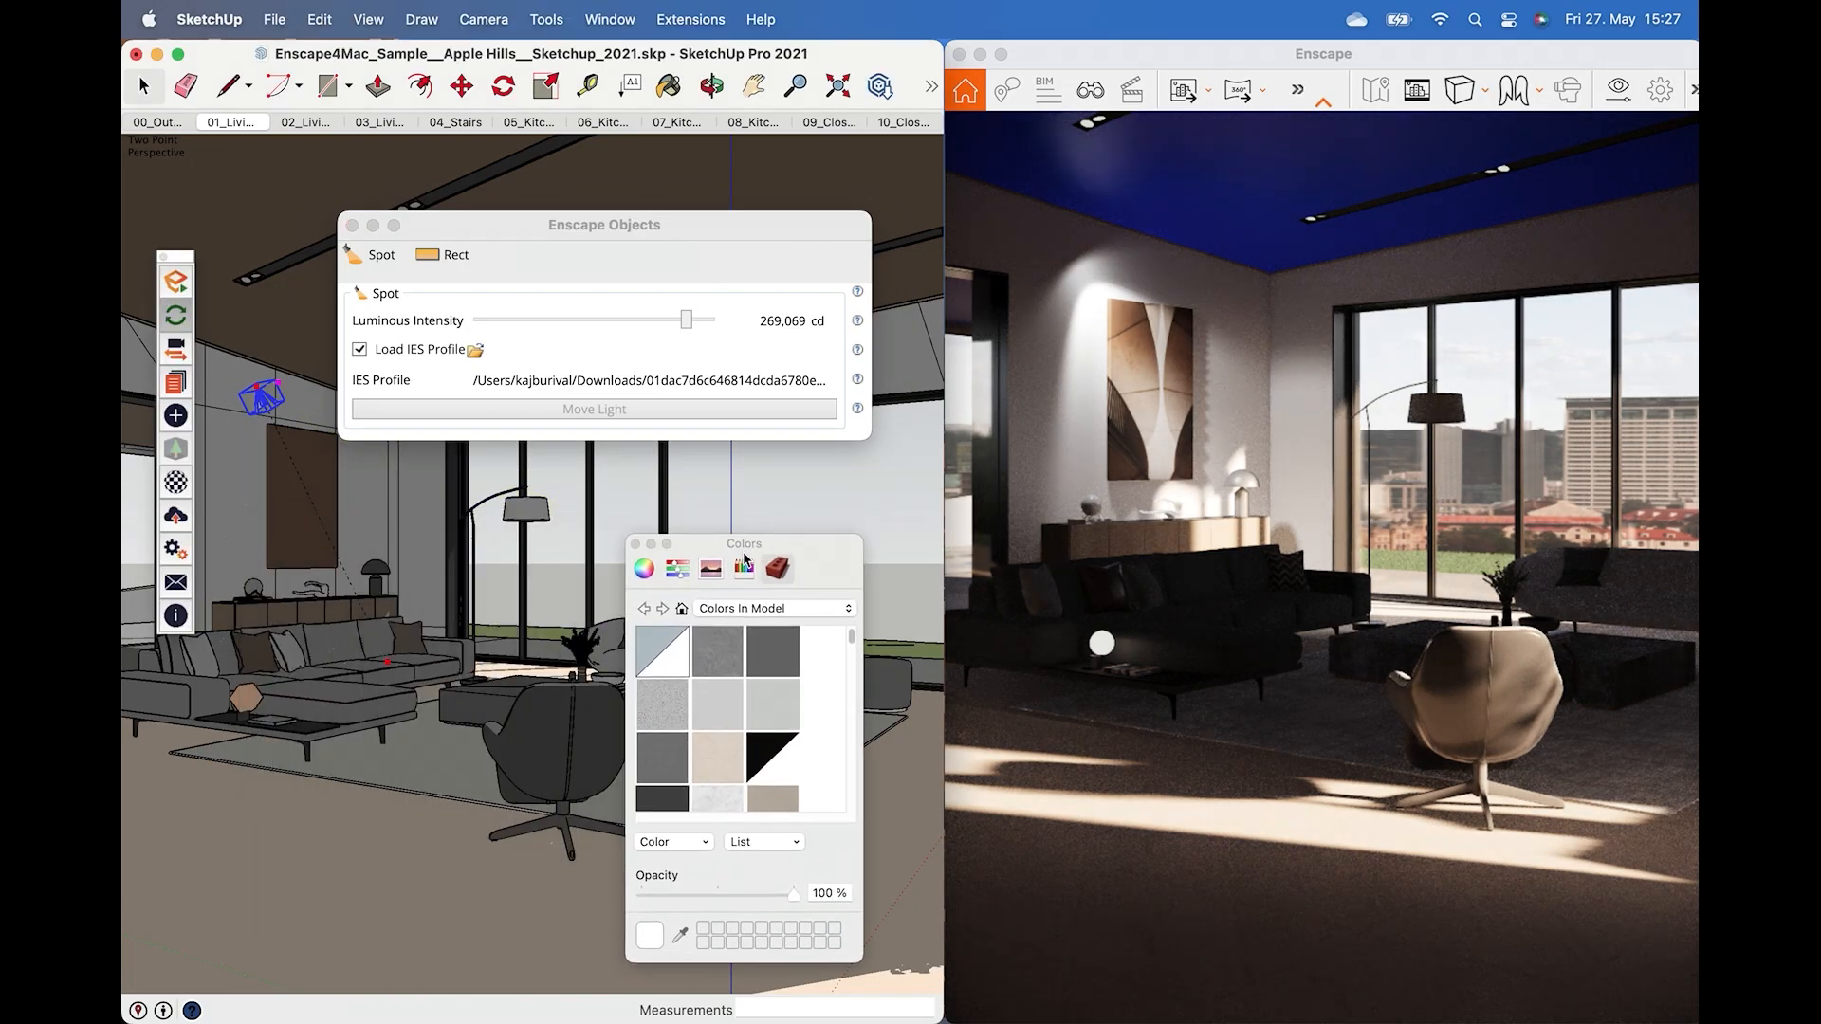
click(743, 608)
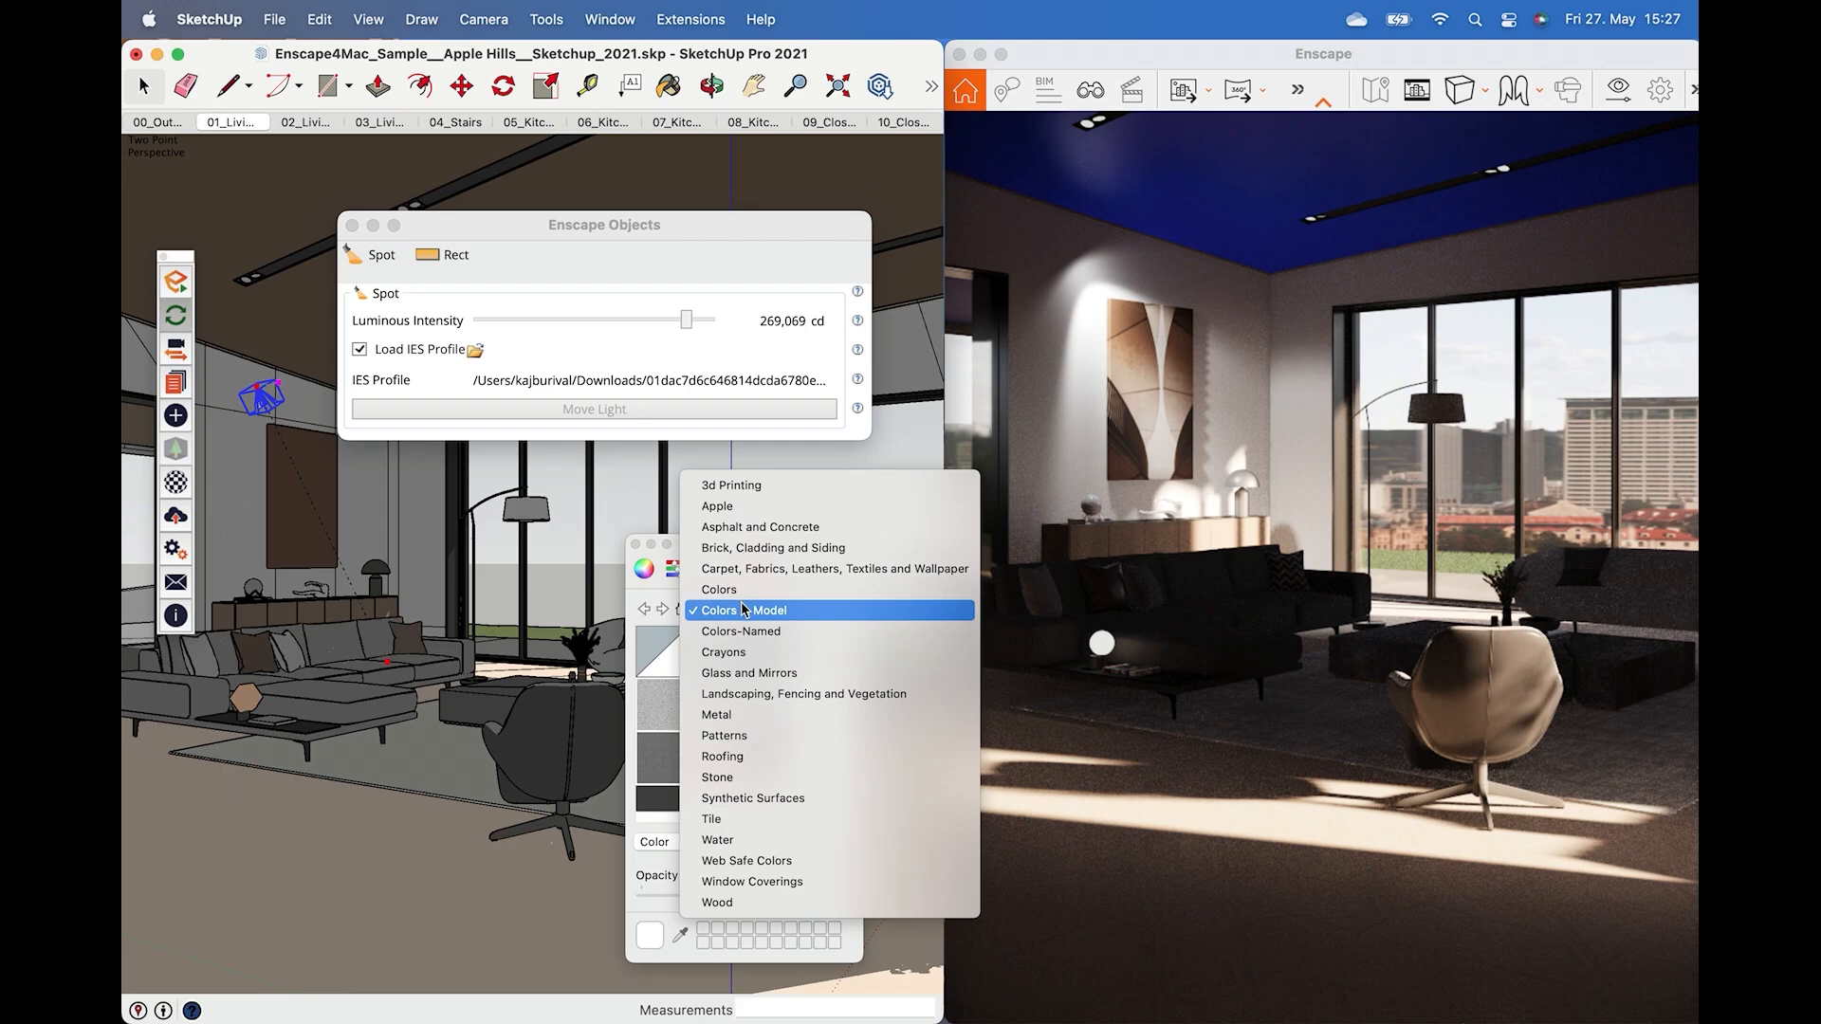
click(721, 588)
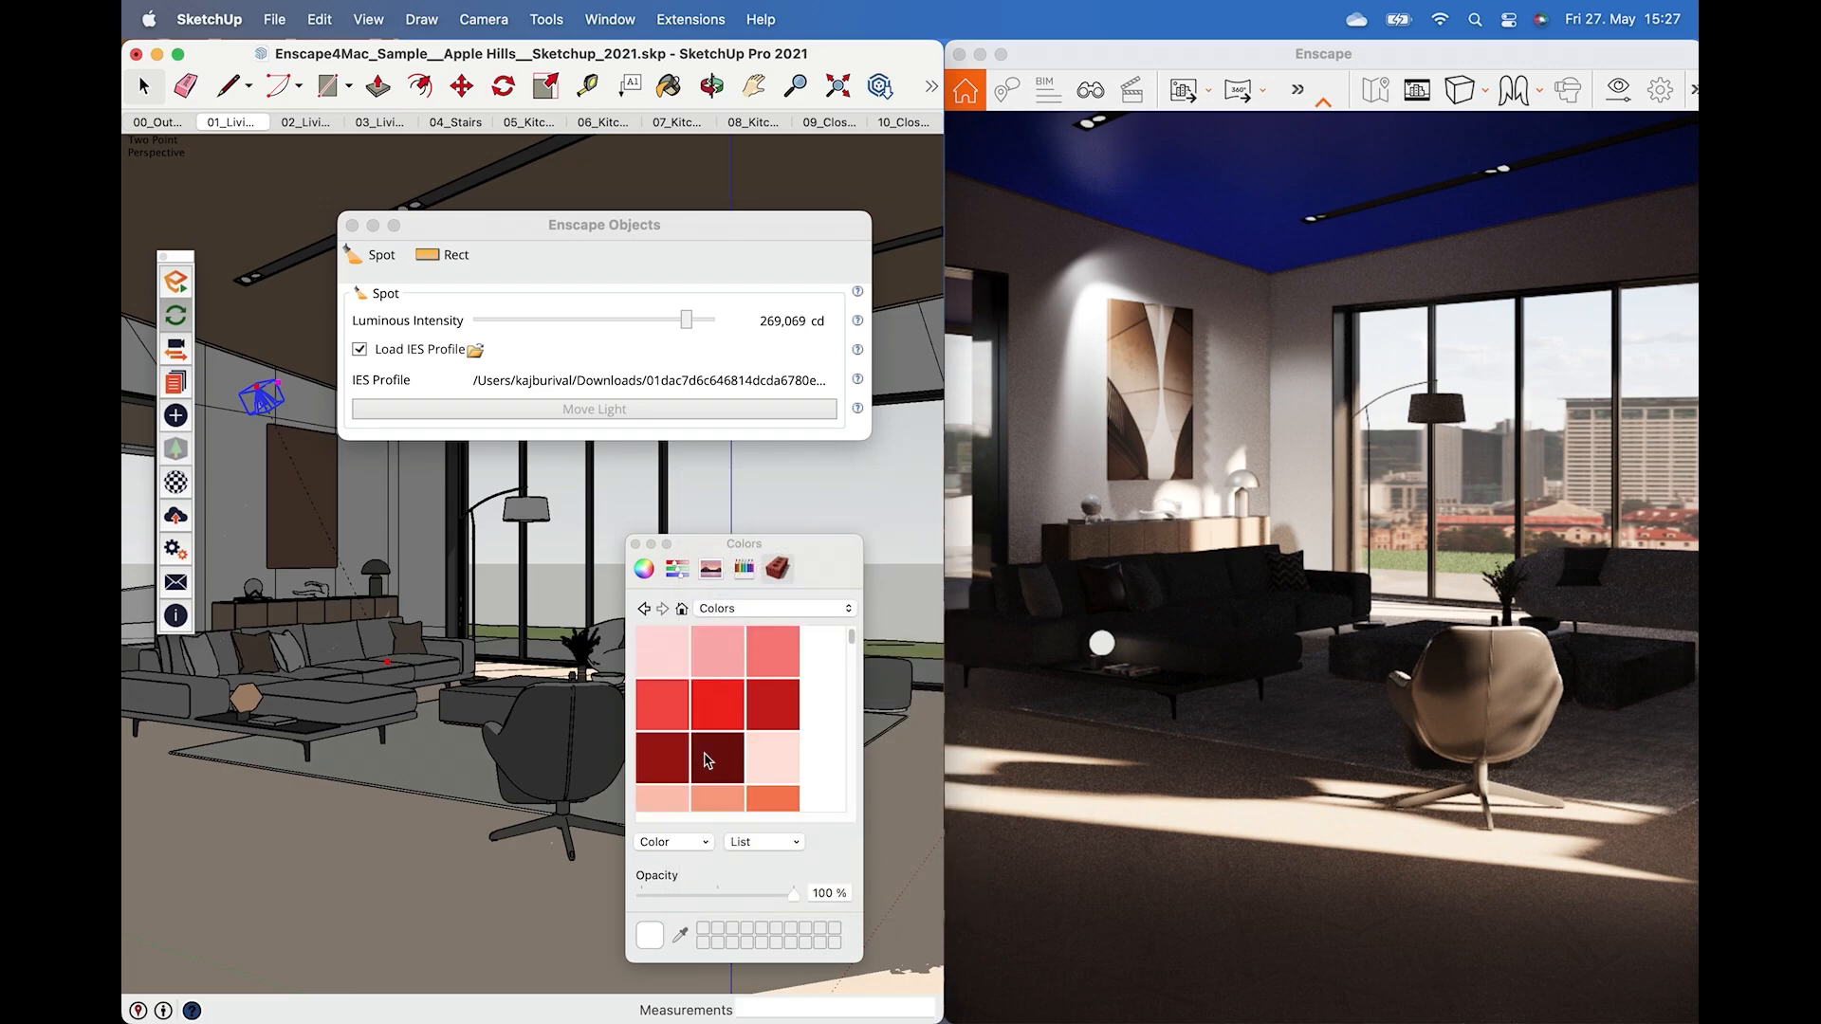
scroll(706, 758, down, 5)
click(766, 738)
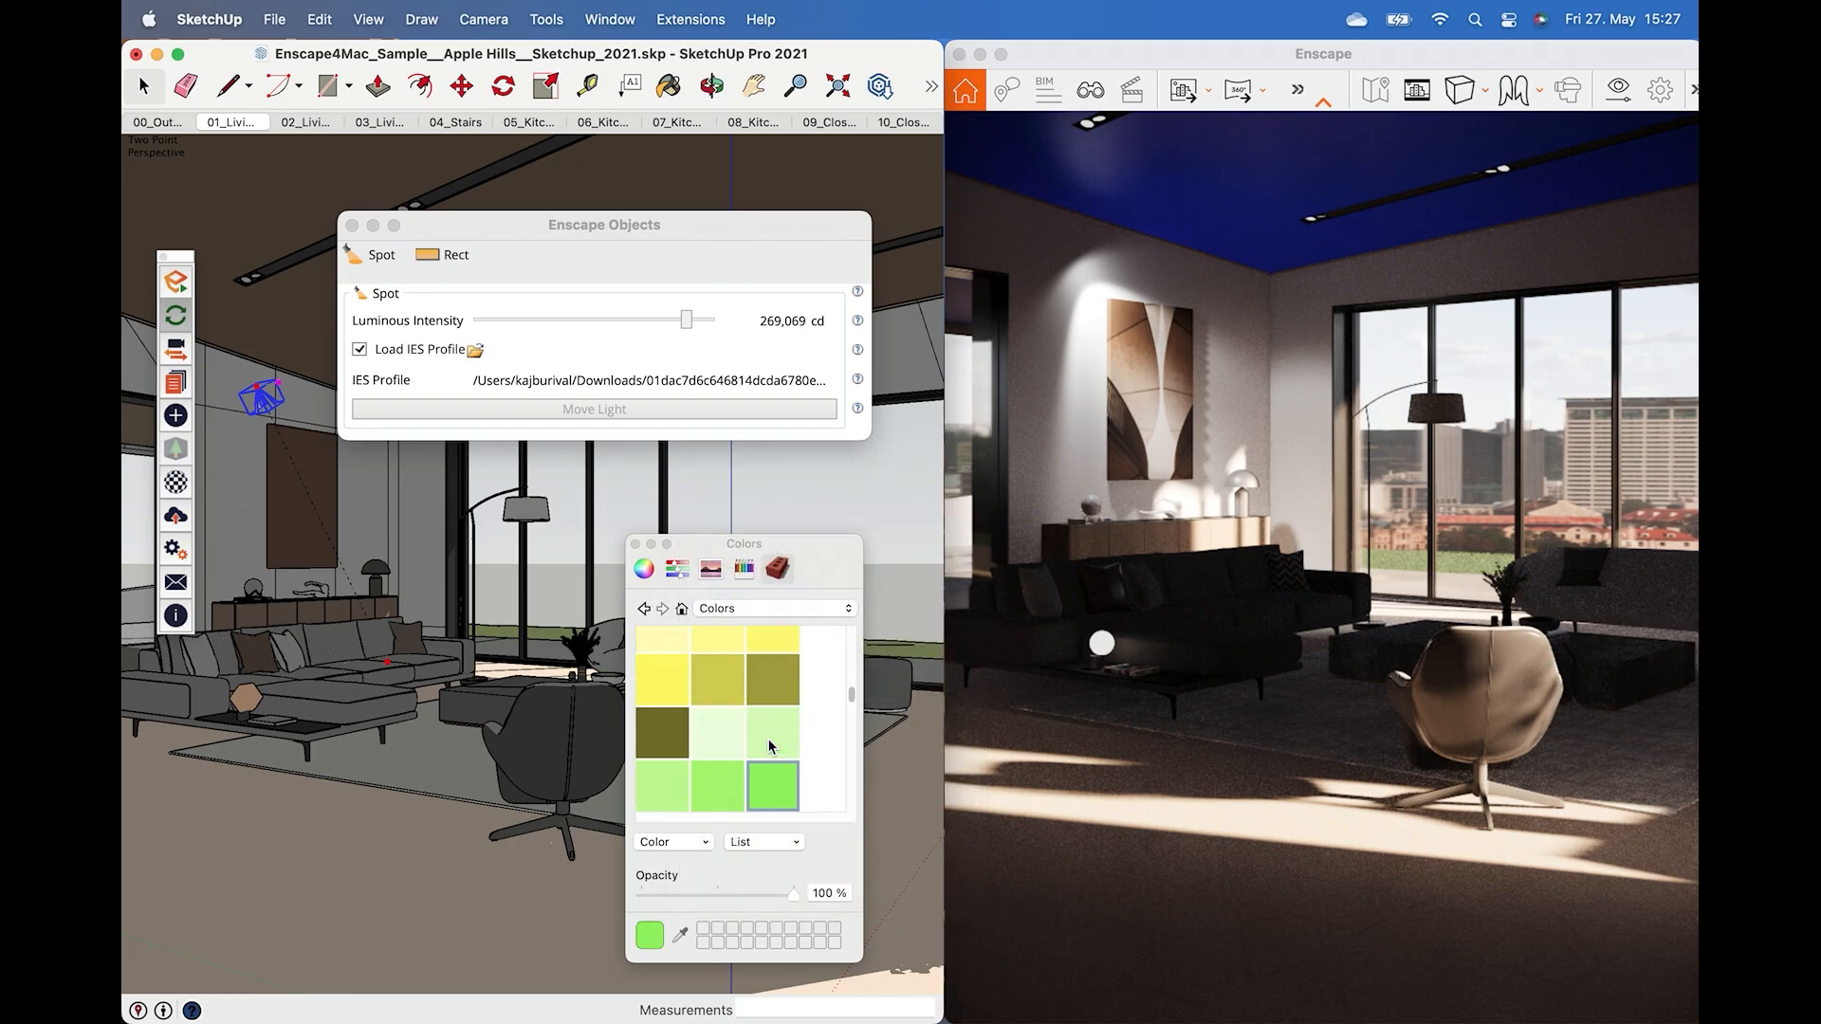
click(264, 393)
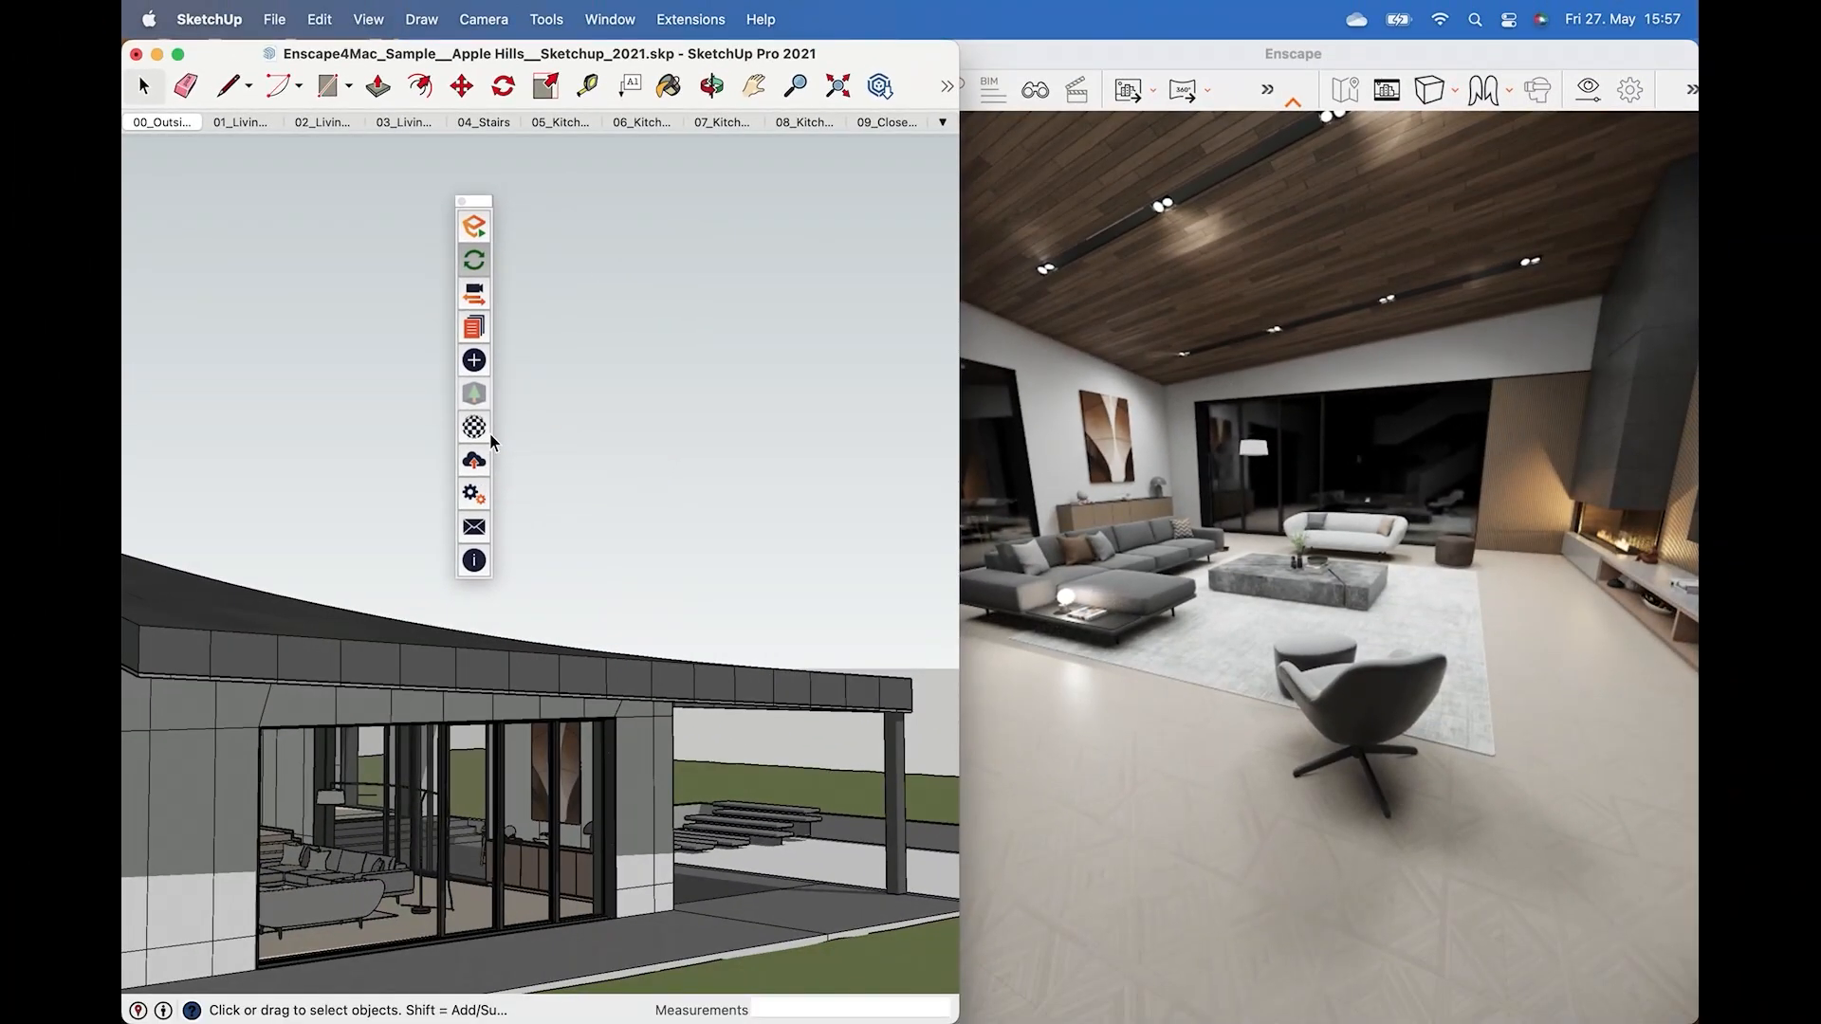
Open Enscape Materials and select the 00_Parquet material.
click(486, 431)
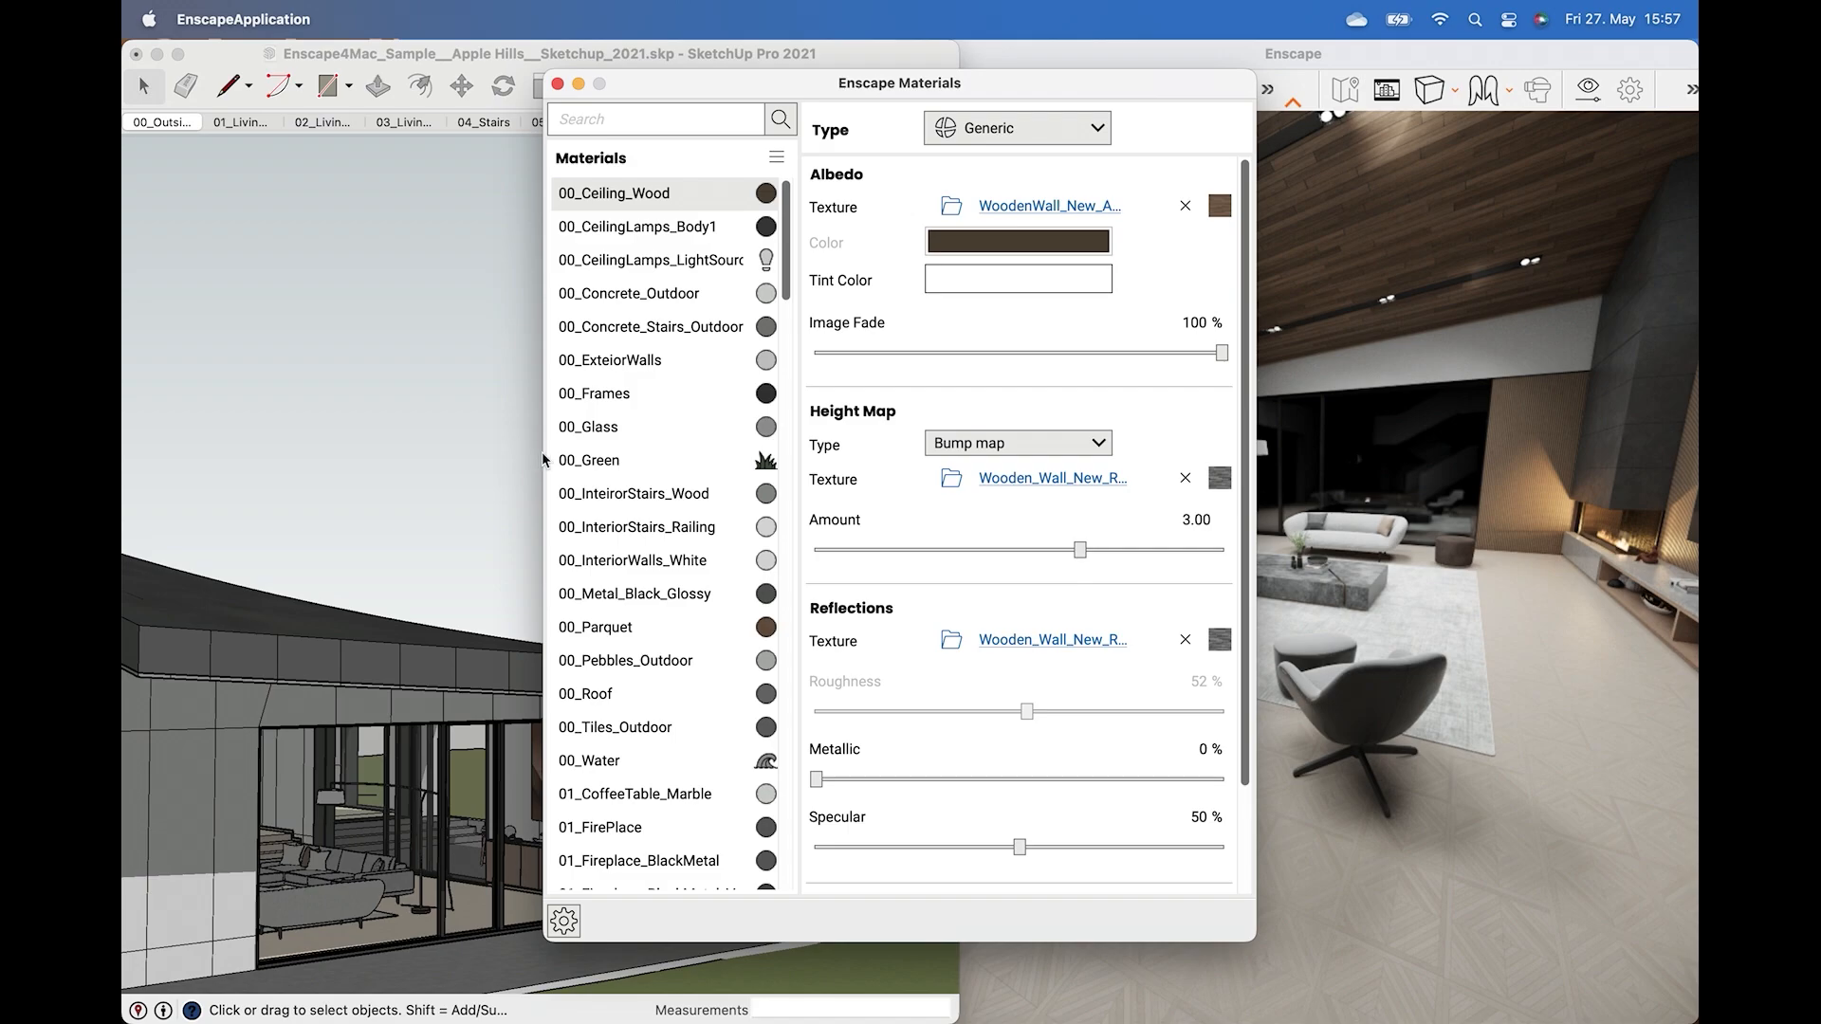
drag(869, 90, 694, 135)
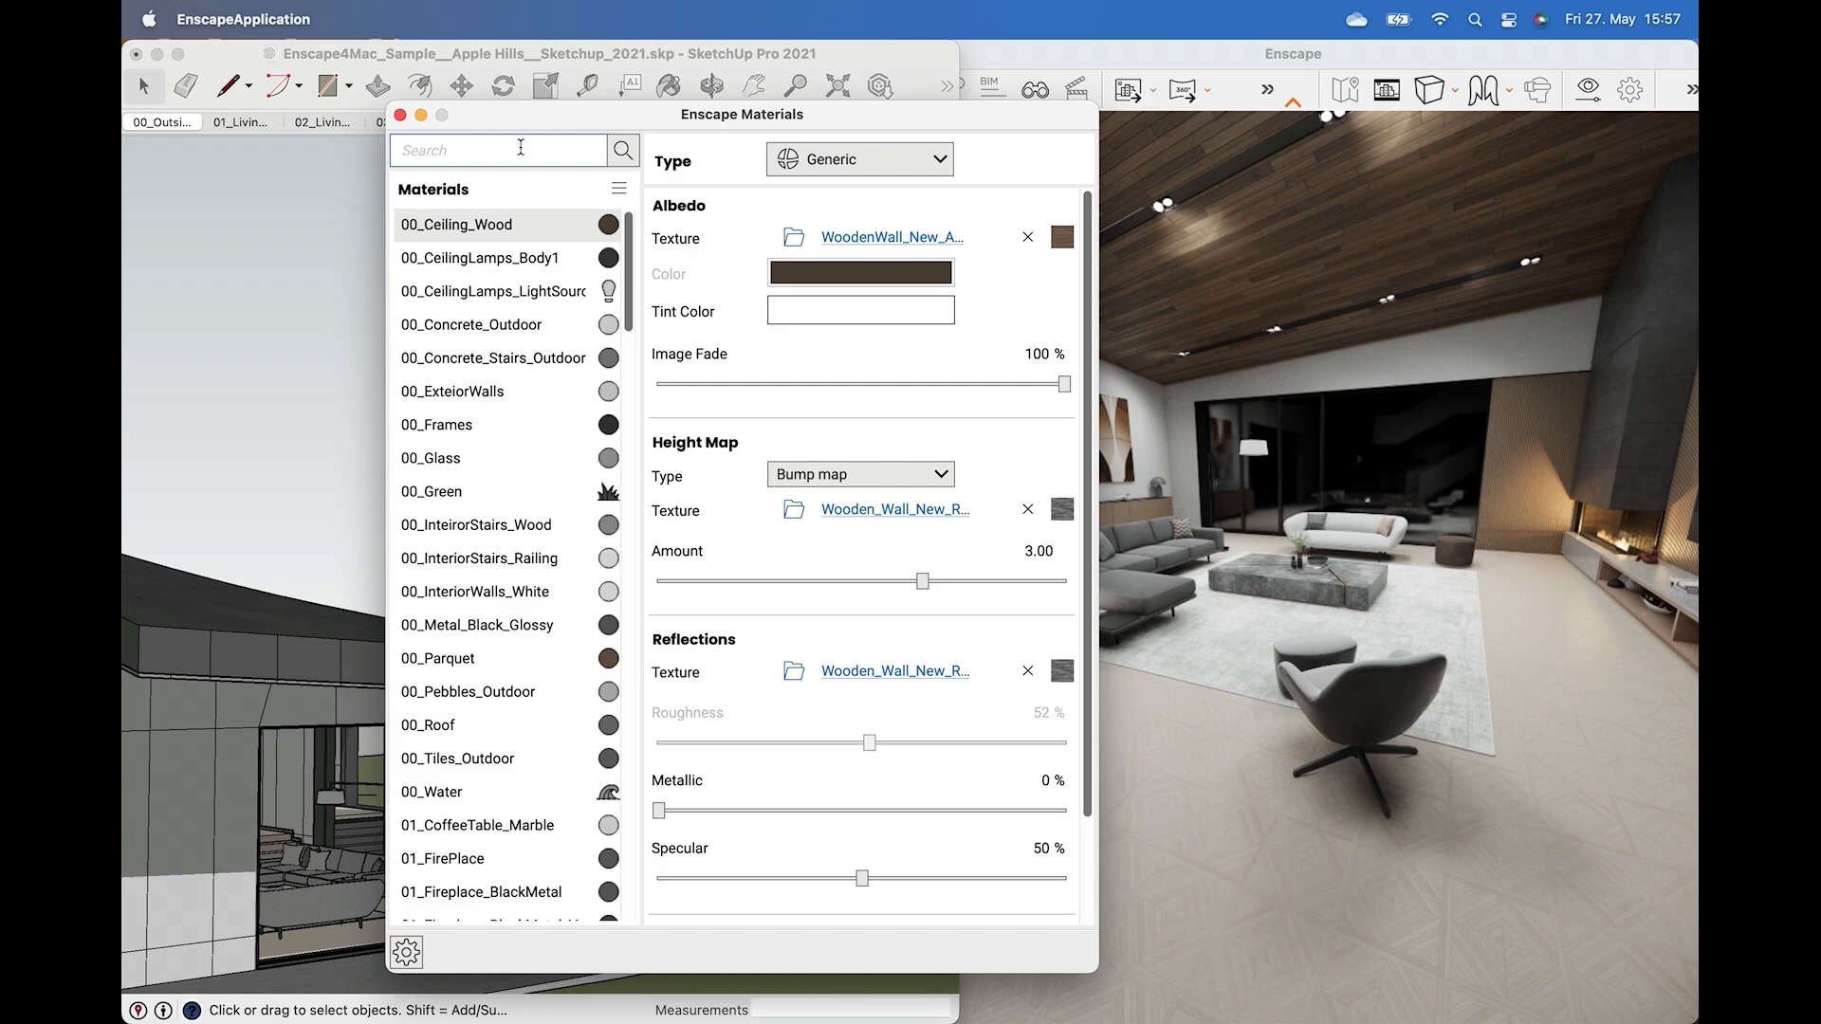
scroll(543, 623, down, 10)
scroll(543, 623, up, 3)
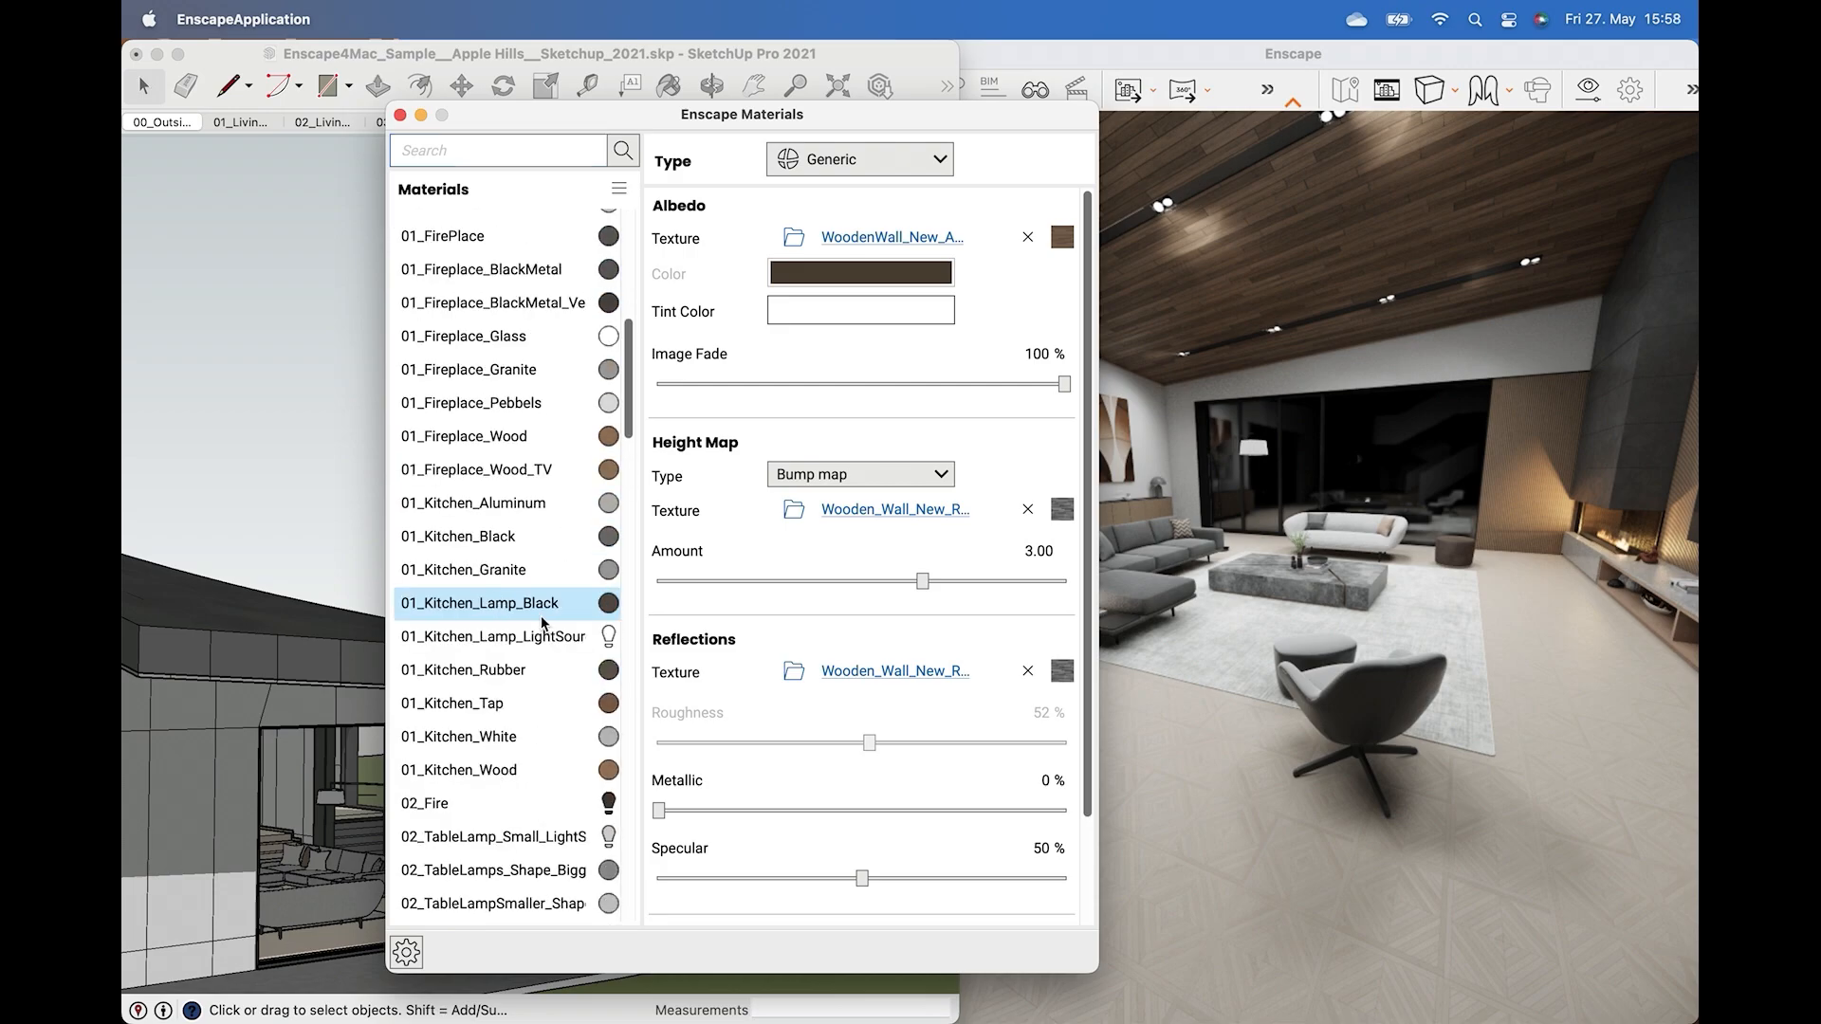
scroll(543, 623, up, 5)
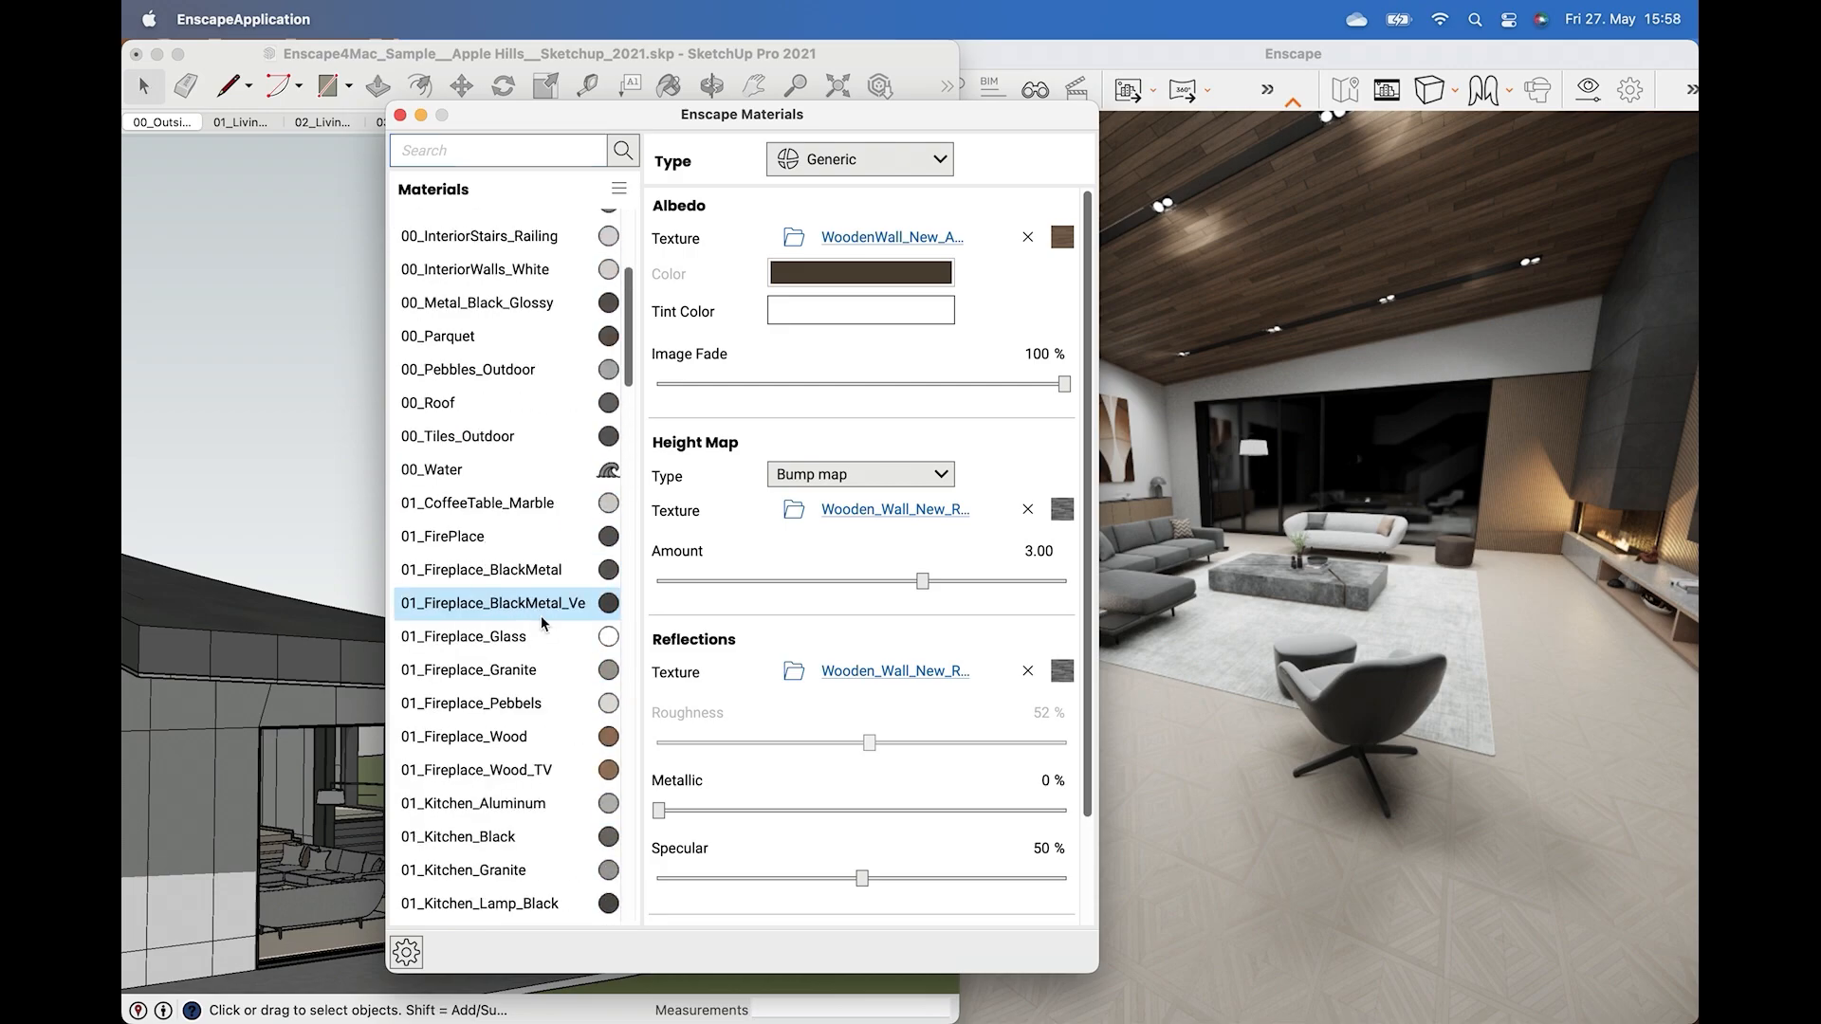
click(481, 338)
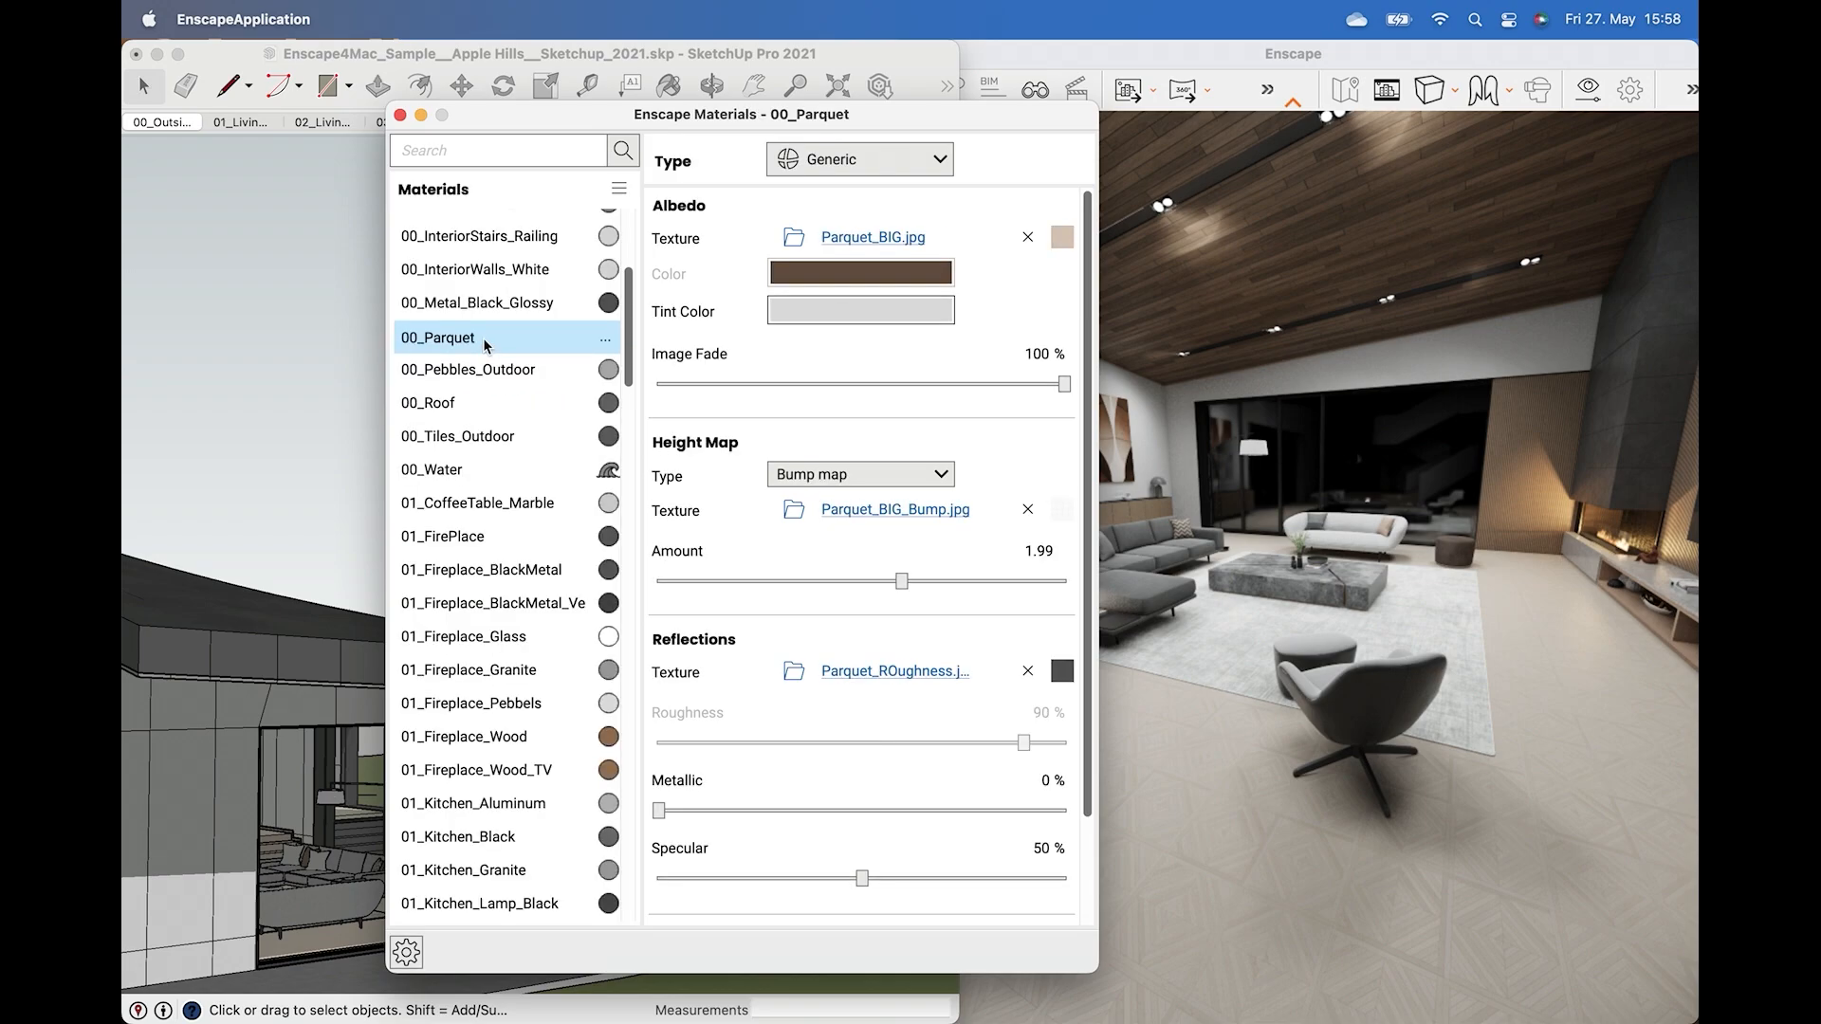
Try fading the parquet's albedo texture down to an Image Fade of 1%.
drag(1064, 385, 662, 396)
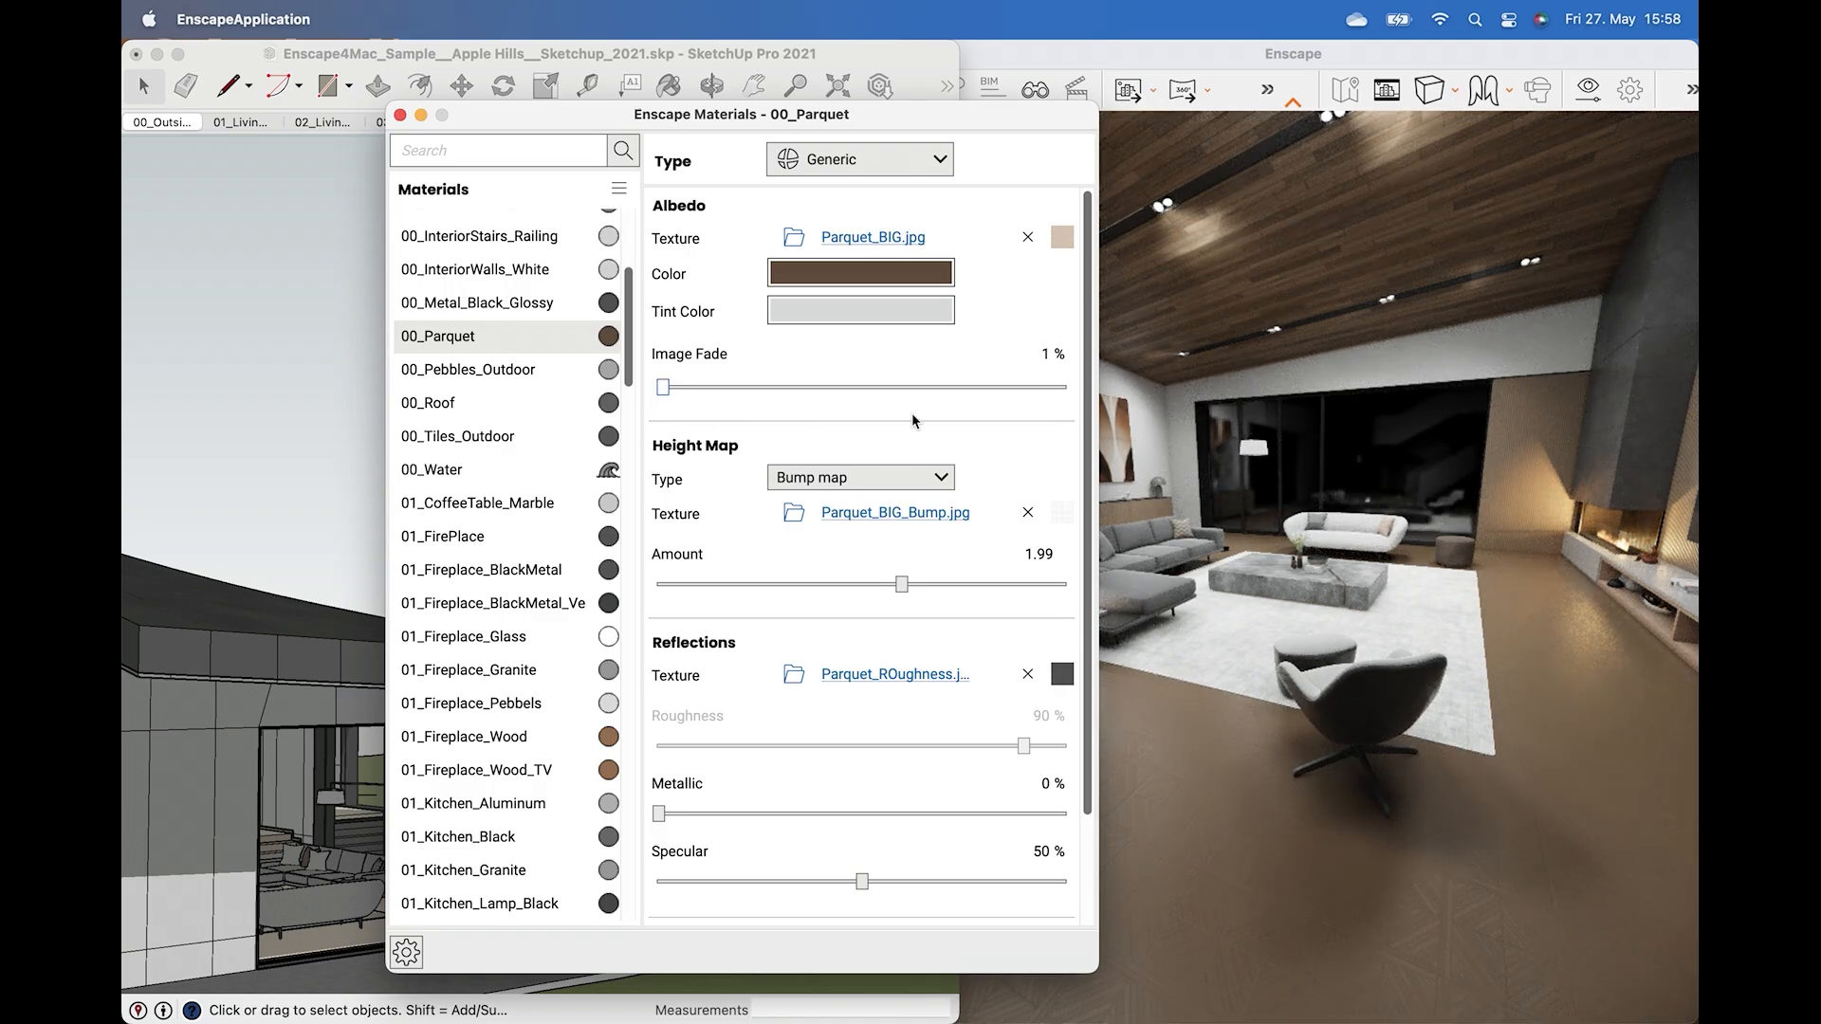
drag(912, 415, 681, 414)
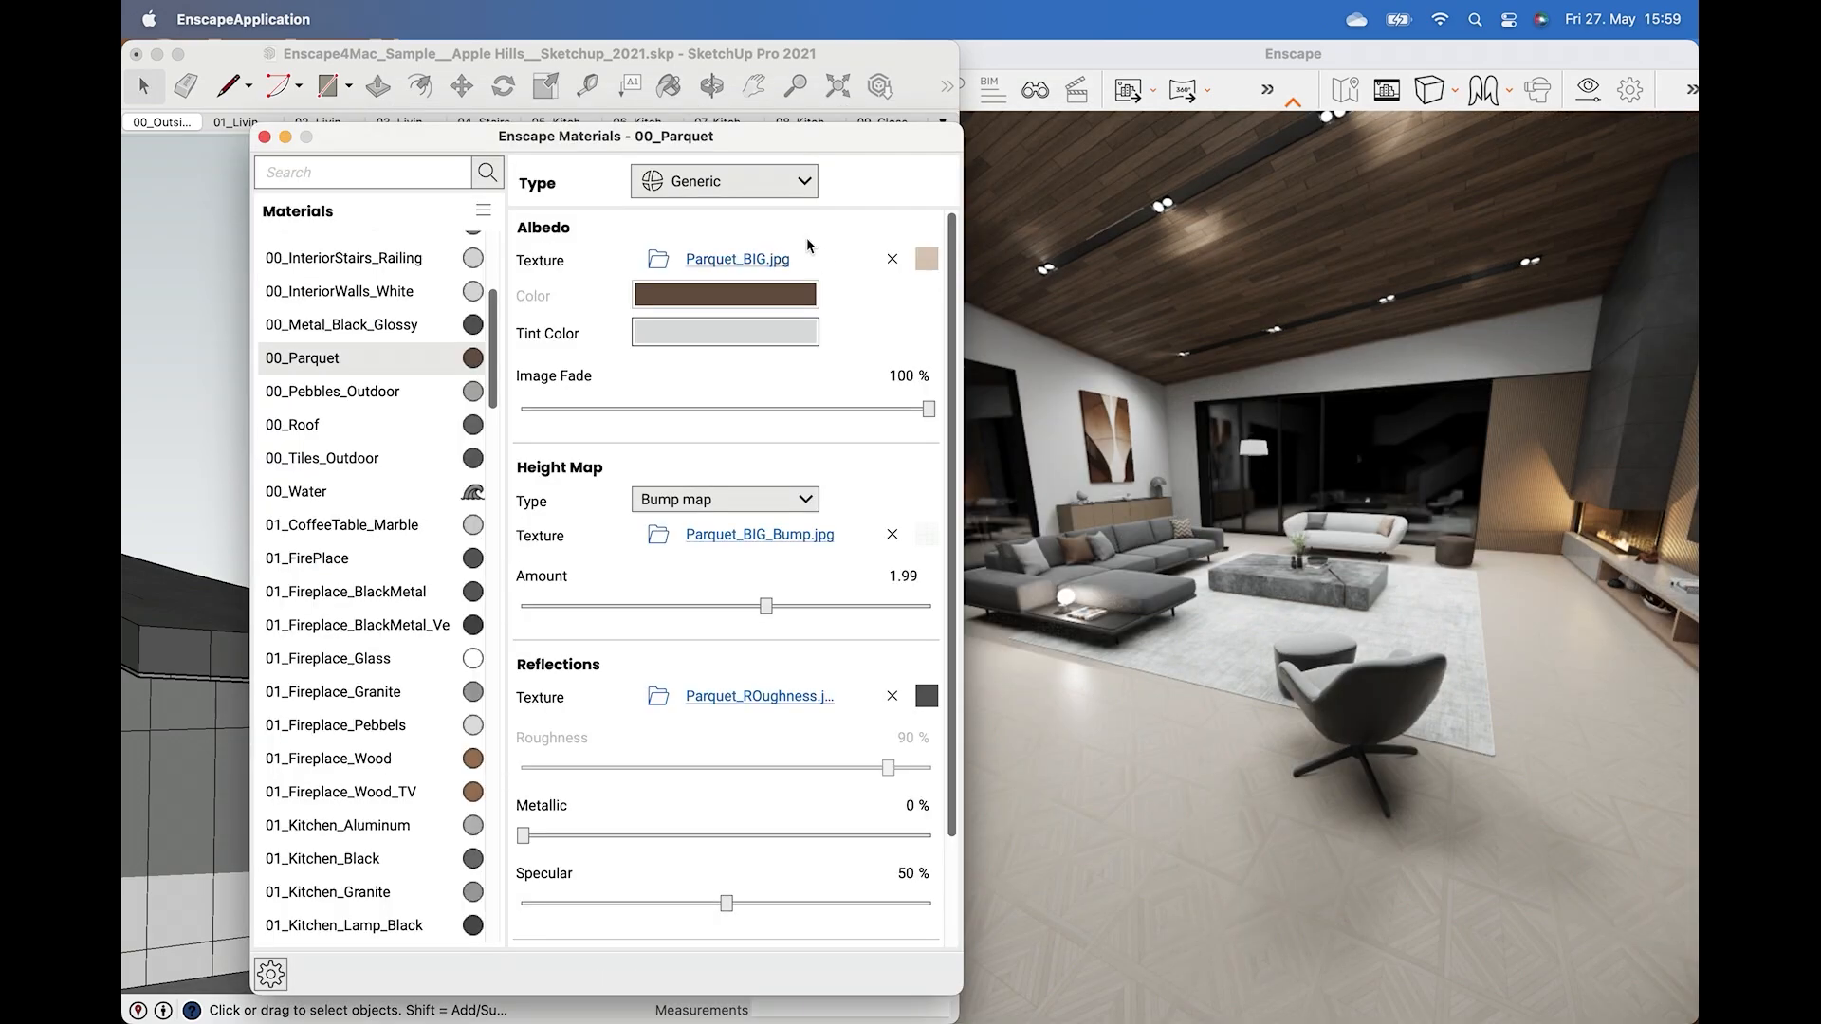
Try the Grass and Water material types on the parquet before returning it to Generic.
click(801, 181)
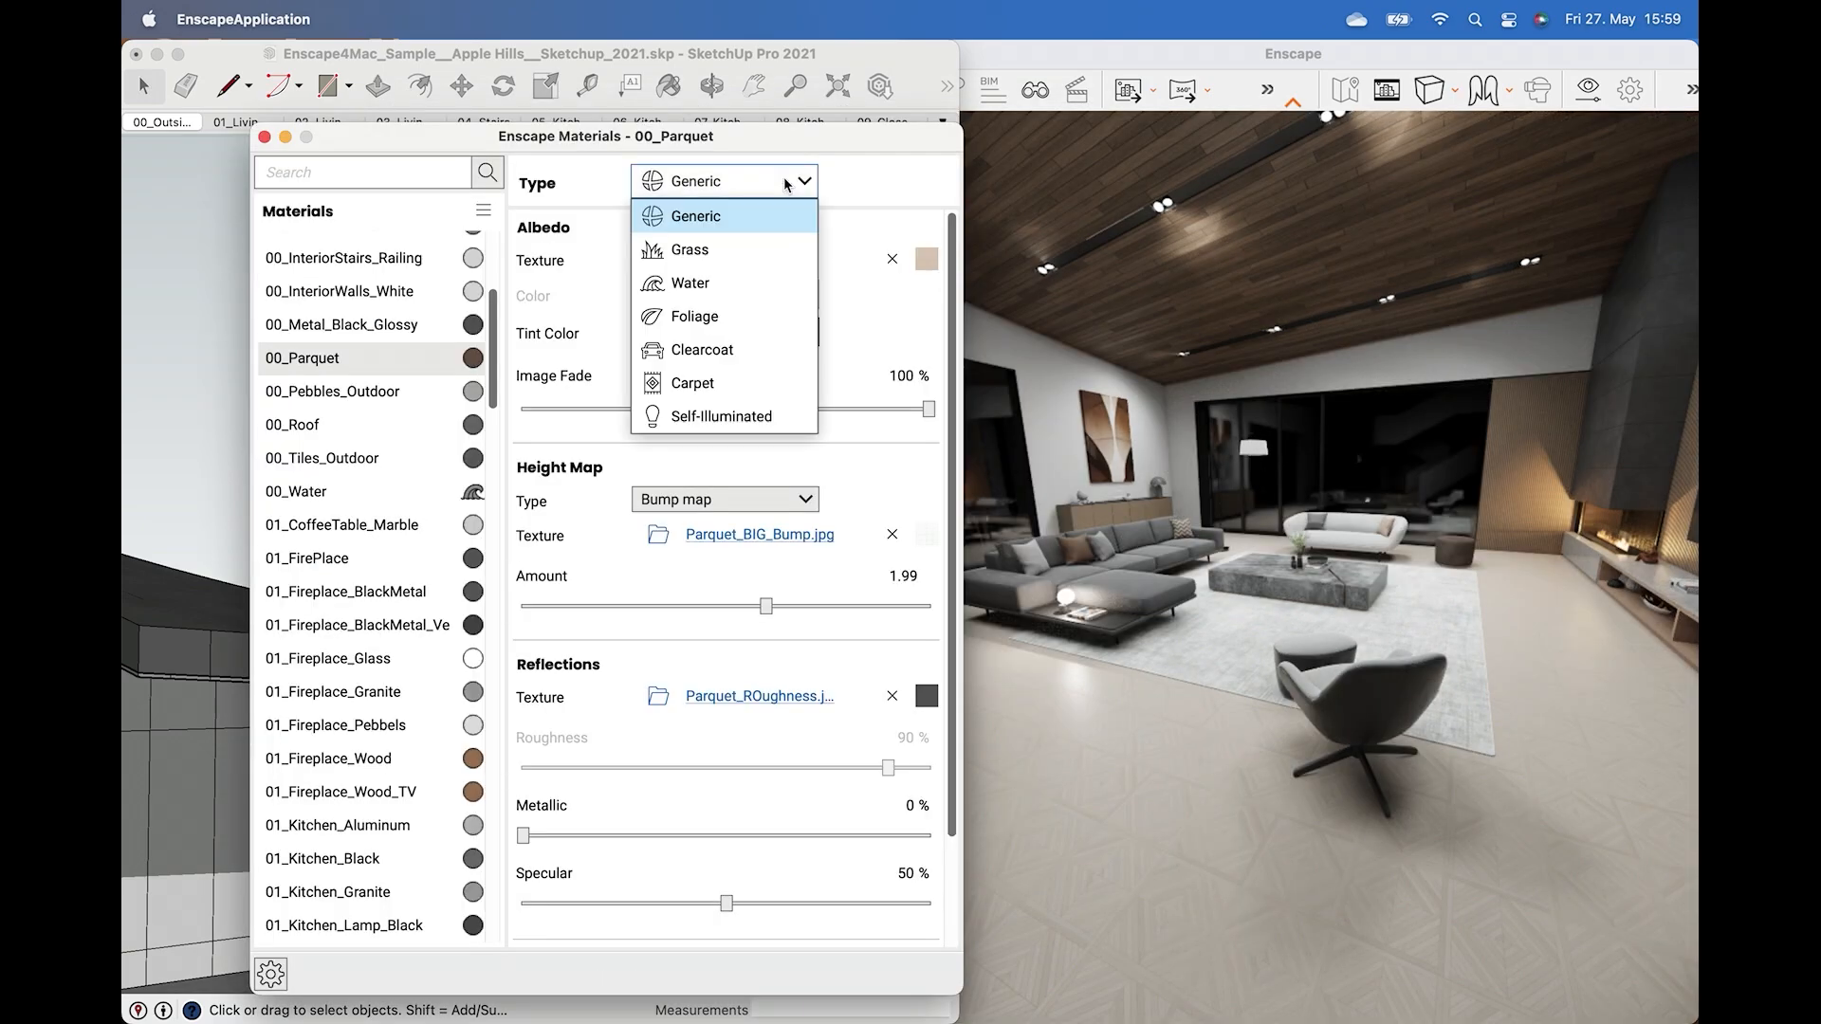
click(750, 254)
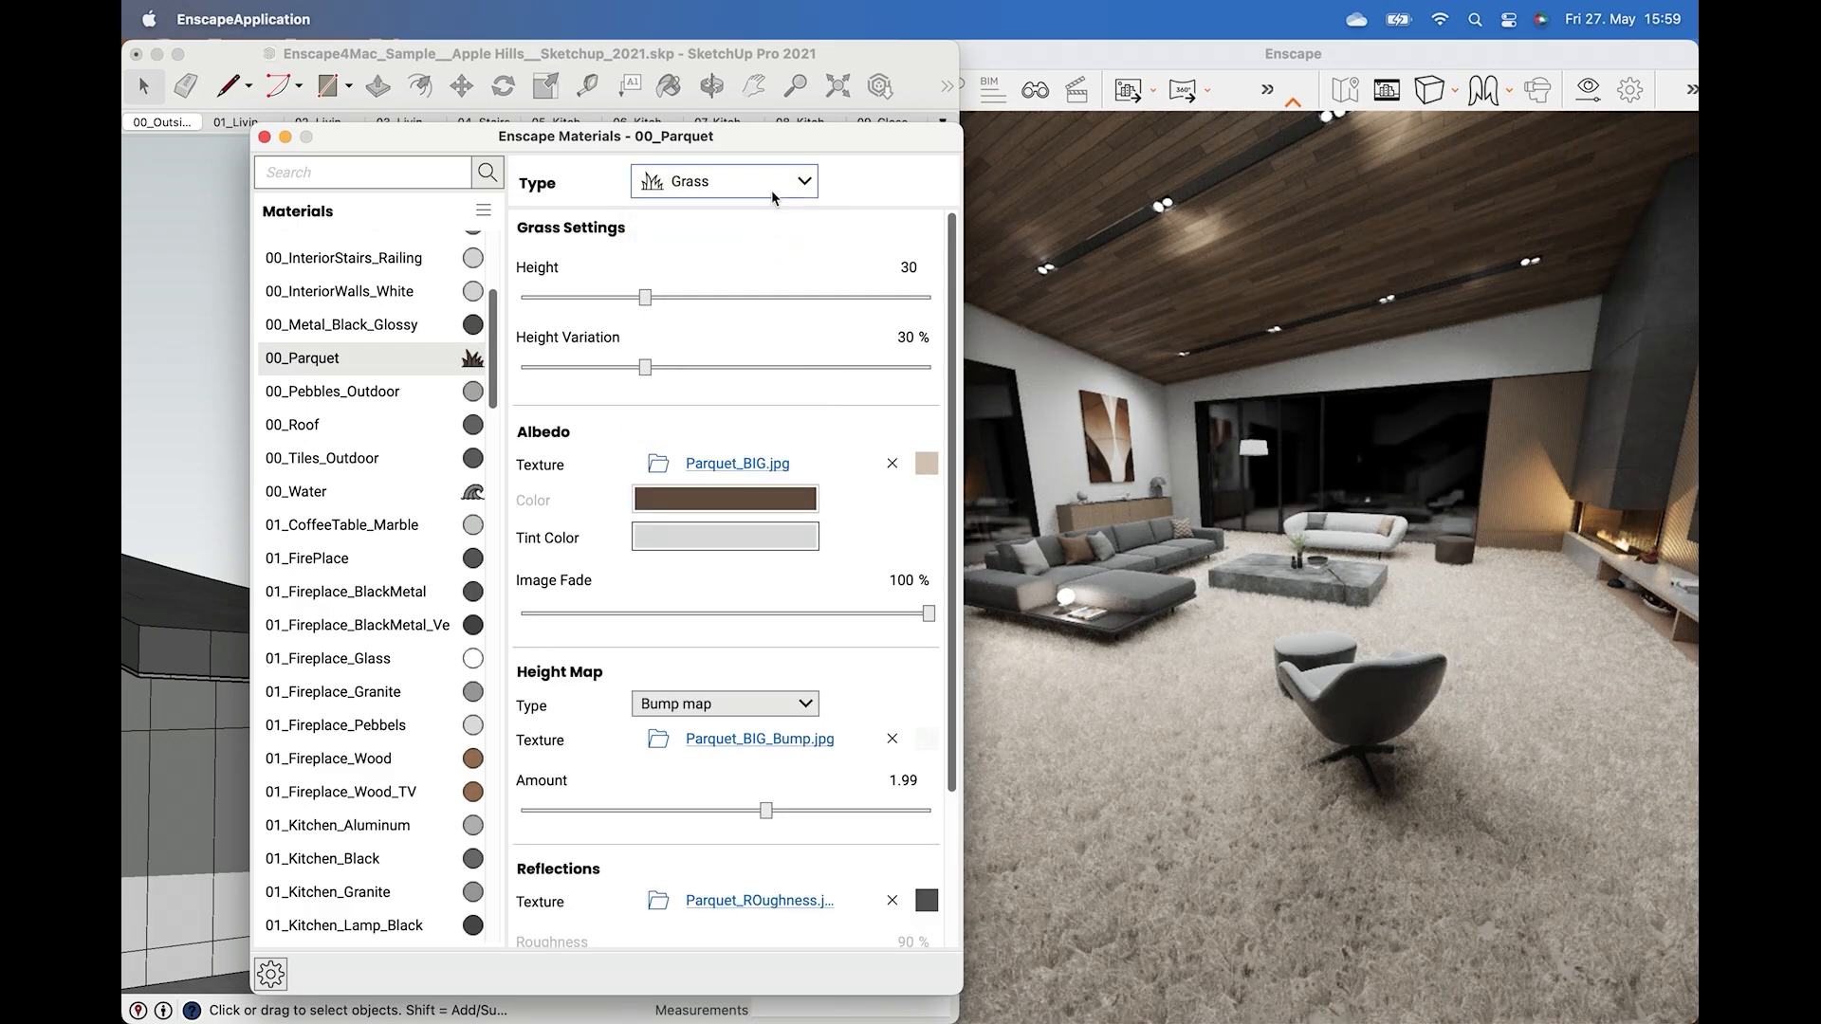
click(771, 190)
click(738, 285)
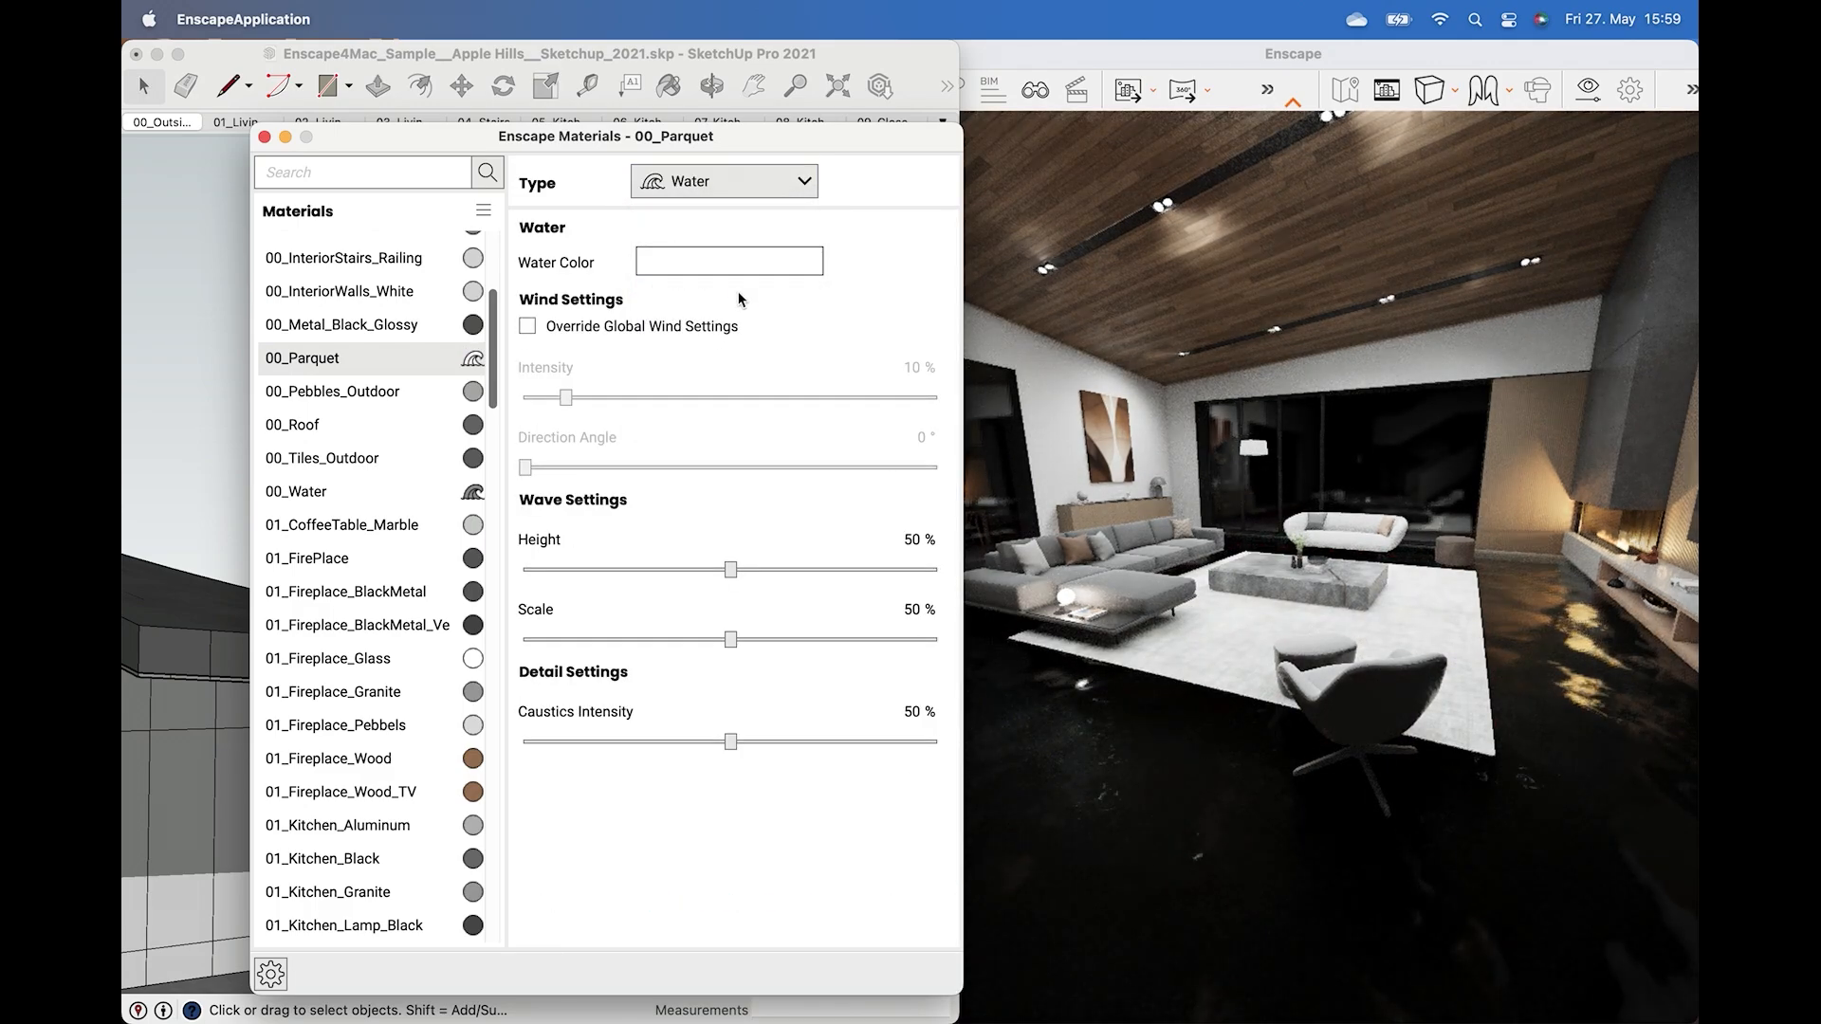
click(754, 184)
click(755, 205)
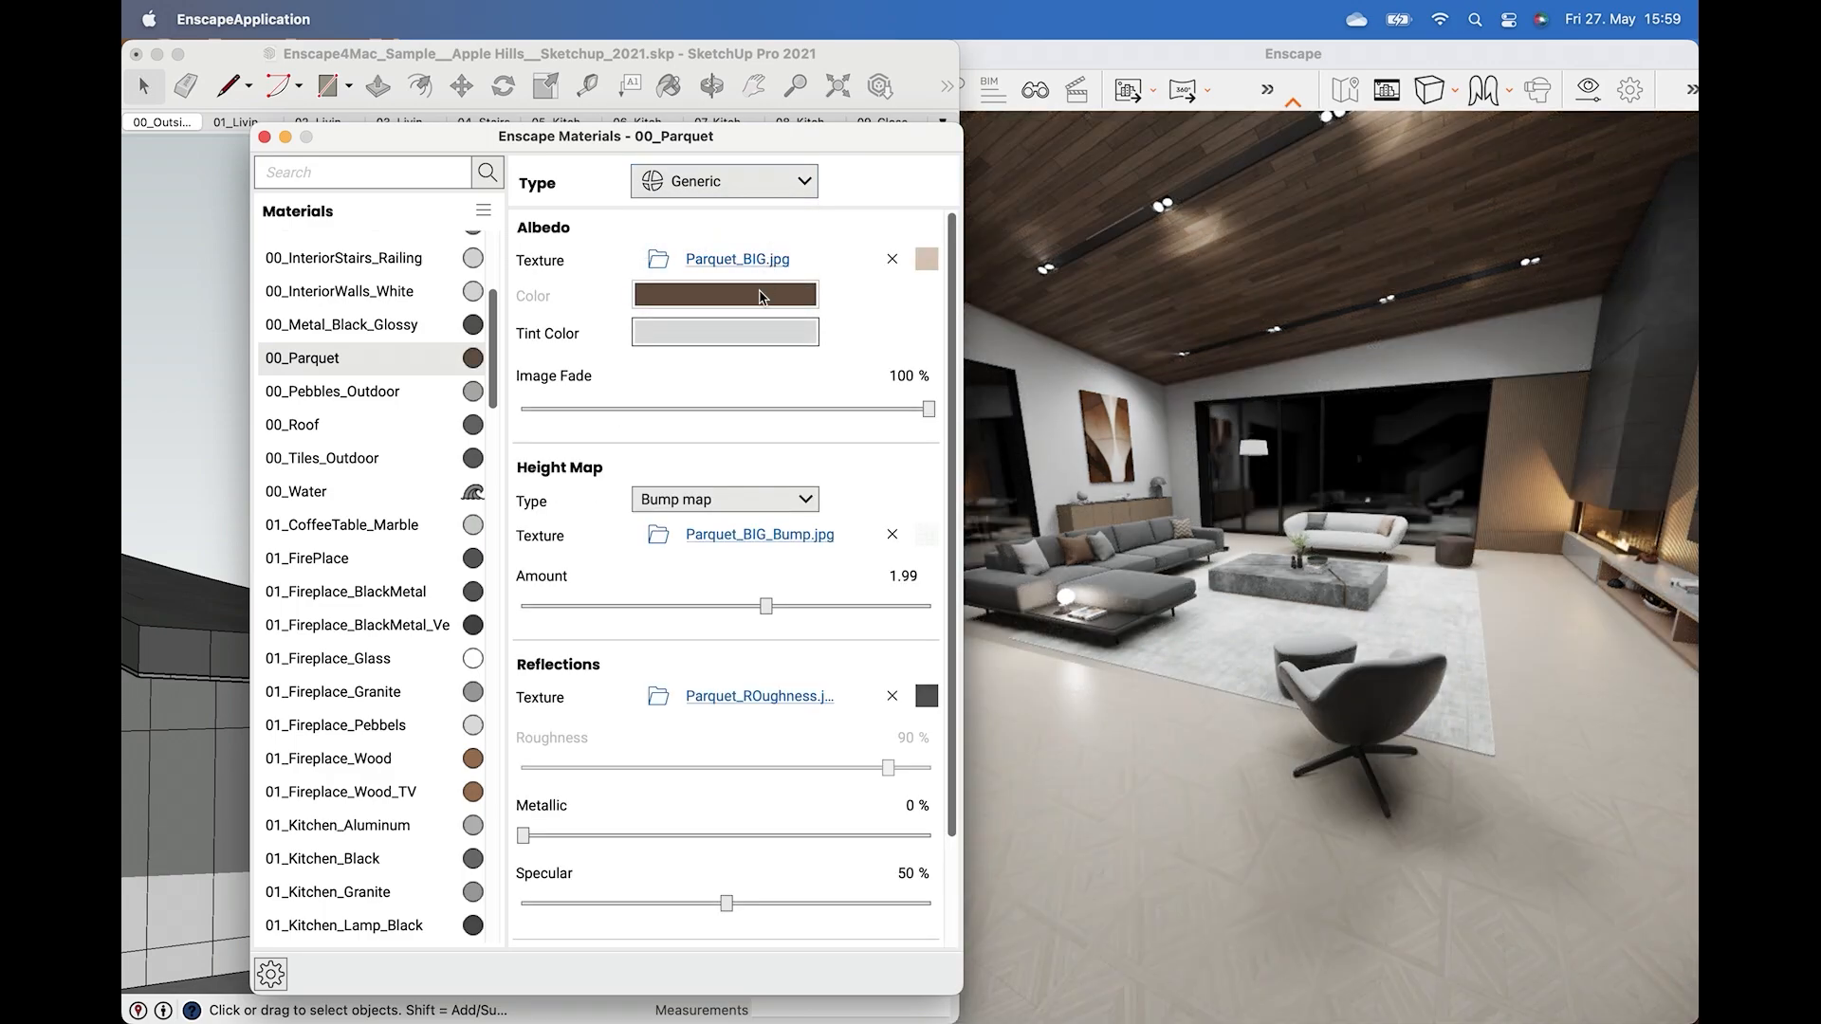
Remove the parquet's albedo, bump and reflection textures and set its roughness to 18%.
click(891, 259)
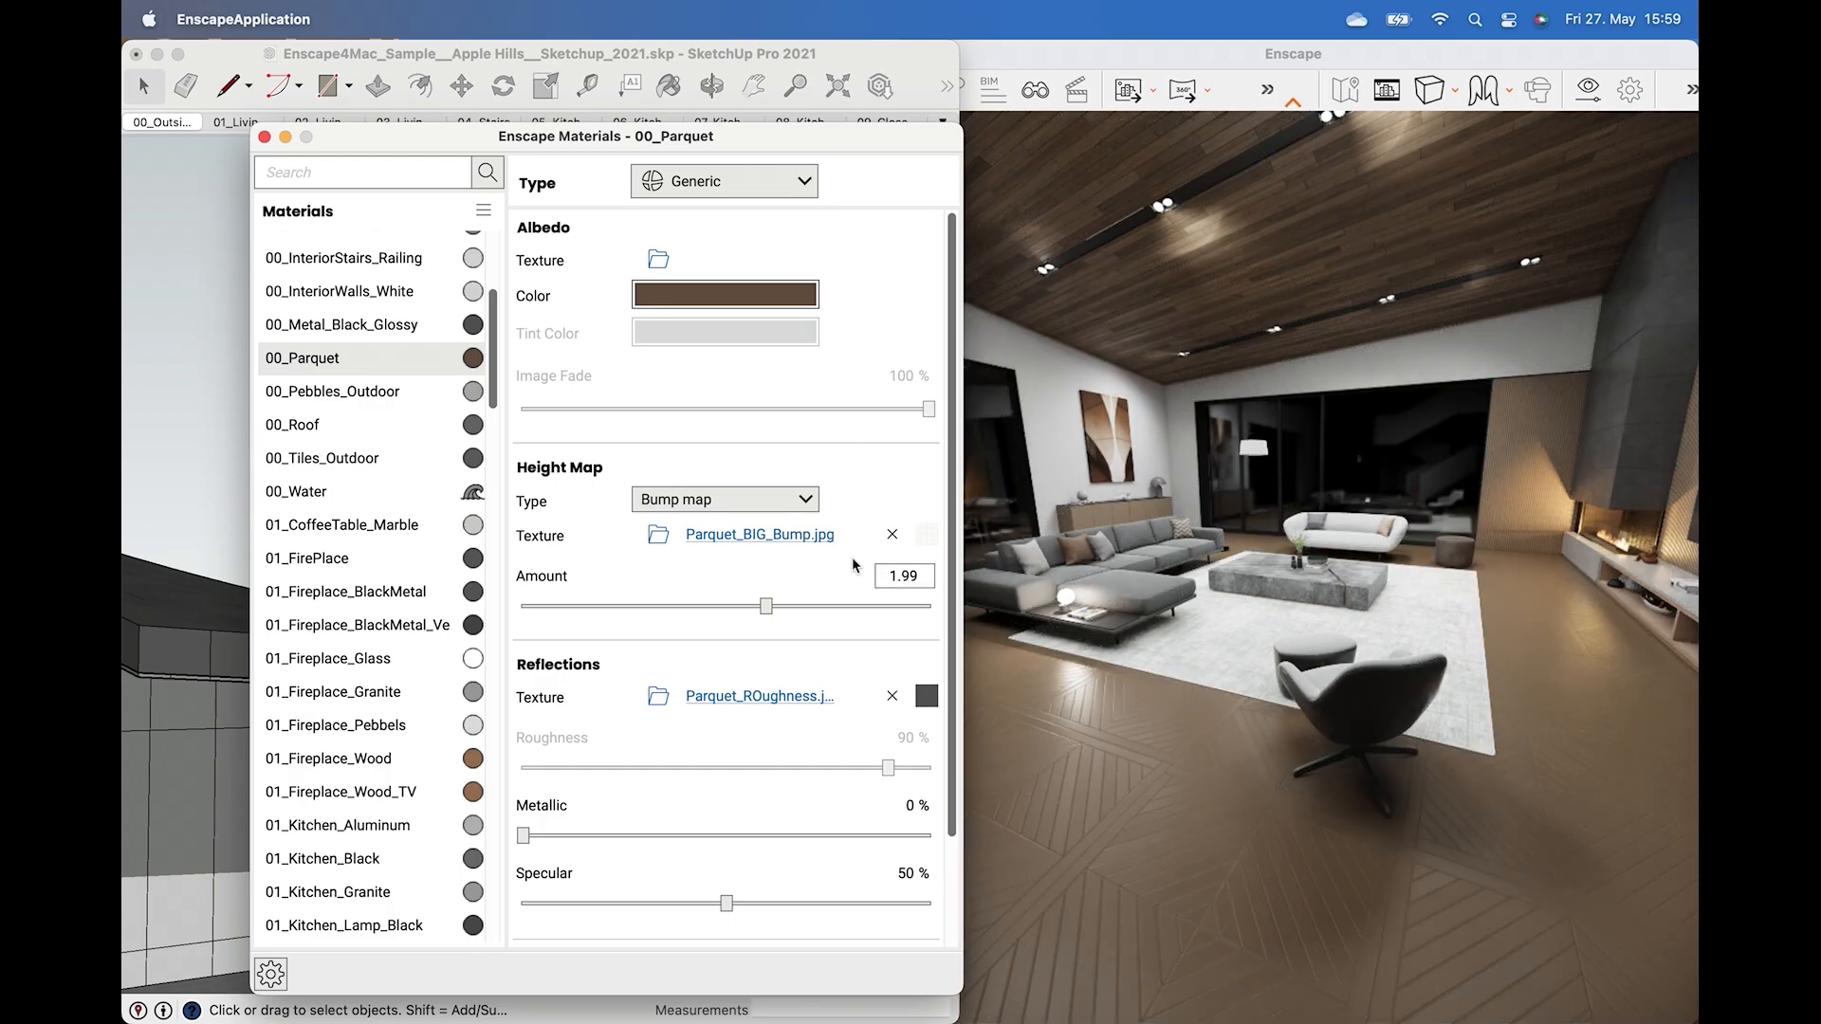
click(892, 536)
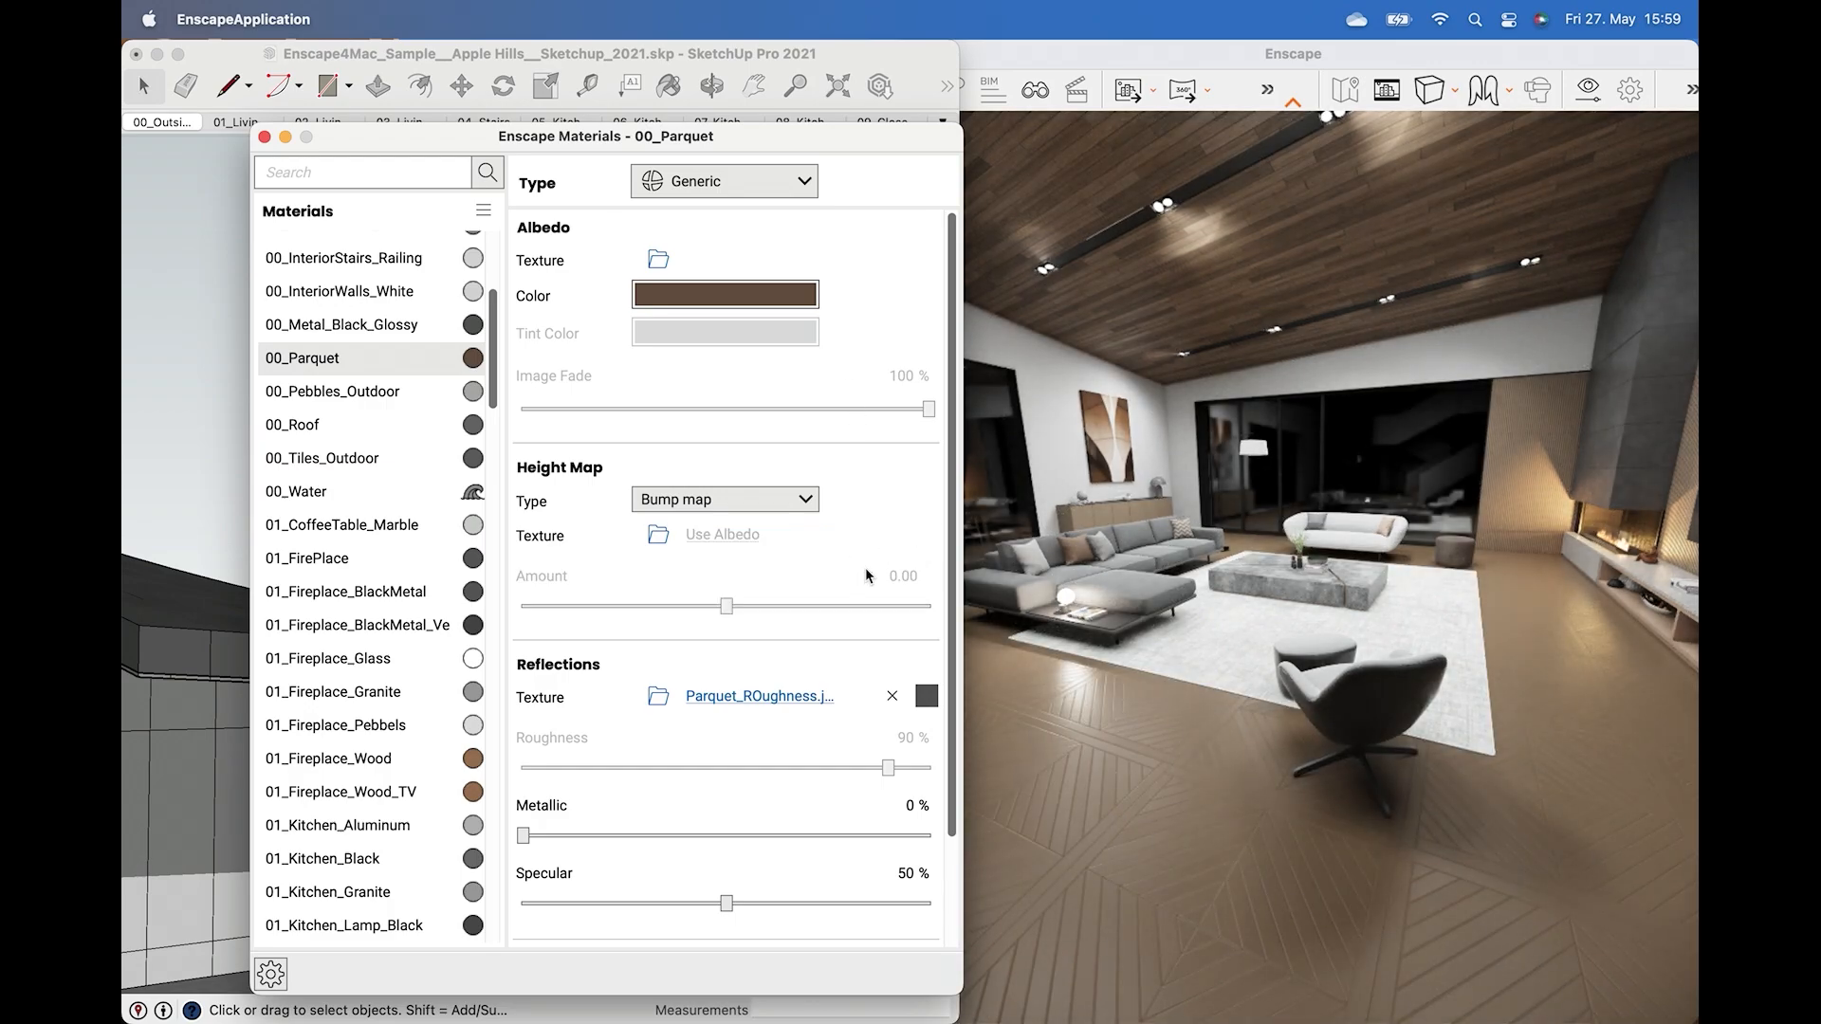
click(896, 702)
drag(888, 770, 601, 764)
Set the parquet colour to green #286715.
click(728, 301)
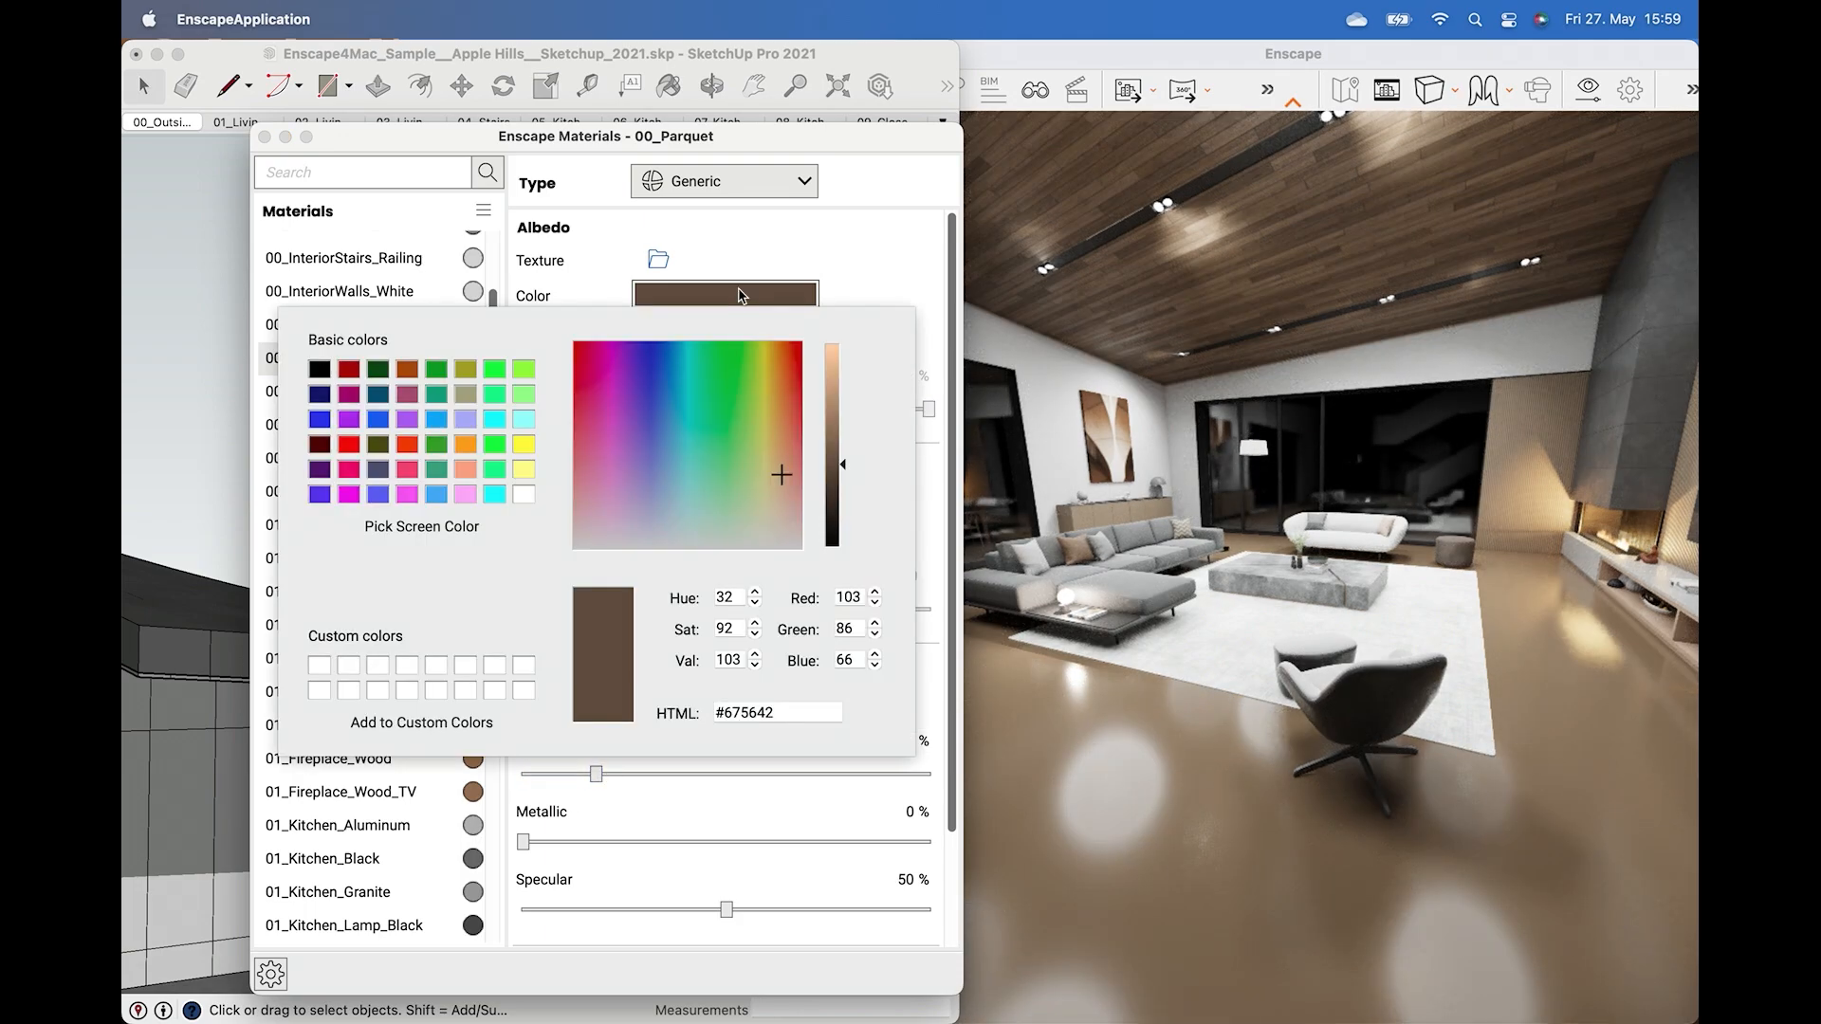
drag(723, 380, 735, 382)
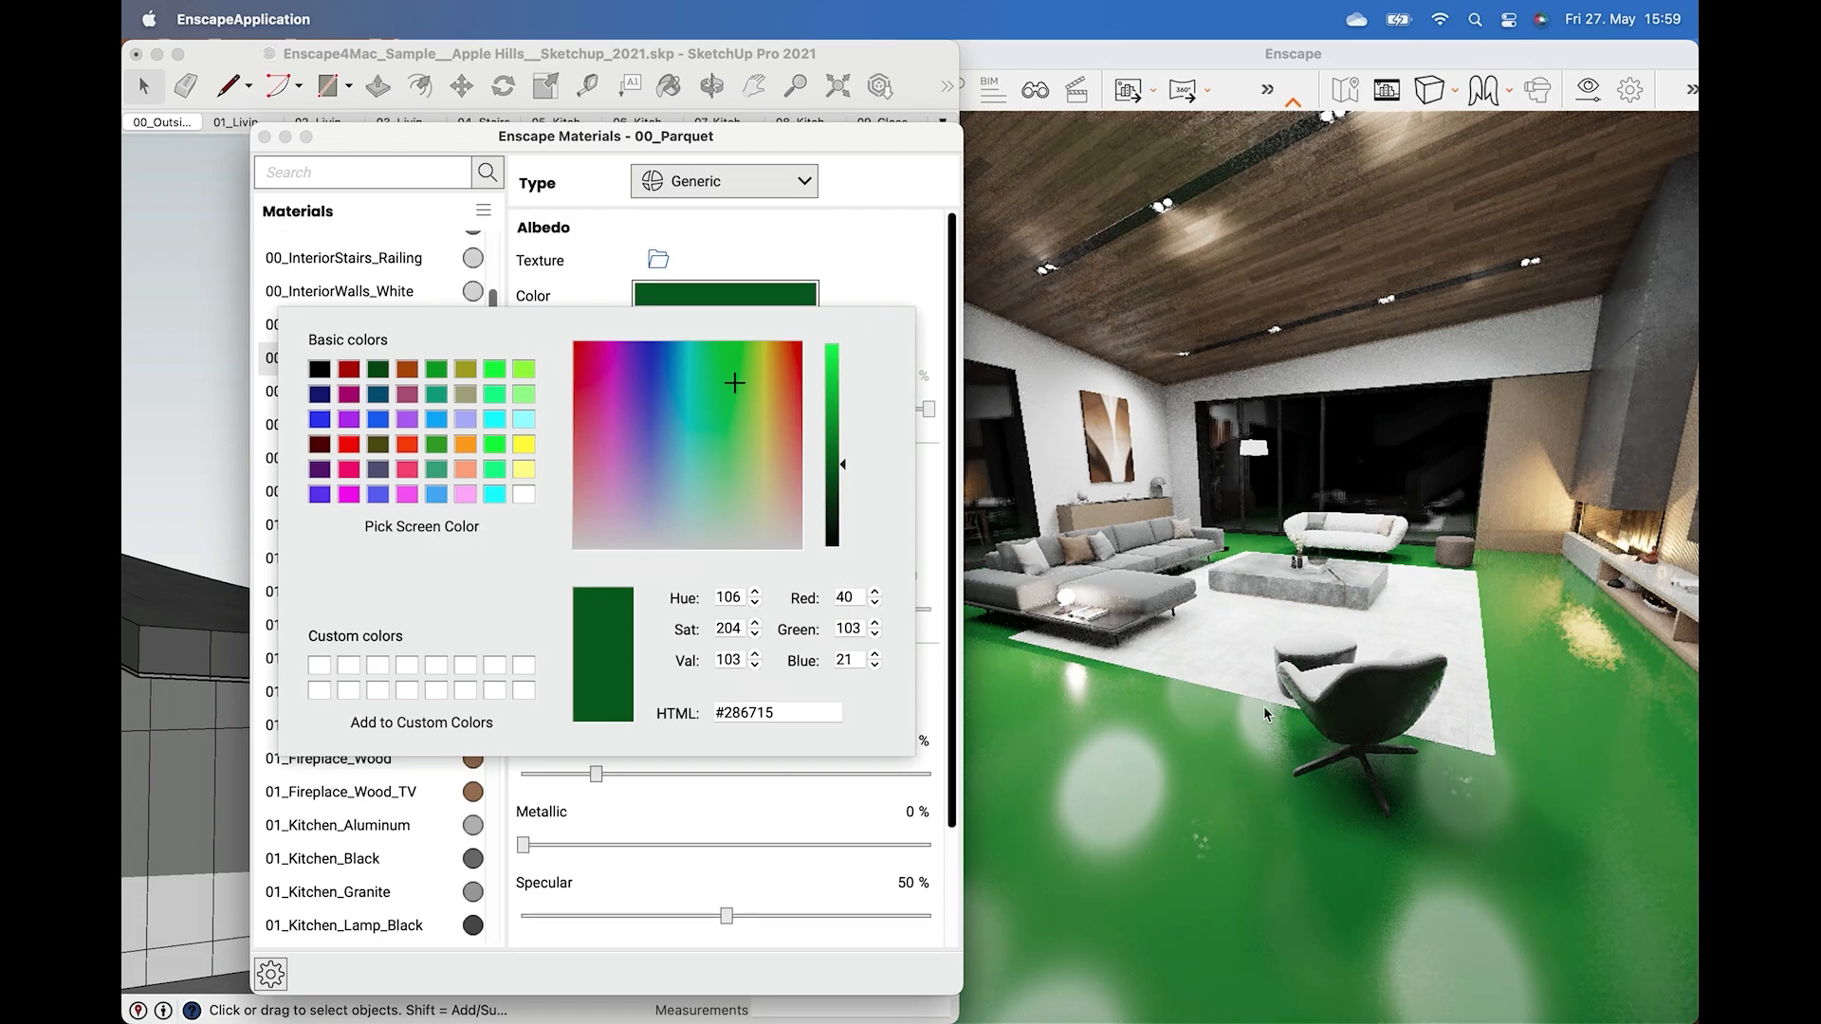
click(932, 722)
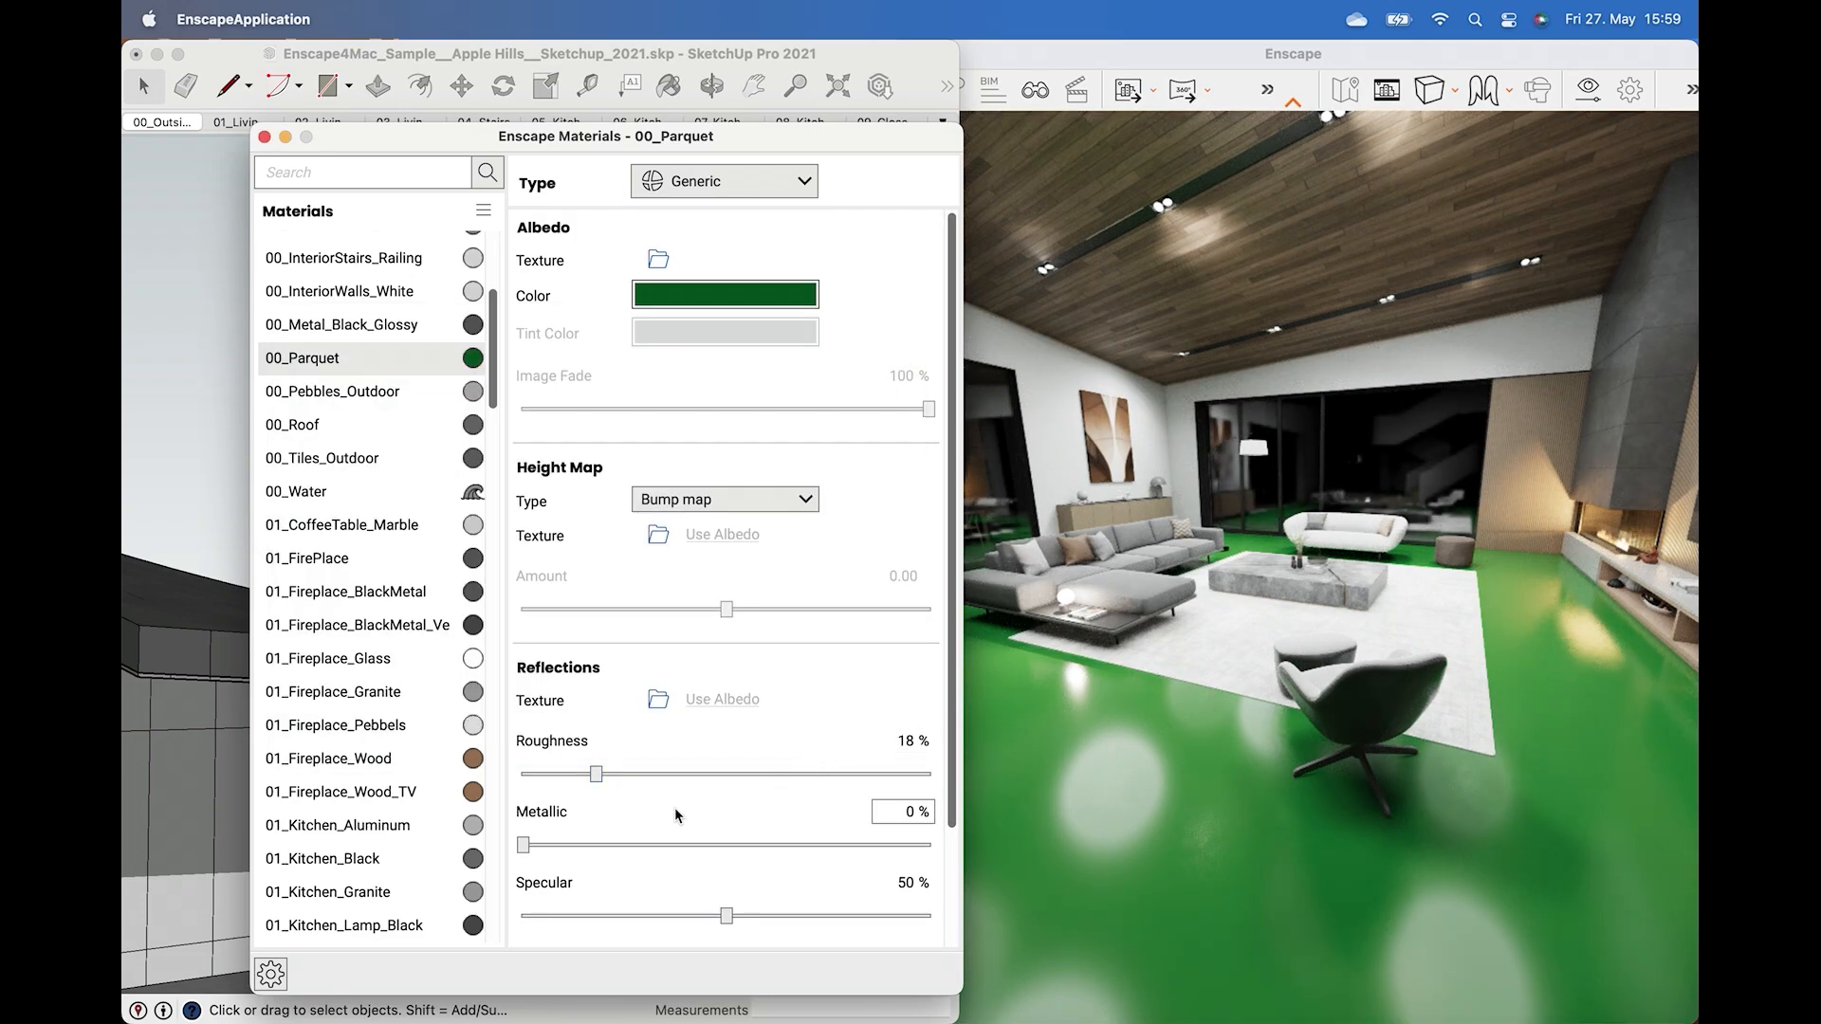
Try a fully metallic parquet finish, then set Metallic back to 0%.
drag(535, 838, 949, 832)
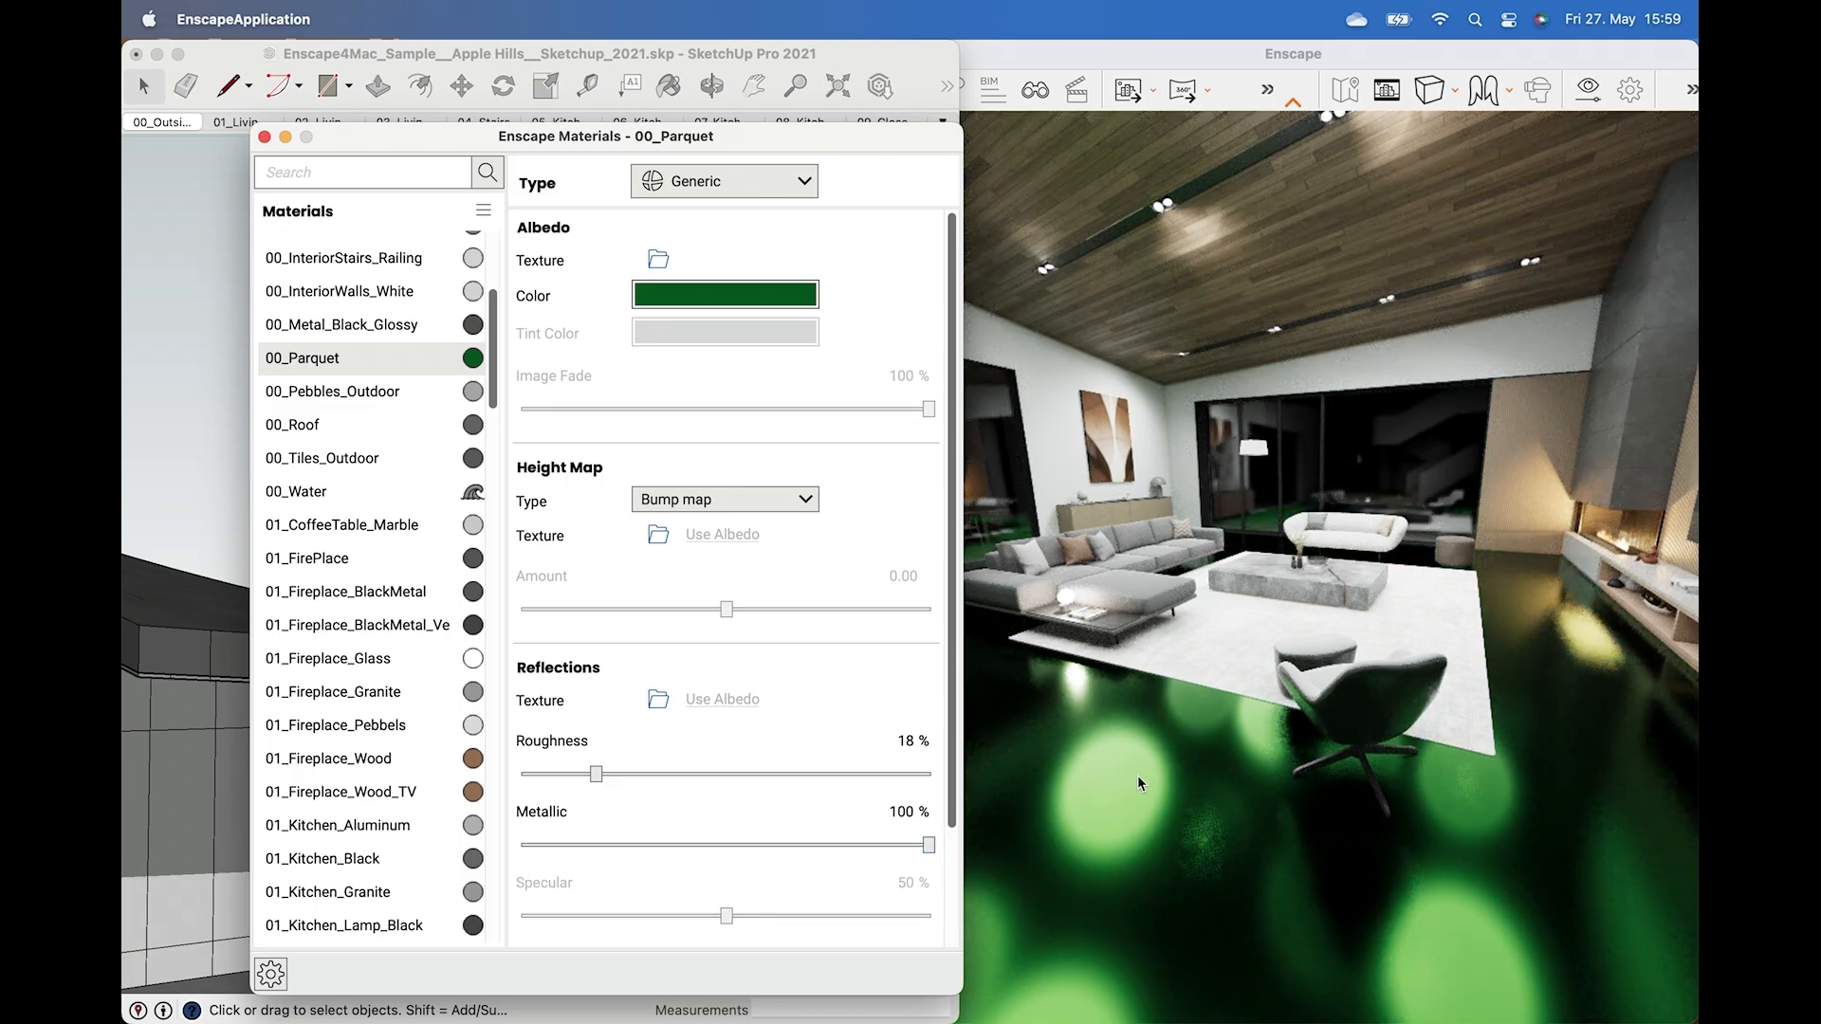
right_drag(1137, 776, 1138, 778)
drag(1176, 738, 1197, 722)
key(e)
key(w)
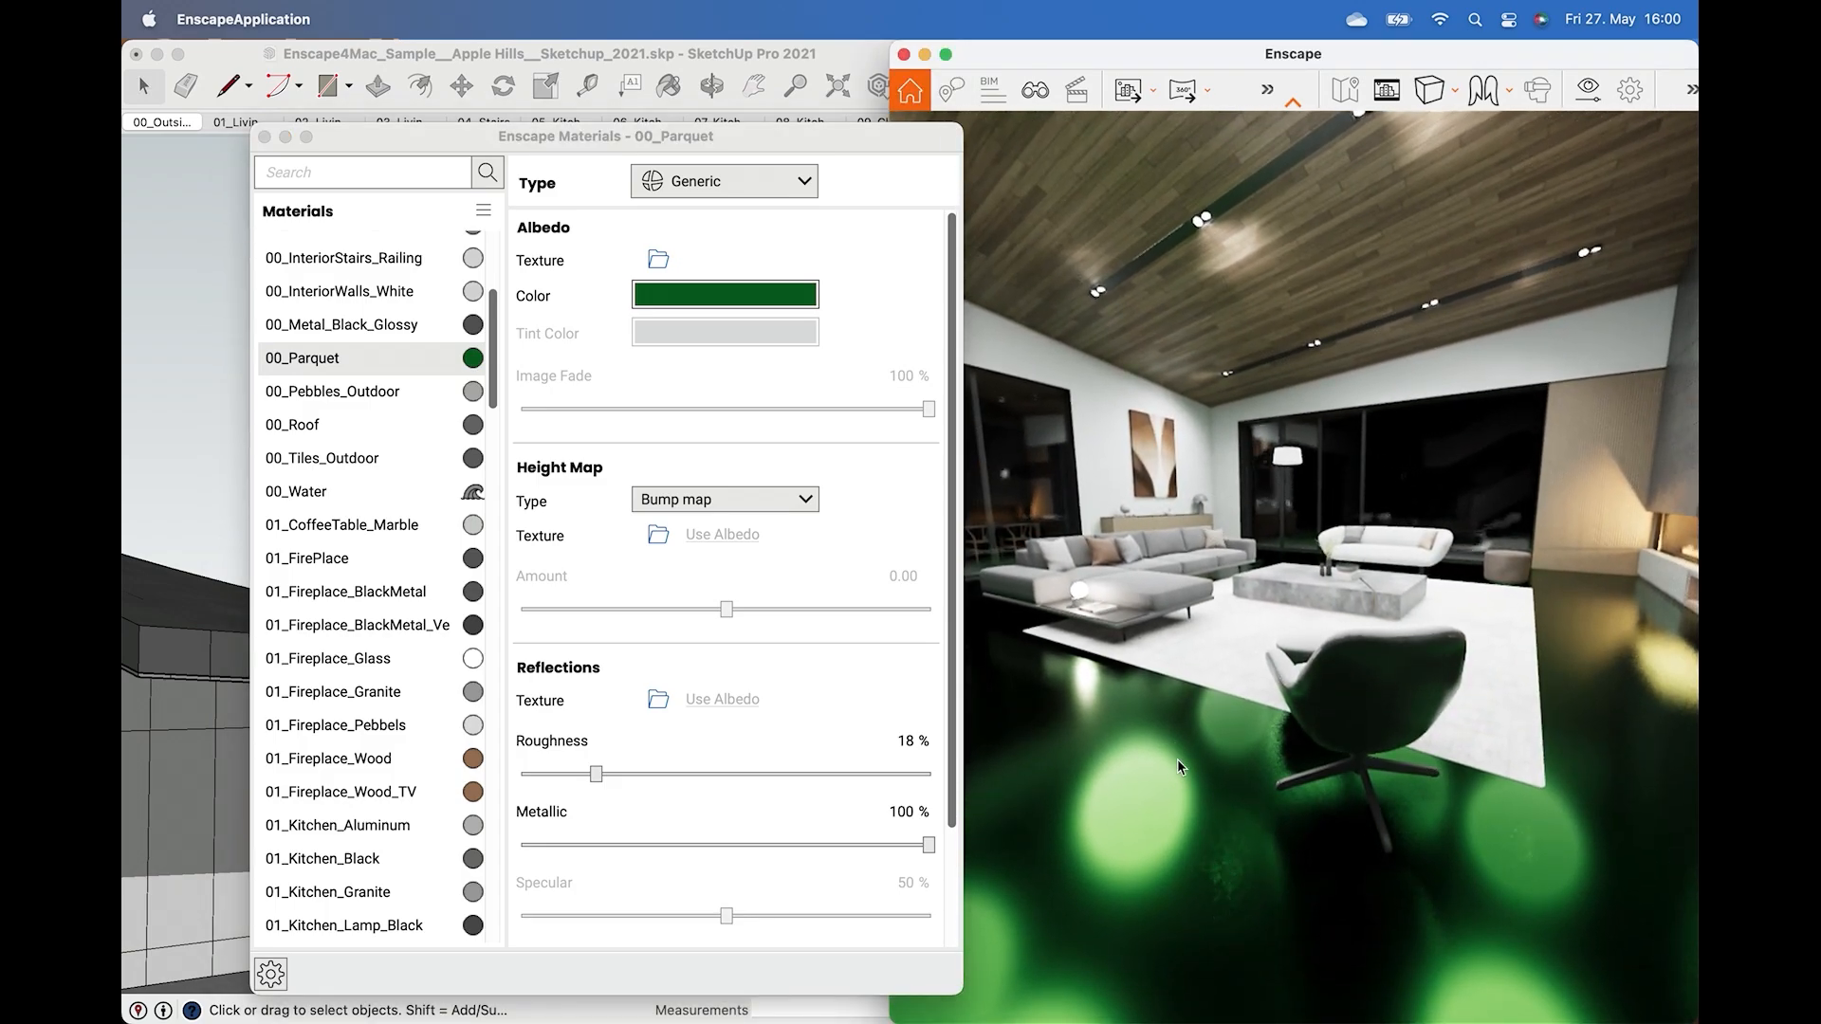
drag(928, 844, 427, 851)
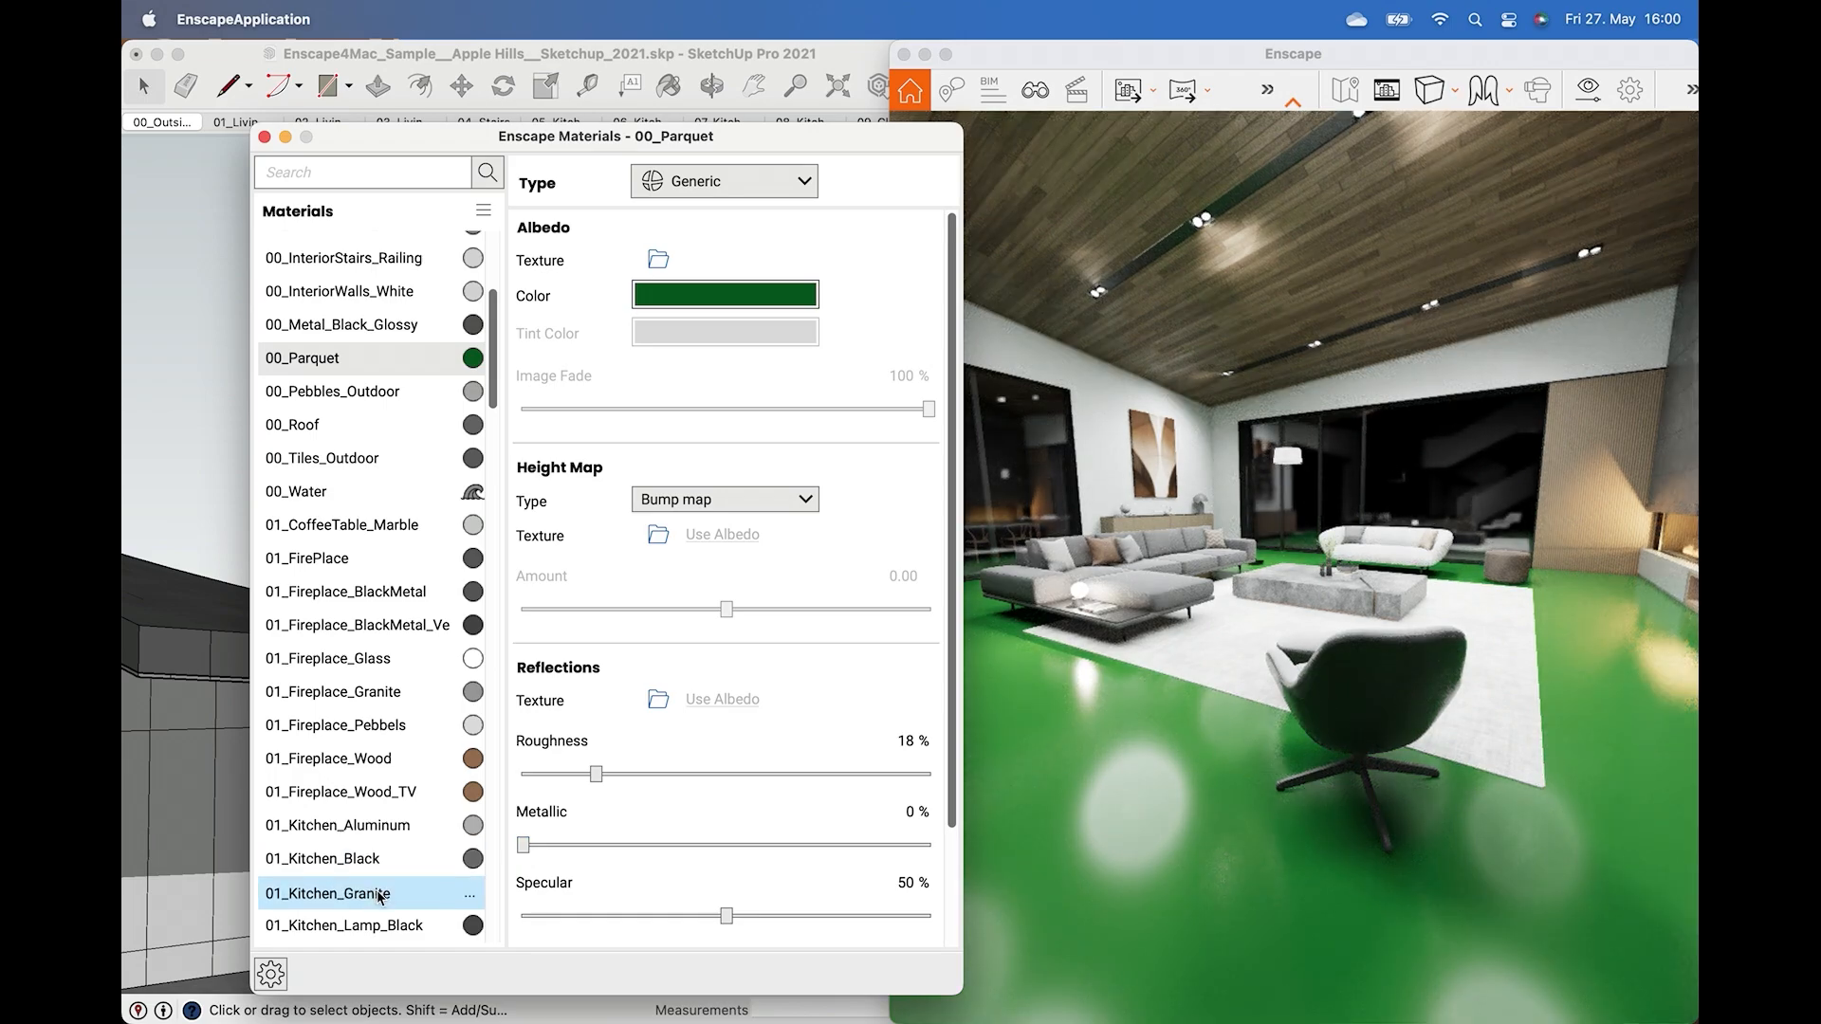
Switch to Chrome on ambientCG and browse the list of all assets.
click(1049, 923)
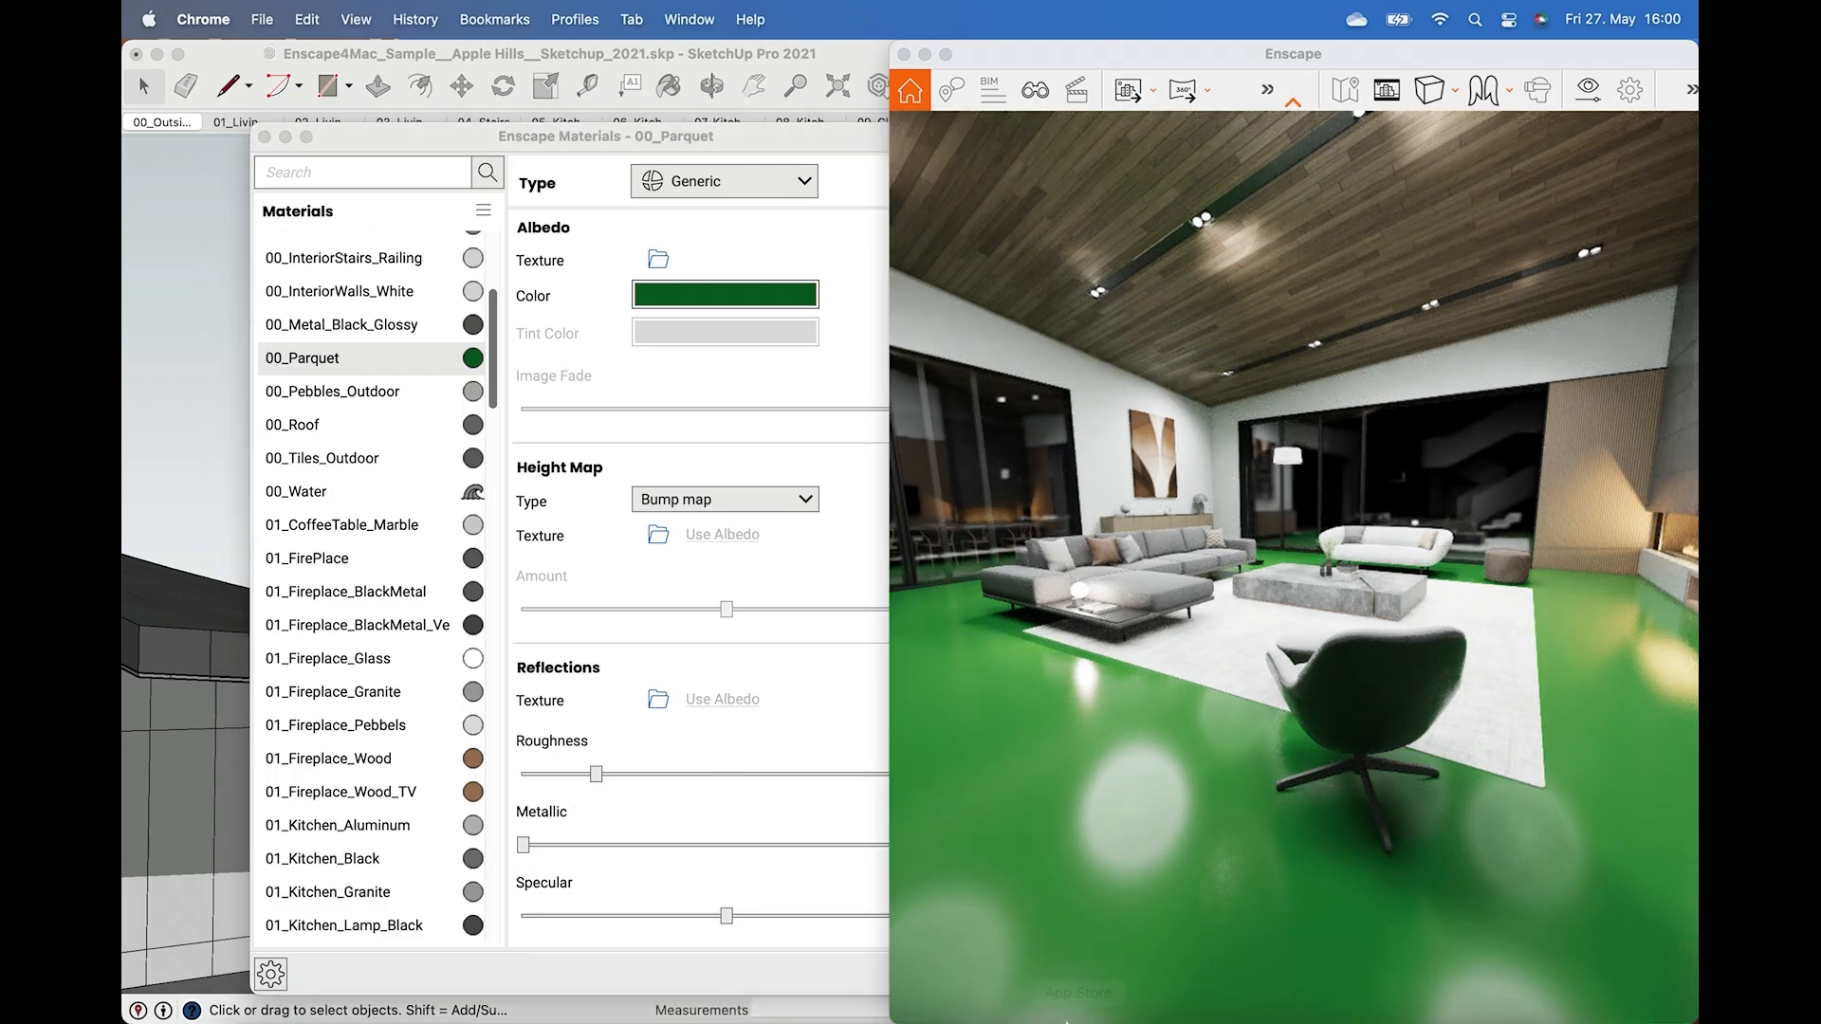
mouse_move(1295, 1017)
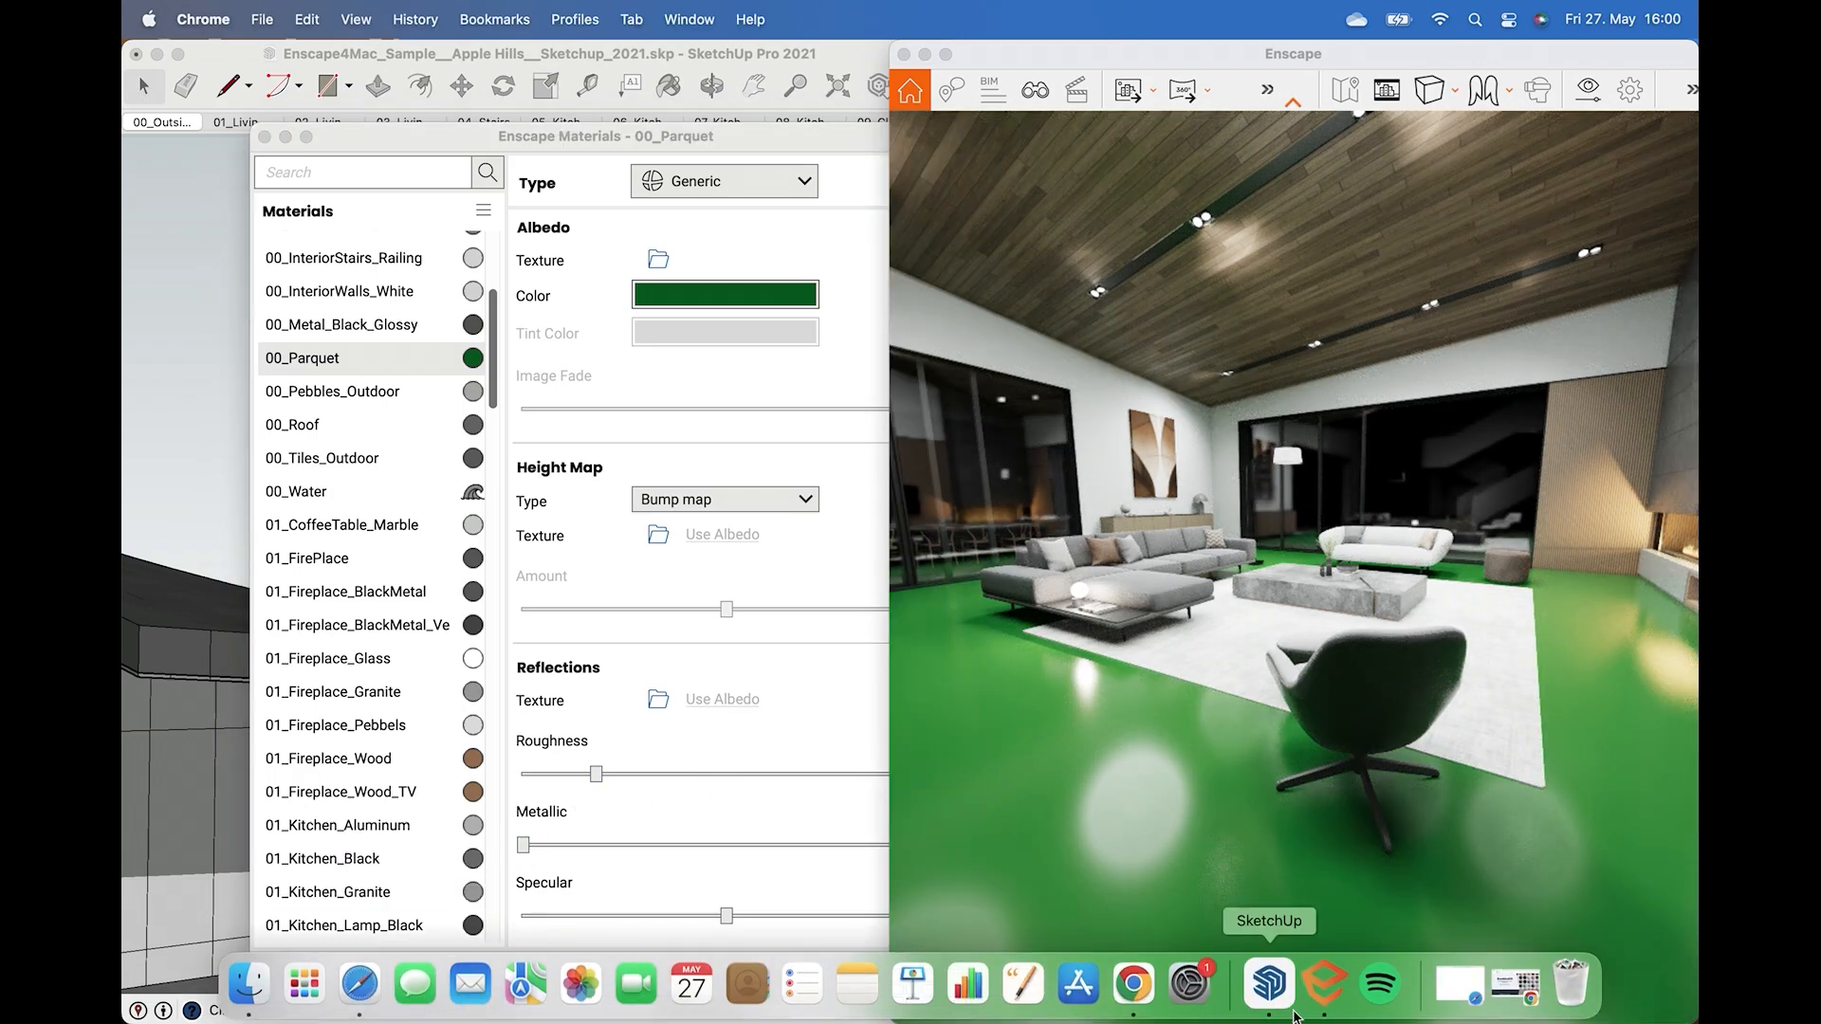
click(1141, 989)
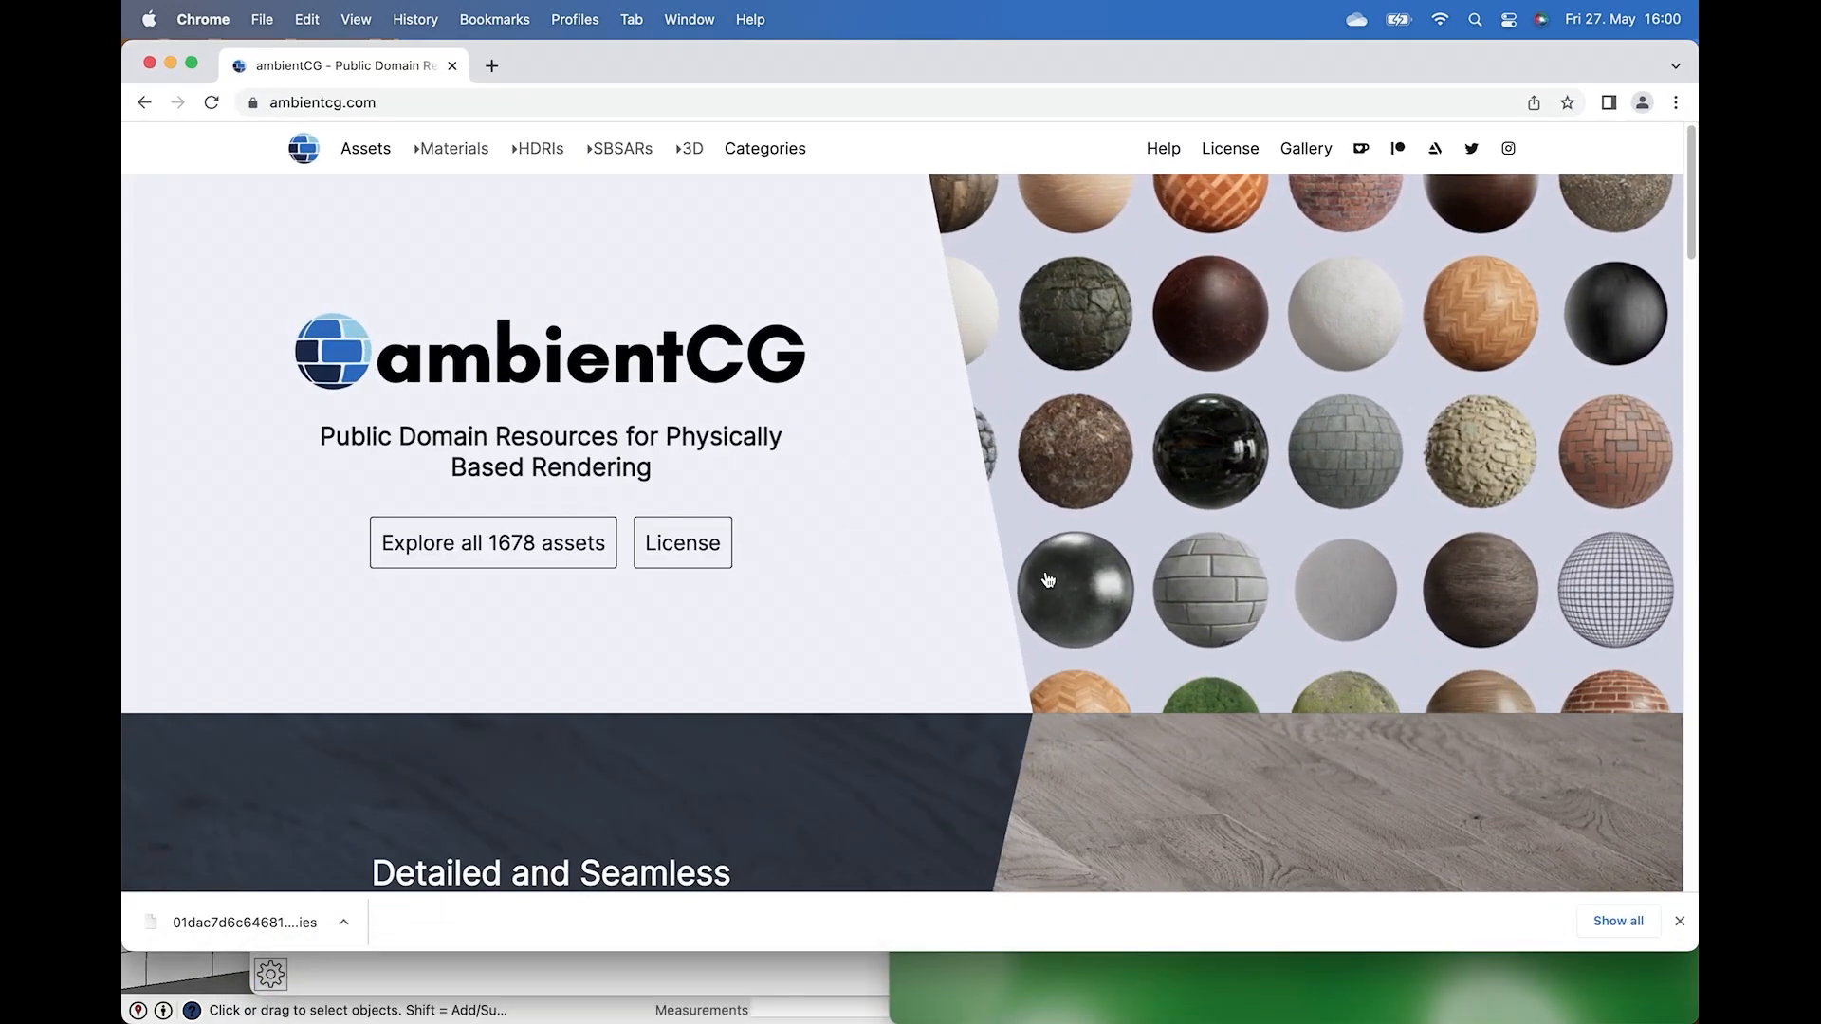
click(566, 546)
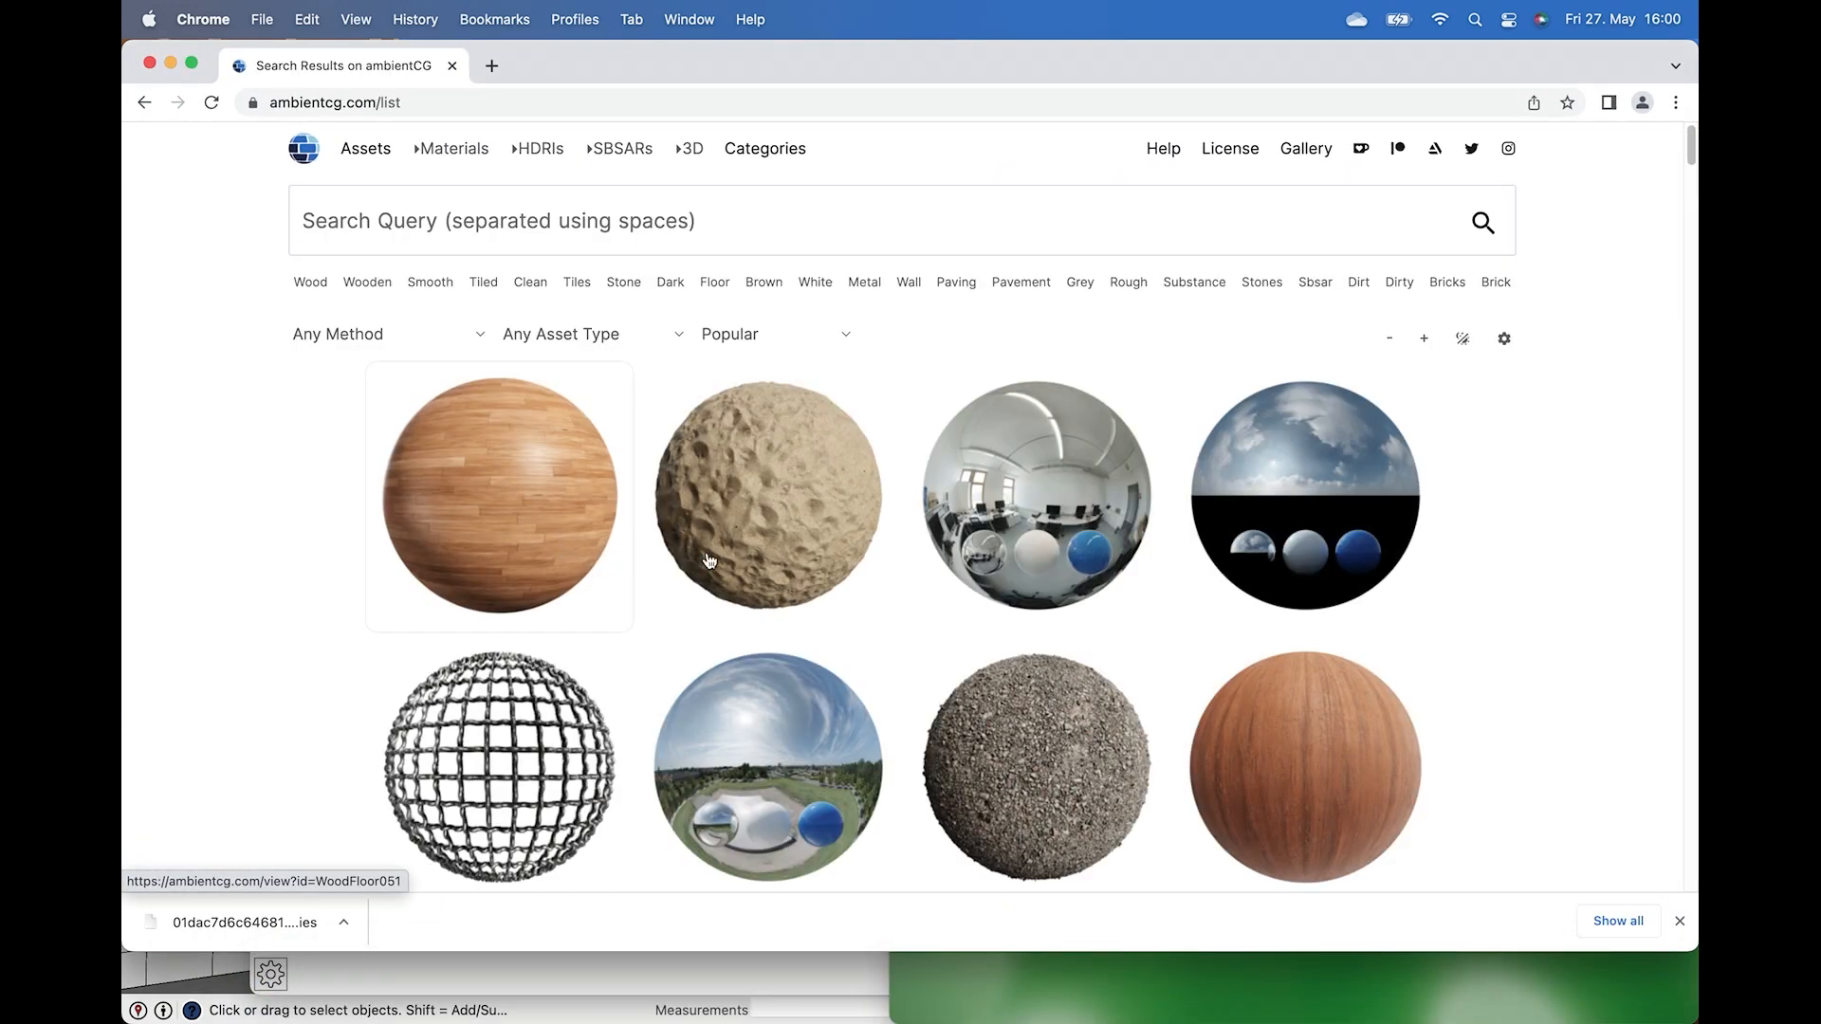
scroll(1088, 535, down, 8)
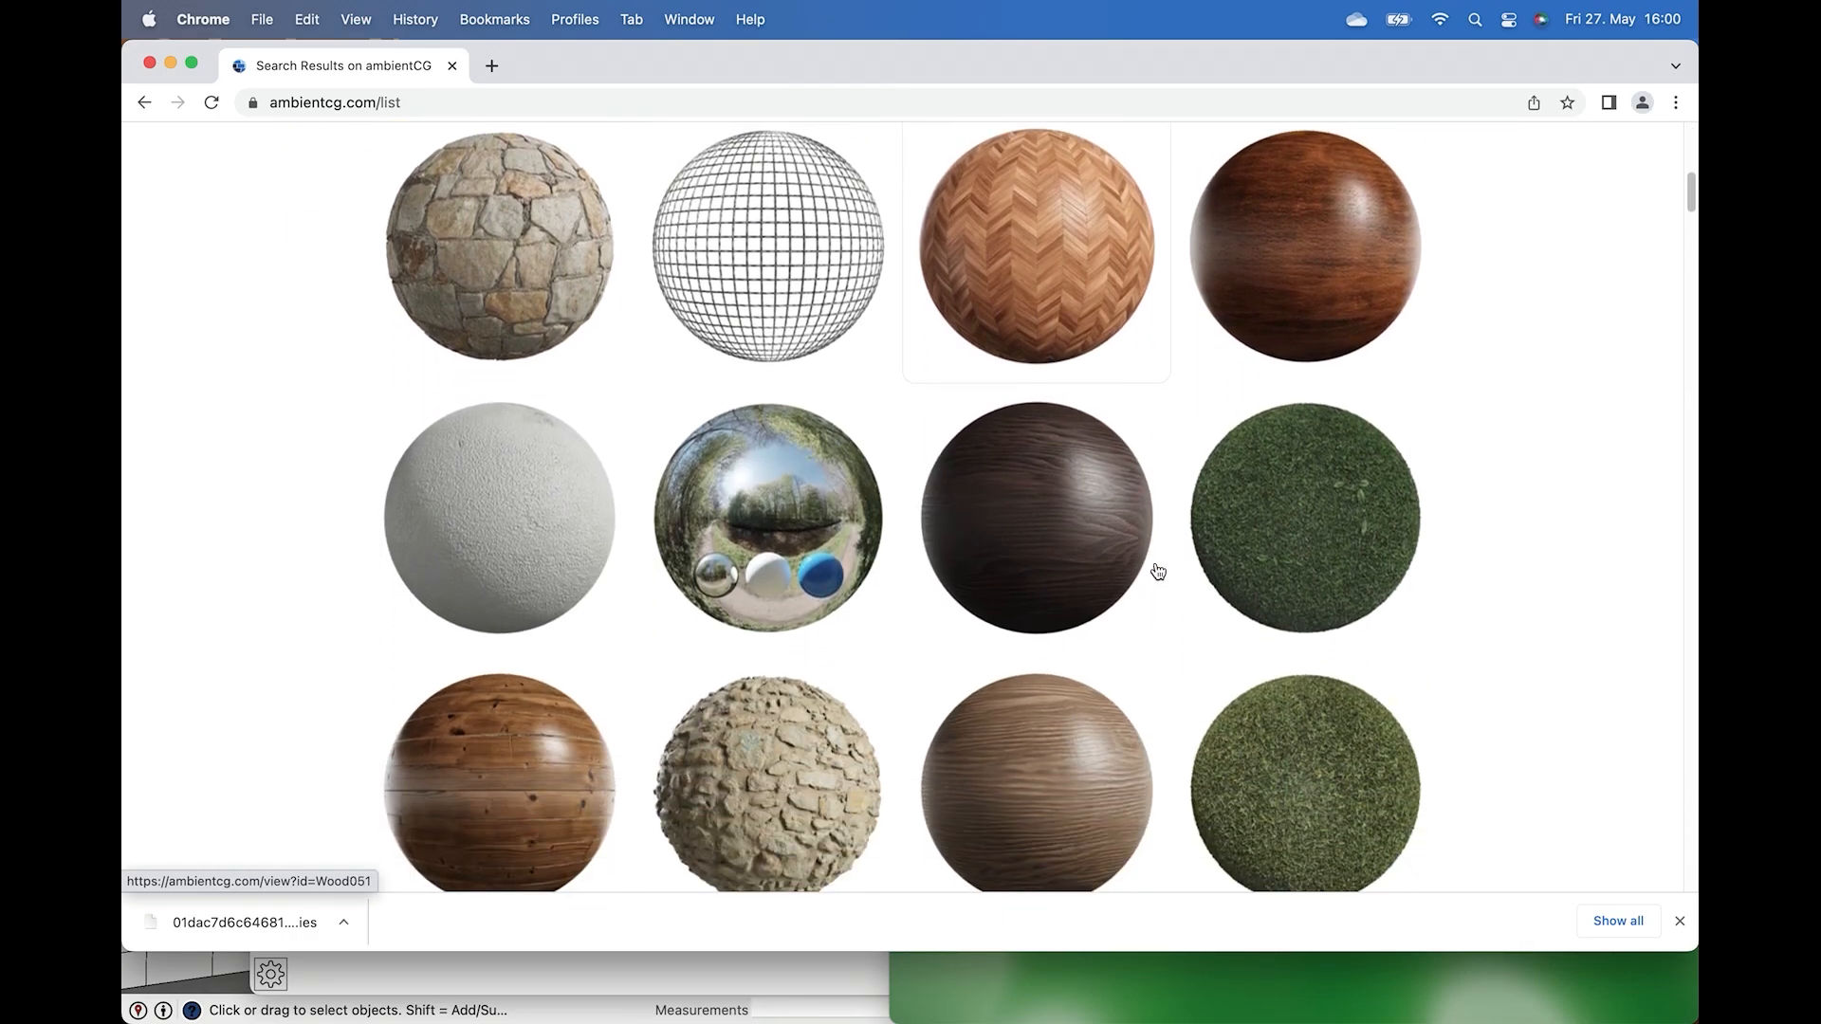
Open the Tiles 093 material on ambientCG and download its 2K-JPG package.
scroll(1223, 607, down, 10)
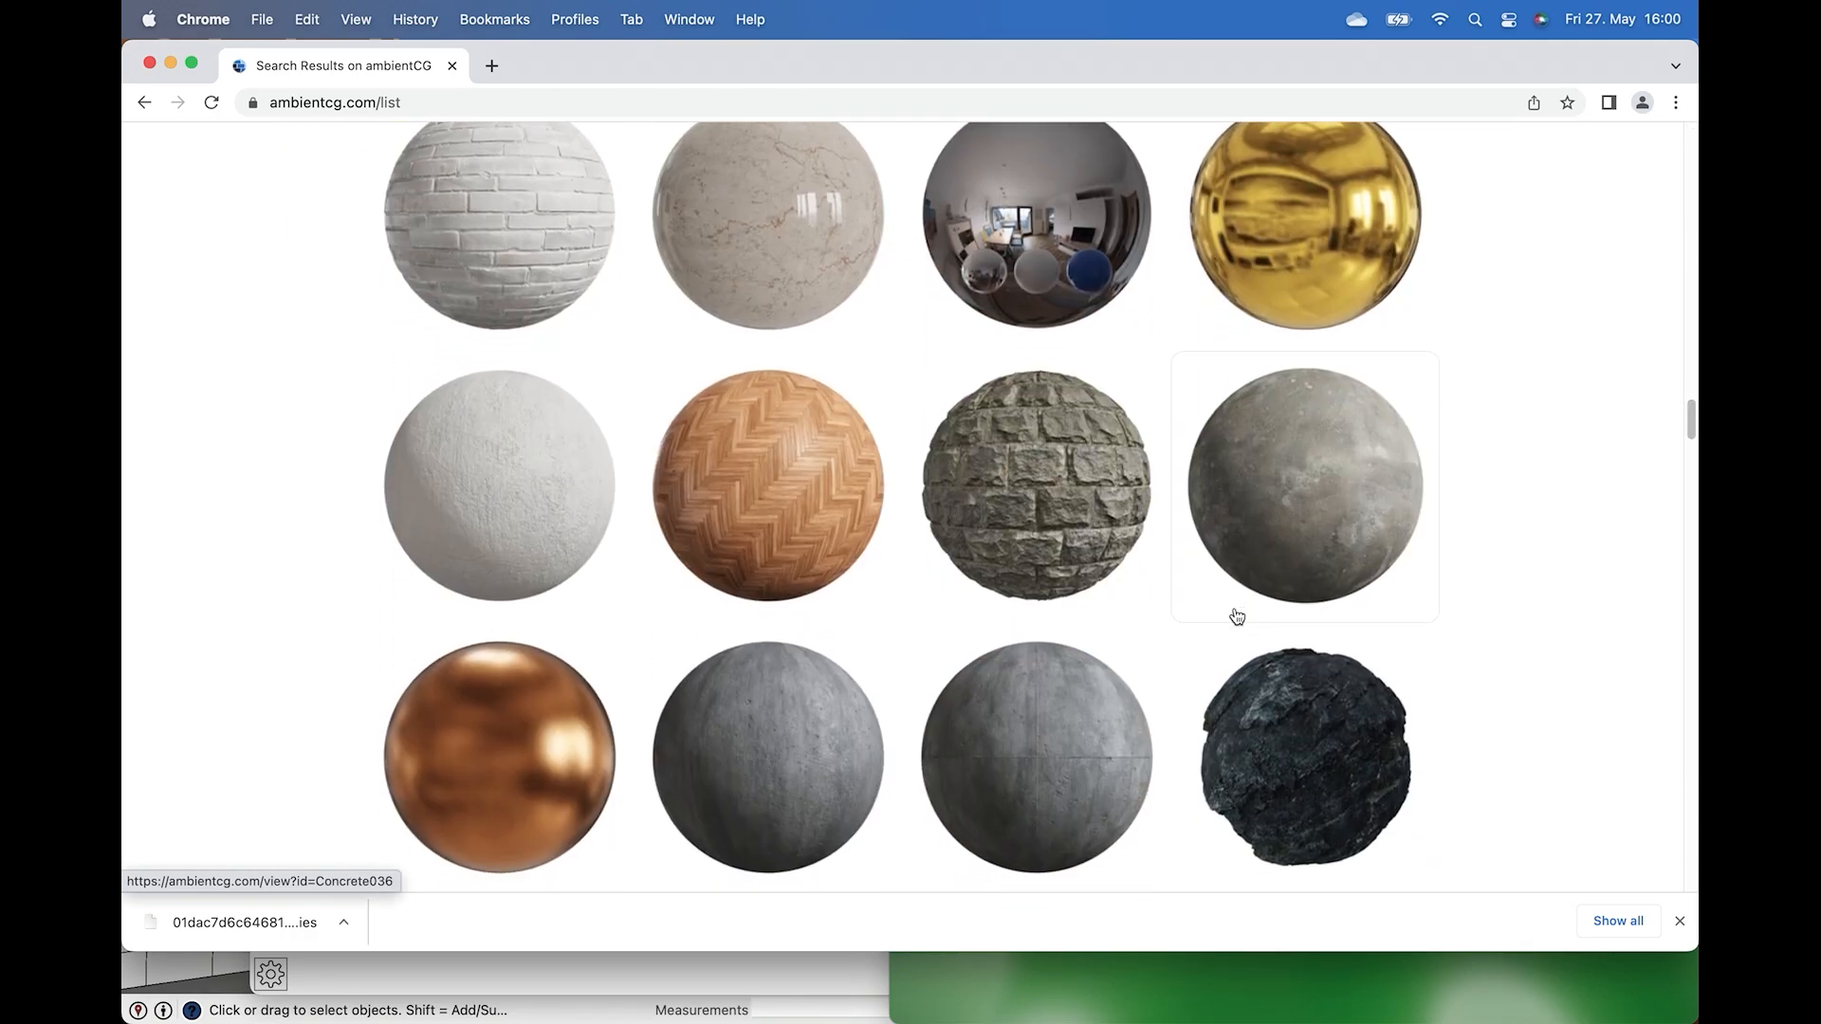
scroll(1234, 615, down, 5)
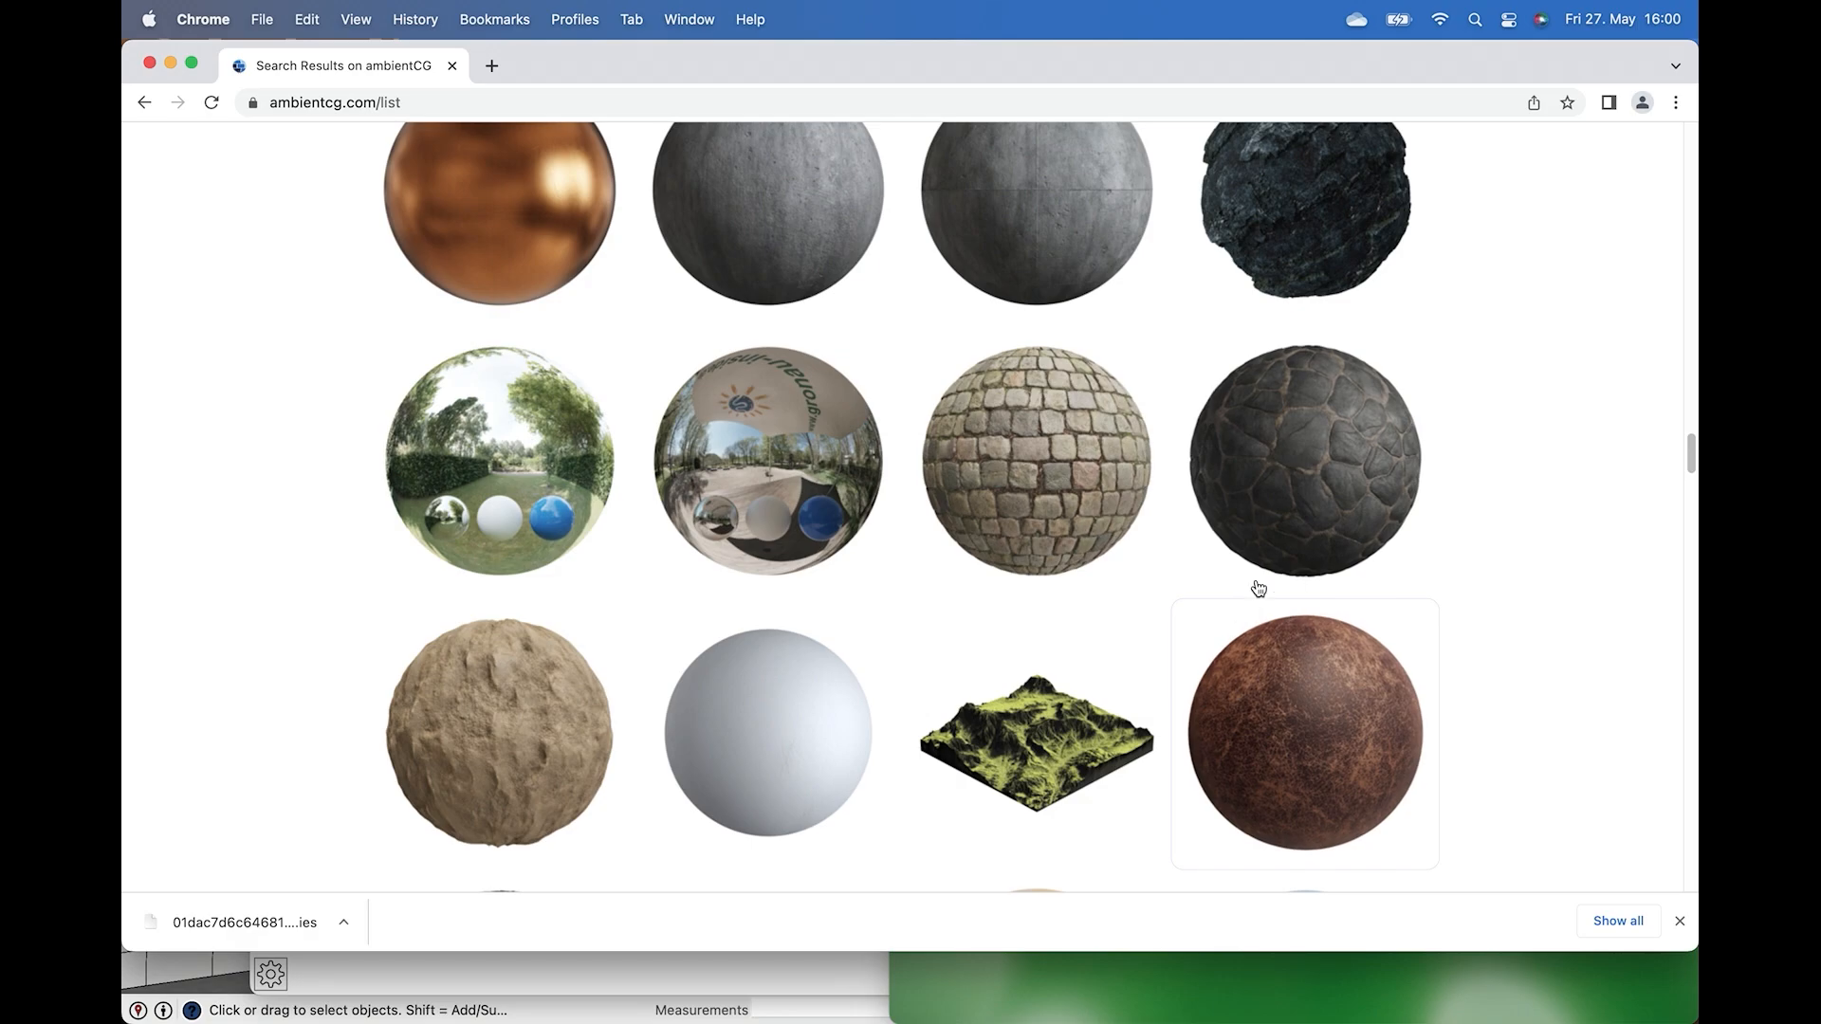
click(1293, 533)
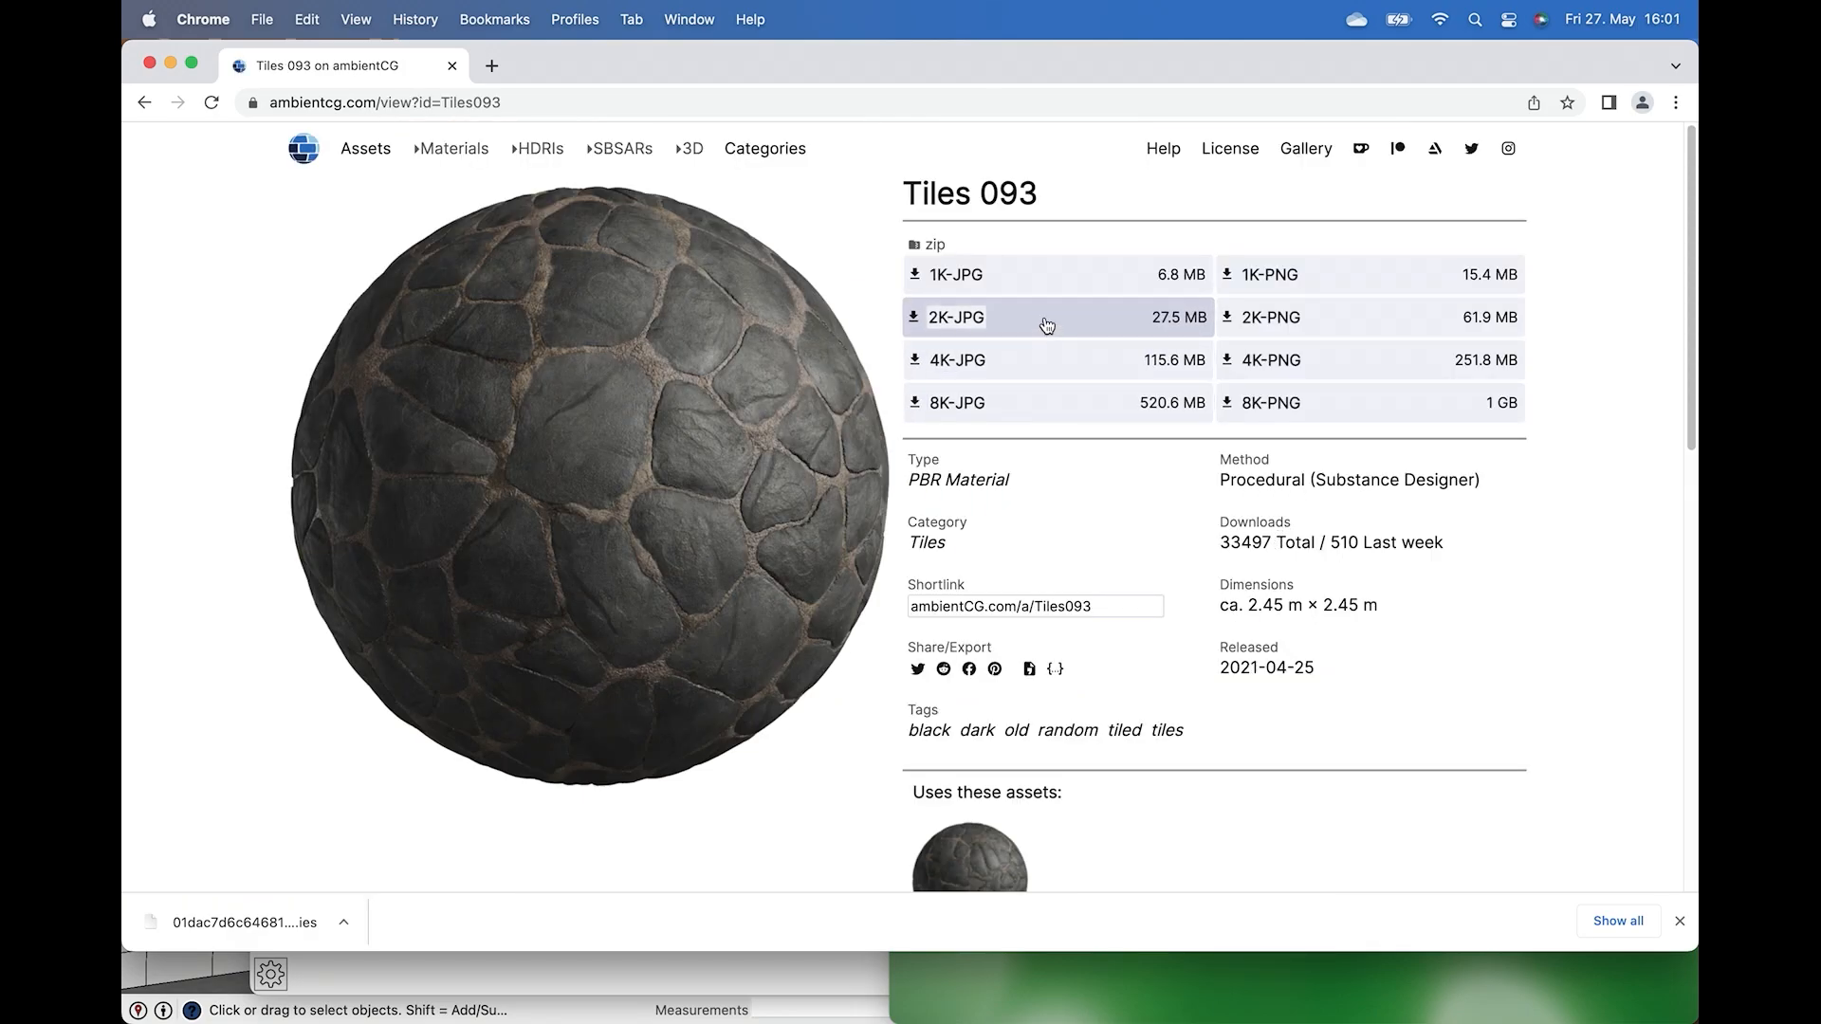
click(1047, 325)
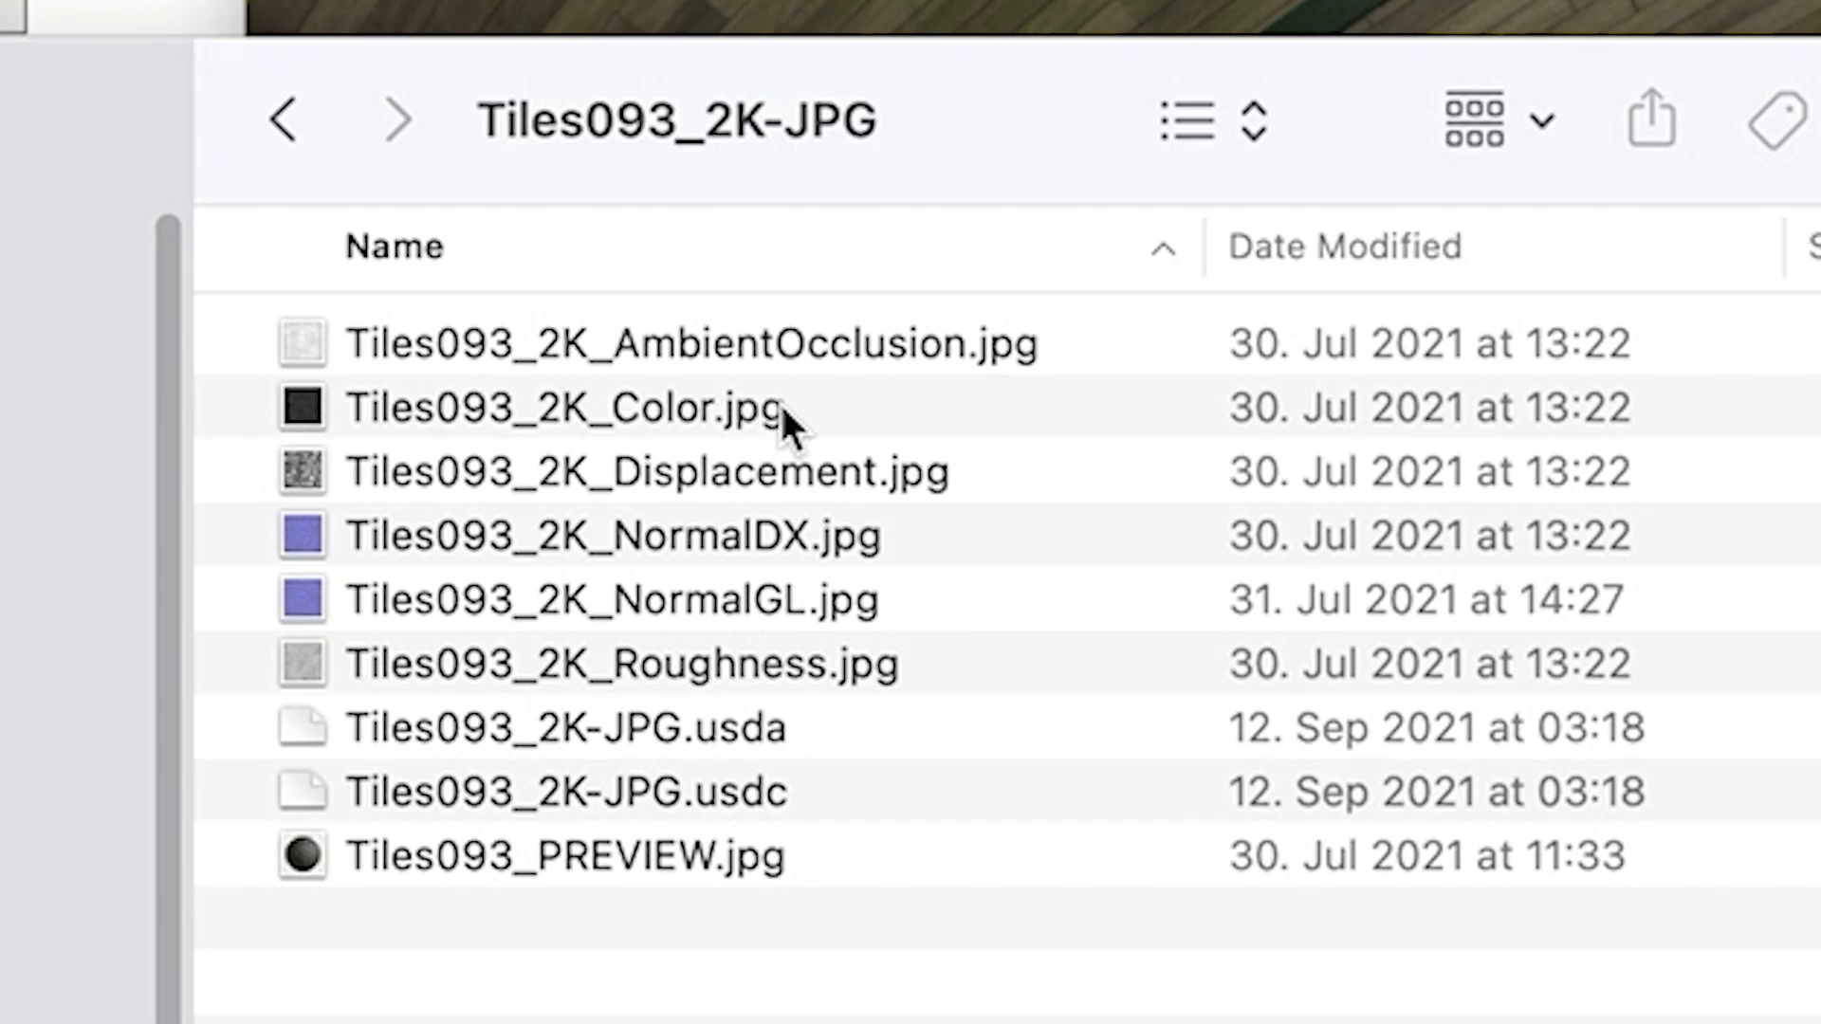
Select the Tiles093 Color, Displacement and Roughness images and move them to the desktop.
click(690, 429)
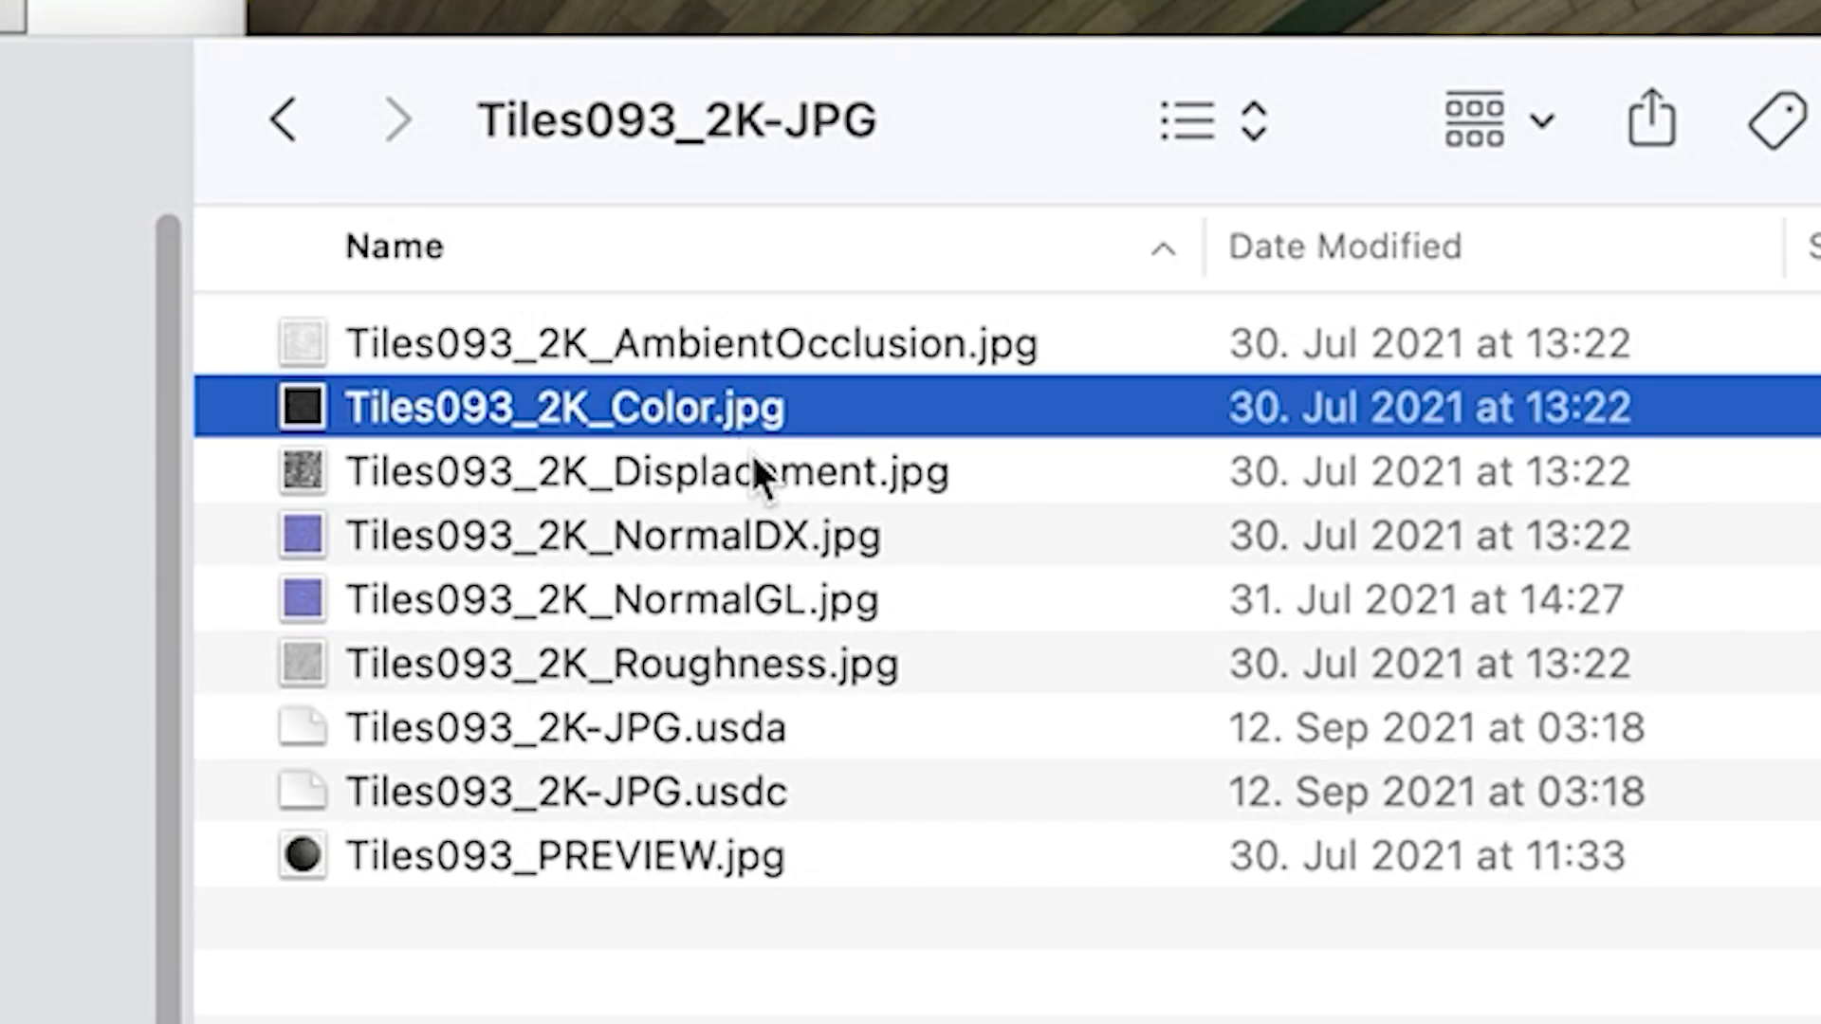
click(716, 490)
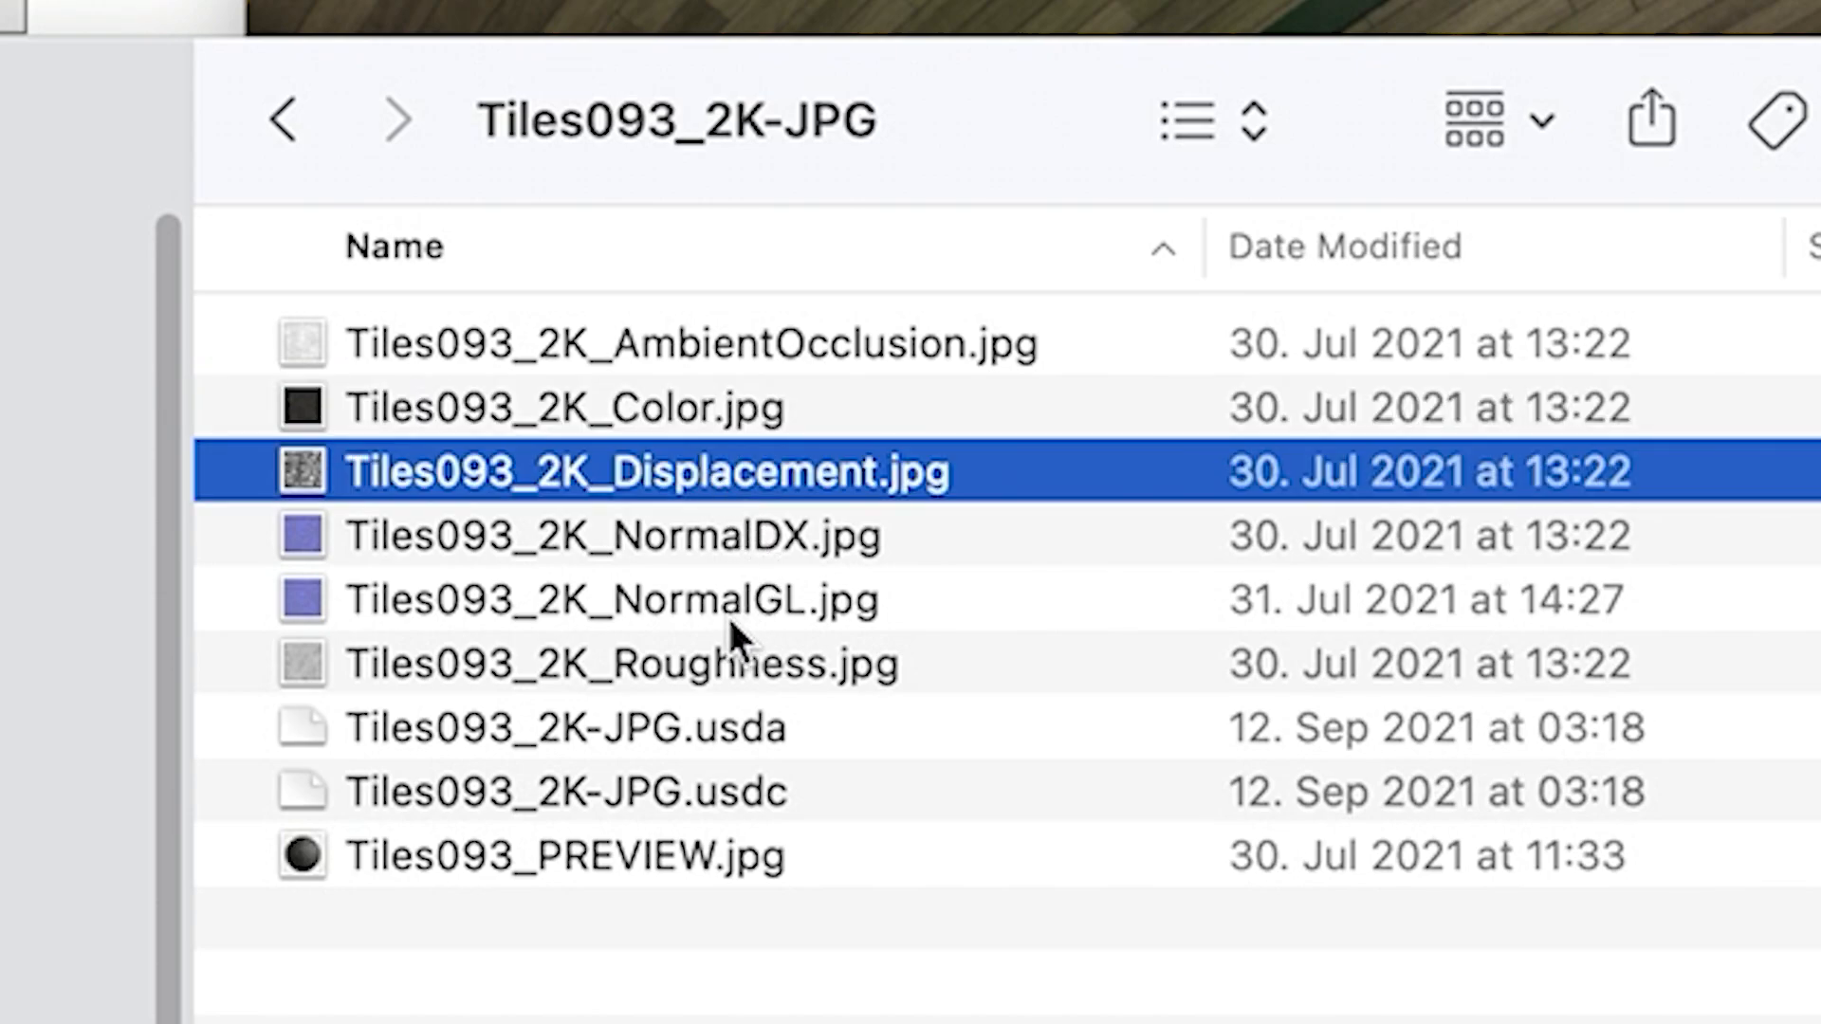
click(709, 679)
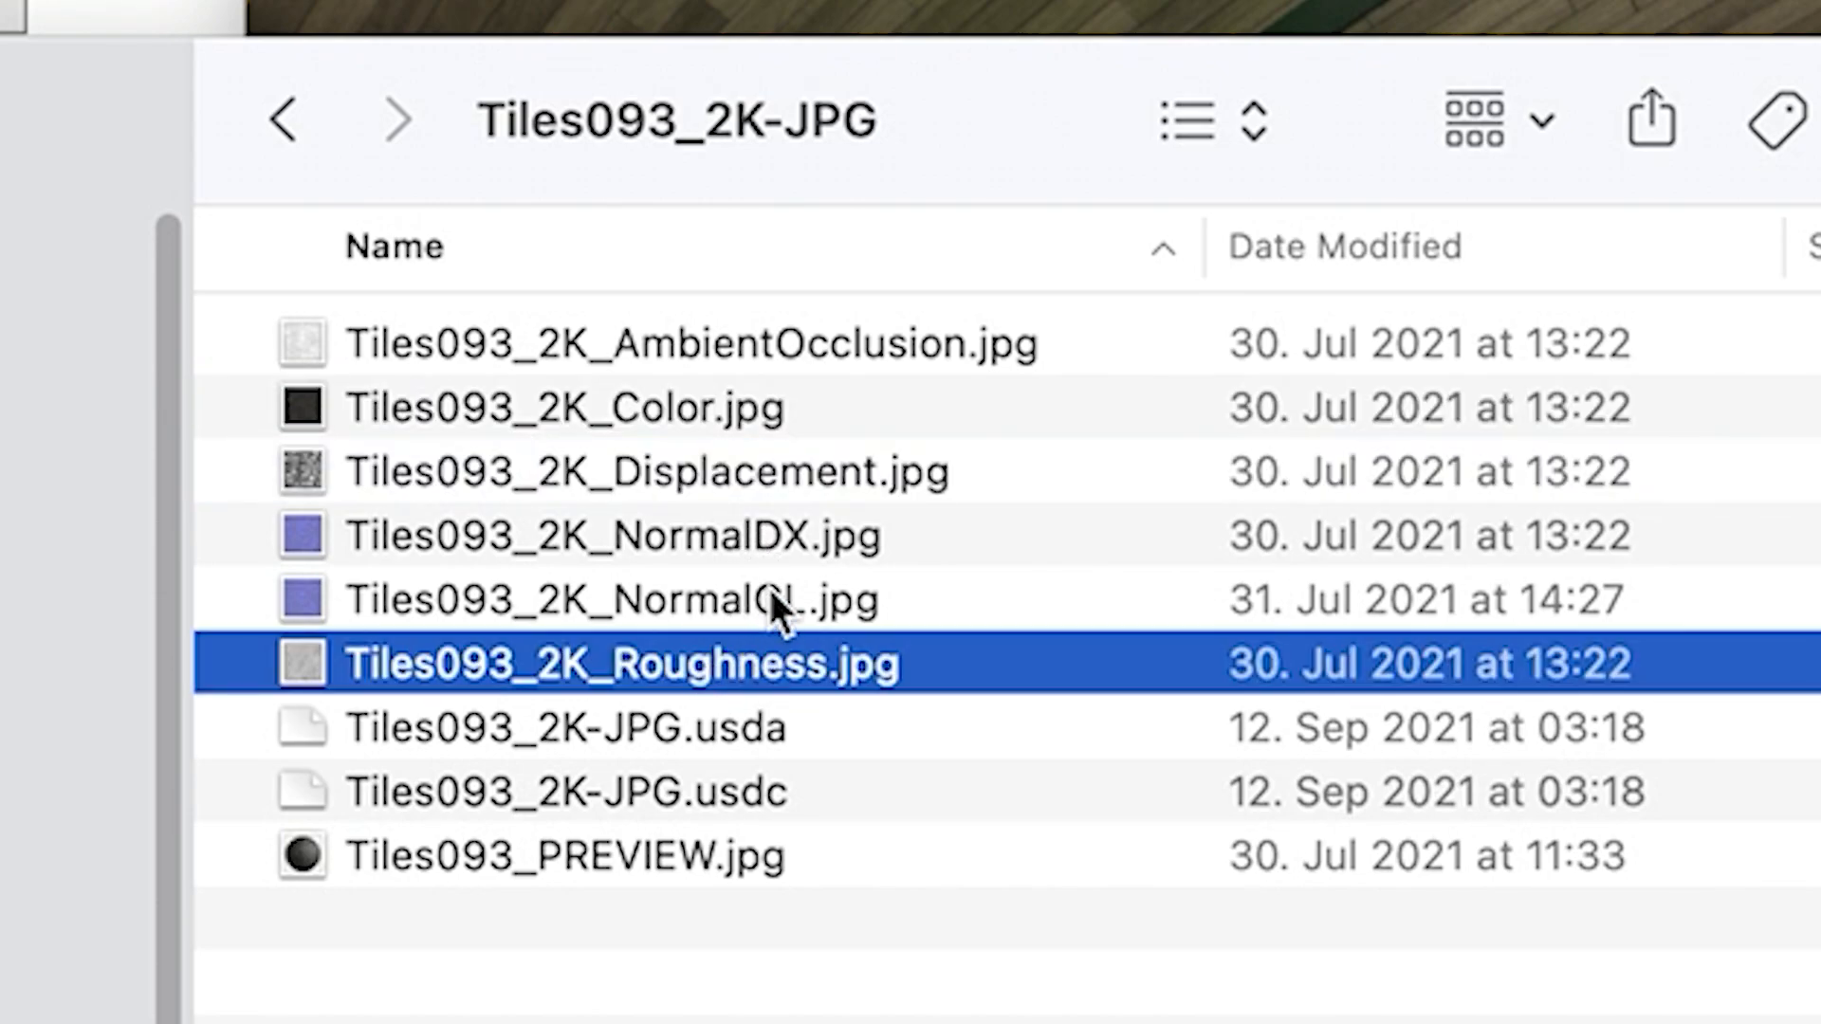
click(930, 731)
click(823, 679)
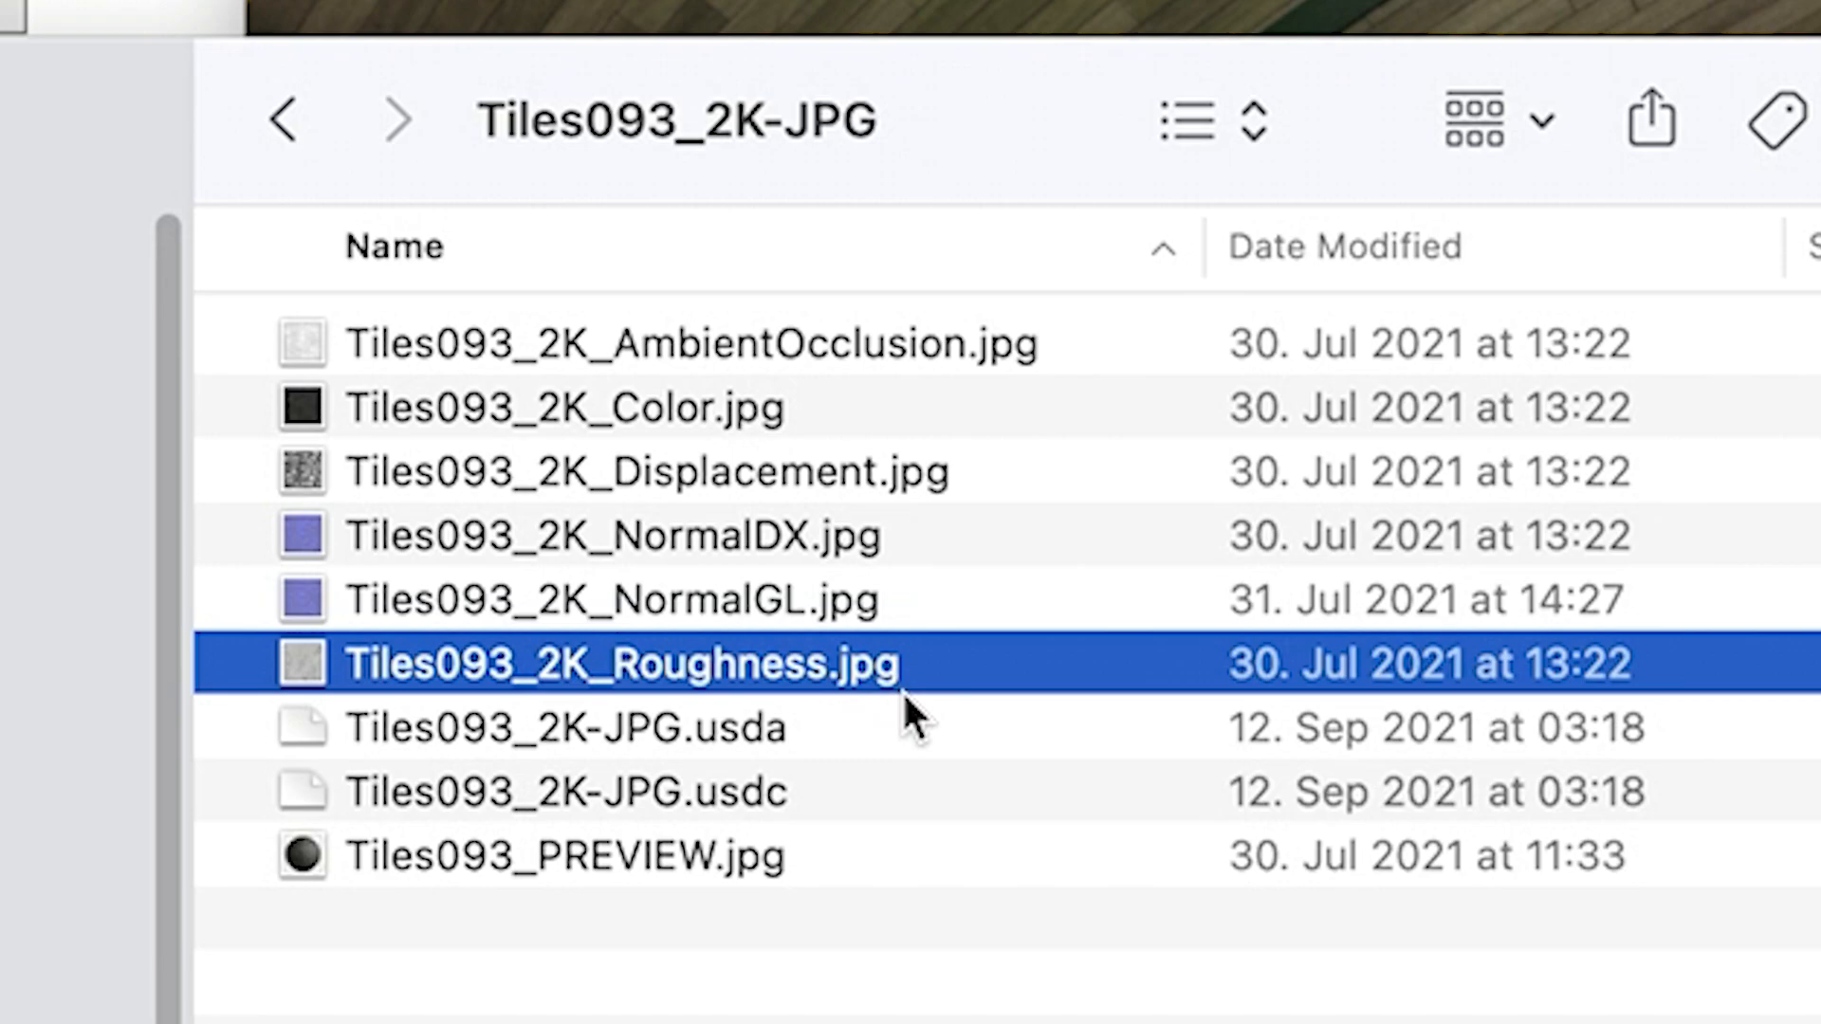
super+click(839, 495)
super+click(735, 428)
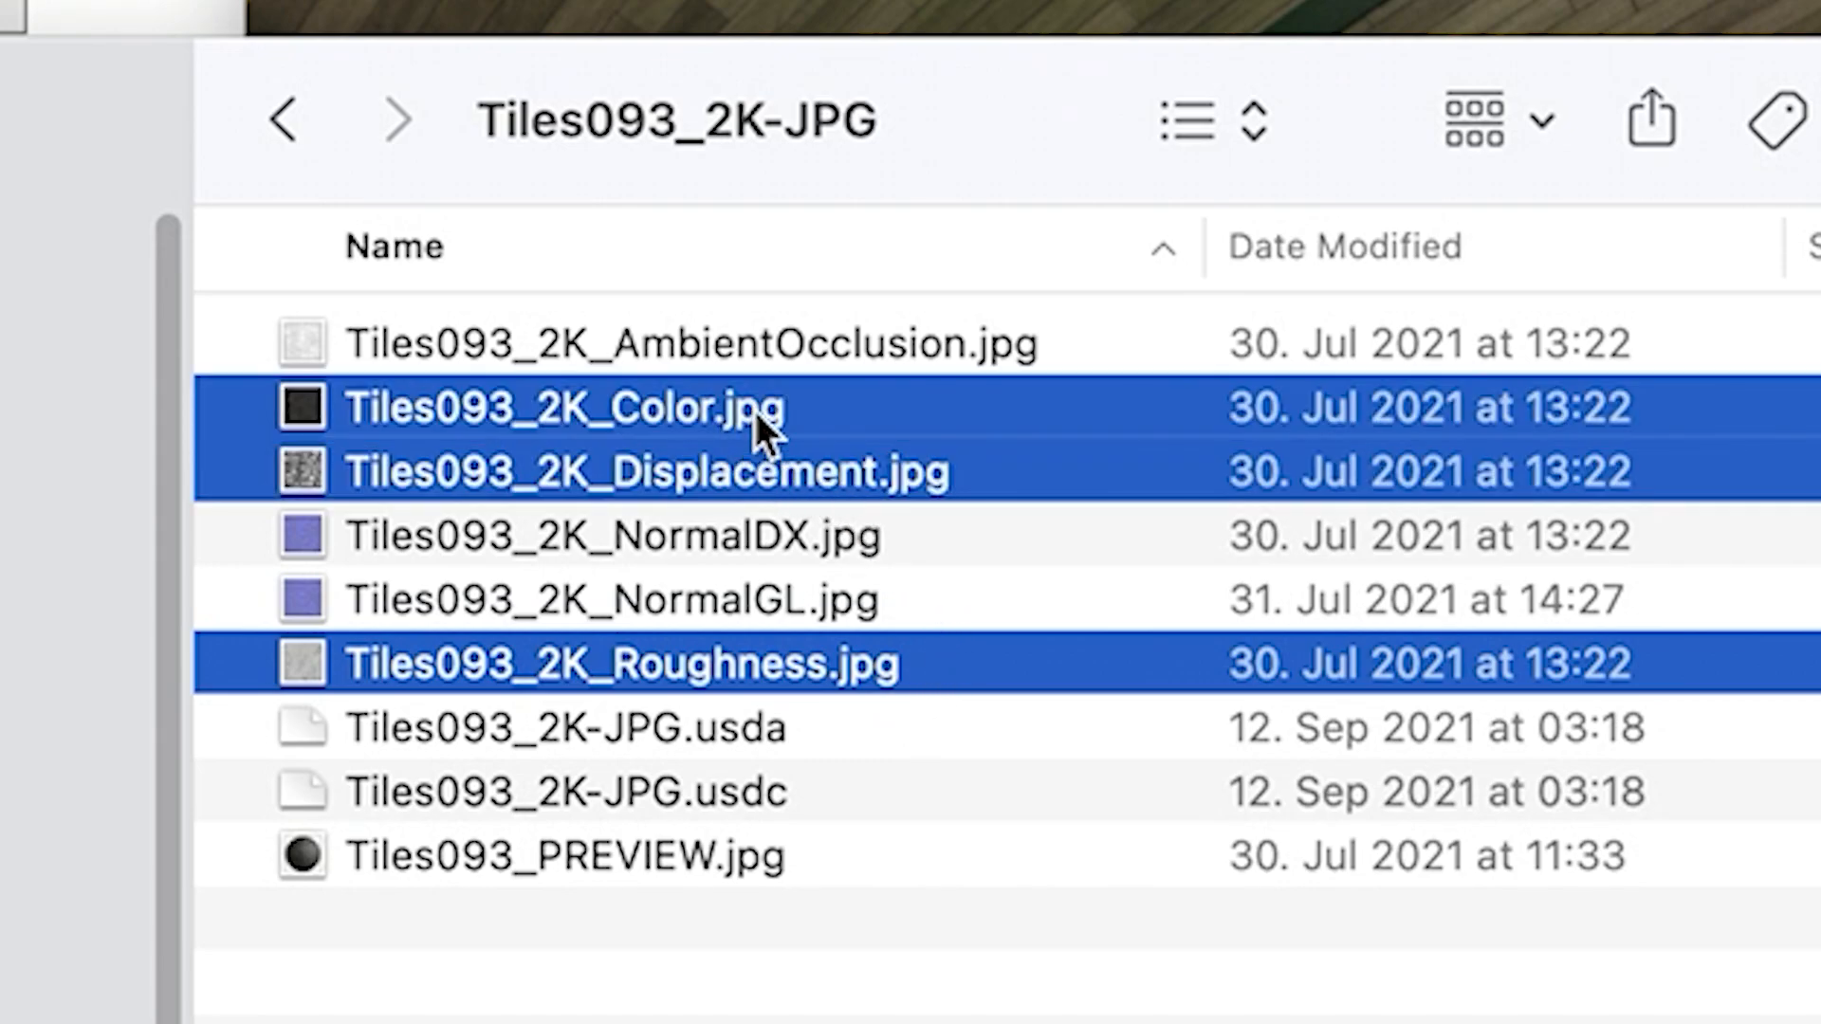
mouse_move(740, 427)
mouse_down()
mouse_move(2, 569)
mouse_move(47, 579)
mouse_up()
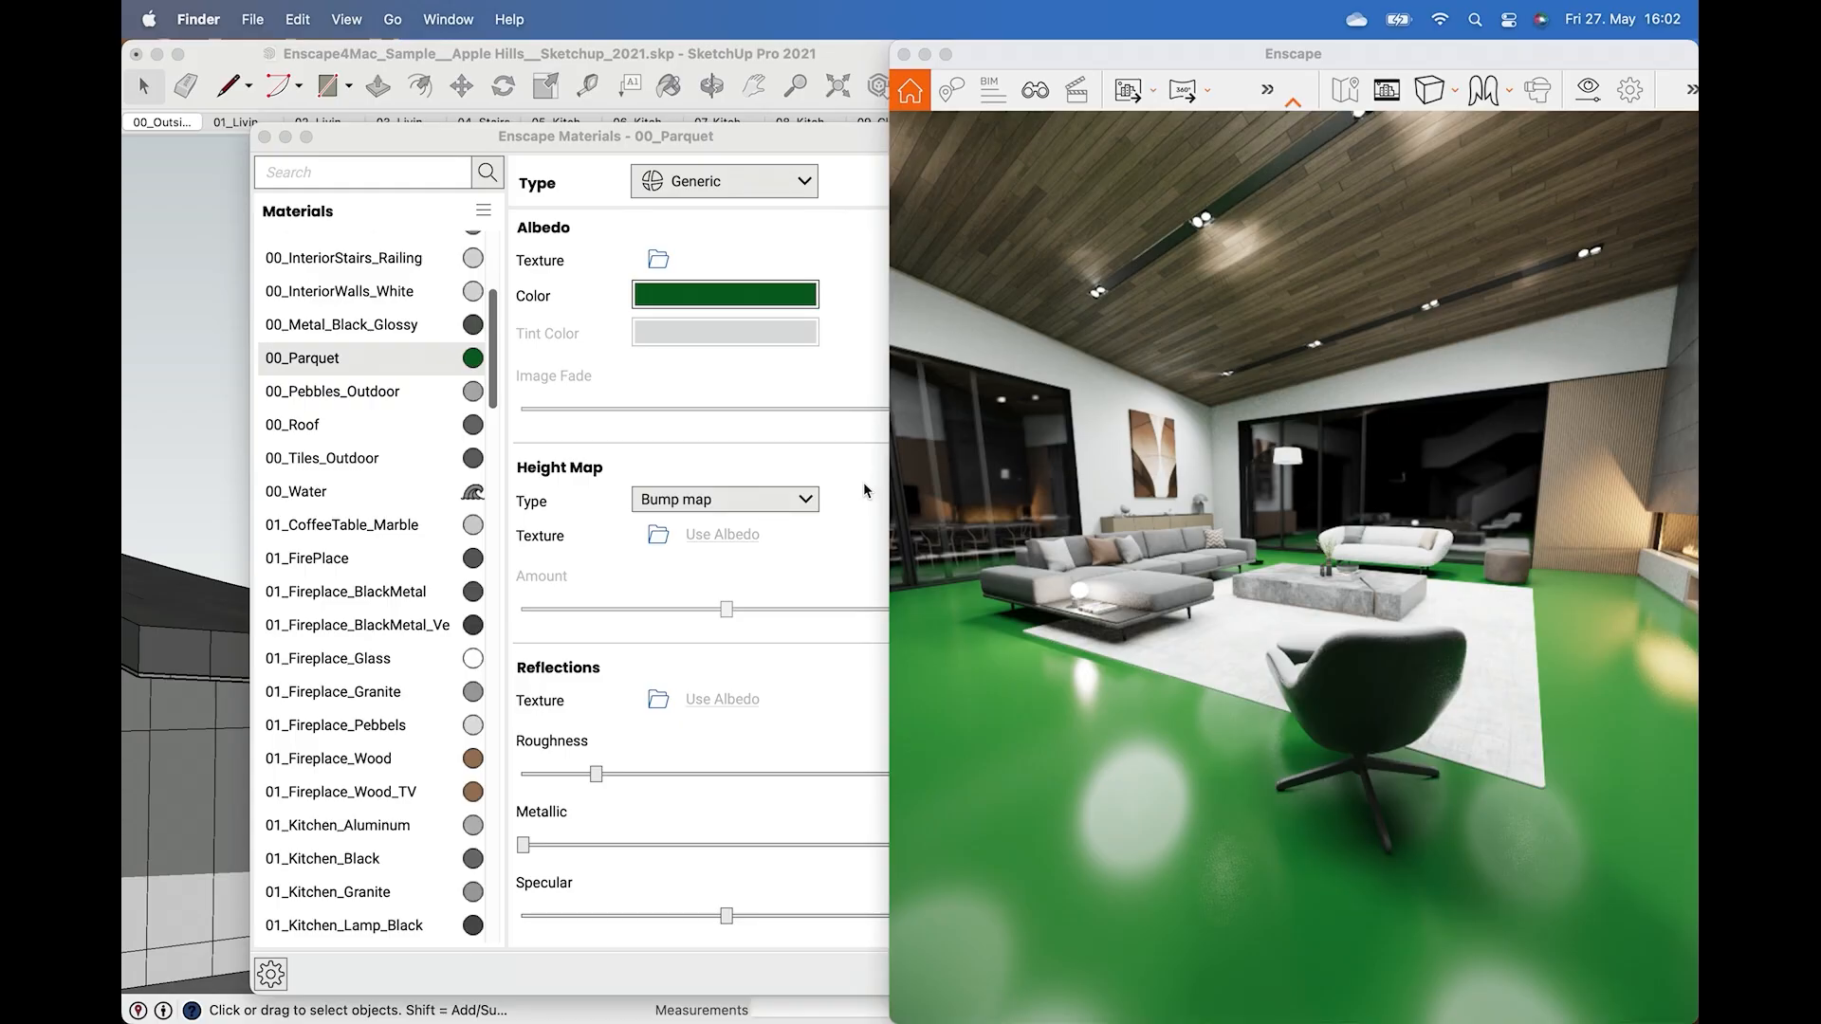
Load Tiles093_2K_Color.jpg from the desktop as the parquet's albedo texture, allowing desktop folder access.
click(660, 269)
click(660, 269)
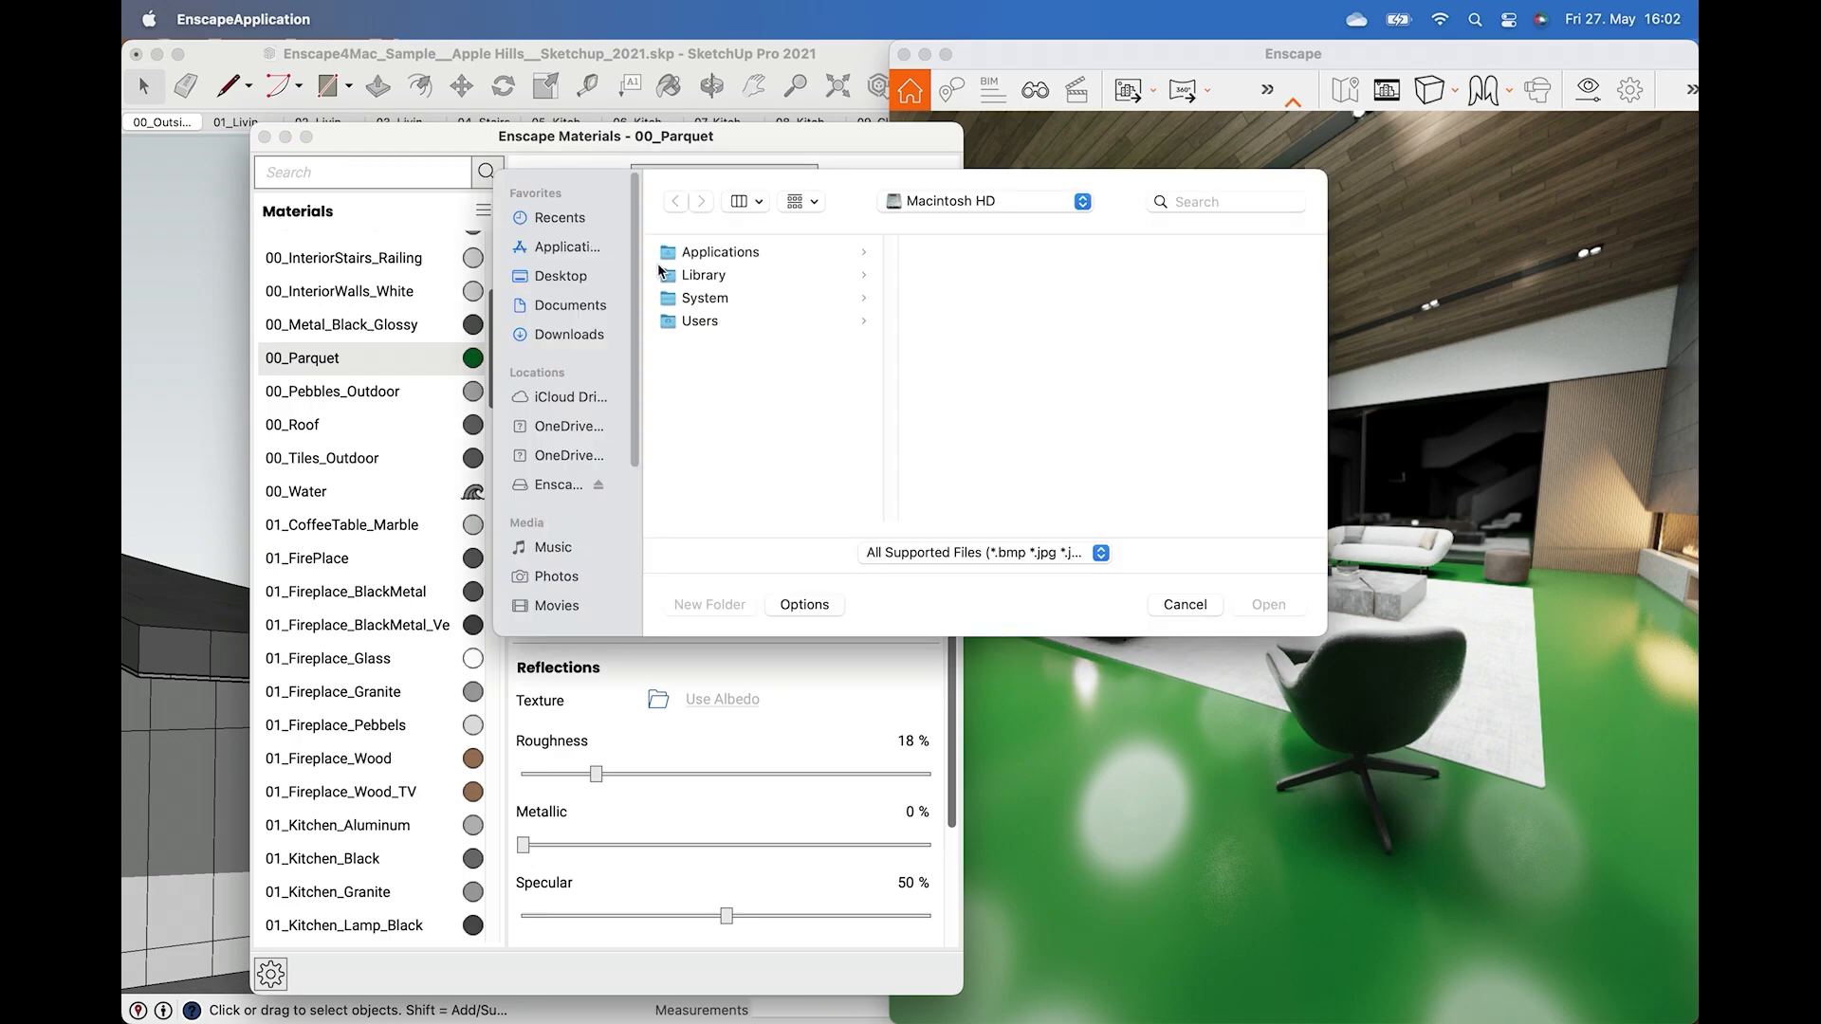
click(567, 279)
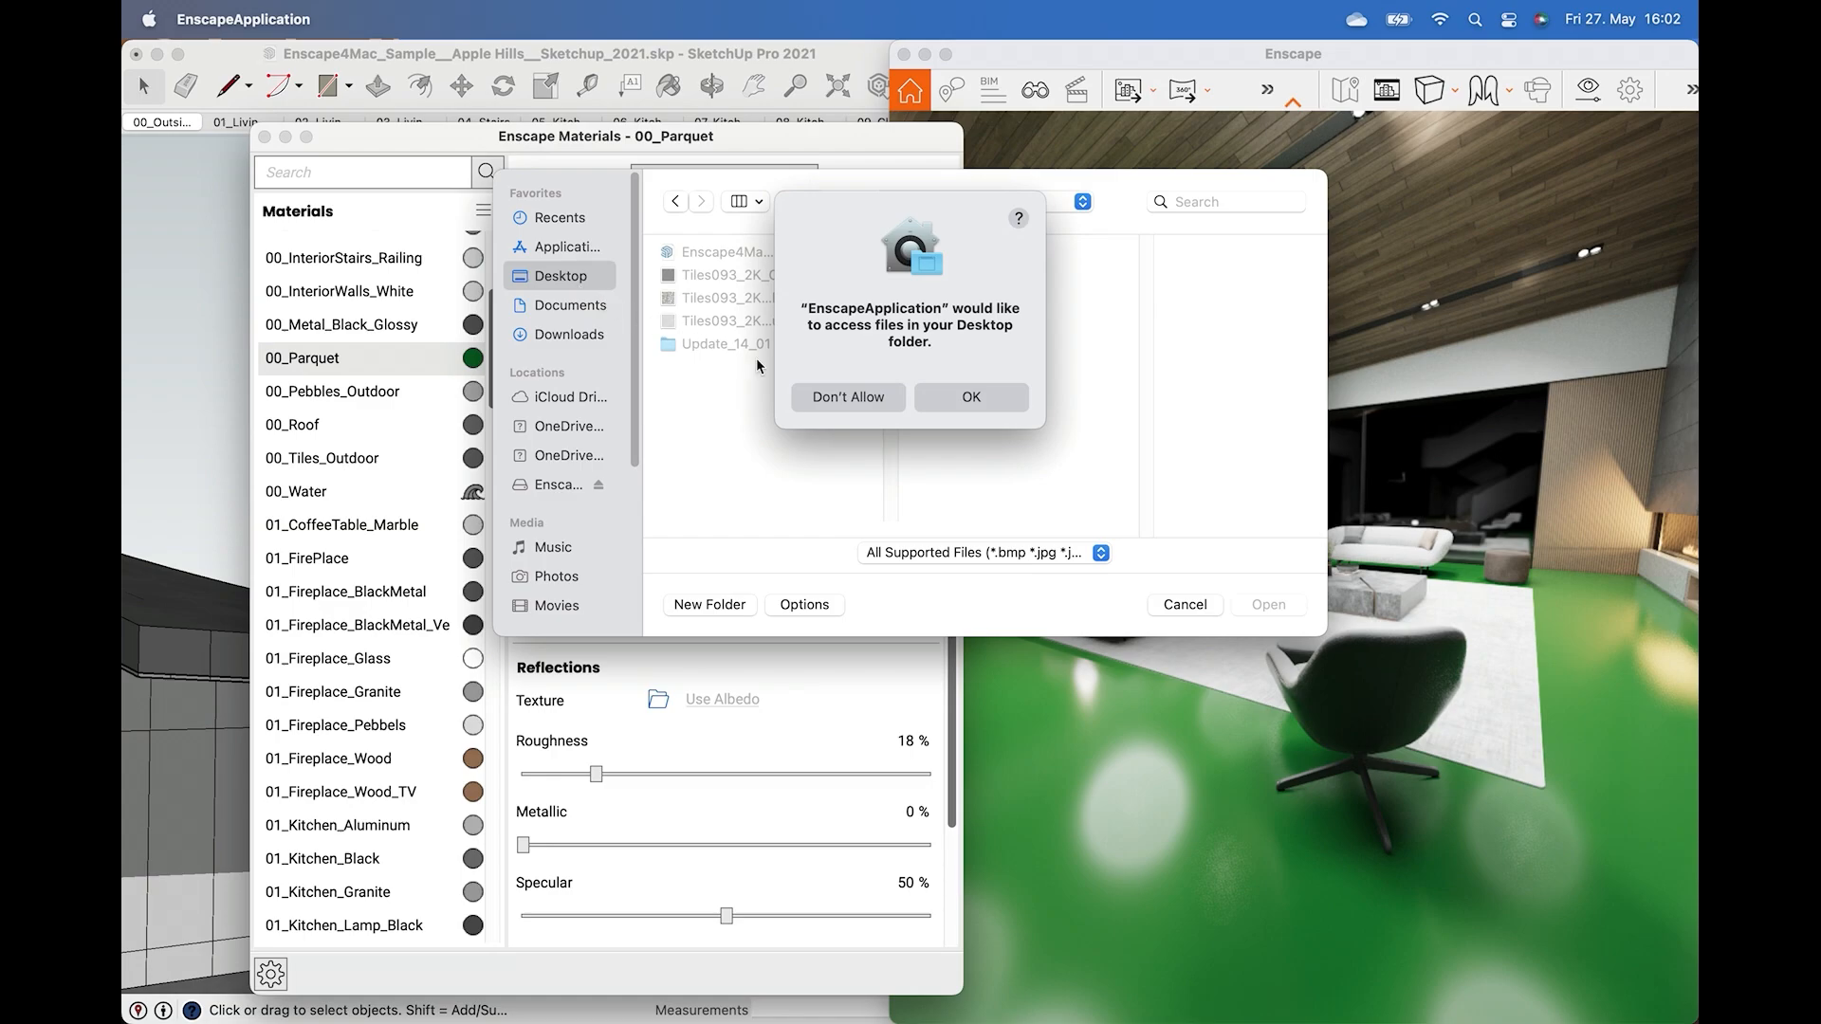
click(949, 396)
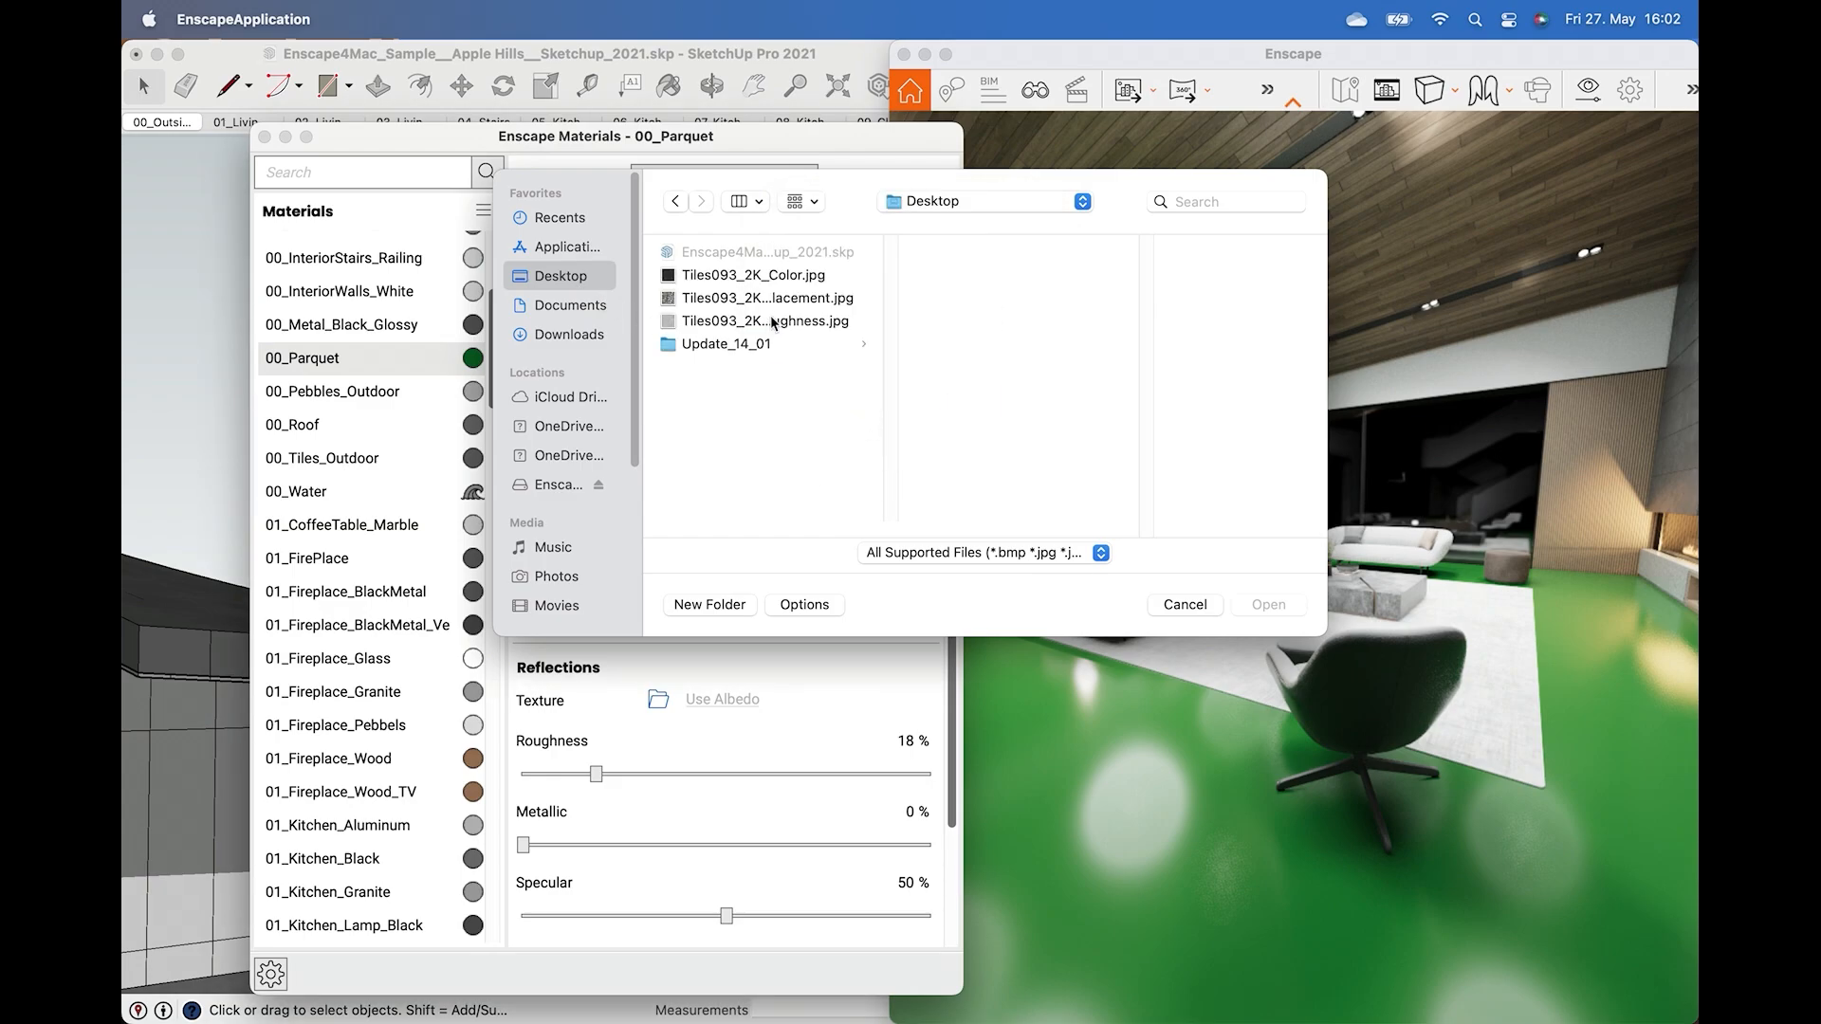
click(786, 282)
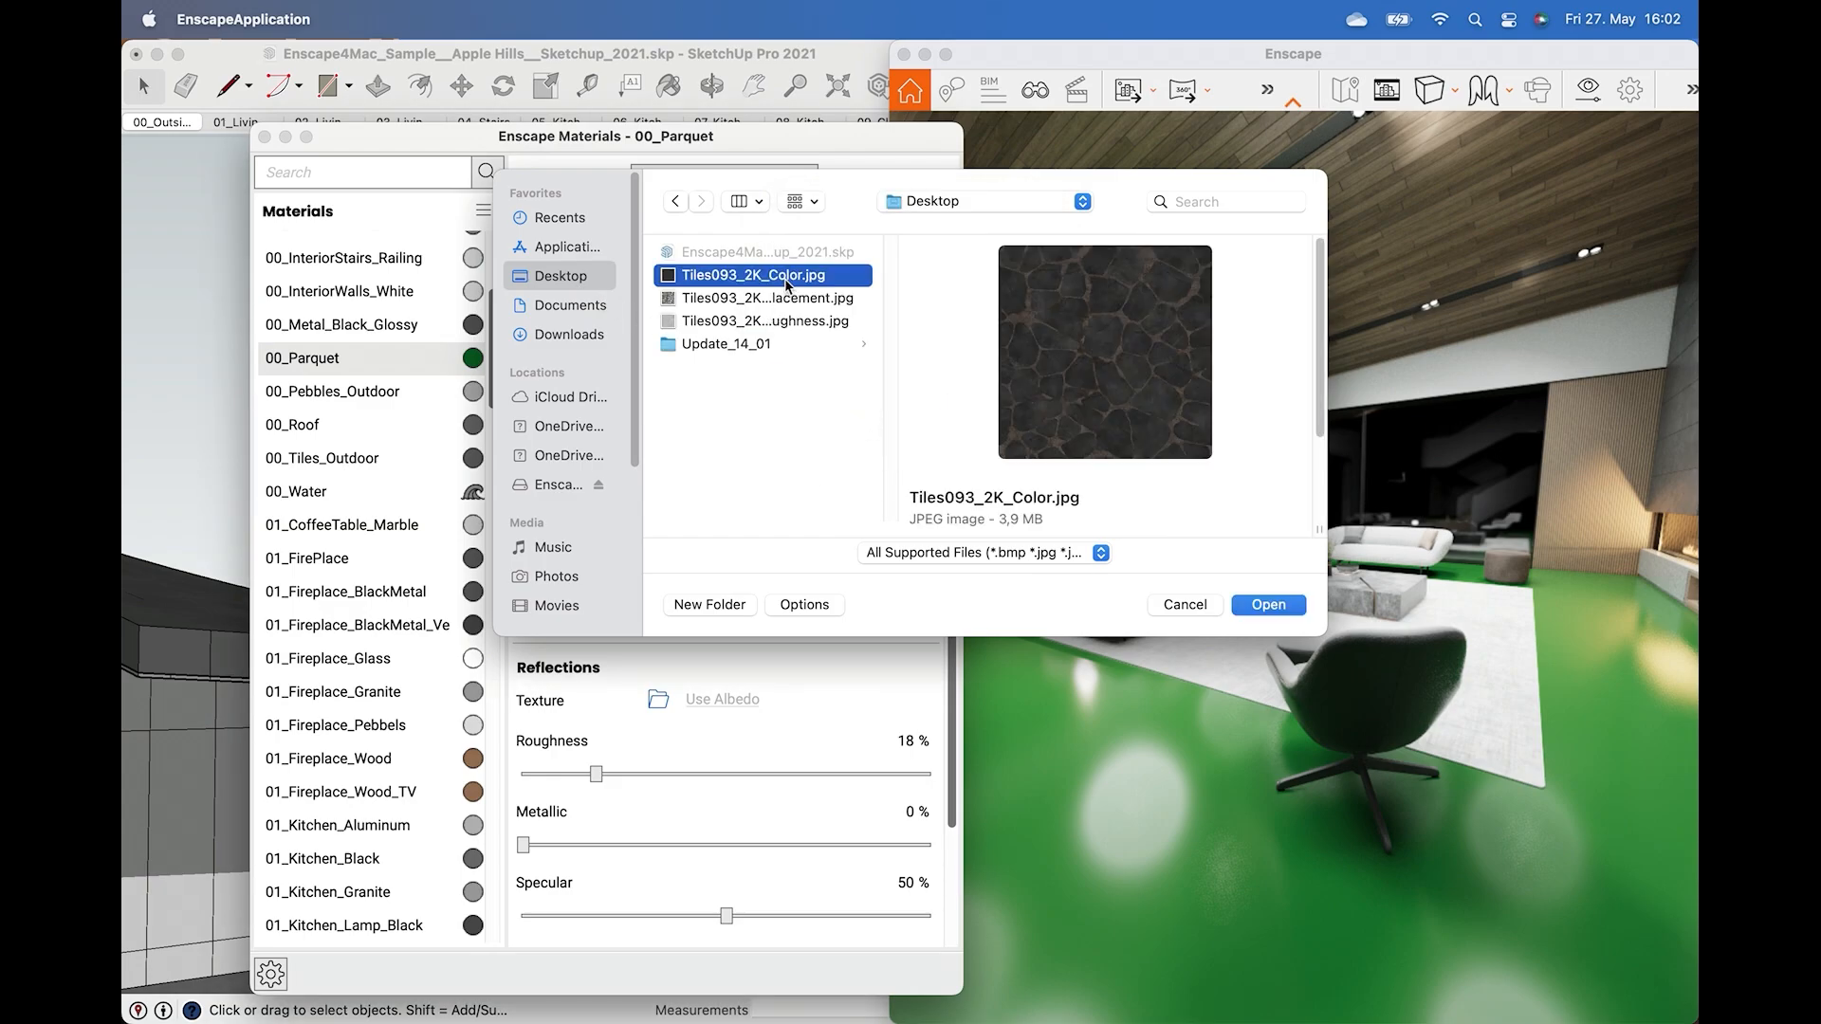
click(1238, 605)
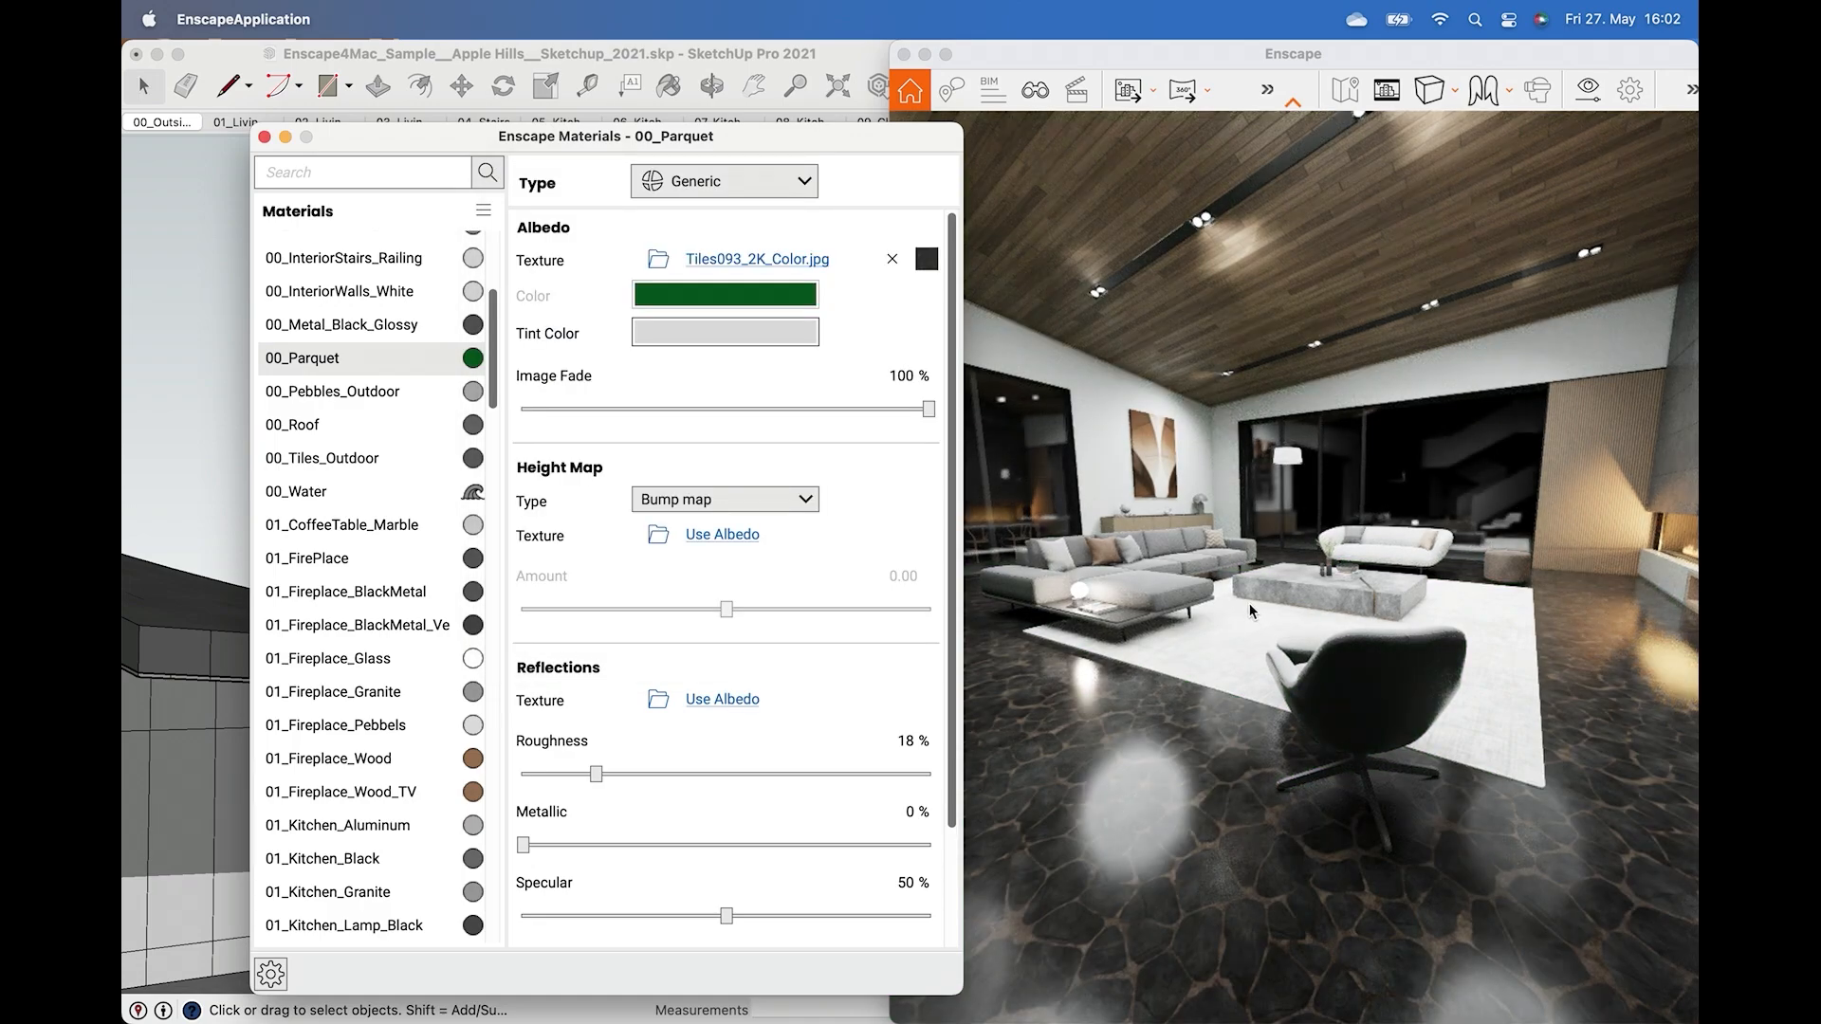
Enable explicit texture transformation for the albedo texture and set its width and height to 2 m.
click(1226, 605)
drag(1327, 531, 1099, 673)
mouse_move(1100, 673)
right_down()
mouse_move(1204, 560)
mouse_move(1436, 504)
right_up()
key(e)
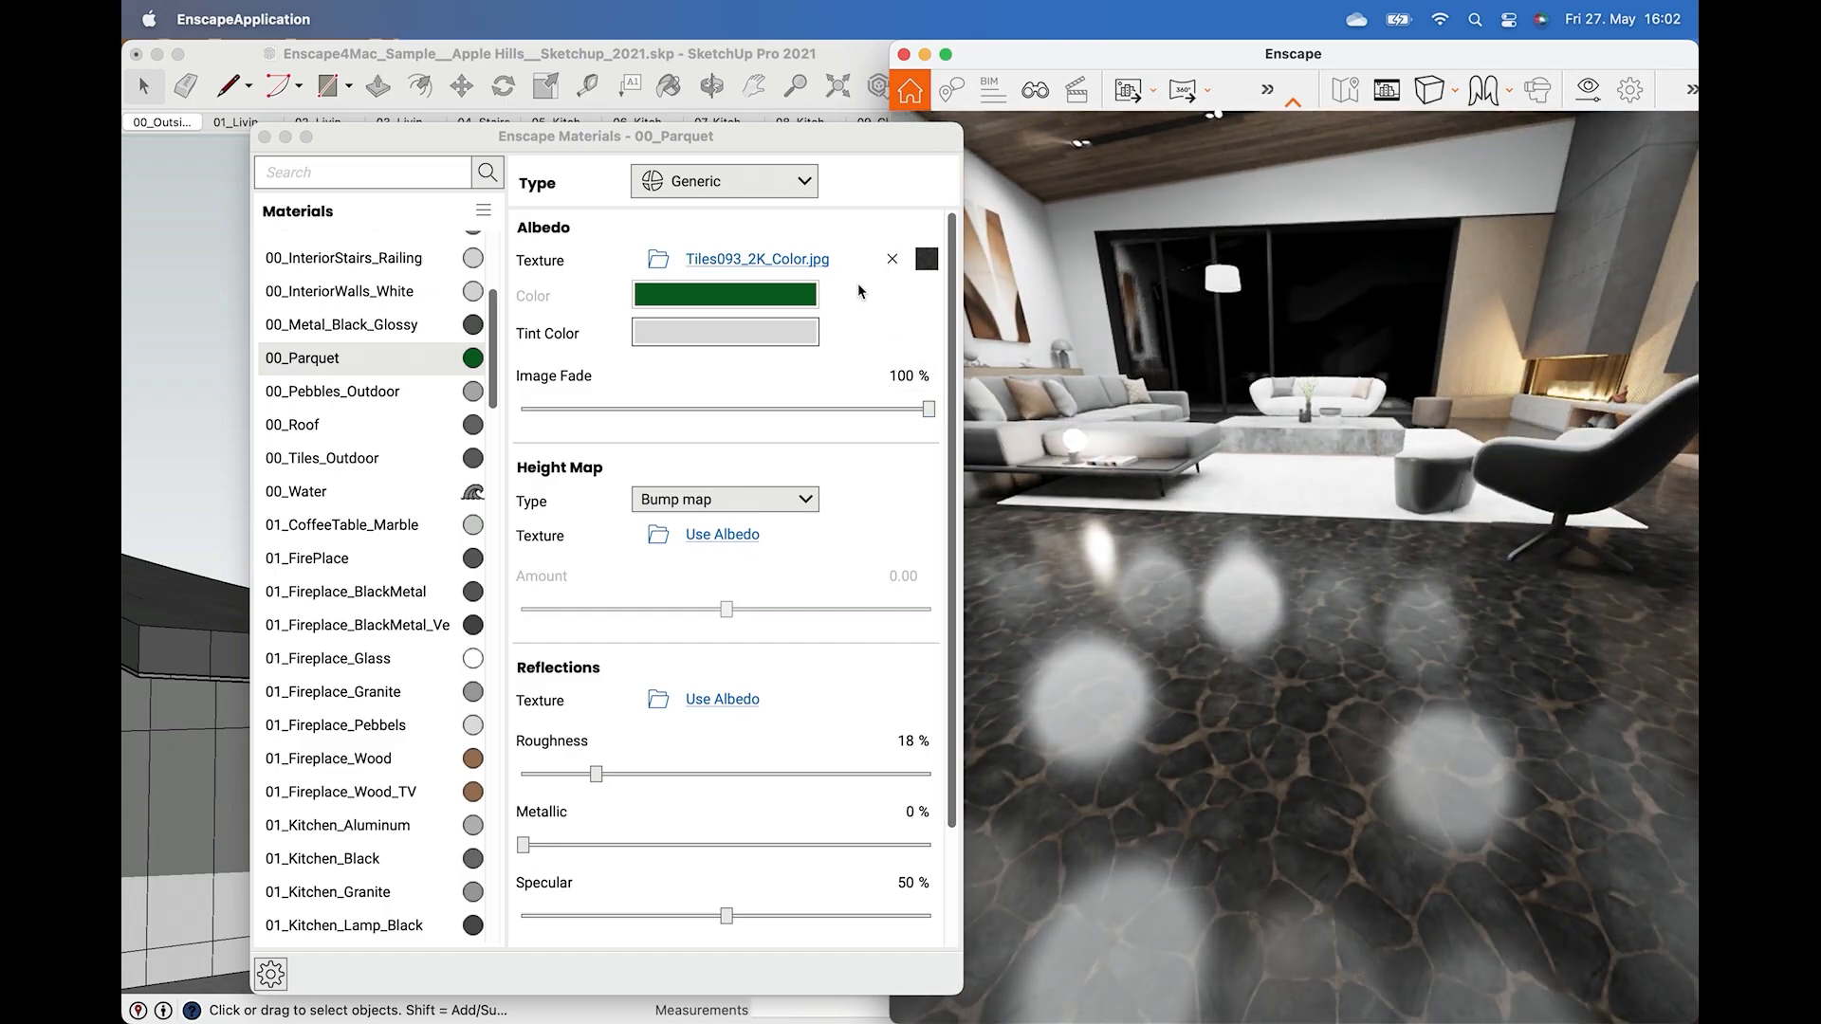
click(806, 264)
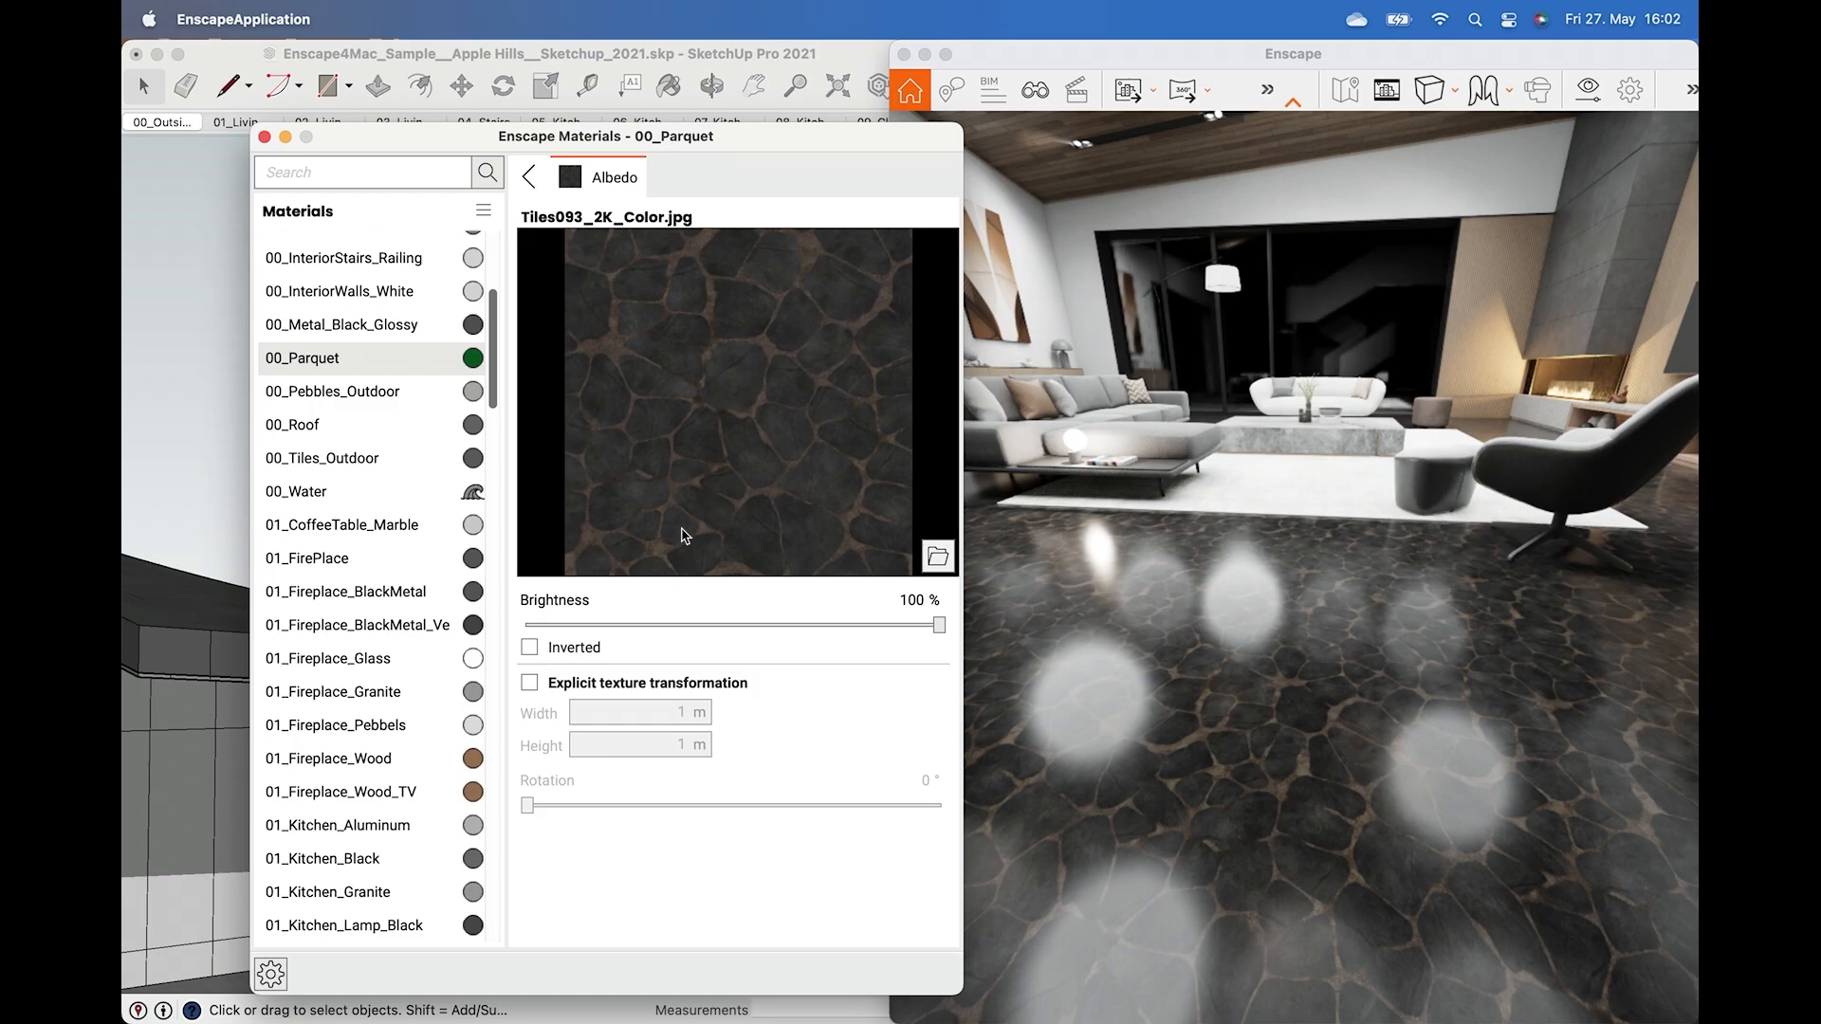
click(529, 685)
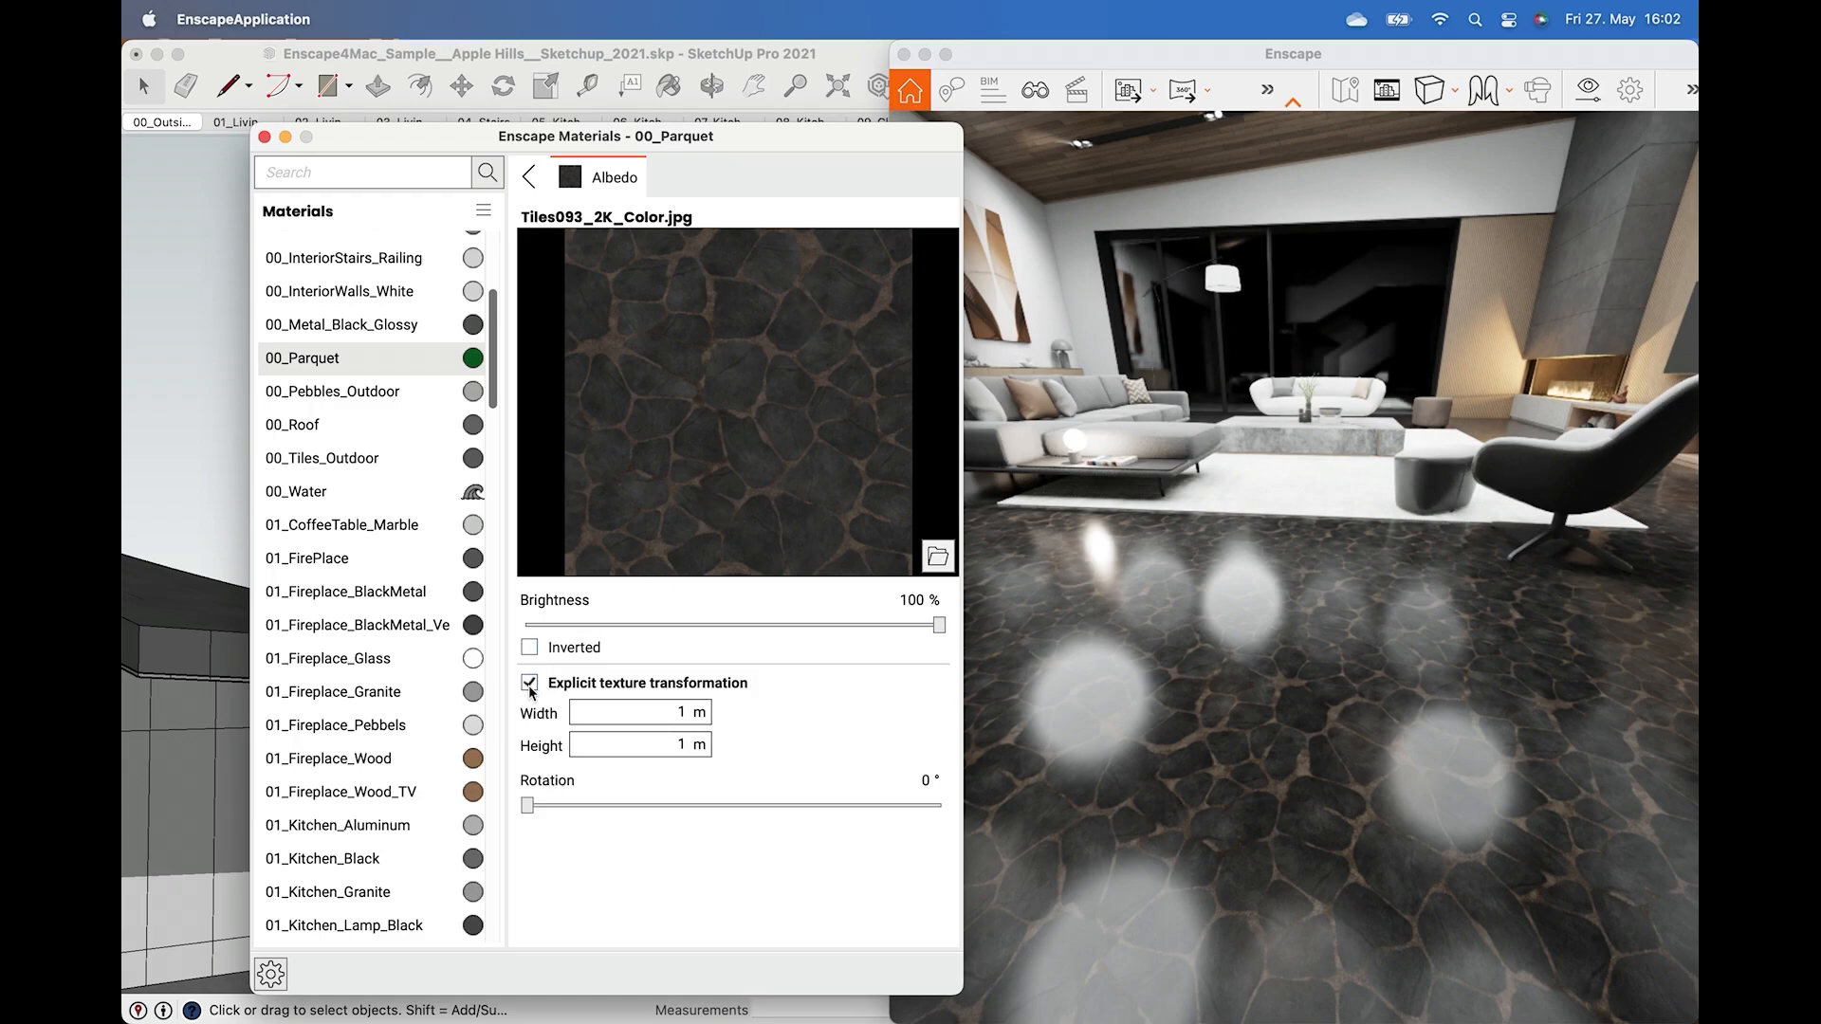
click(701, 719)
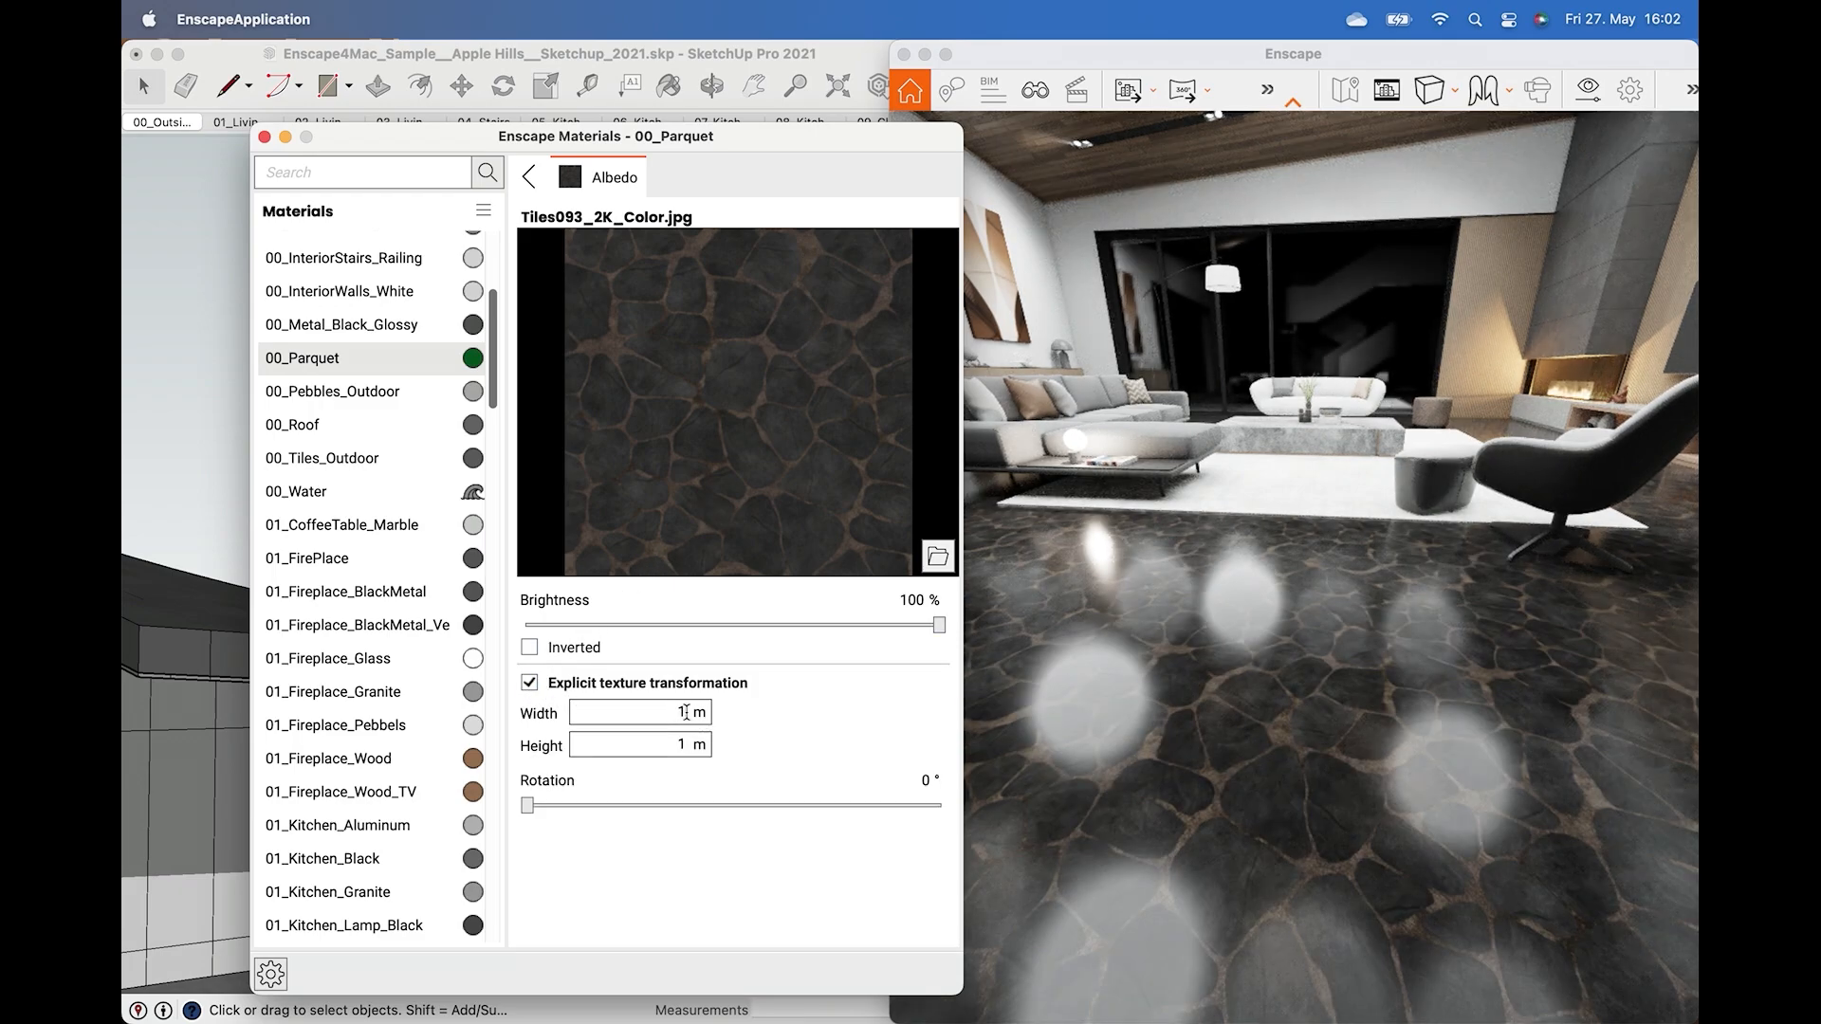
drag(685, 711, 658, 710)
drag(685, 744, 671, 743)
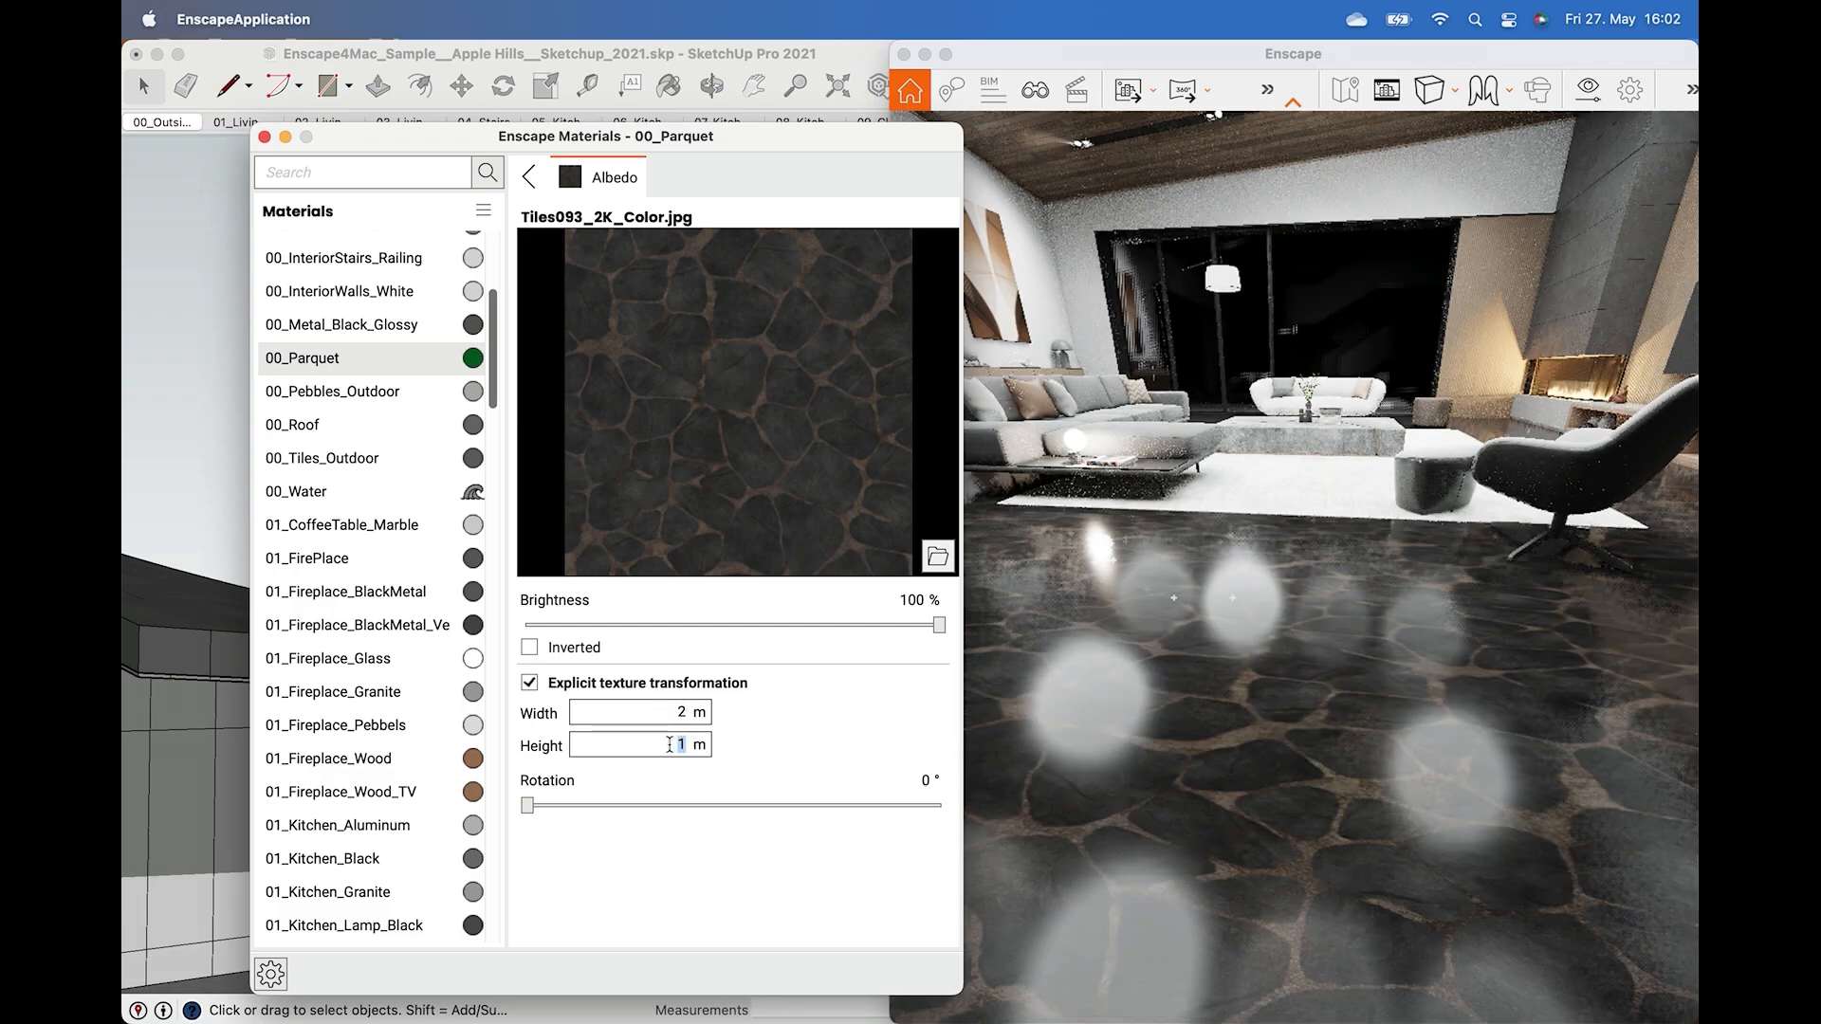
click(697, 750)
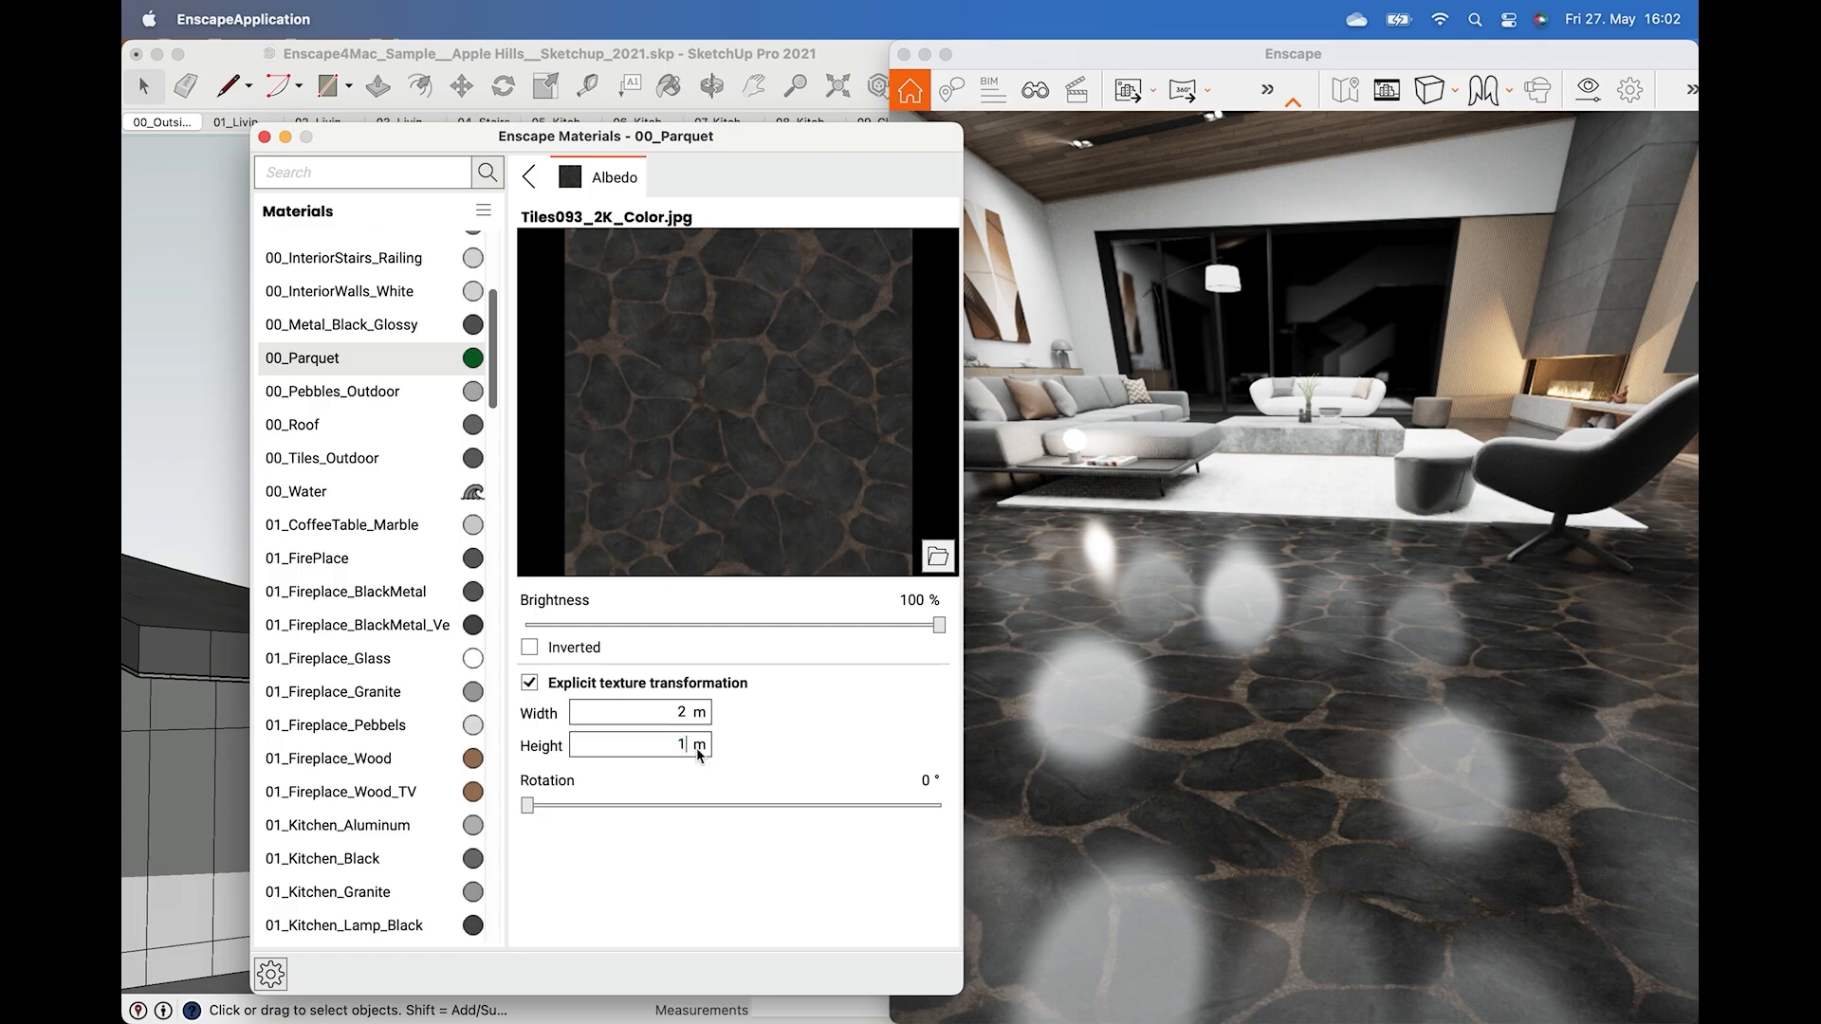
key(BackSpace)
key(BackSpace)
text(2)
key(Return)
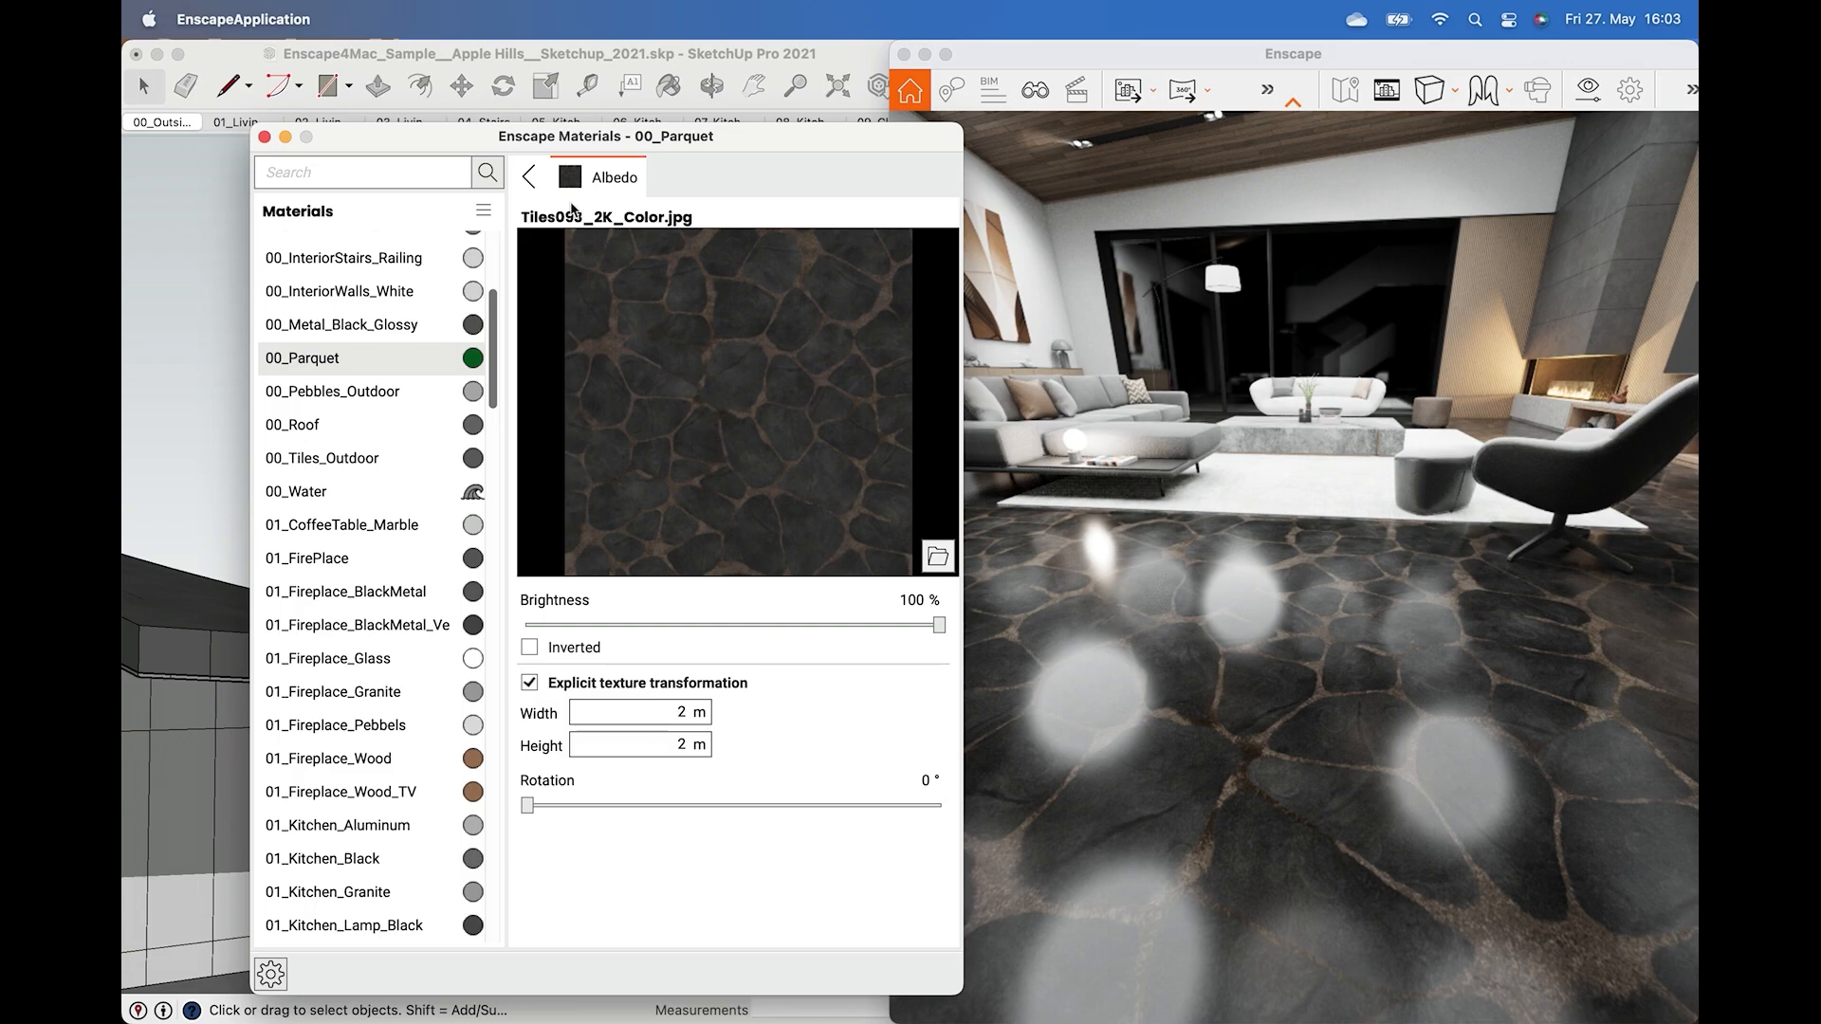
click(530, 178)
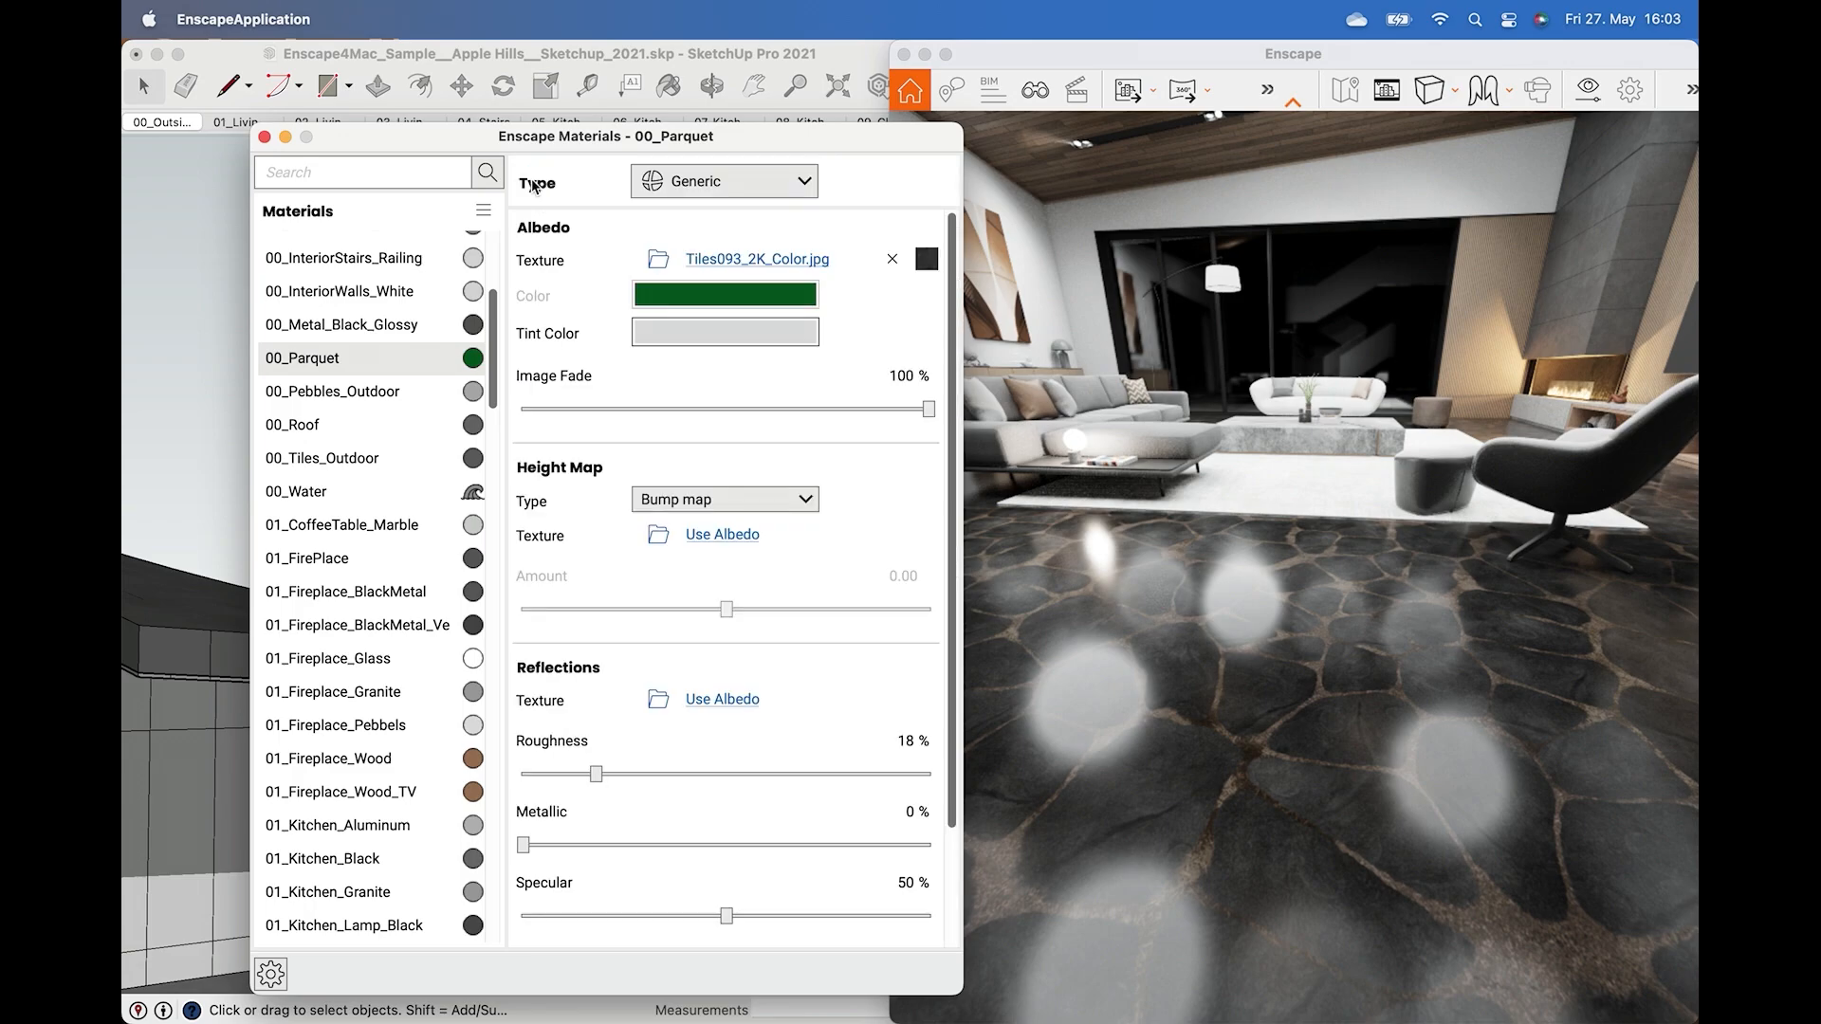
Load Tiles093_2K_Displacement.jpg from the desktop as the height map texture.
click(665, 552)
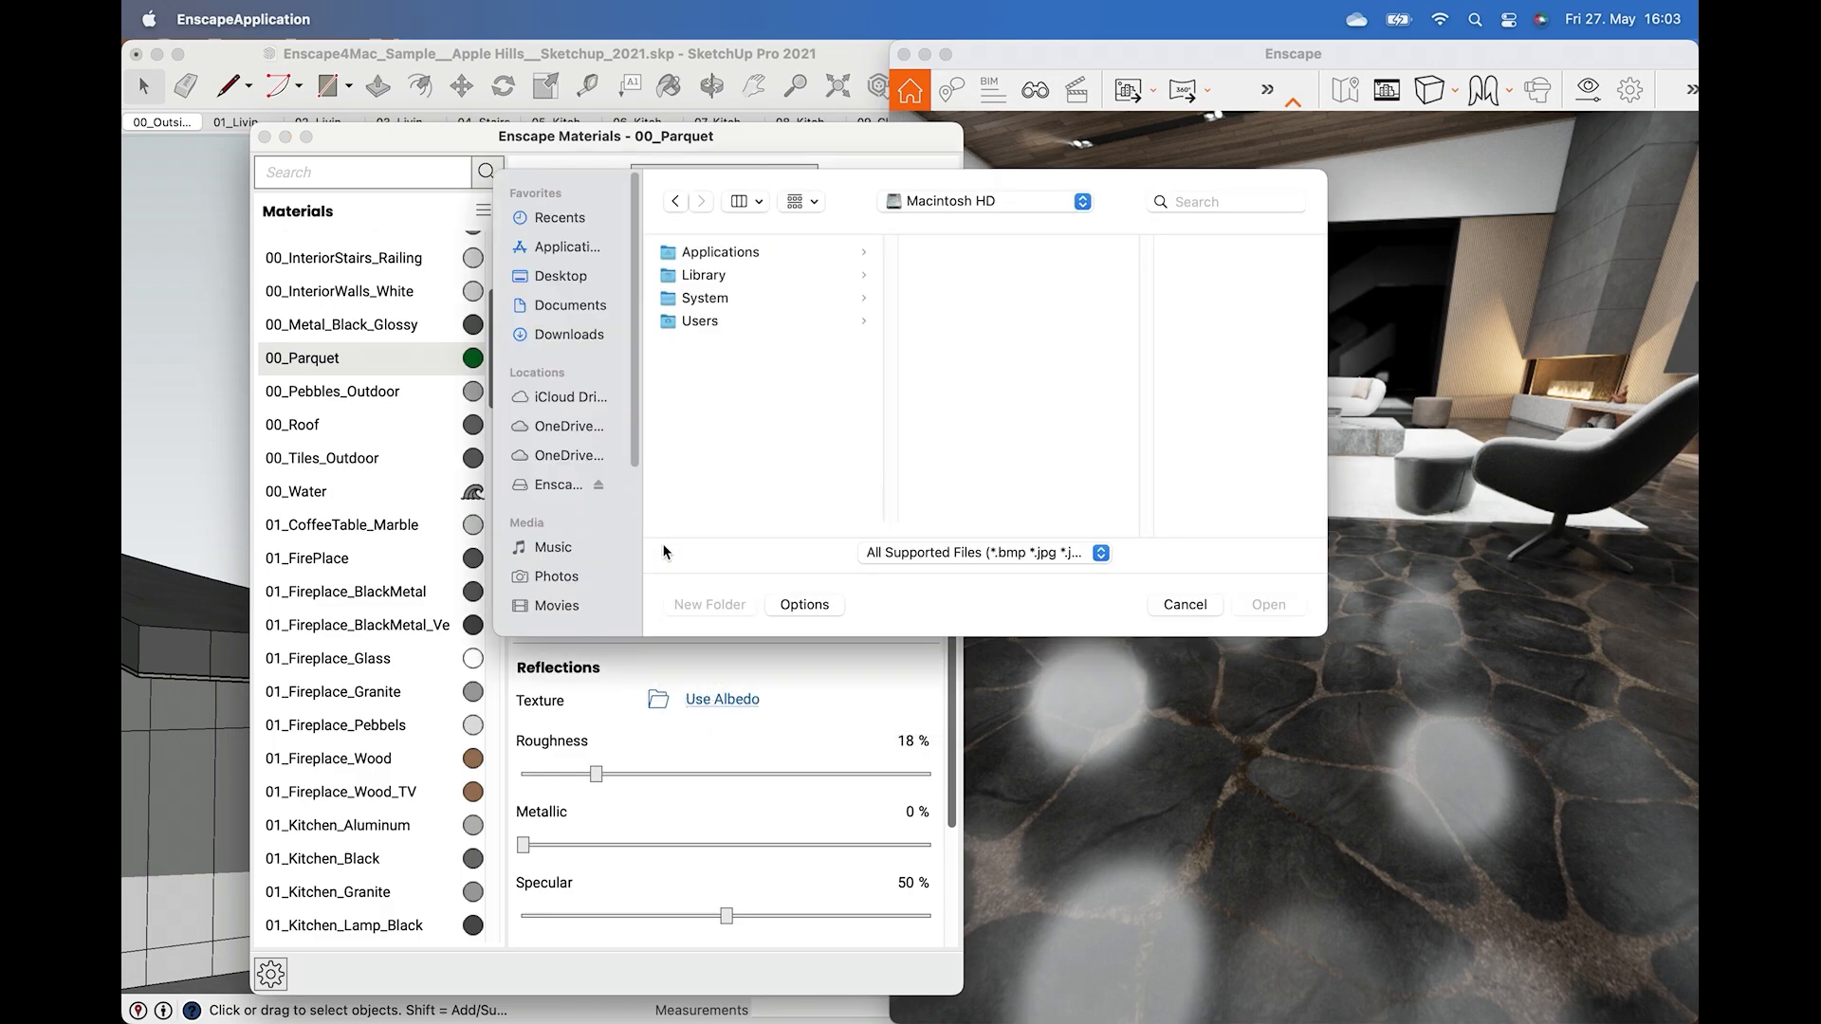
click(565, 277)
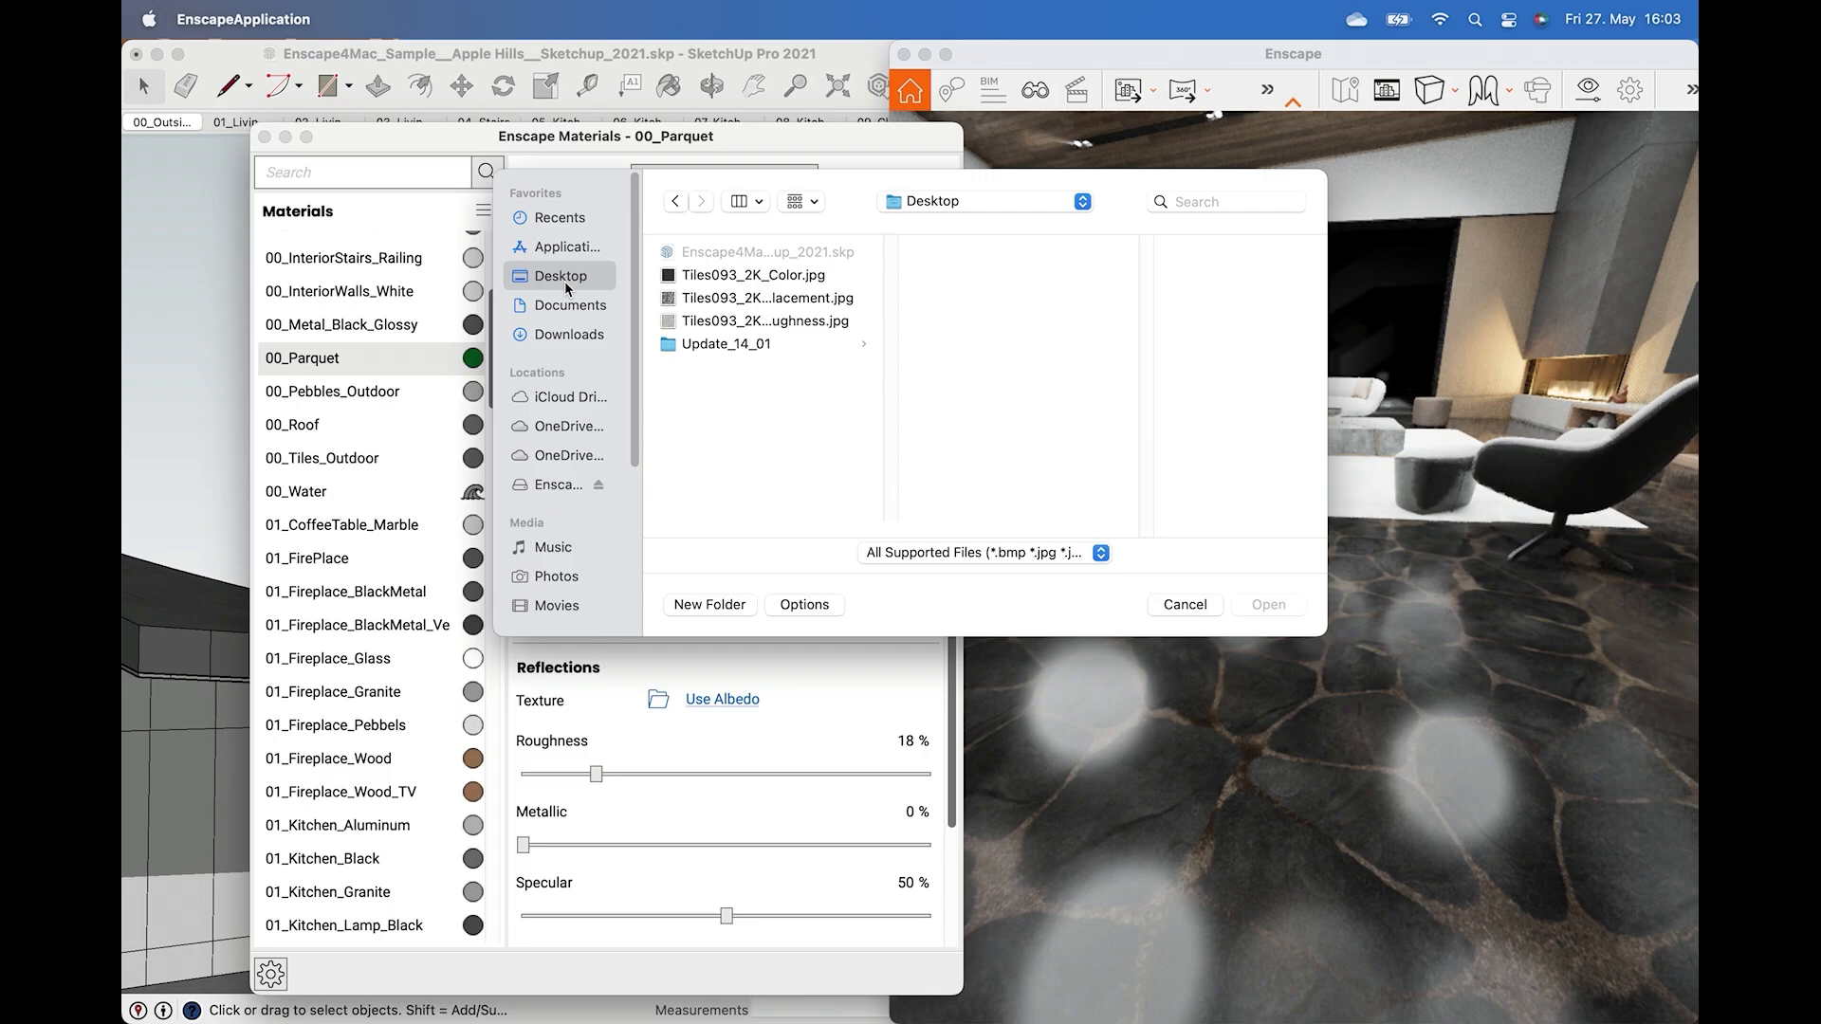
double_click(707, 301)
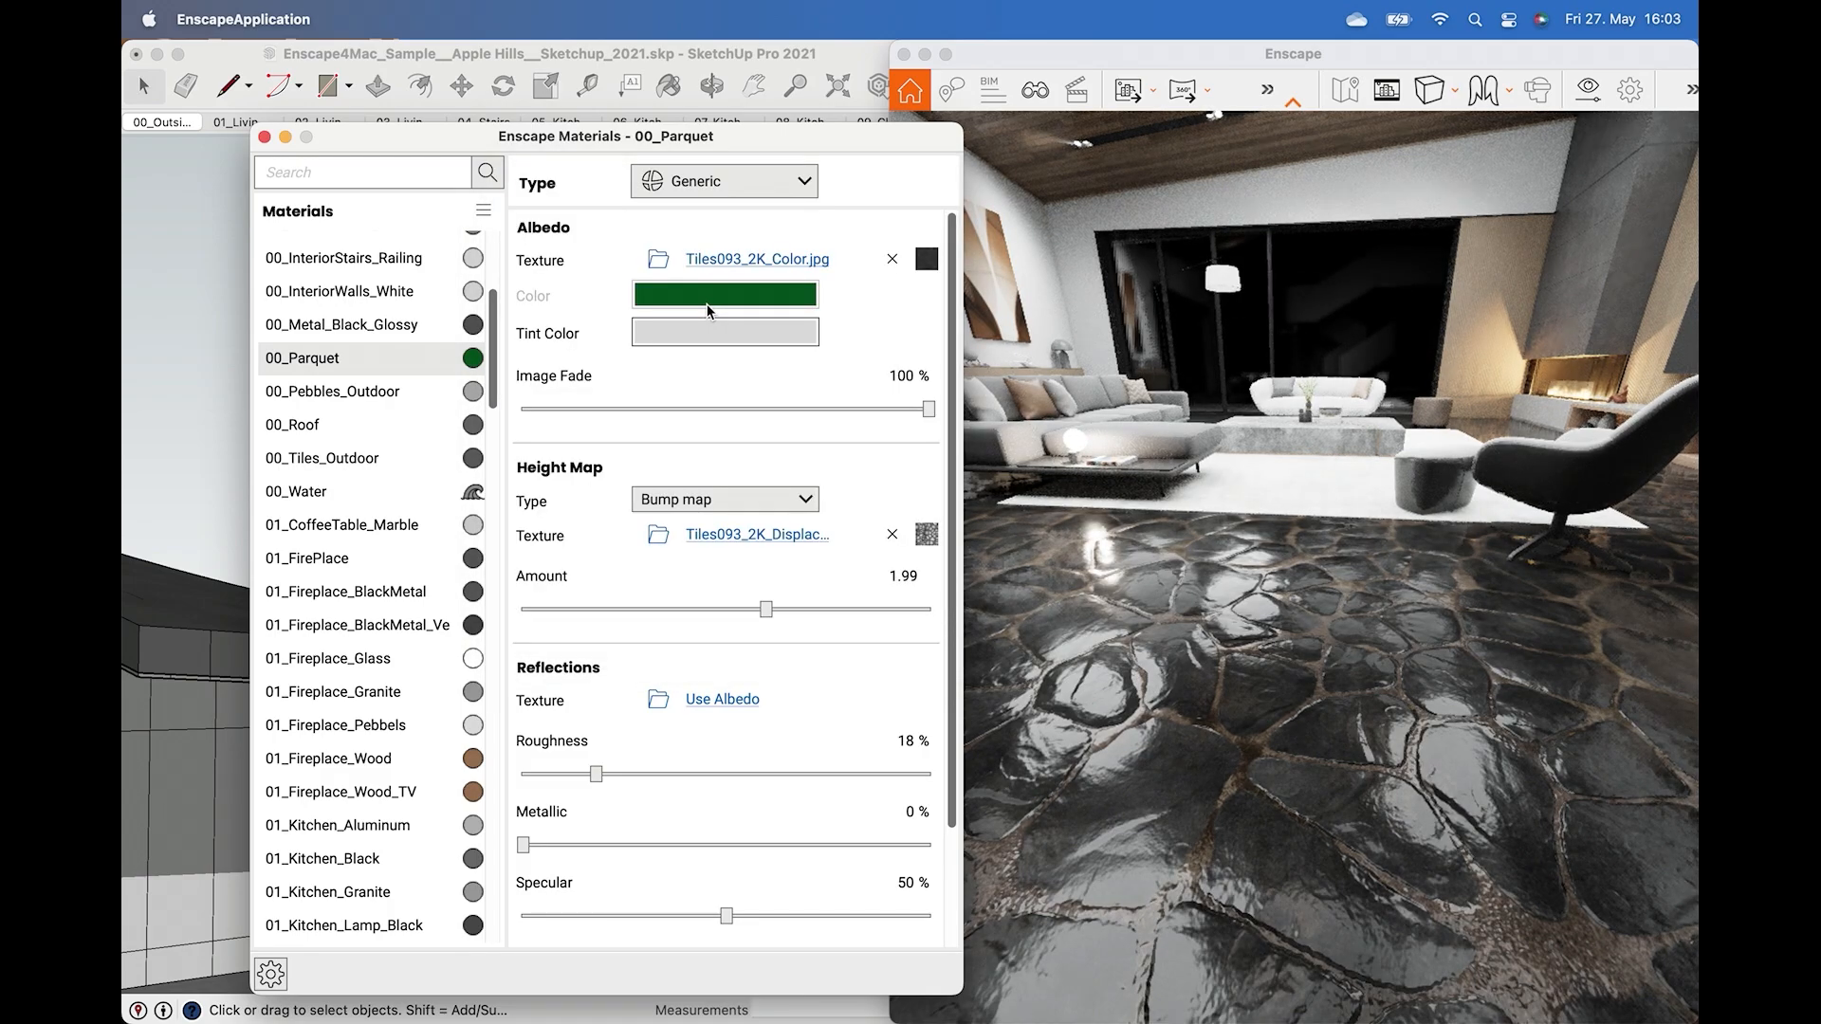
key(Left)
key(Left)
key(Left)
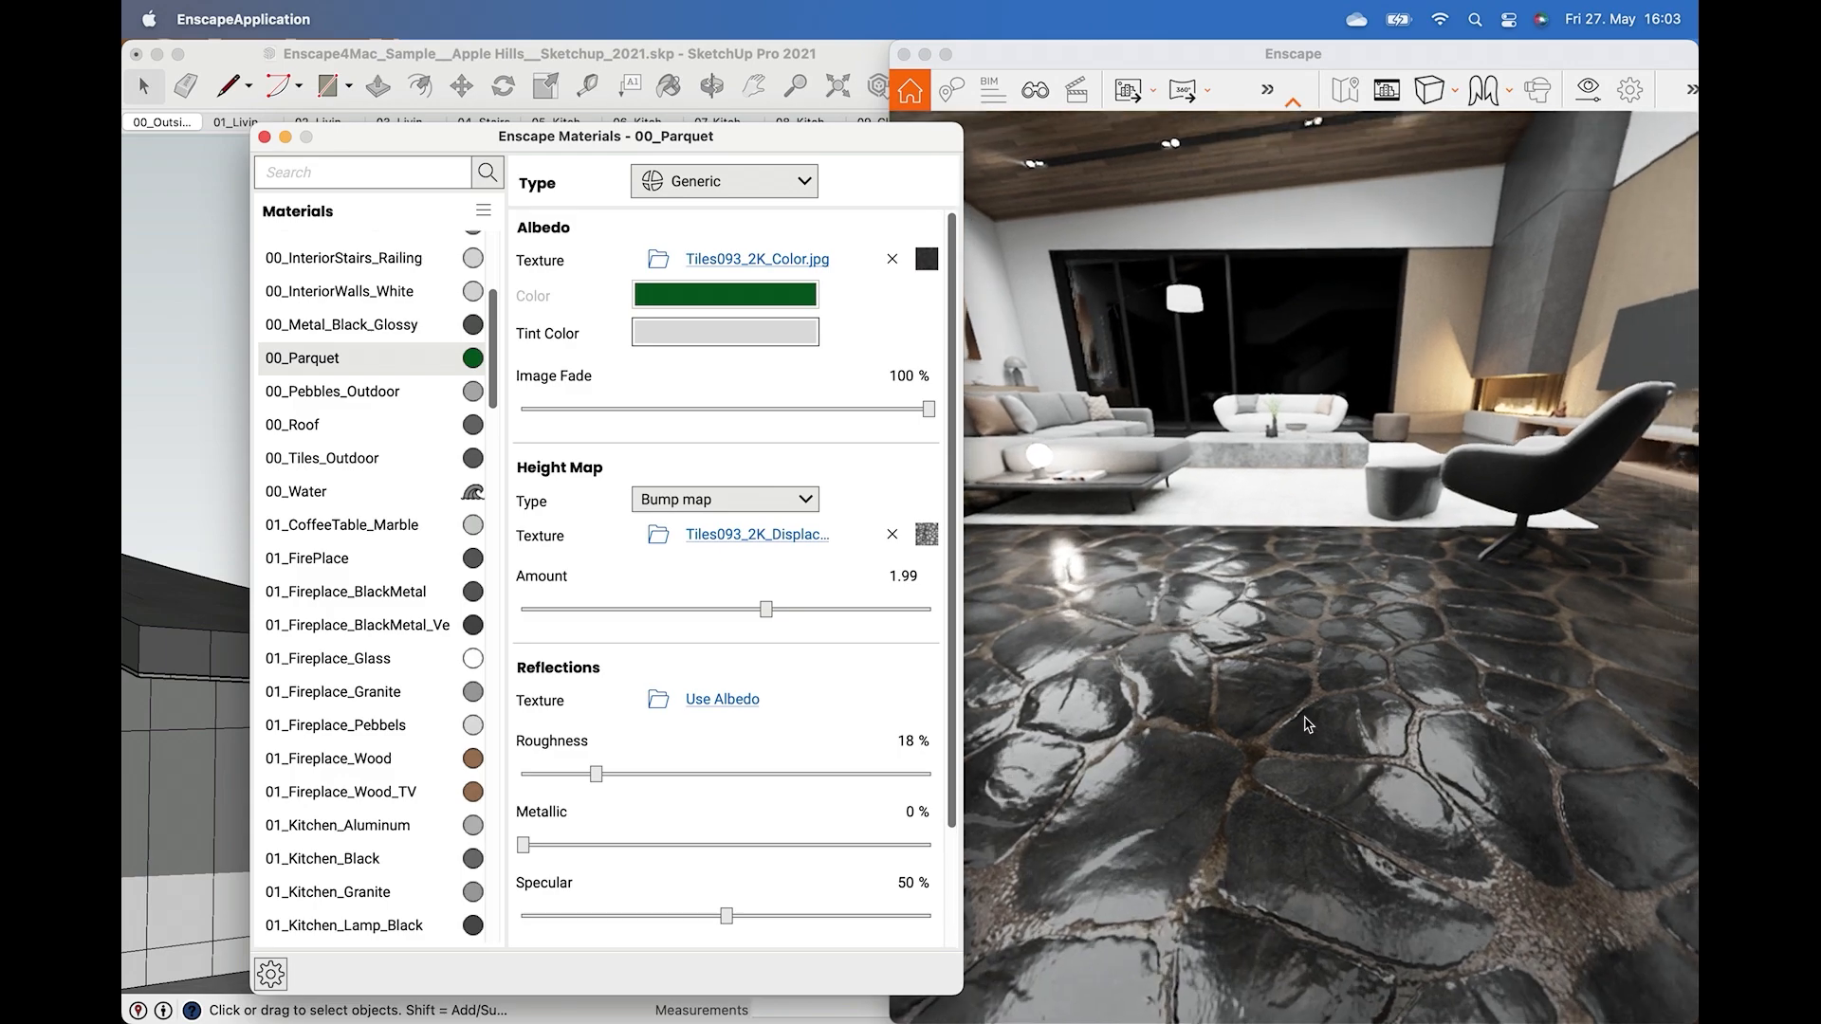
click(1308, 727)
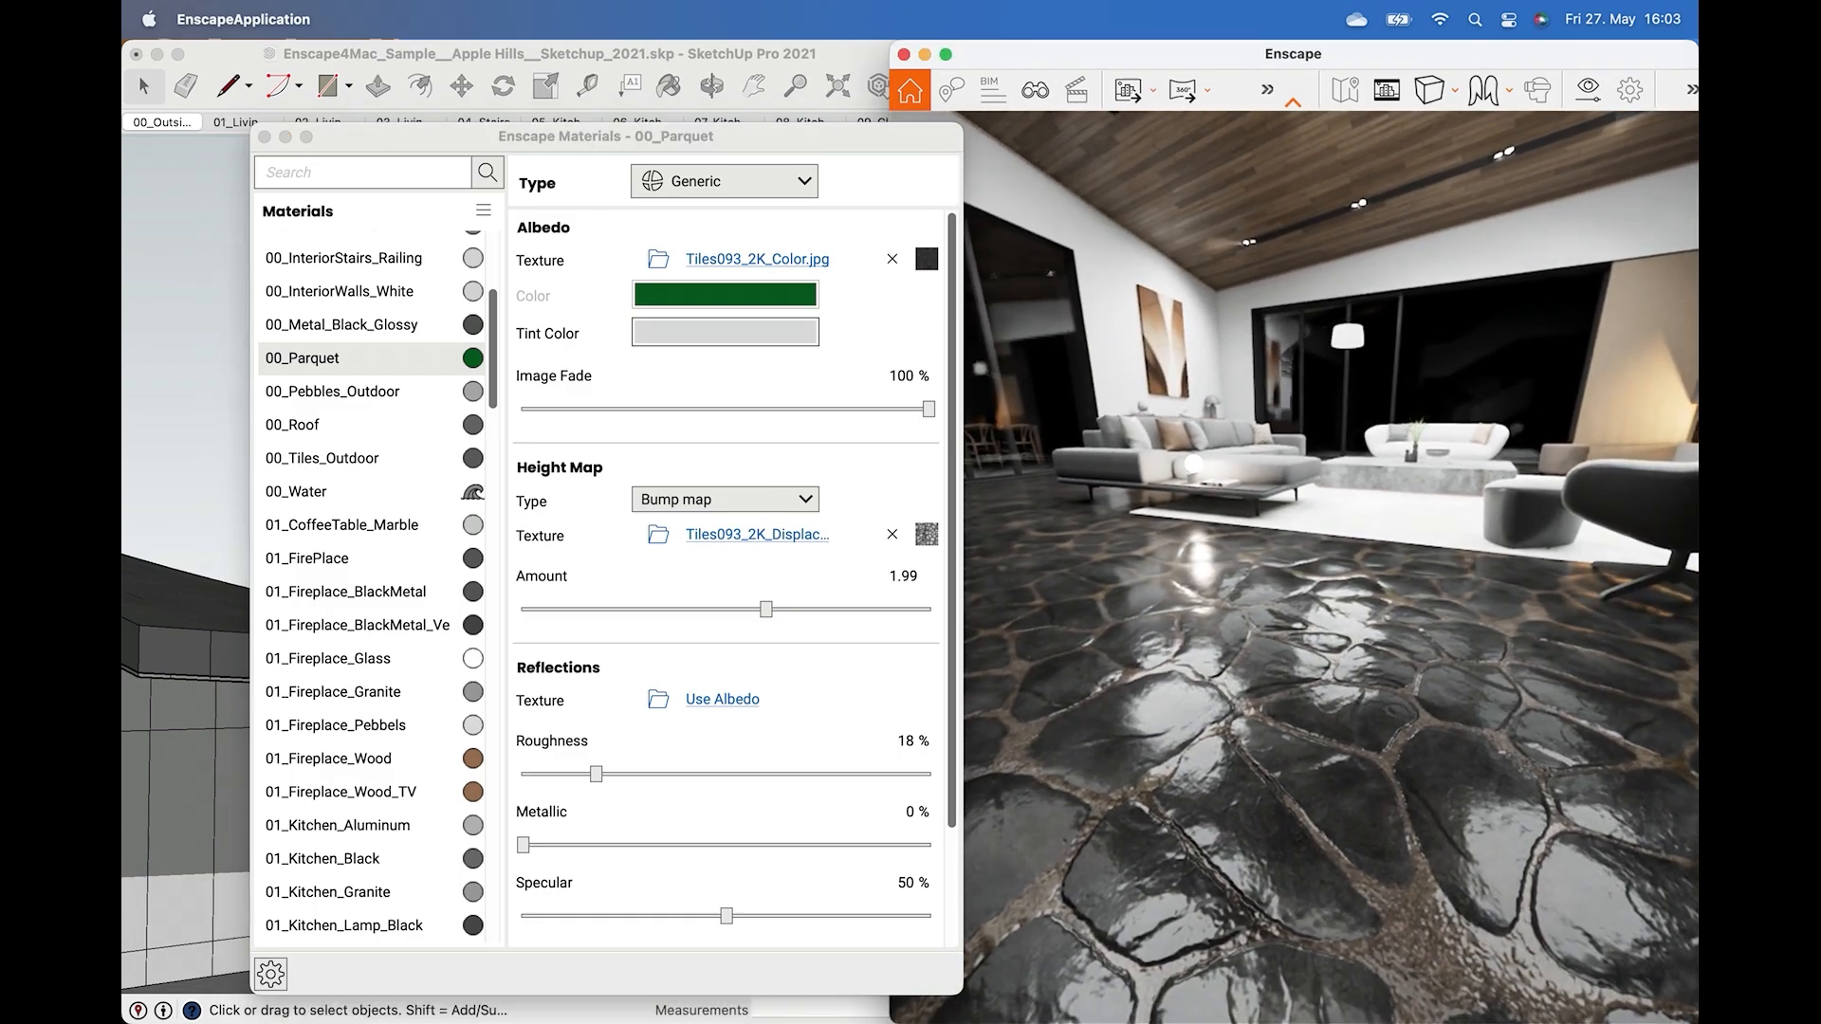
drag(1308, 730, 1270, 718)
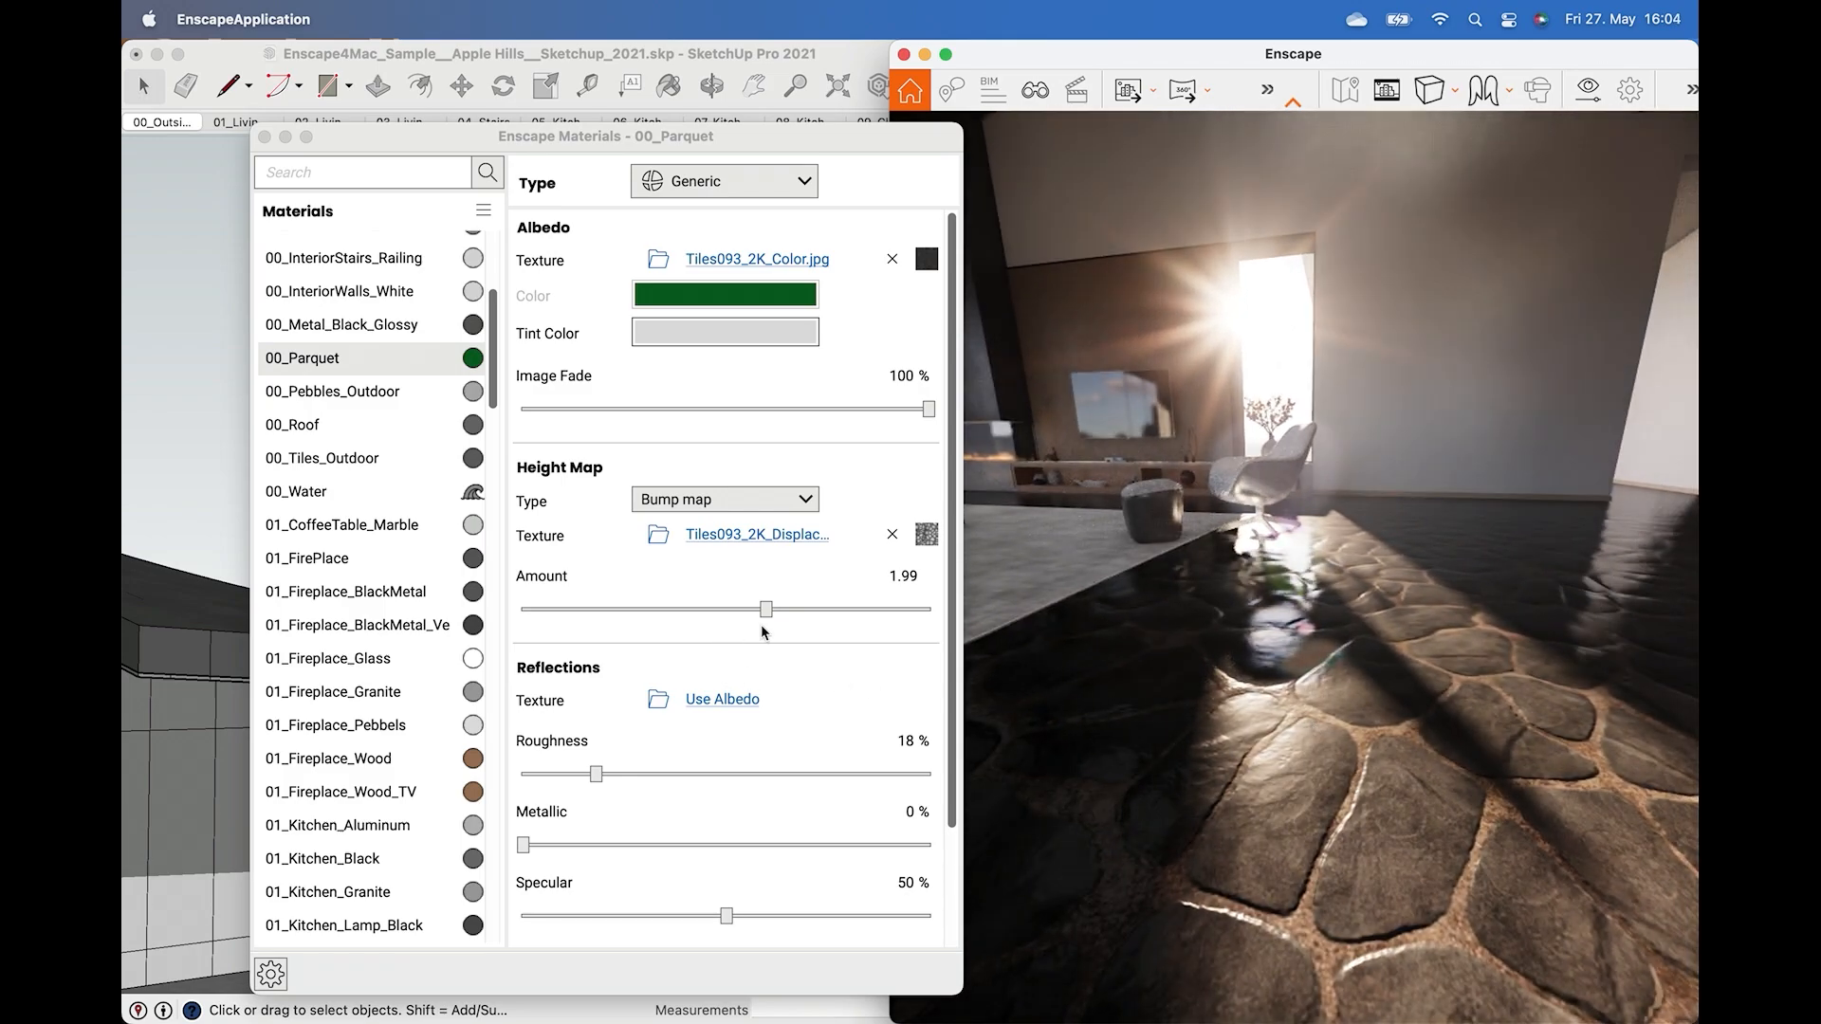
Try different height amounts and a Displacement map height type with an amount of 3.42.
drag(767, 610, 710, 642)
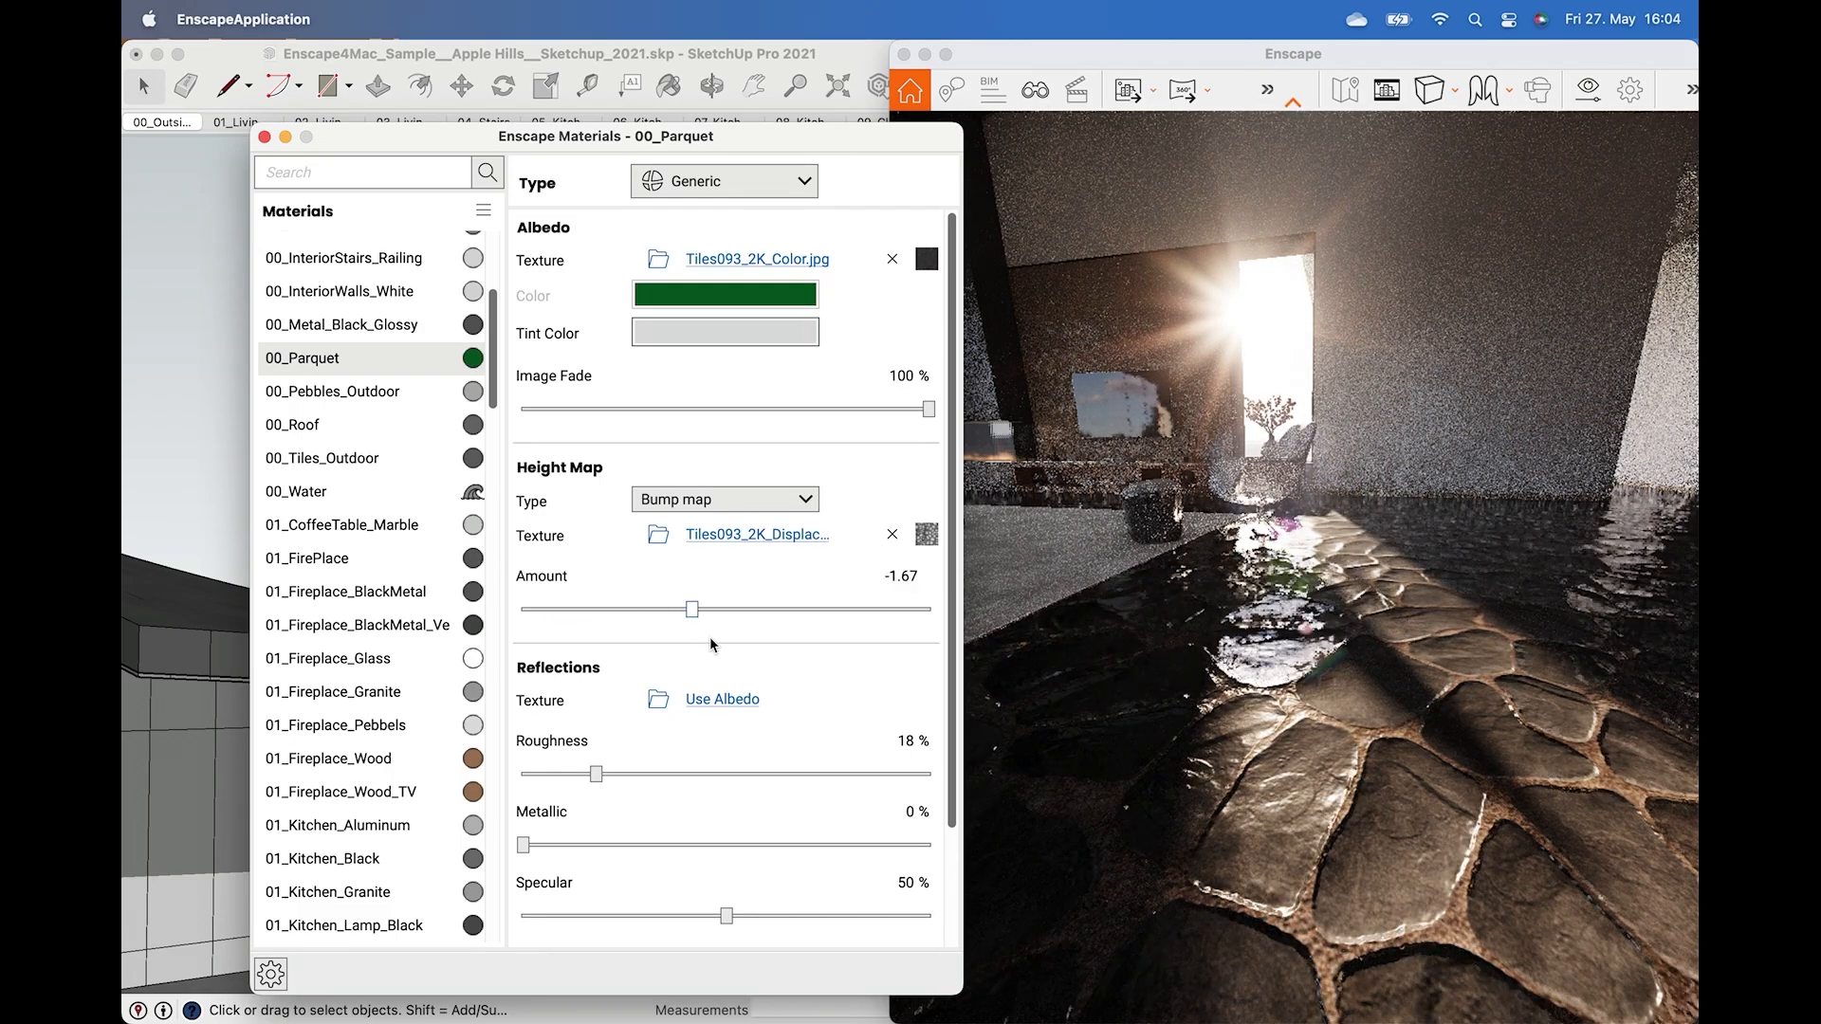
drag(828, 635, 846, 634)
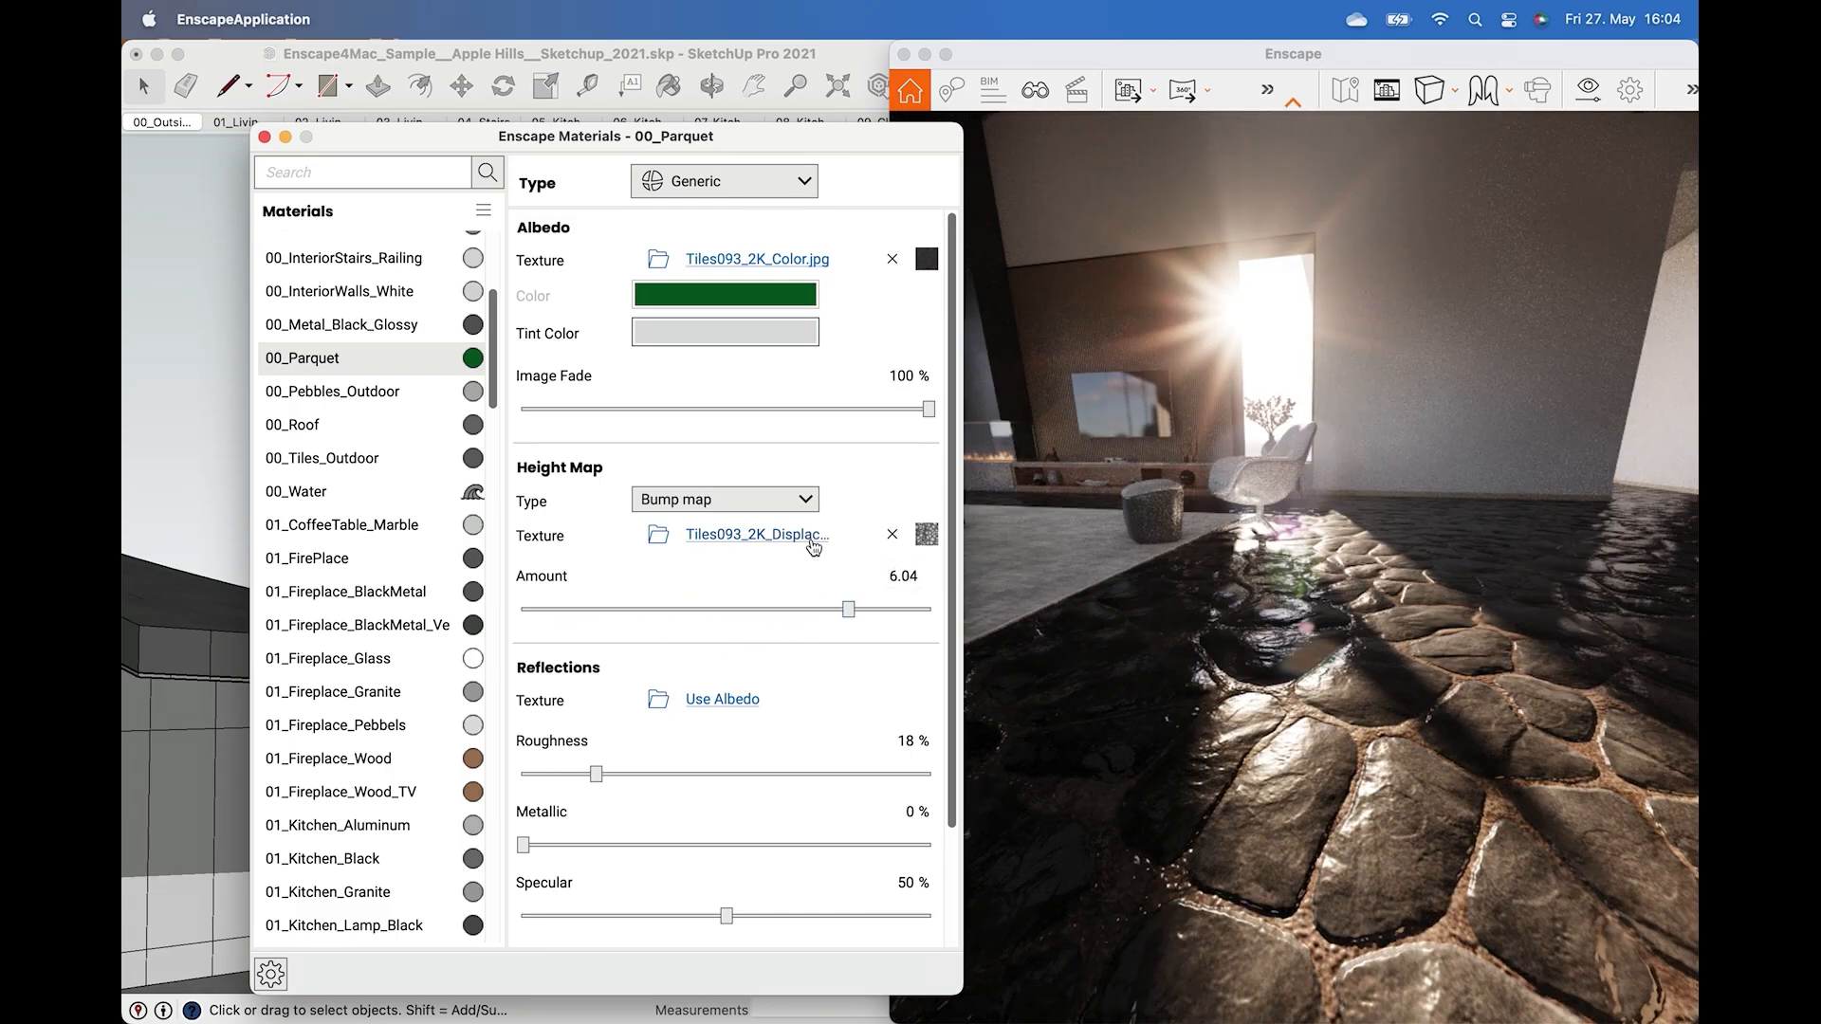
click(768, 502)
click(740, 570)
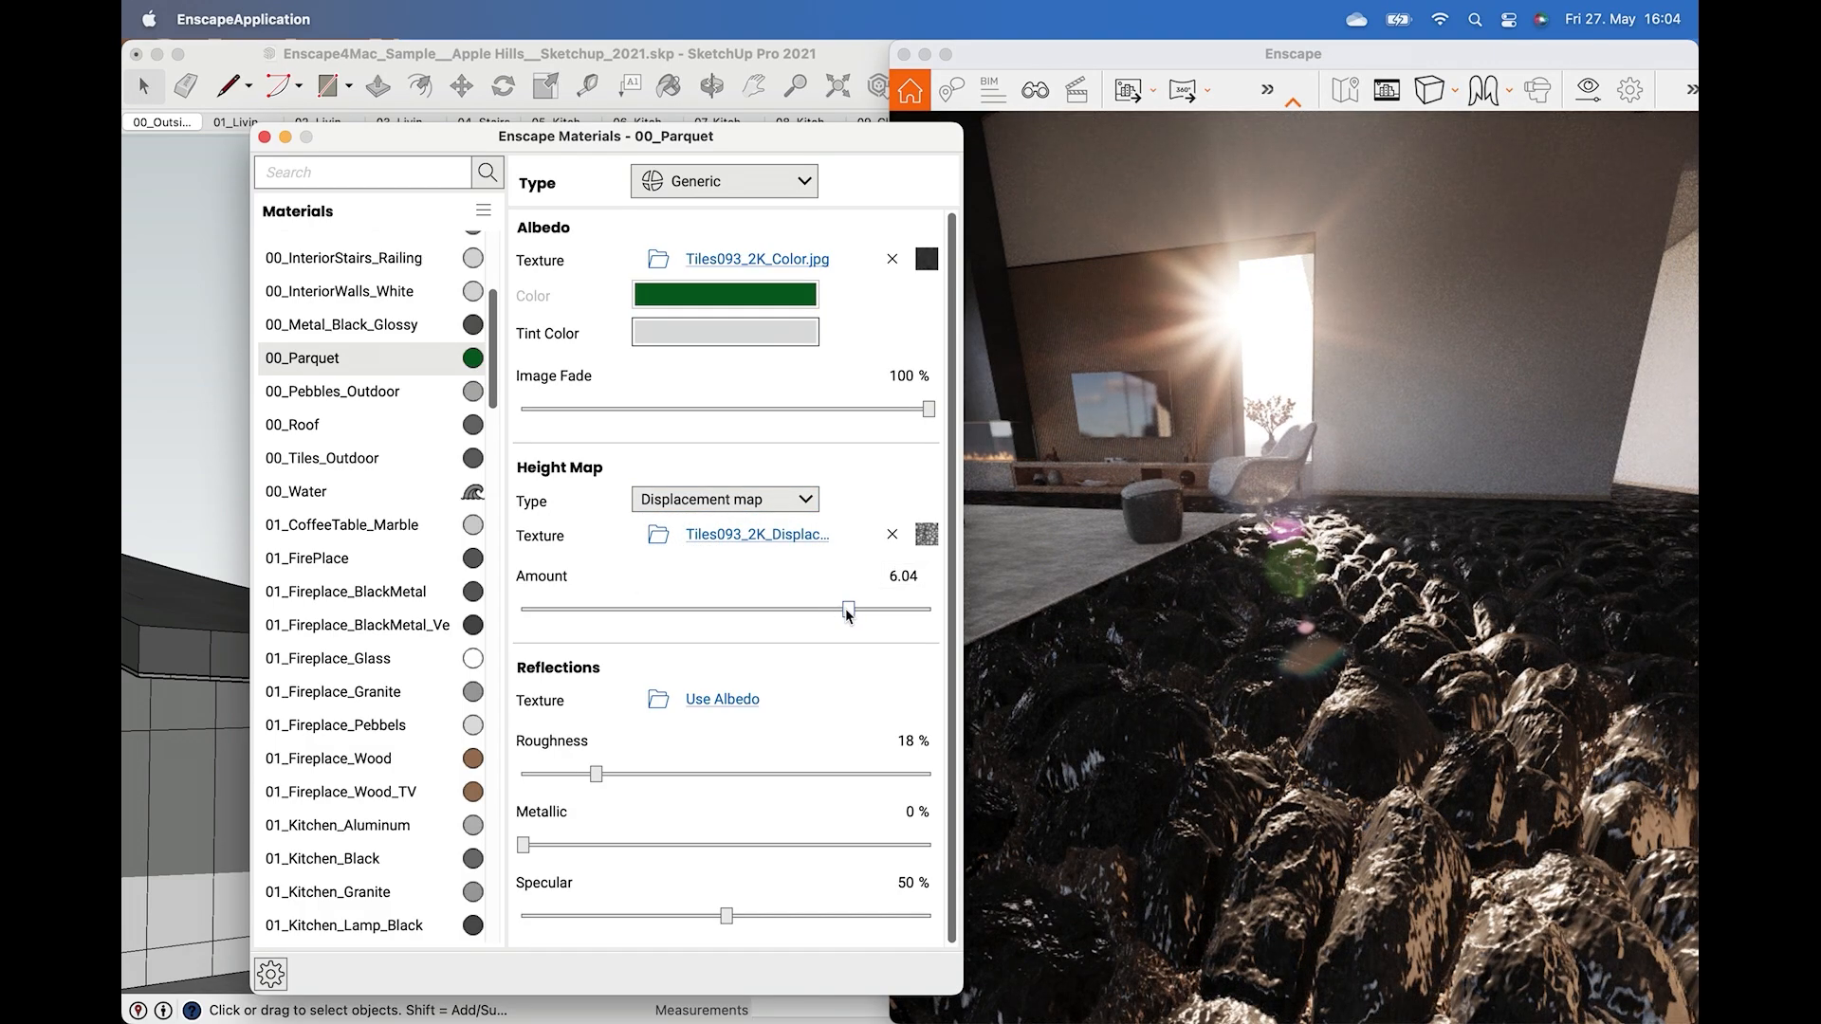
drag(848, 610, 794, 612)
right_drag(1236, 689, 1239, 683)
click(1241, 690)
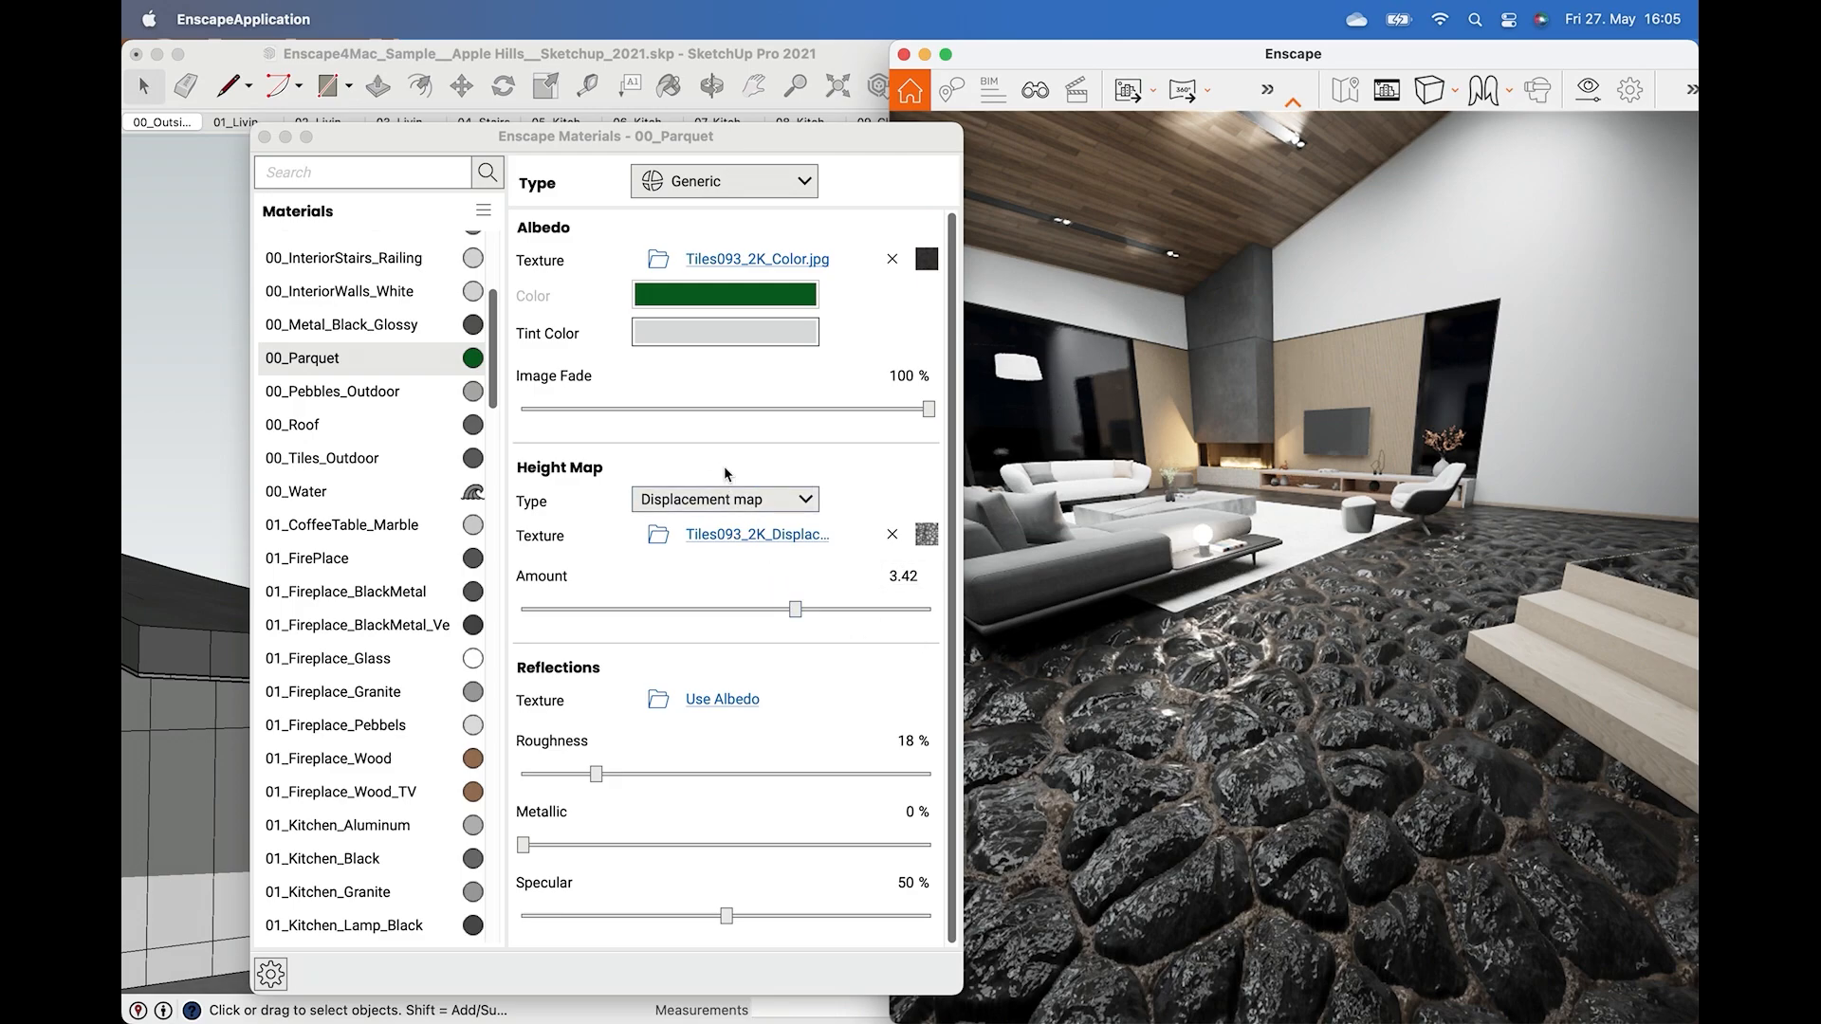
Set the height map type back to Bump map and lower its amount to -0.08.
click(721, 498)
click(687, 517)
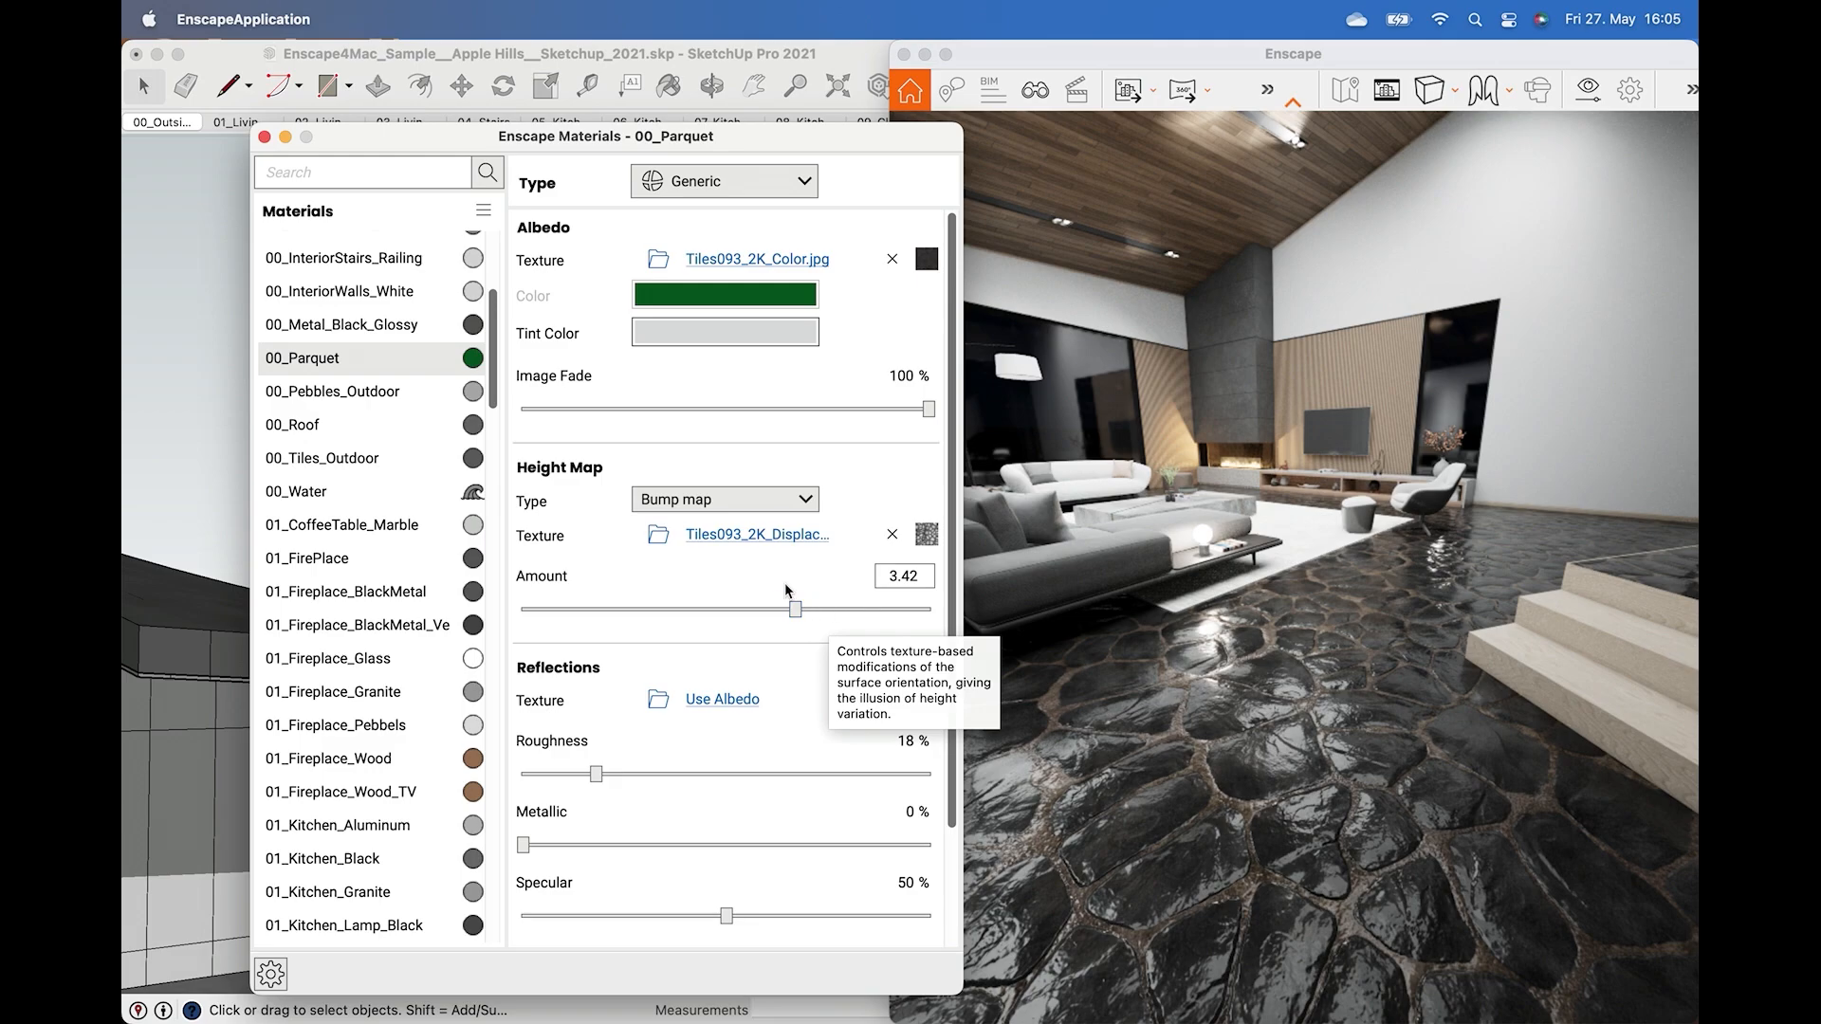
drag(796, 612, 726, 618)
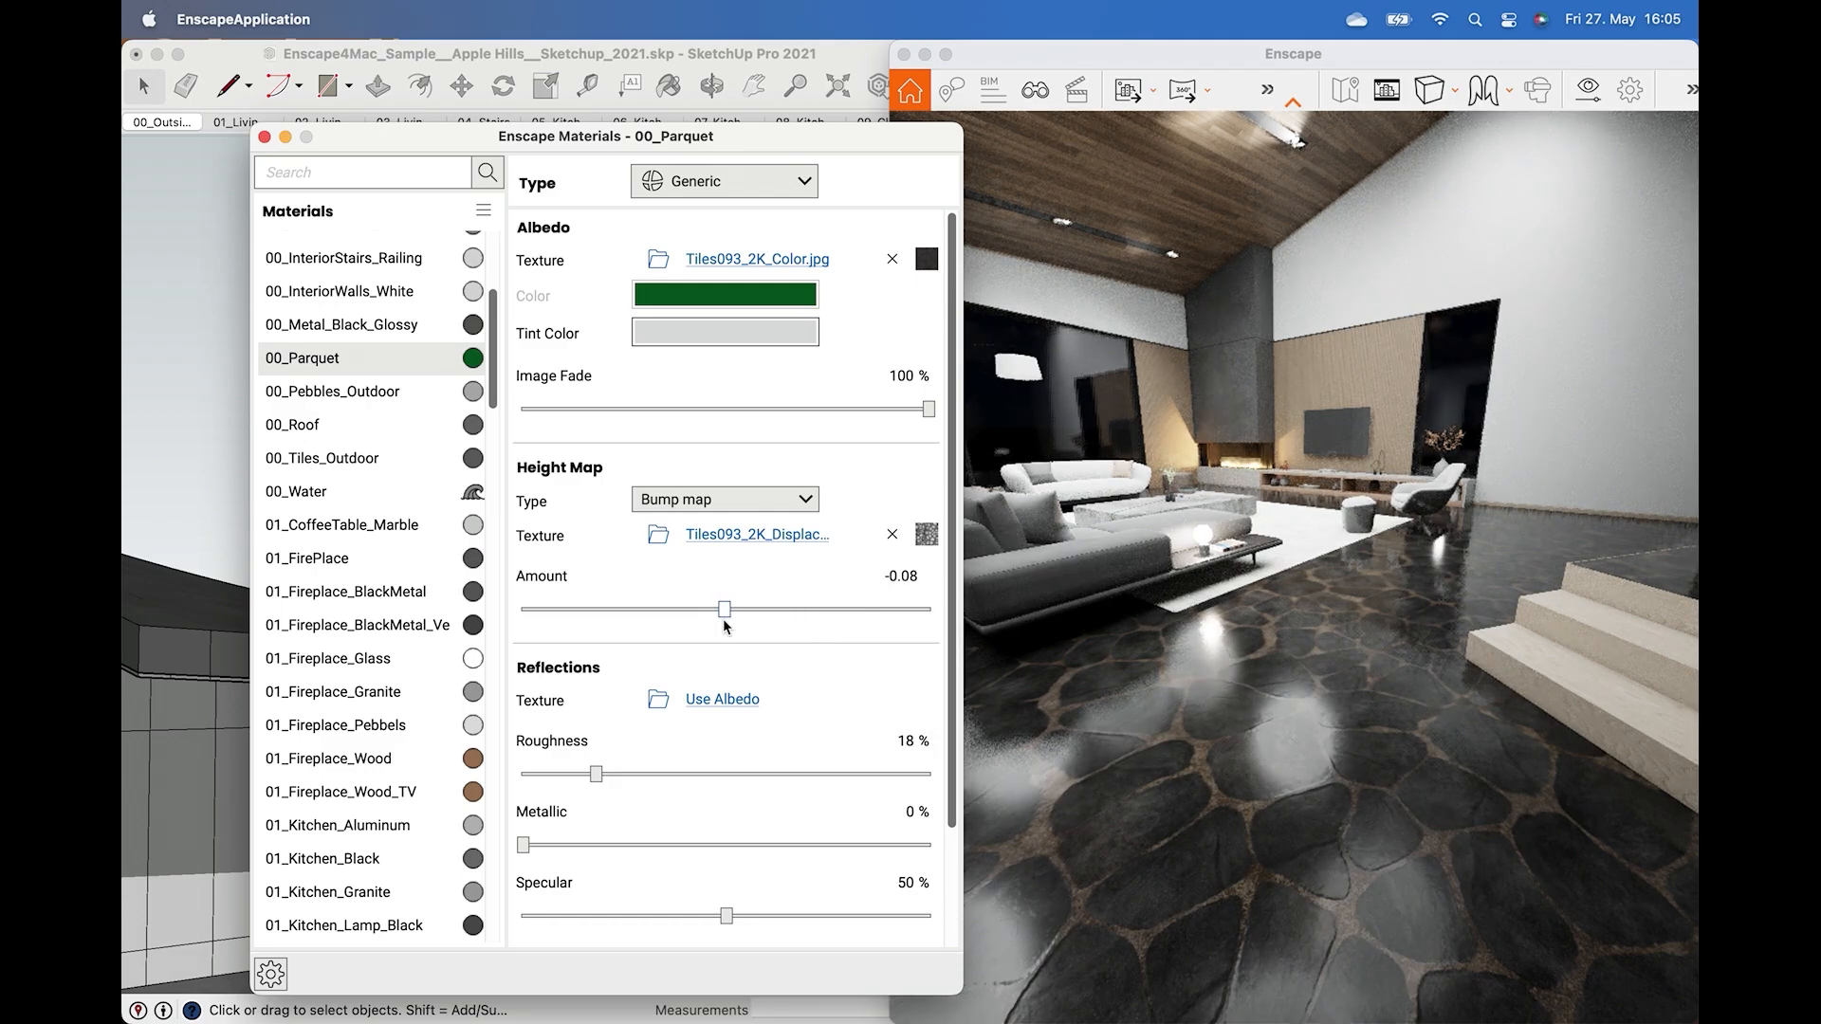
Fade the albedo image to 0% and set the material's base color to dark grey.
drag(918, 409, 480, 396)
click(734, 298)
drag(734, 380, 757, 548)
click(915, 948)
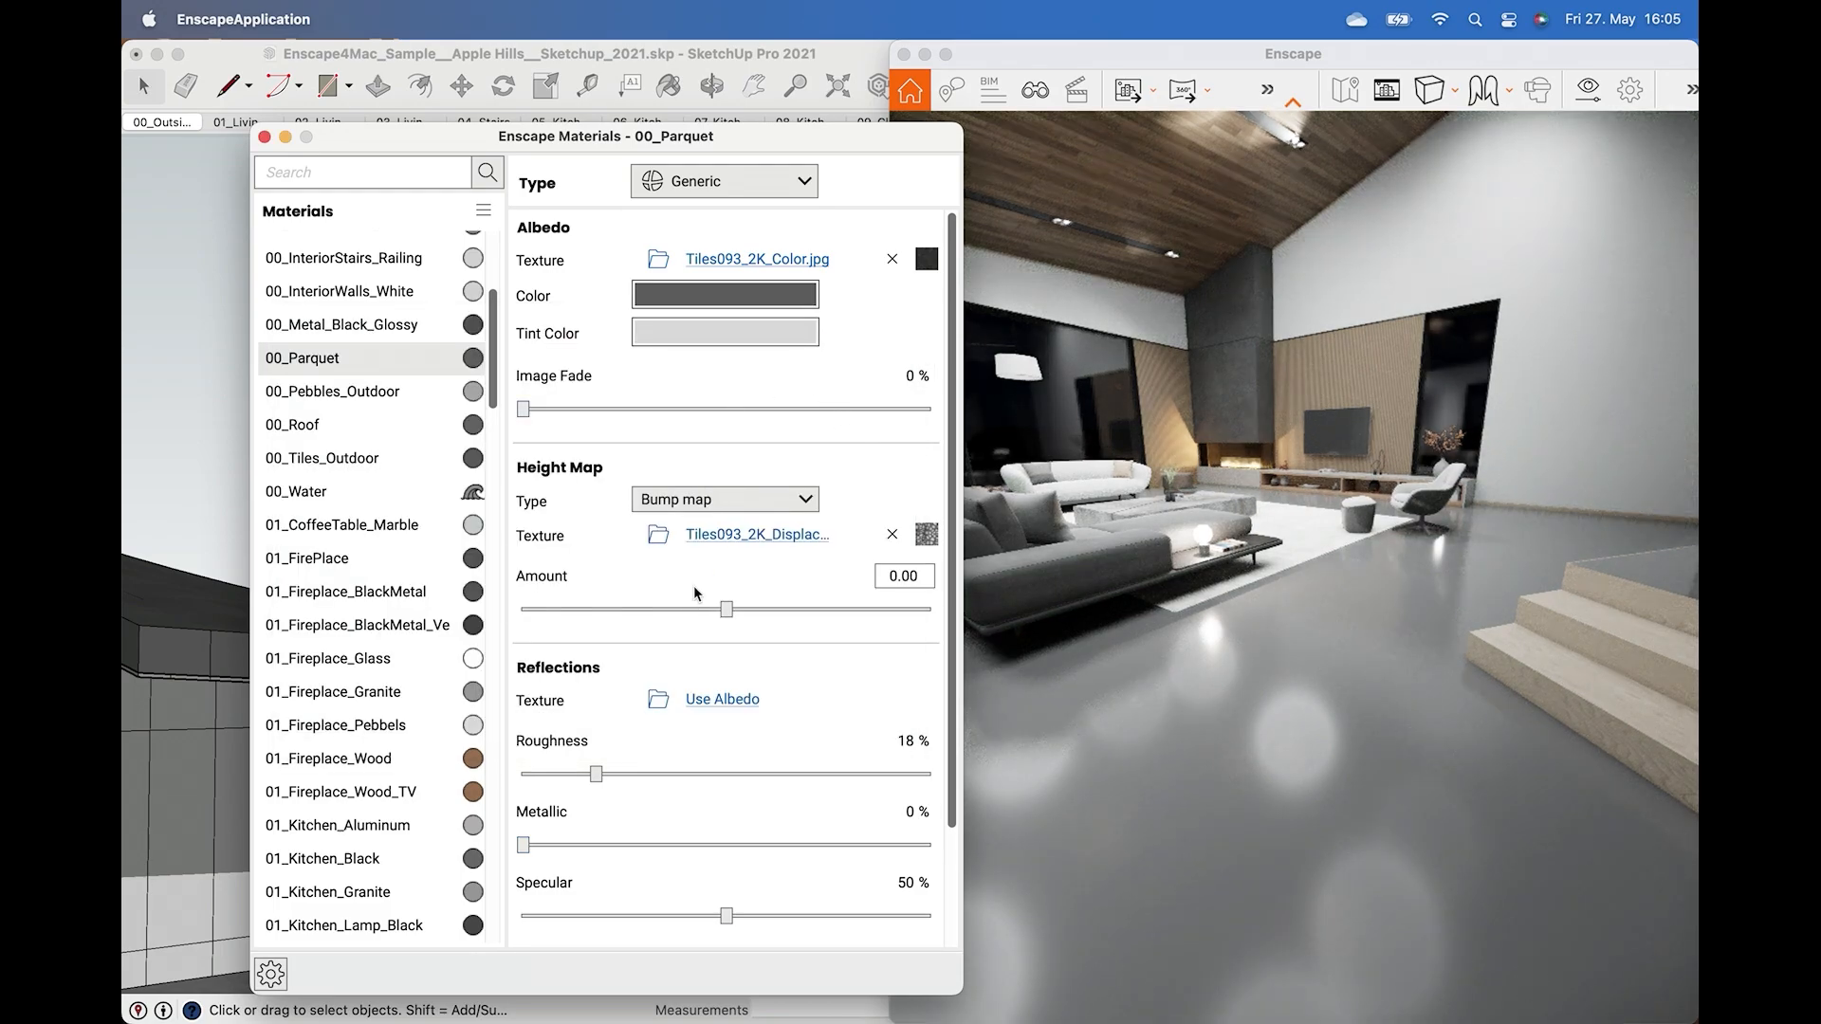
Load Tiles093_2K_Roughness.jpg from the desktop as the reflections texture.
click(660, 701)
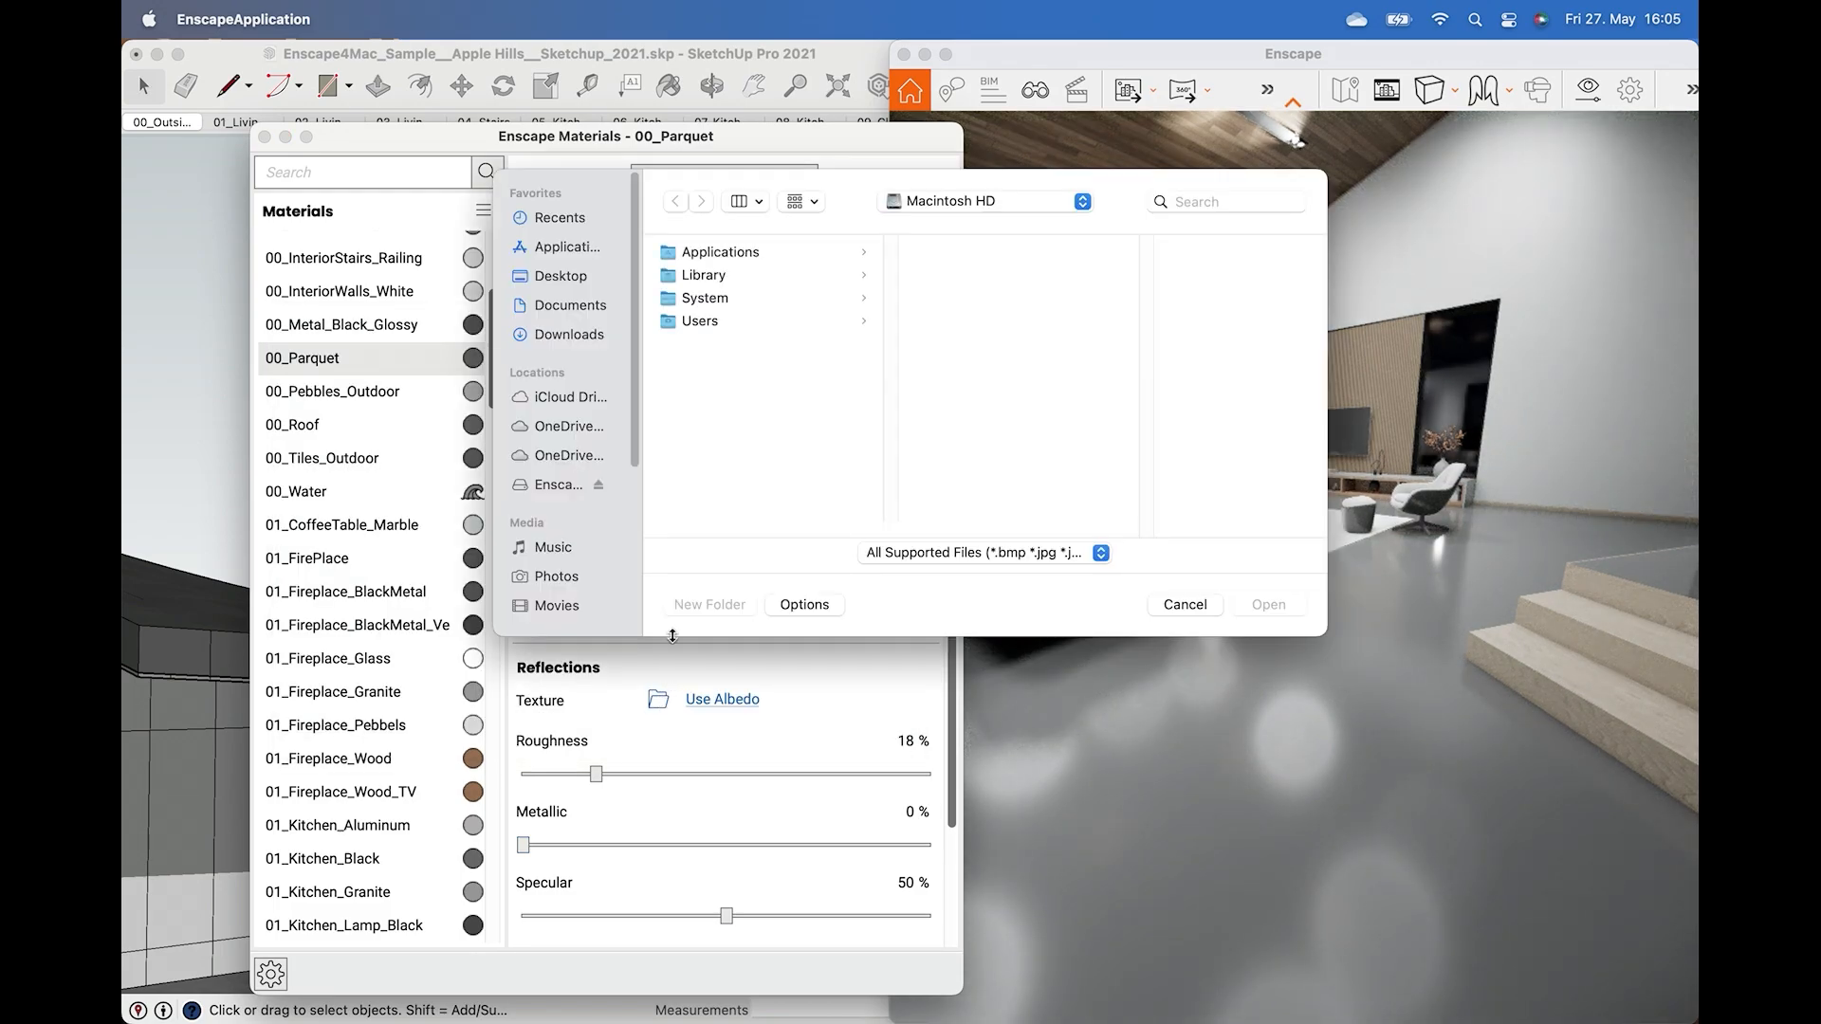
click(562, 276)
click(711, 323)
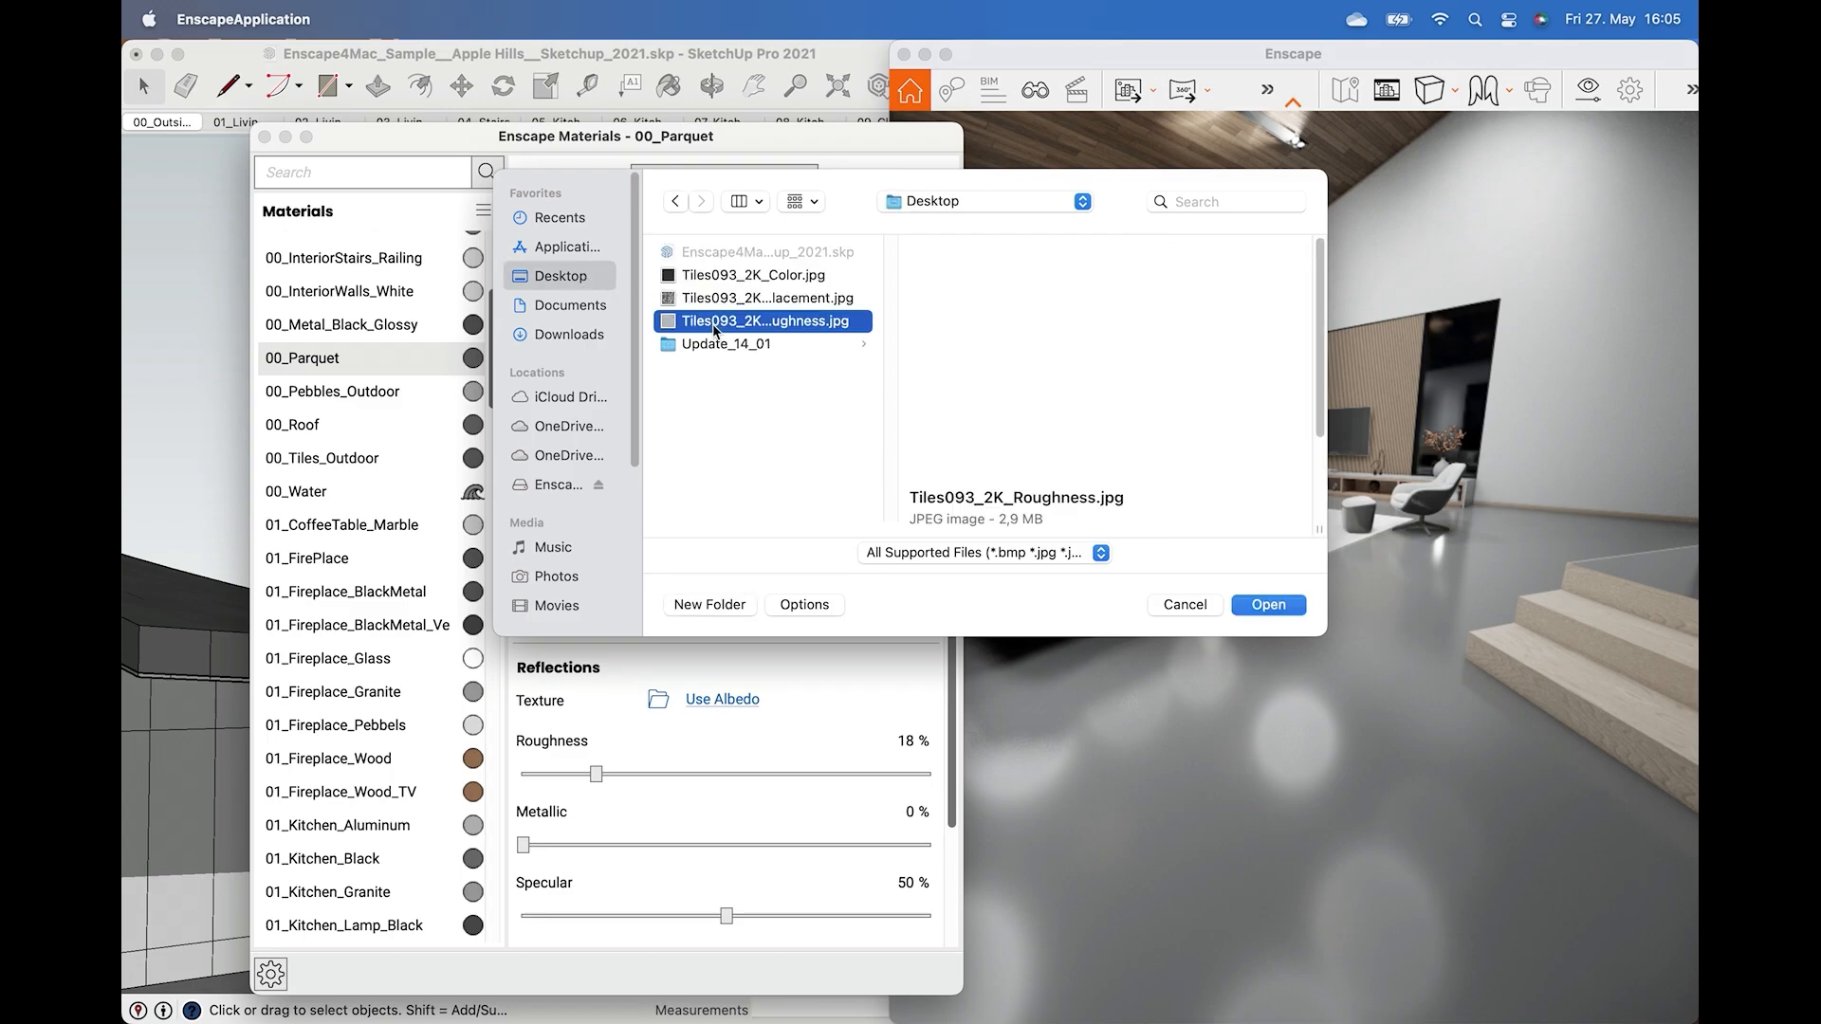
double_click(713, 322)
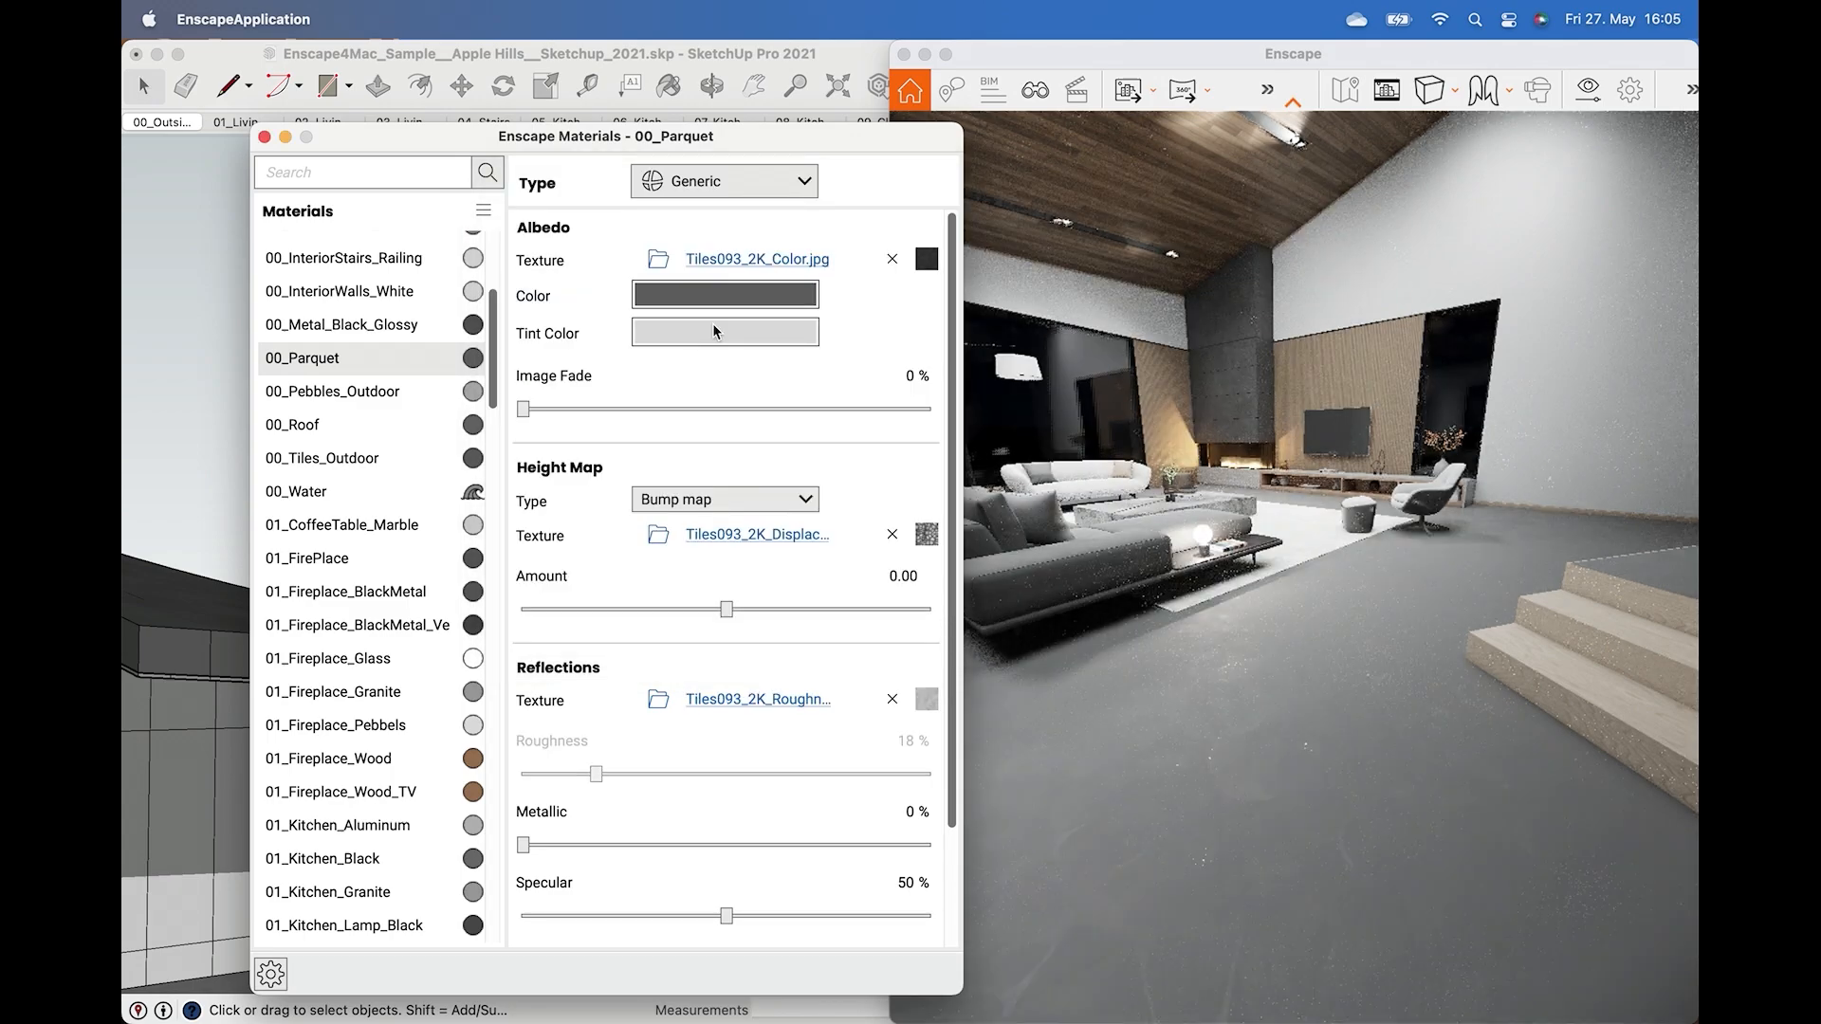
Restore image fade to 100% and set the height map to a displacement map with an amount of 1.00.
right_drag(1325, 723, 1325, 724)
drag(1325, 722, 1325, 723)
drag(732, 611, 865, 633)
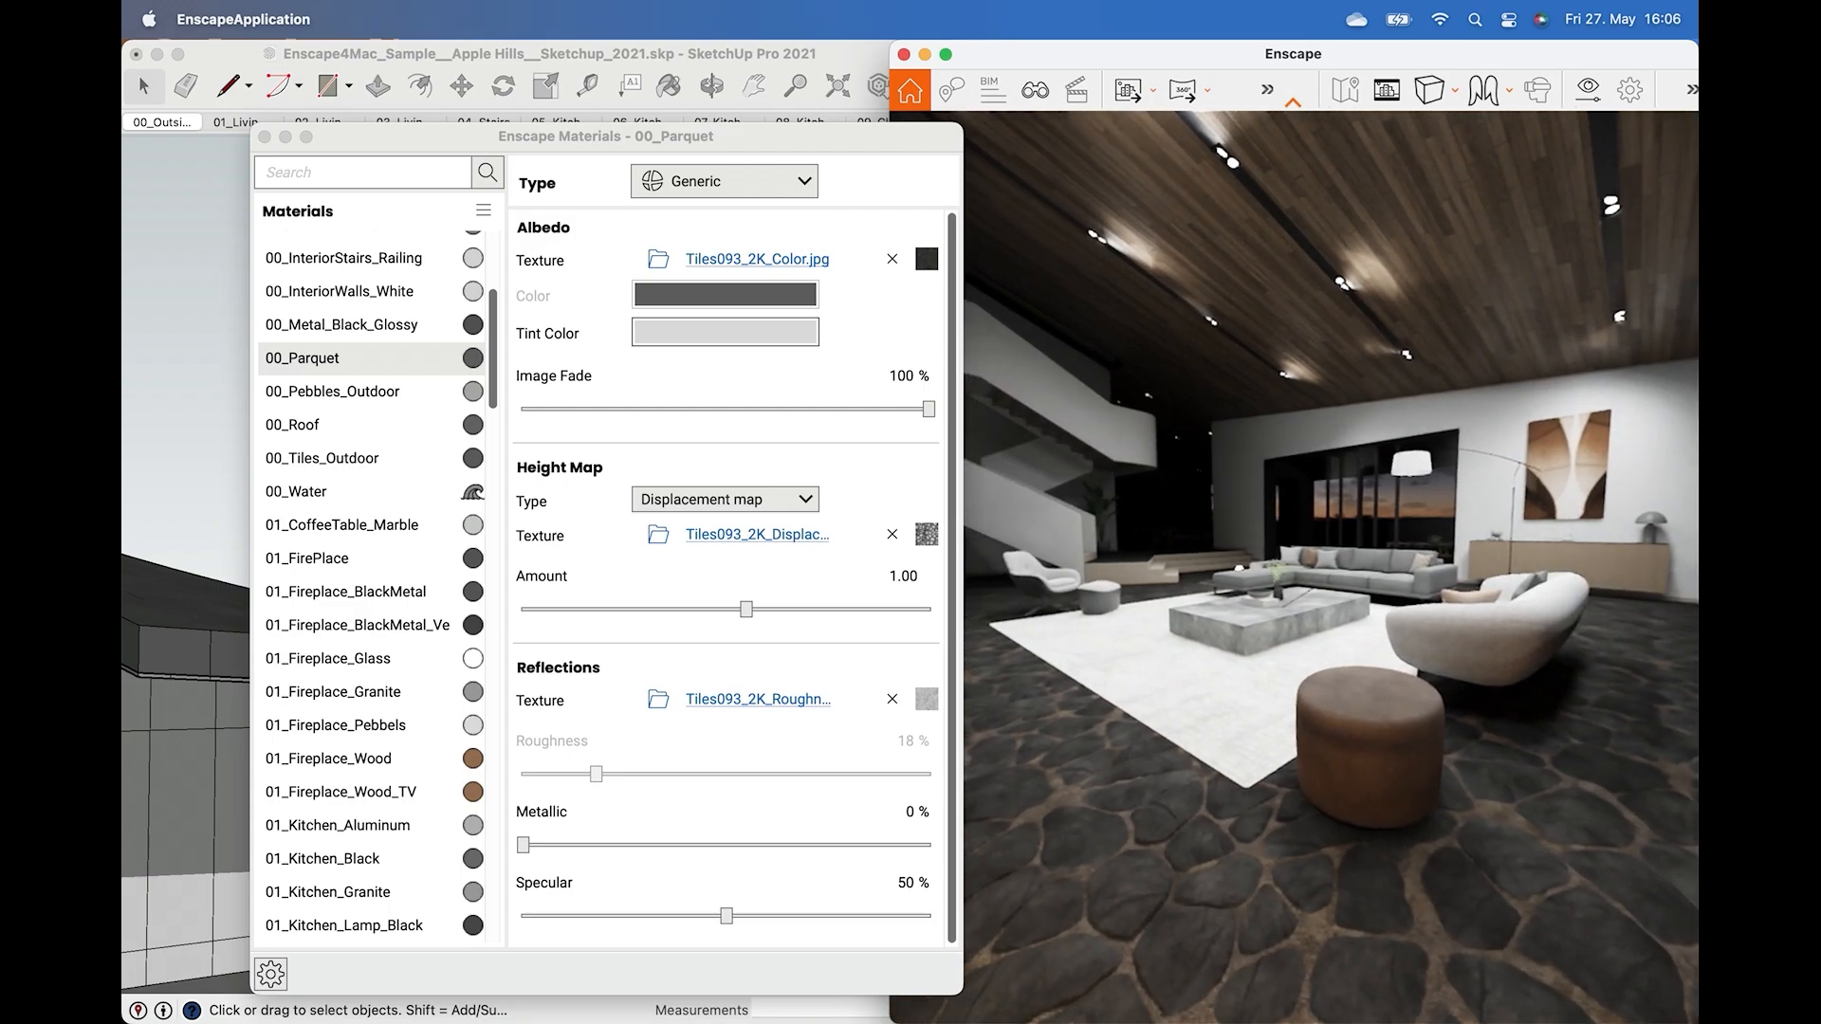
Close the materials editor and maximize the Enscape window.
click(264, 138)
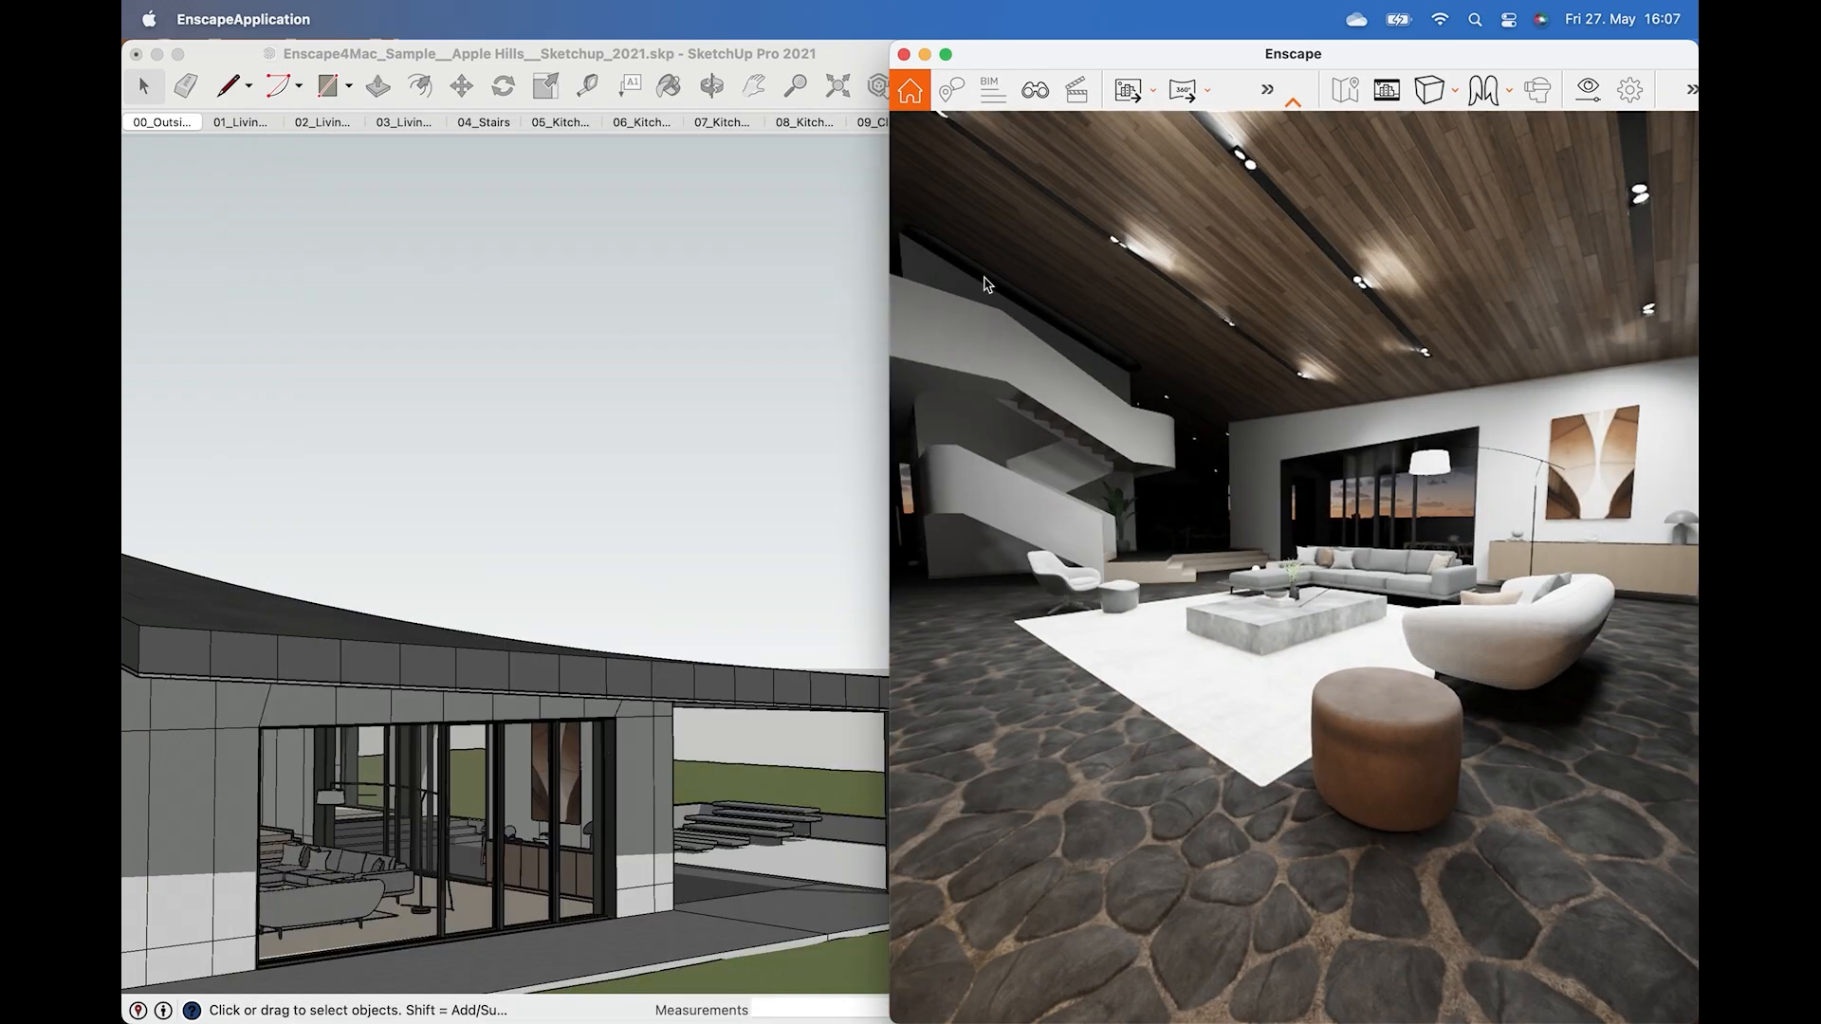
double_click(946, 55)
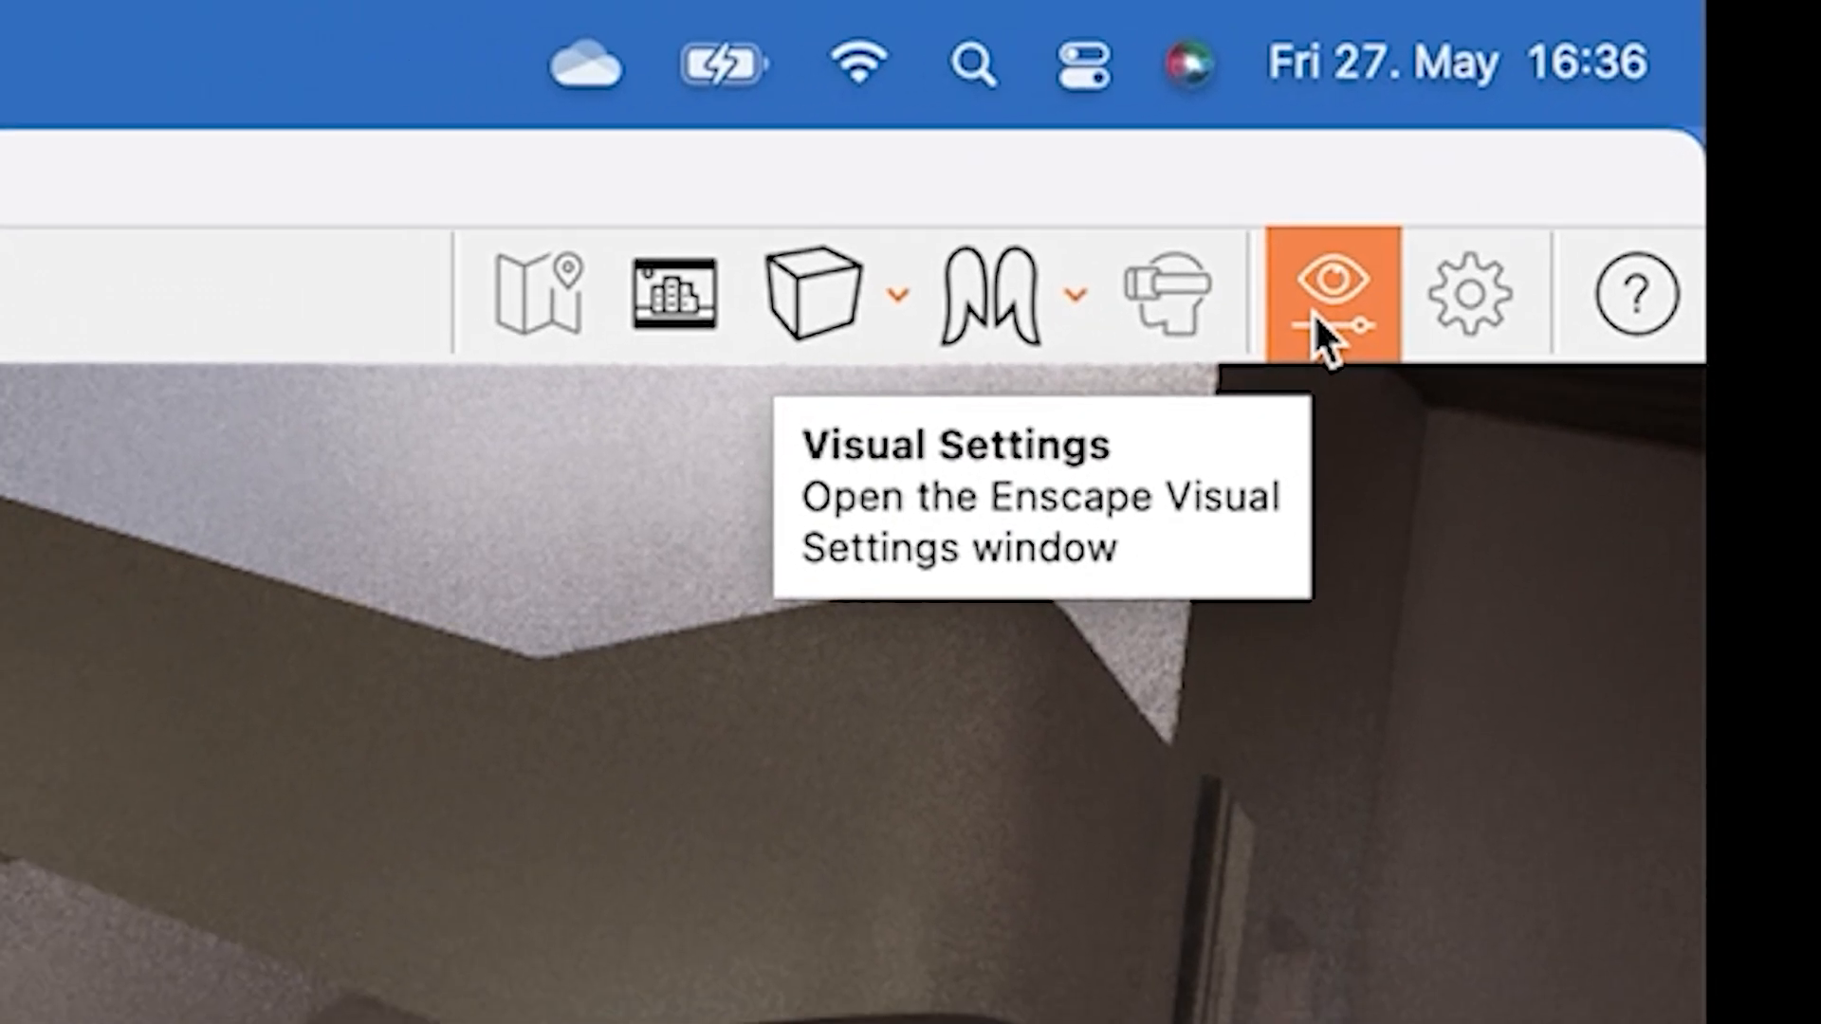
Set the output resolution in visual settings to Custom at 1920 × 1920.
click(1262, 365)
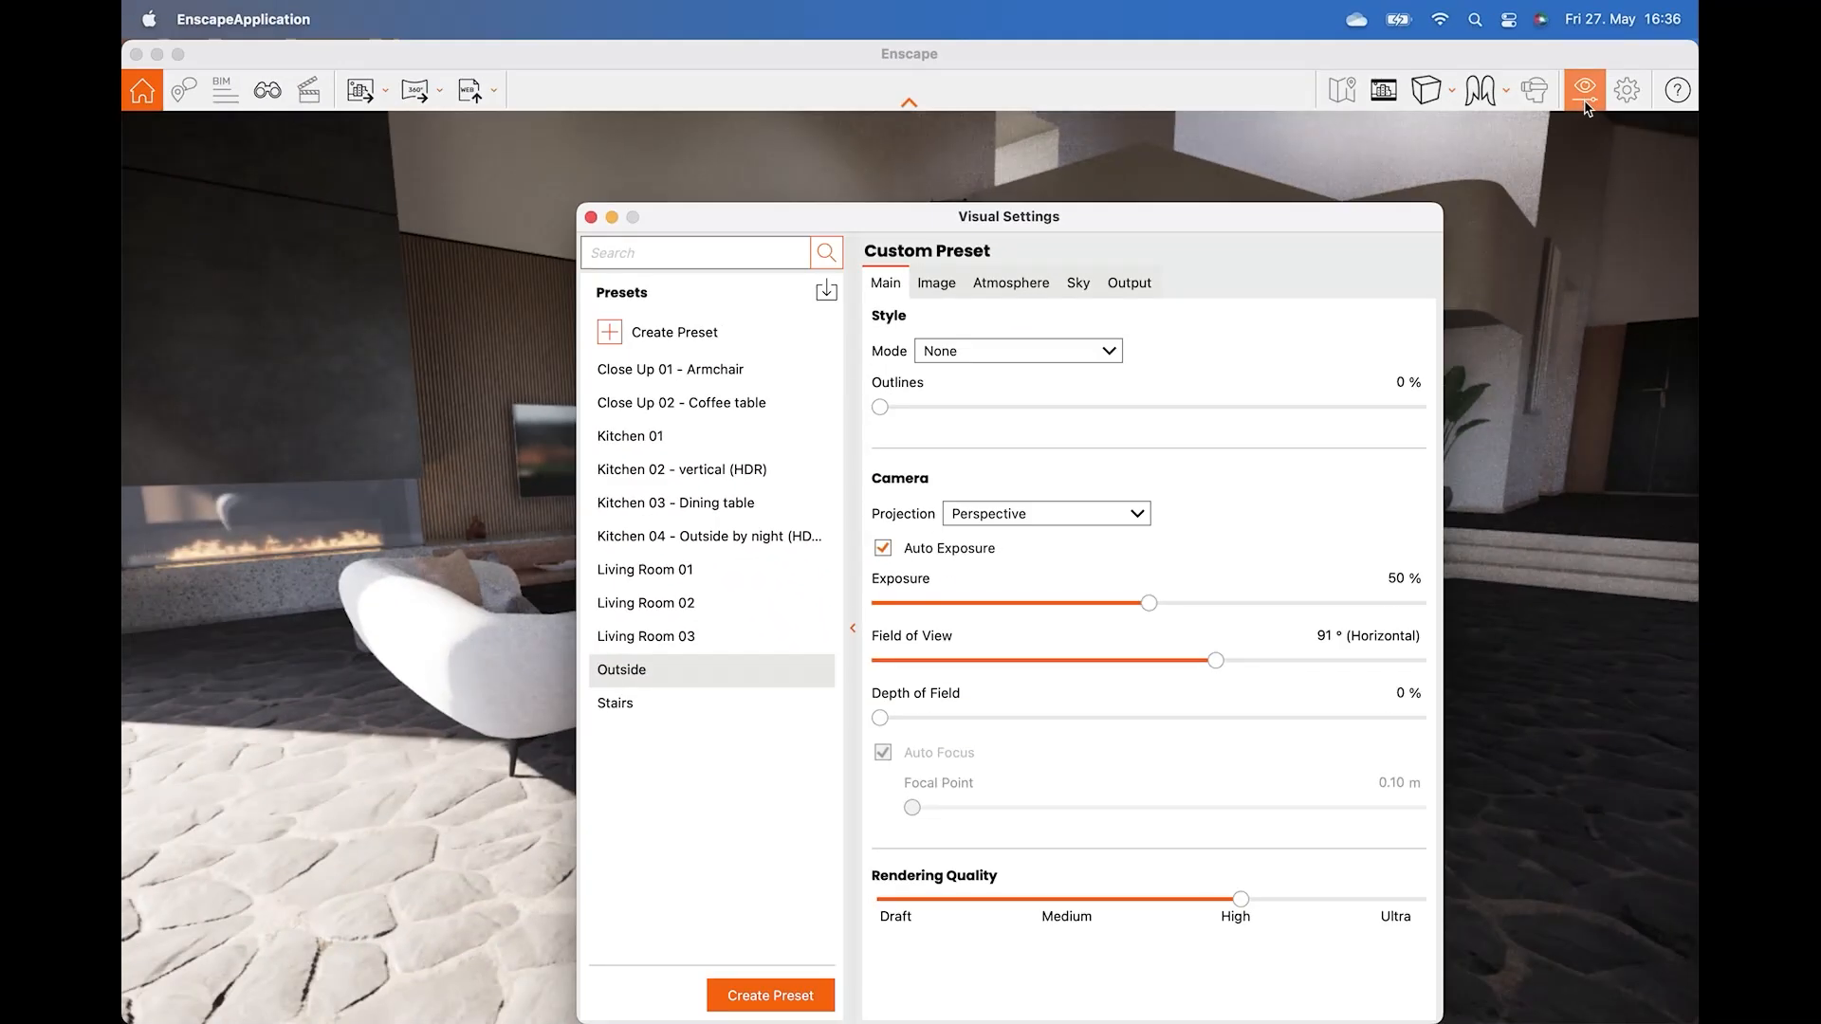
click(1156, 286)
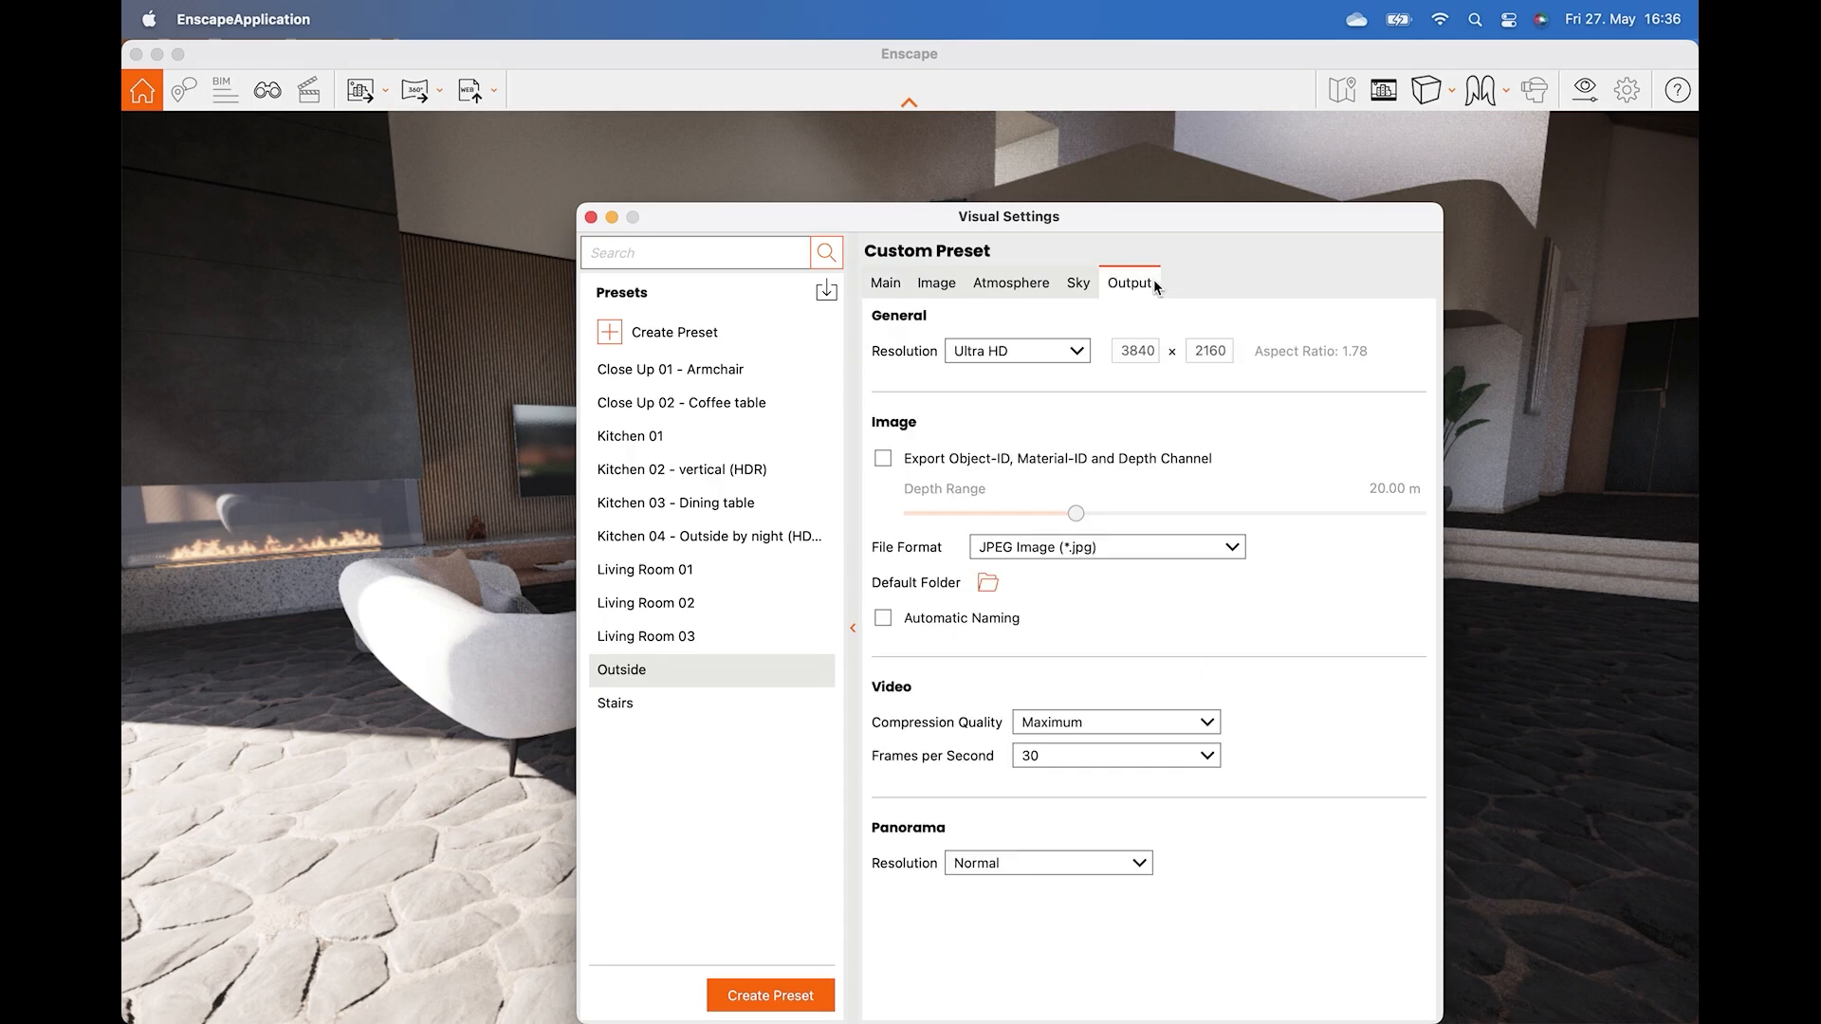
click(1077, 352)
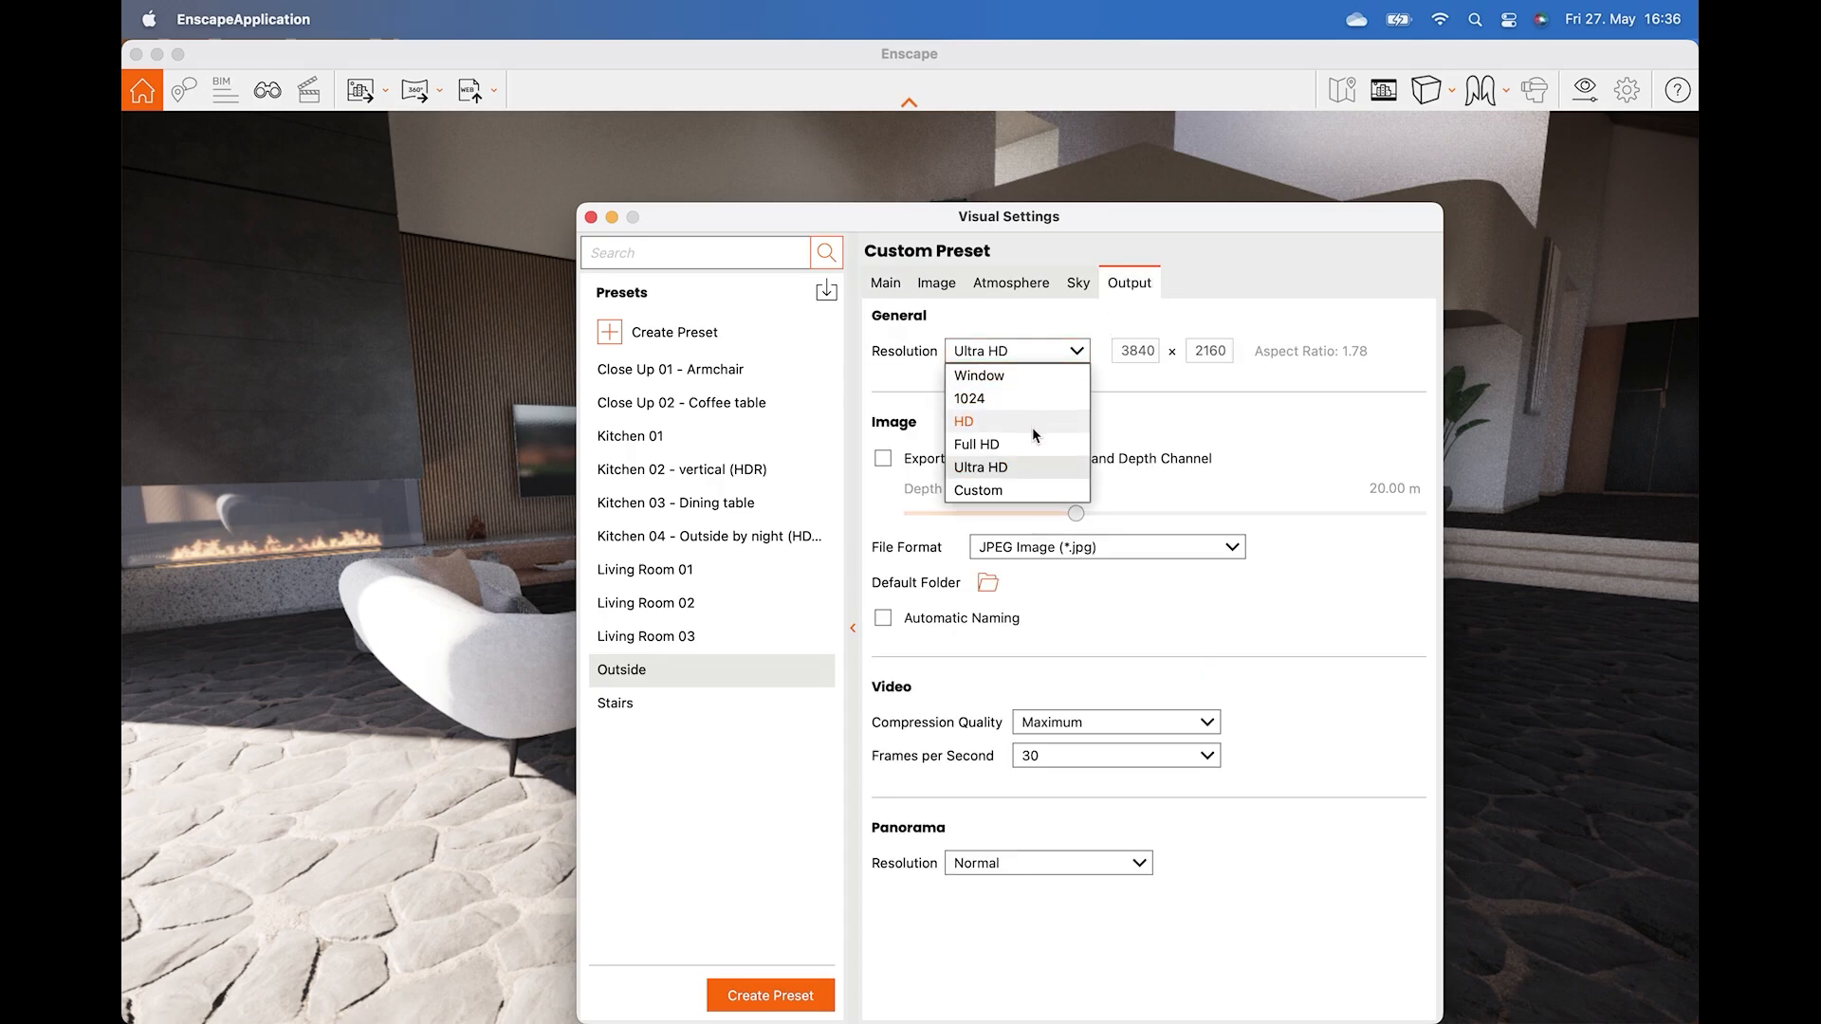
click(1031, 440)
click(1031, 351)
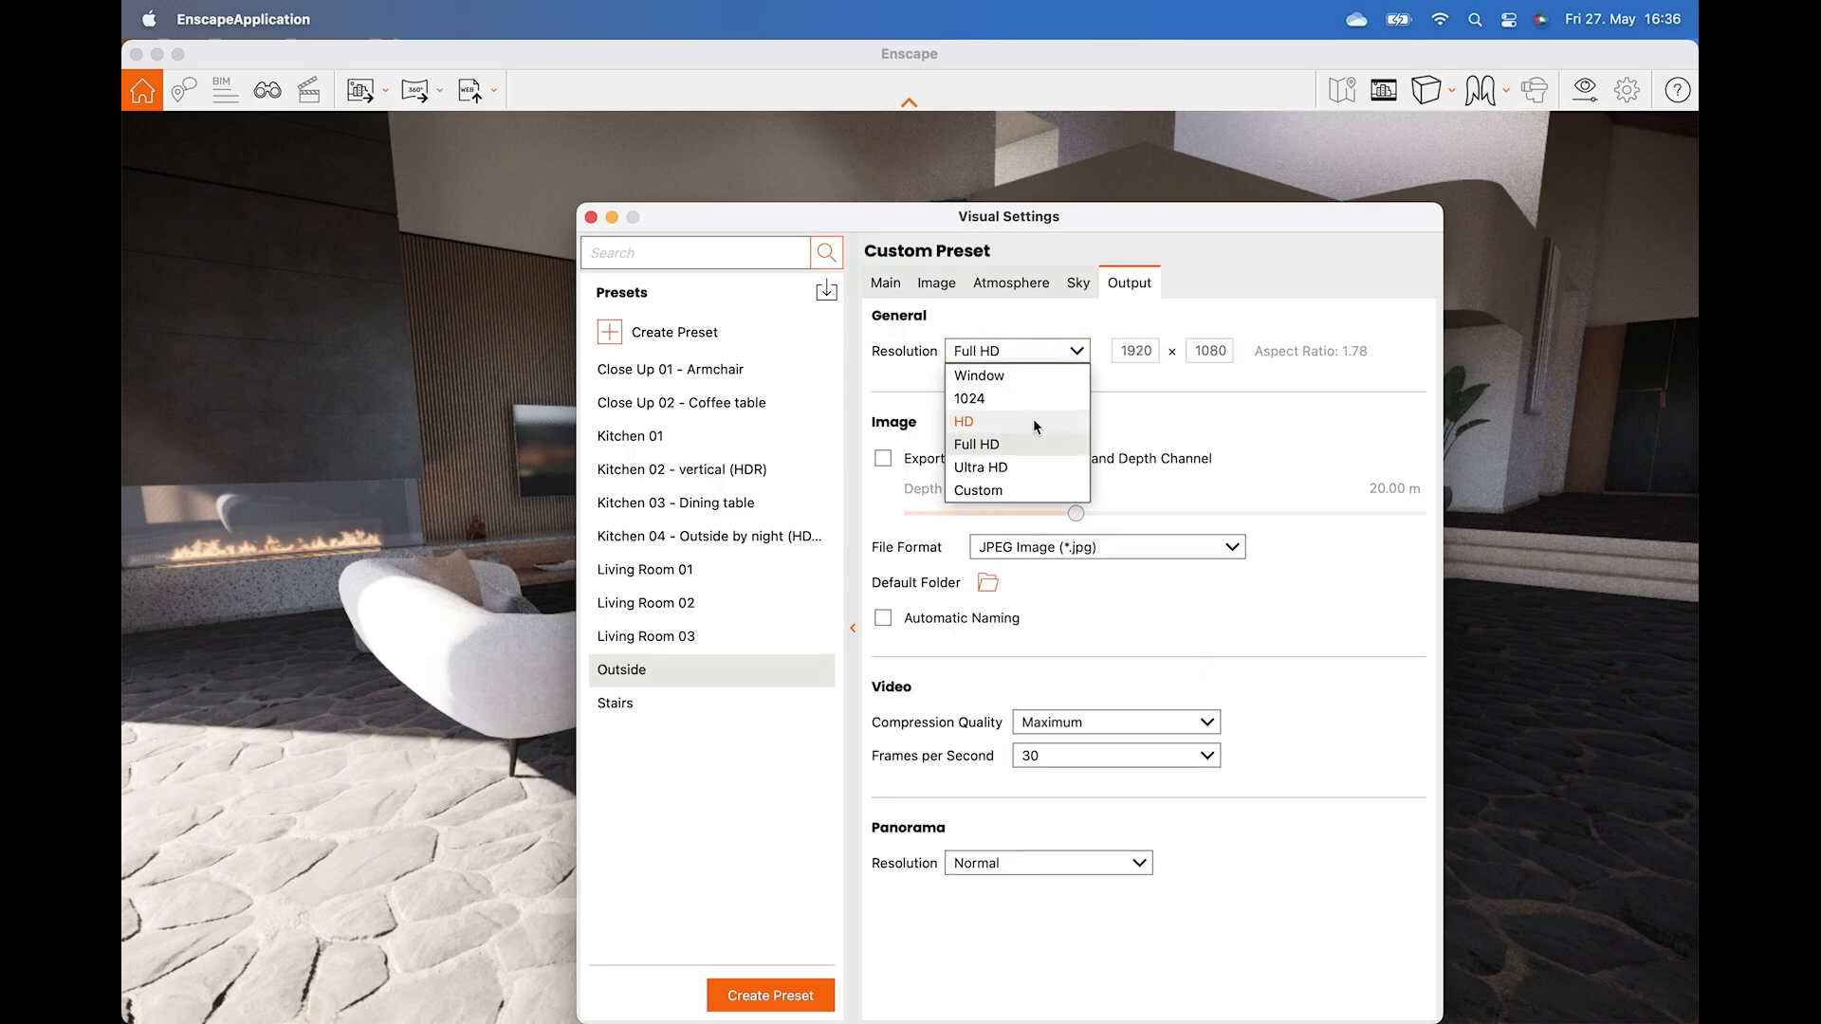
click(1024, 489)
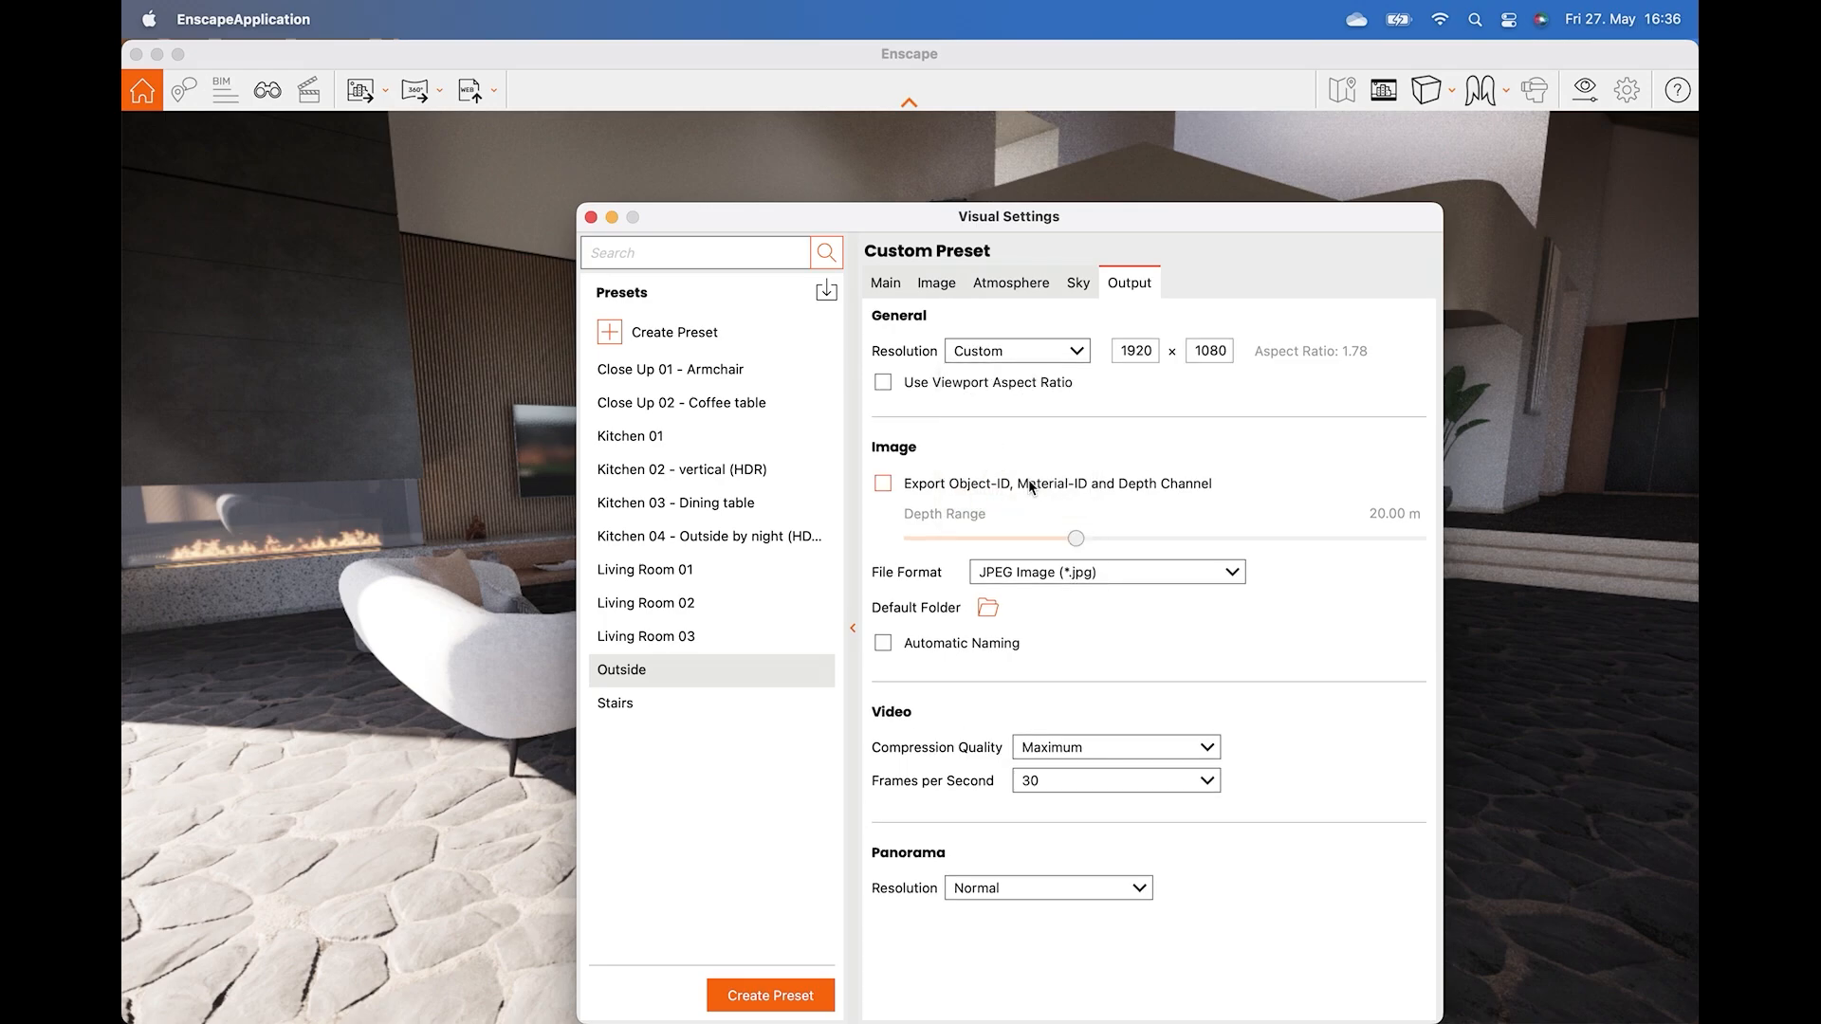
double_click(1200, 351)
text(1920)
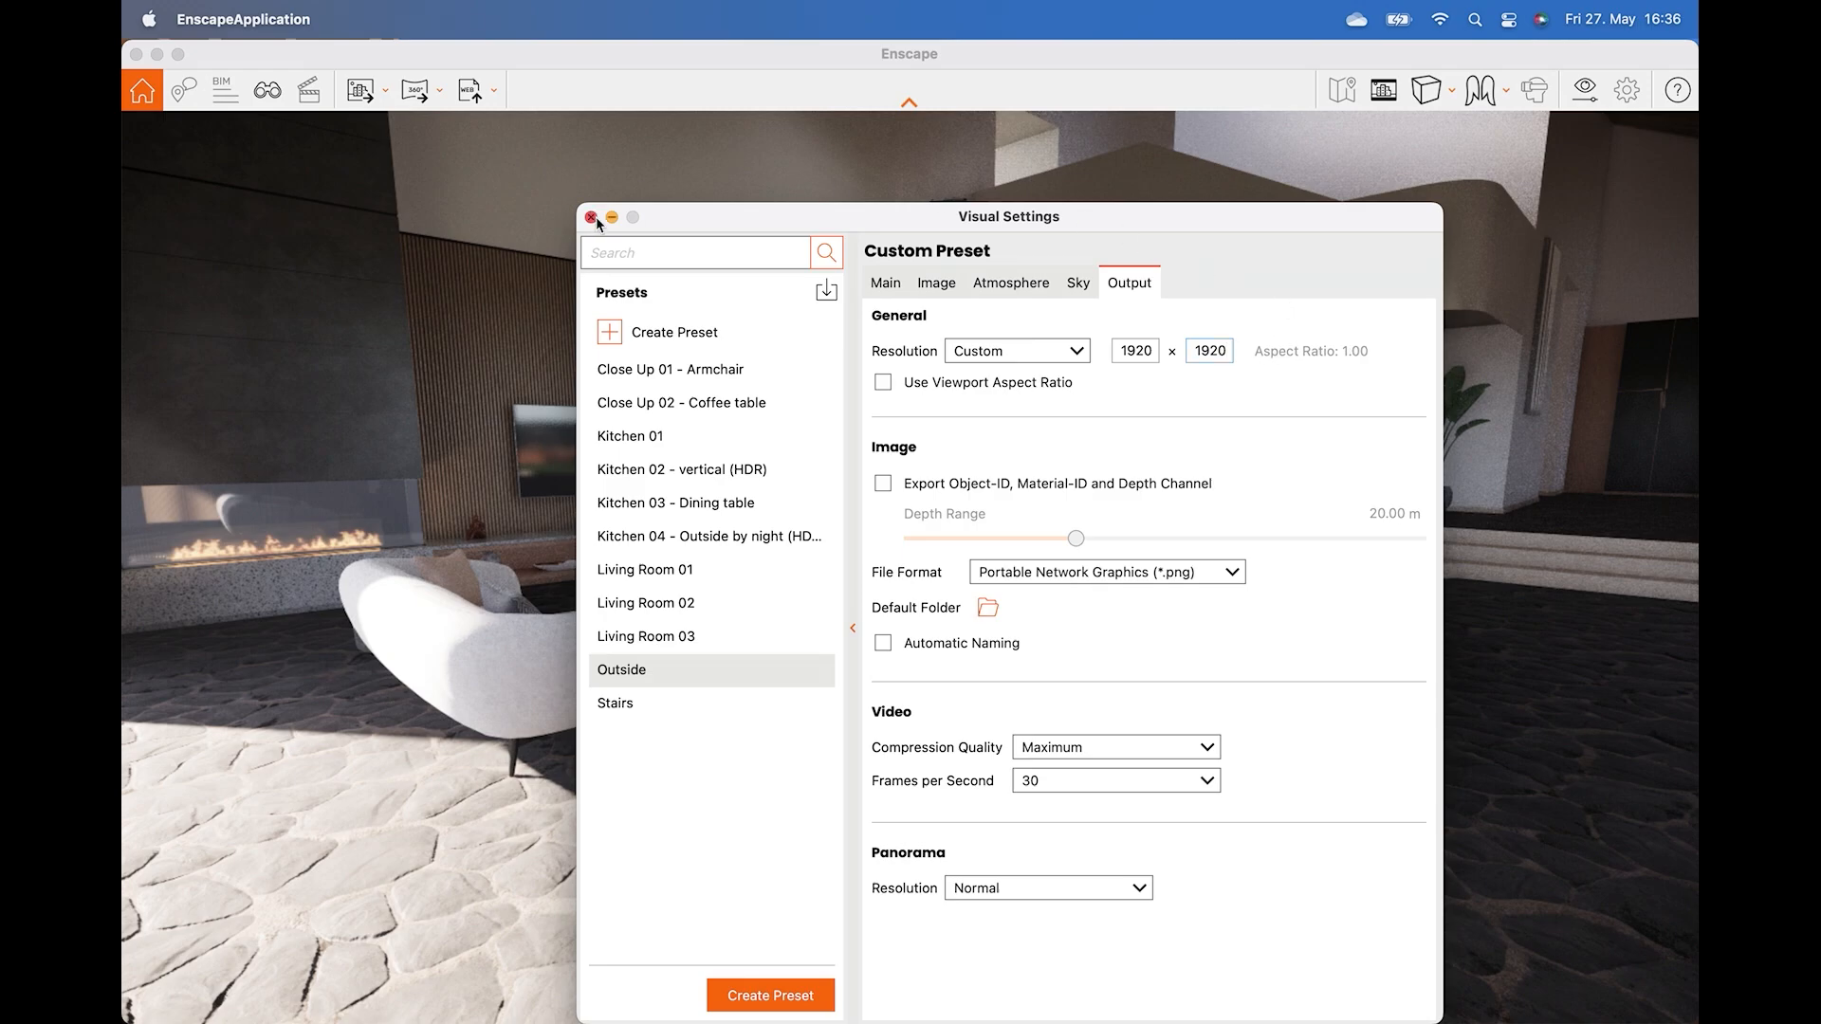
click(592, 218)
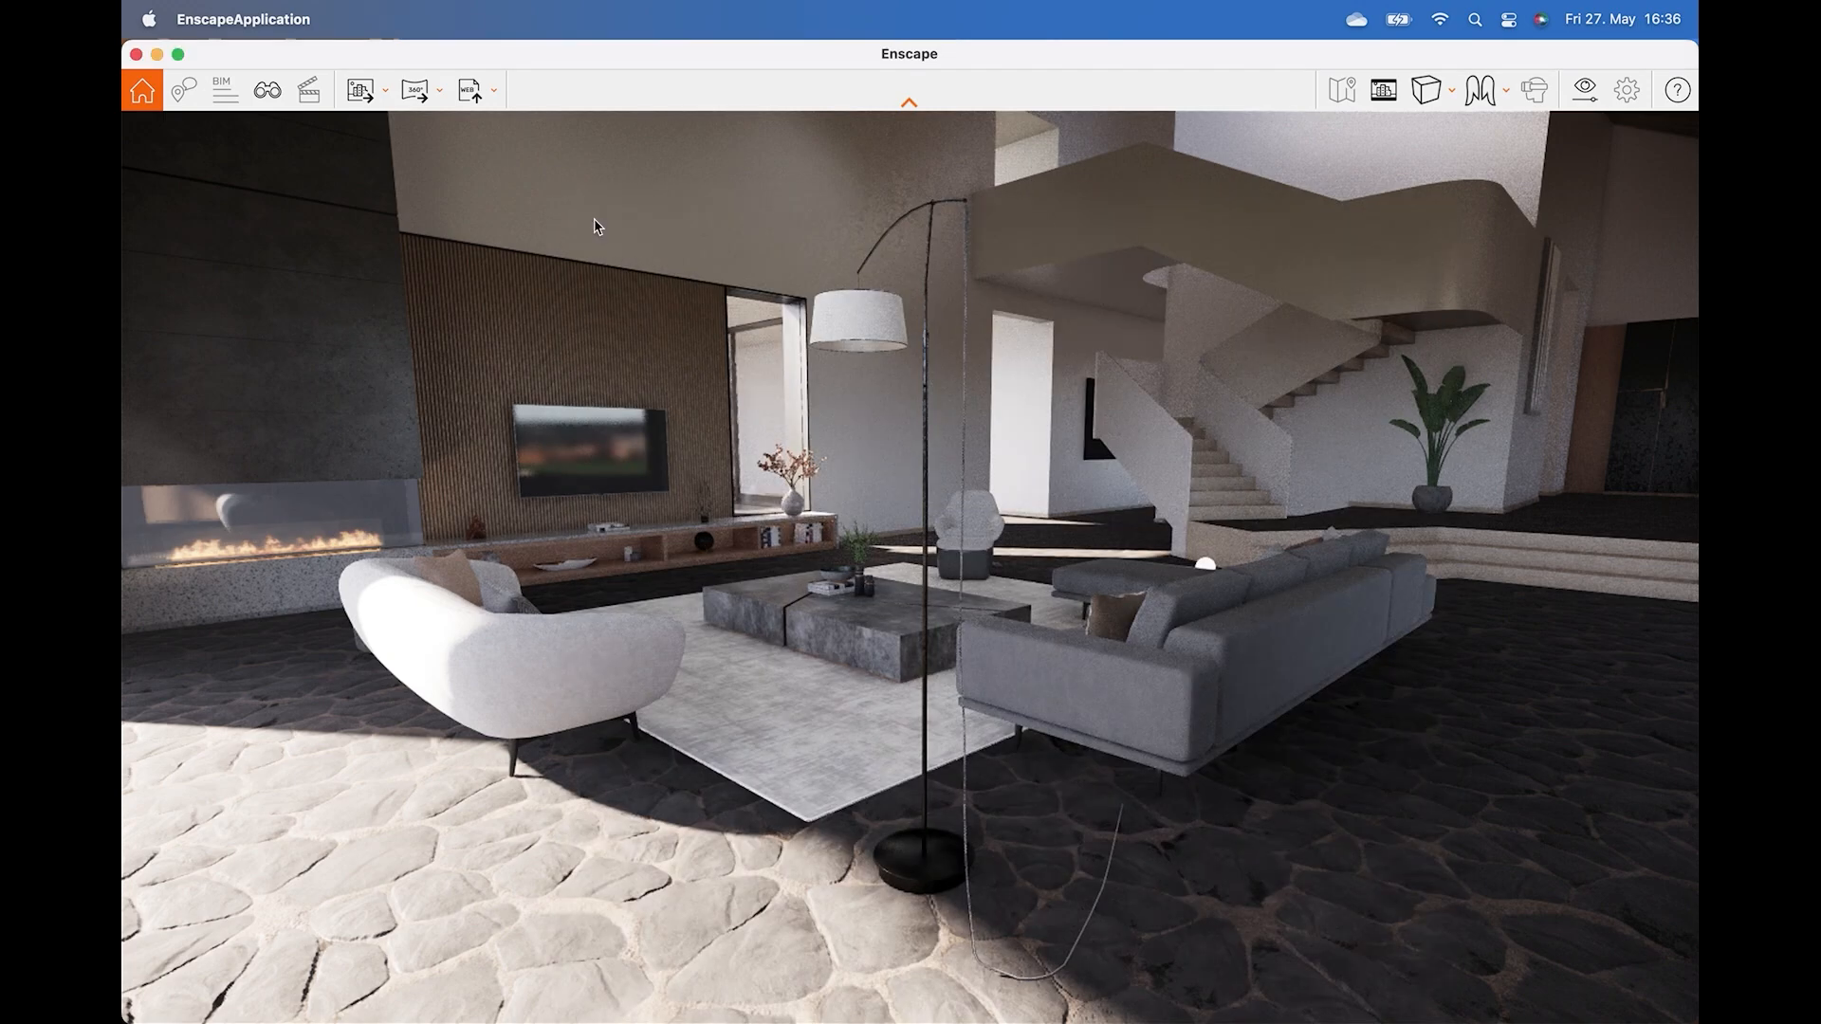
Turn on the safe frame and frame the living area seating in the view.
click(1386, 95)
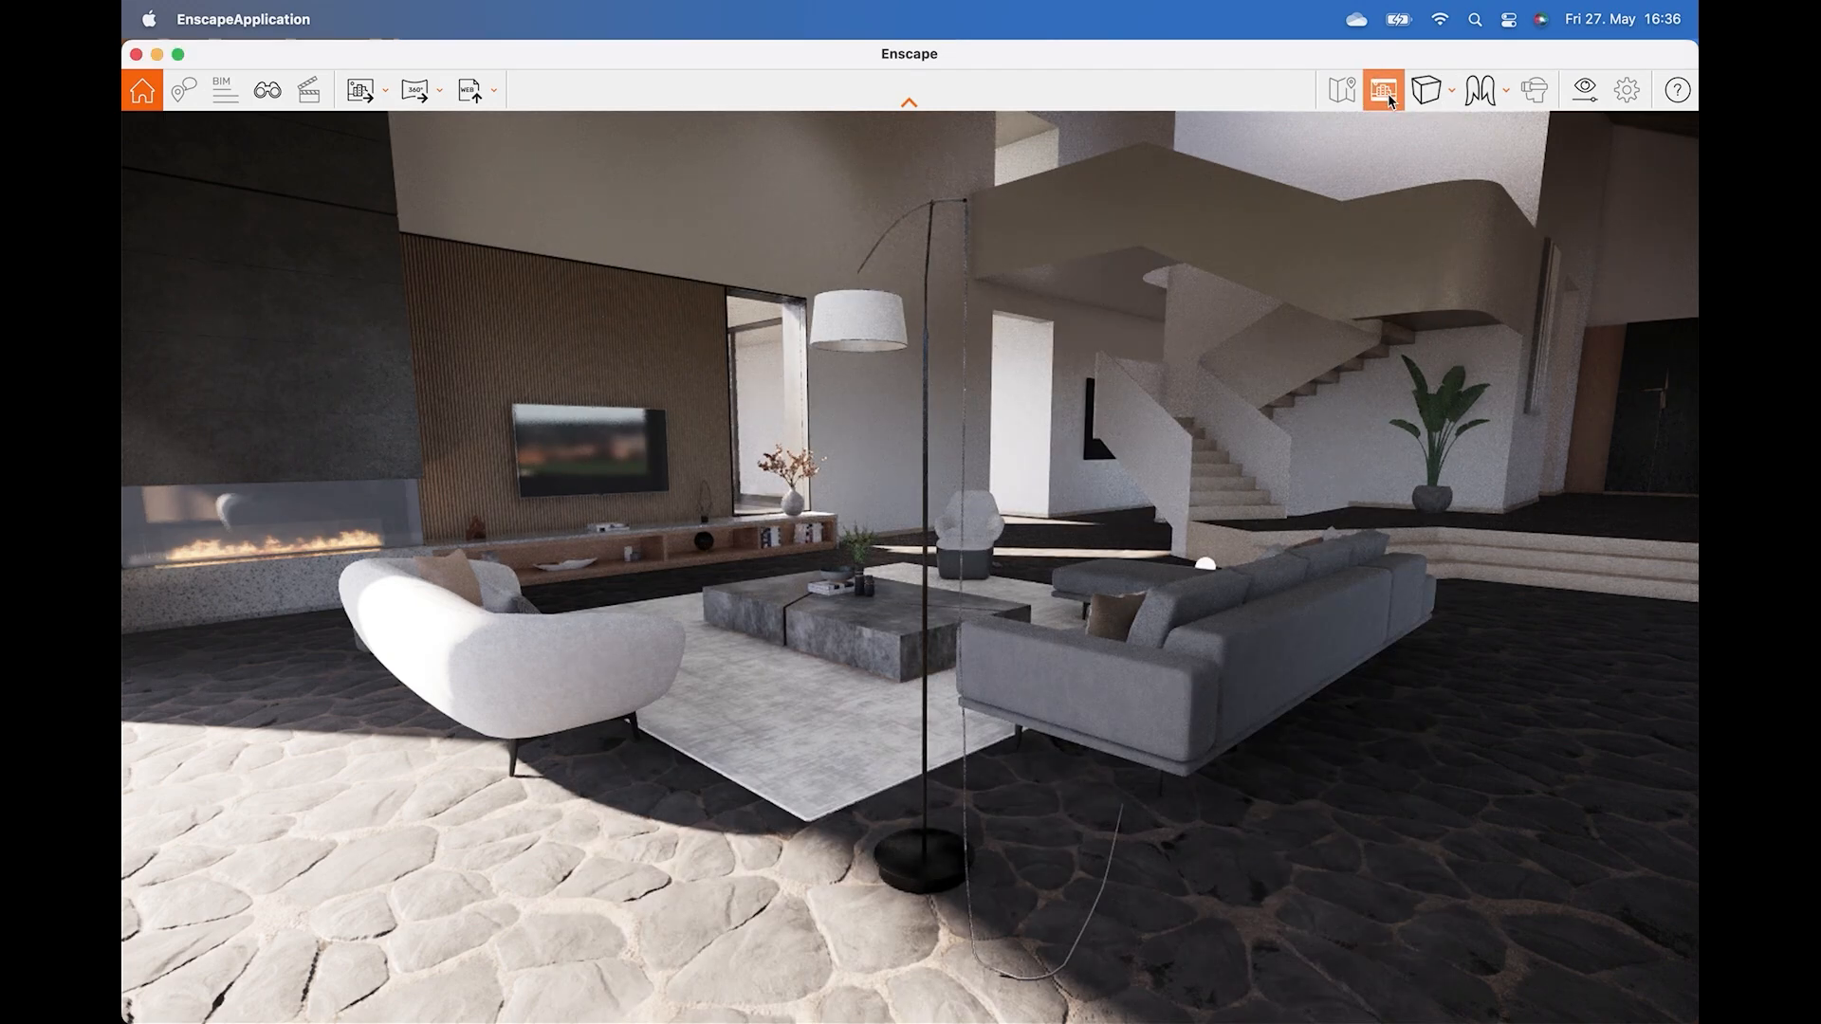
click(1386, 94)
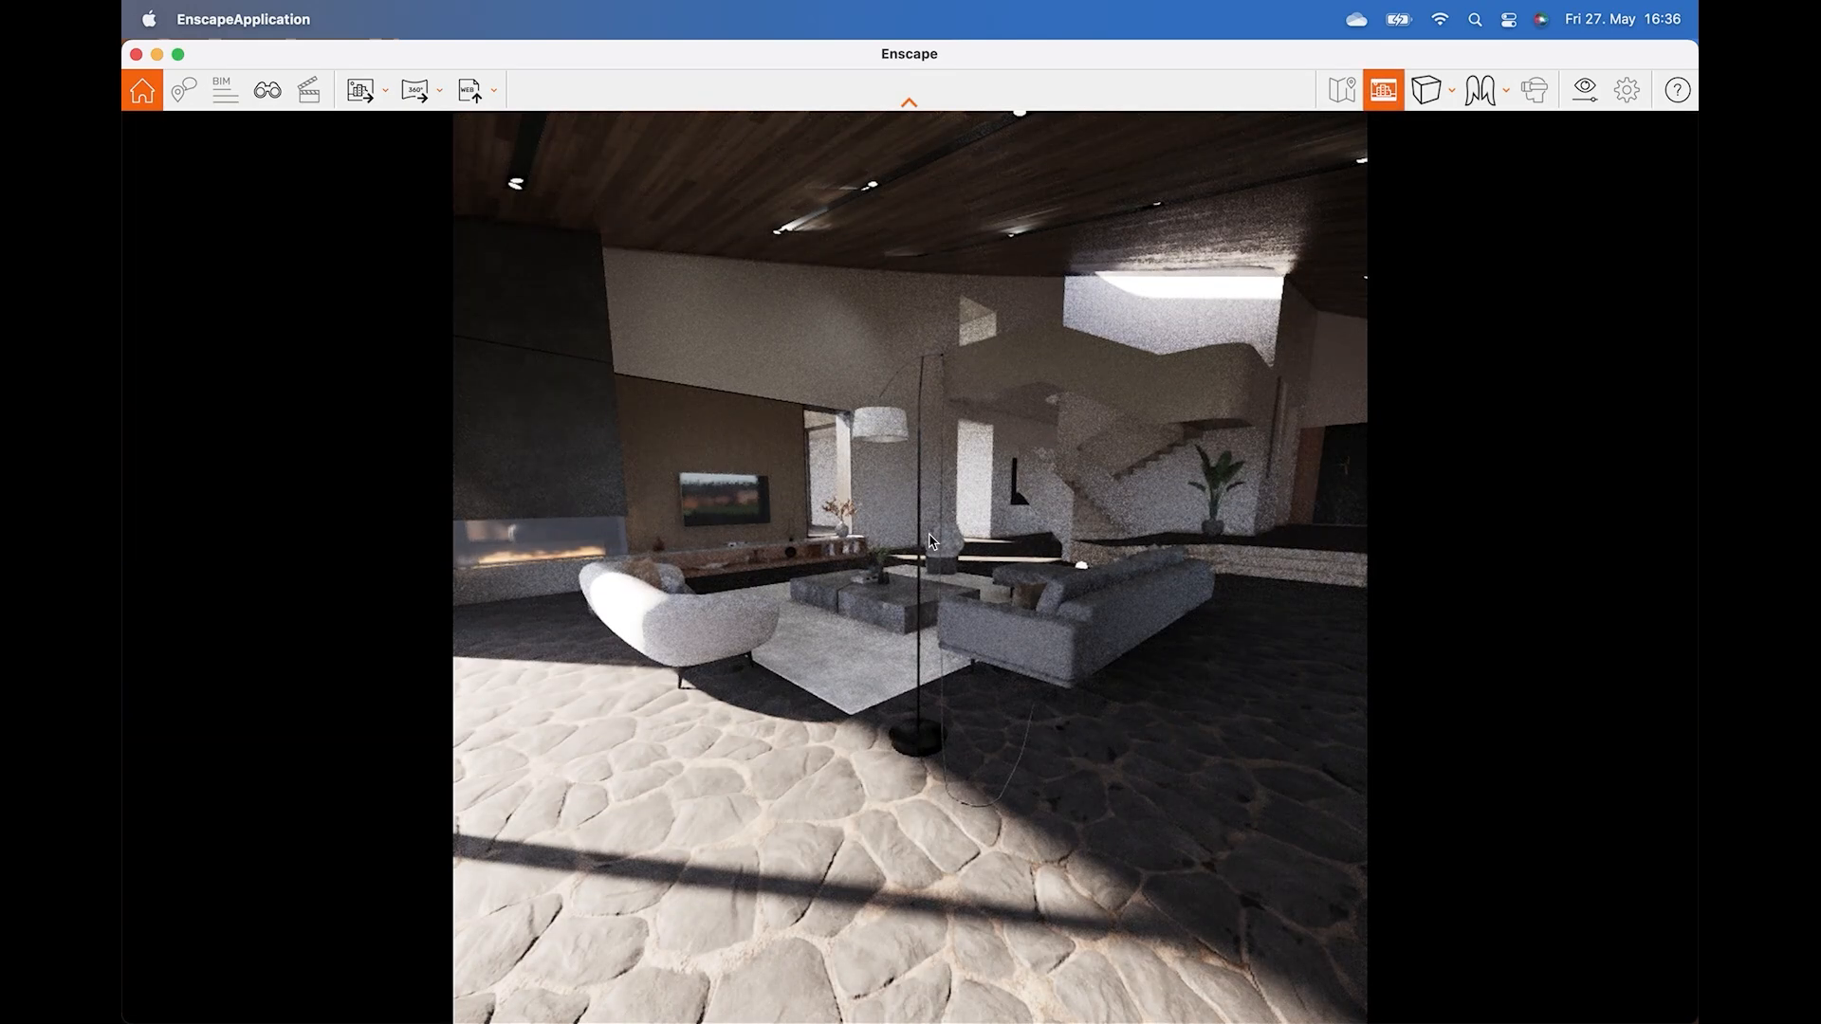
drag(910, 569, 882, 518)
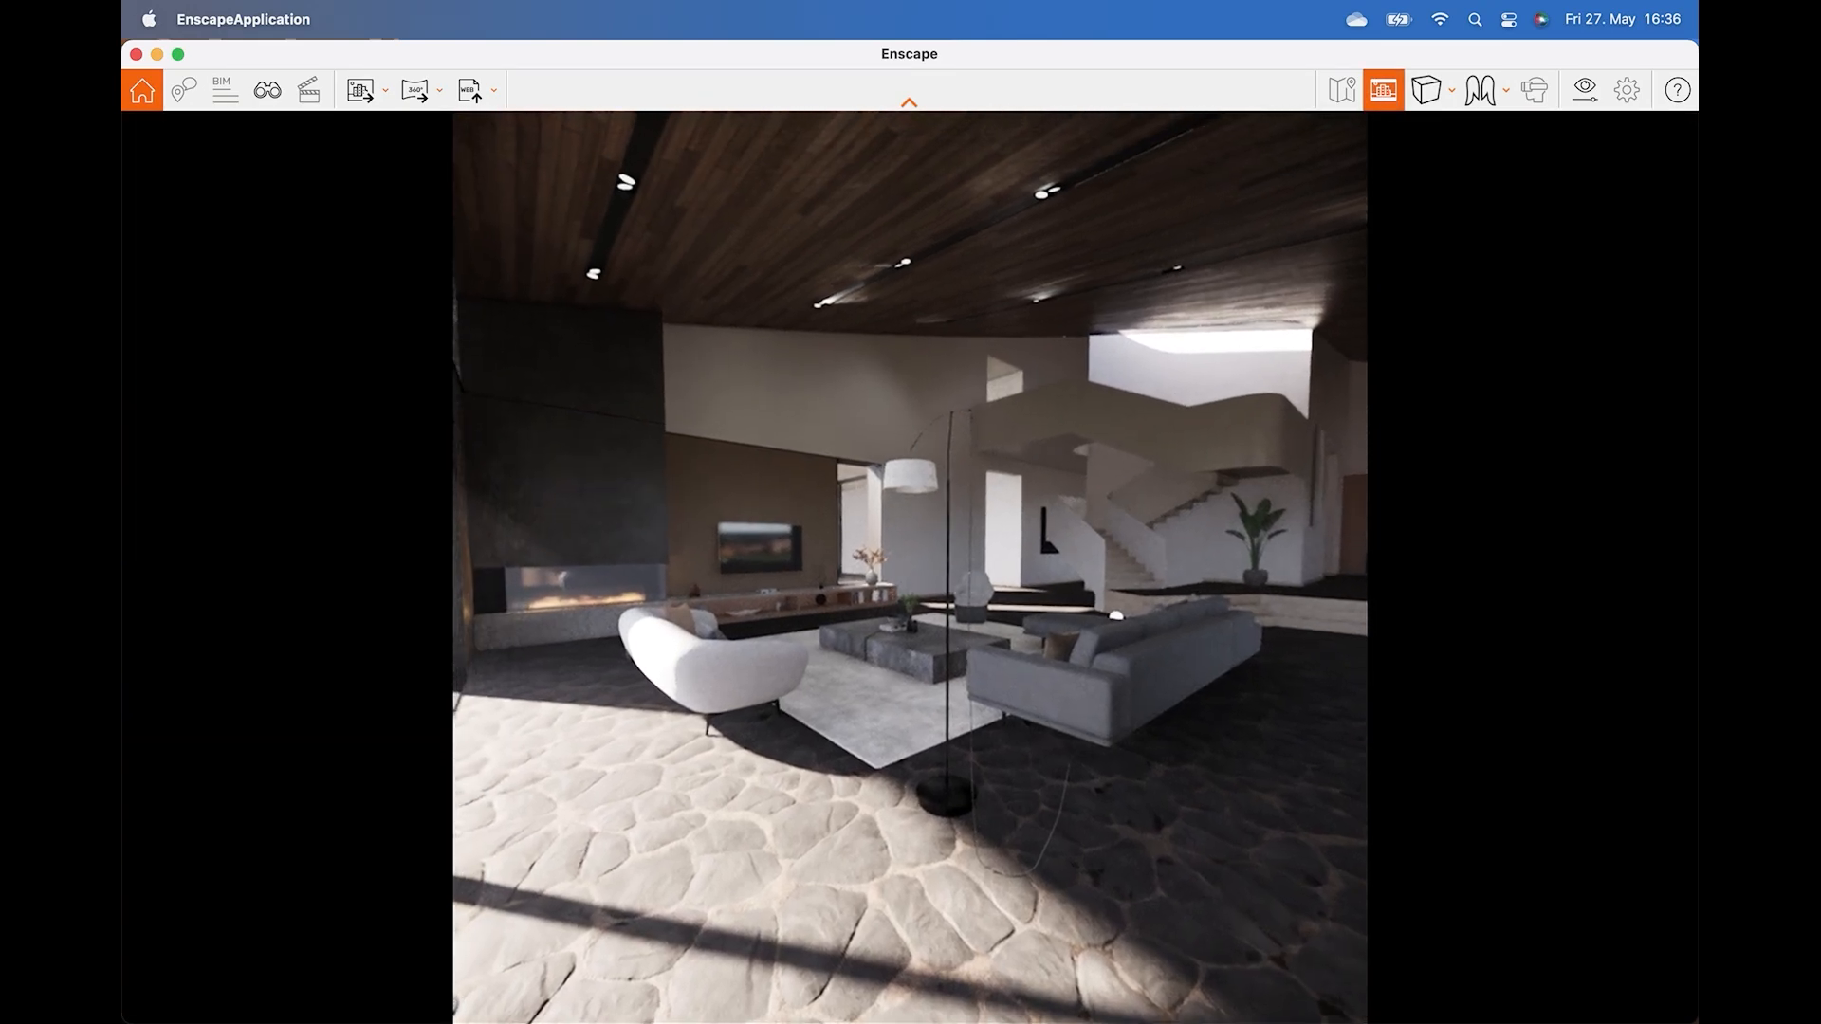
key(w)
right_drag(910, 569, 1081, 569)
key(d)
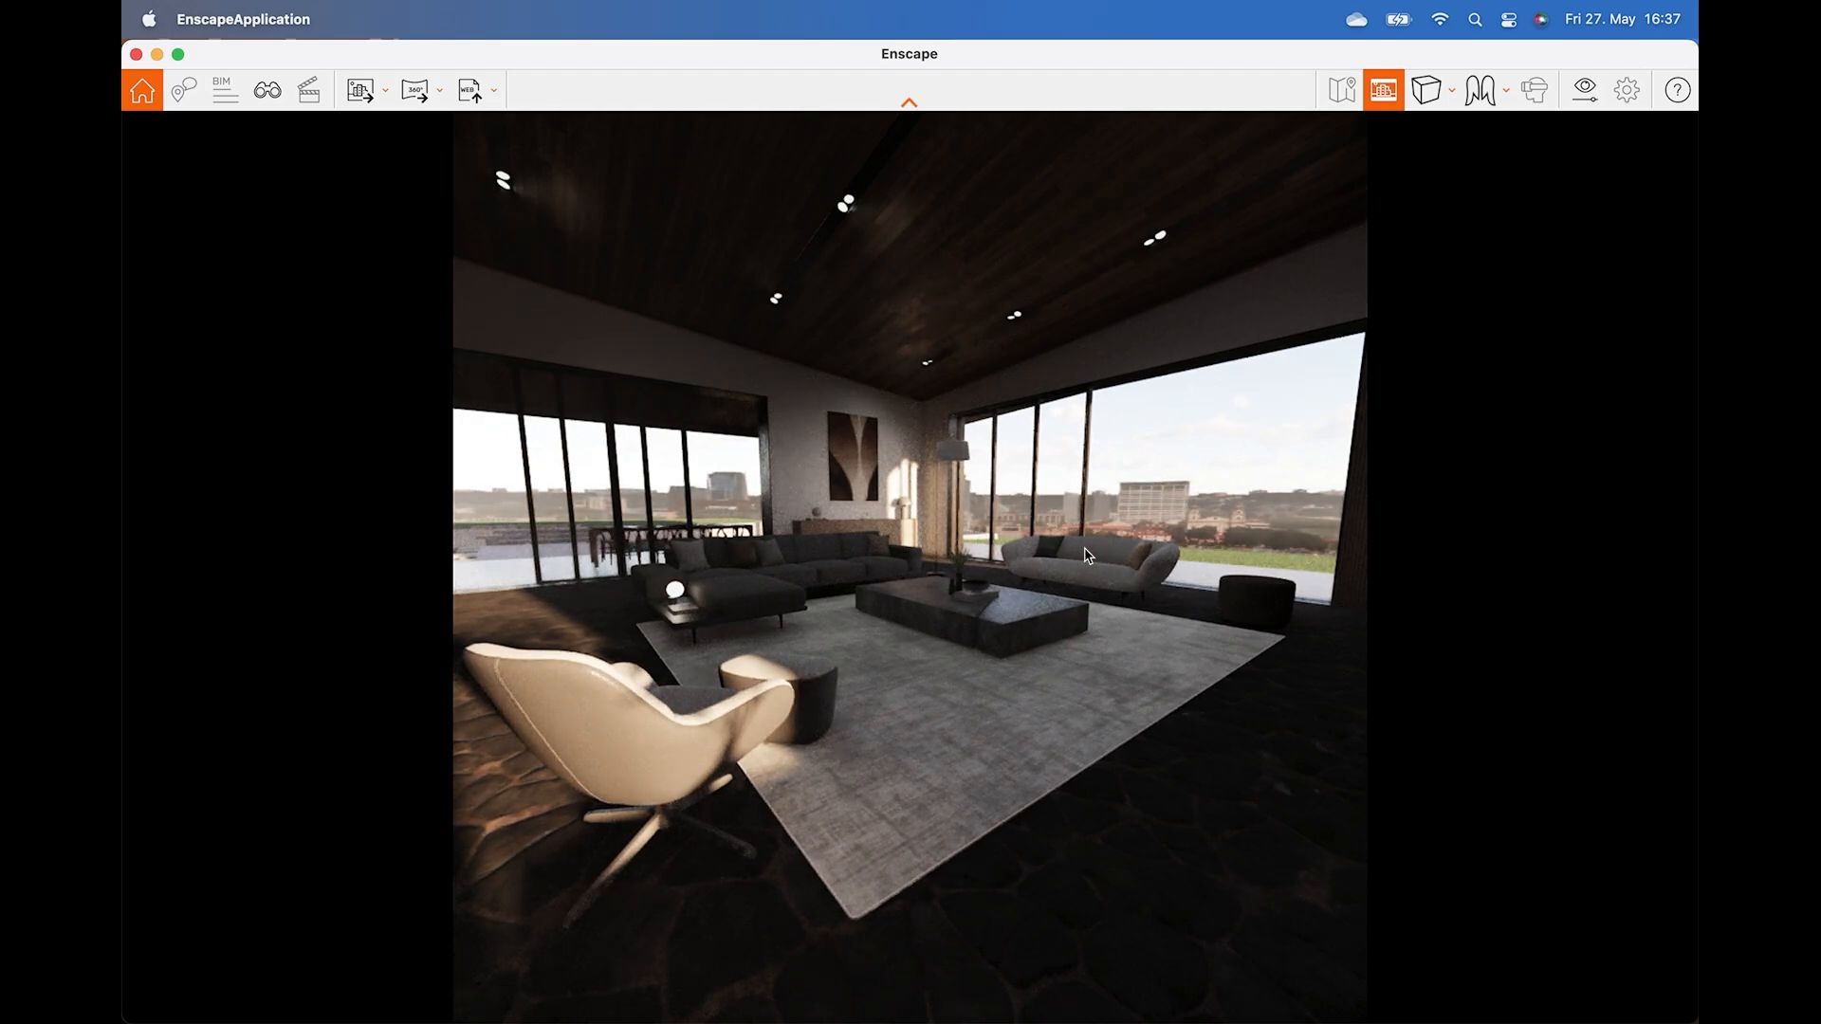
Adjust the camera's field of view in visual settings, narrowing it and then widening it.
click(1583, 93)
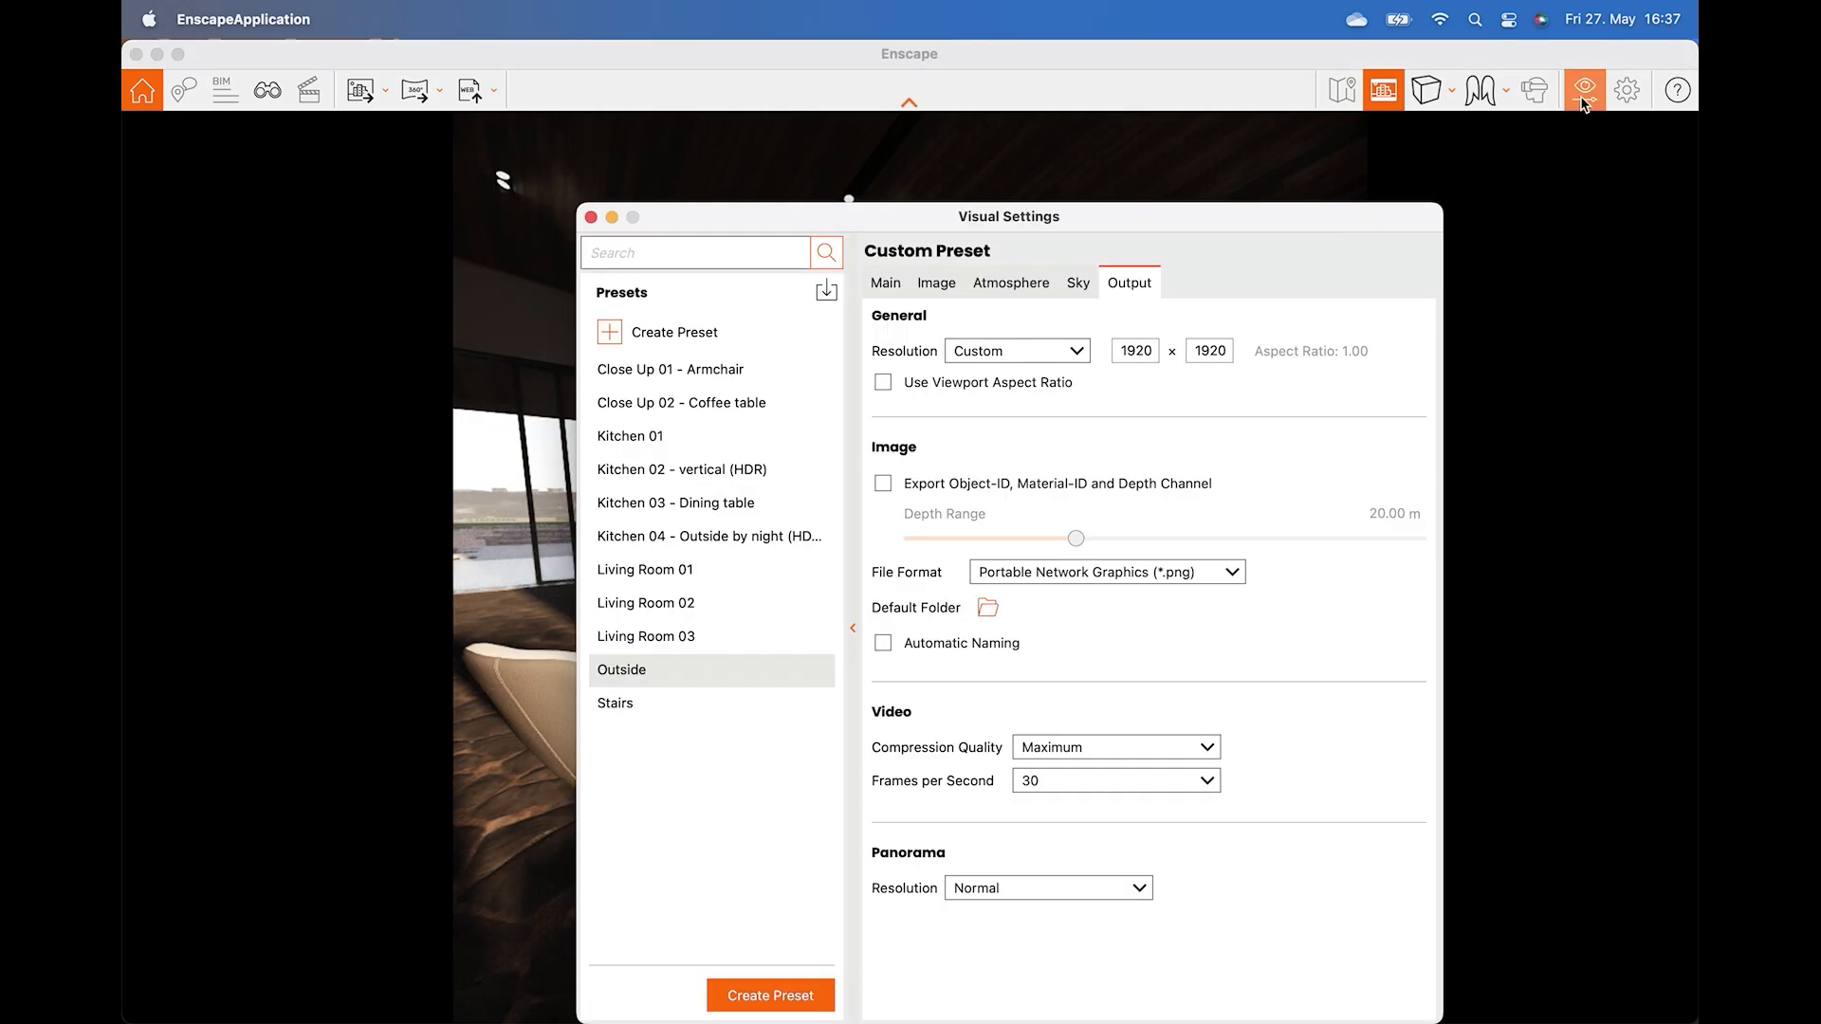
drag(1104, 230, 1280, 231)
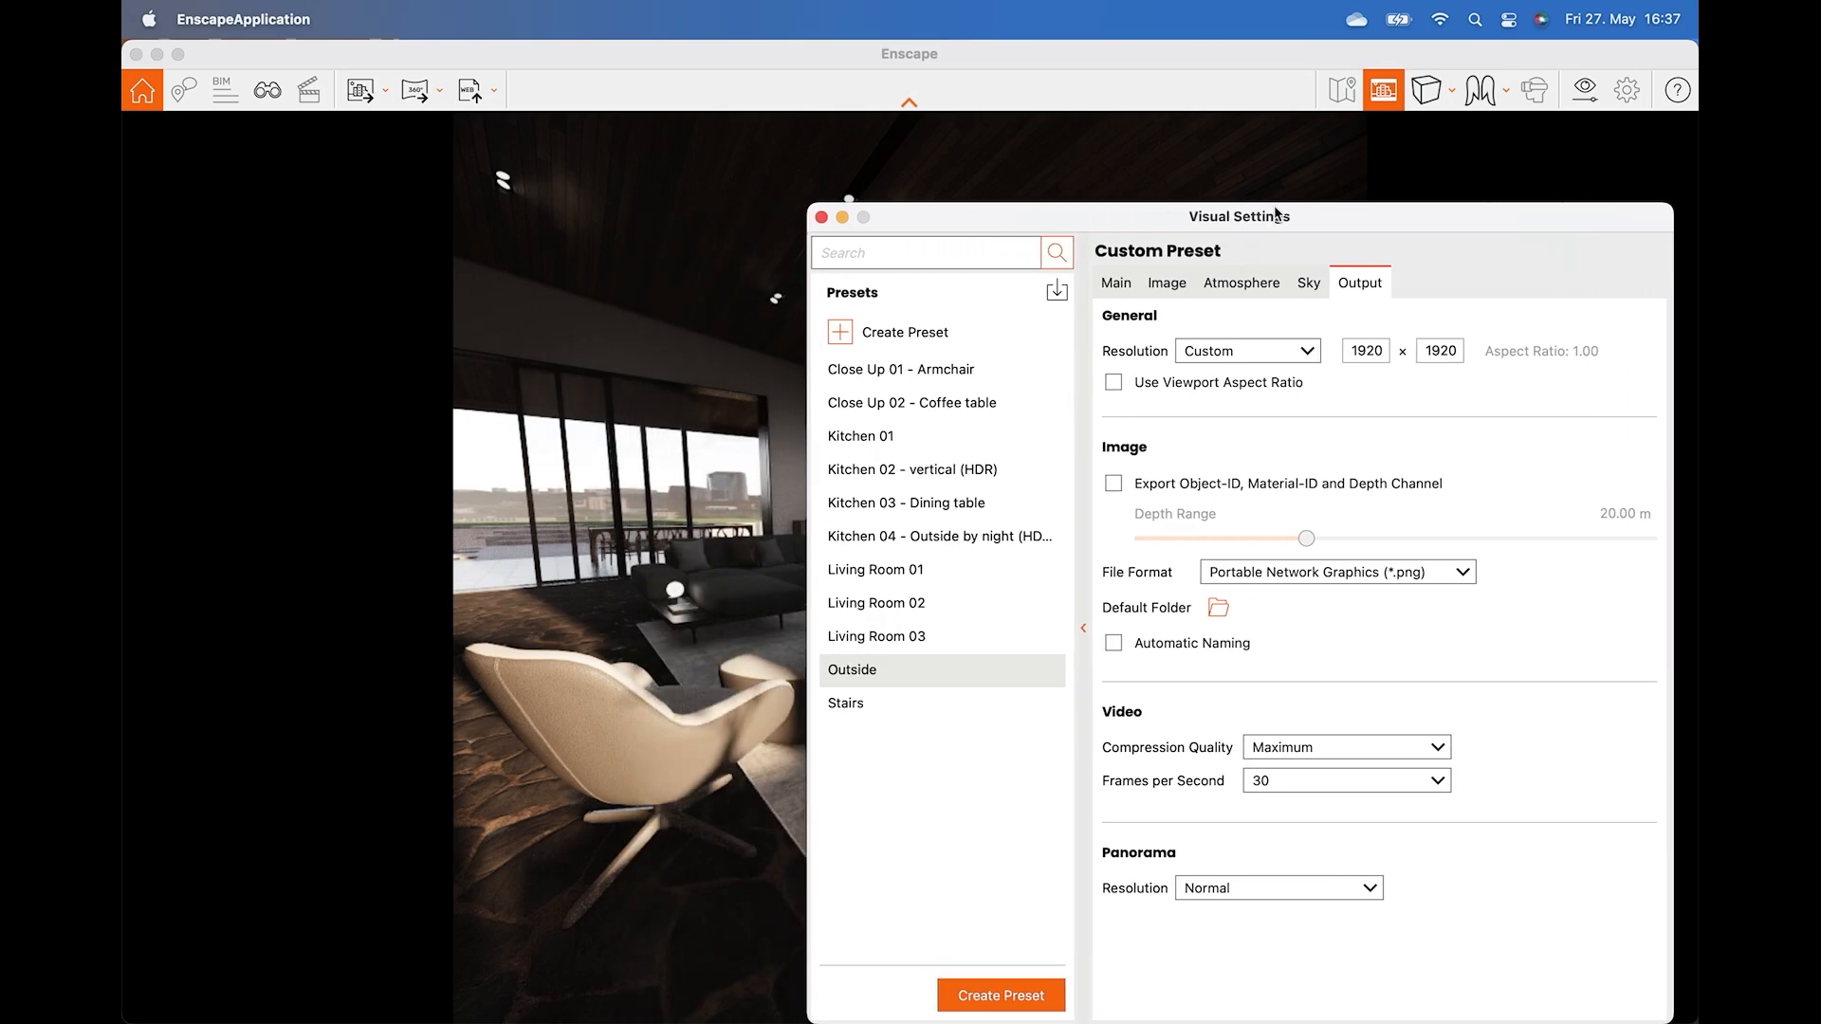
click(1116, 284)
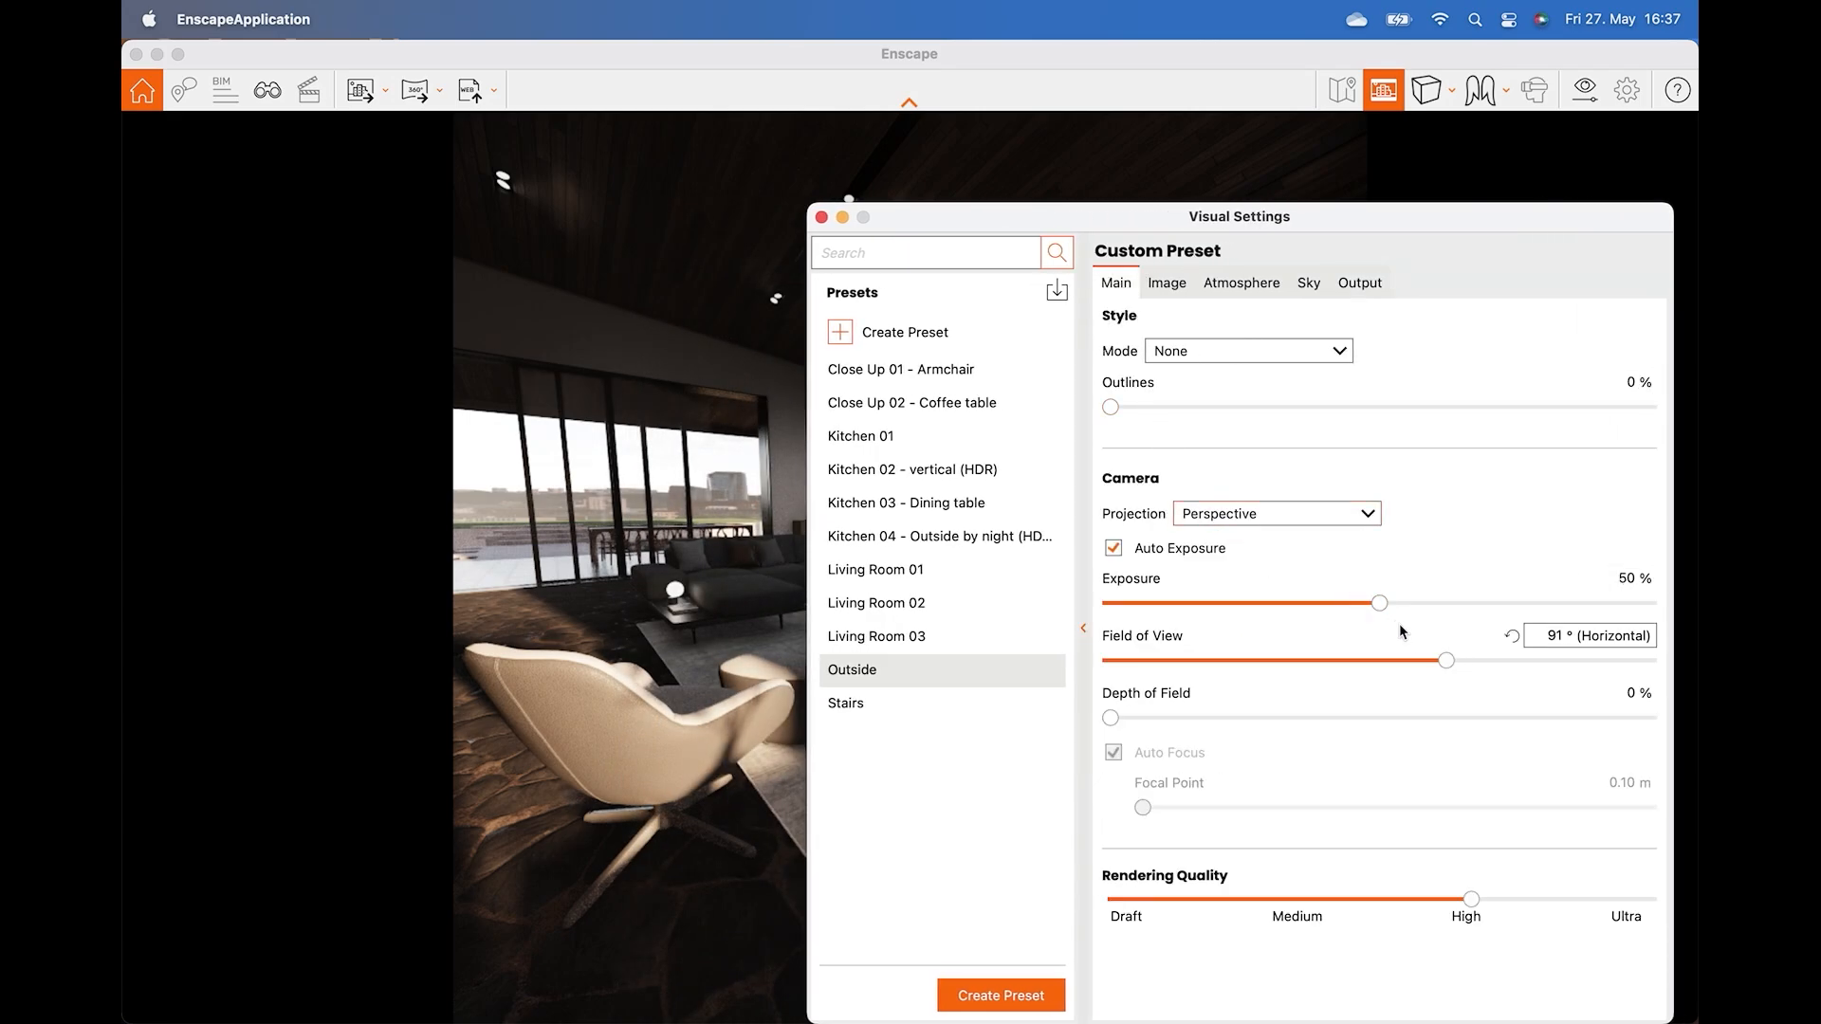
drag(1448, 662, 1229, 658)
drag(1257, 232, 1484, 163)
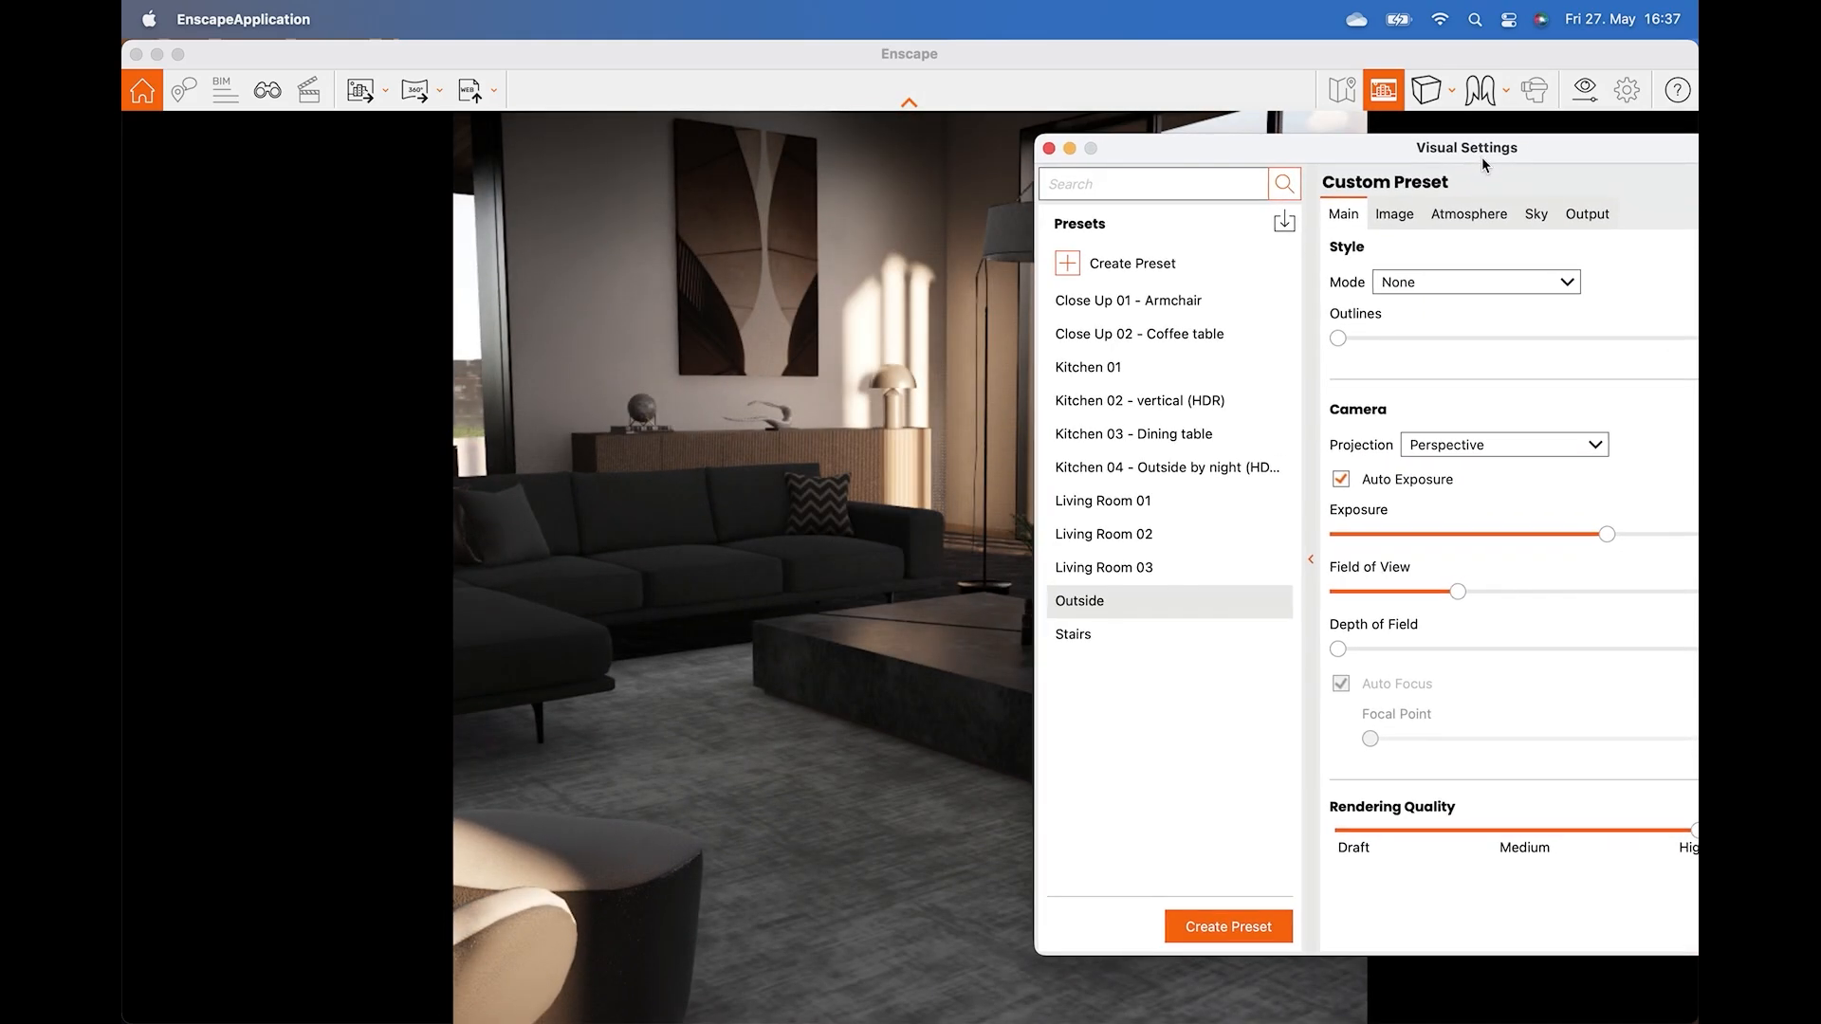
drag(1460, 589, 1617, 595)
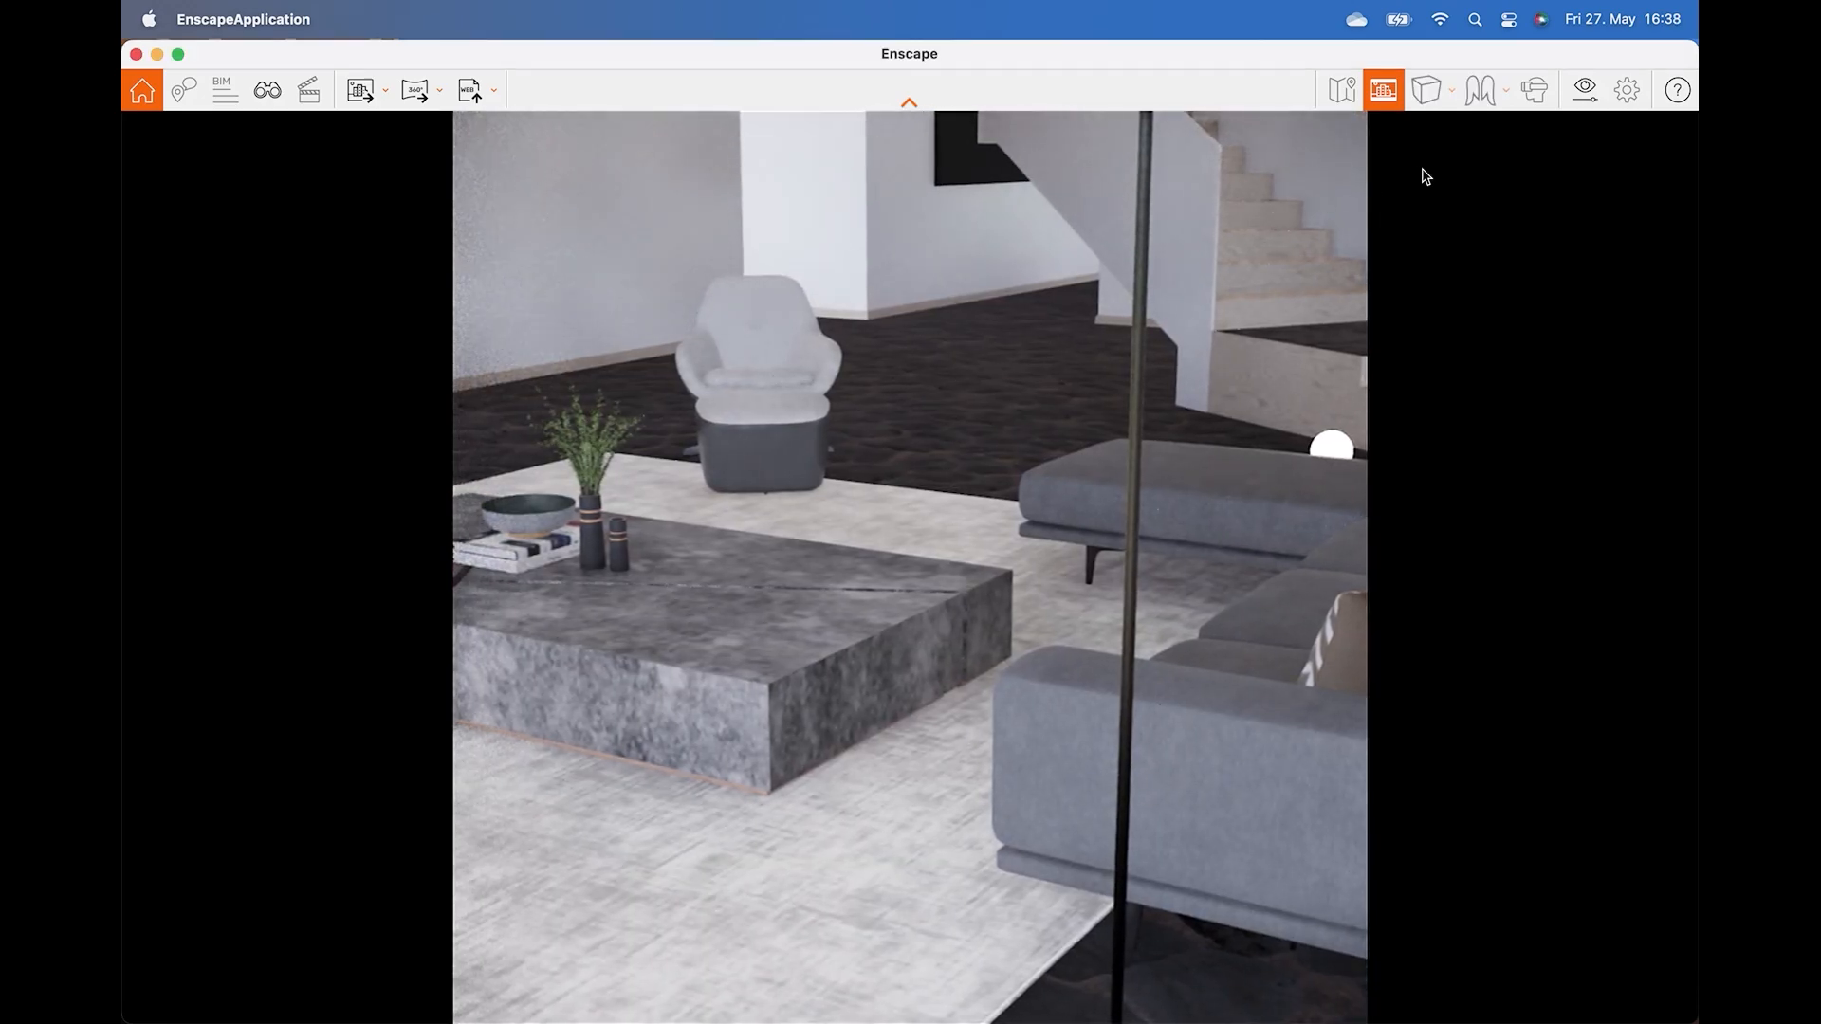
click(1585, 89)
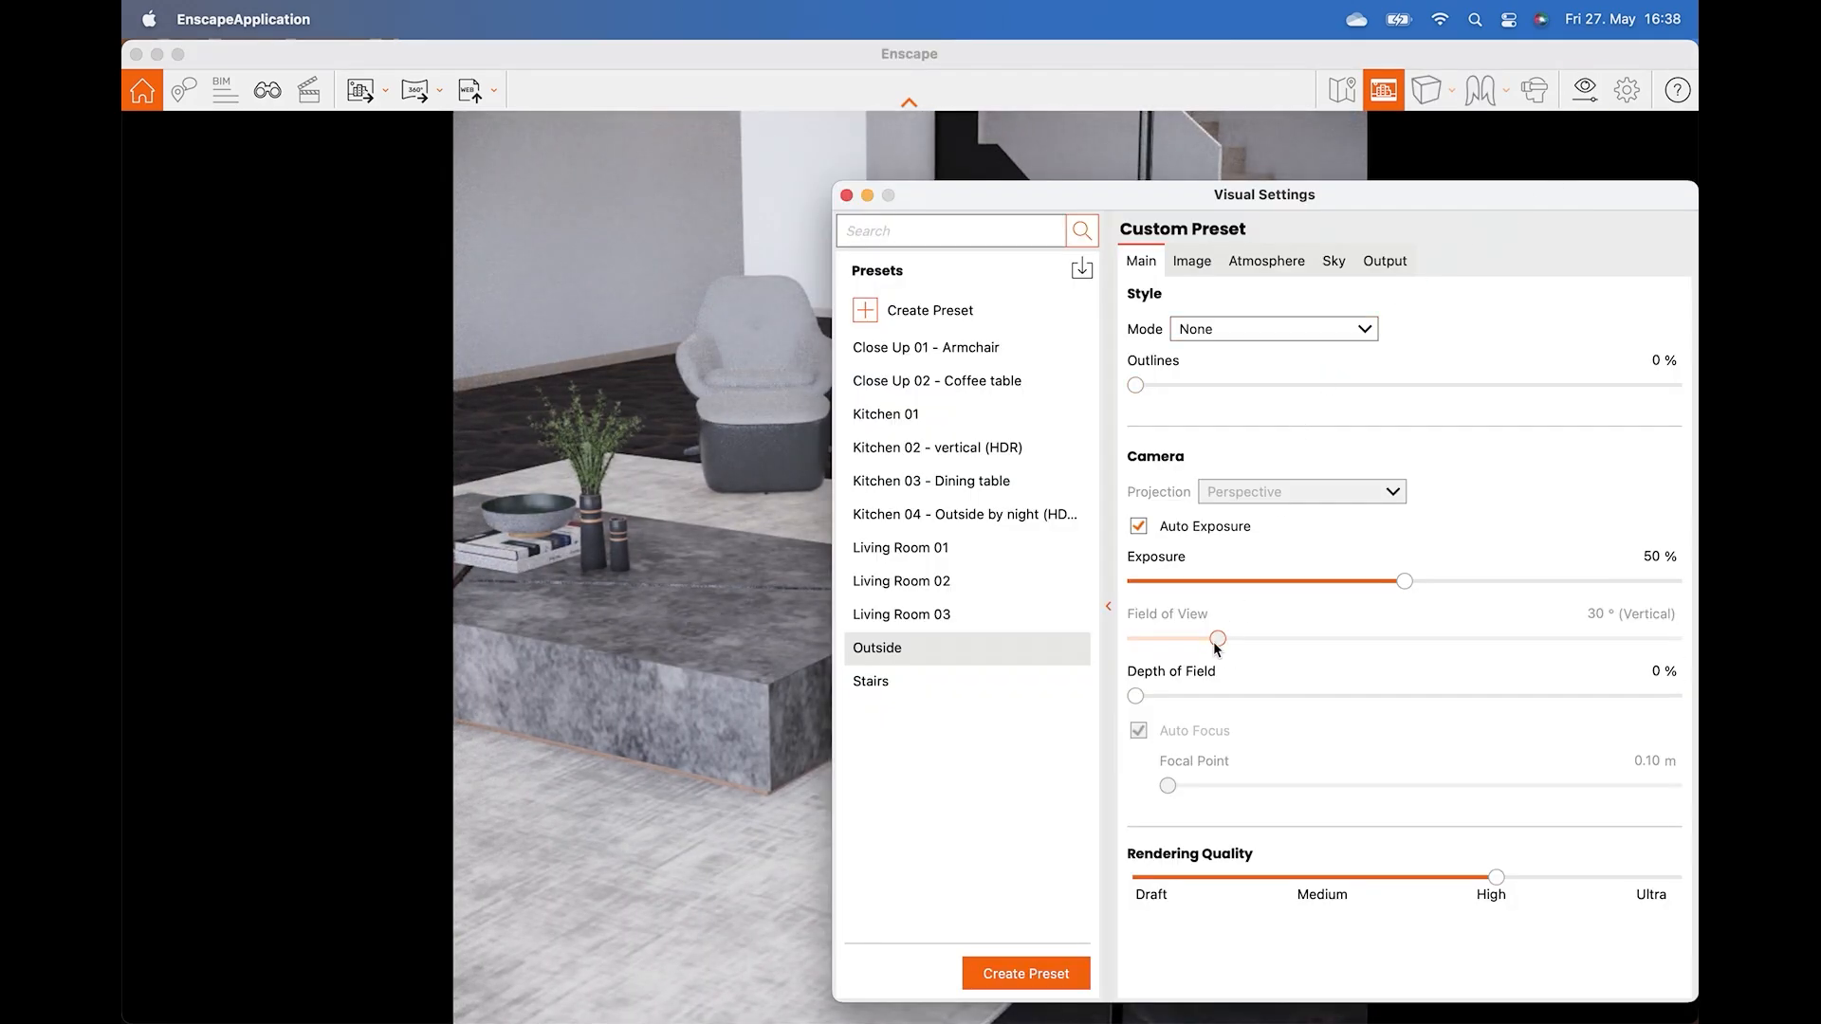
click(845, 195)
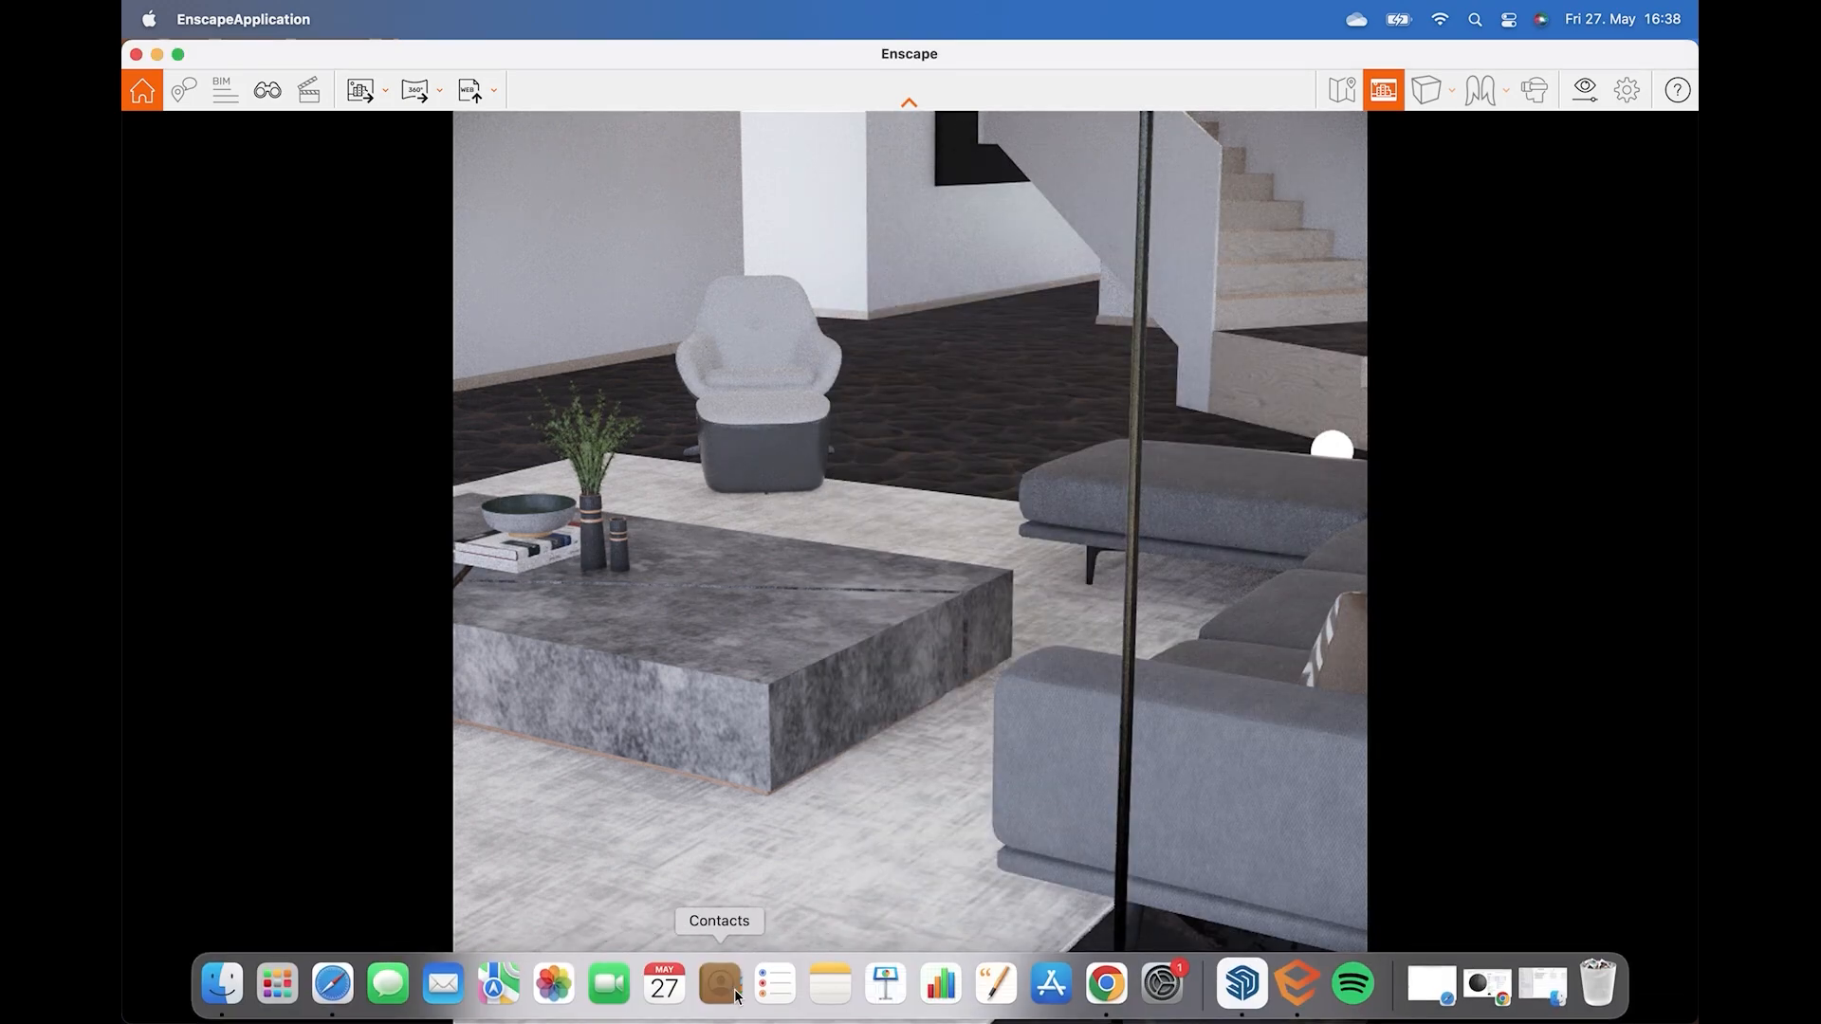
Toggle an Enscape toolbar option in SketchUp and return to the Enscape window.
click(1244, 982)
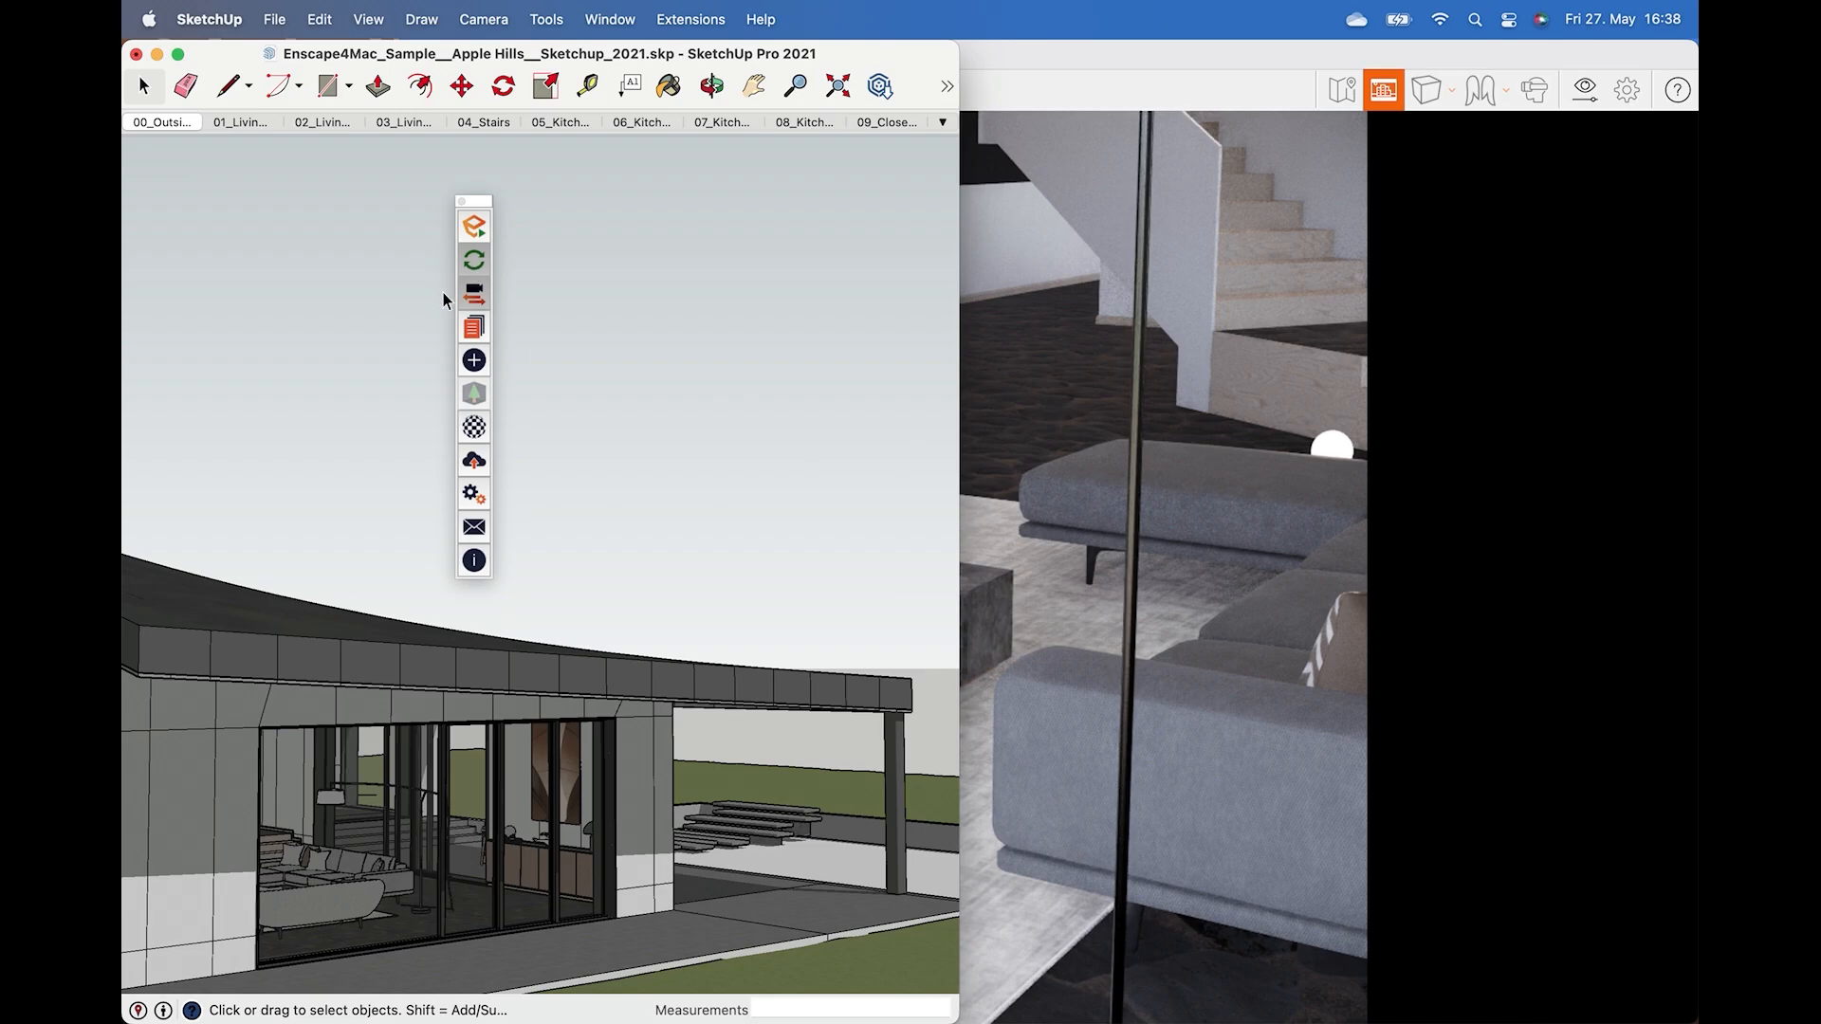
click(484, 298)
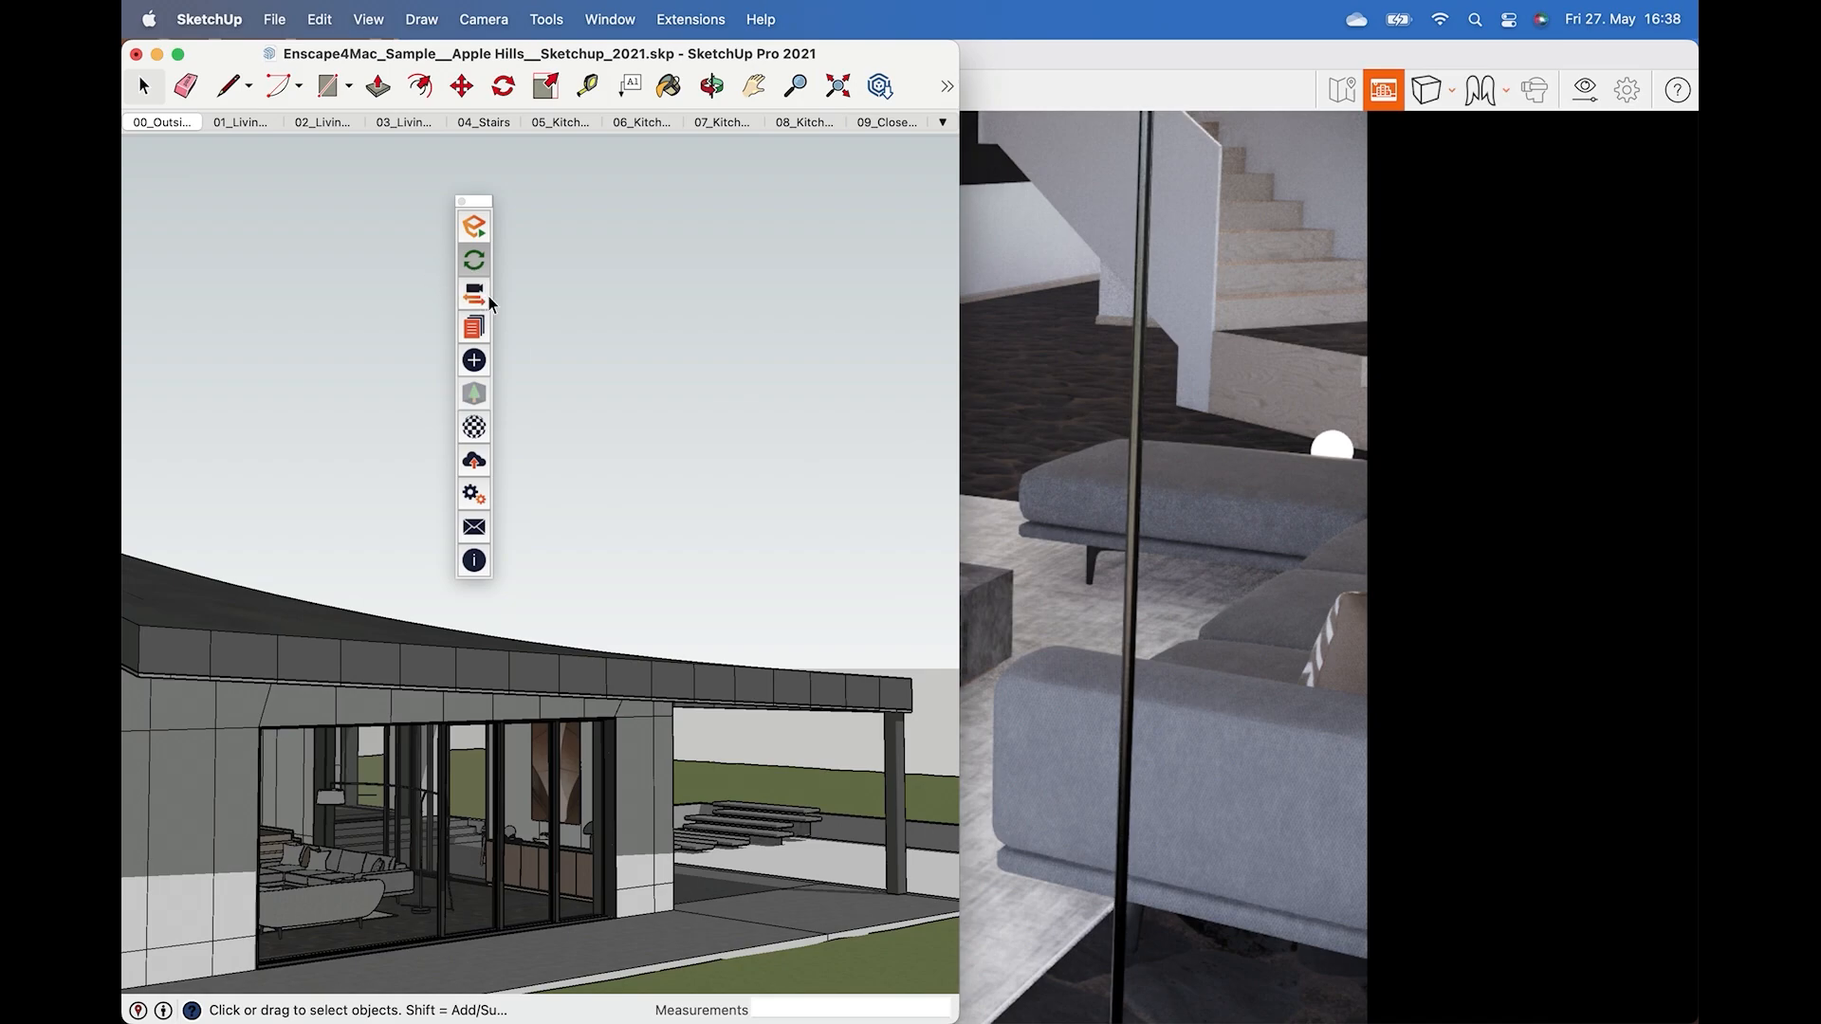
click(972, 367)
Check the field of view in visual settings and move the dialog aside.
click(1585, 89)
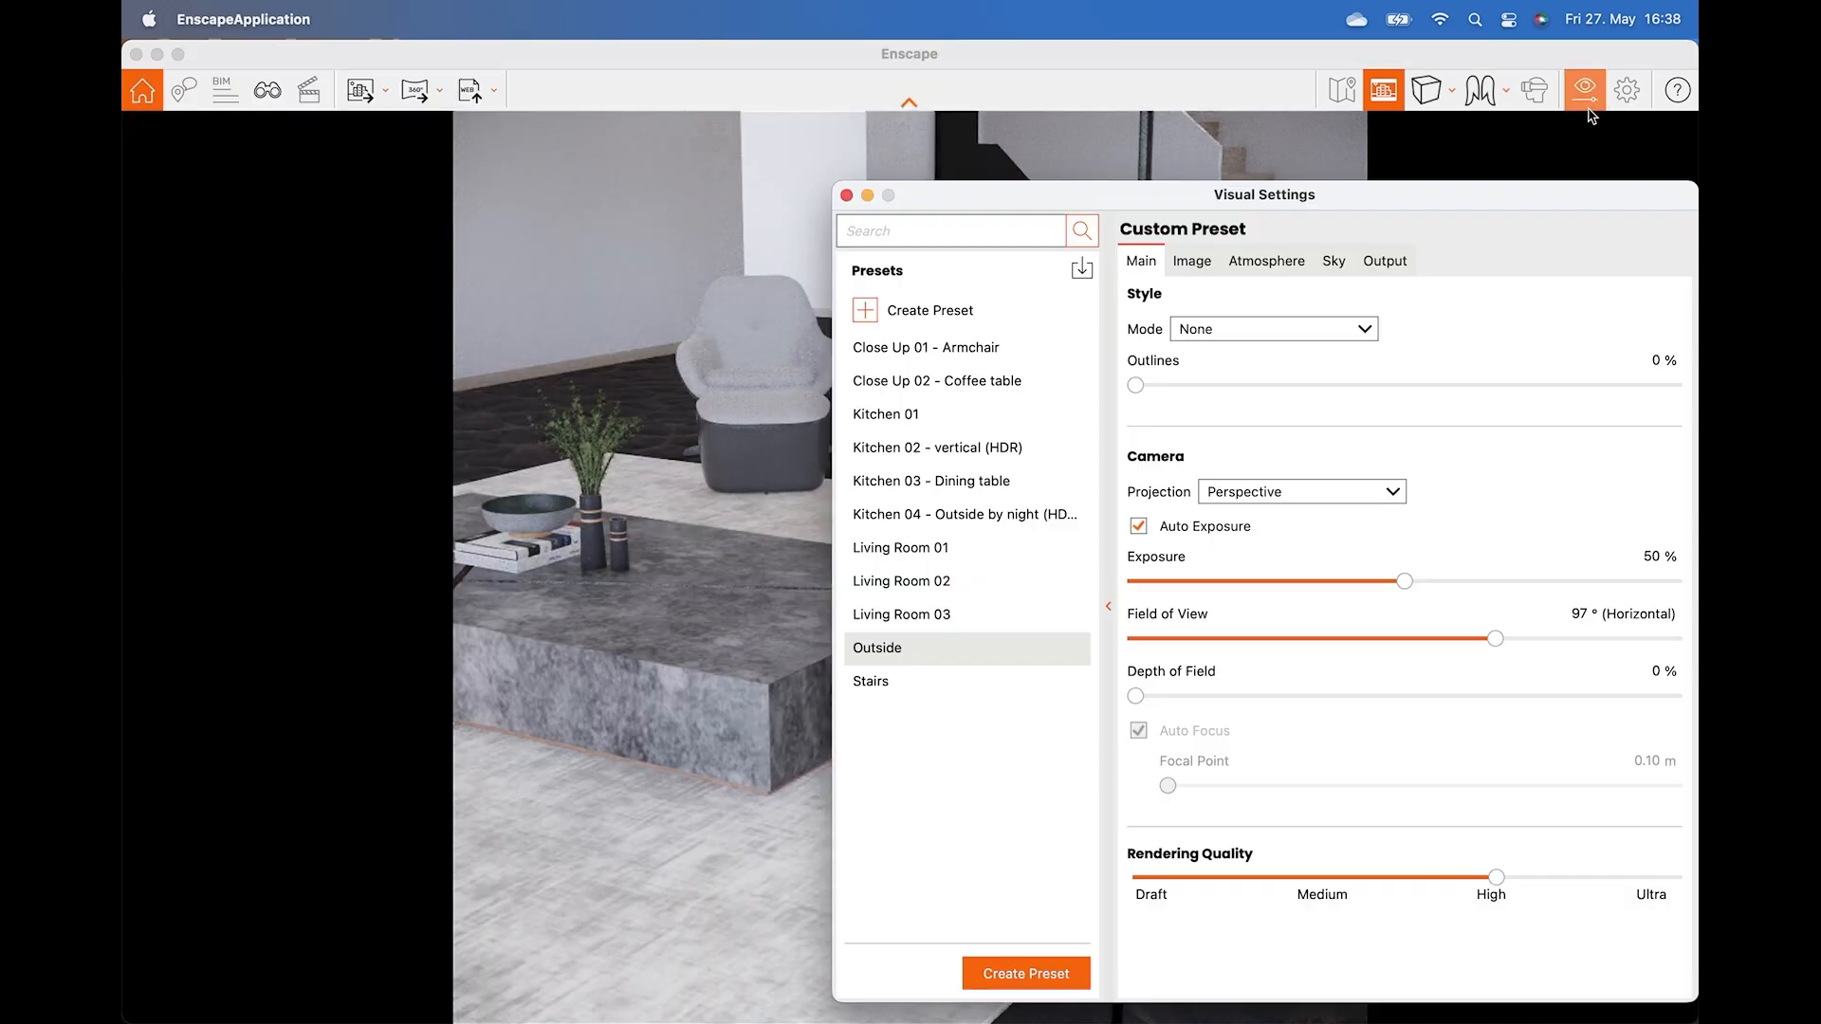
drag(1494, 638, 1503, 638)
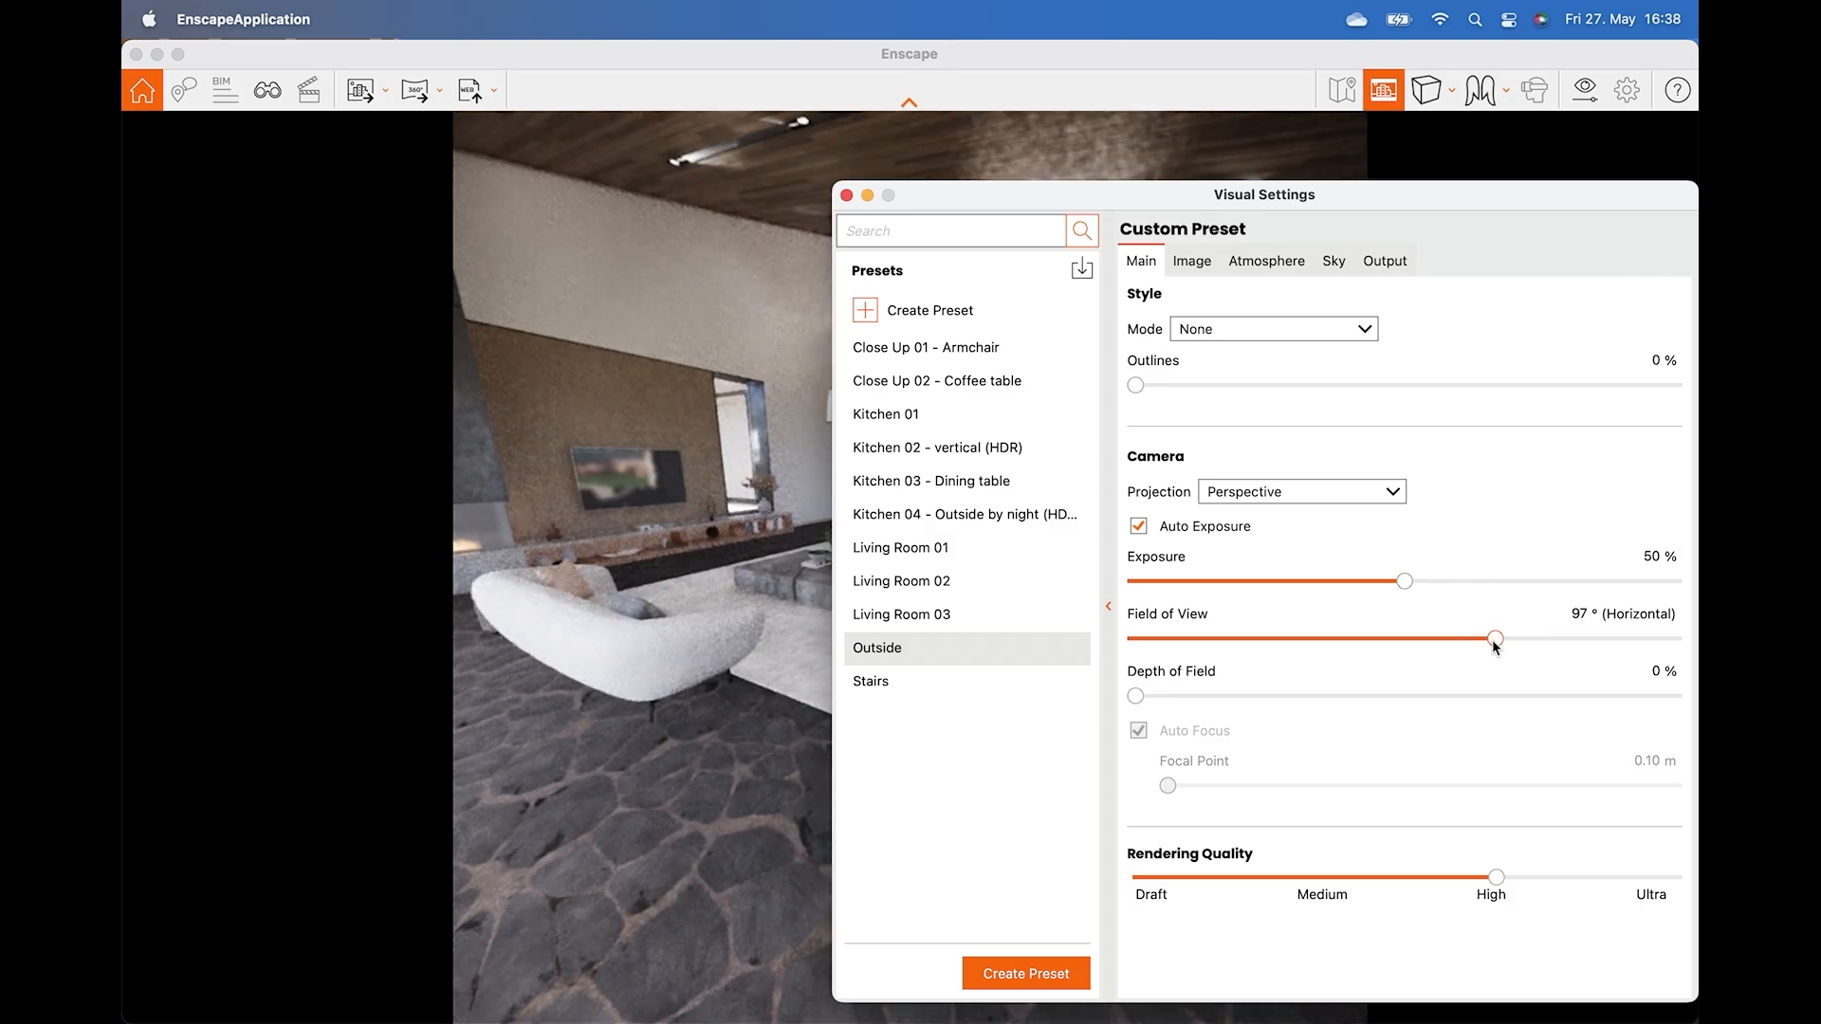
drag(1245, 196, 1526, 678)
Frame the living room from the entrance and shift the time of day to about 16:17.
drag(1271, 531, 1195, 531)
key(w)
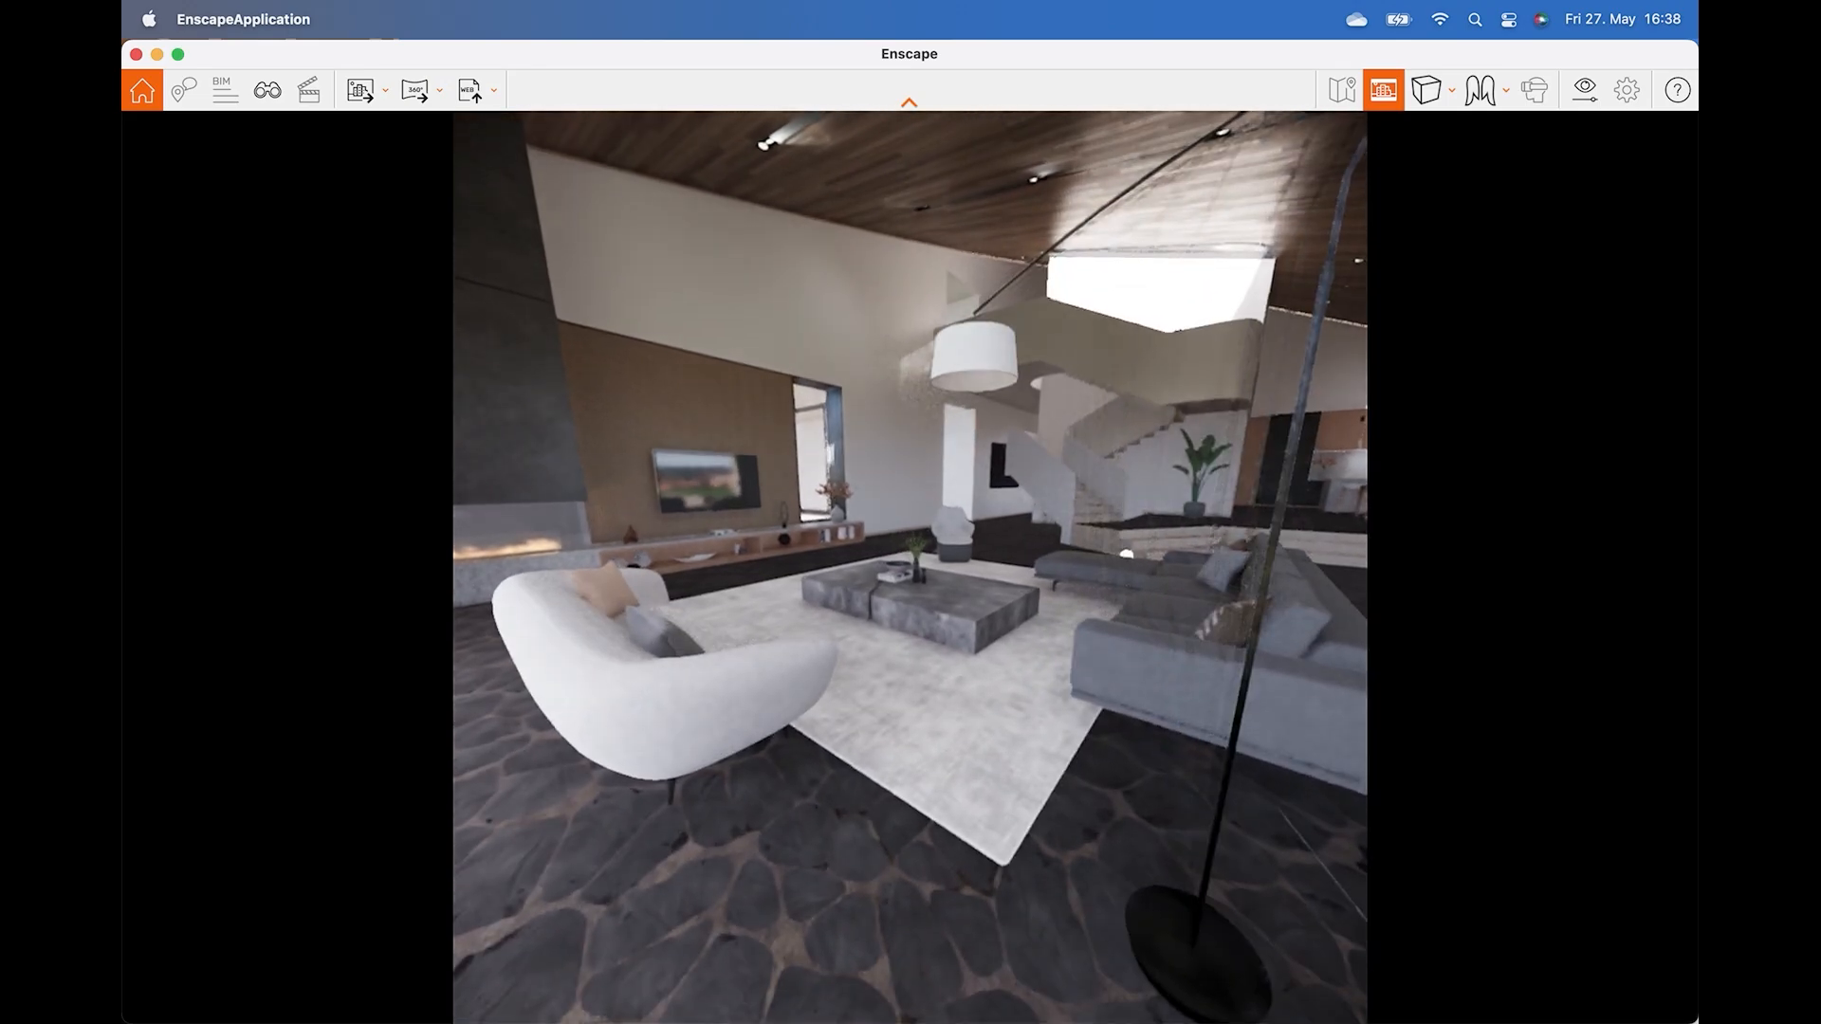
key(s)
right_drag(853, 569, 1157, 569)
key(a)
drag(911, 569, 1086, 569)
key(s)
key(w)
key(s)
key(u)
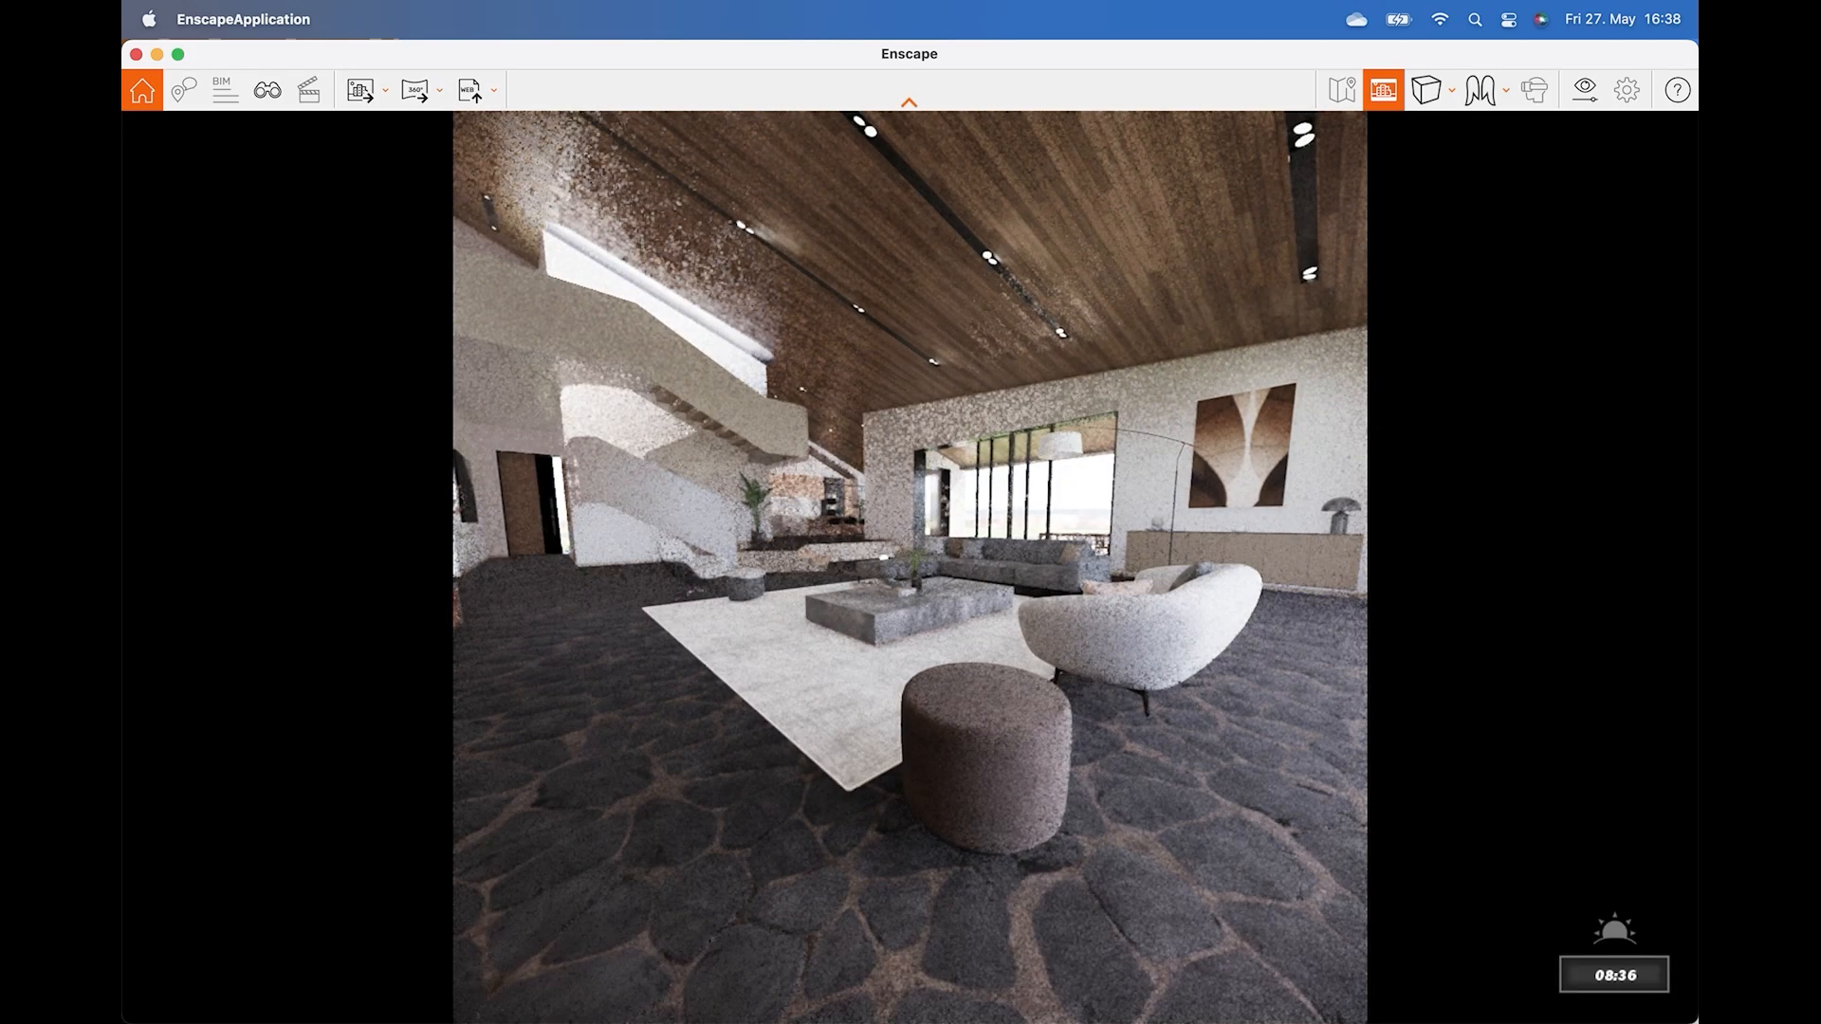
key(i)
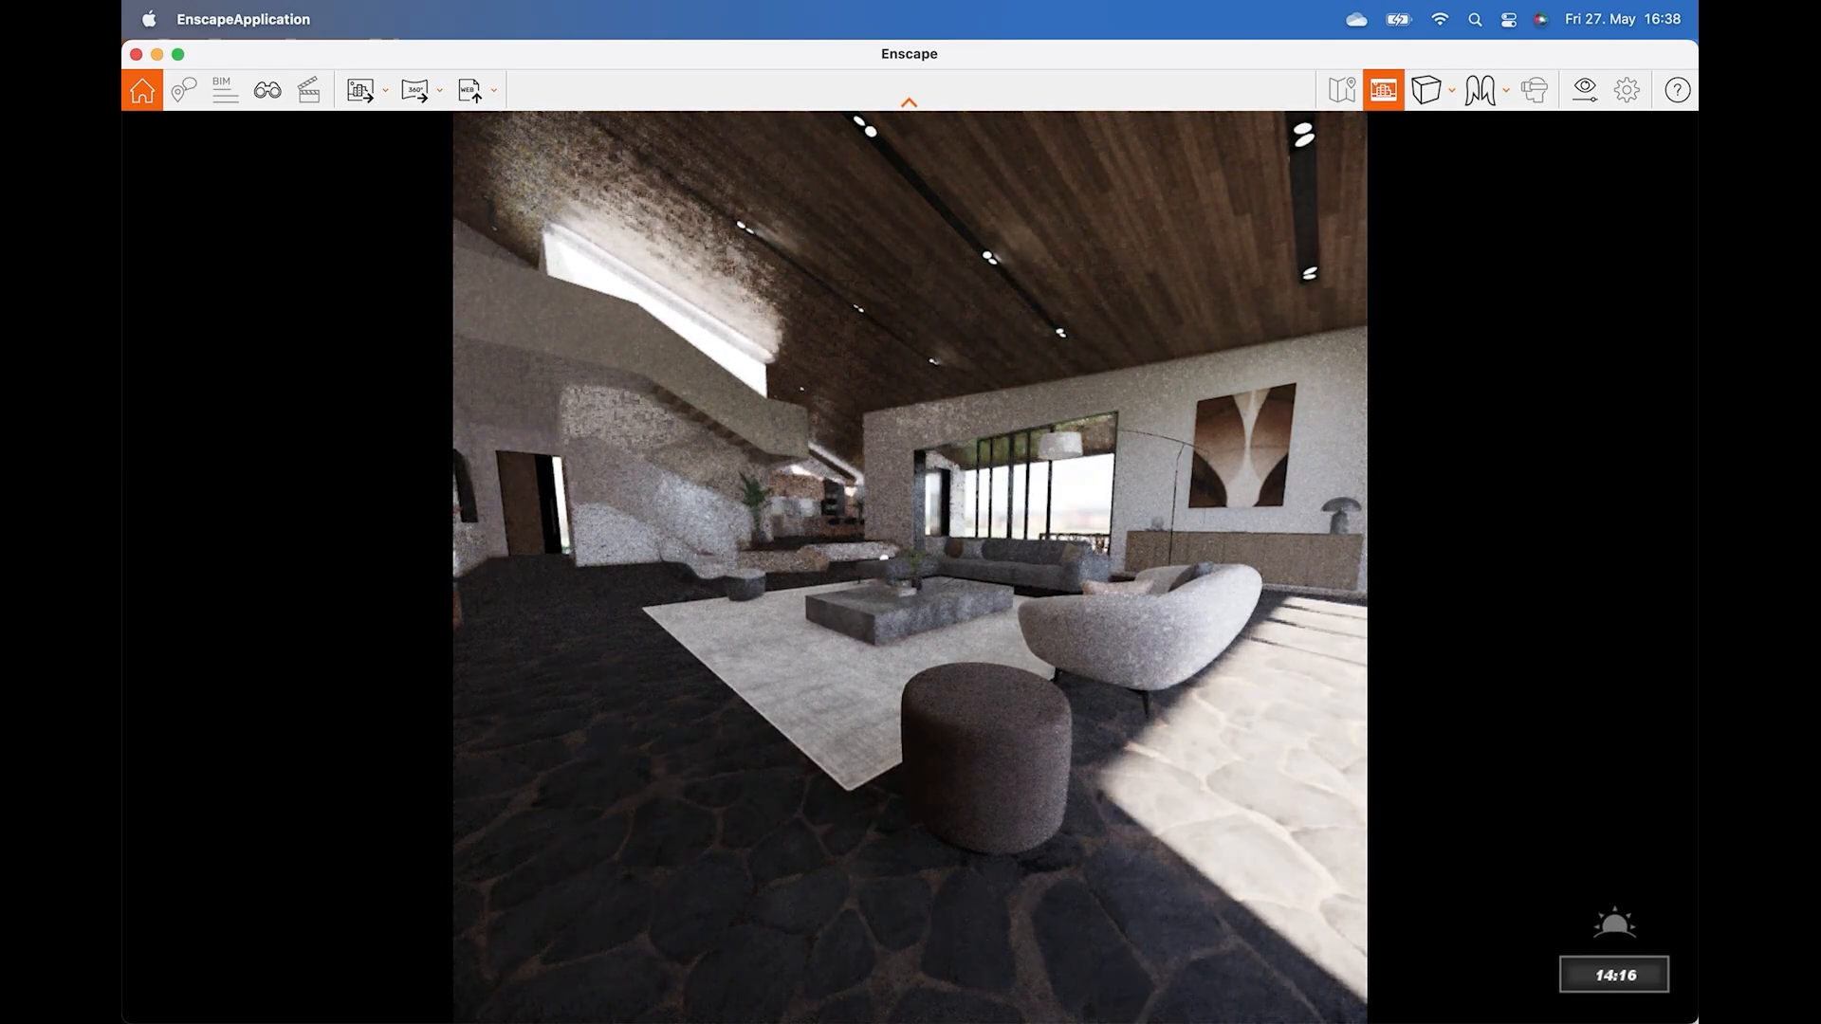
key(i)
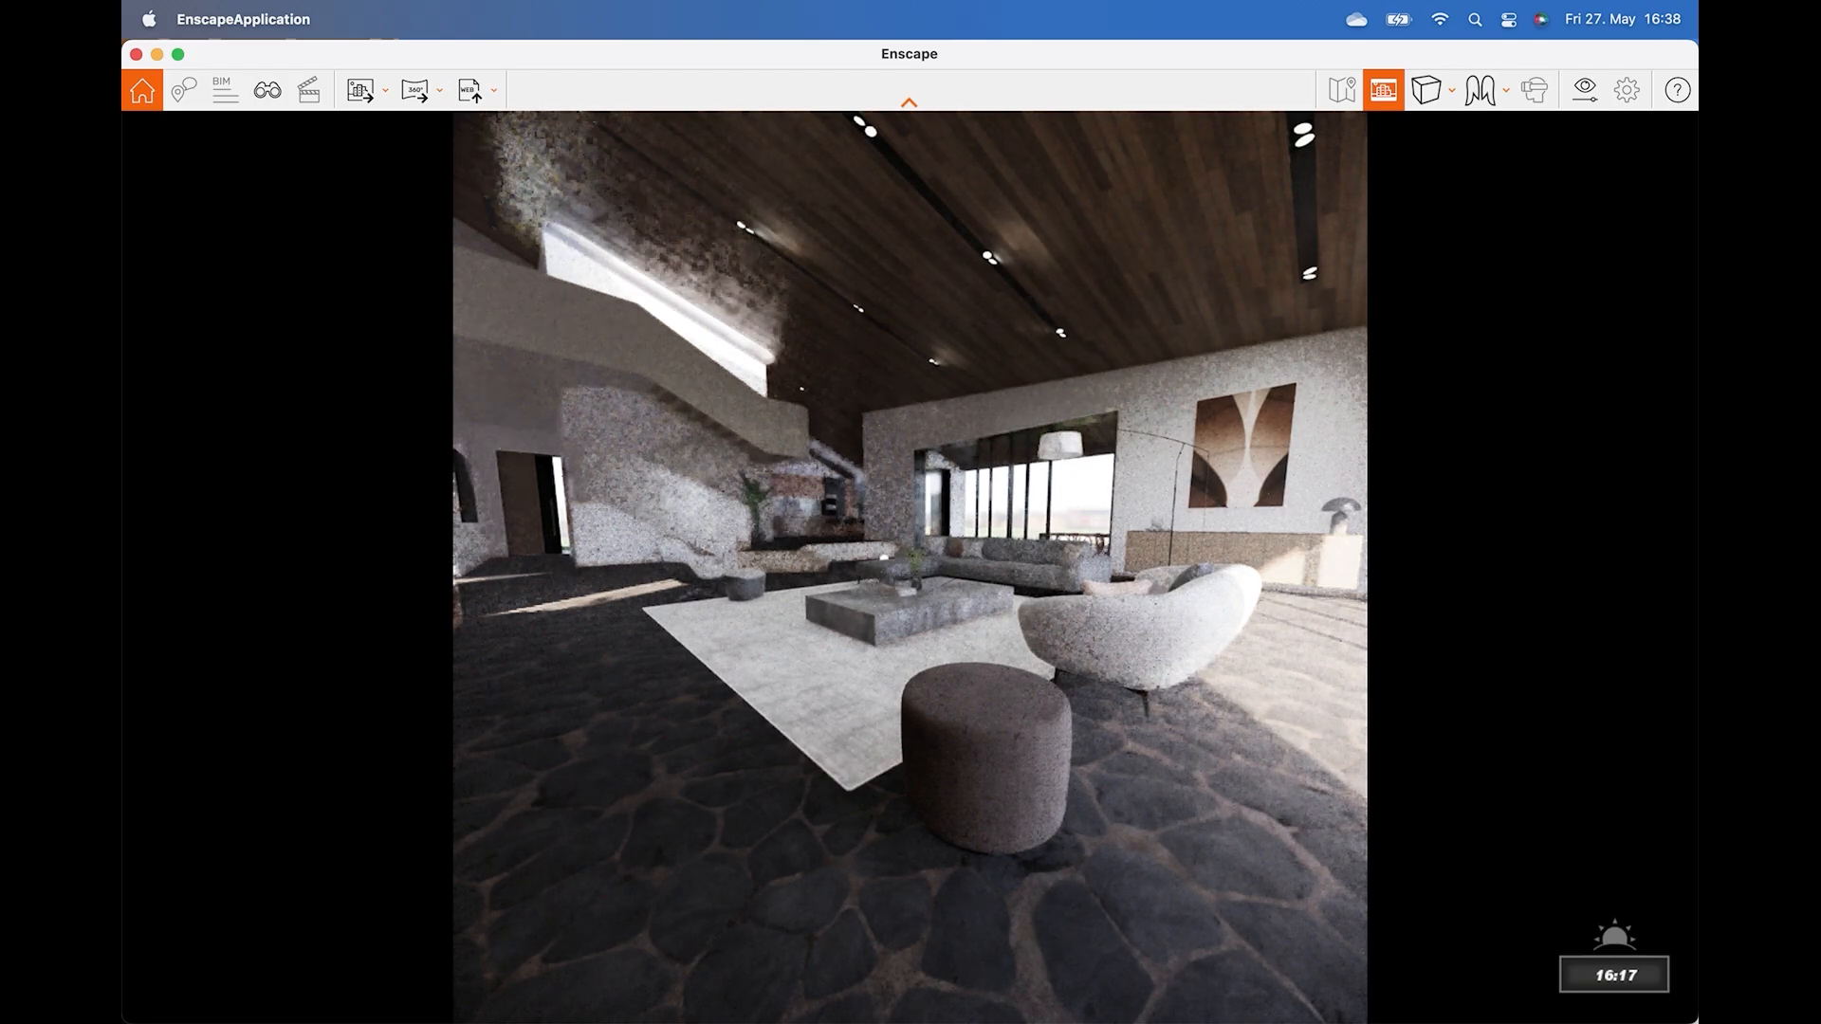
key(i)
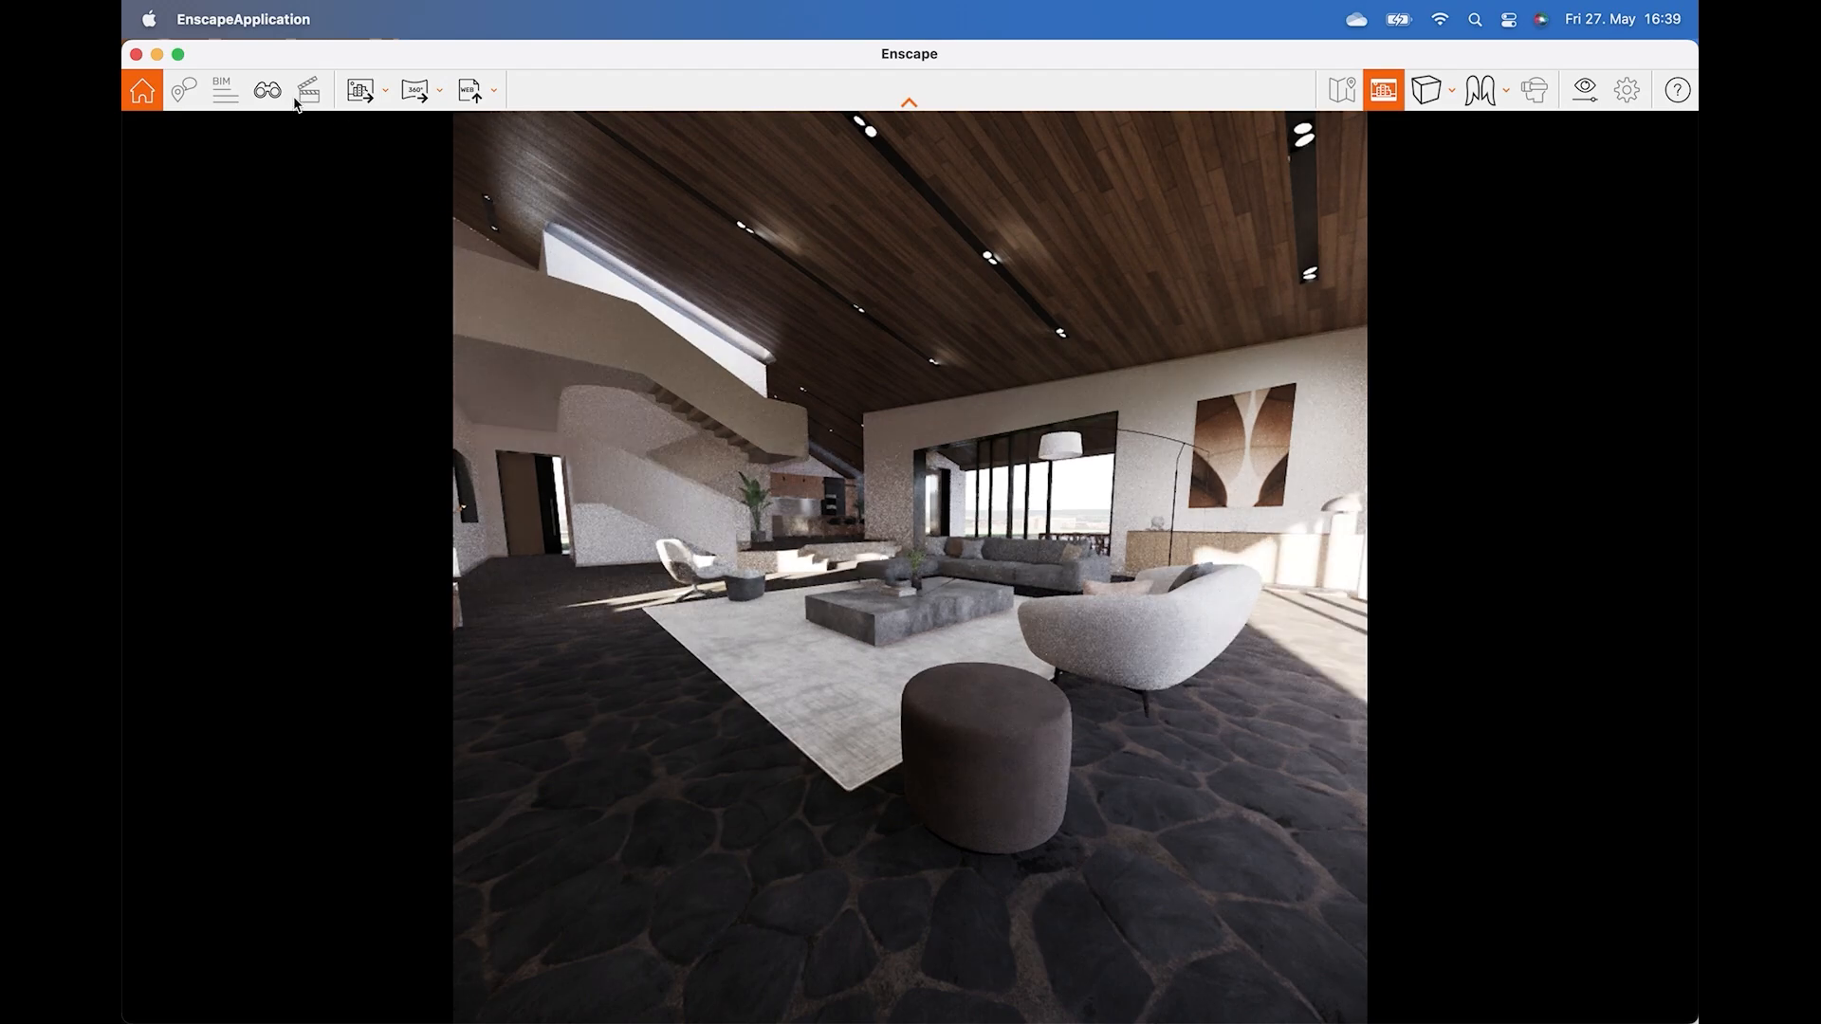
Create a new saved view of the current camera named "Nice Perspective".
click(269, 91)
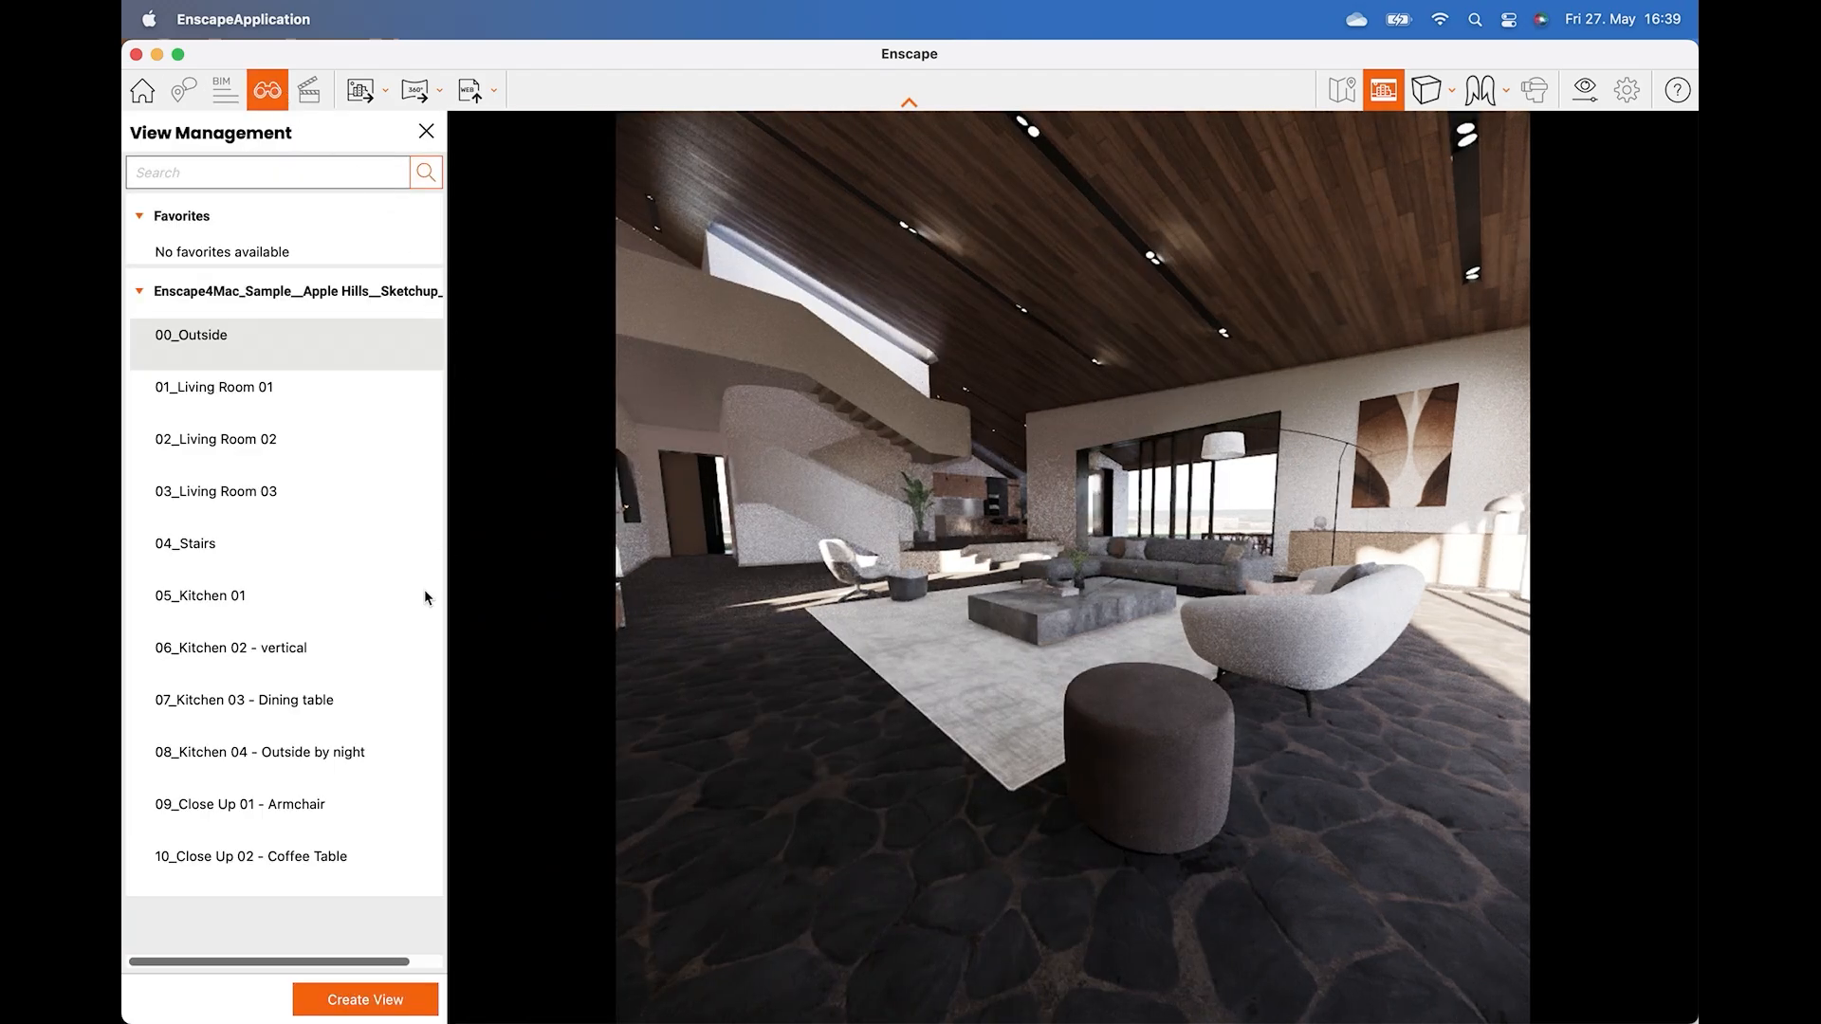
click(364, 1000)
drag(259, 211, 123, 166)
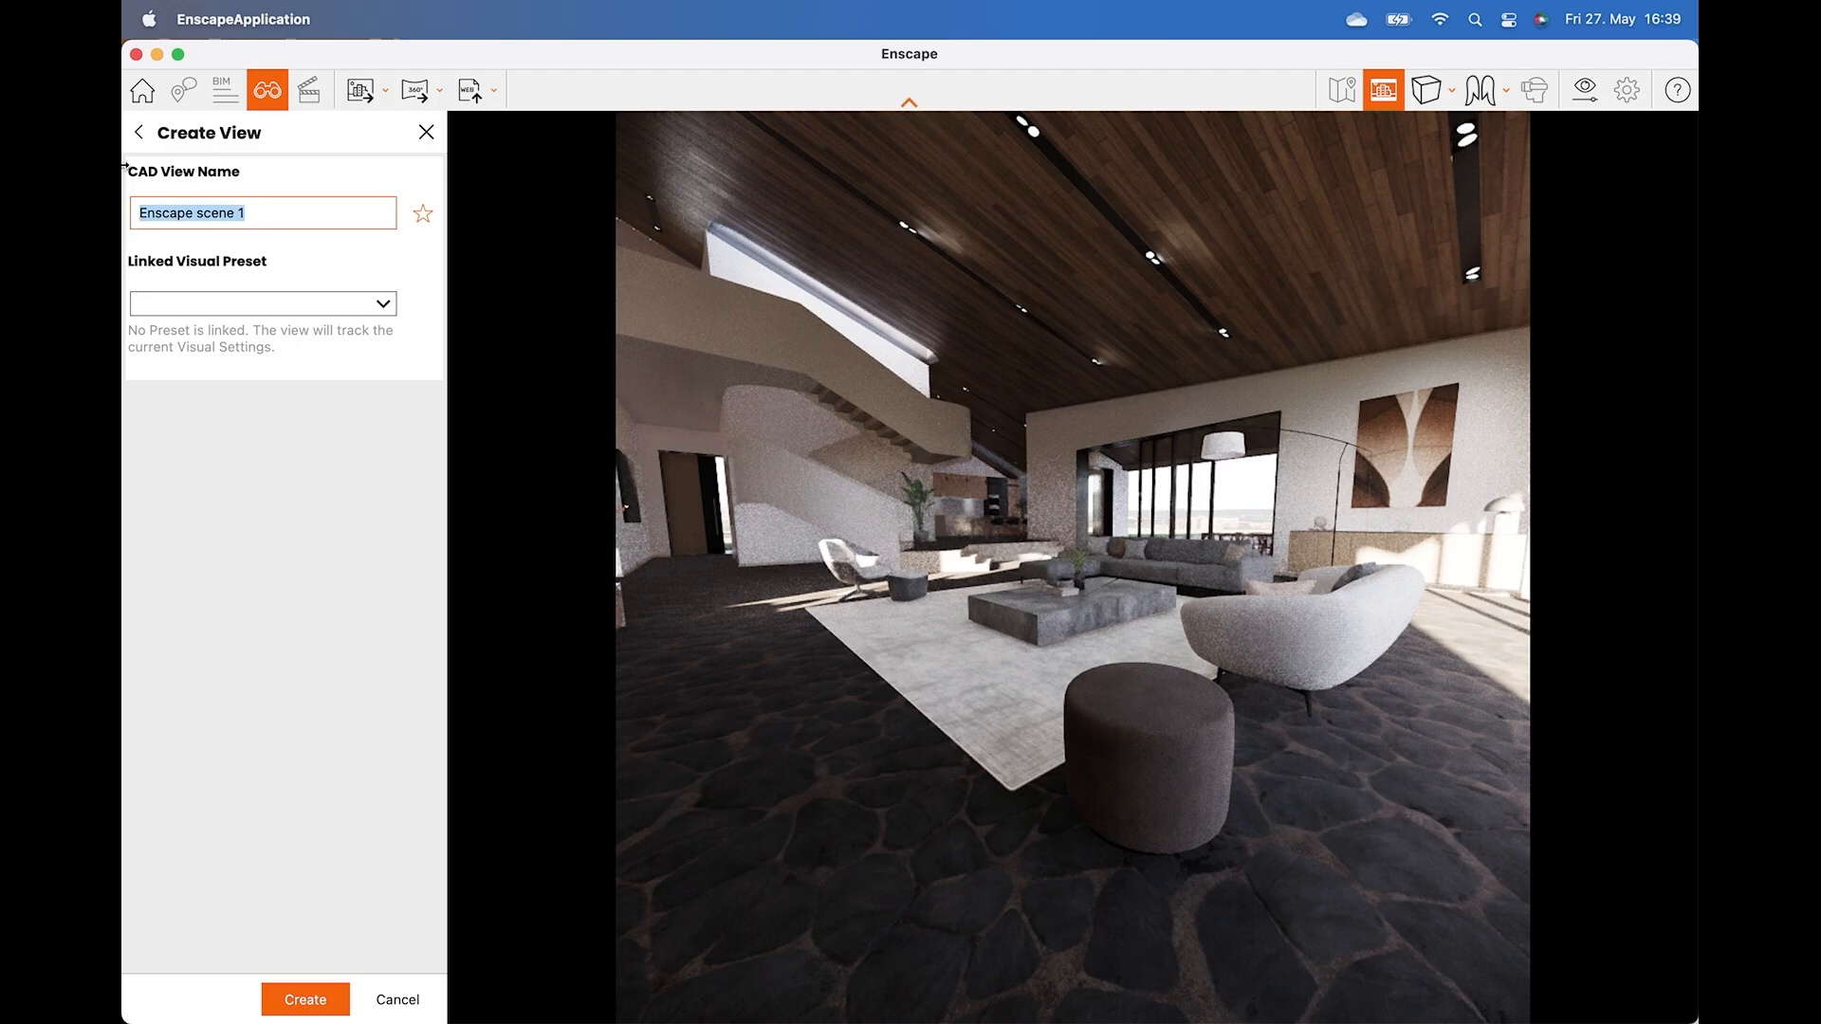
text(Nice Perspective)
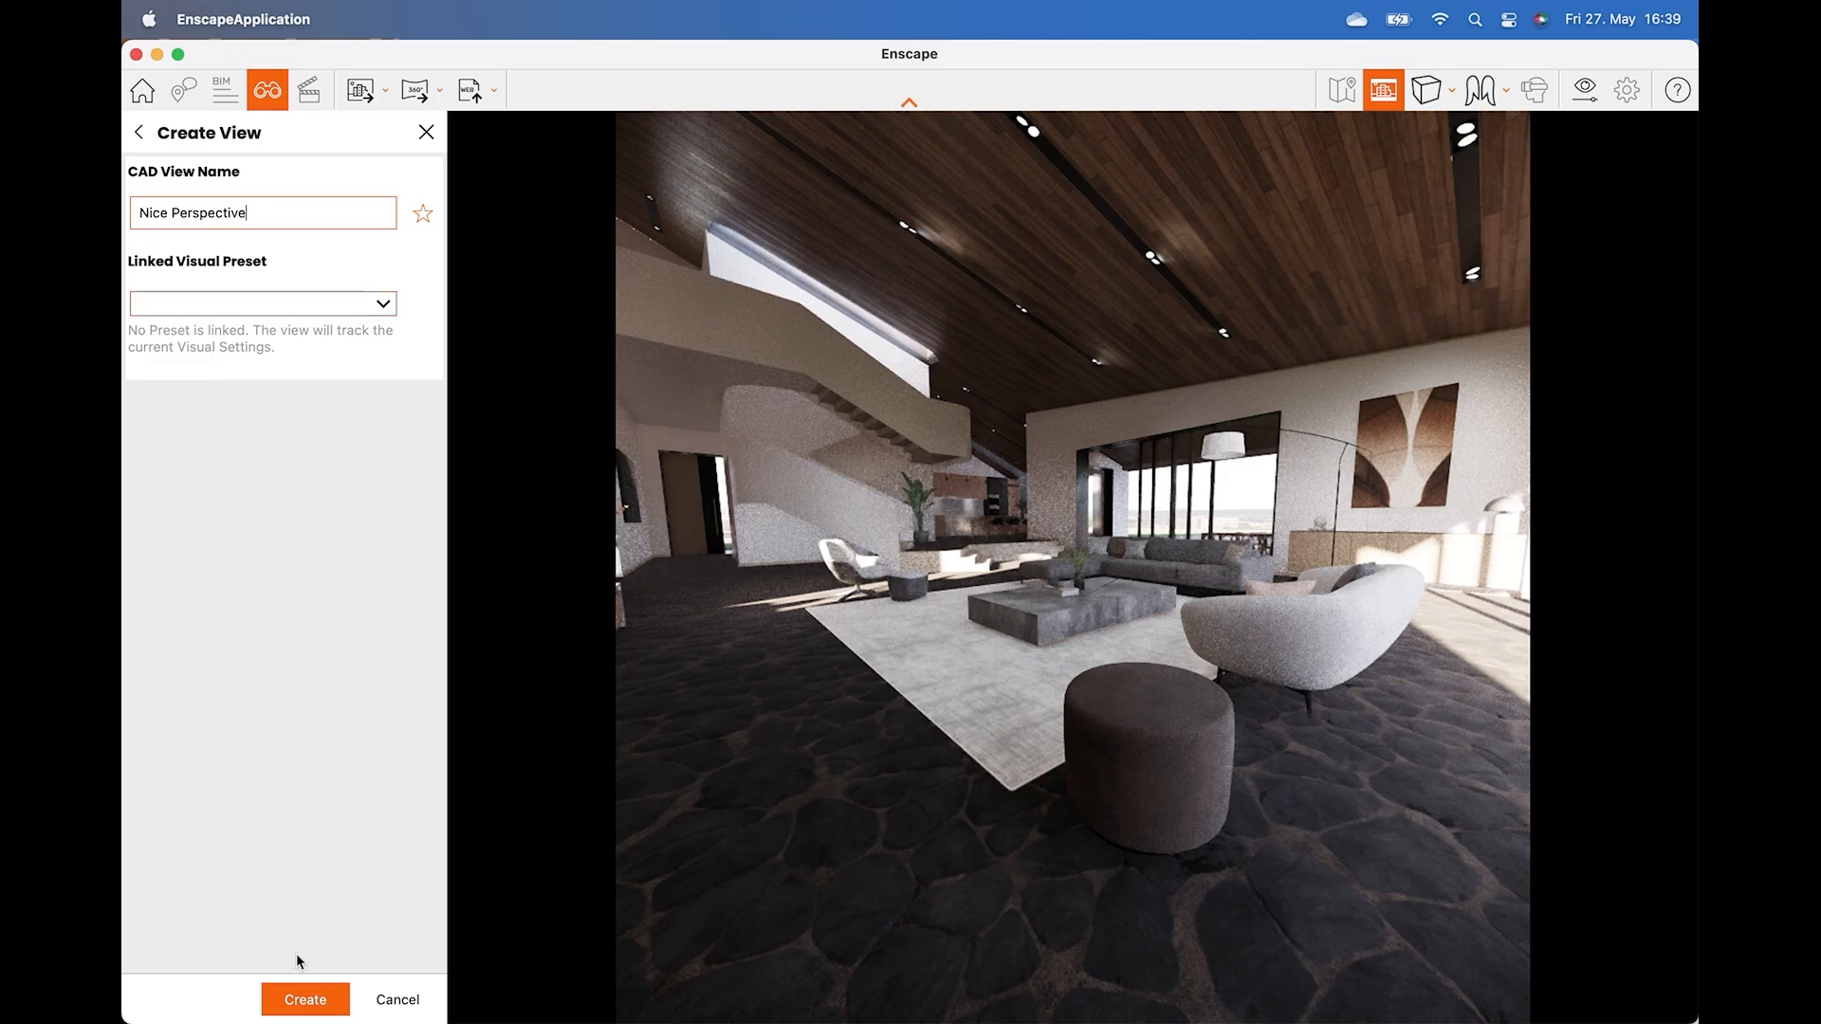
click(320, 998)
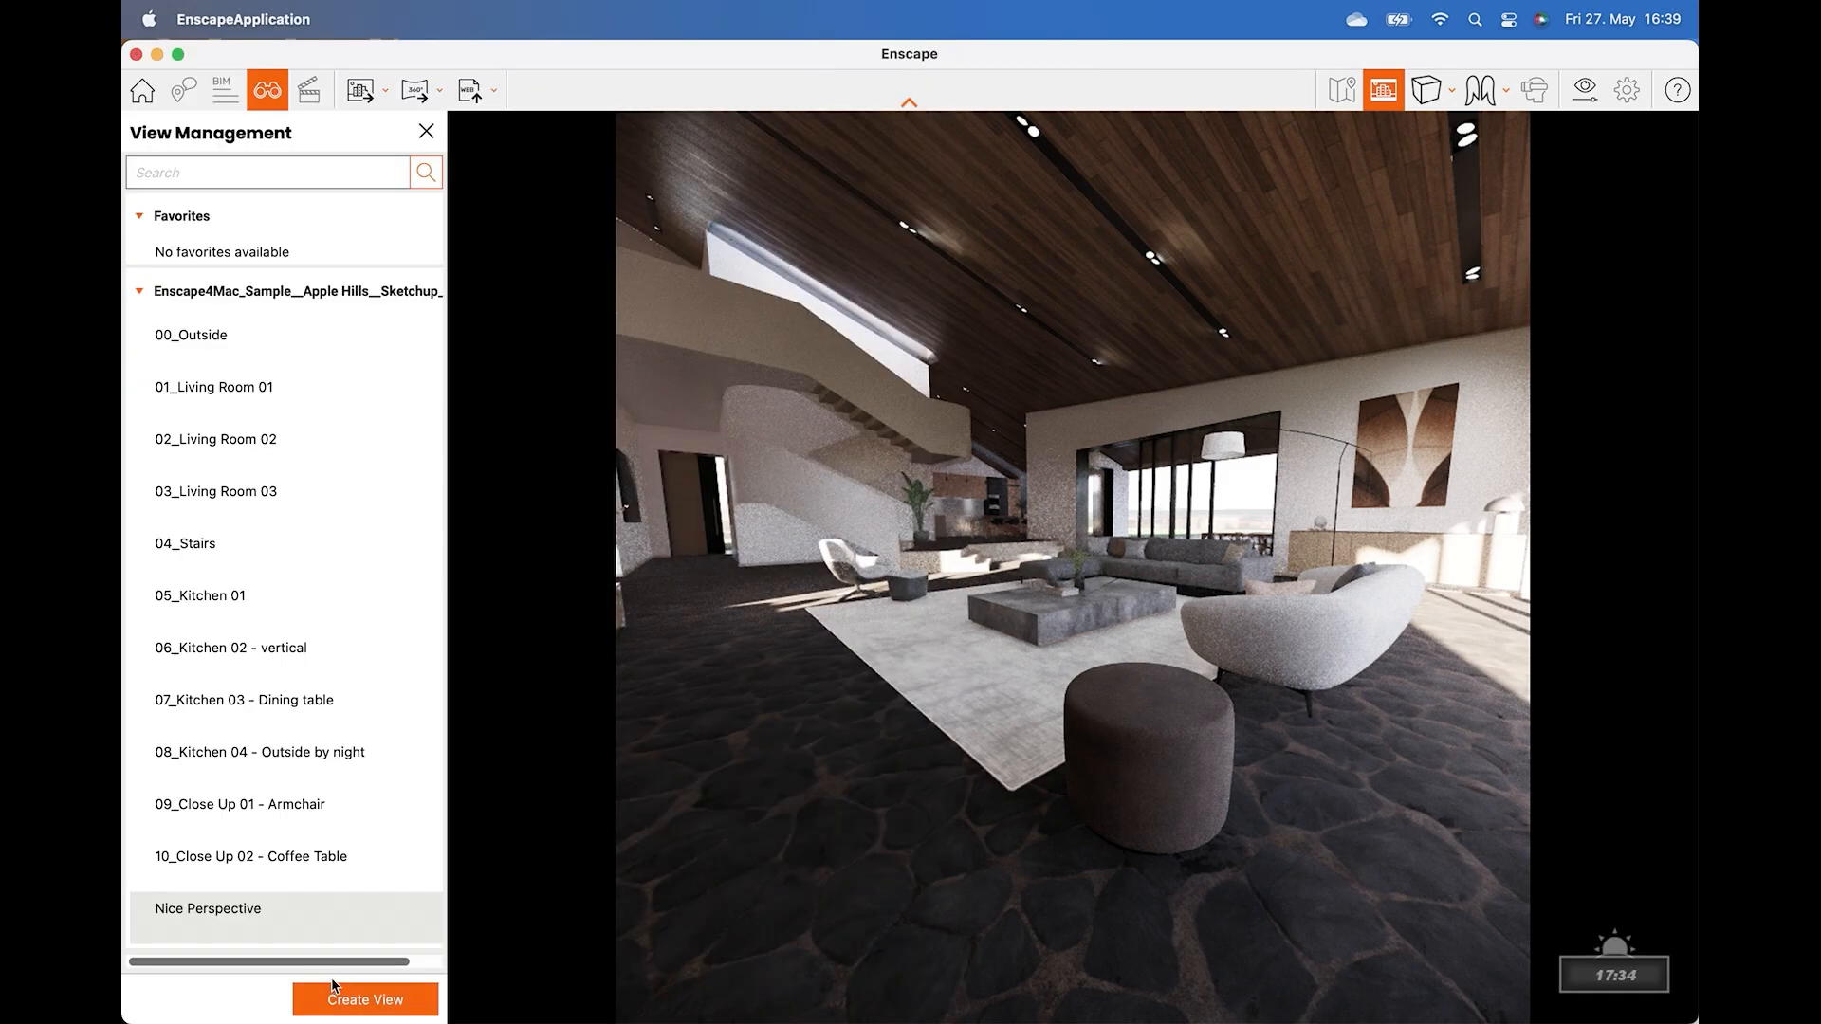
Switch between the close-up views and the "Nice Perspective" view to compare them.
click(284, 818)
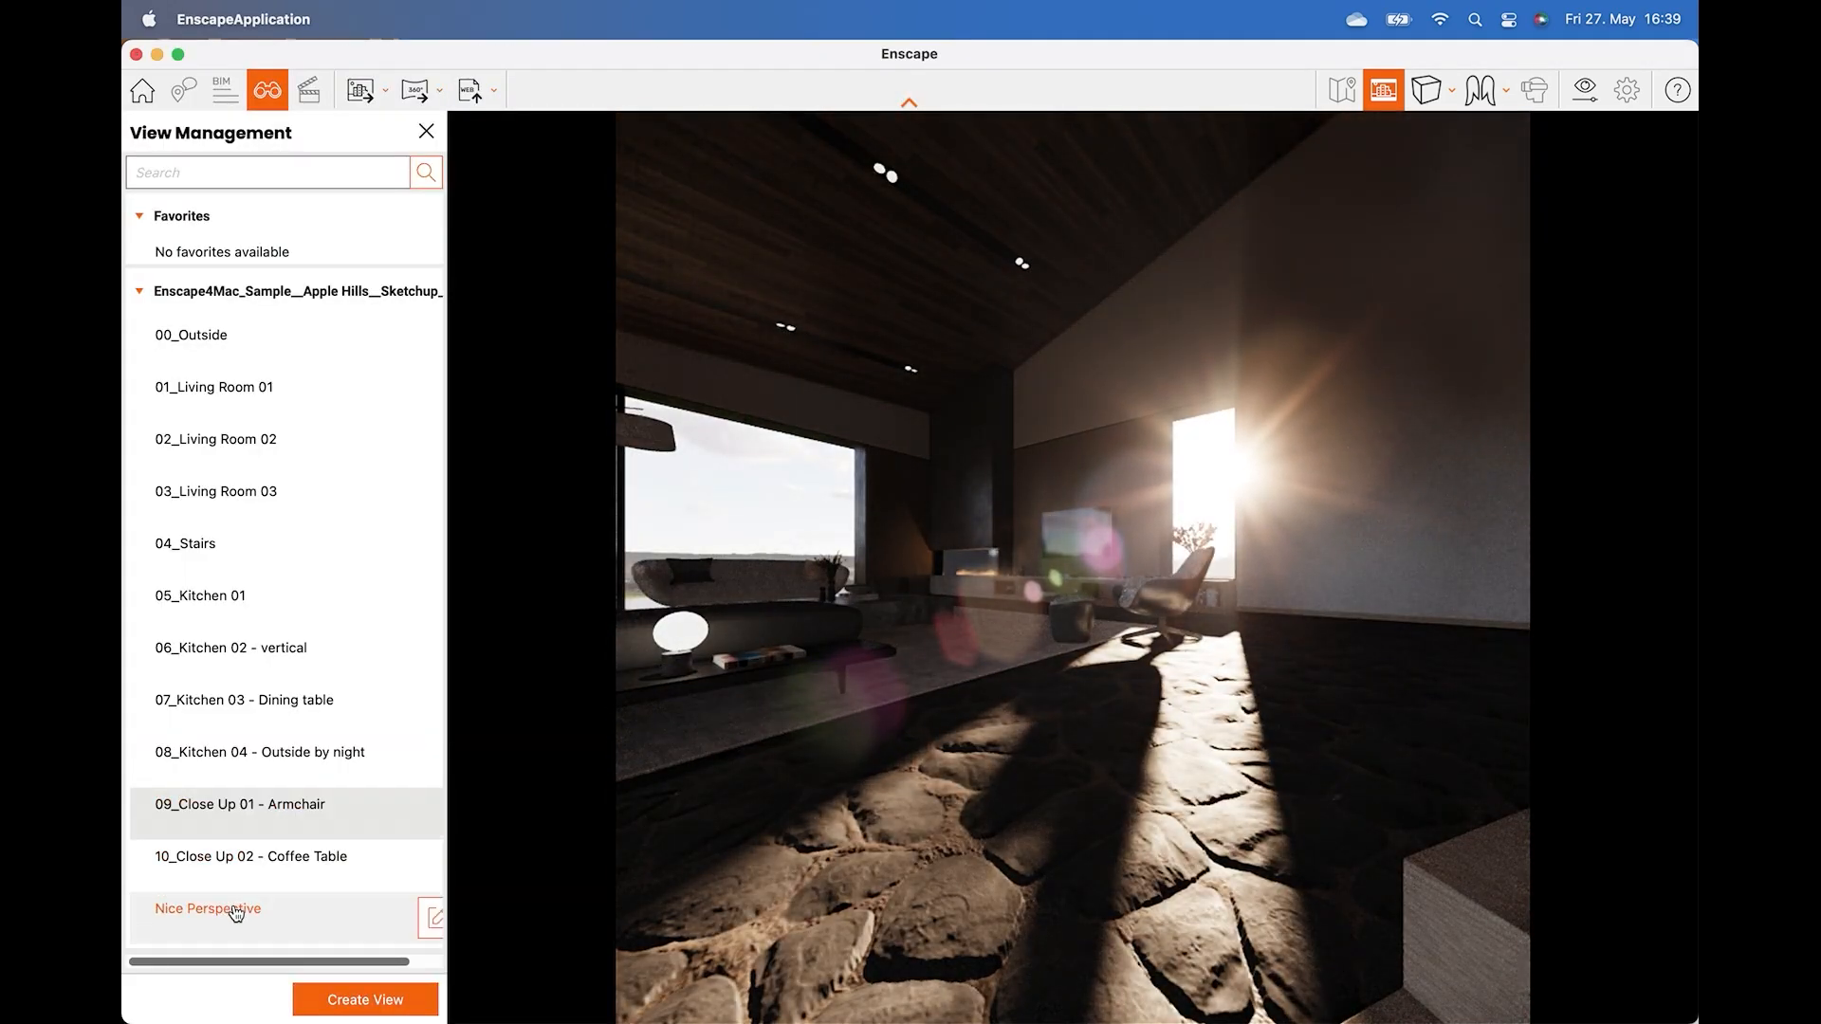
click(235, 910)
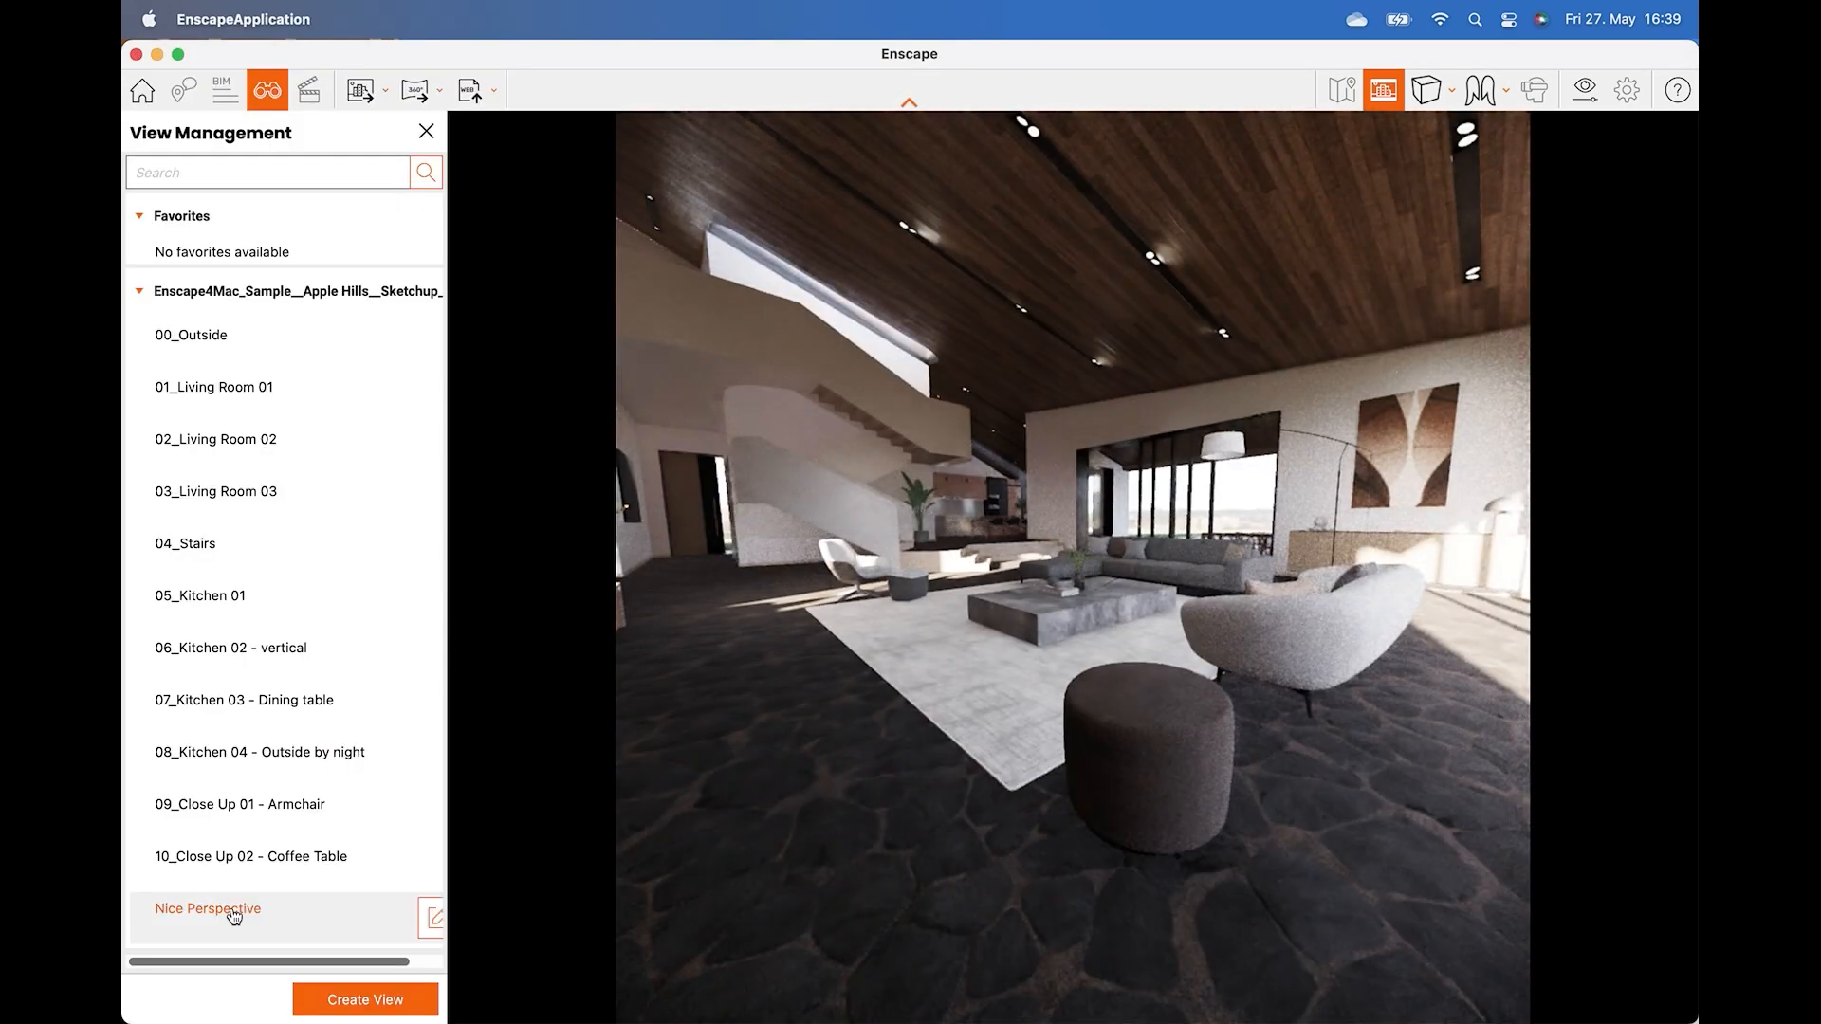
click(239, 821)
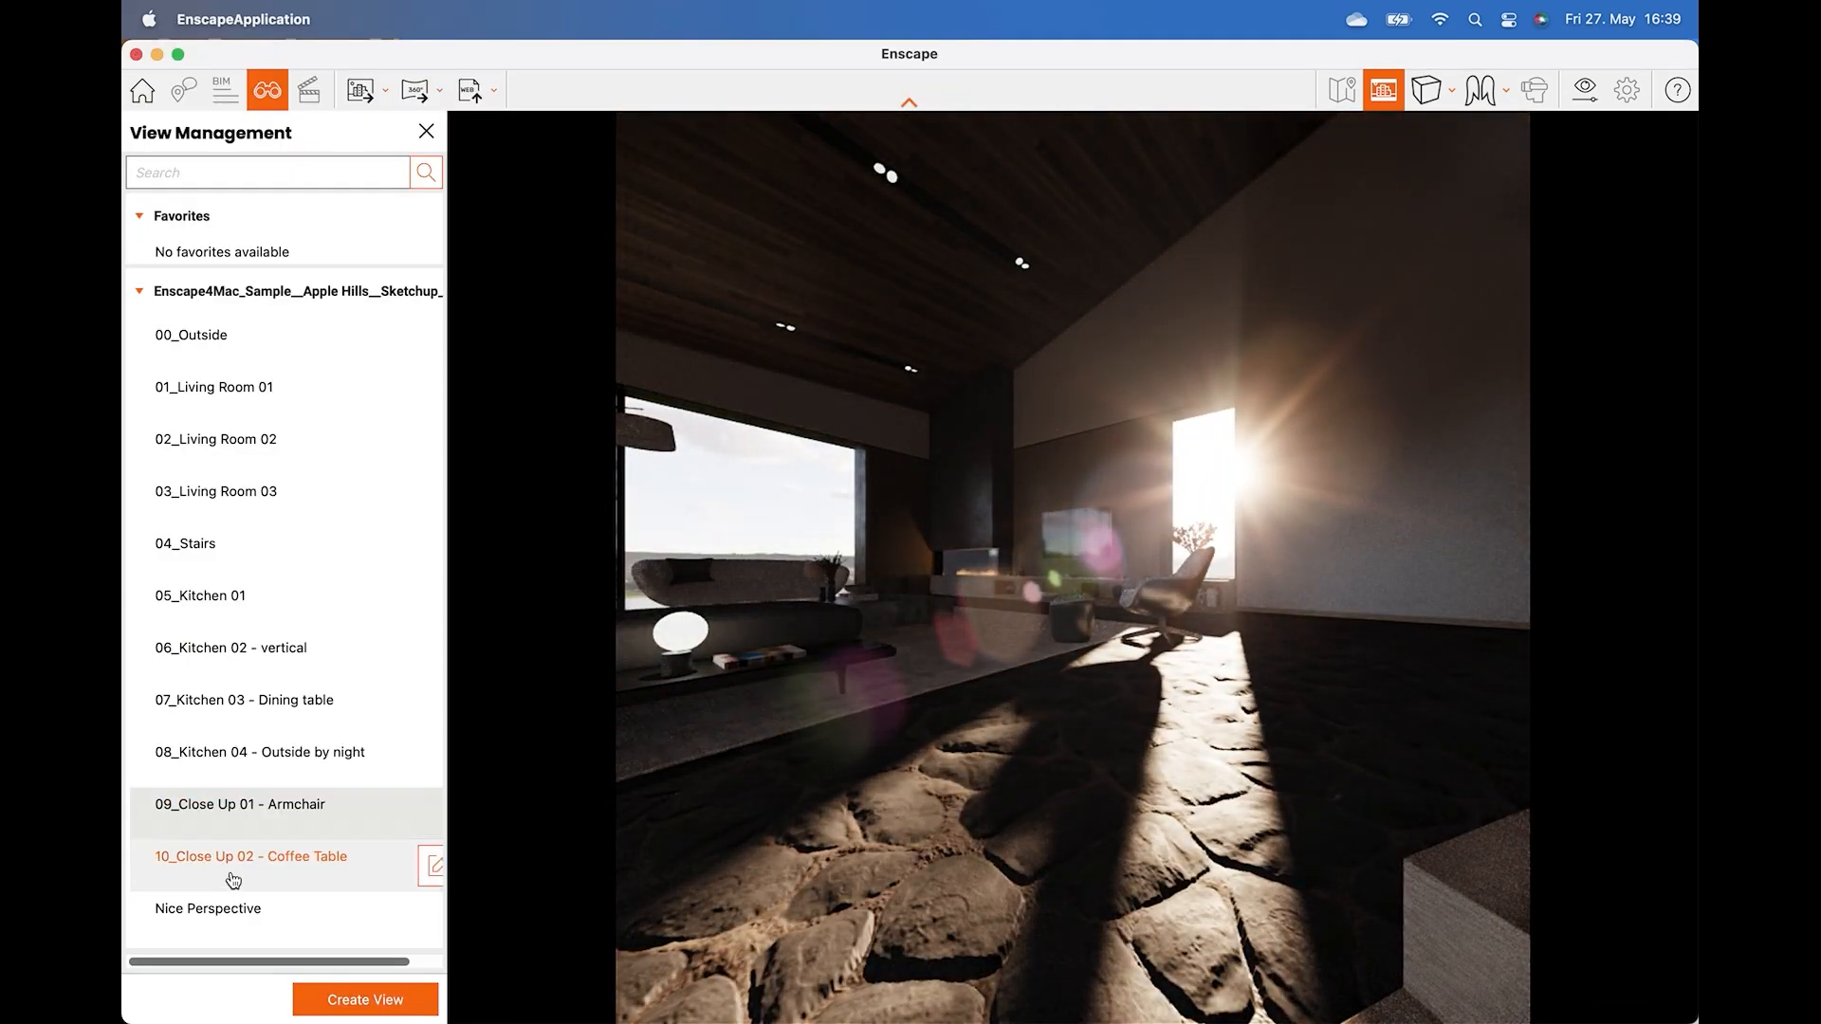
click(236, 912)
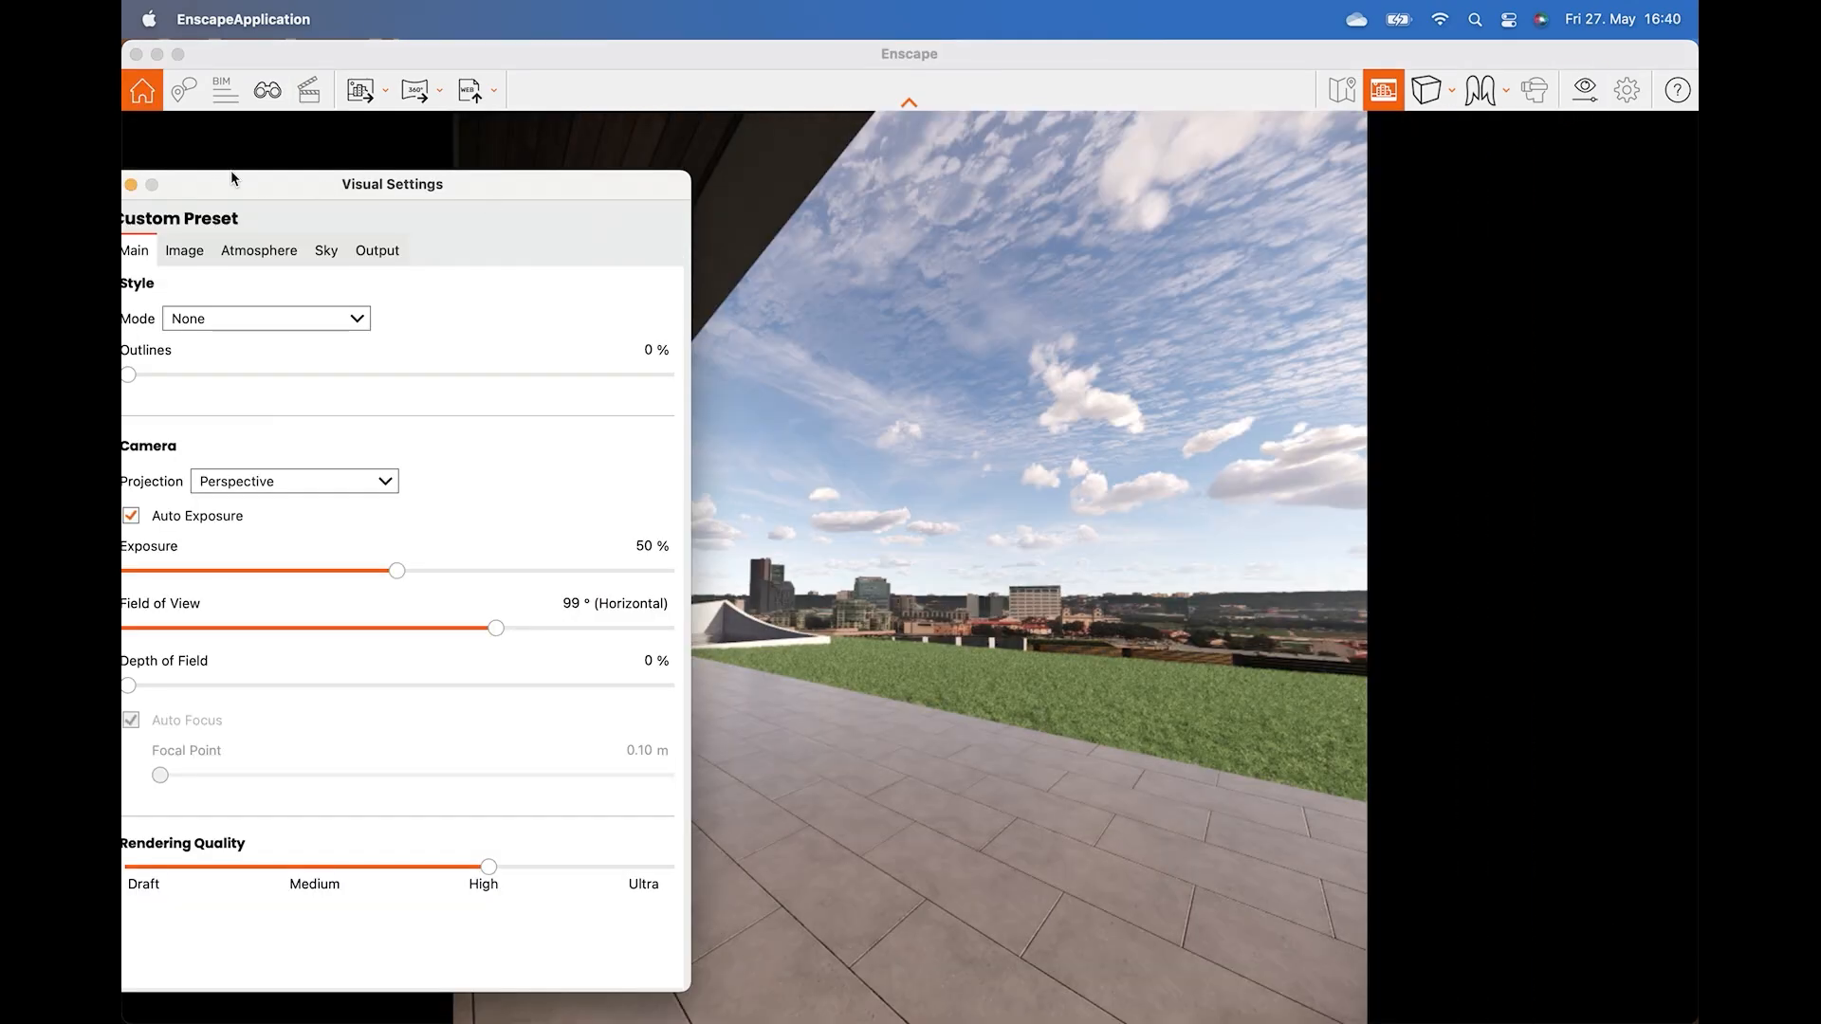
Lower the cloud density in the sky settings of the visual settings.
mouse_move(241, 180)
mouse_down()
mouse_move(306, 155)
mouse_move(270, 170)
mouse_up()
click(351, 242)
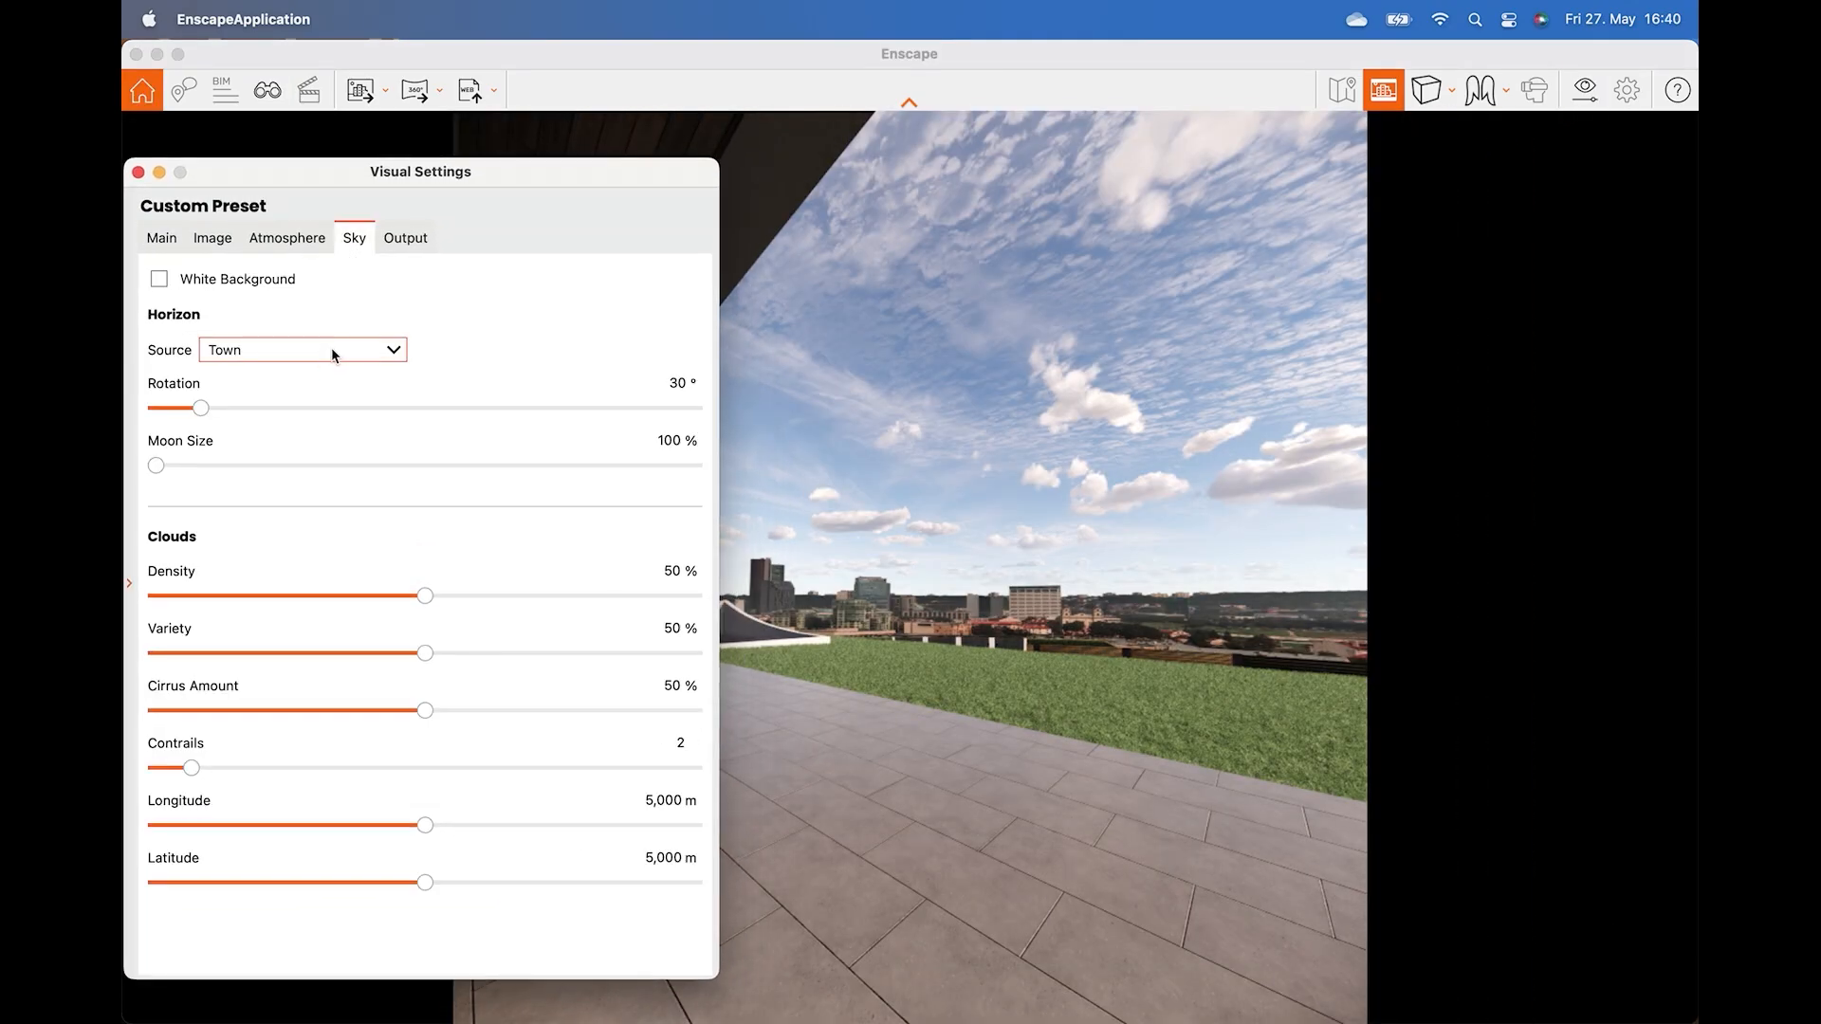
drag(424, 596, 303, 597)
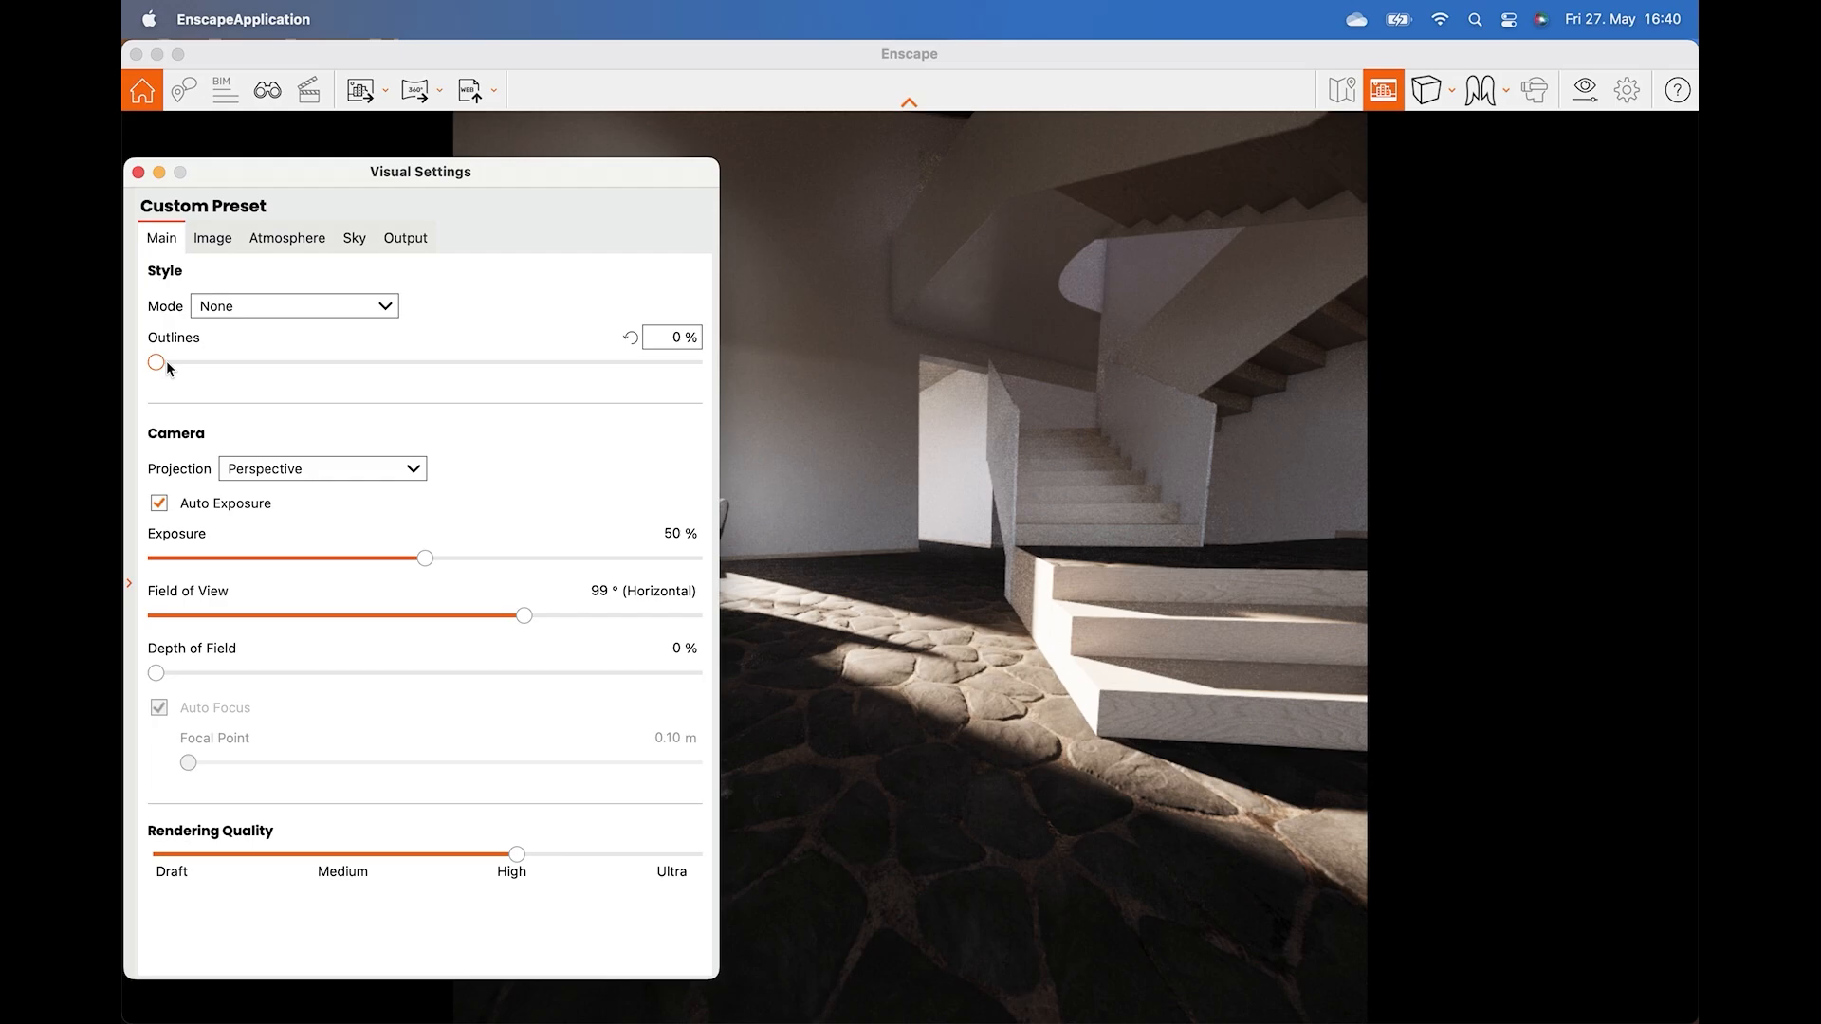
Raise the outlines to about 64% and move the Visual Settings dialog aside.
drag(158, 363, 494, 377)
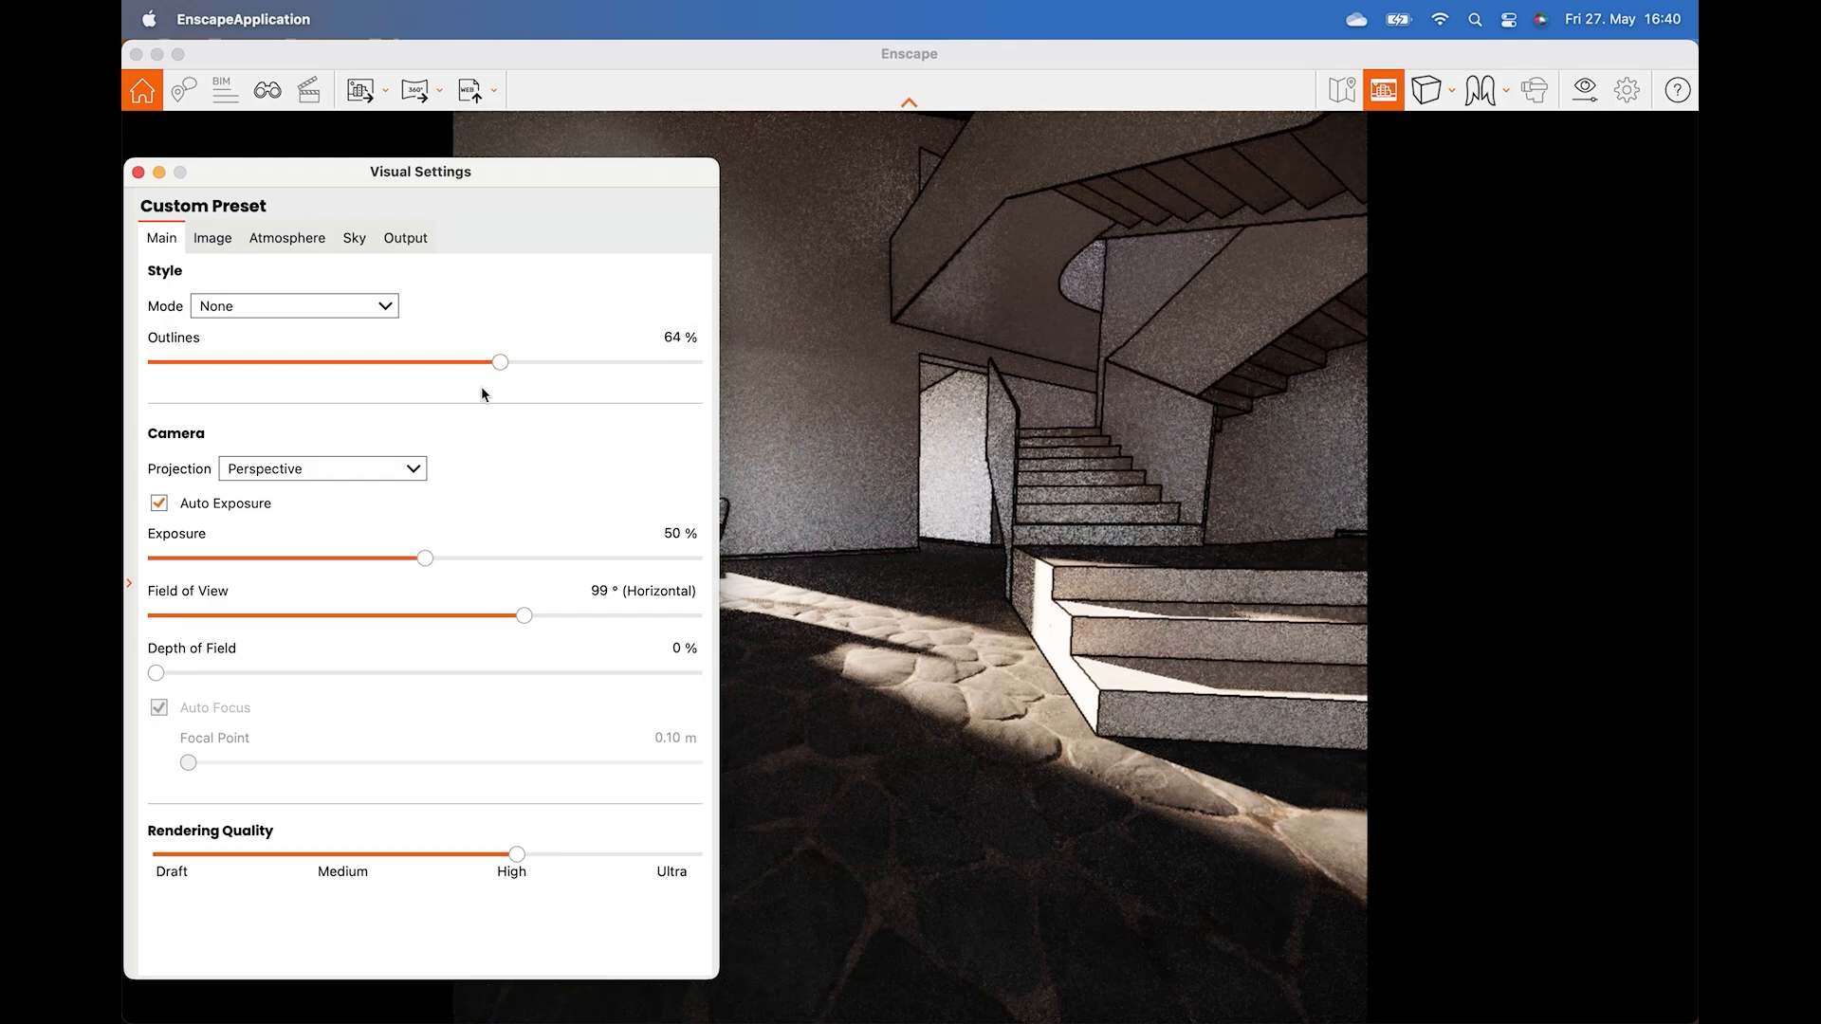
drag(474, 180, 187, 205)
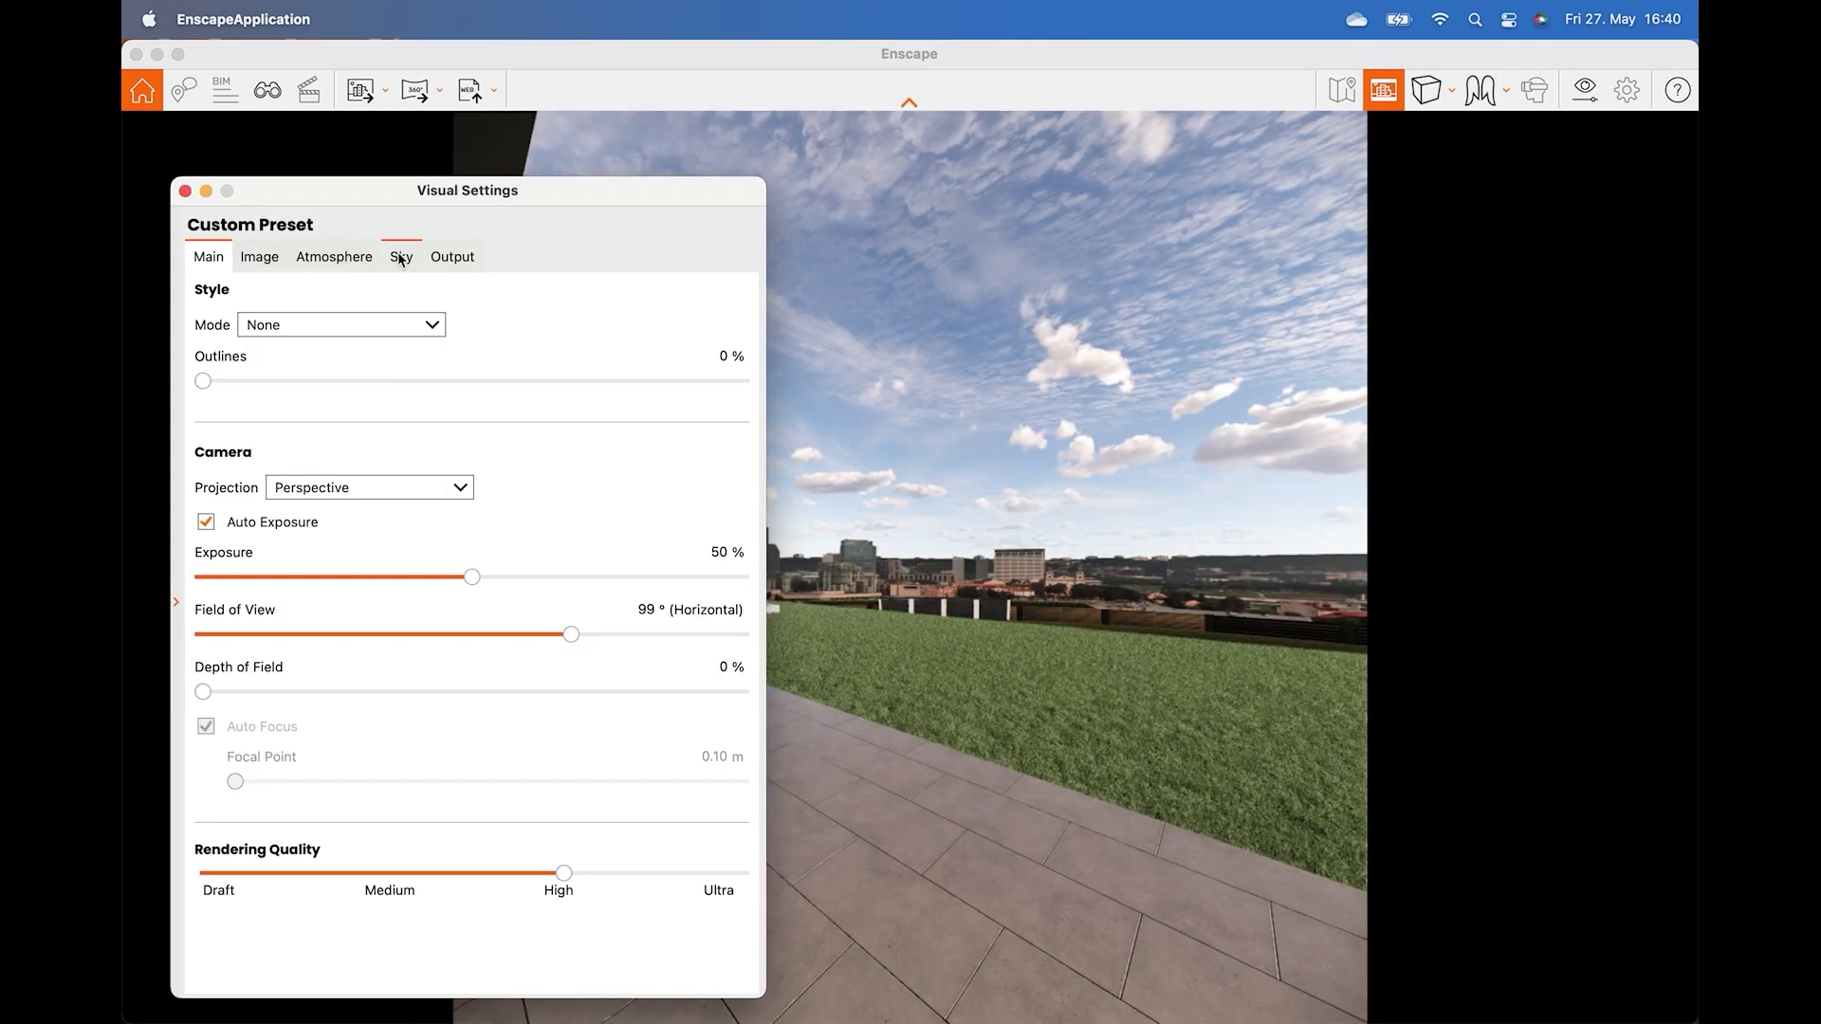
Change the sky horizon source, trying Desert and then choosing Urban.
click(399, 259)
click(375, 366)
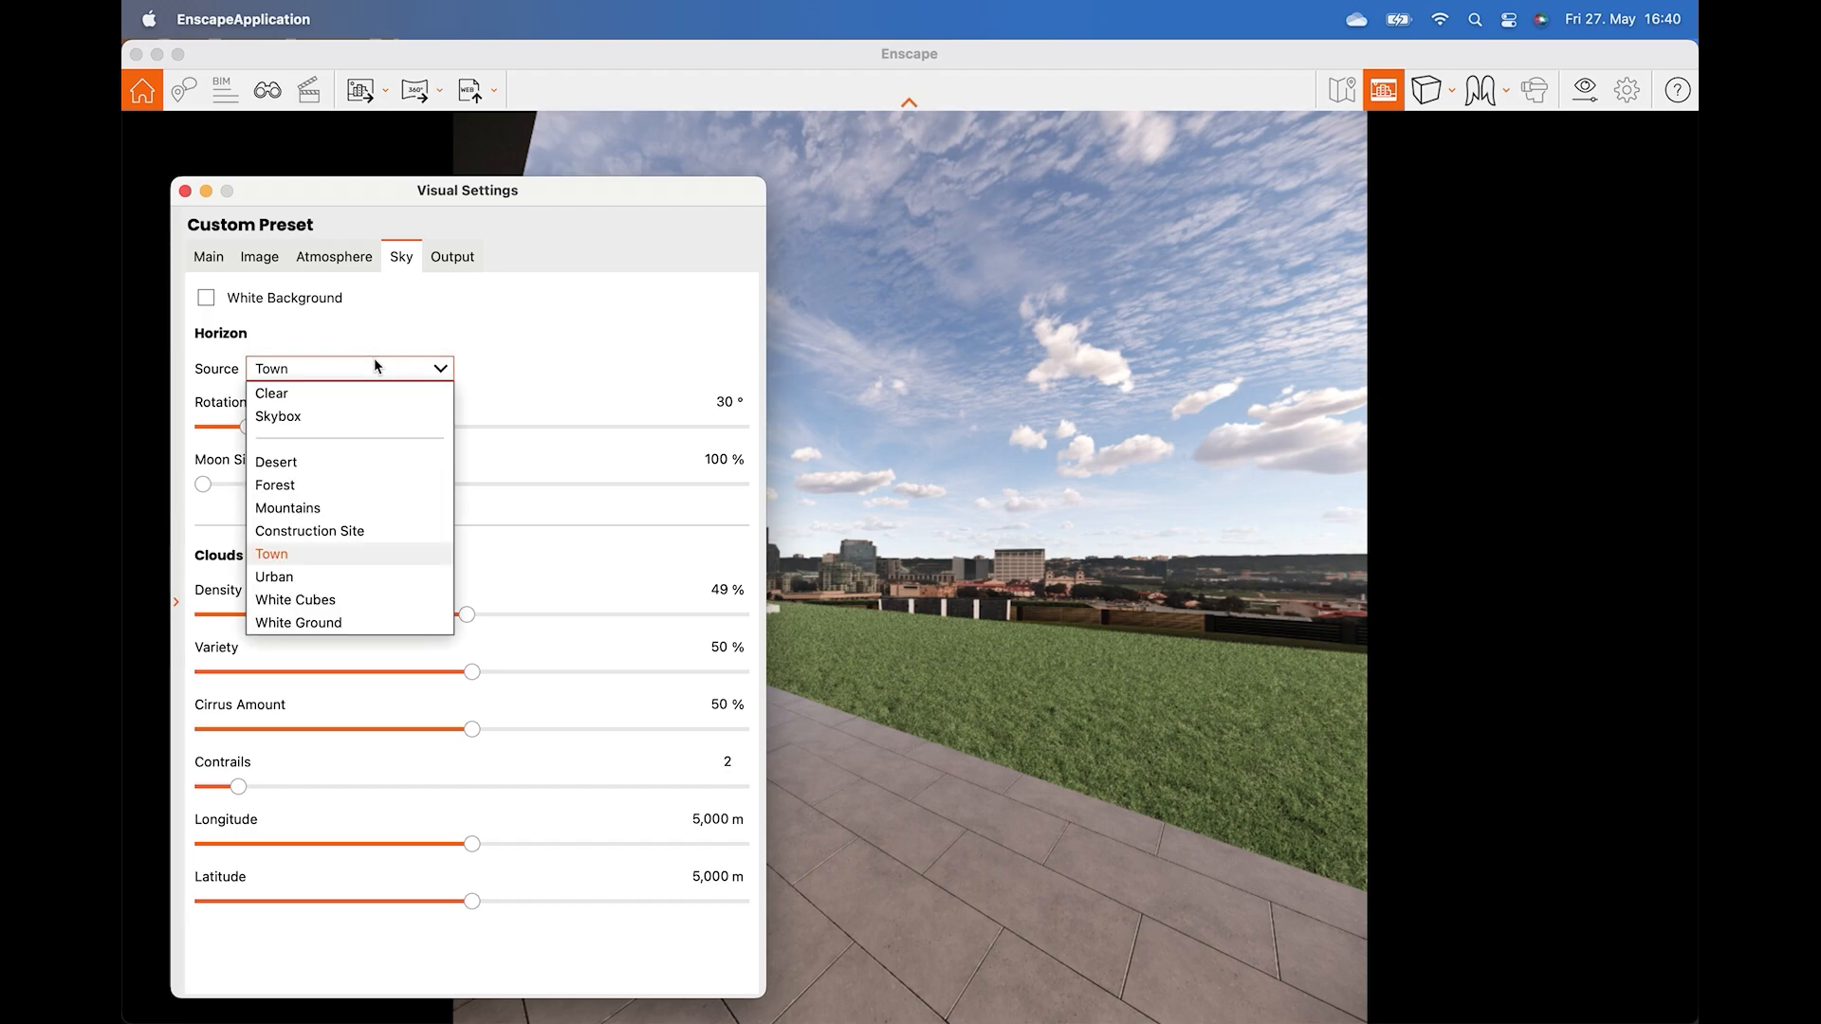
click(337, 462)
click(424, 370)
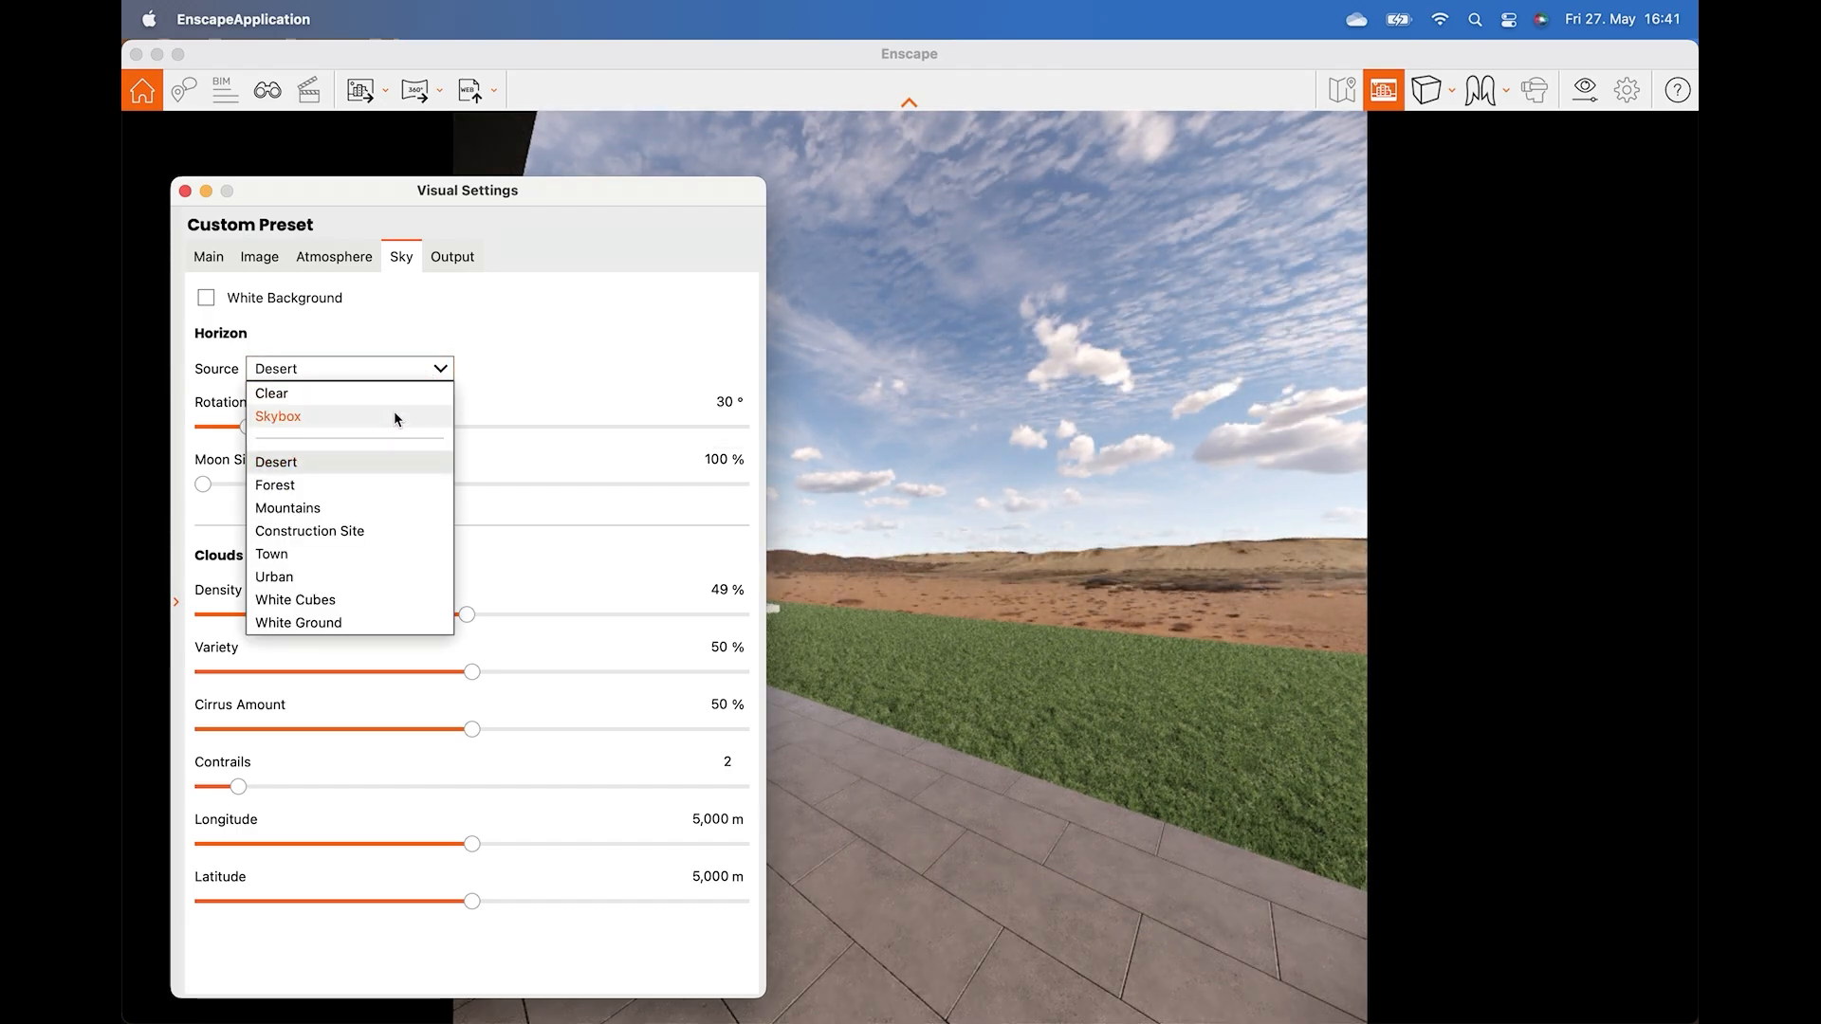
click(354, 507)
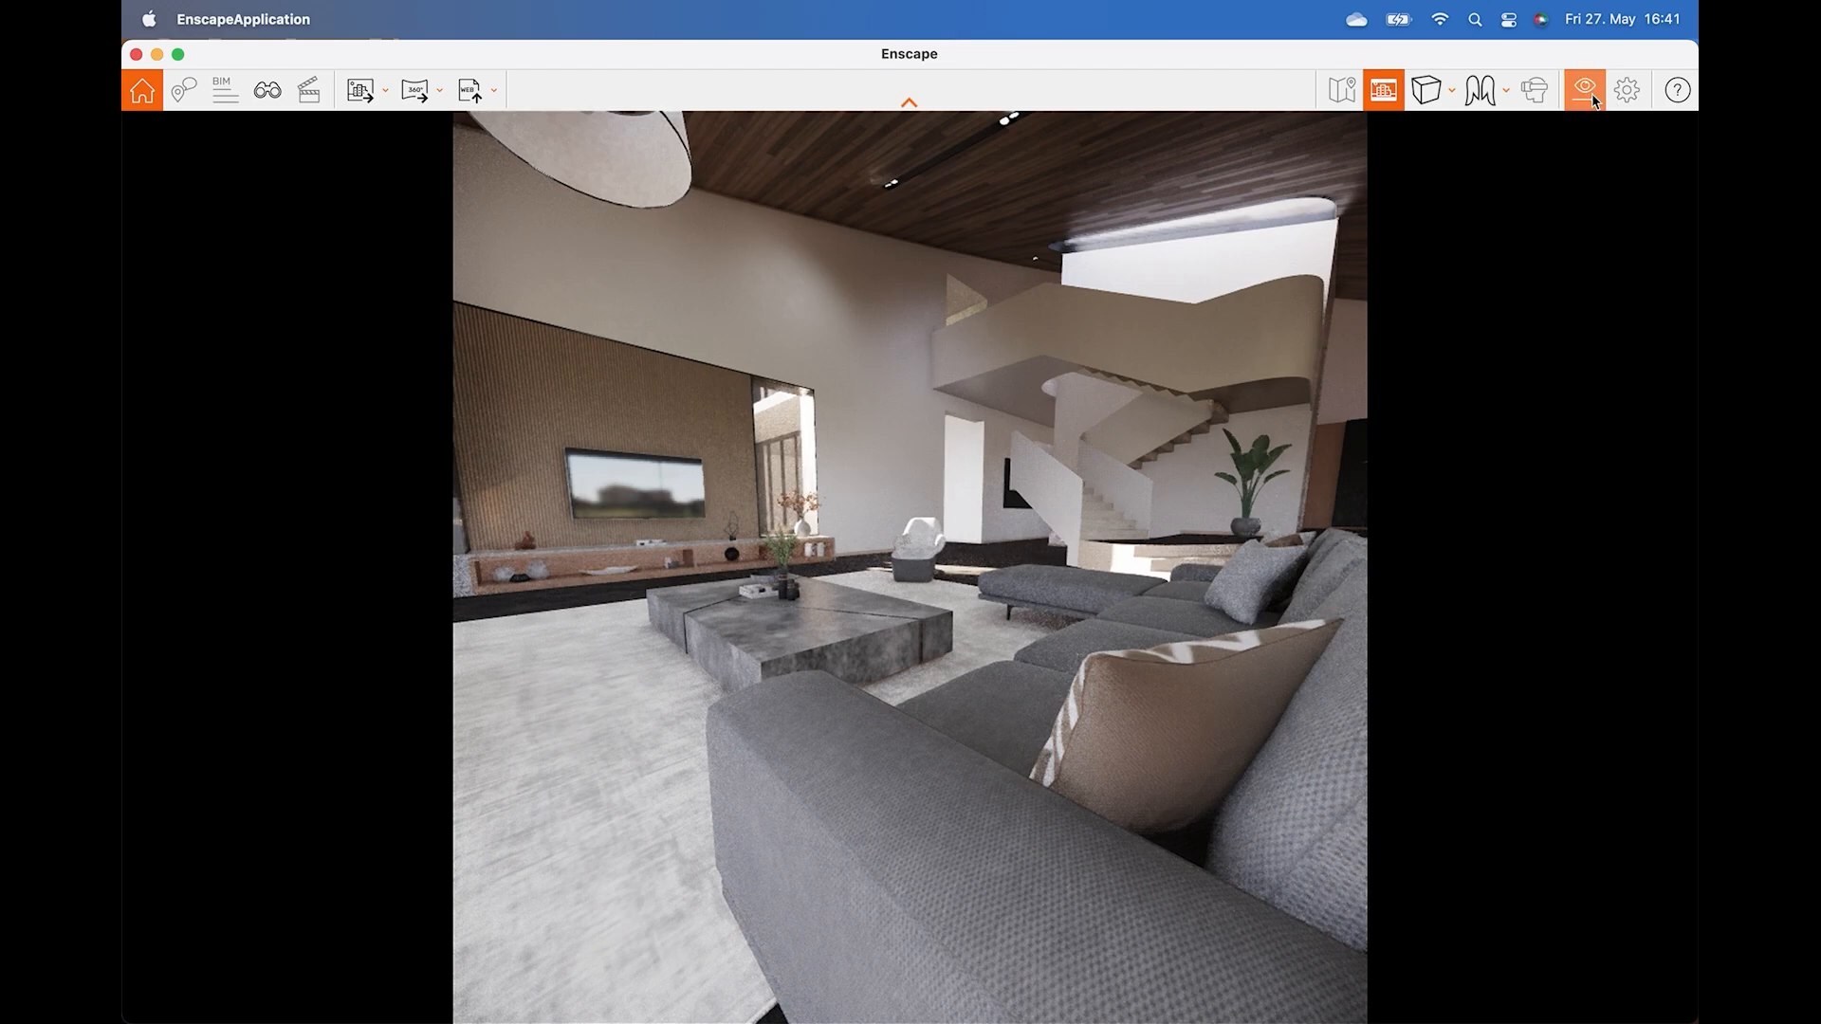
Set depth of field to about 19%, turn off Auto Focus and lower the focal point distance.
click(1591, 93)
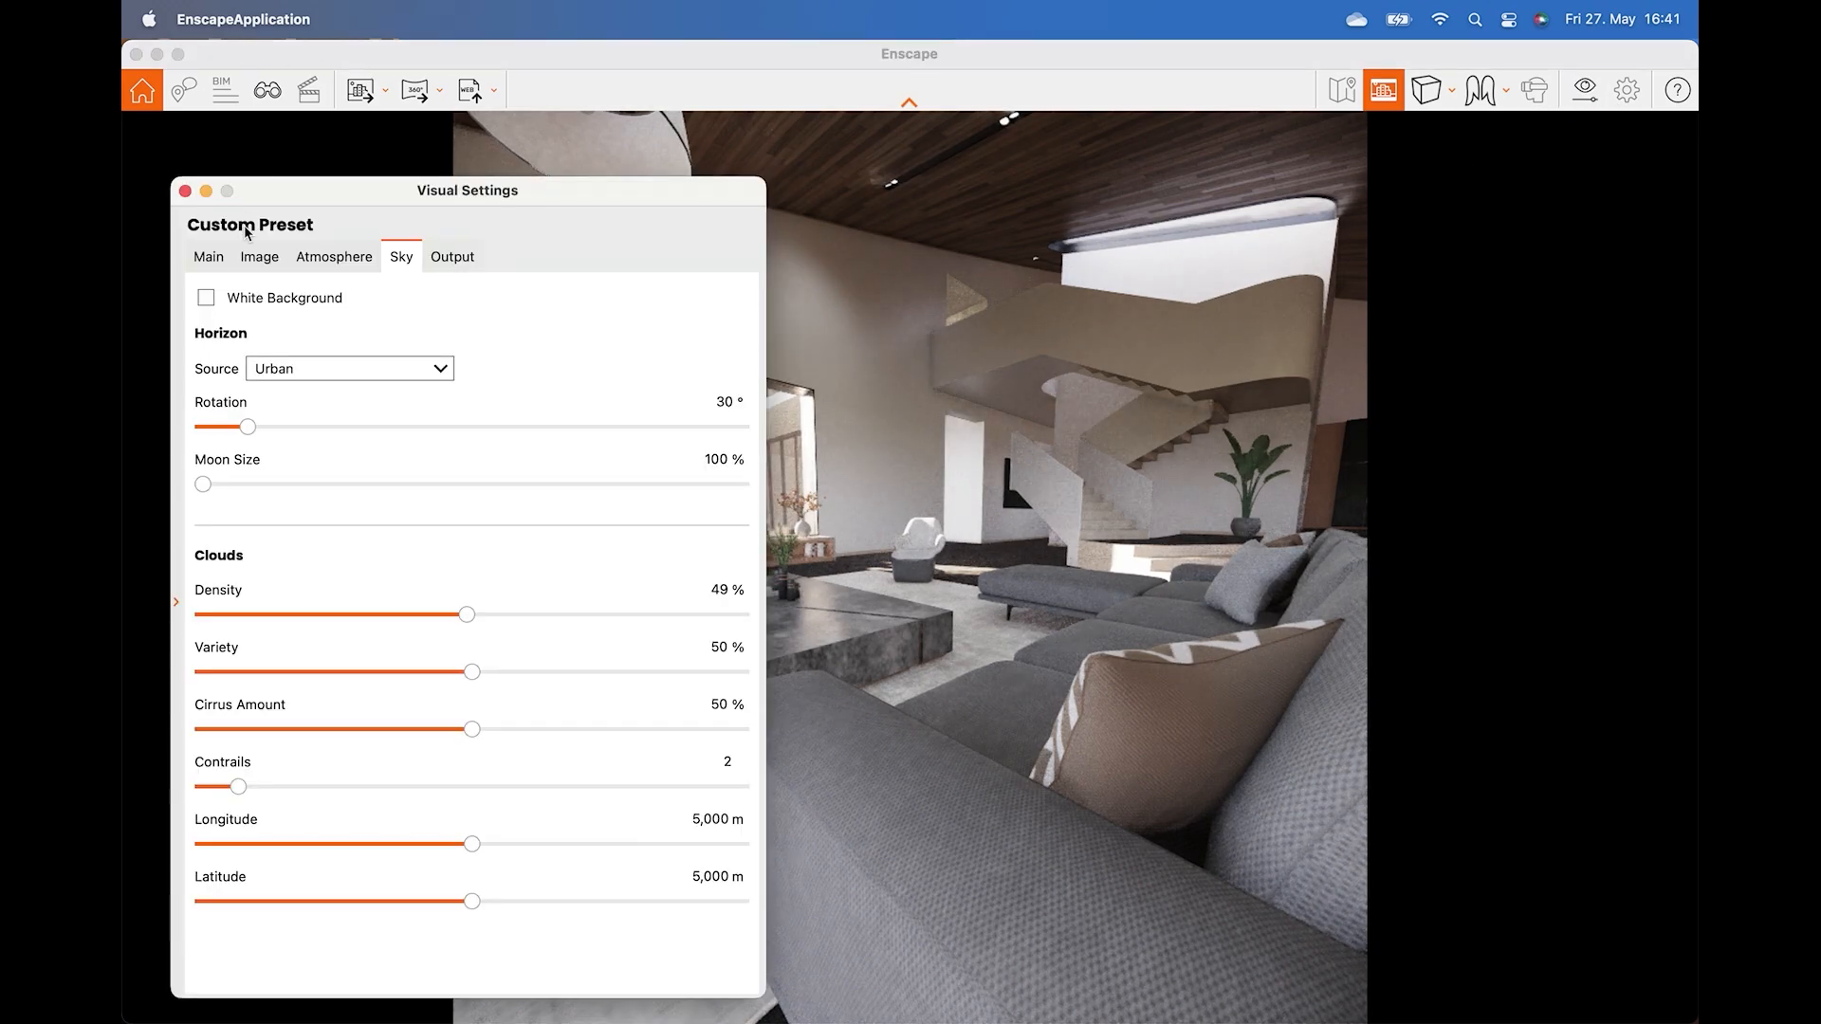
click(209, 257)
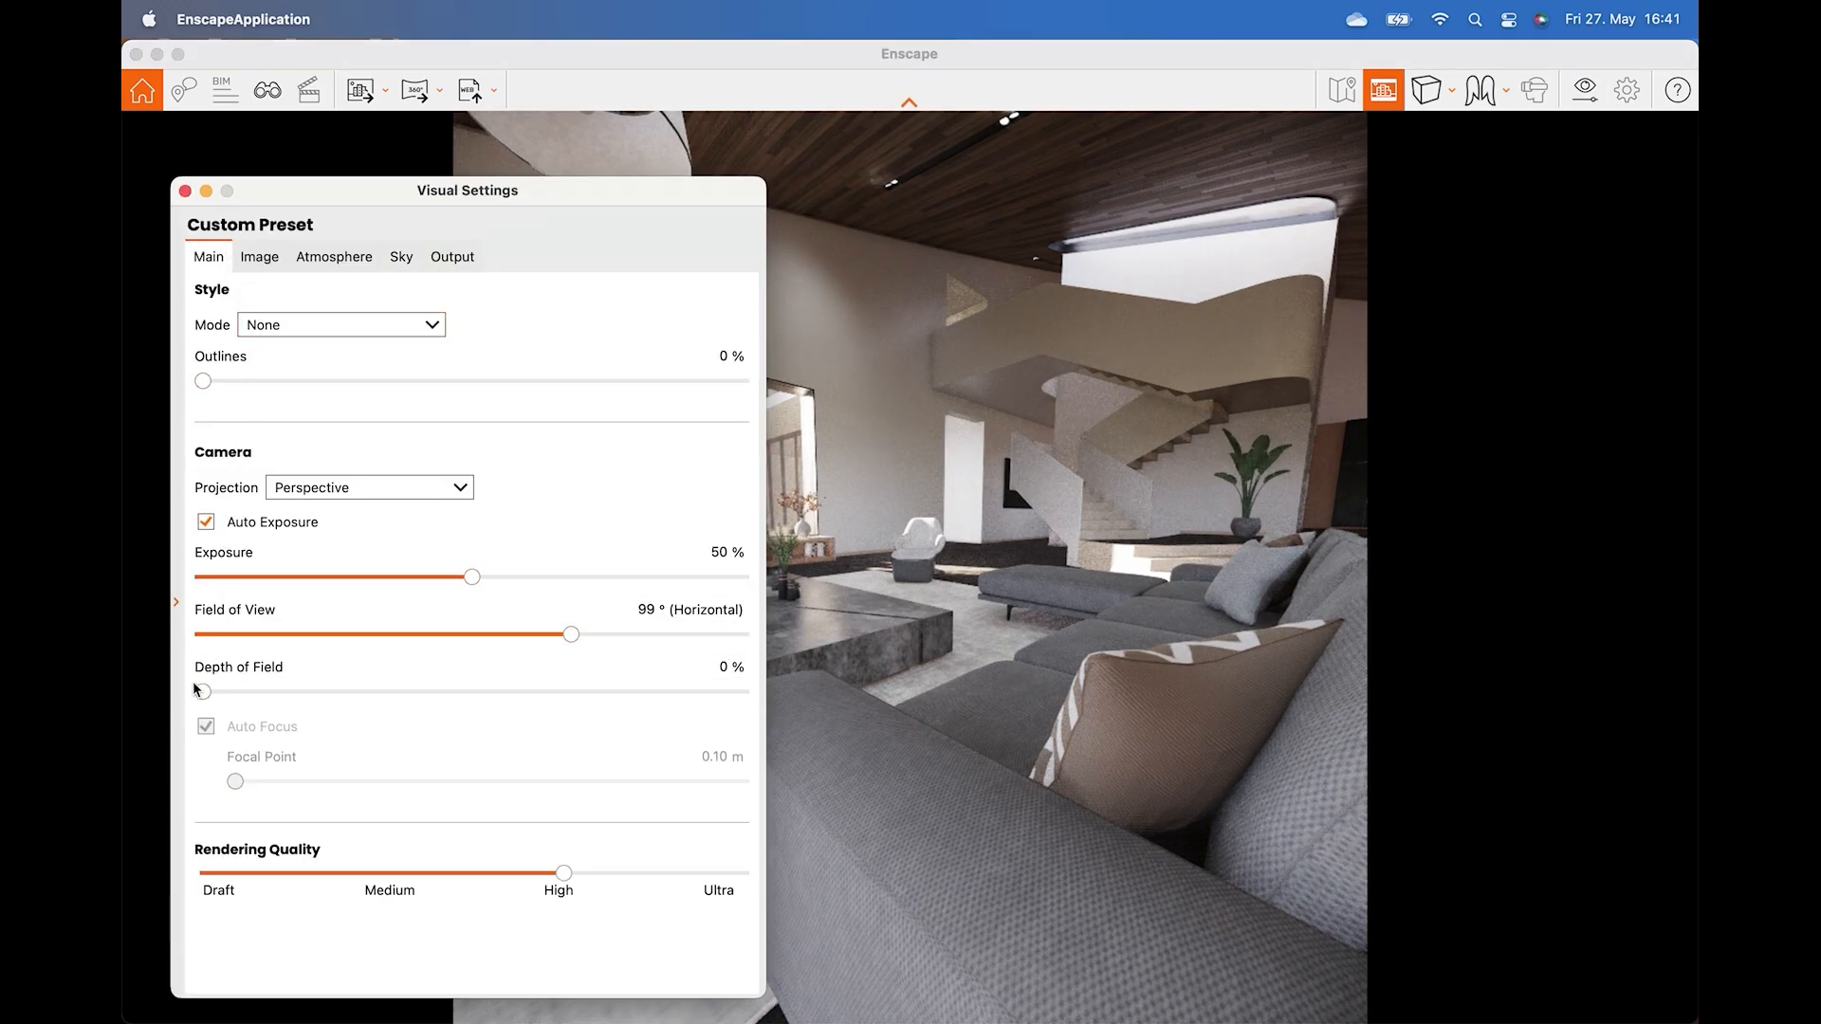
drag(203, 691, 301, 708)
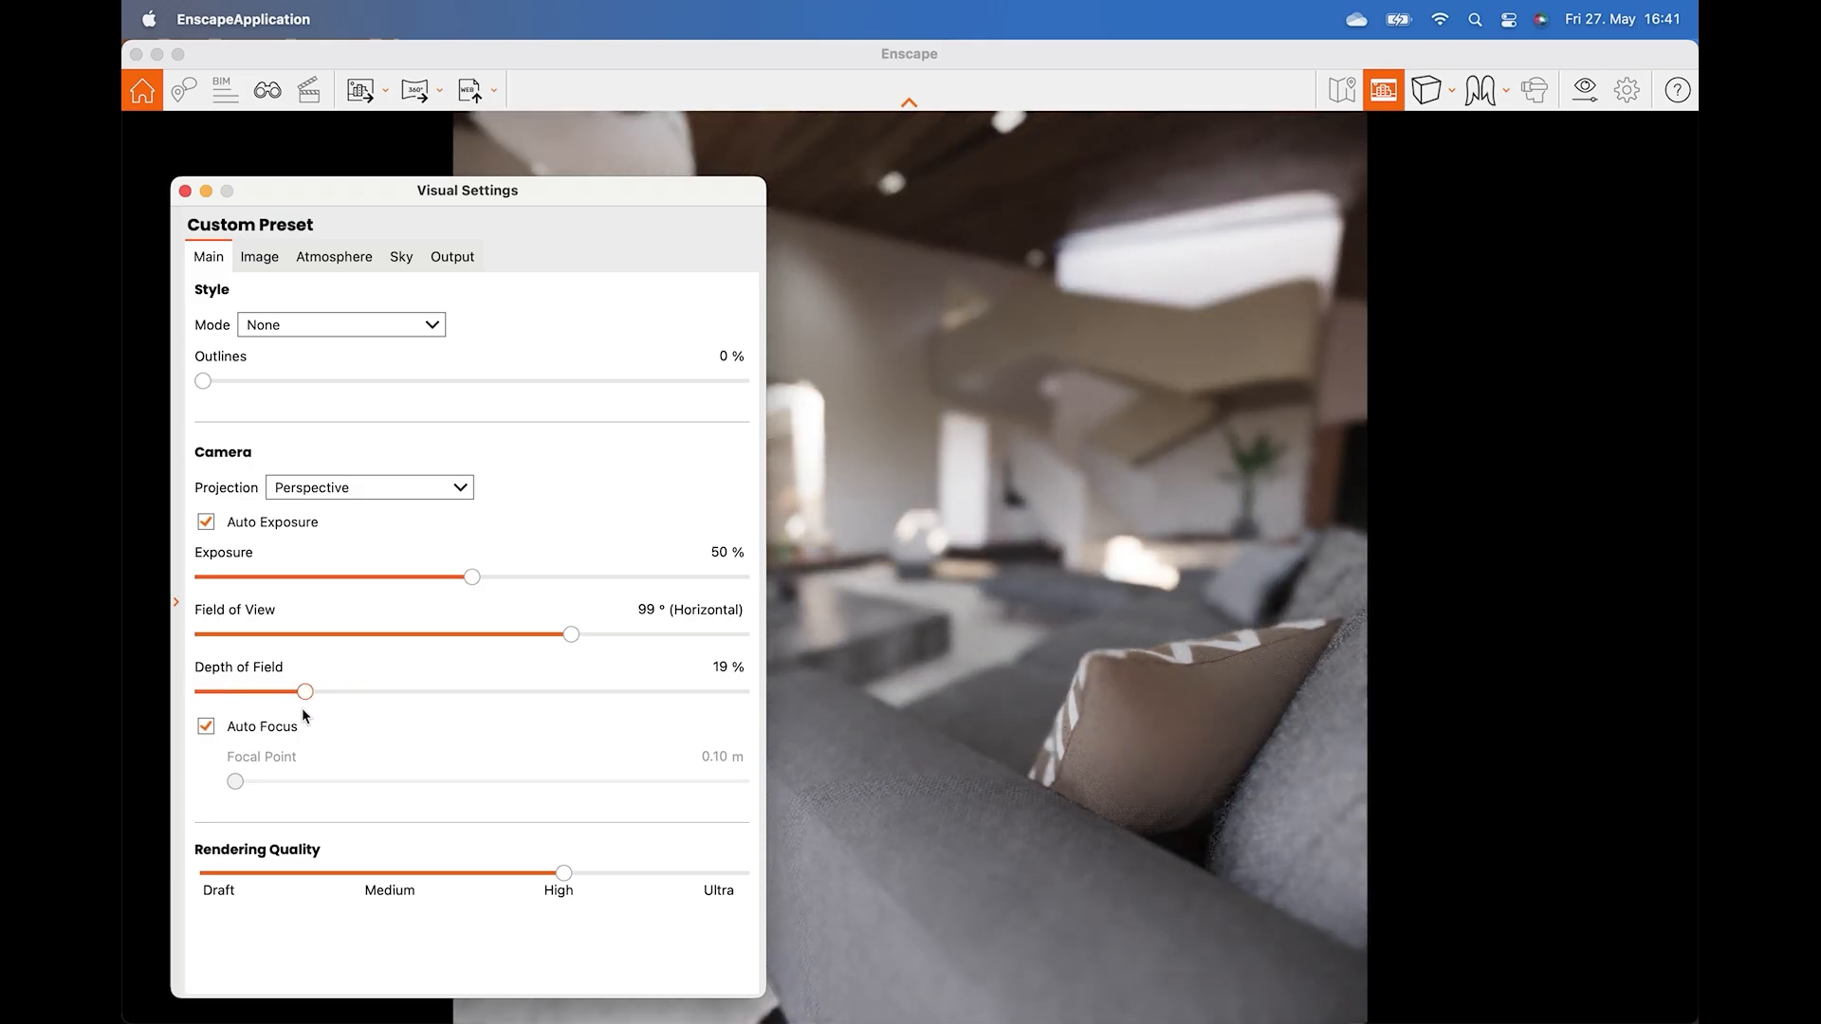
click(205, 728)
drag(449, 775, 336, 781)
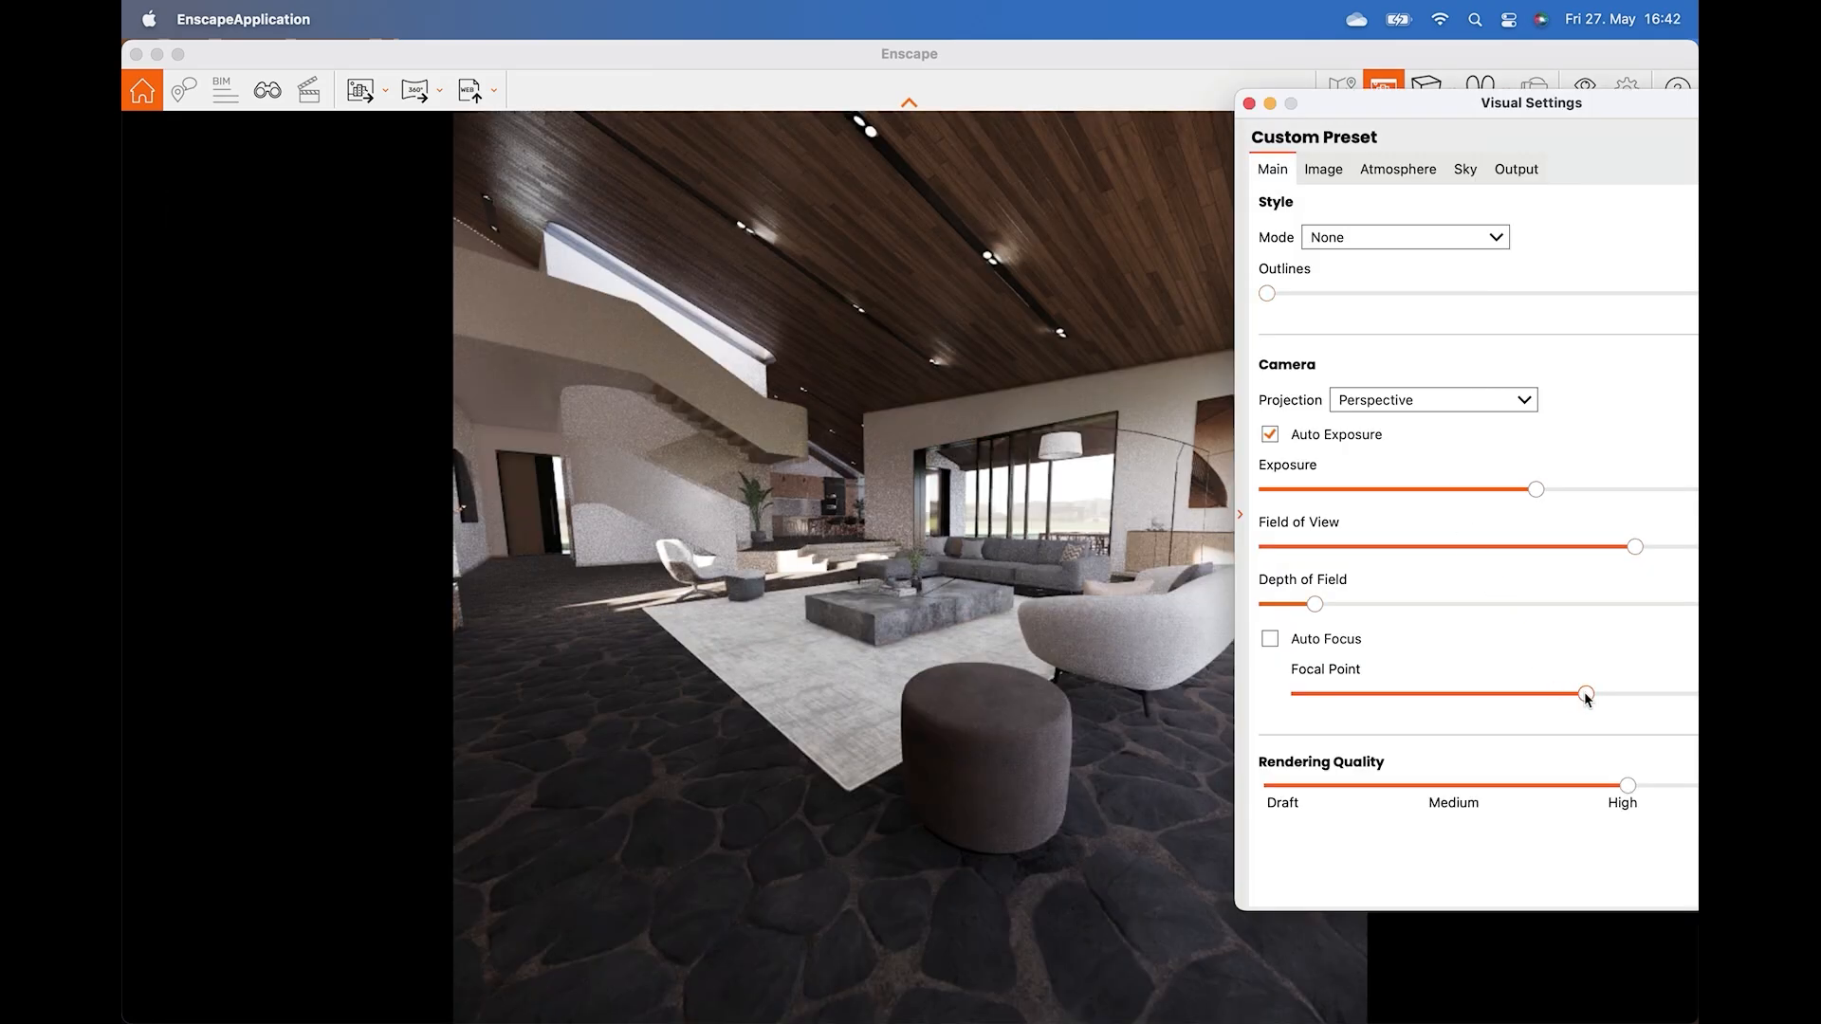
Fine-tune the focal point and increase the depth of field, then close Visual Settings.
drag(1584, 691, 1538, 697)
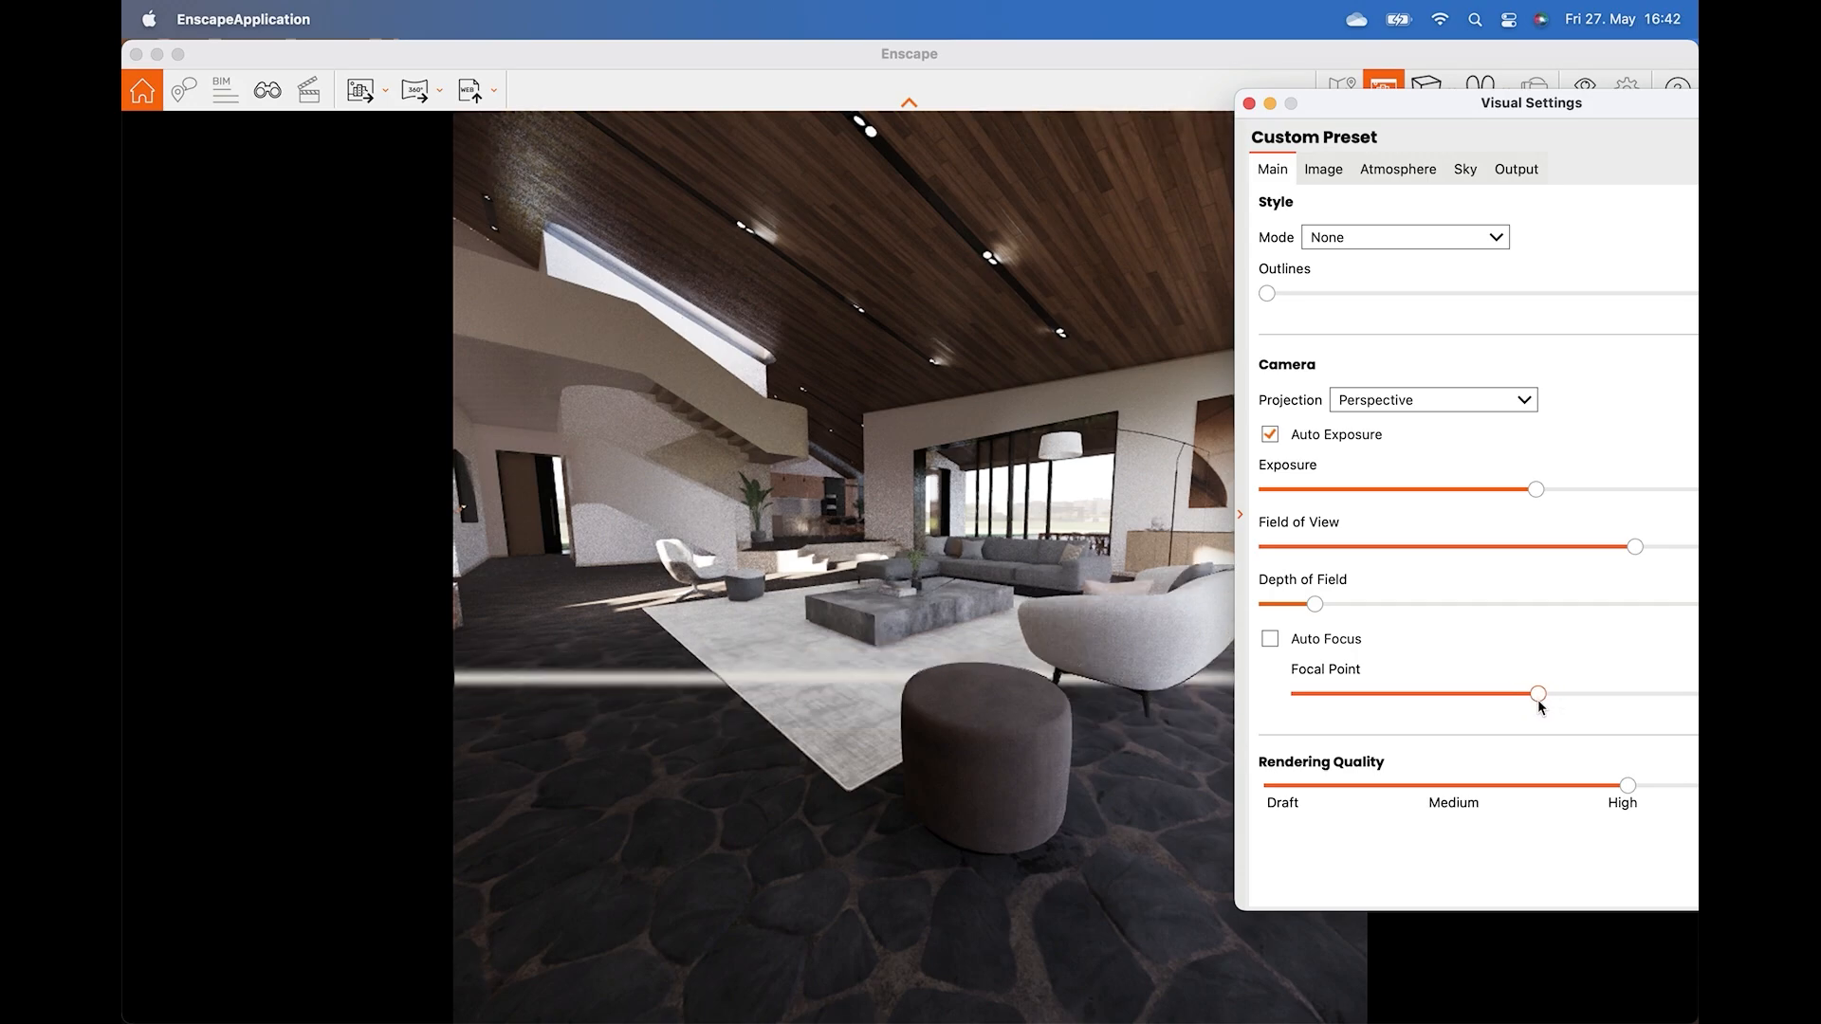
click(1368, 604)
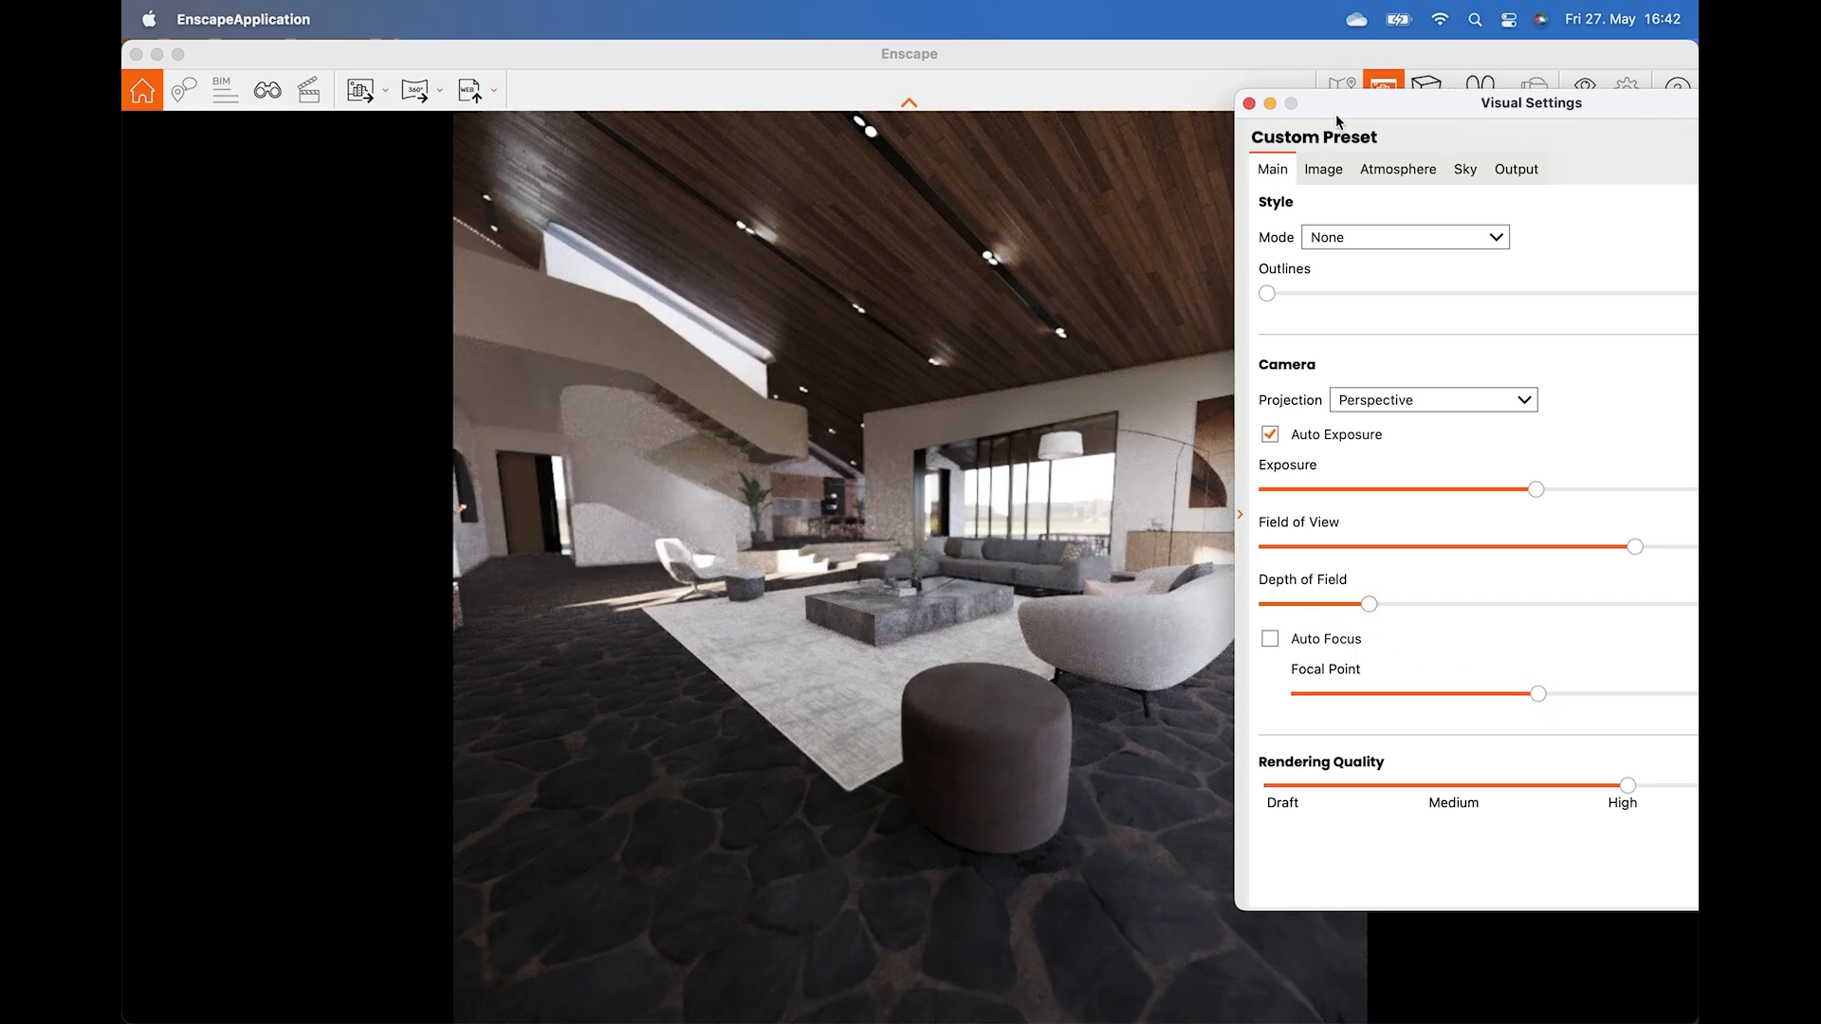
click(1248, 103)
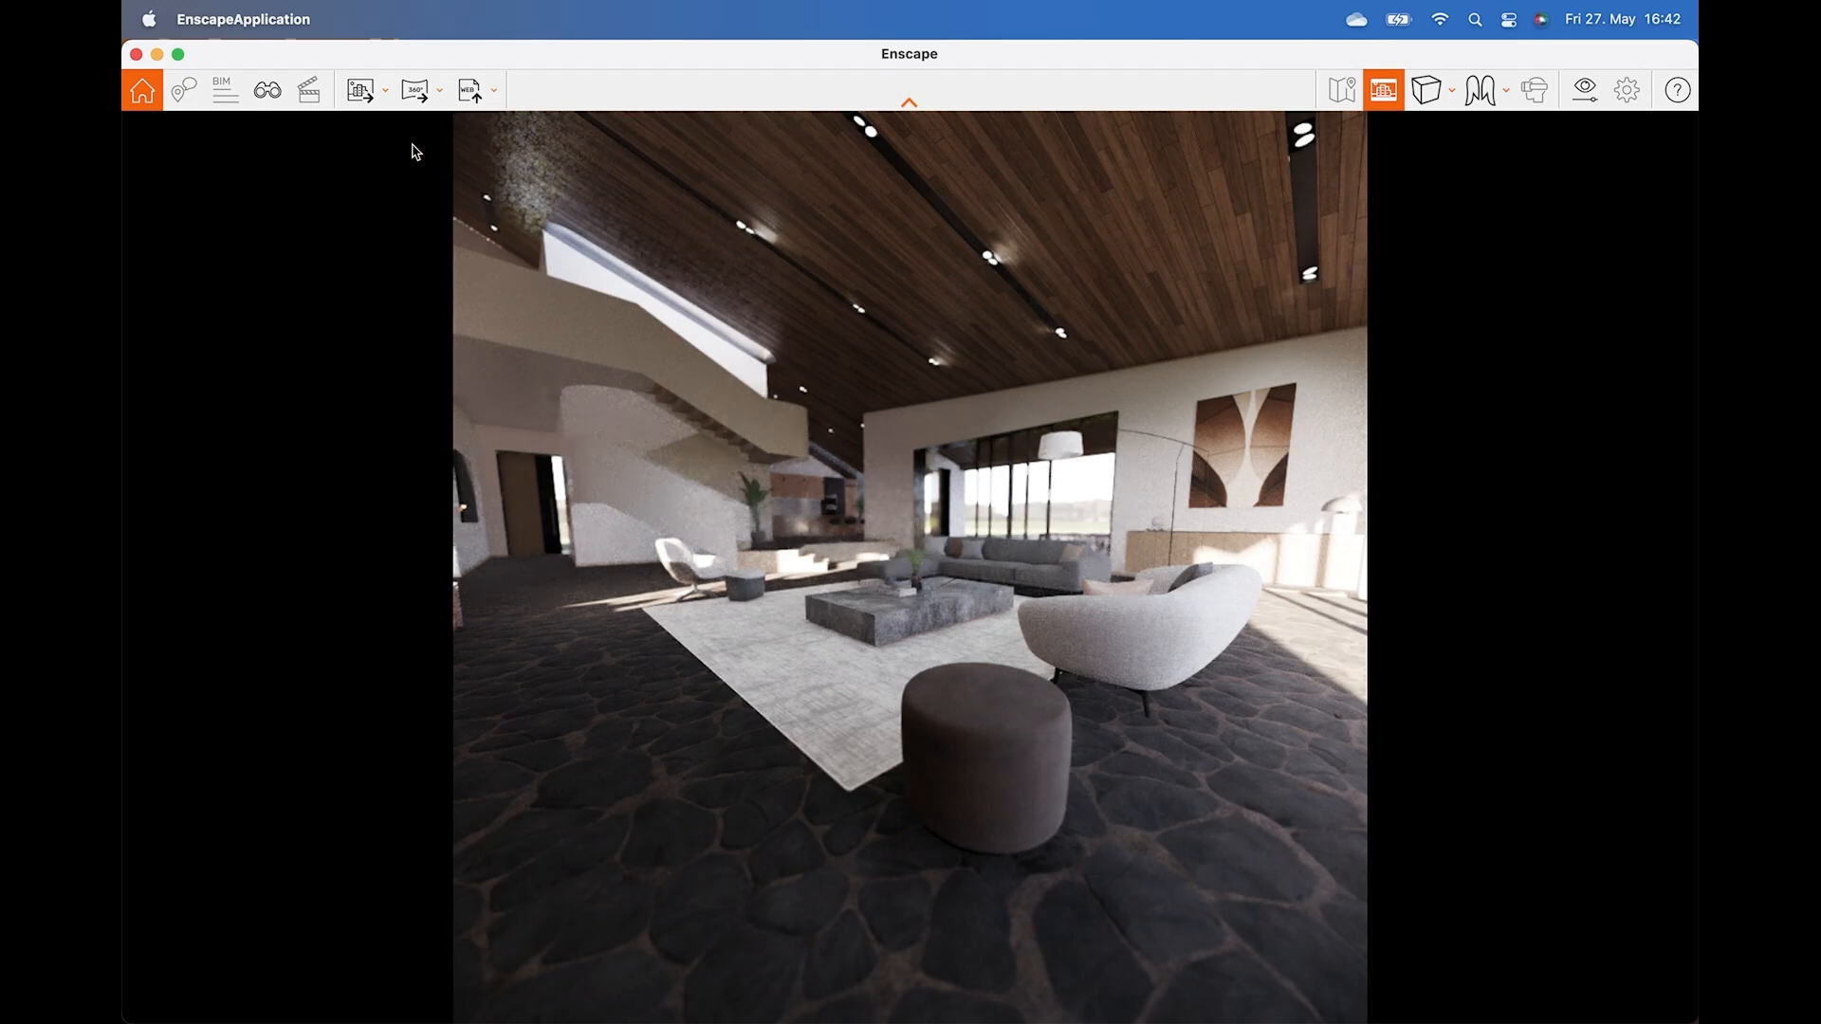
Take a screenshot of the current view and save it with the default file name.
click(367, 105)
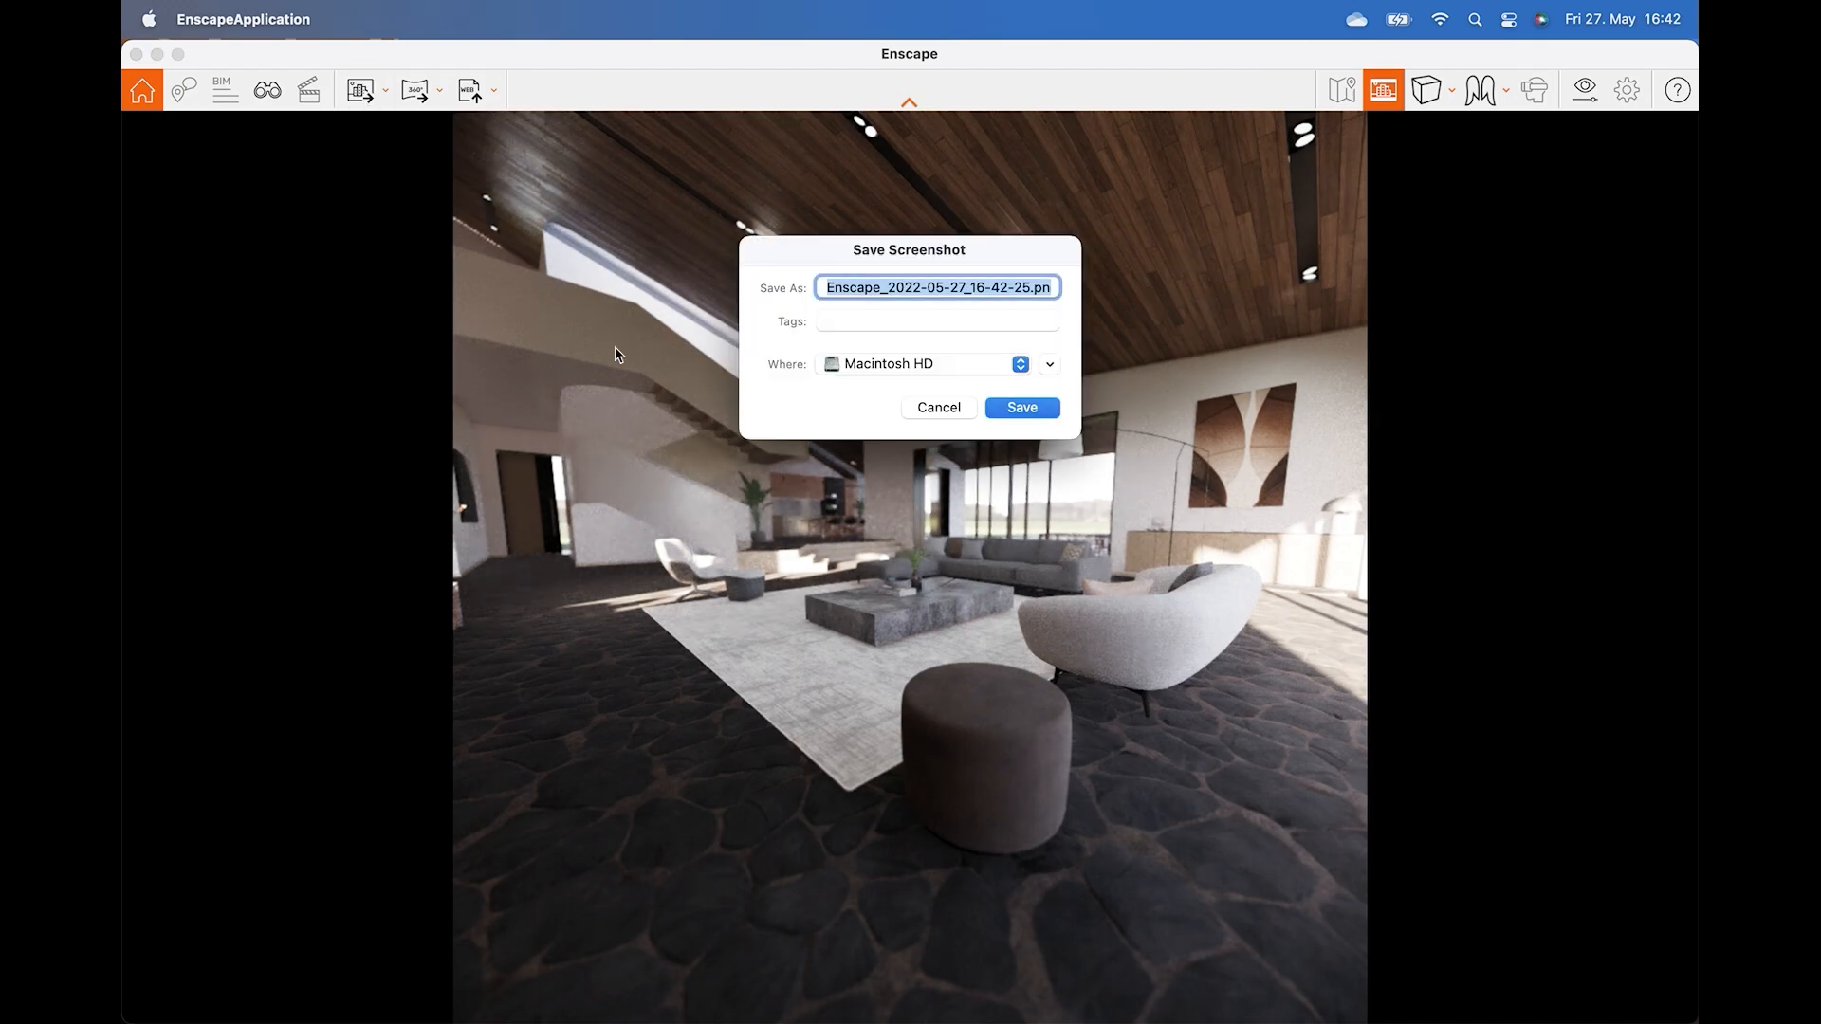
click(1017, 409)
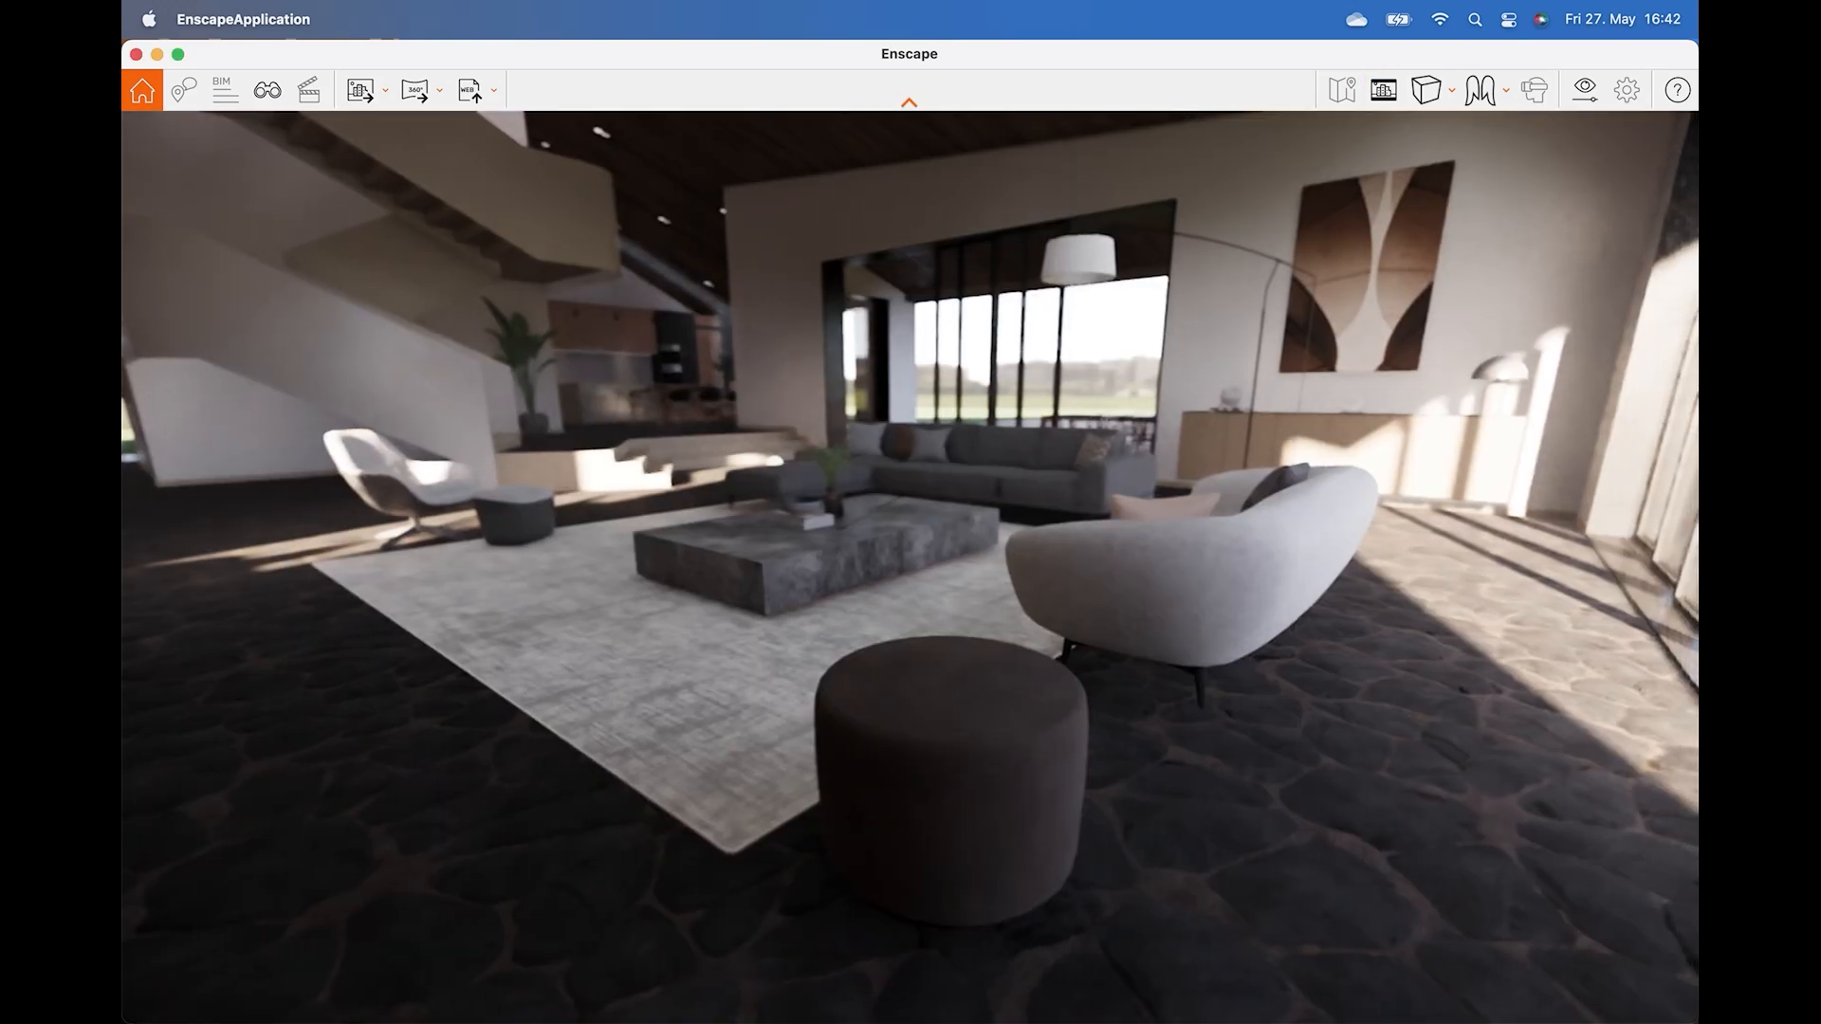
Walk through the living room to face the fireplace and TV wall.
drag(910, 569, 787, 465)
key(w)
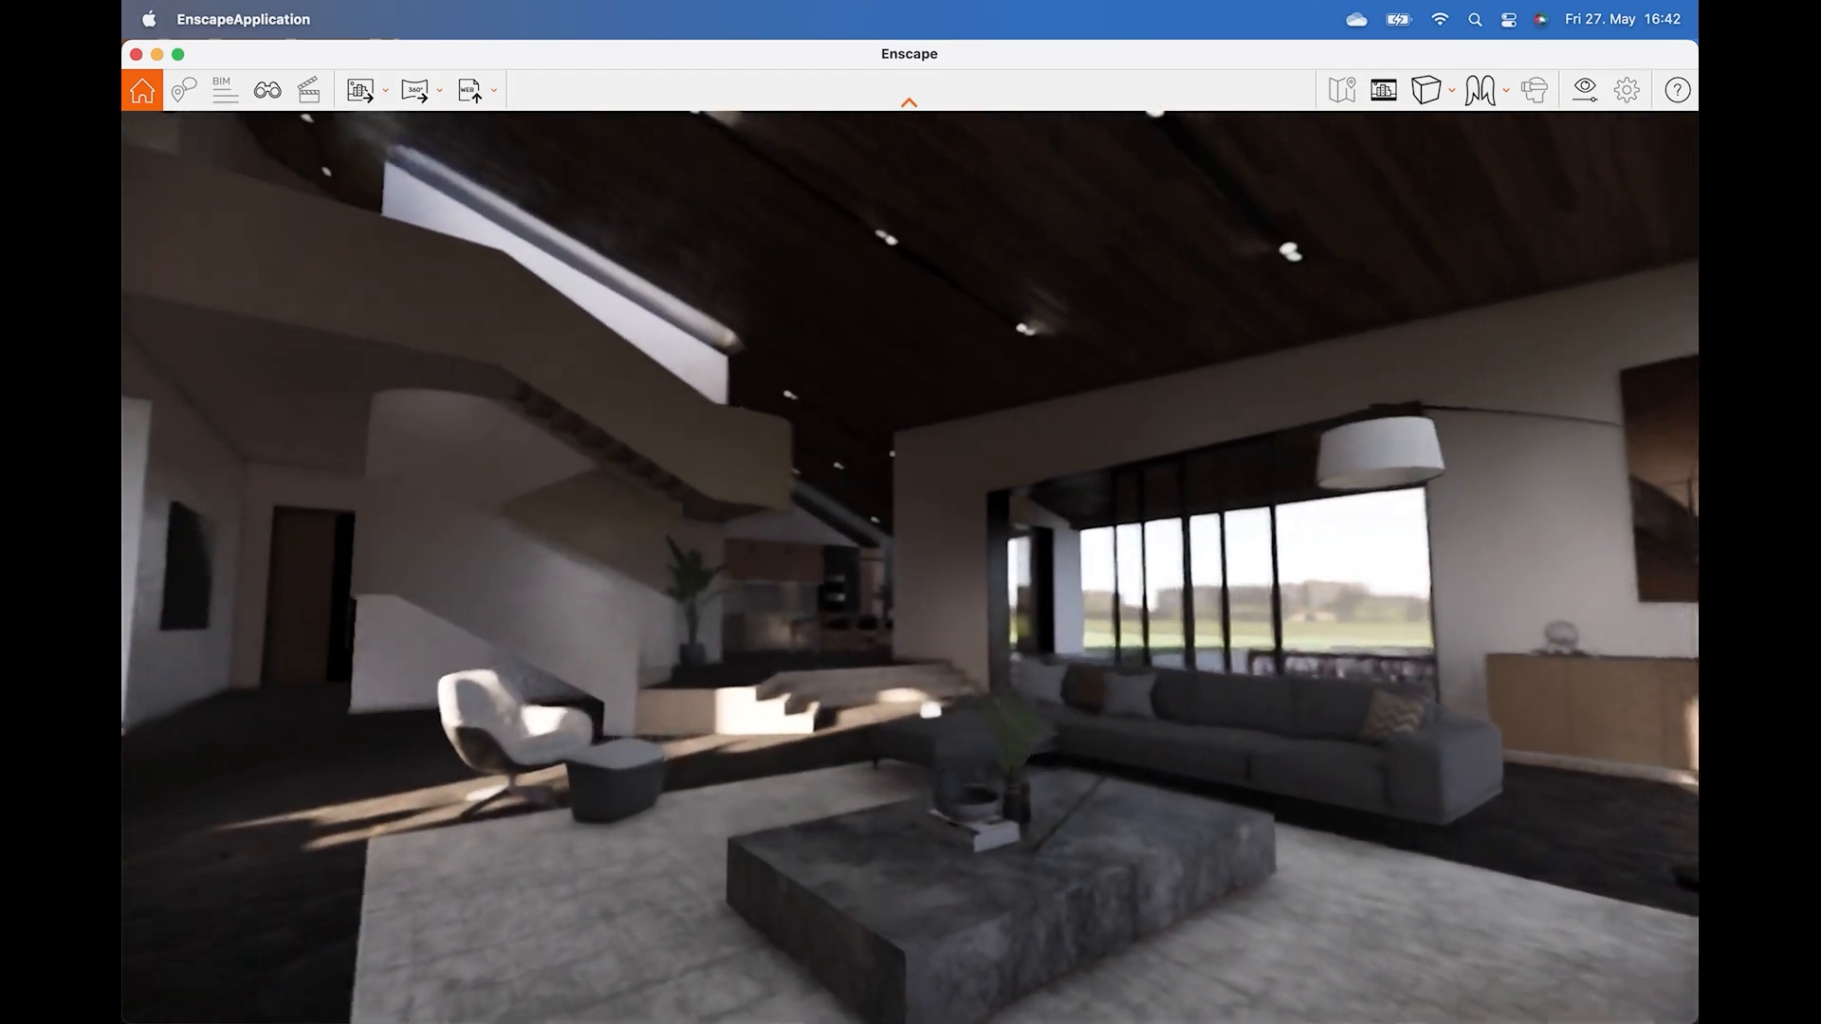
key(d)
drag(1410, 435, 533, 471)
drag(928, 470, 926, 484)
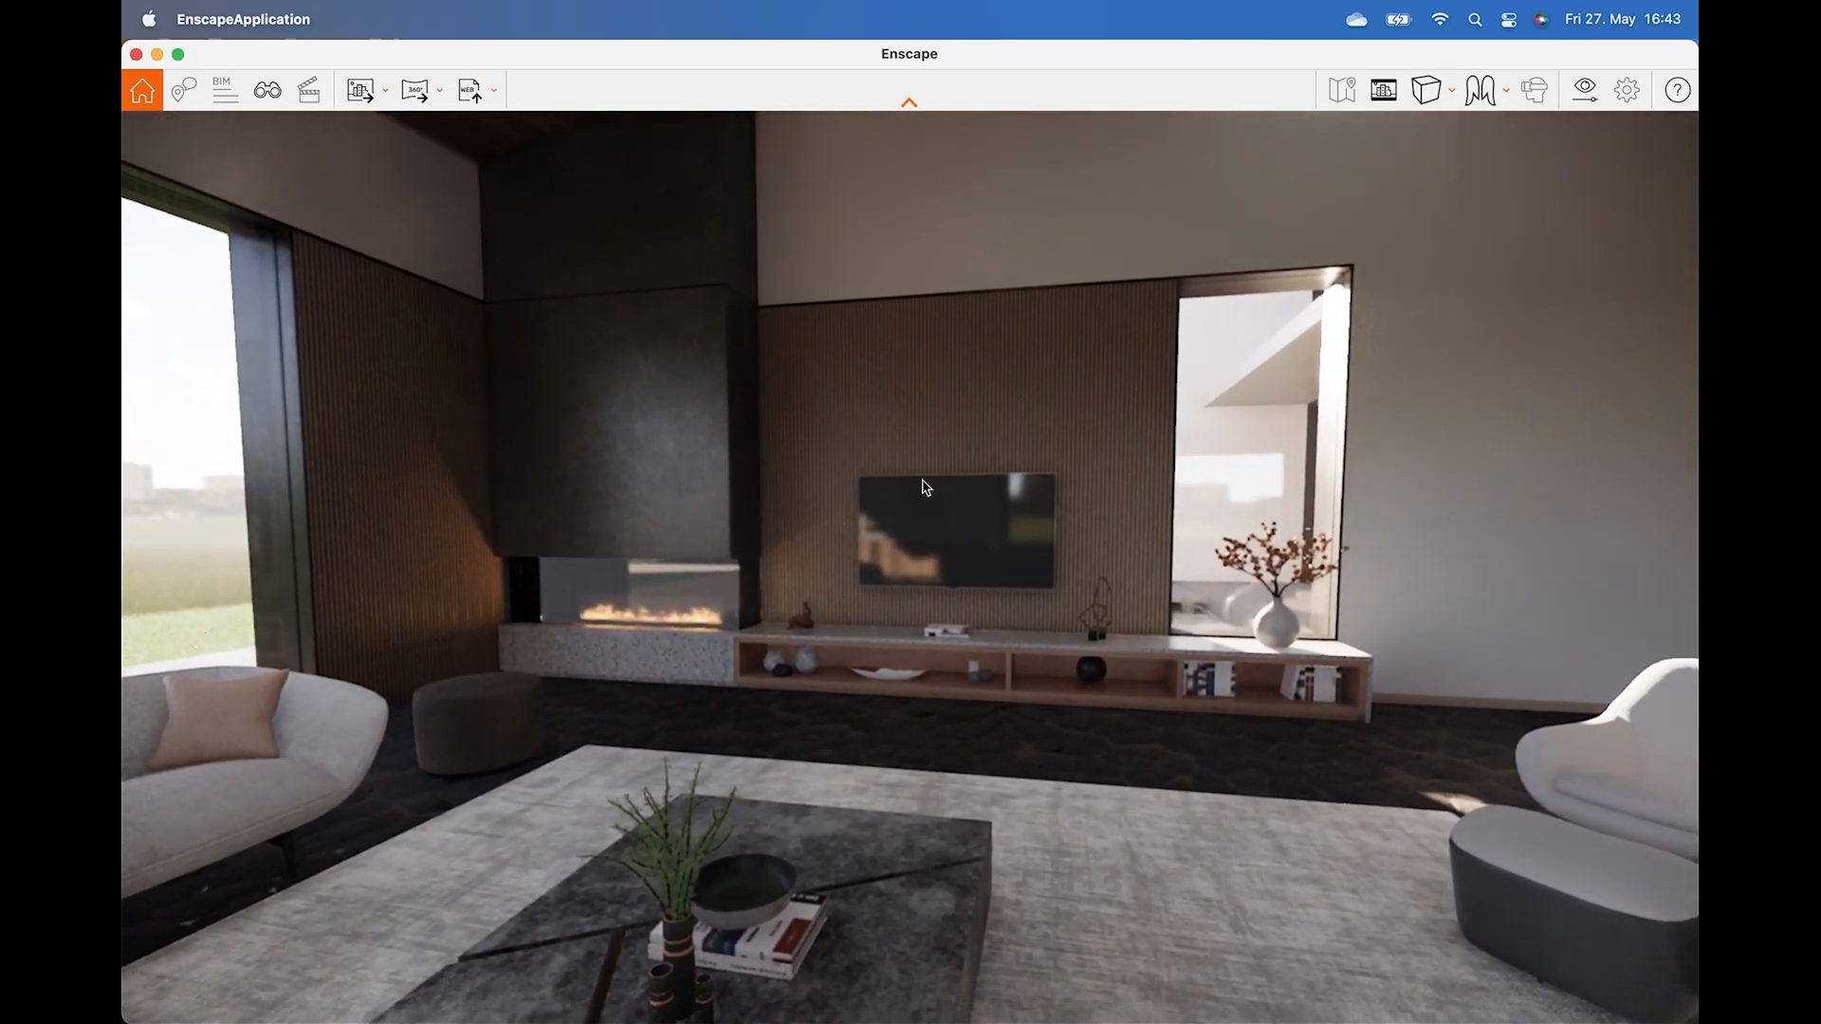
Render a panorama of the current view.
click(415, 92)
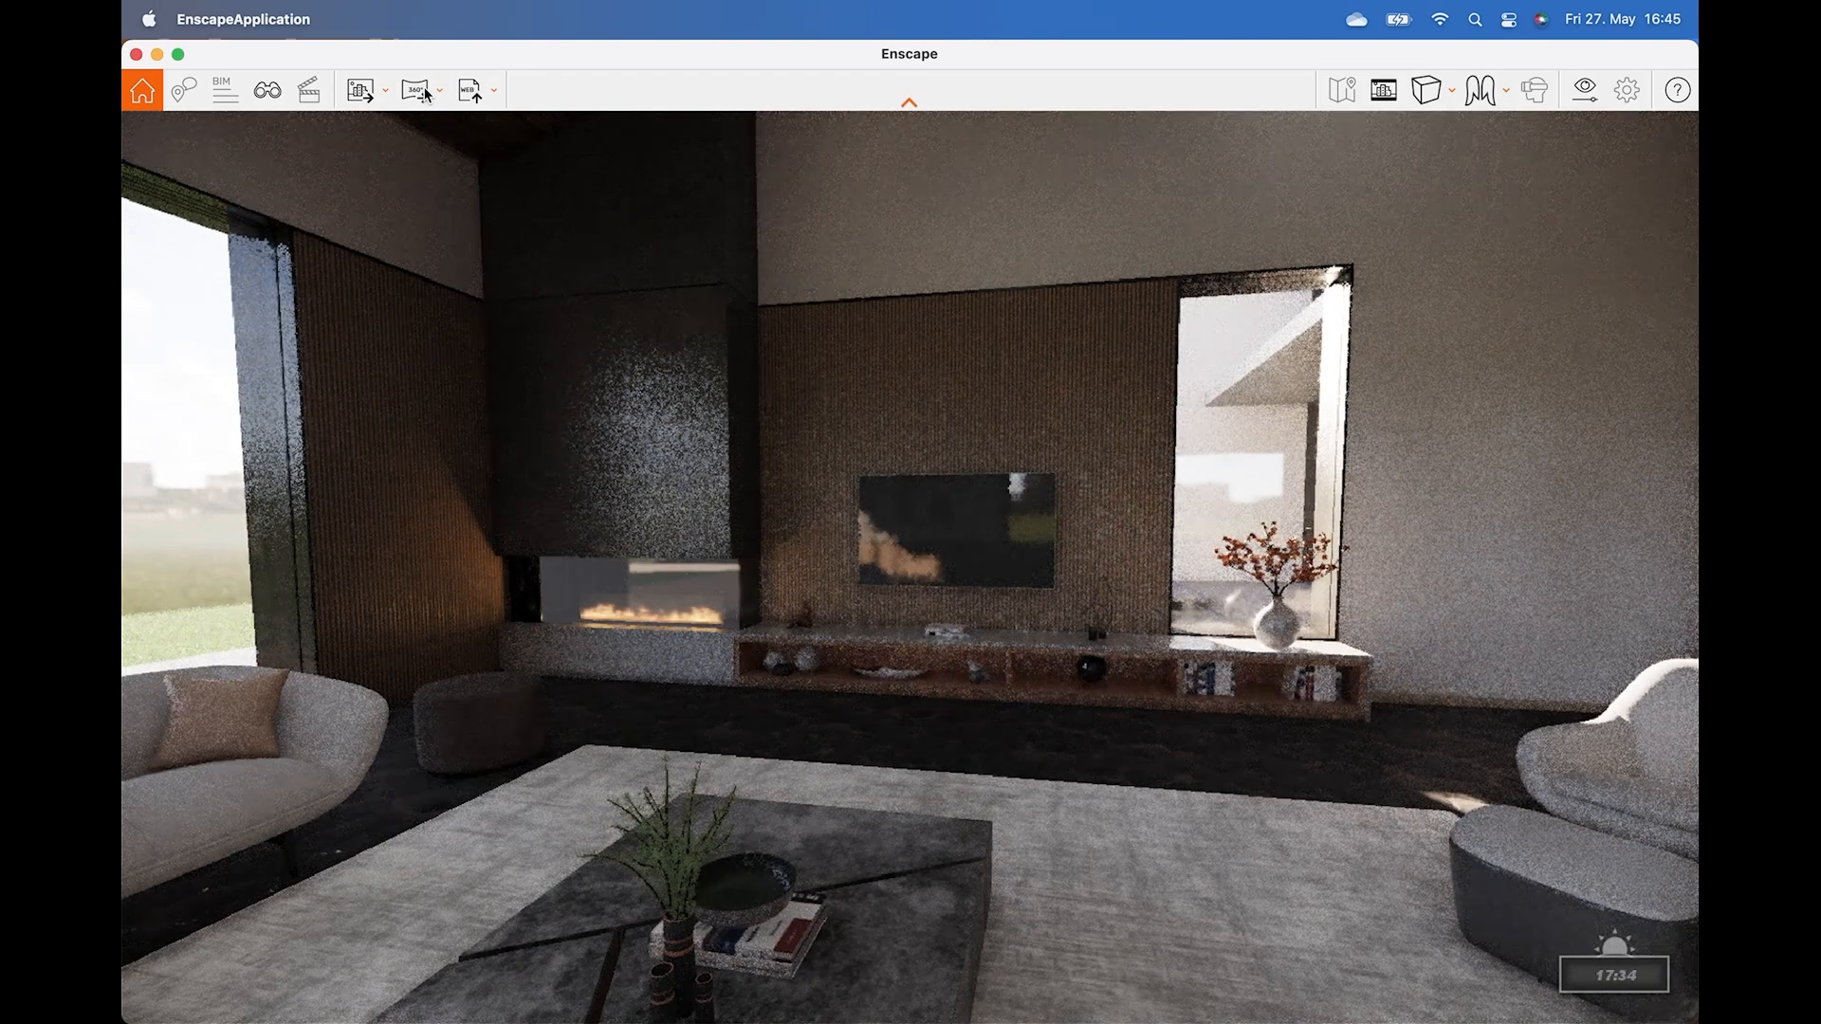
click(1239, 981)
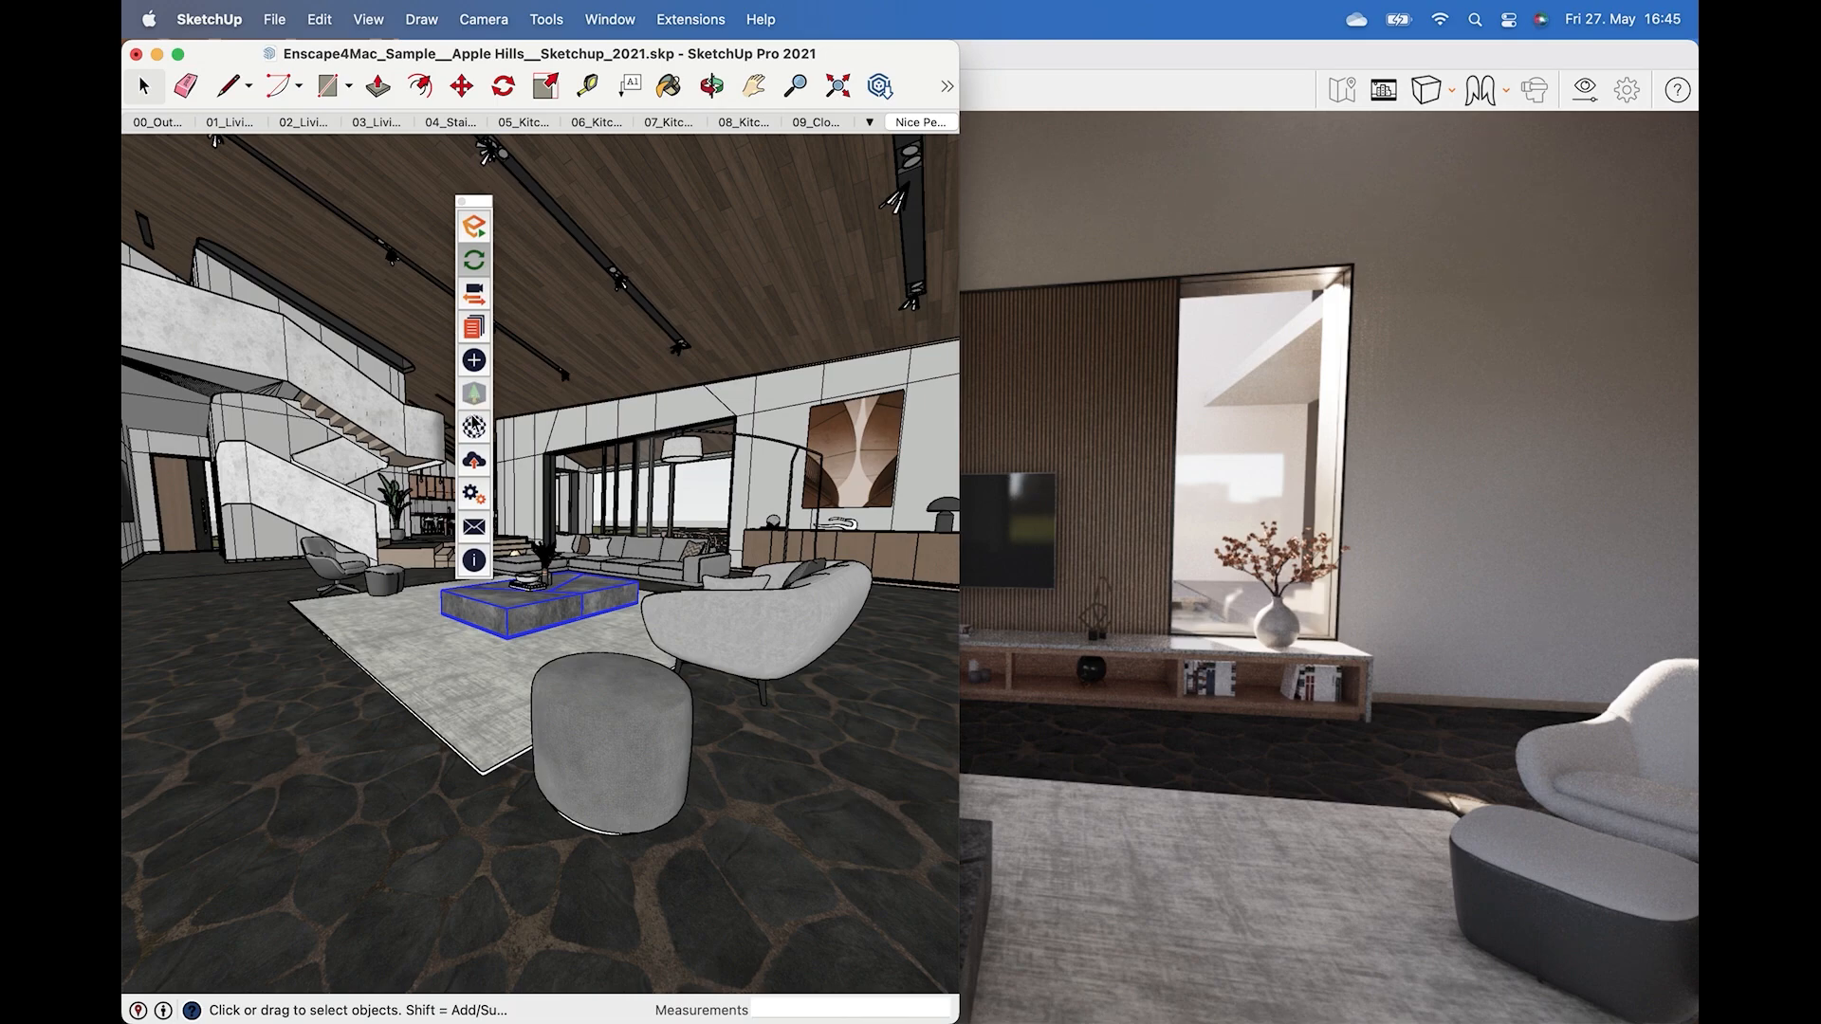
Open Manage Uploads, select the new panorama and upload it to the cloud.
click(470, 474)
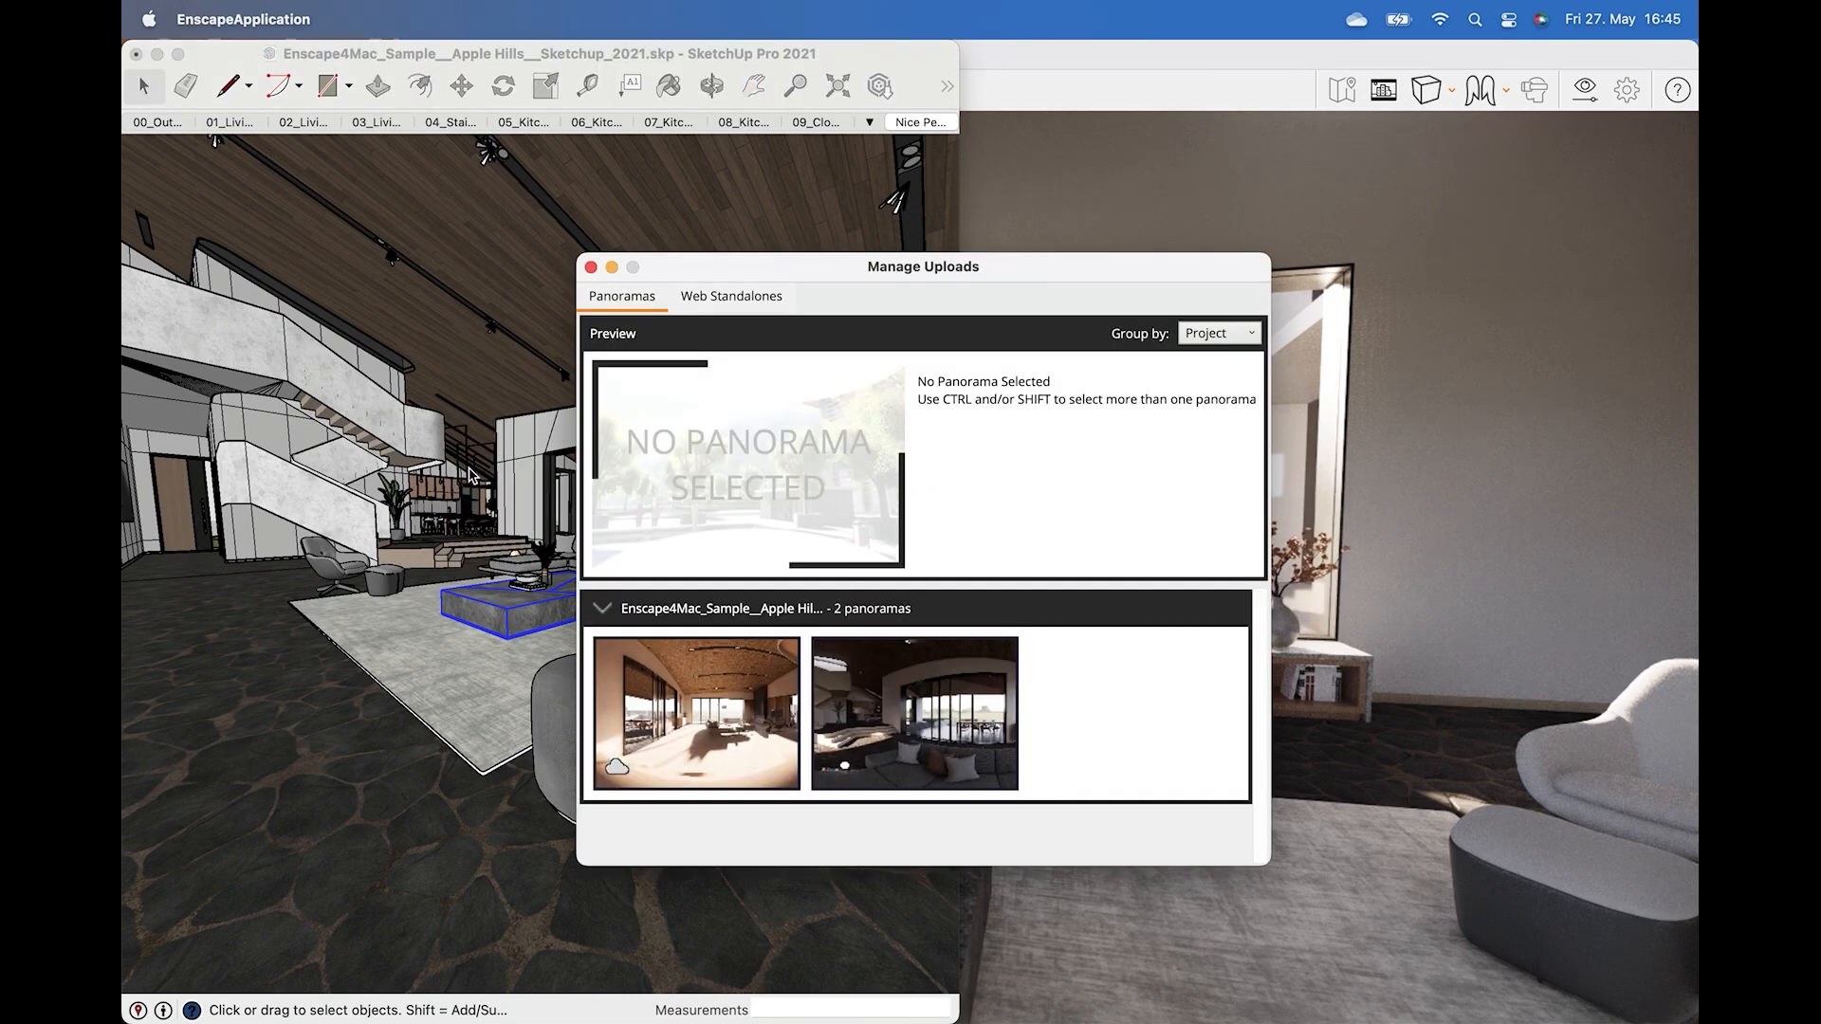
click(928, 737)
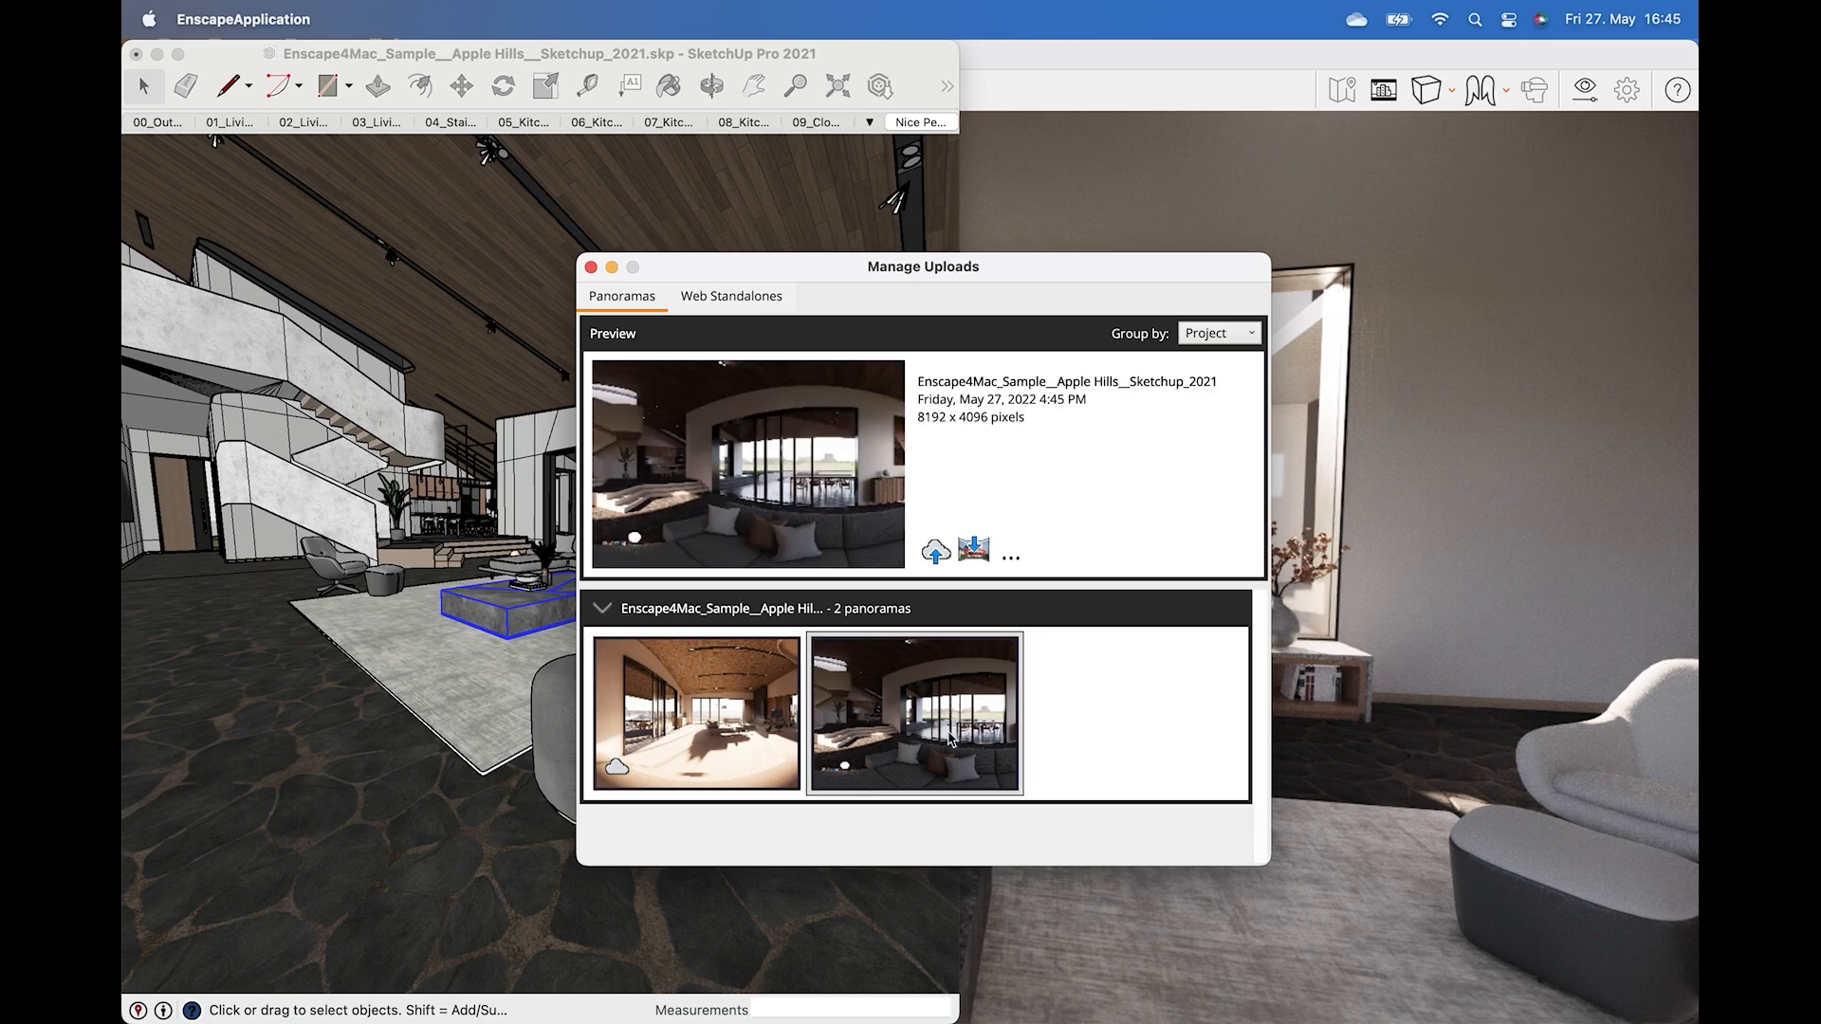
click(1011, 550)
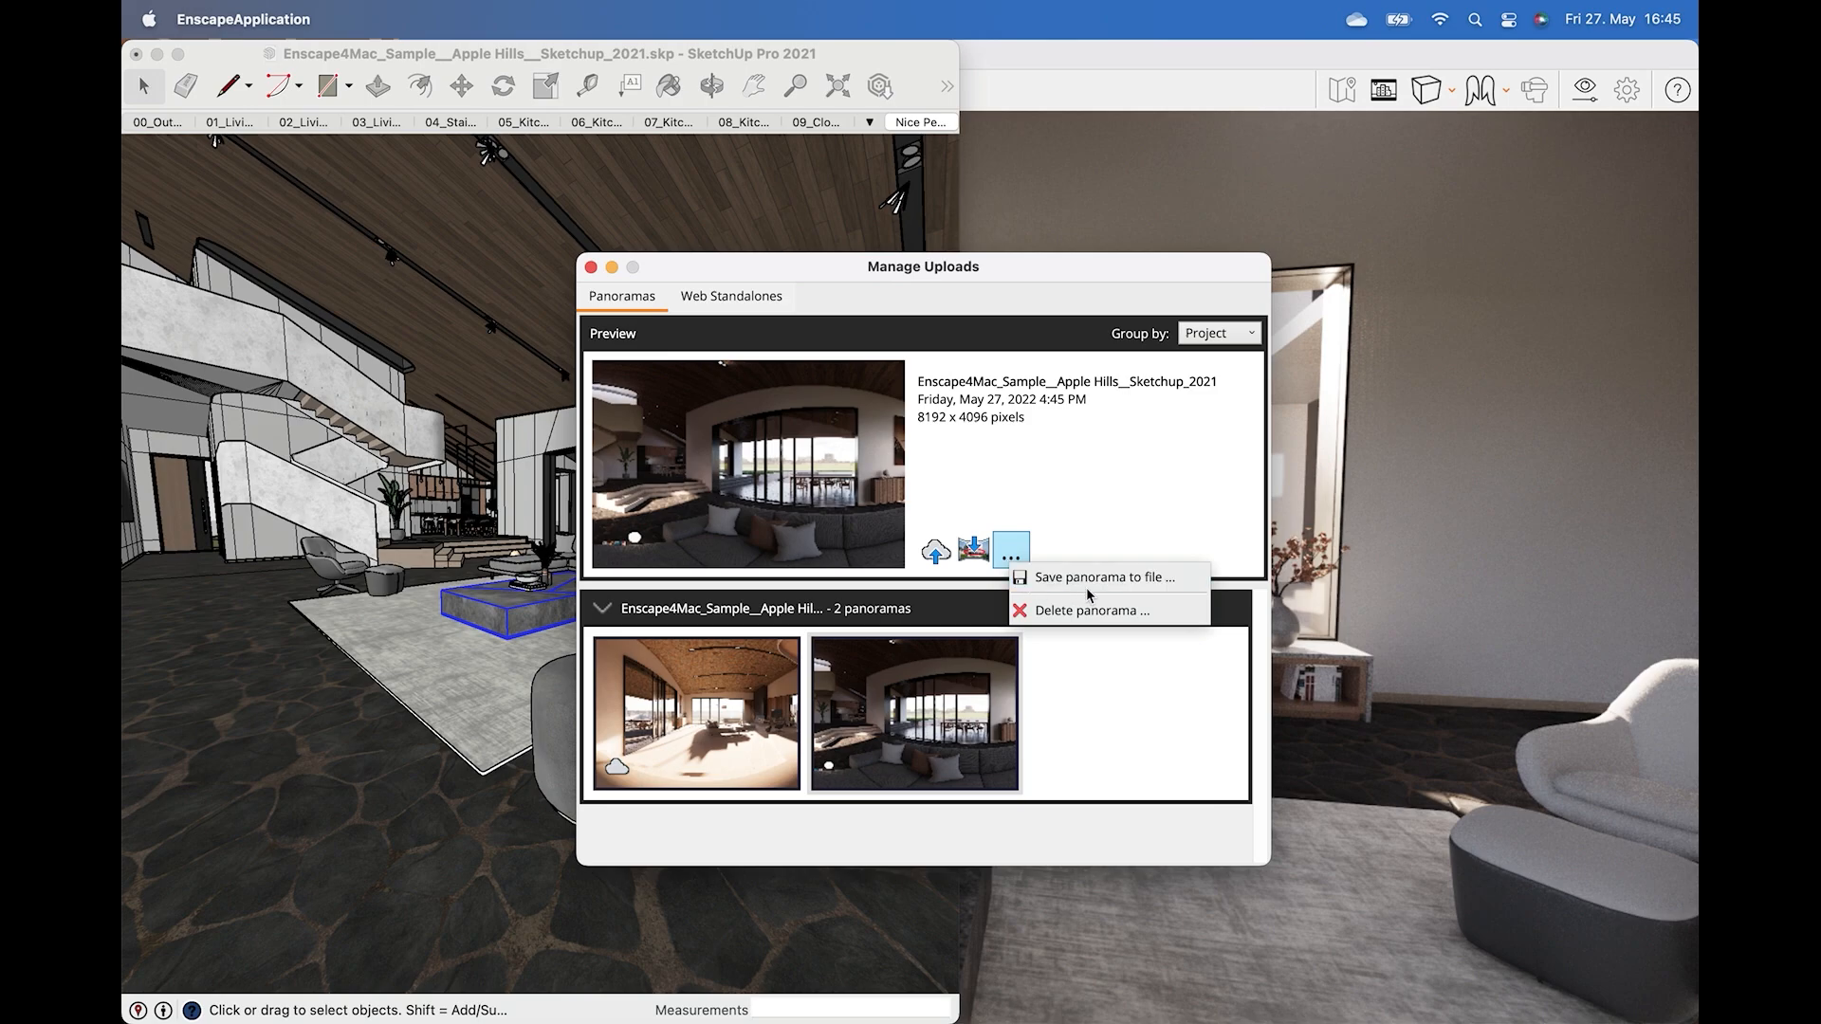
click(1108, 537)
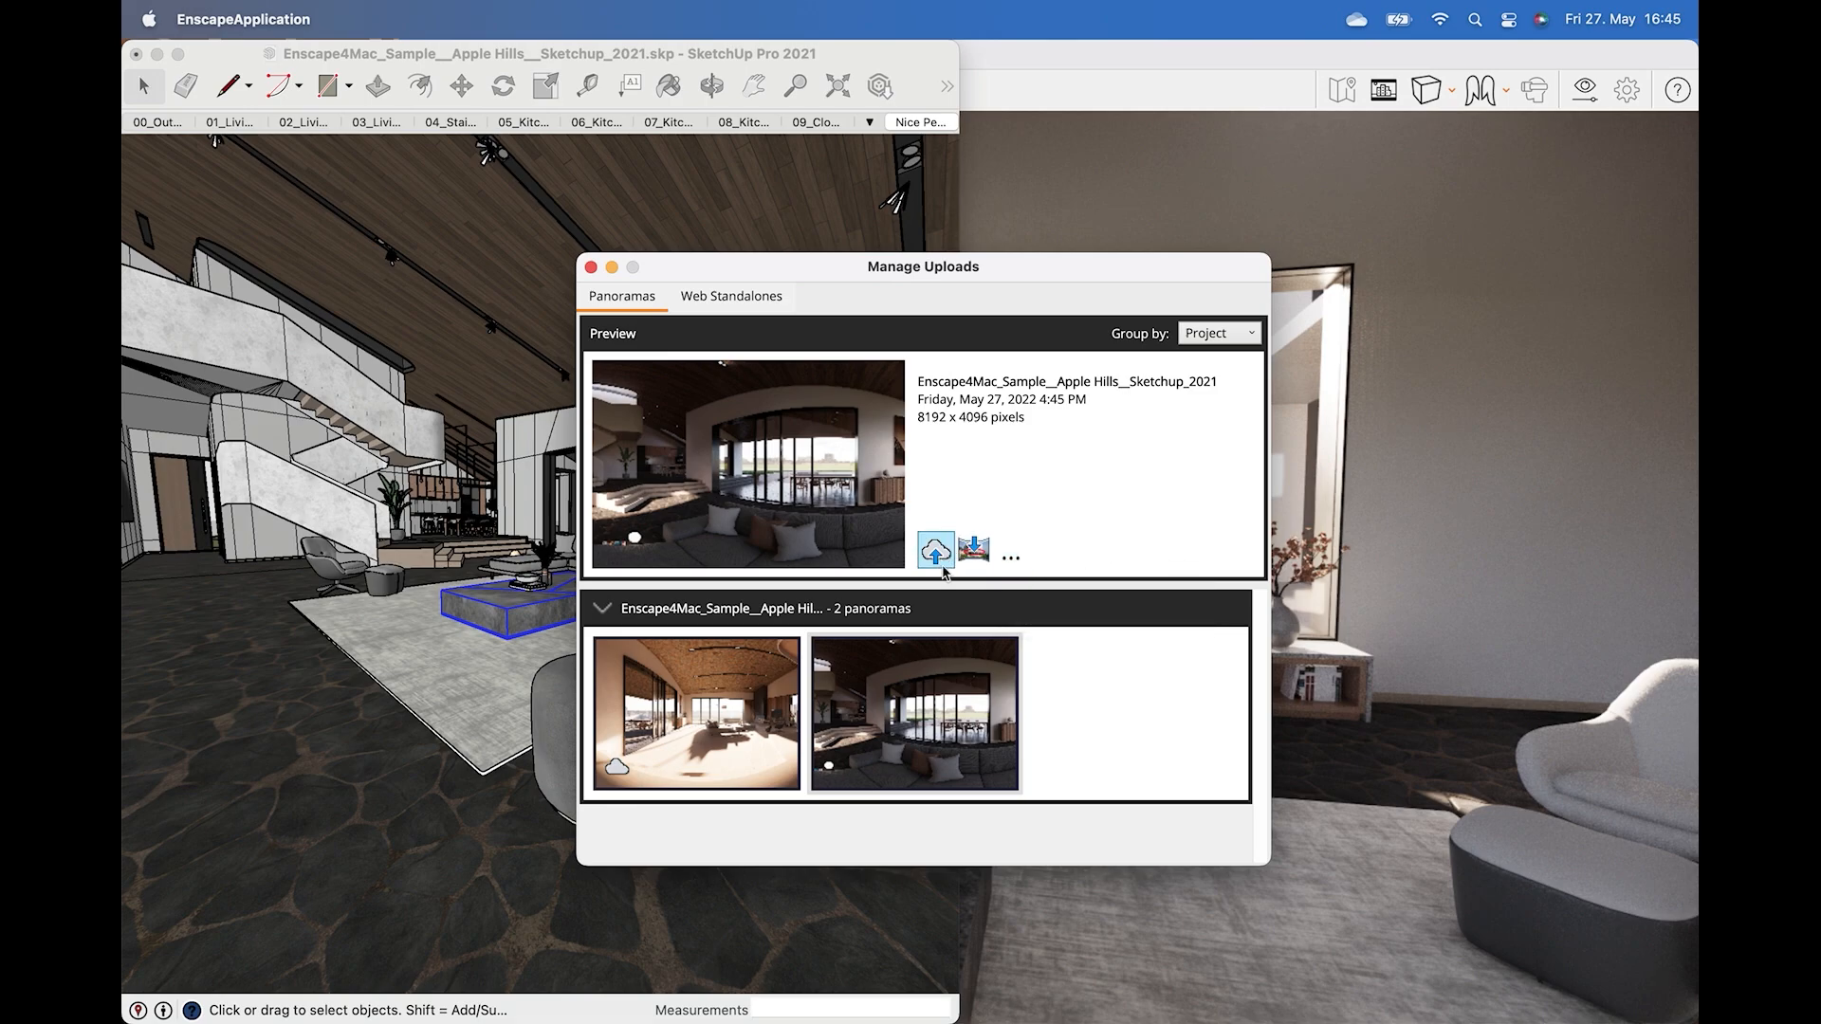
click(942, 568)
mouse_move(937, 562)
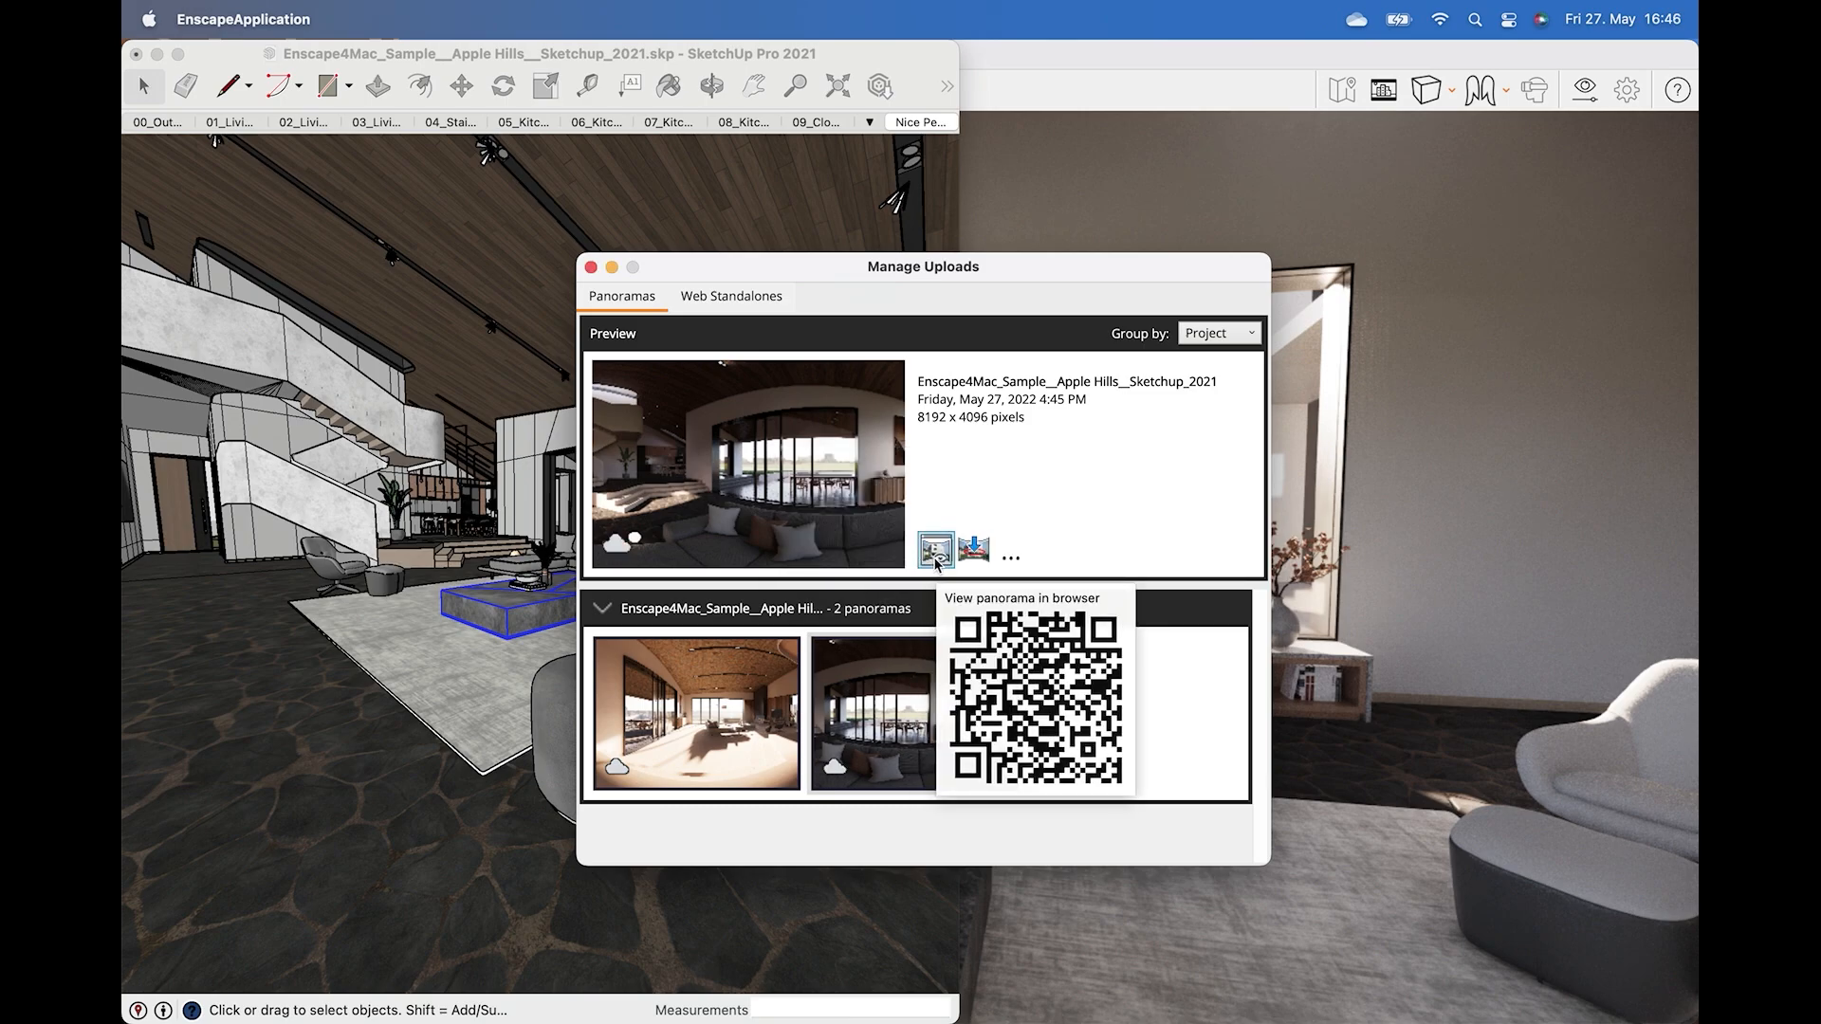
Save the uploaded panorama's QR code to a file and copy the QR code.
click(1017, 560)
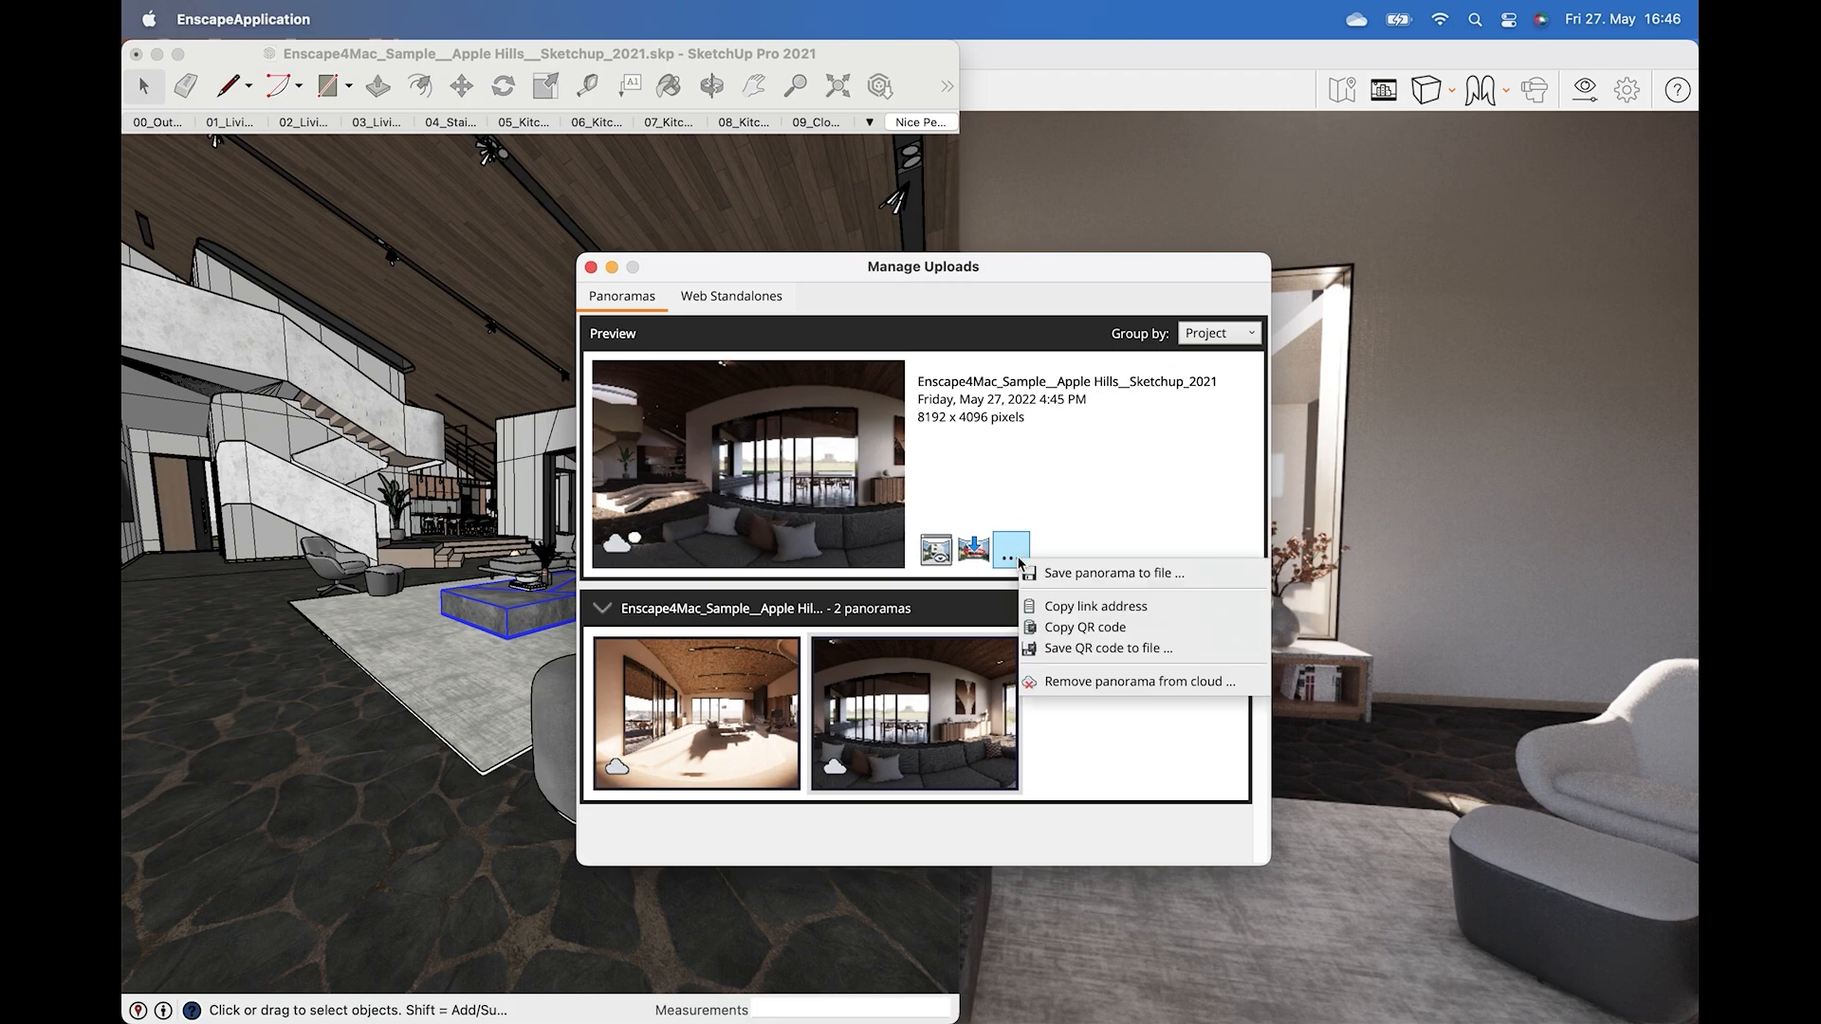
click(1091, 648)
click(1001, 450)
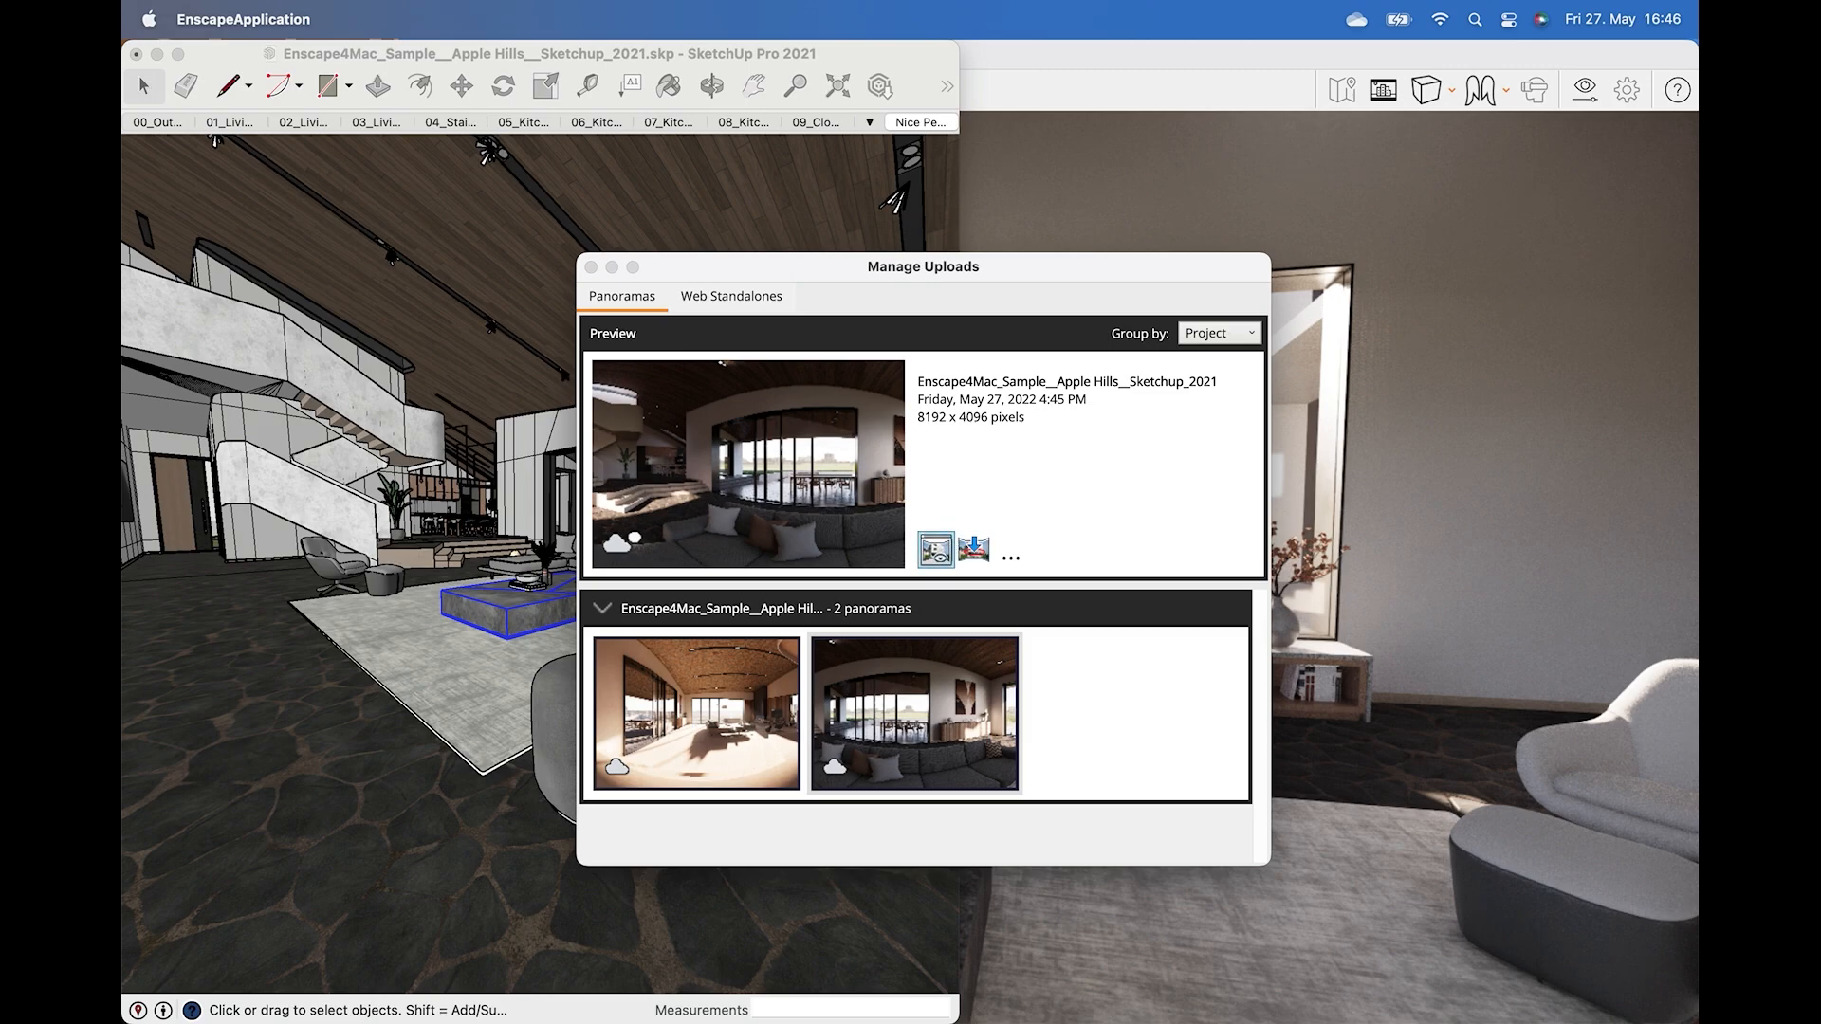
click(1011, 557)
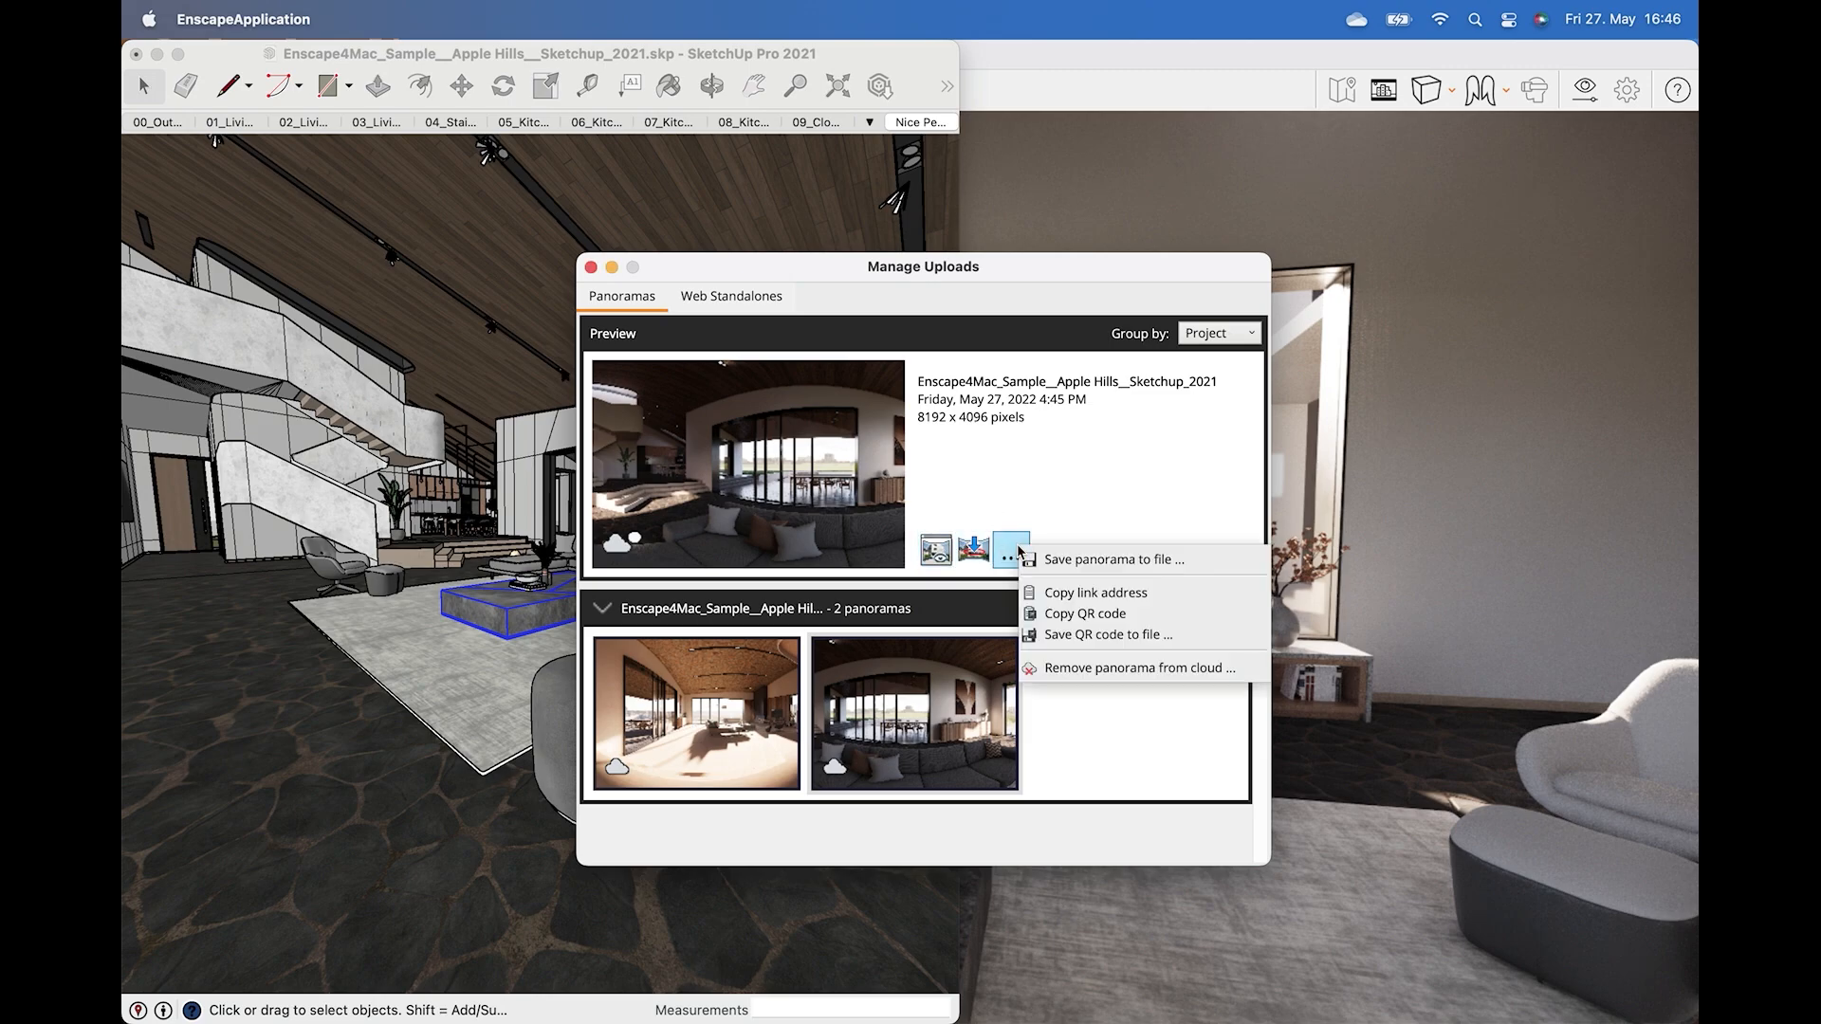
click(1090, 614)
Open the uploaded panorama in the browser and look around it.
click(946, 556)
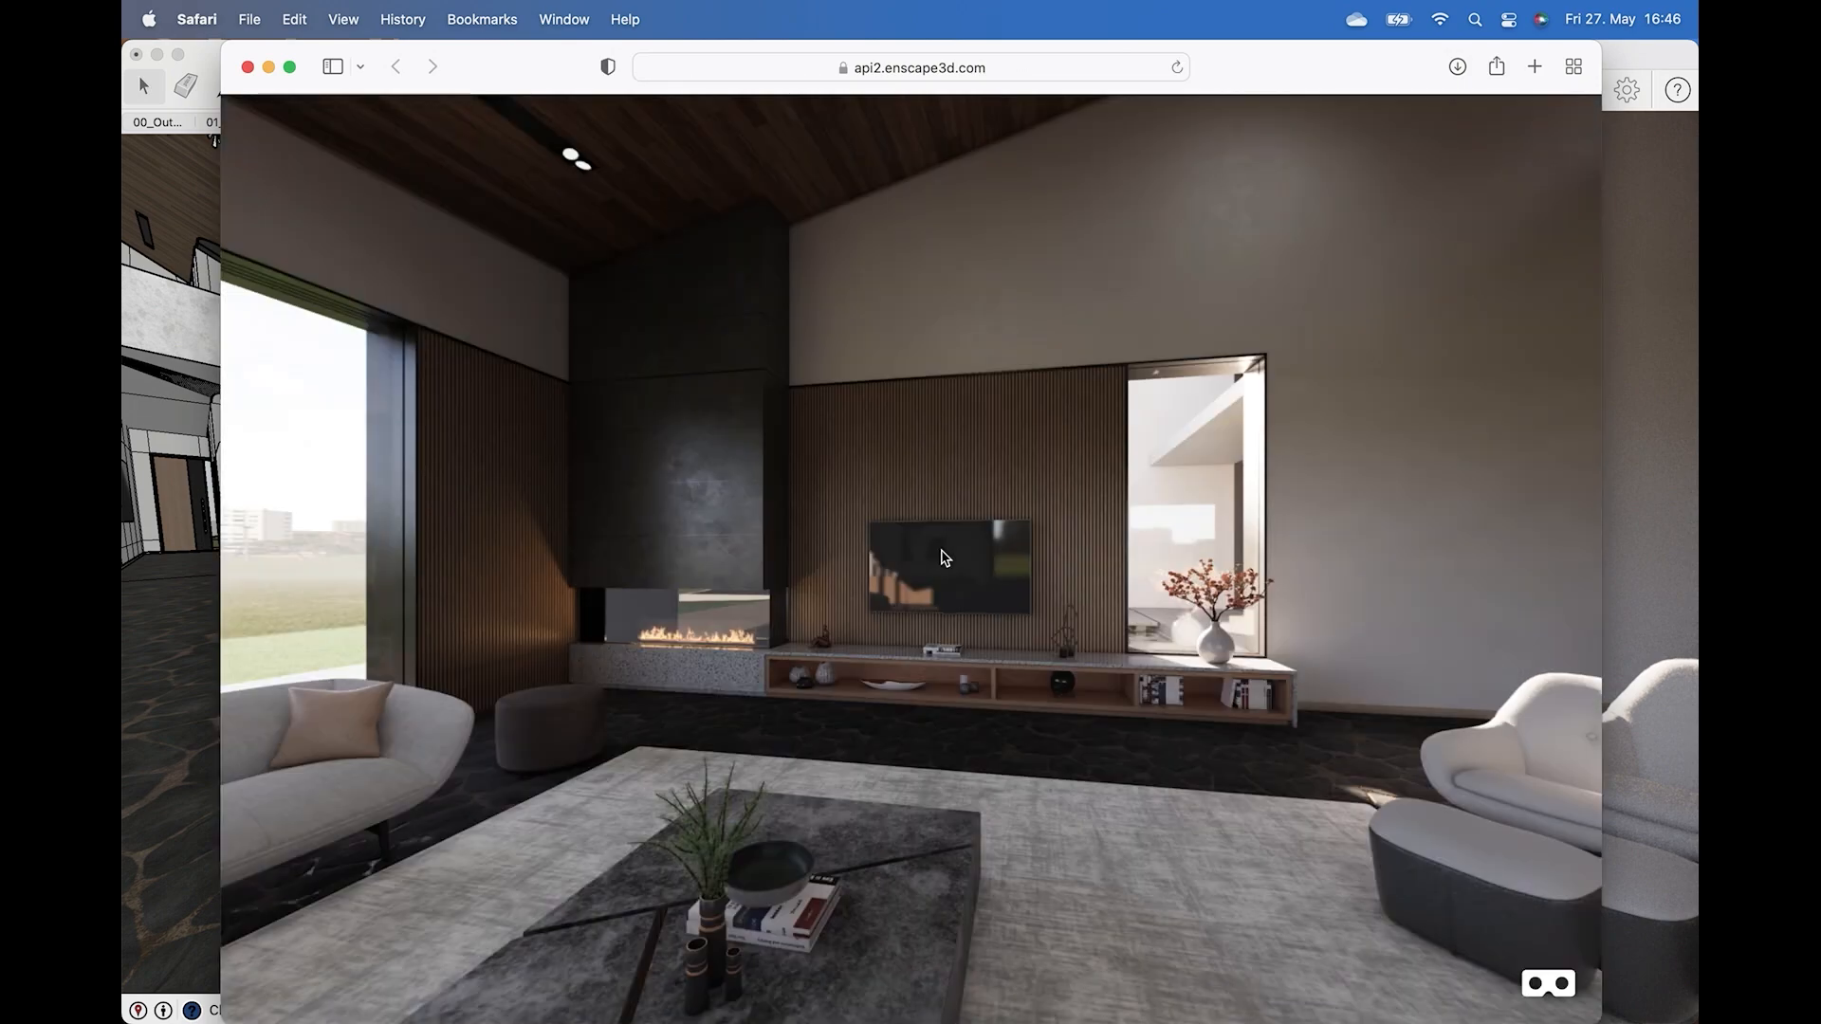
drag(945, 559, 1261, 484)
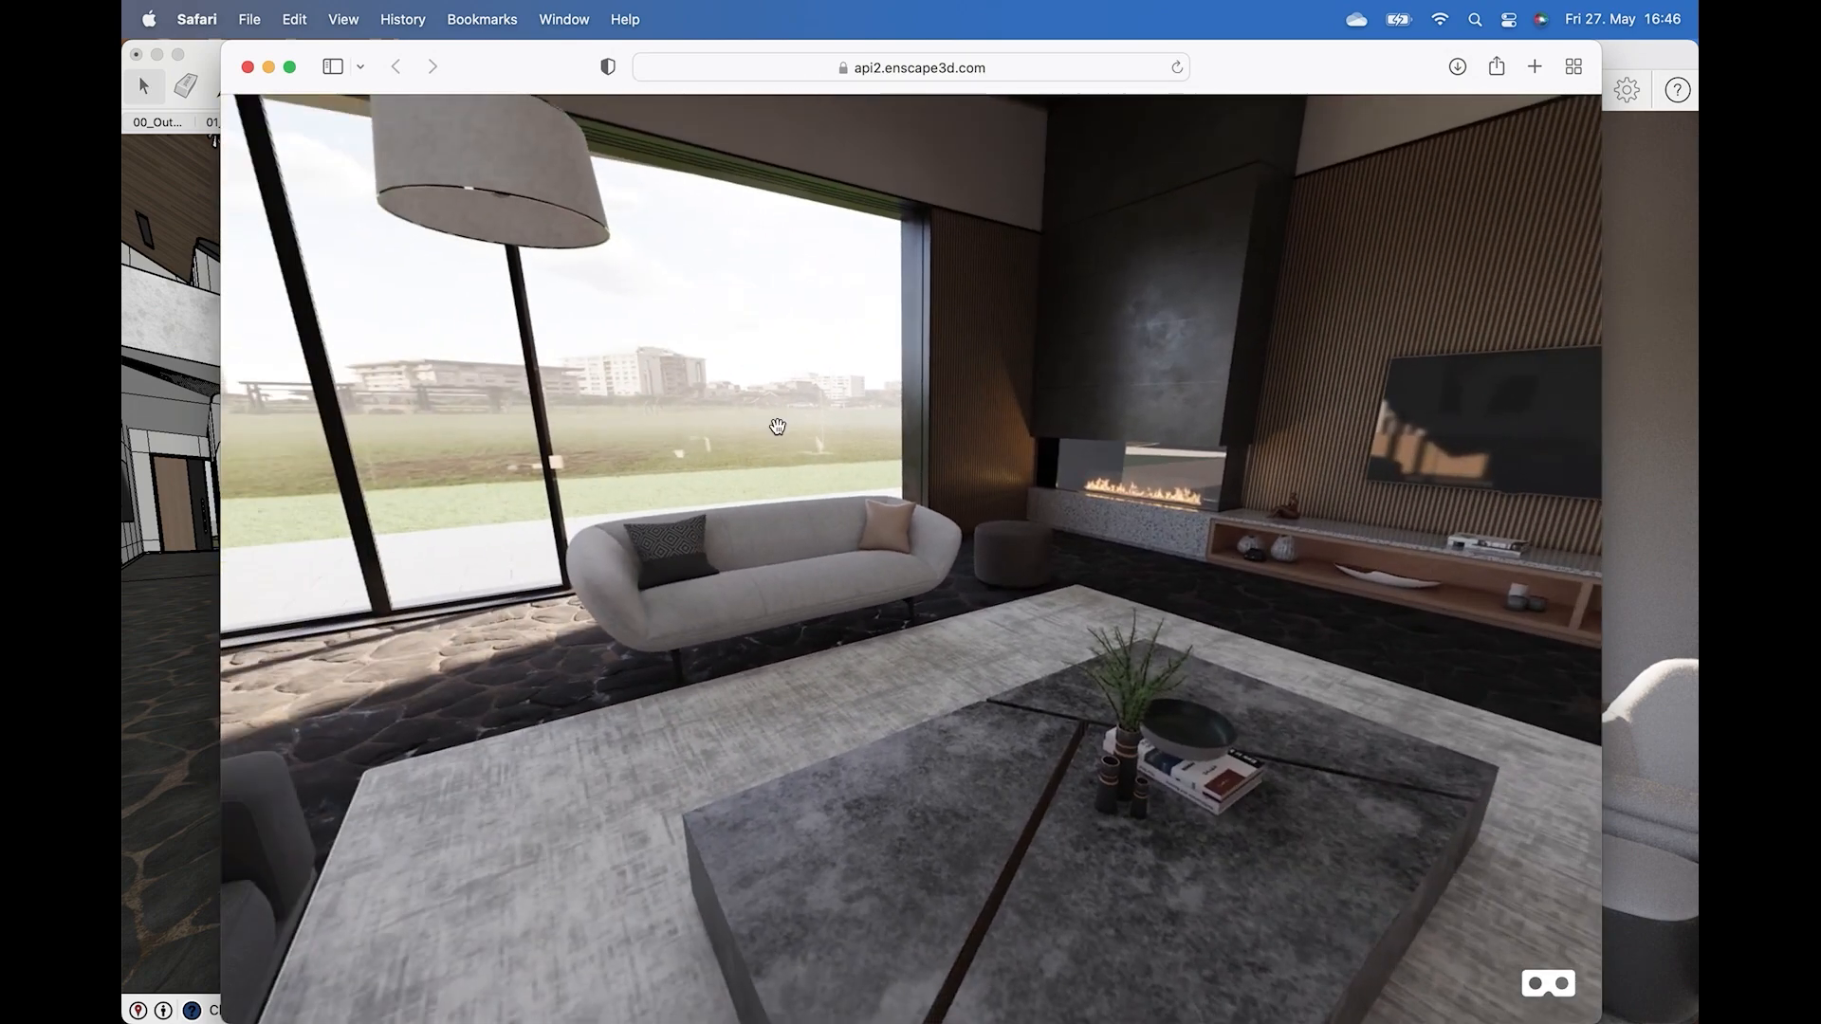
drag(776, 427, 1174, 603)
mouse_move(901, 560)
mouse_down()
mouse_move(1075, 687)
mouse_move(1185, 569)
mouse_move(1470, 569)
mouse_up()
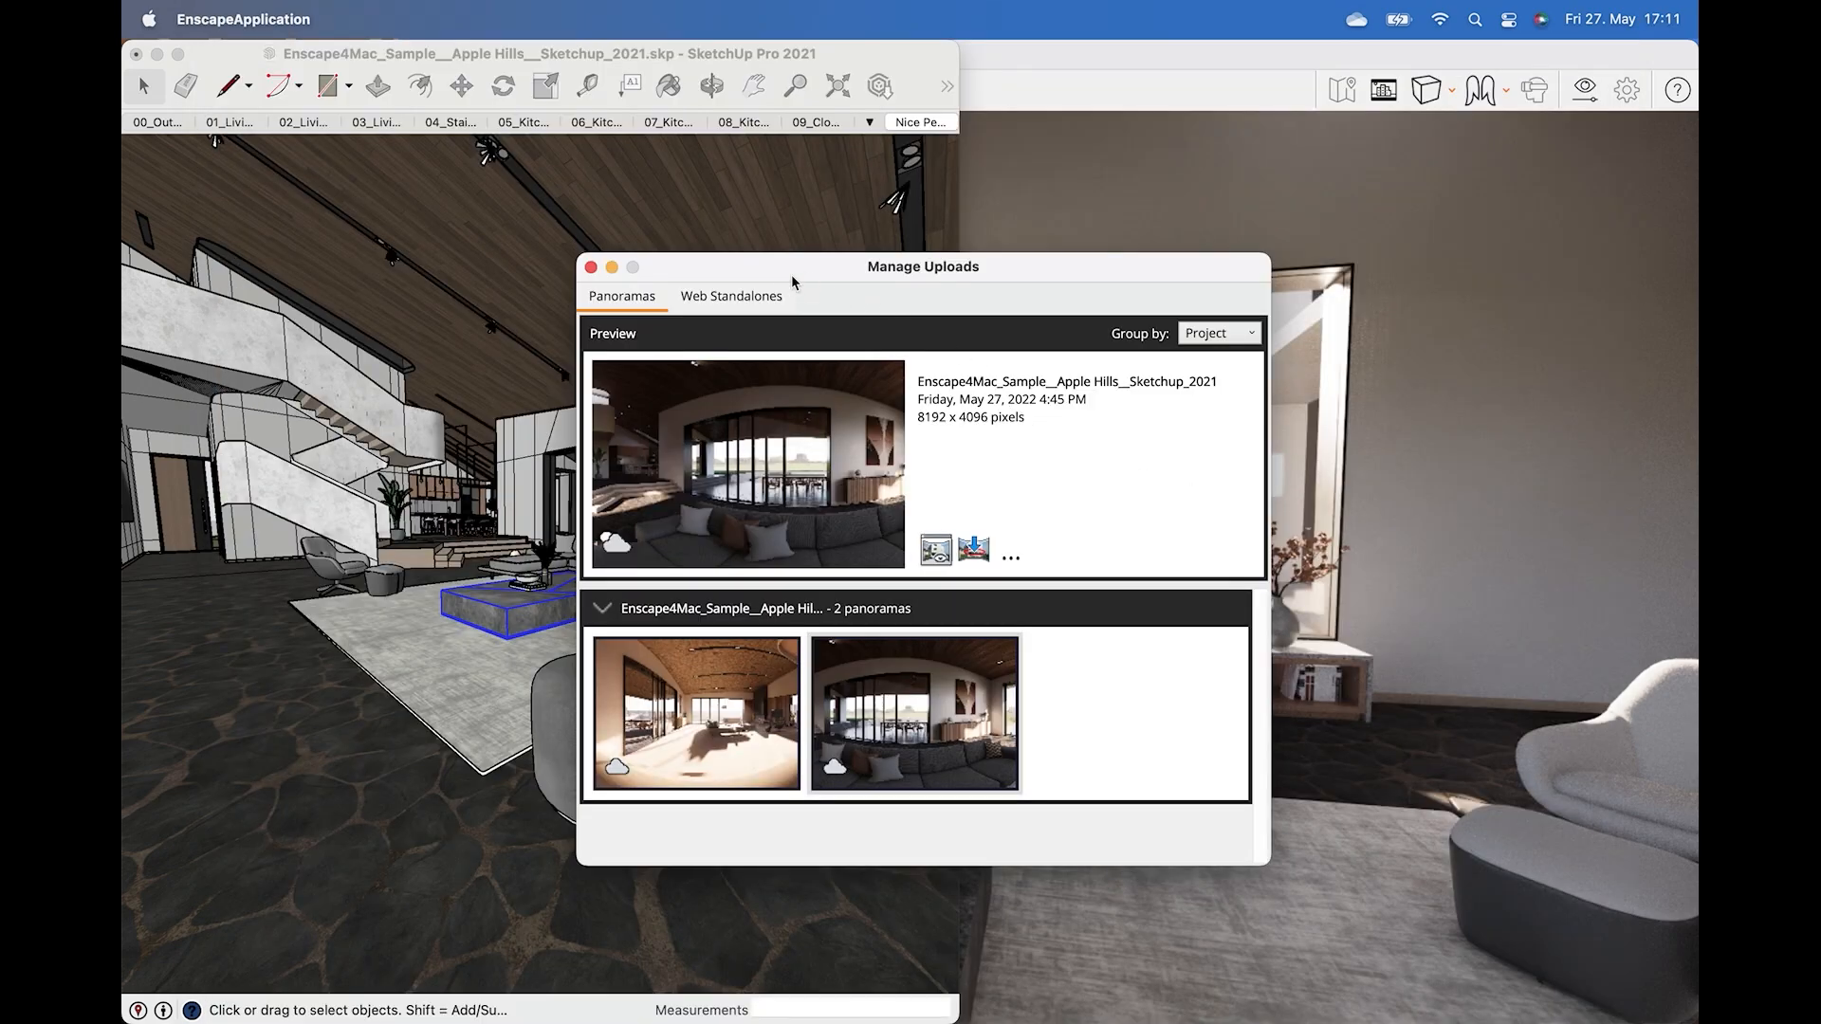
Open the uploaded web standalone from the Web Standalones list in the browser.
click(744, 295)
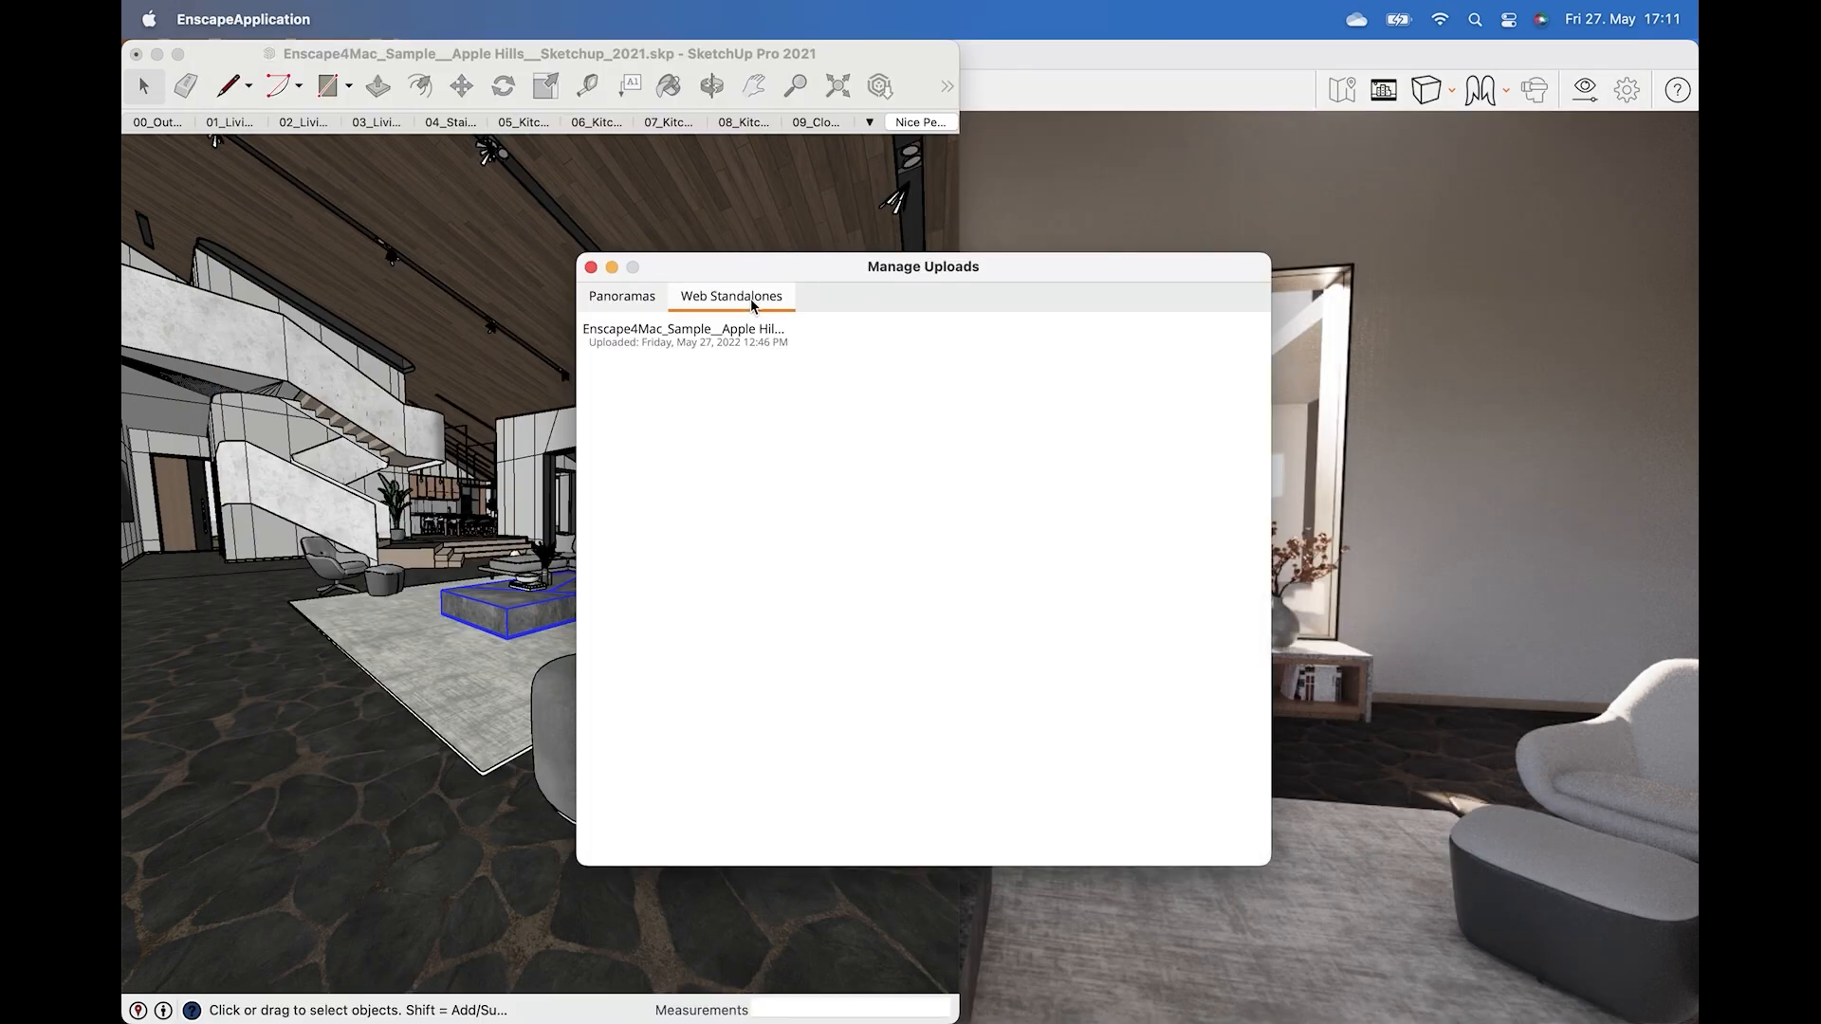
click(759, 347)
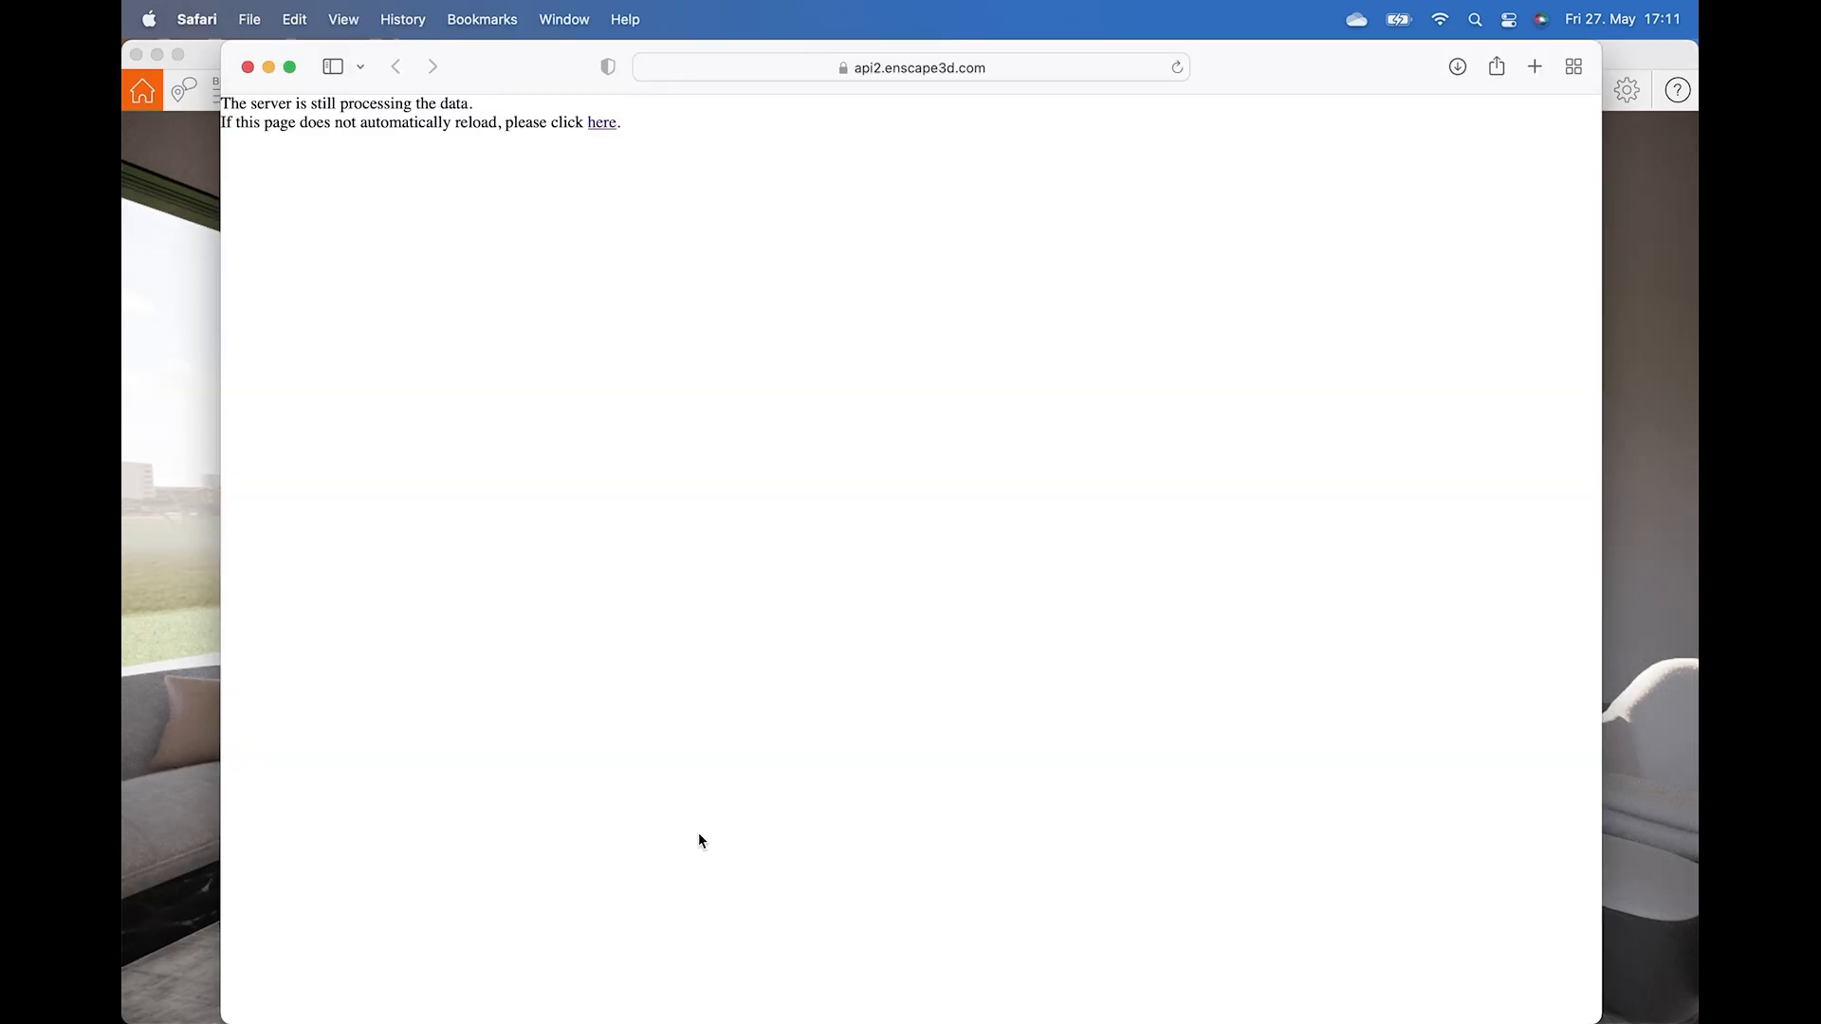